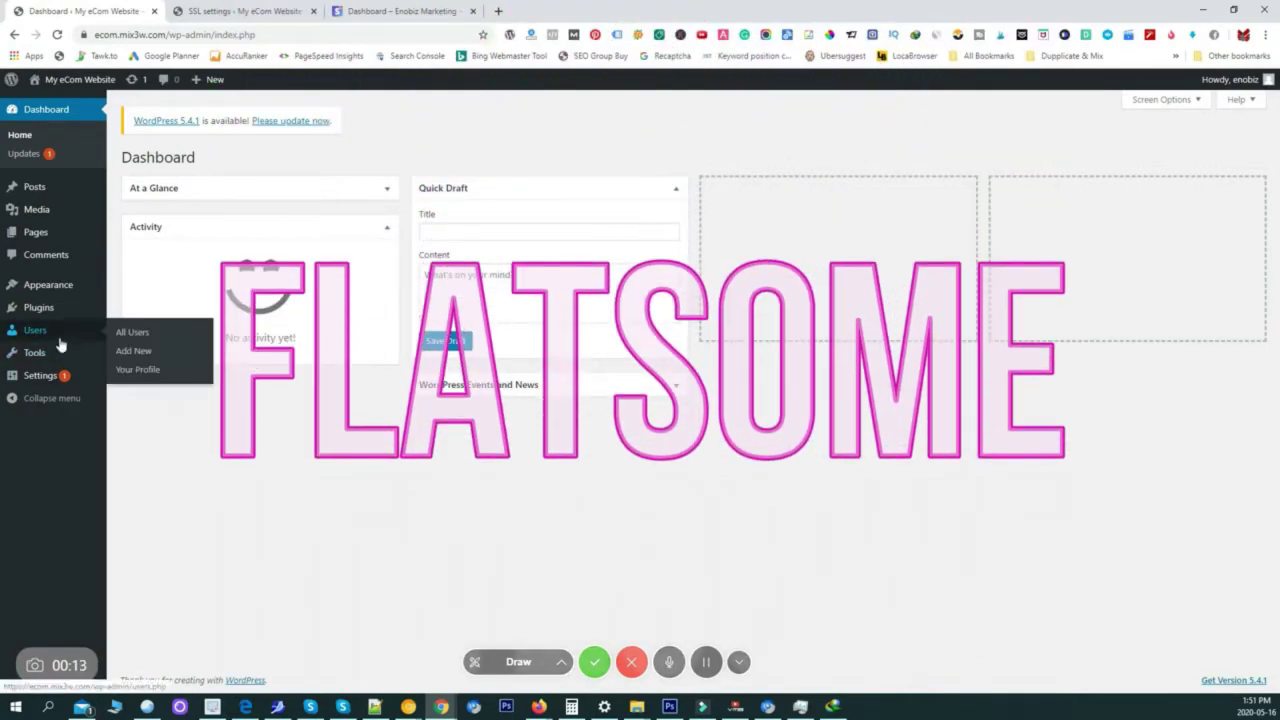
# Open the list of installed themes and locate the Flatsome and Flatsome Child themes
pyautogui.moveTo(60, 286)
pyautogui.click(125, 288)
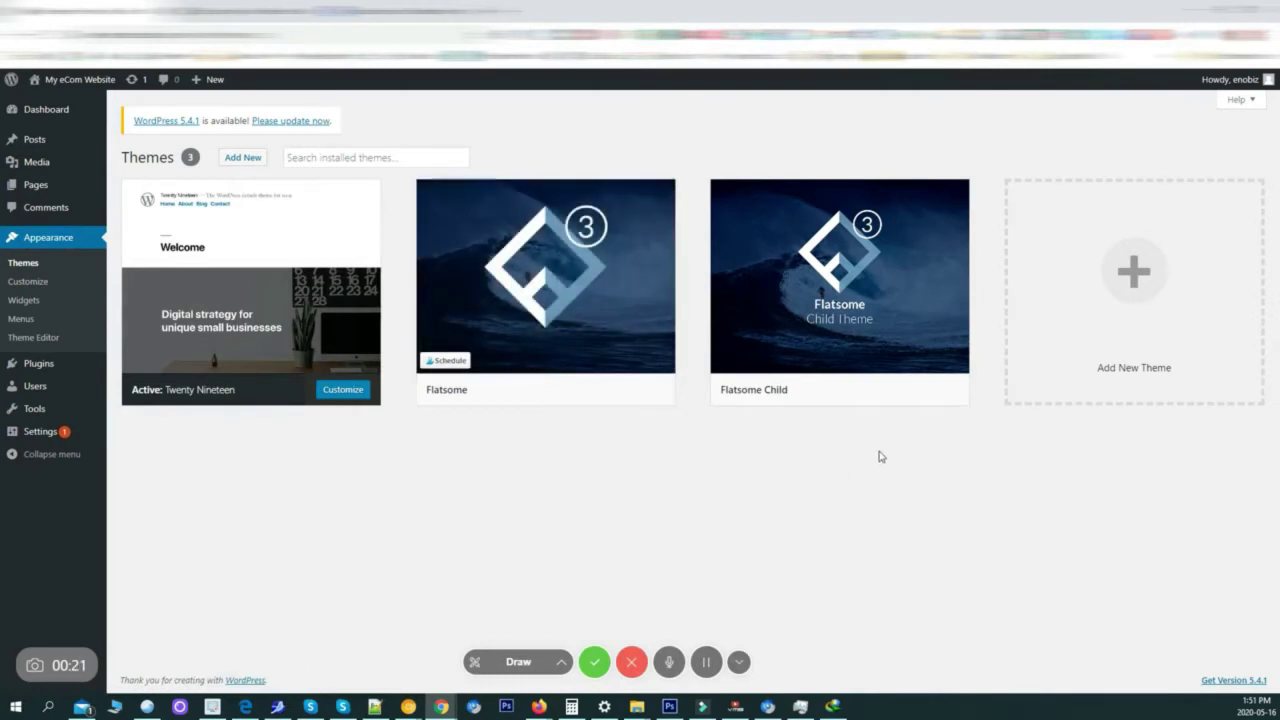
pyautogui.moveTo(509, 386)
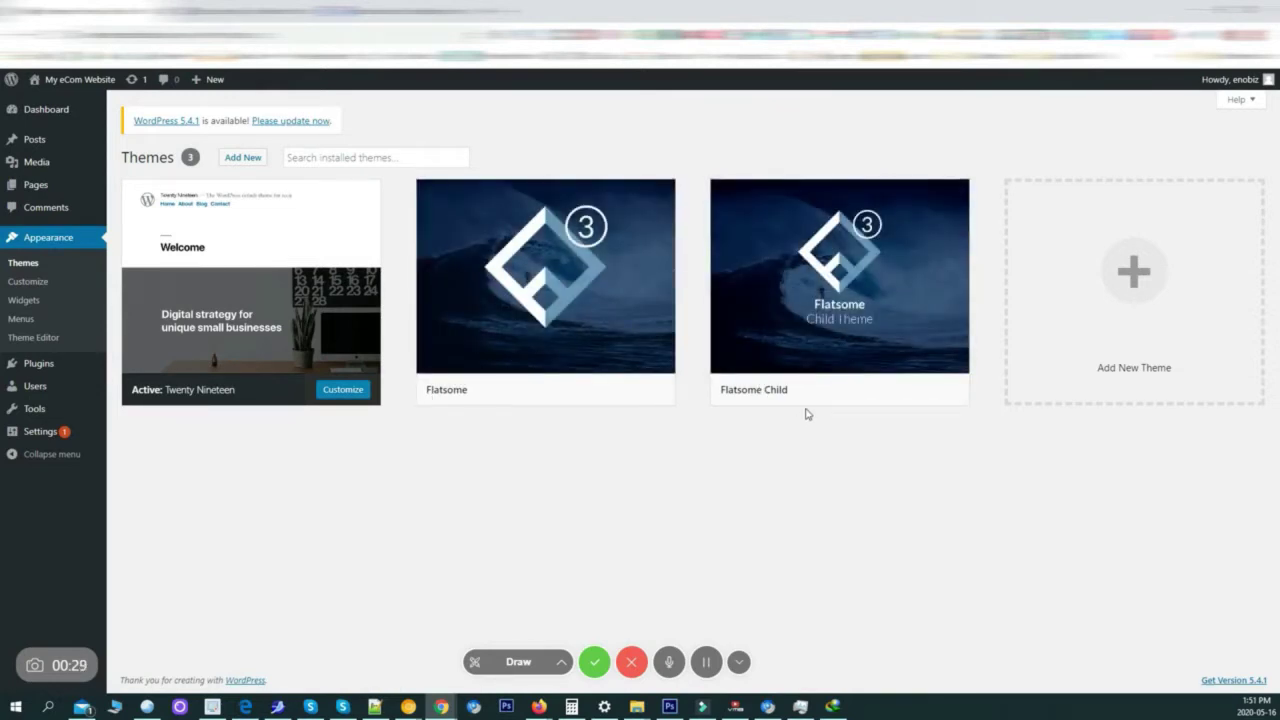
pyautogui.moveTo(823, 403)
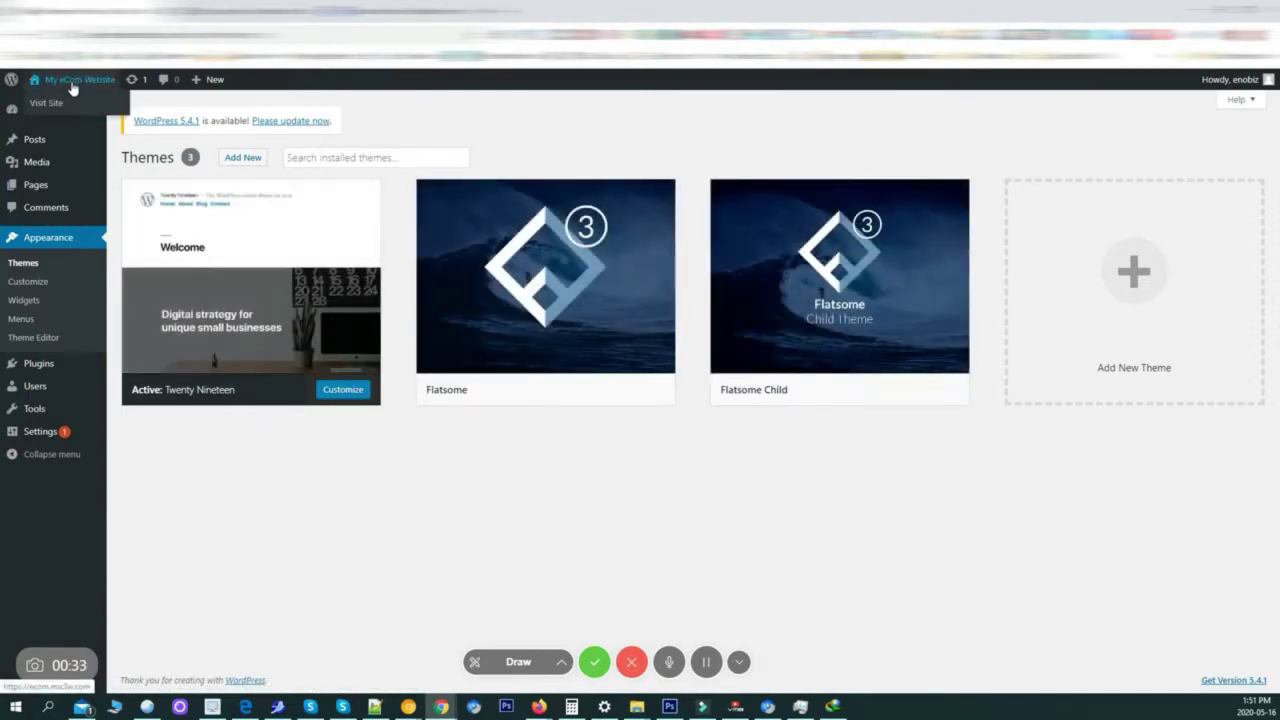
# Open the live site in a separate browser tab and look over its front page with the Twenty Nineteen theme
pyautogui.click(52, 104)
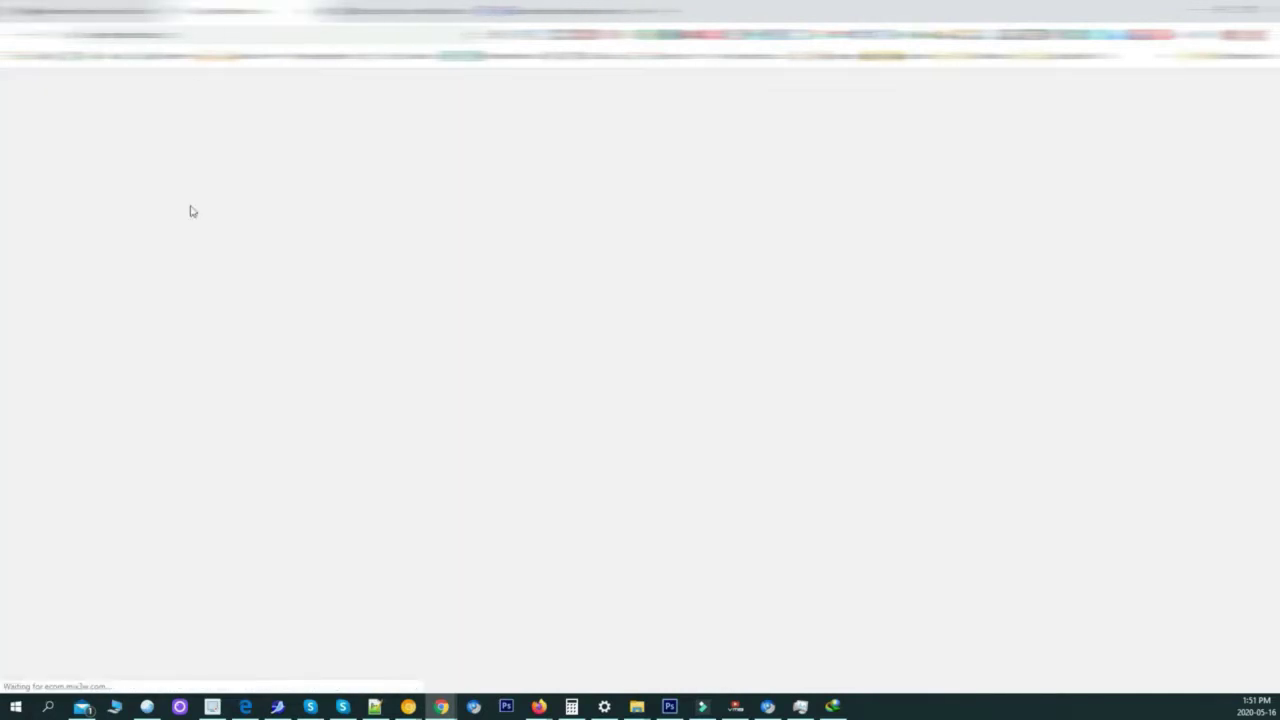
pyautogui.scroll(-3, 540, 486)
pyautogui.scroll(3, 507, 449)
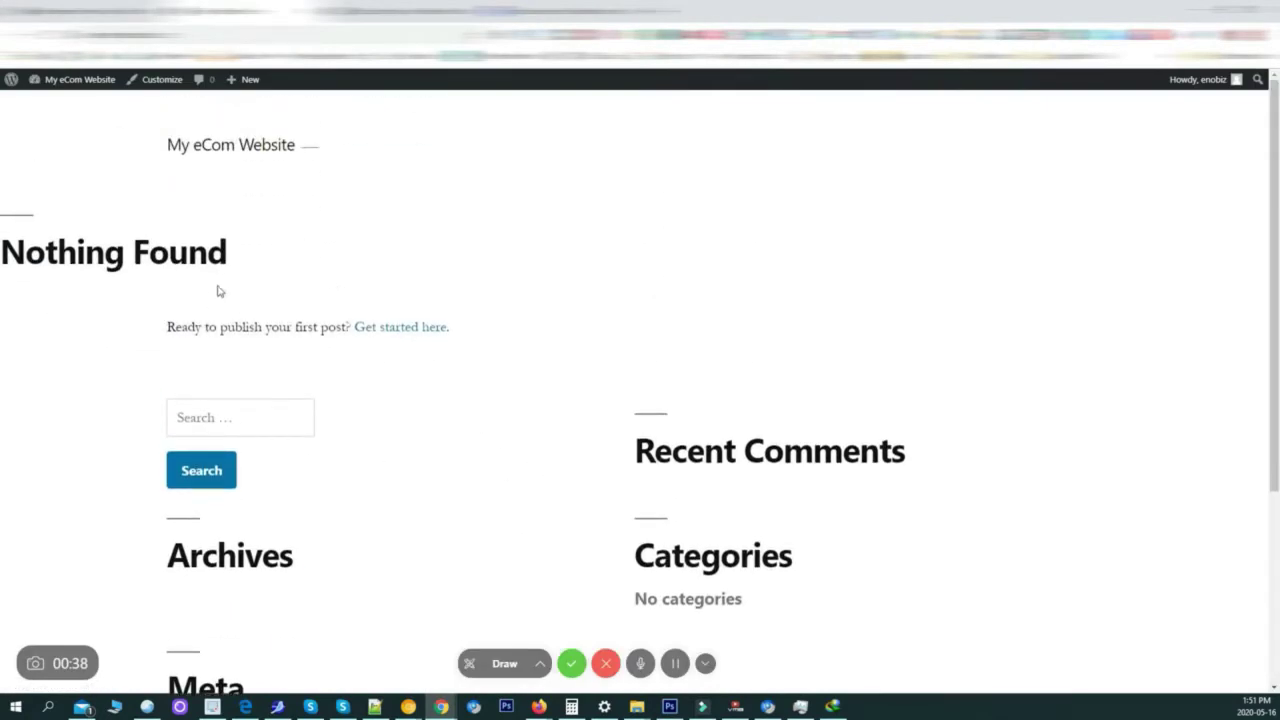
pyautogui.scroll(-1, 386, 217)
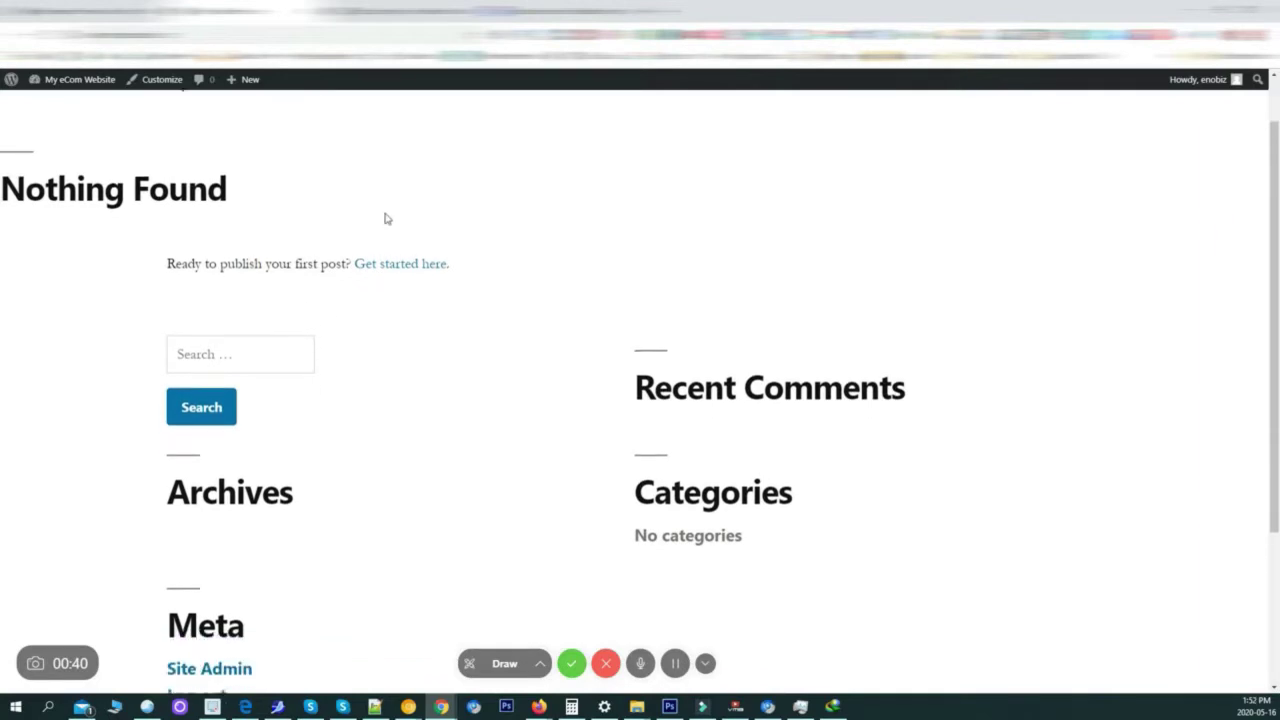
pyautogui.scroll(1, 420, 114)
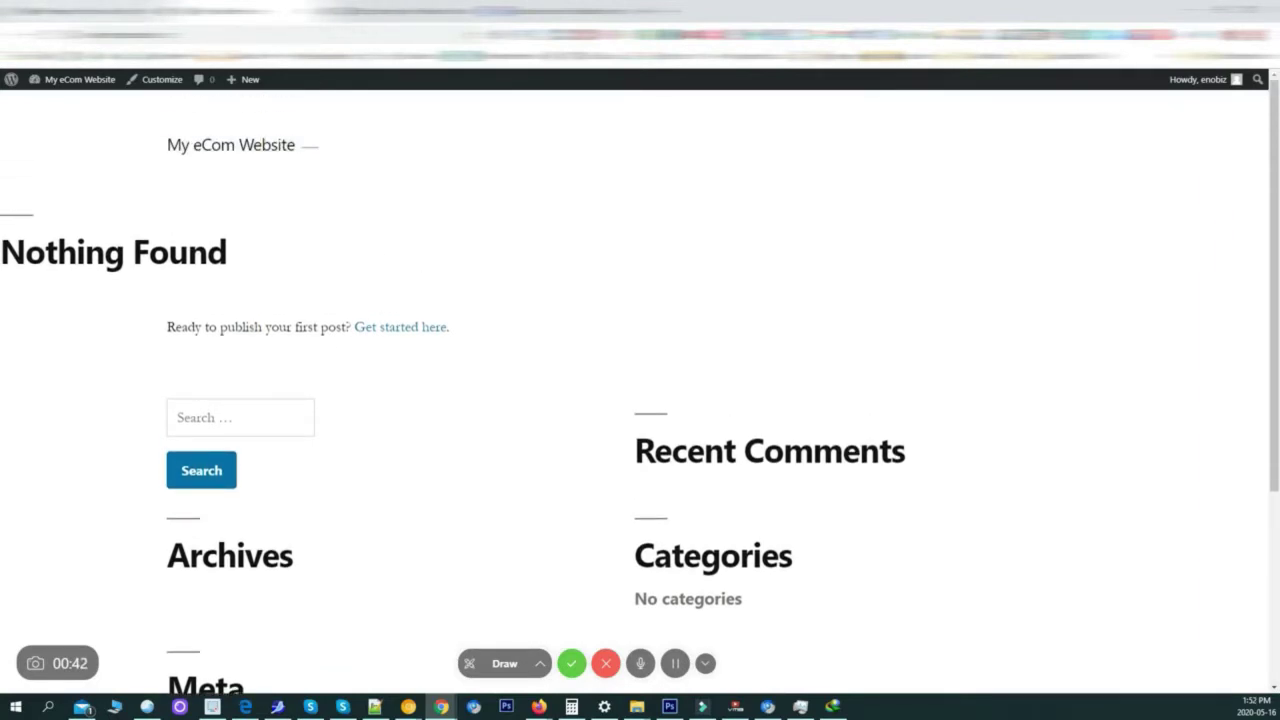
# Activate the Flatsome Child theme and reload the live site to view it with that theme
pyautogui.click(66, 13)
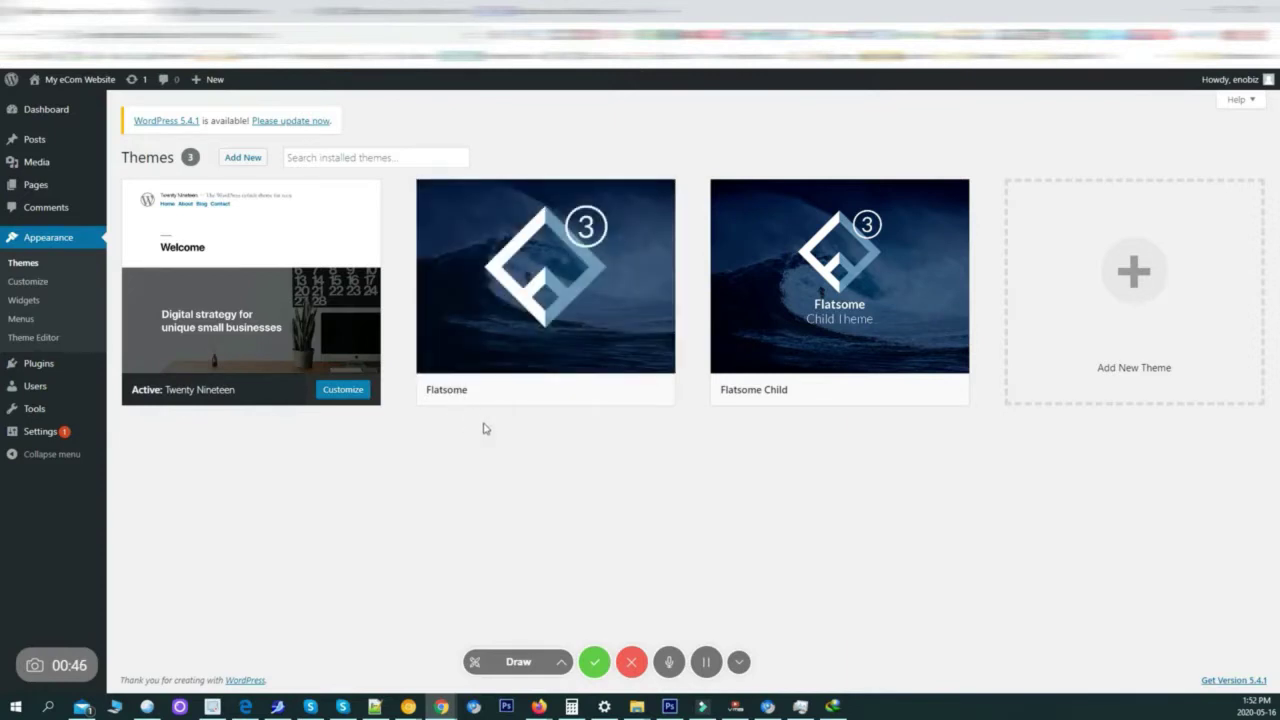
pyautogui.moveTo(823, 397)
pyautogui.click(852, 391)
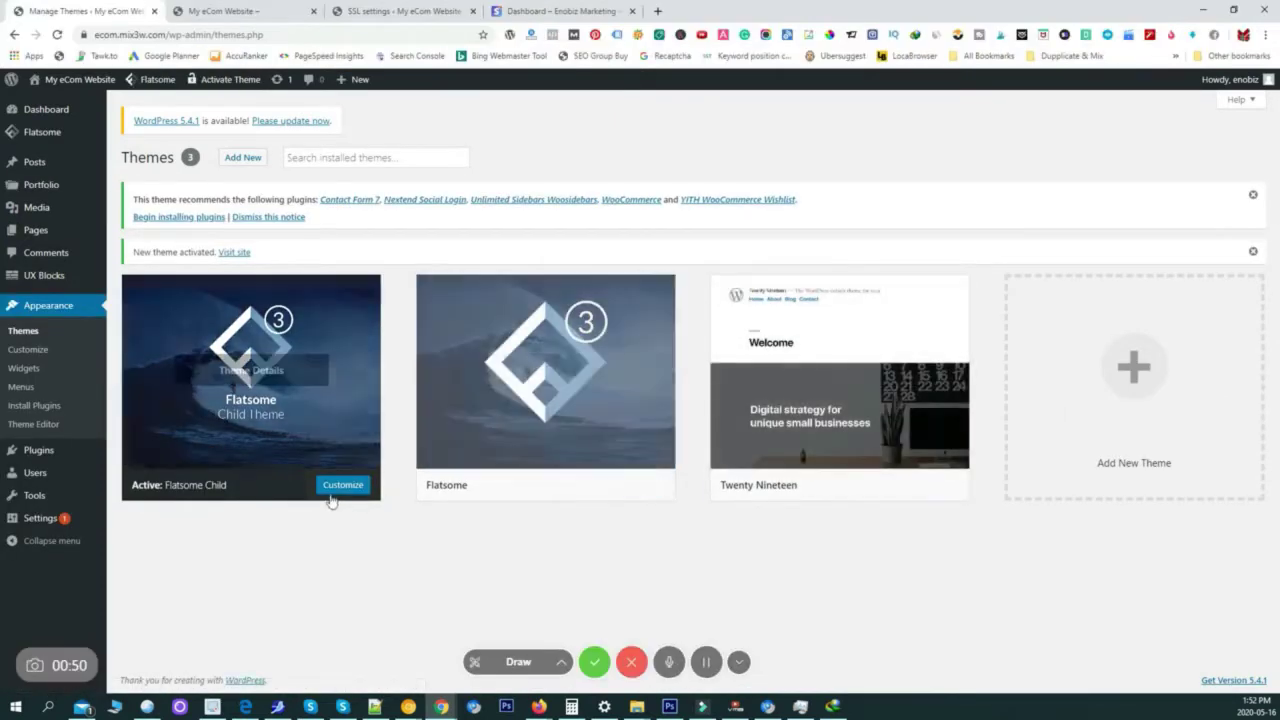
pyautogui.click(225, 11)
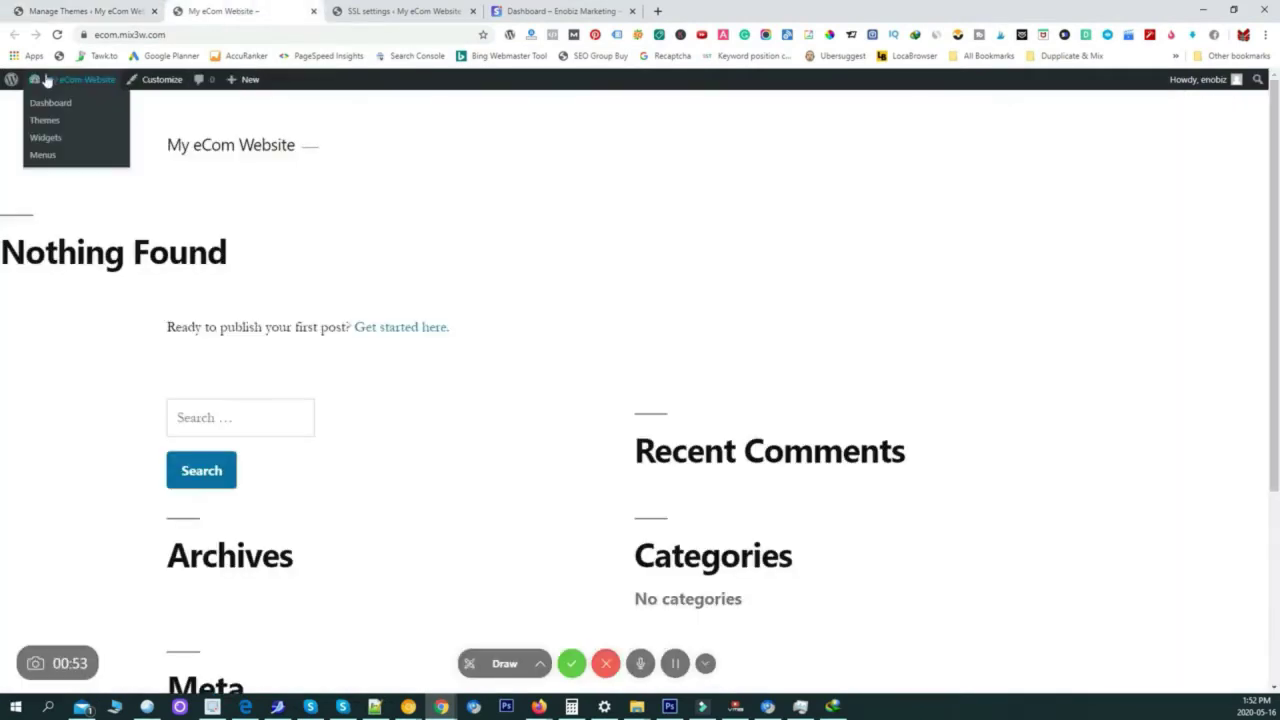
pyautogui.click(57, 34)
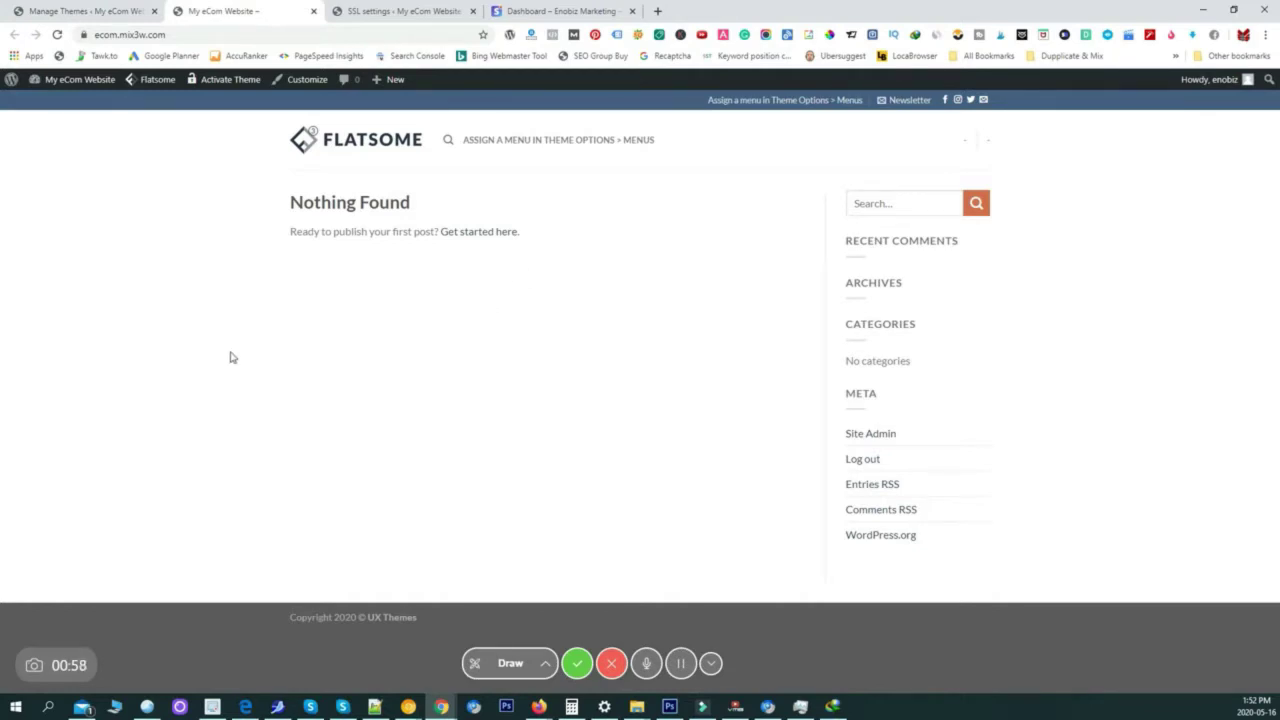
# Create a new page titled "Home" and publish it
pyautogui.click(378, 11)
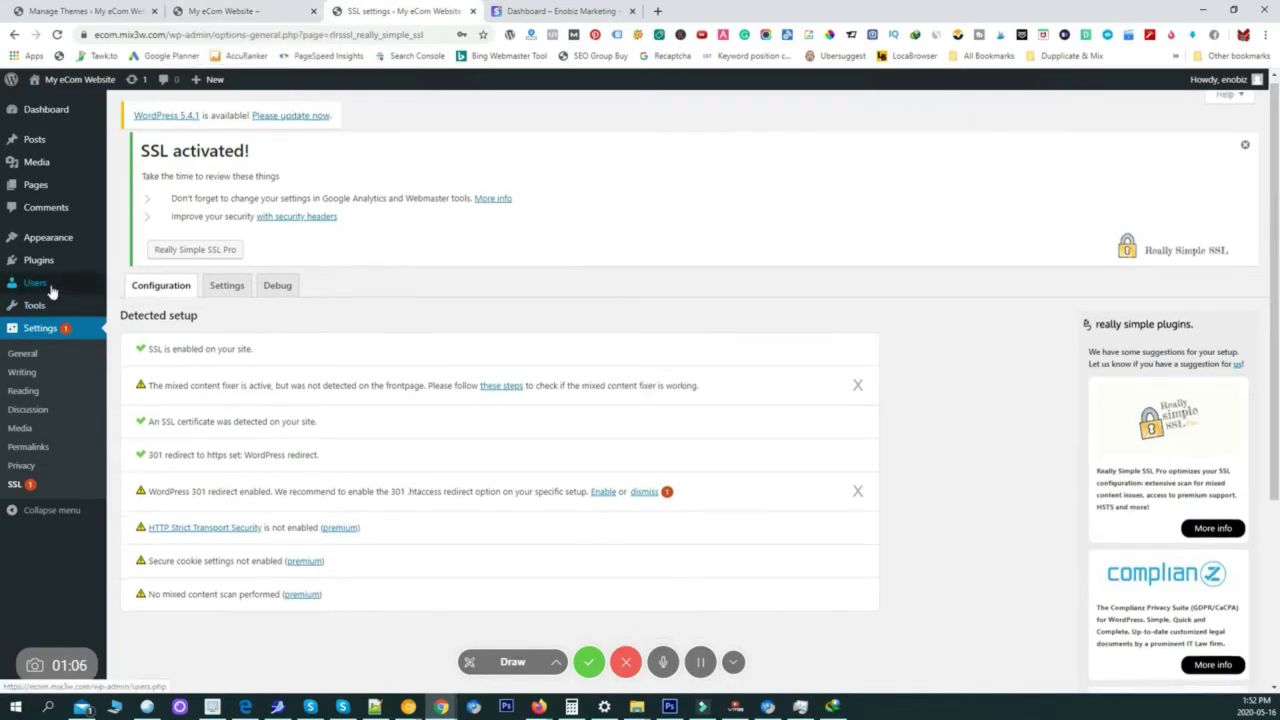
pyautogui.click(40, 120)
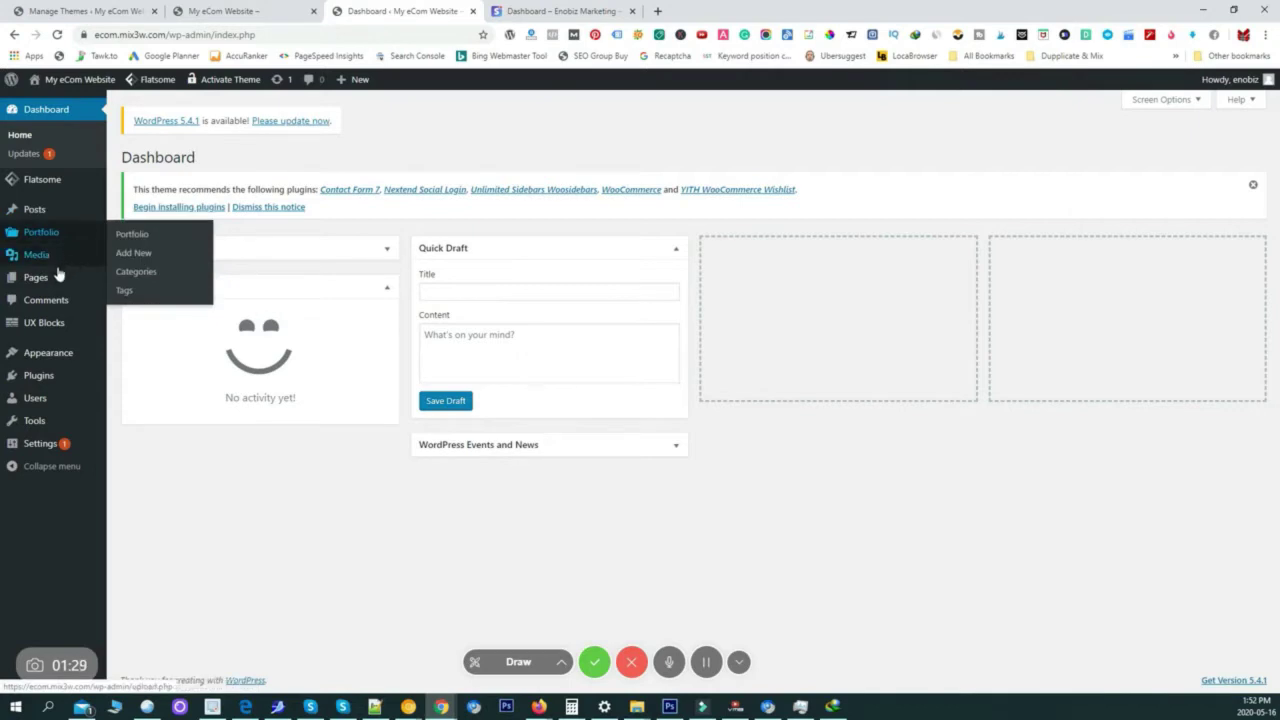
pyautogui.moveTo(31, 332)
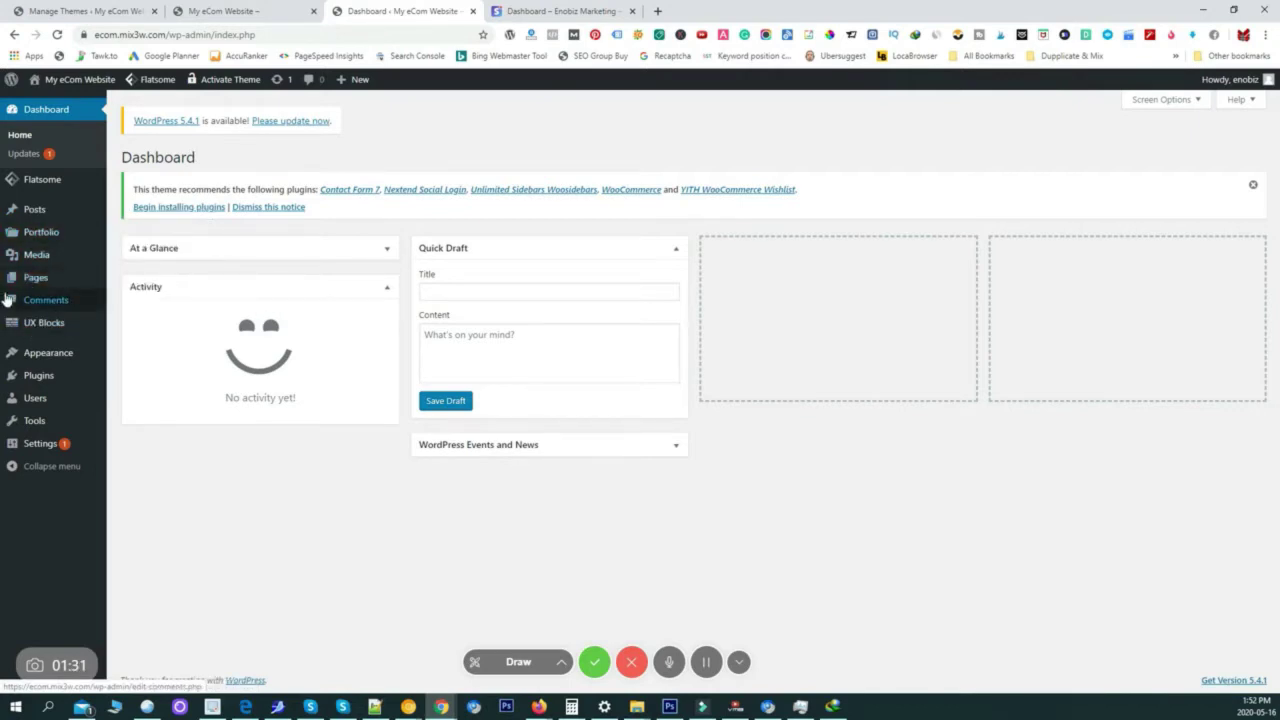
pyautogui.moveTo(37, 284)
pyautogui.click(37, 284)
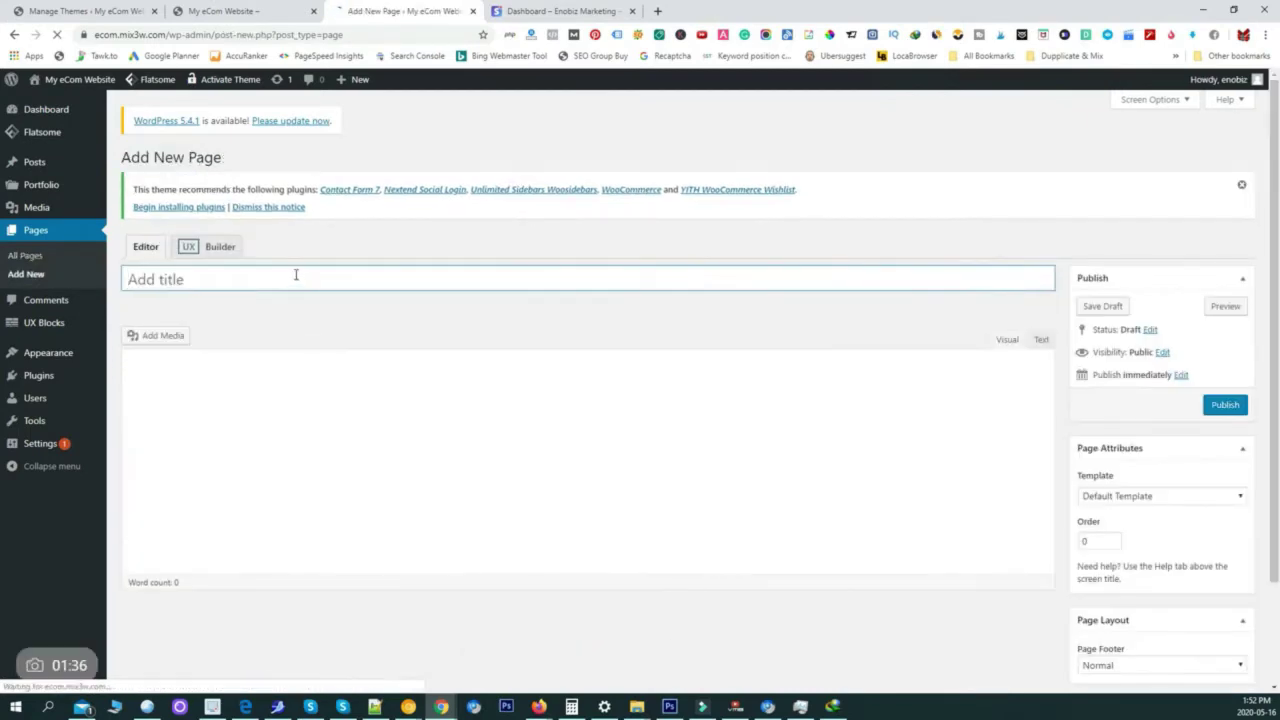
pyautogui.click(294, 274)
pyautogui.write('Home')
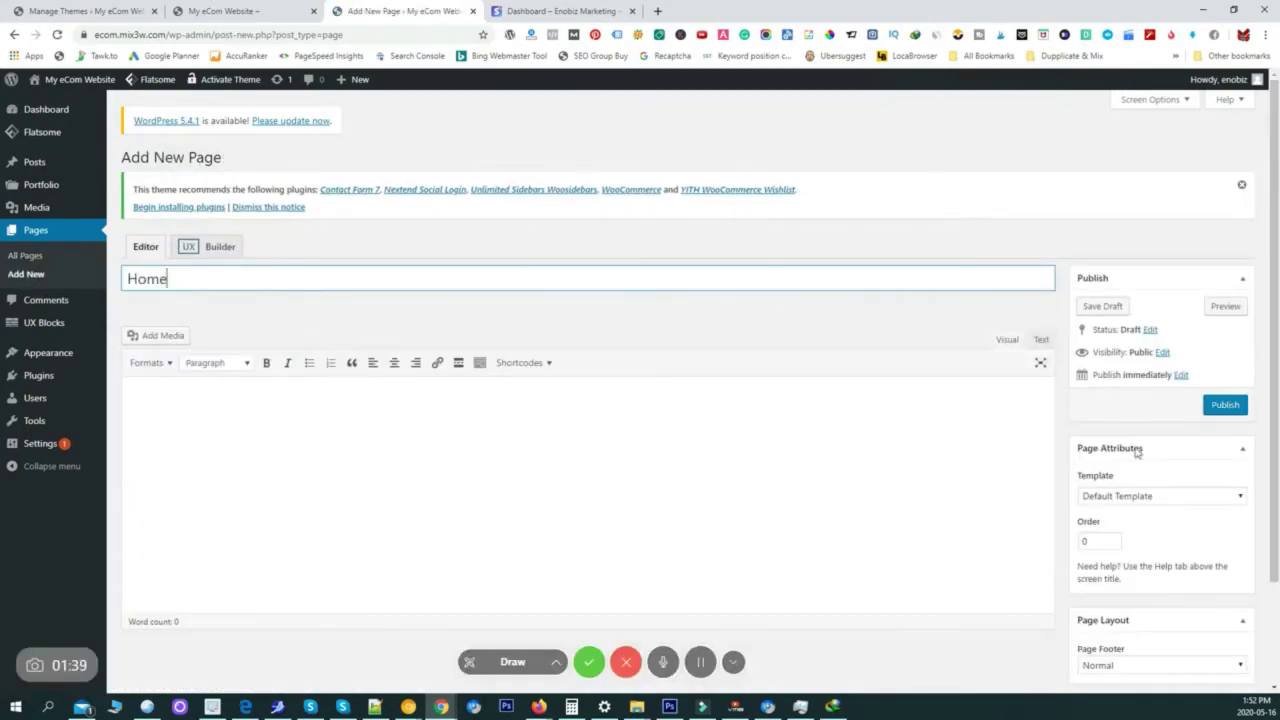
pyautogui.click(1226, 405)
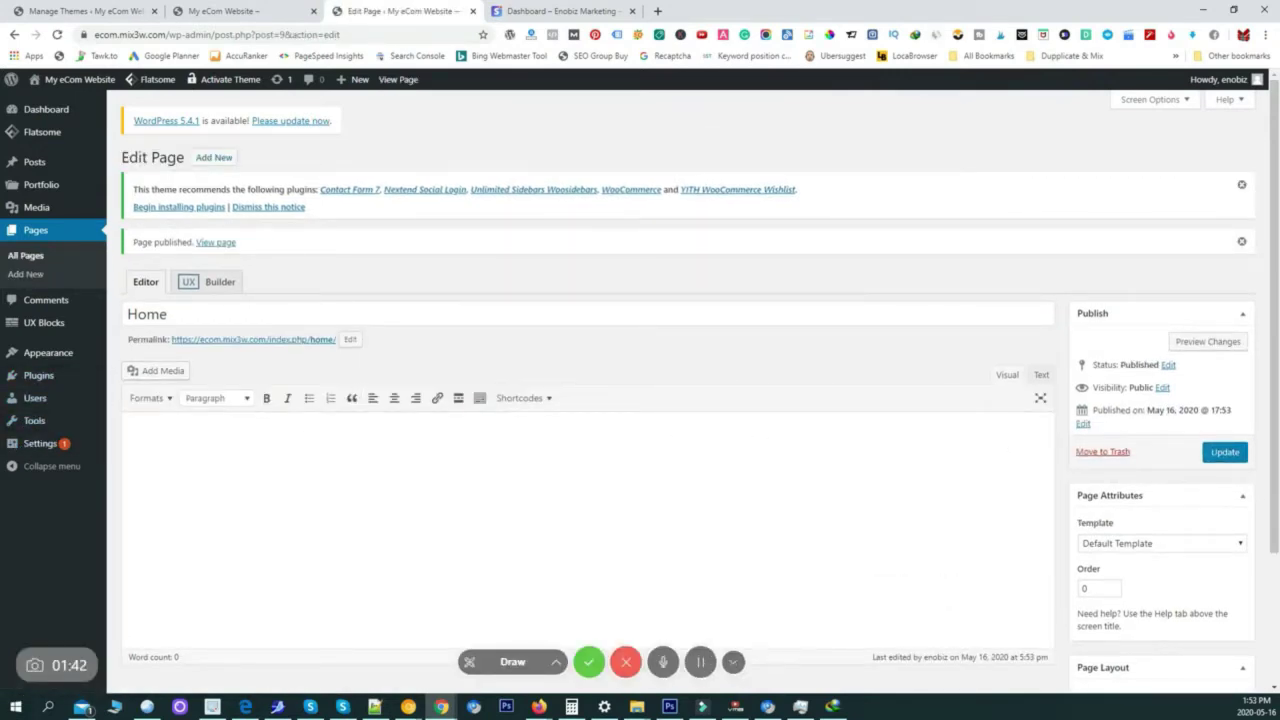
# Set the site's homepage display to a static page, choose Home as the homepage, and save the reading settings
pyautogui.moveTo(50, 446)
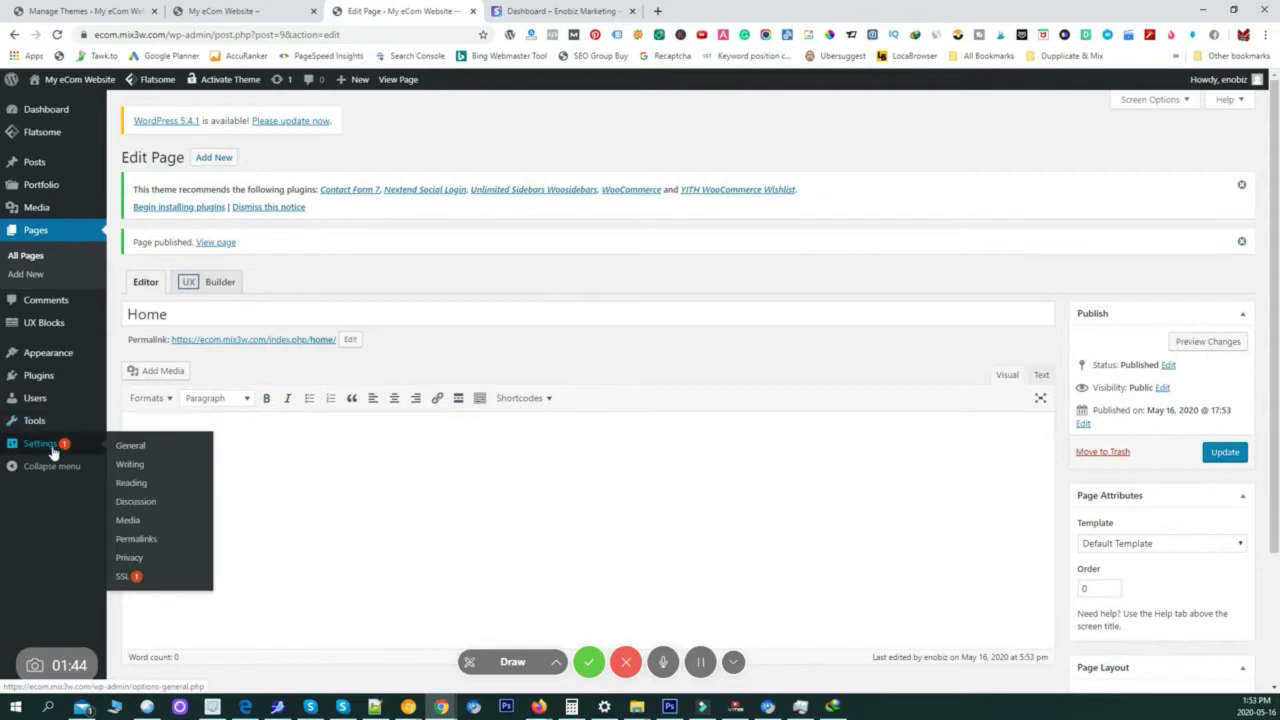
pyautogui.click(131, 483)
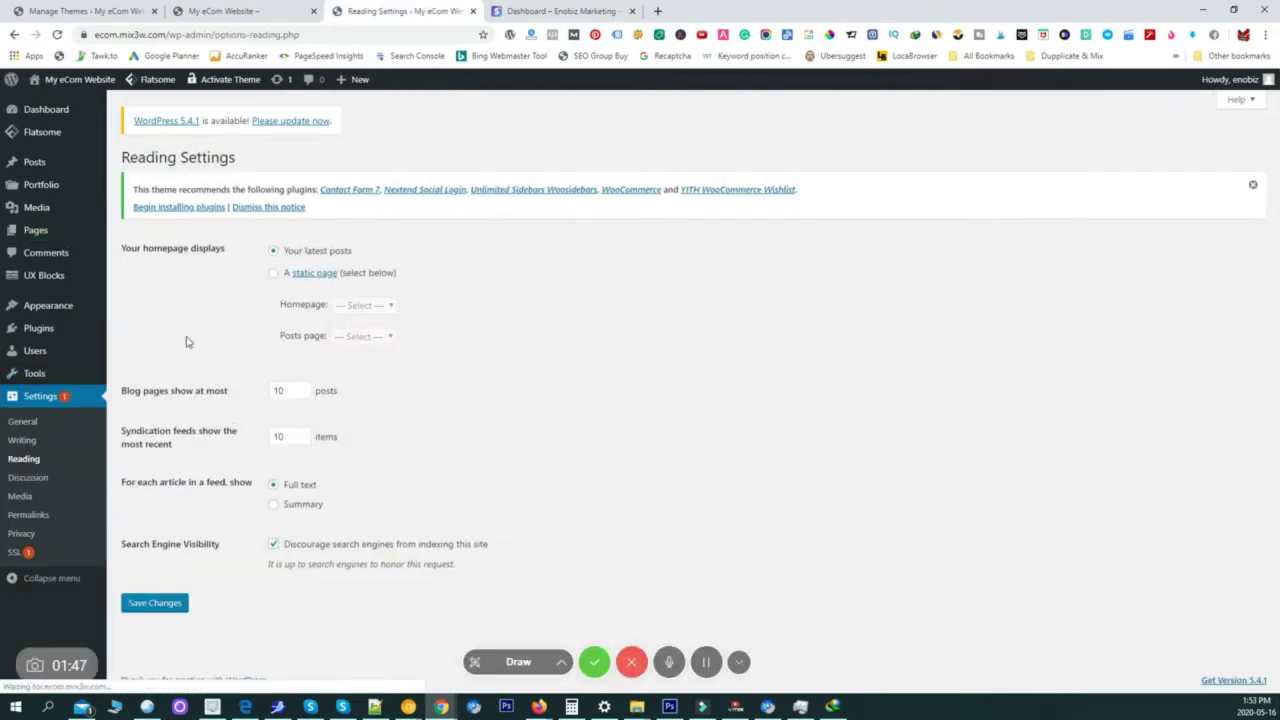
pyautogui.click(274, 273)
pyautogui.click(390, 306)
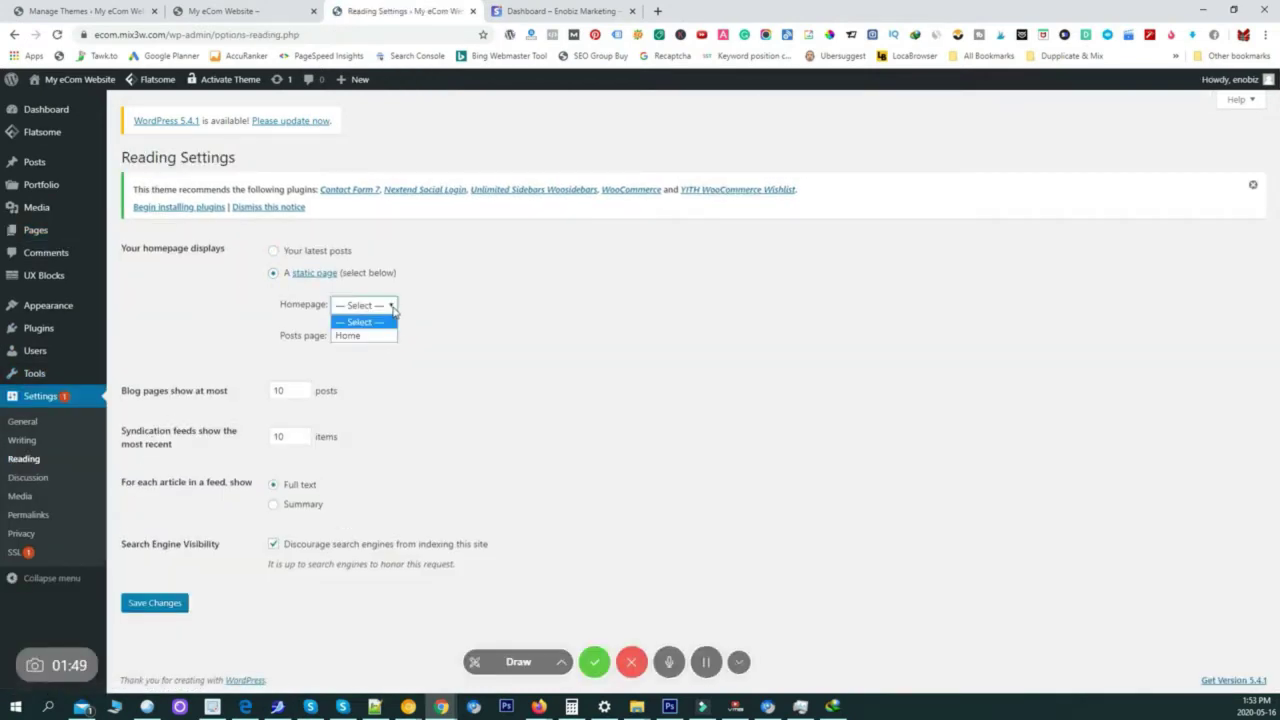
pyautogui.click(352, 338)
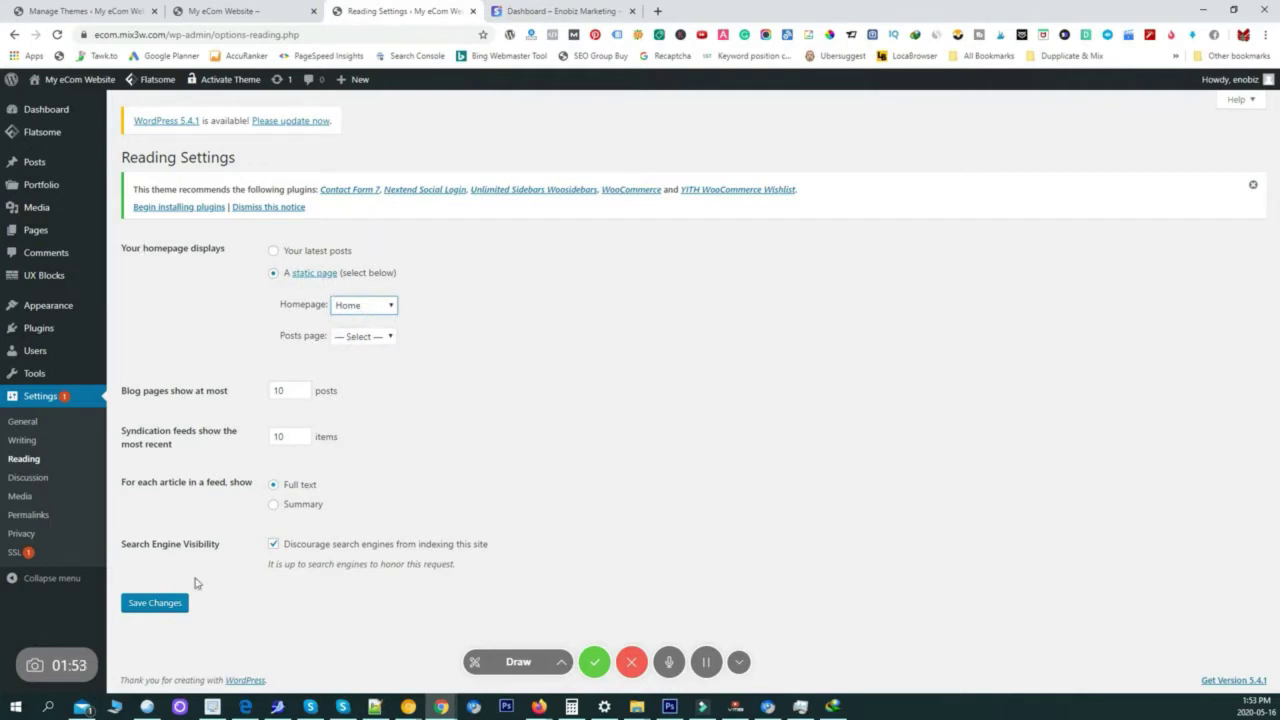
pyautogui.click(157, 604)
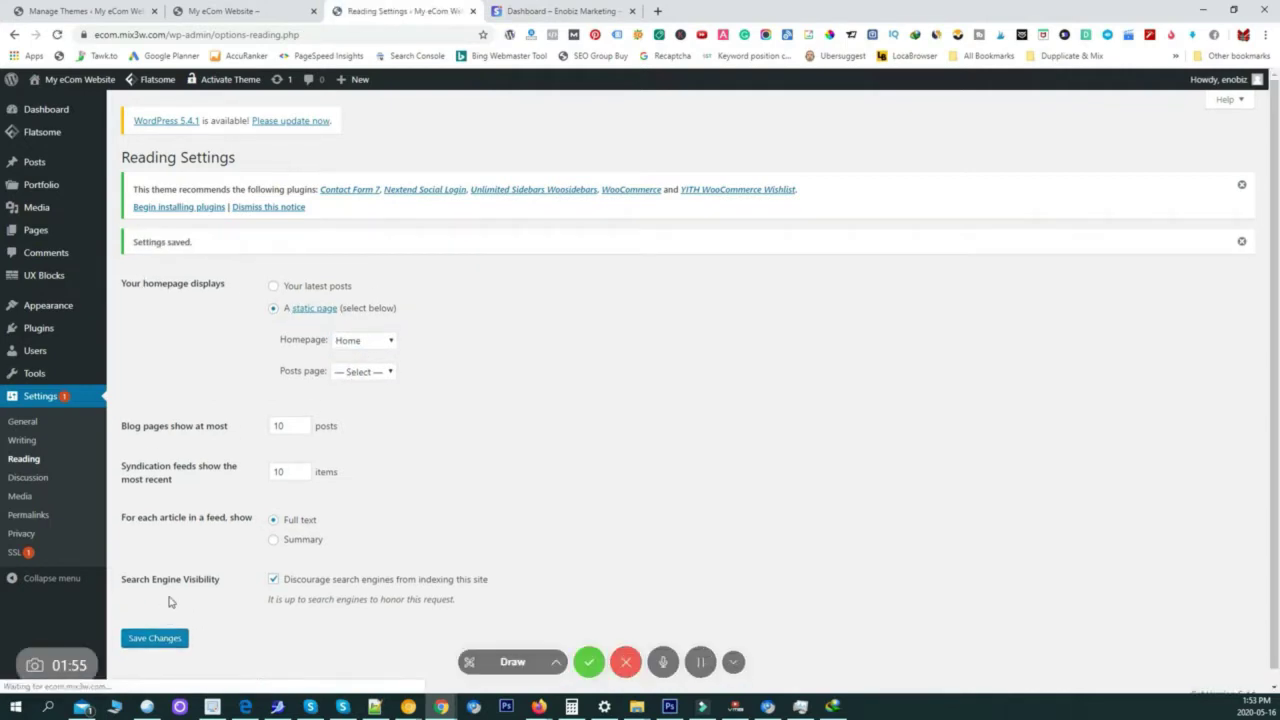
pyautogui.click(168, 638)
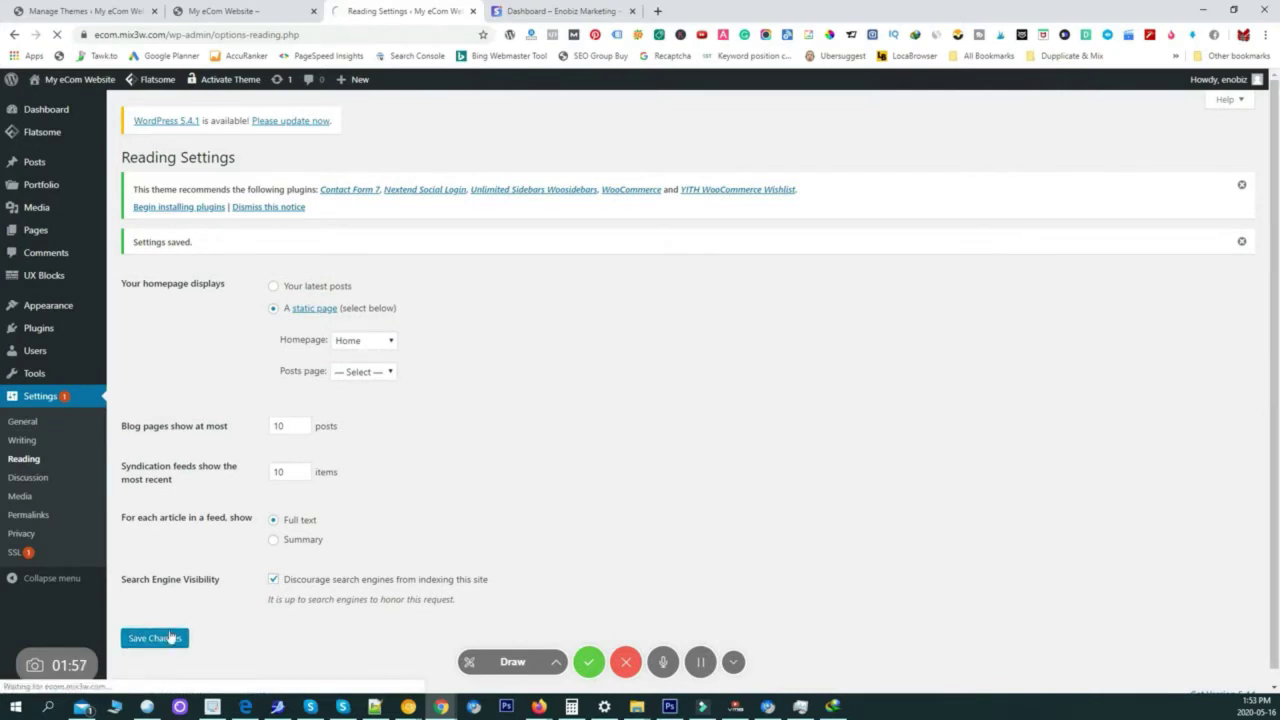
# View the live homepage in a separate browser tab, and close that tab
pyautogui.middleClick(57, 104)
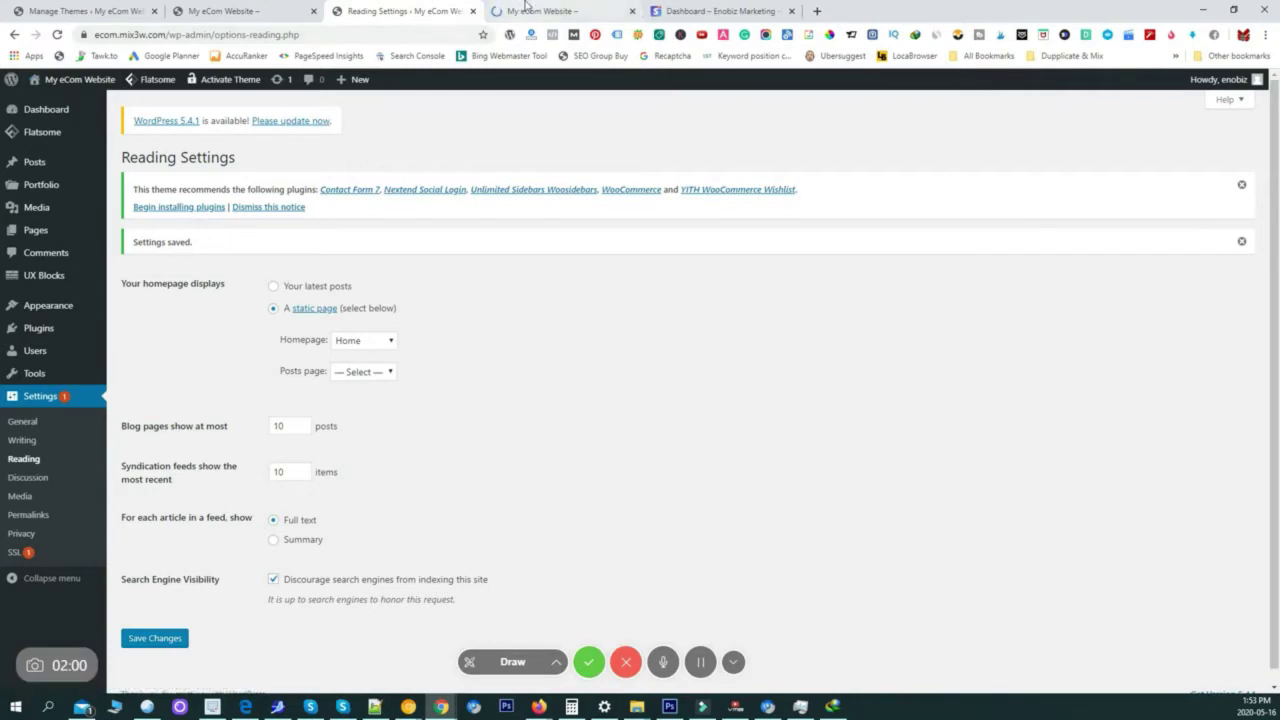
pyautogui.click(528, 11)
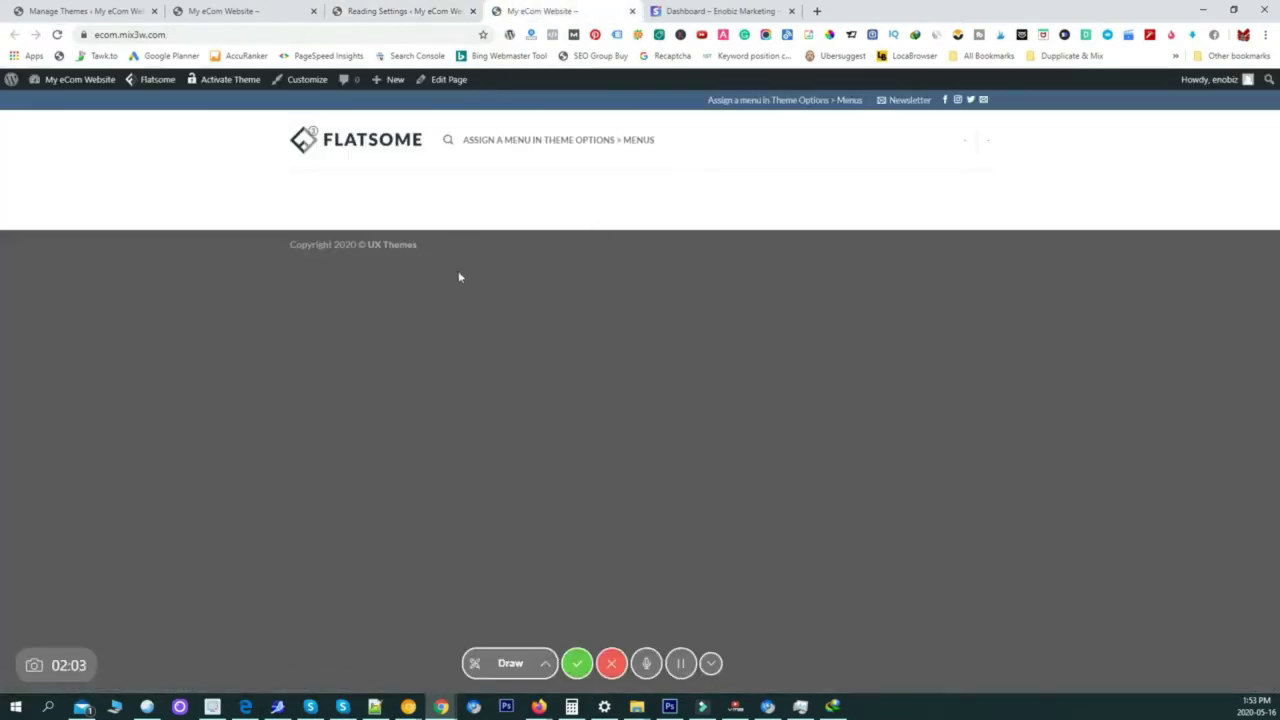
pyautogui.middleClick(578, 20)
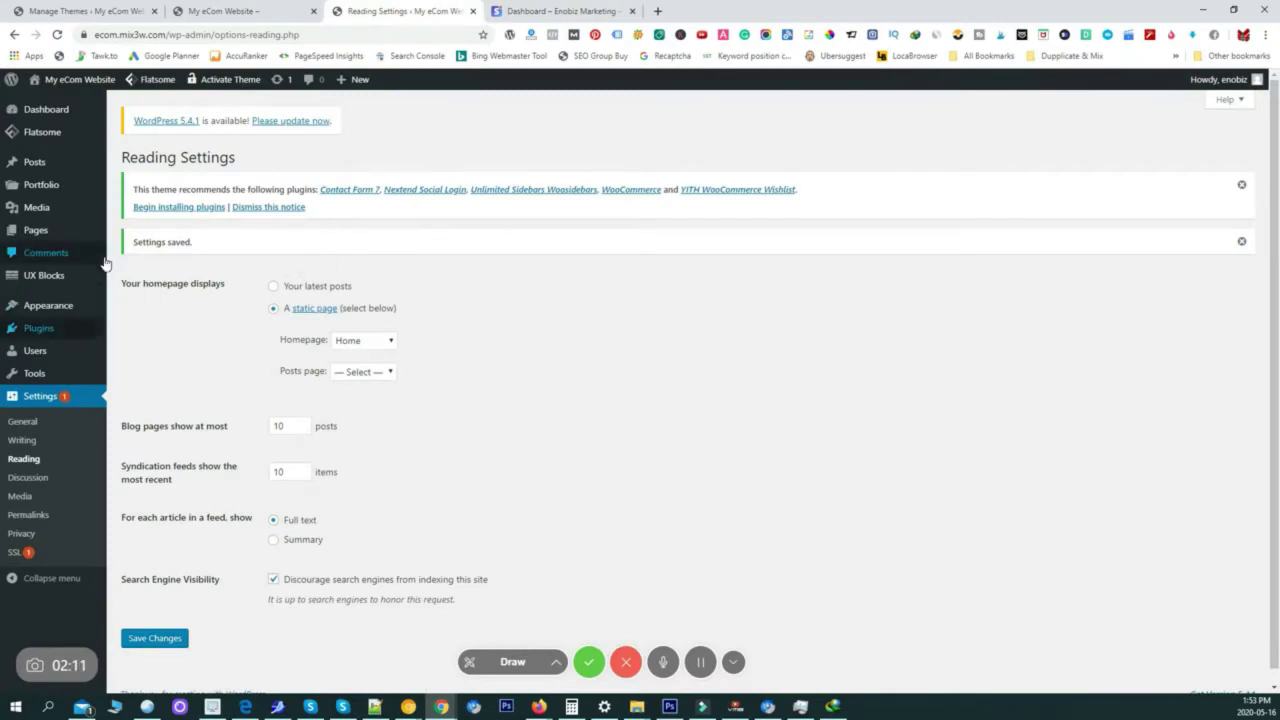
# Open the Home page from the pages list for editing with UX Builder
pyautogui.moveTo(86, 284)
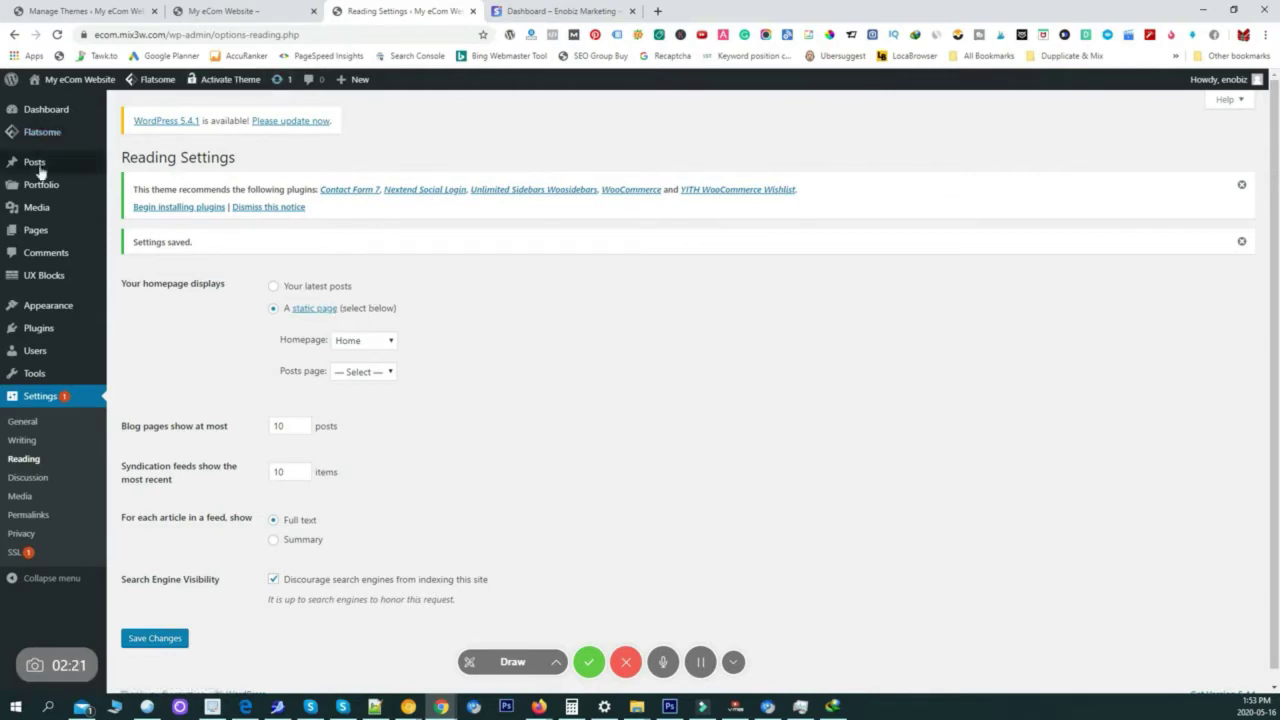
pyautogui.click(36, 229)
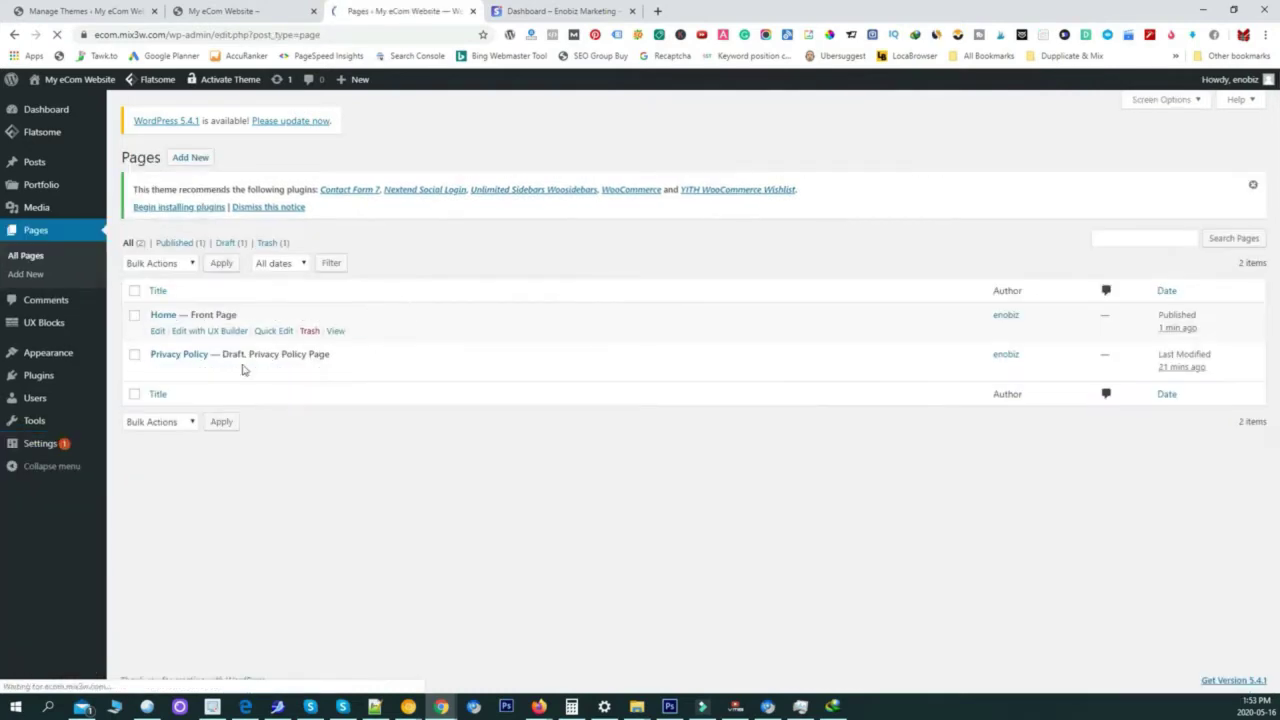
pyautogui.click(215, 338)
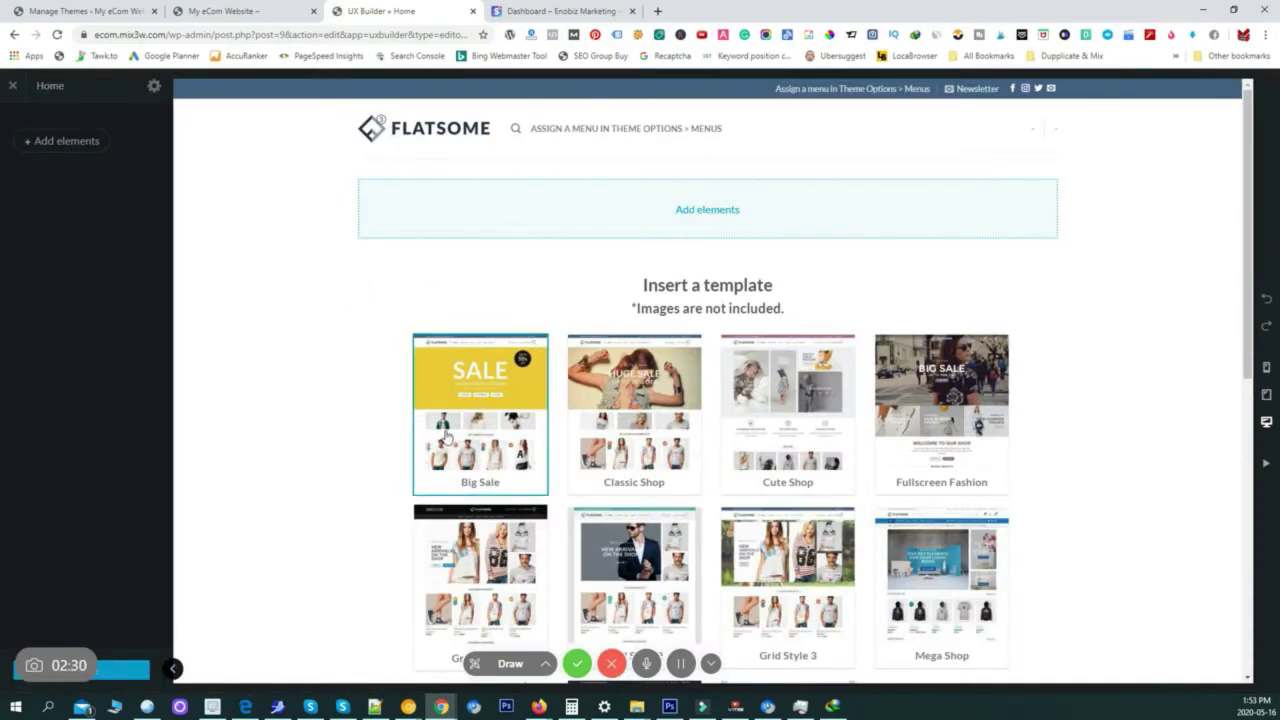
# Browse the page templates, insert the Classic Shop template into the Home page, and save the page
pyautogui.scroll(-6, 420, 380)
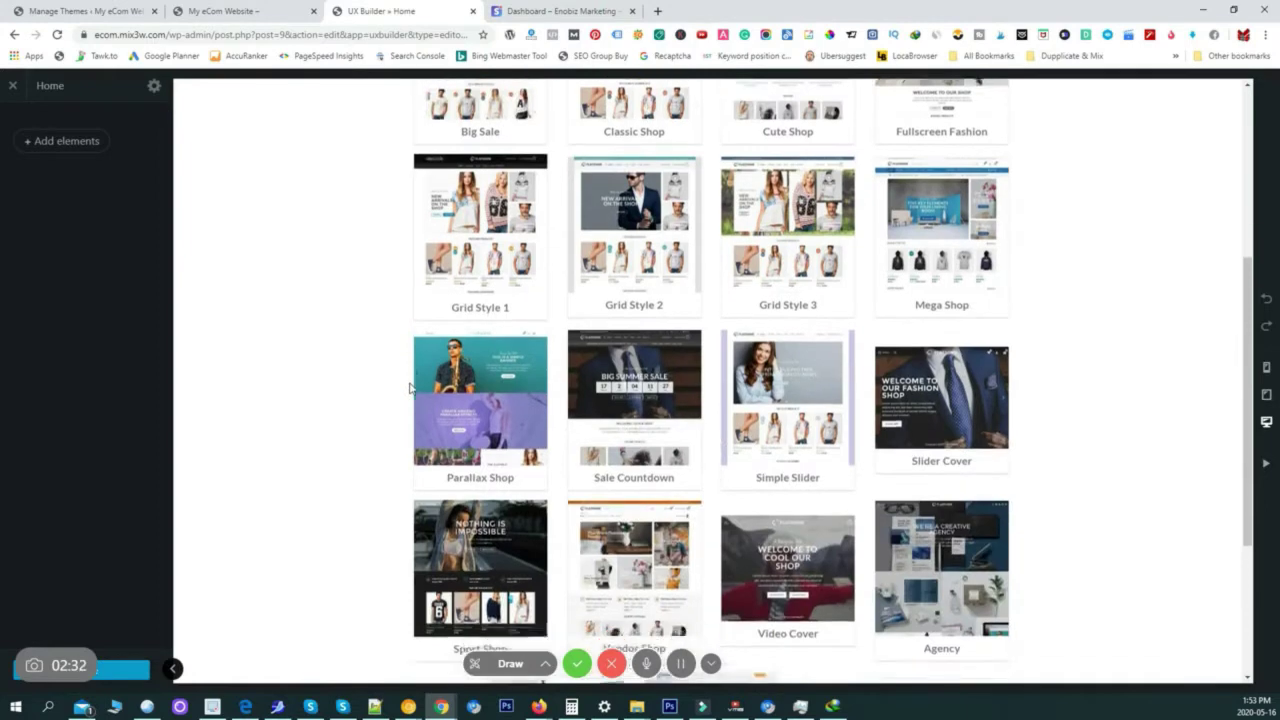
pyautogui.scroll(7, 410, 388)
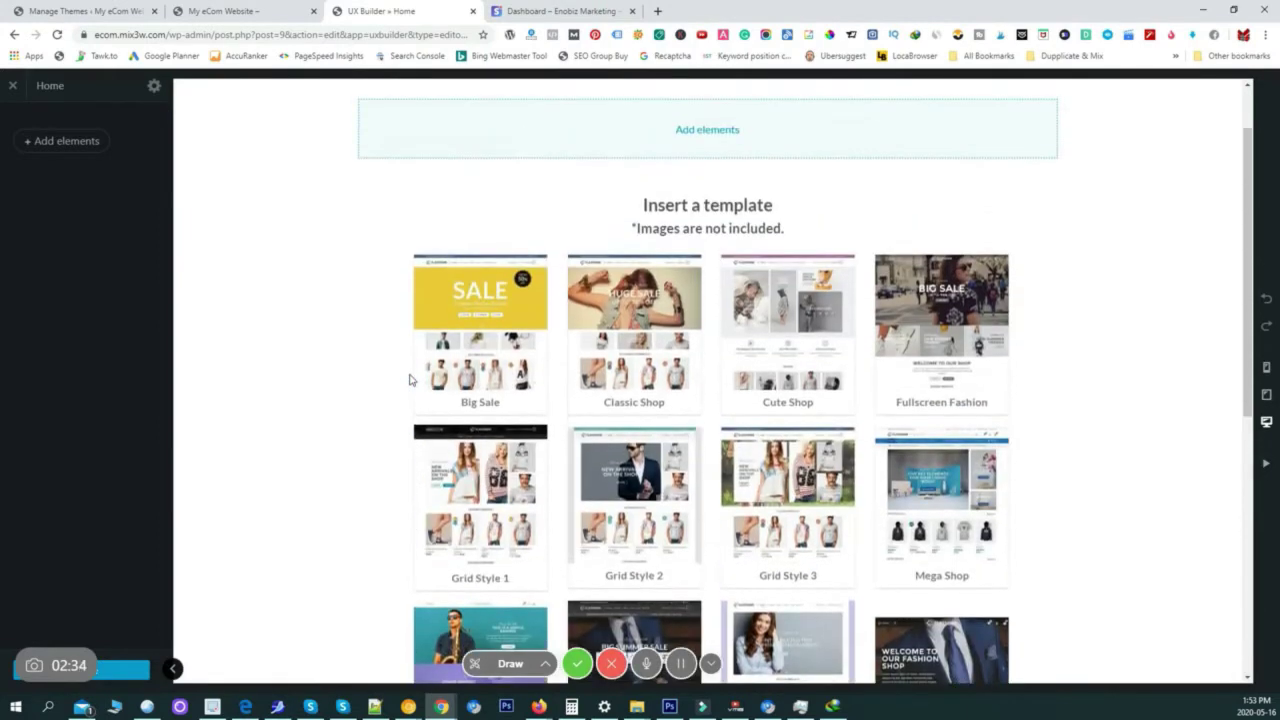
pyautogui.scroll(-3, 1060, 401)
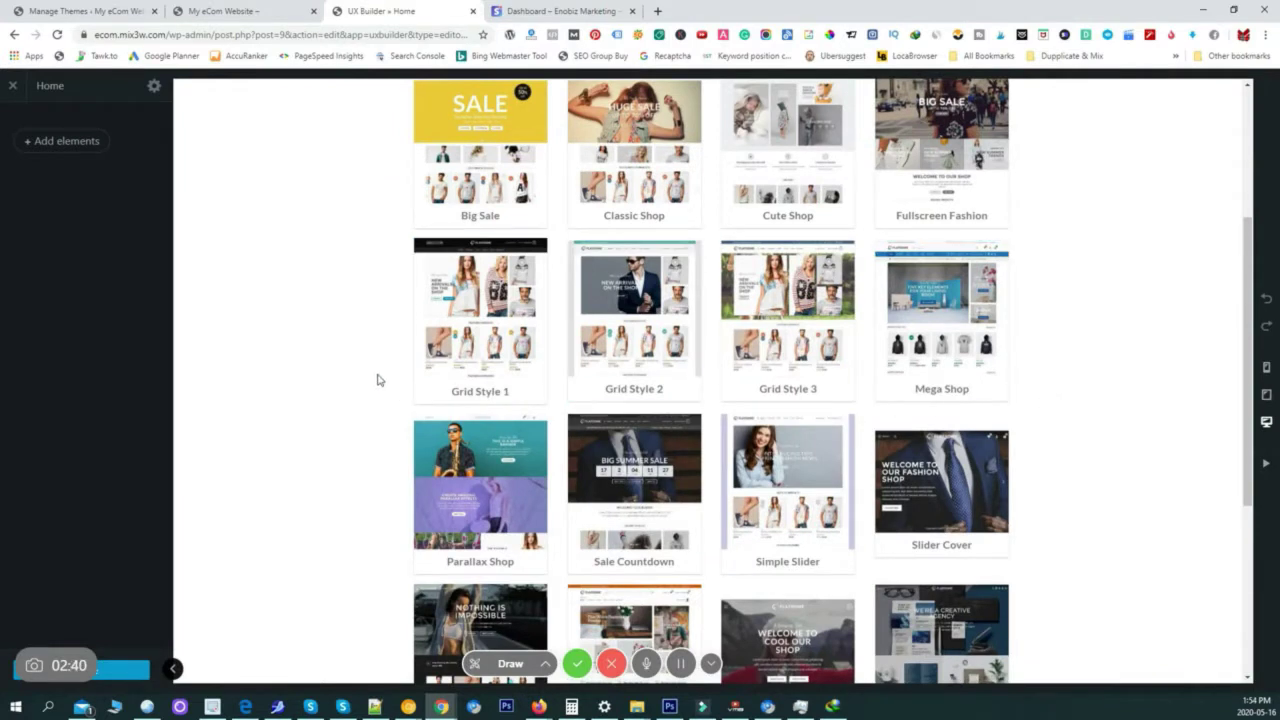
pyautogui.scroll(1, 378, 380)
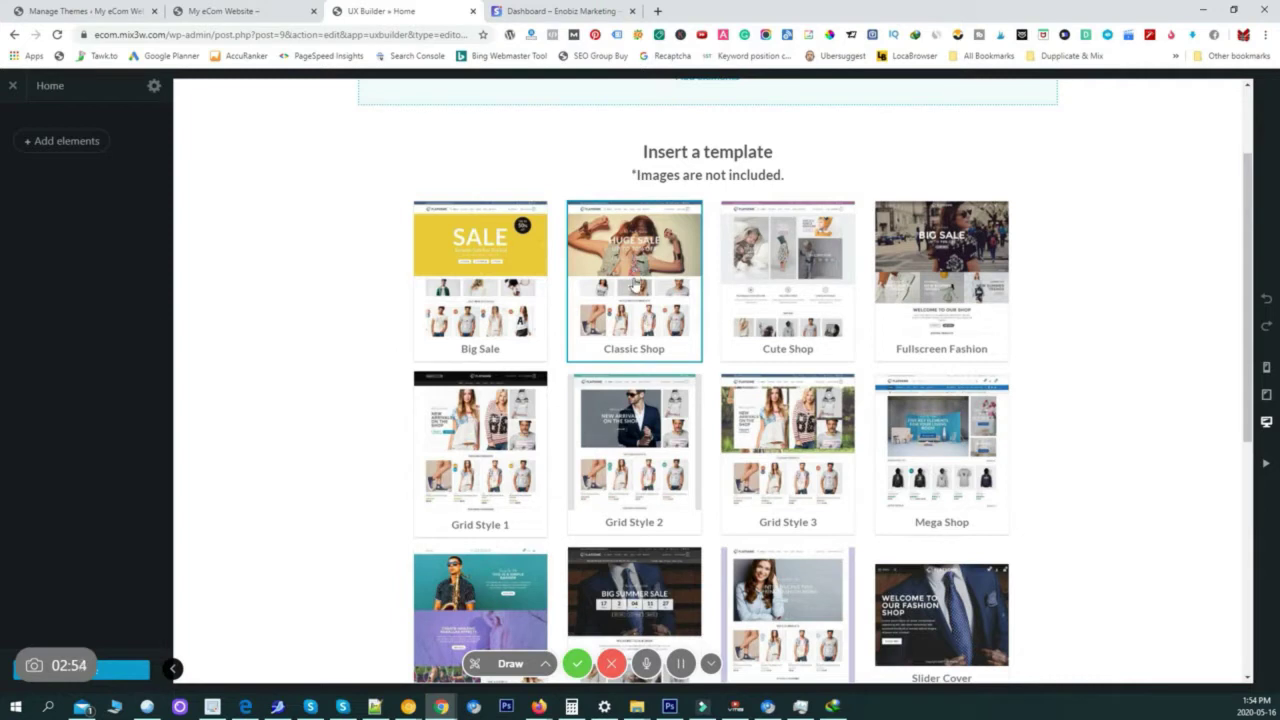
pyautogui.click(616, 348)
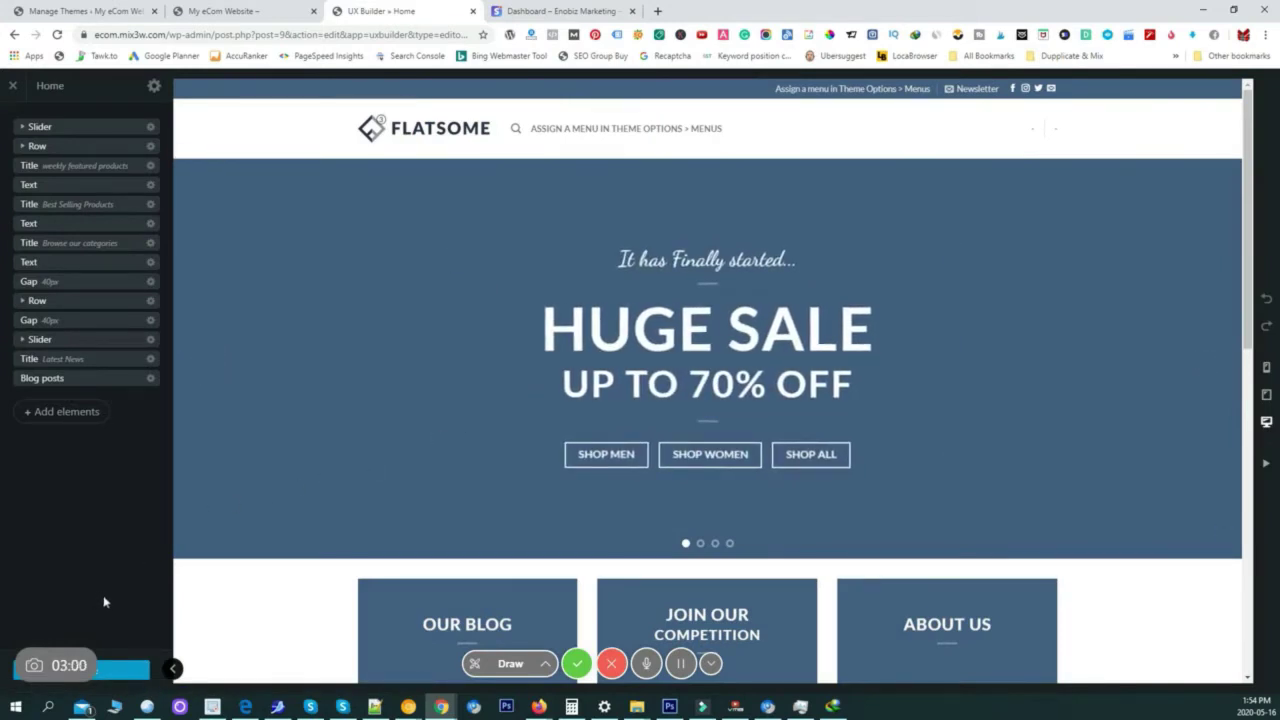
pyautogui.click(117, 672)
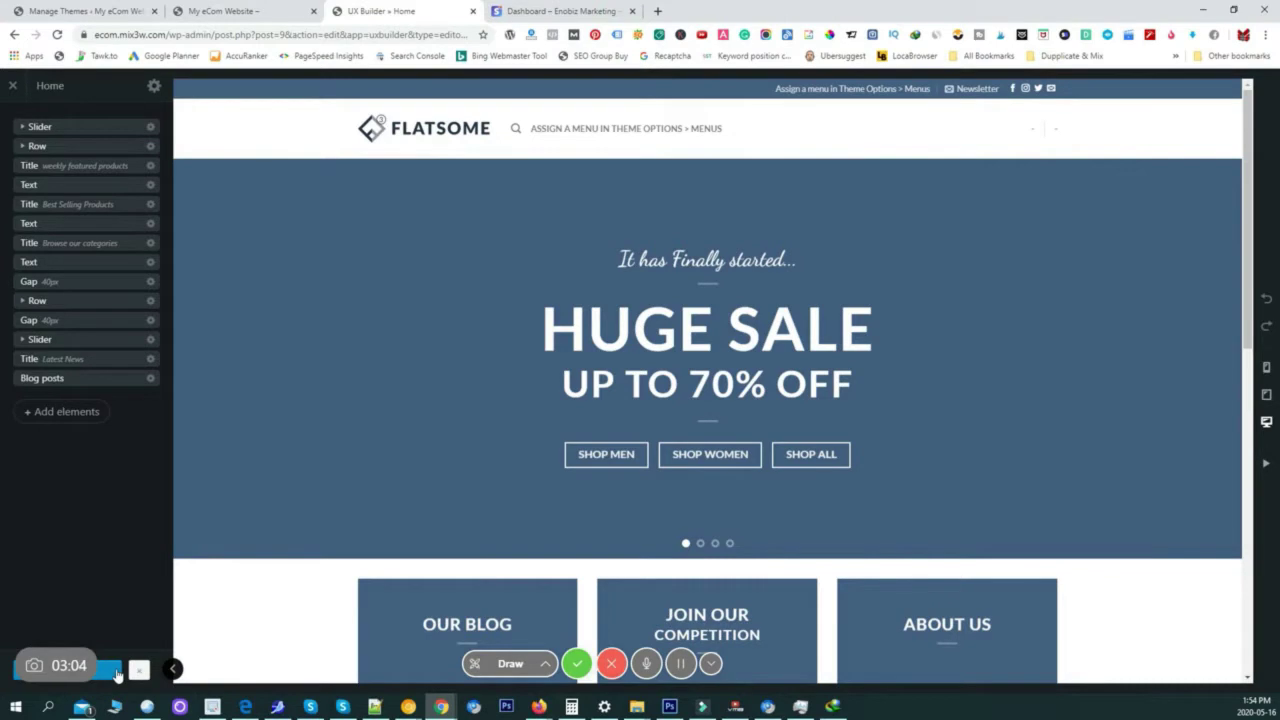
# Reload the live homepage, examine the sections of the inserted shop template, and compare them with the UX Builder page
pyautogui.click(240, 7)
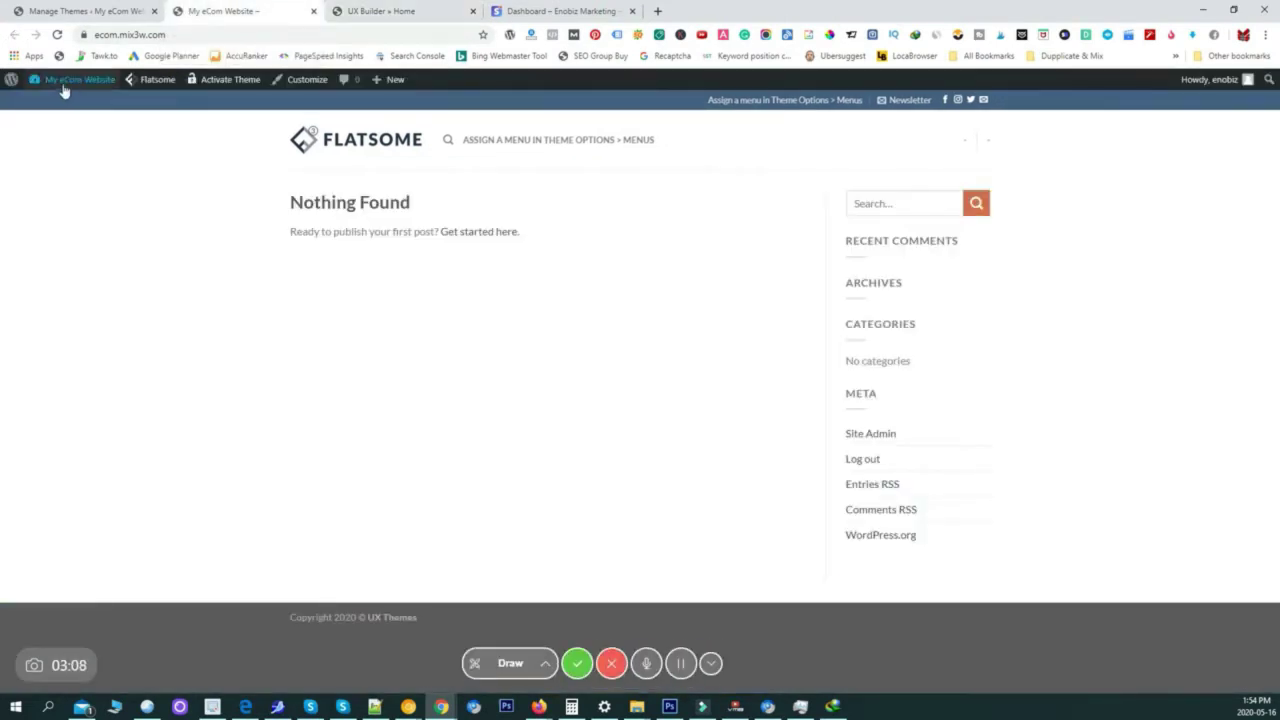
pyautogui.moveTo(62, 90)
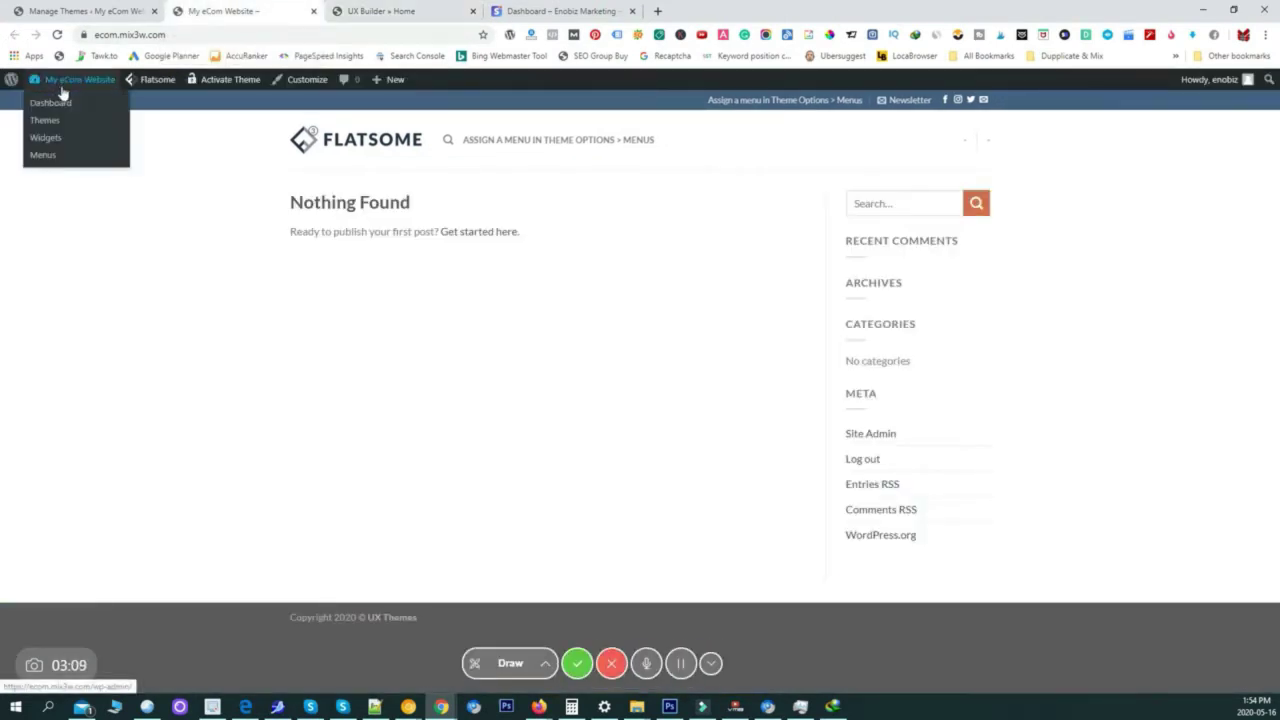
pyautogui.click(57, 35)
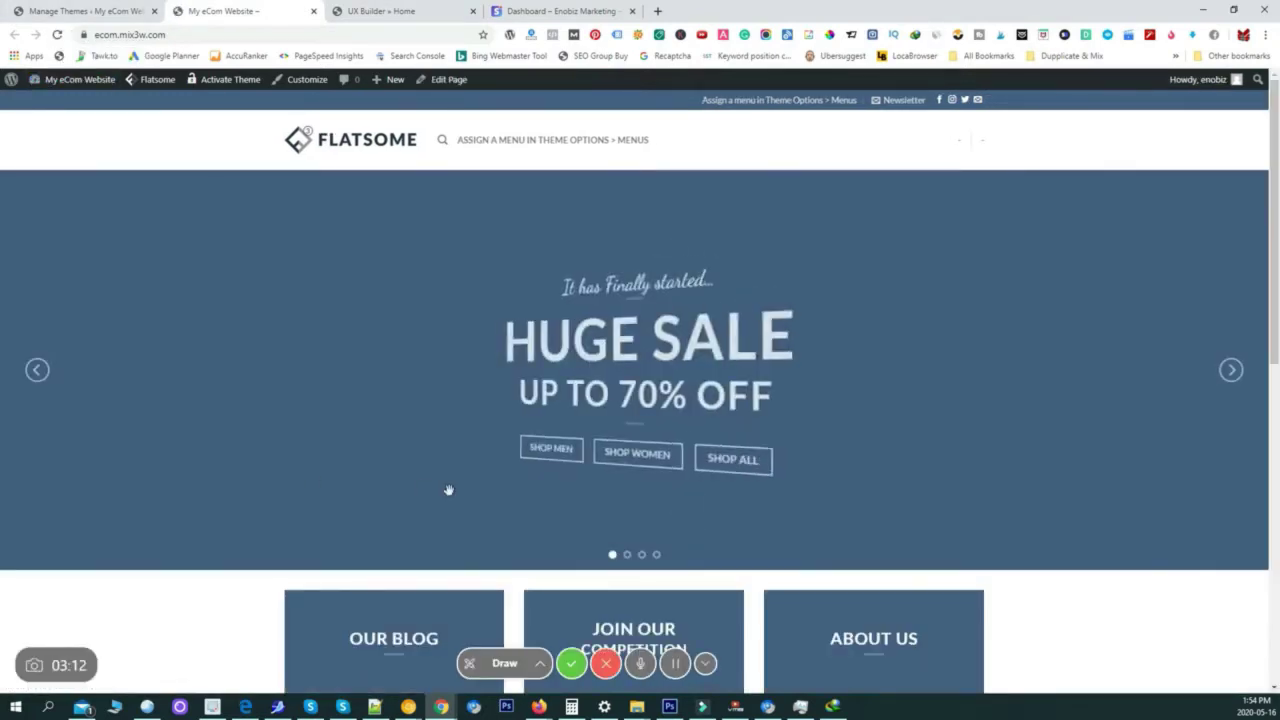
pyautogui.scroll(-5, 548, 411)
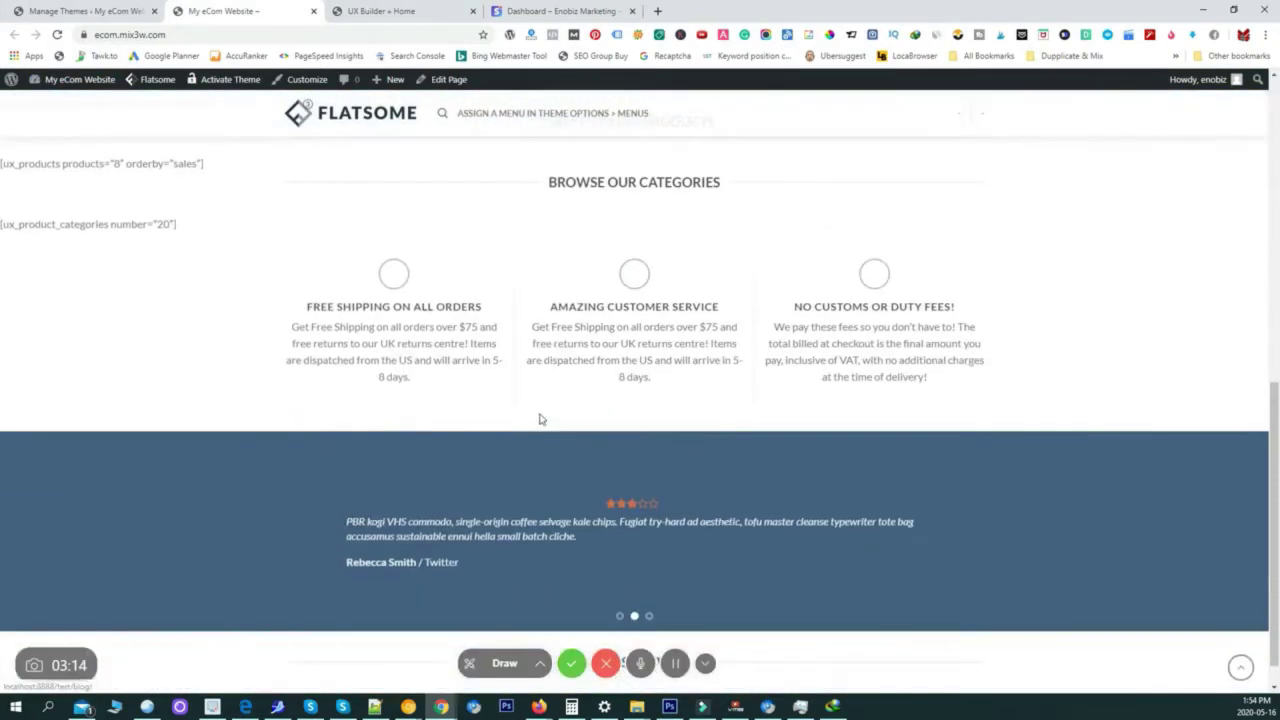
pyautogui.scroll(3, 532, 421)
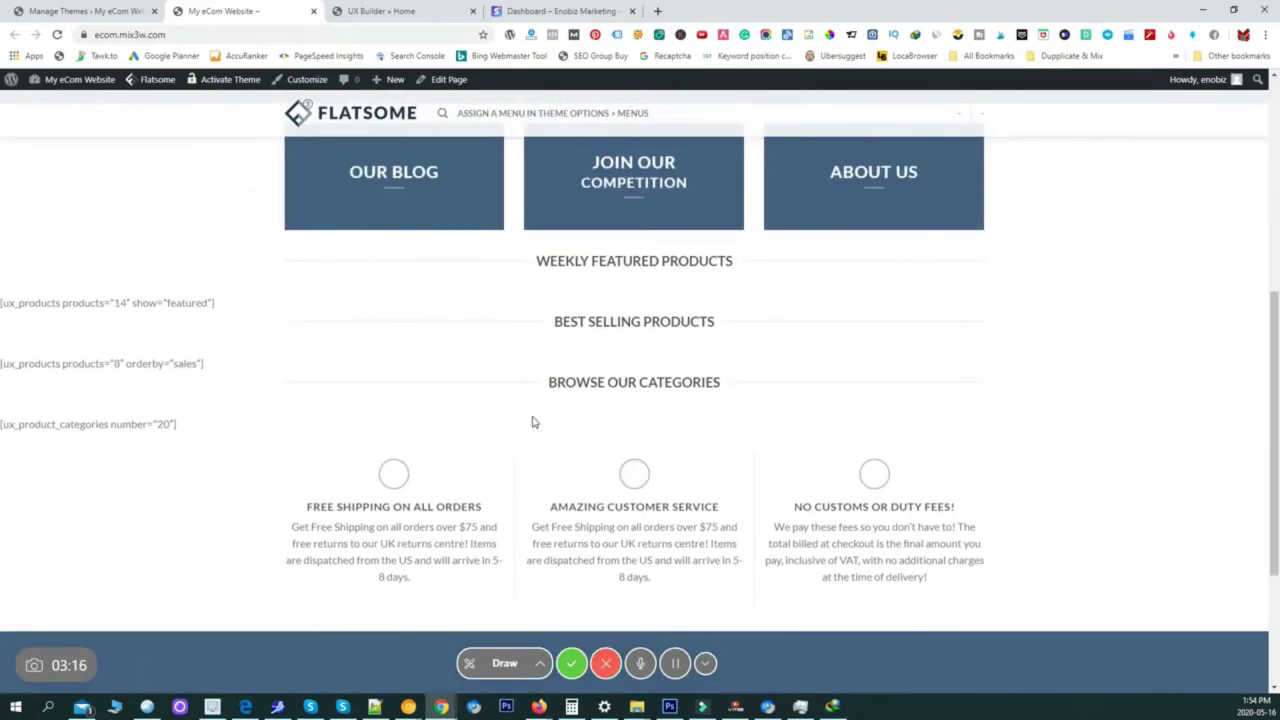
pyautogui.scroll(-4, 559, 400)
pyautogui.scroll(6, 557, 397)
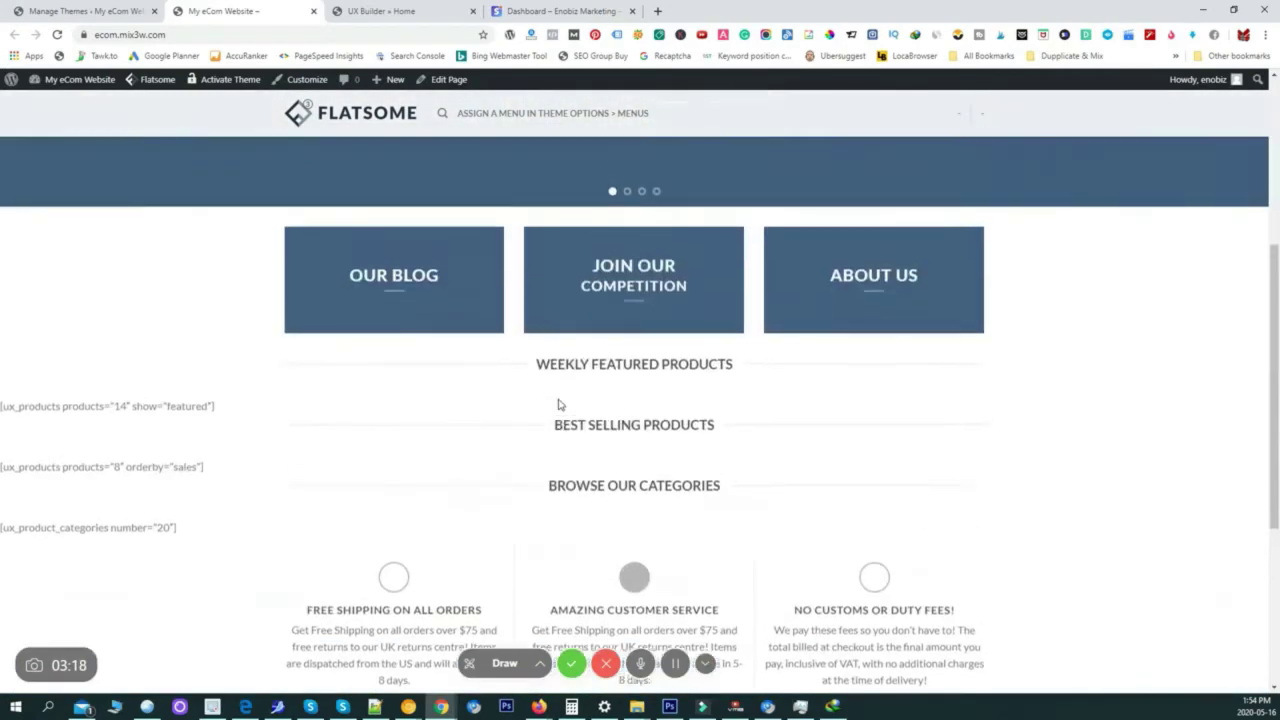
pyautogui.click(357, 12)
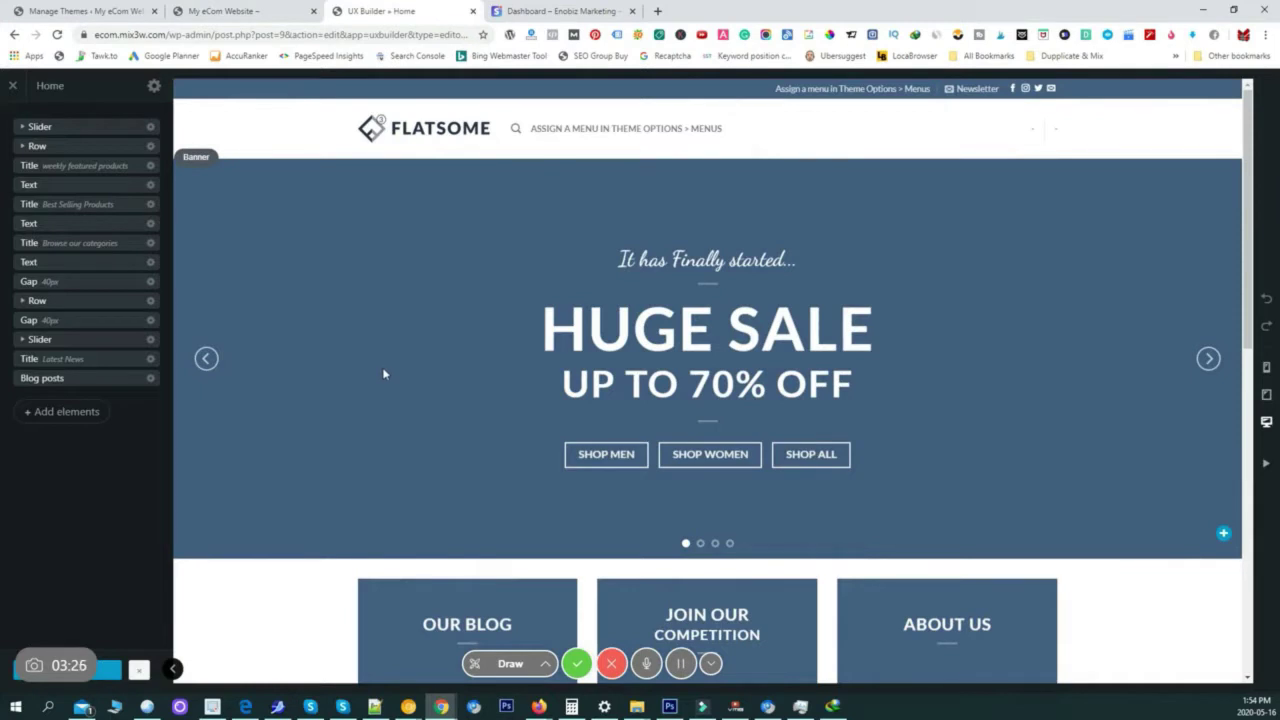
pyautogui.scroll(-1, 386, 391)
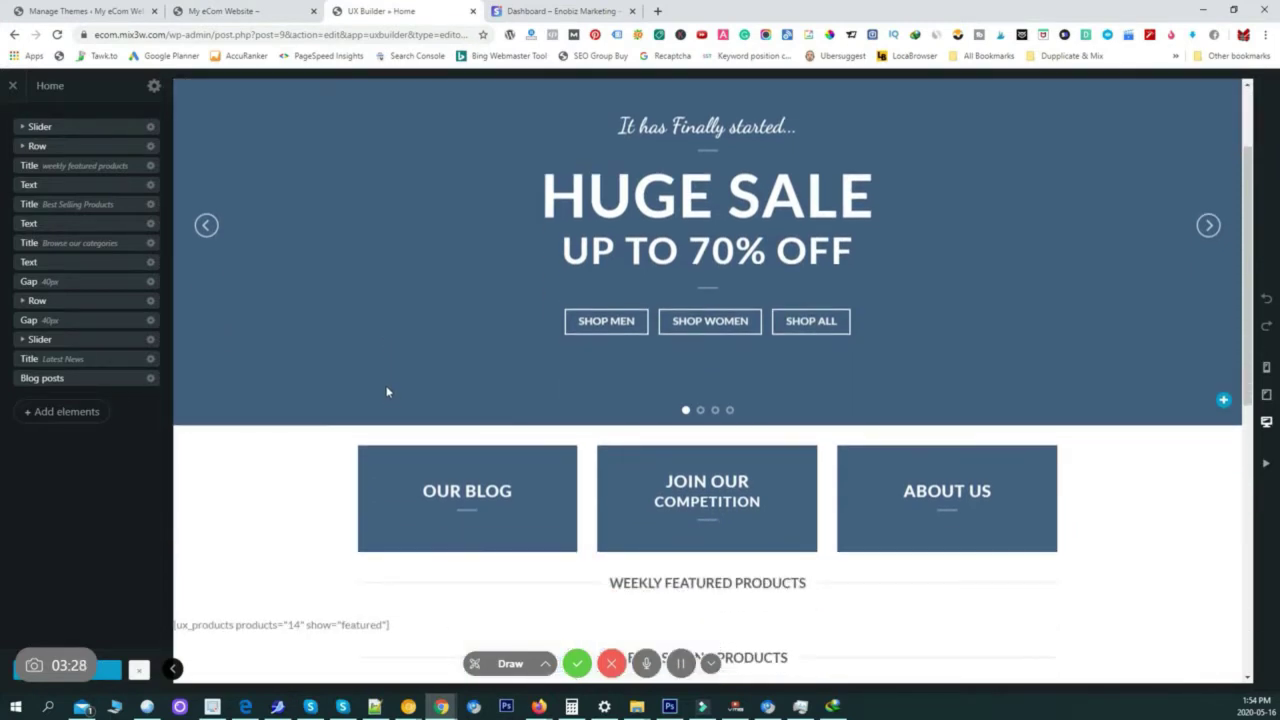
pyautogui.scroll(2, 360, 370)
pyautogui.click(248, 12)
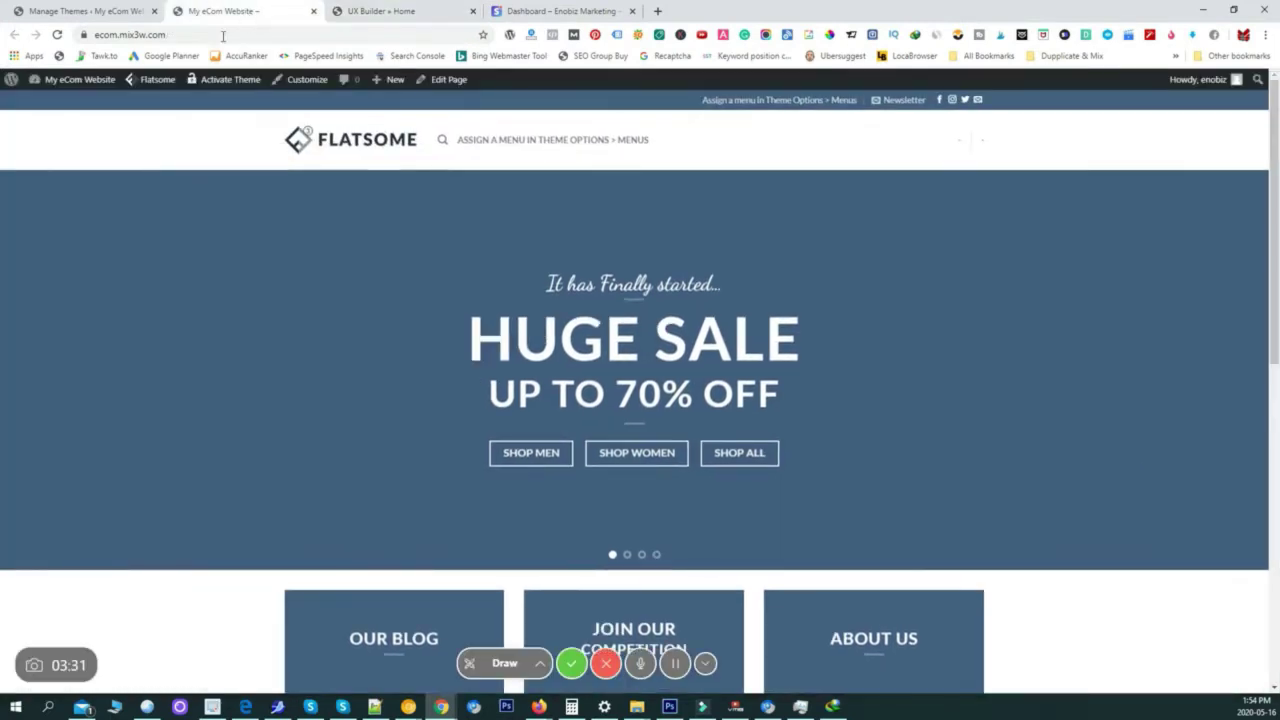
# Search the WordPress plugin directory for pixabay, then install and activate the Pixabay Free Images plugin
pyautogui.click(128, 11)
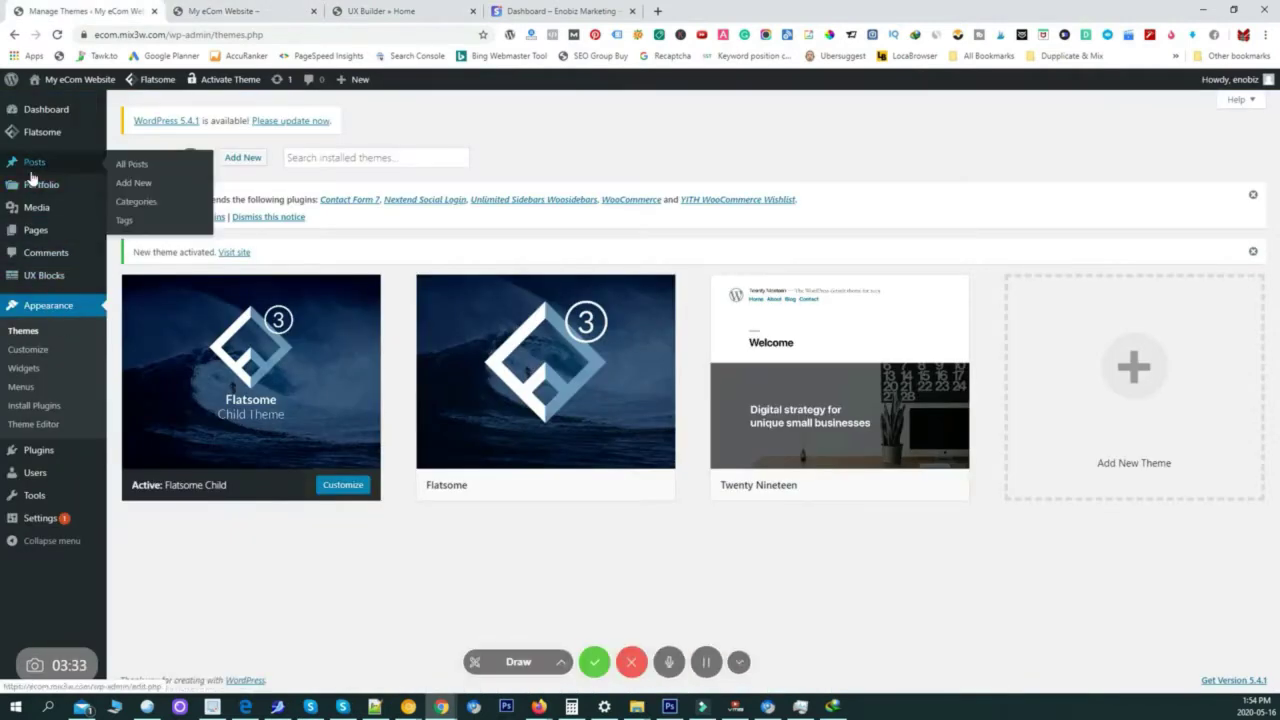
pyautogui.moveTo(34, 449)
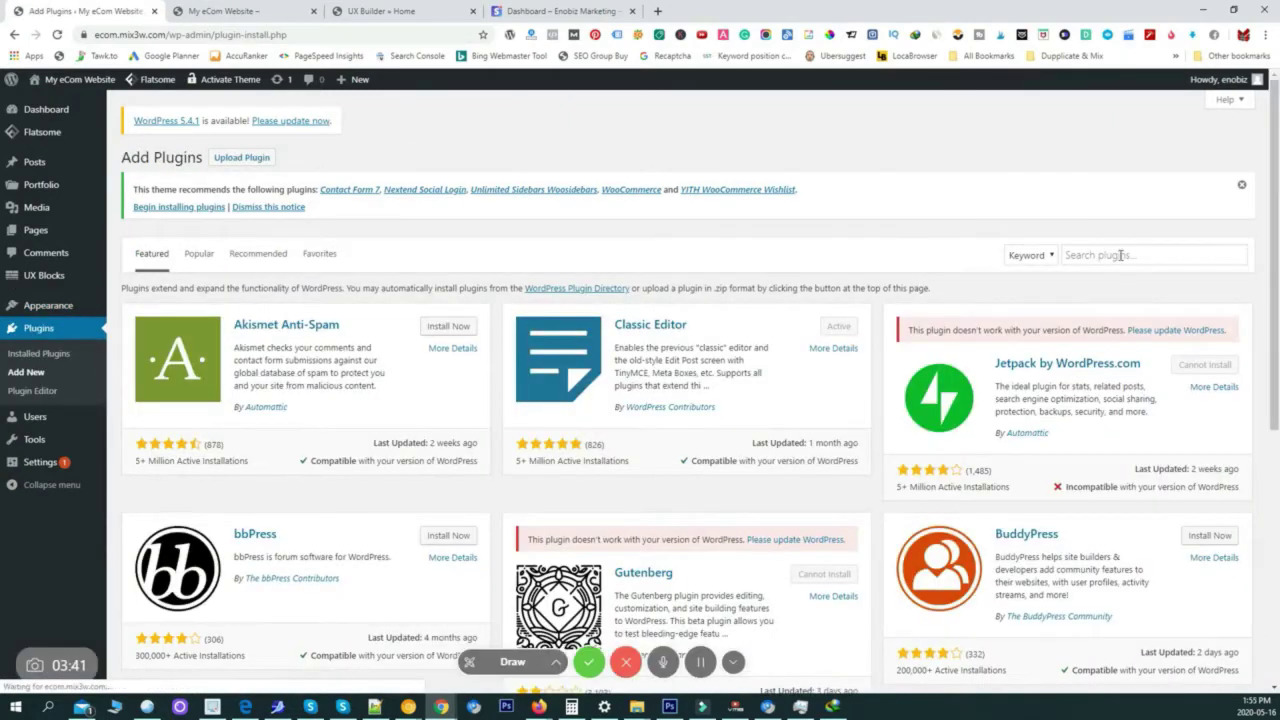
pyautogui.click(1123, 255)
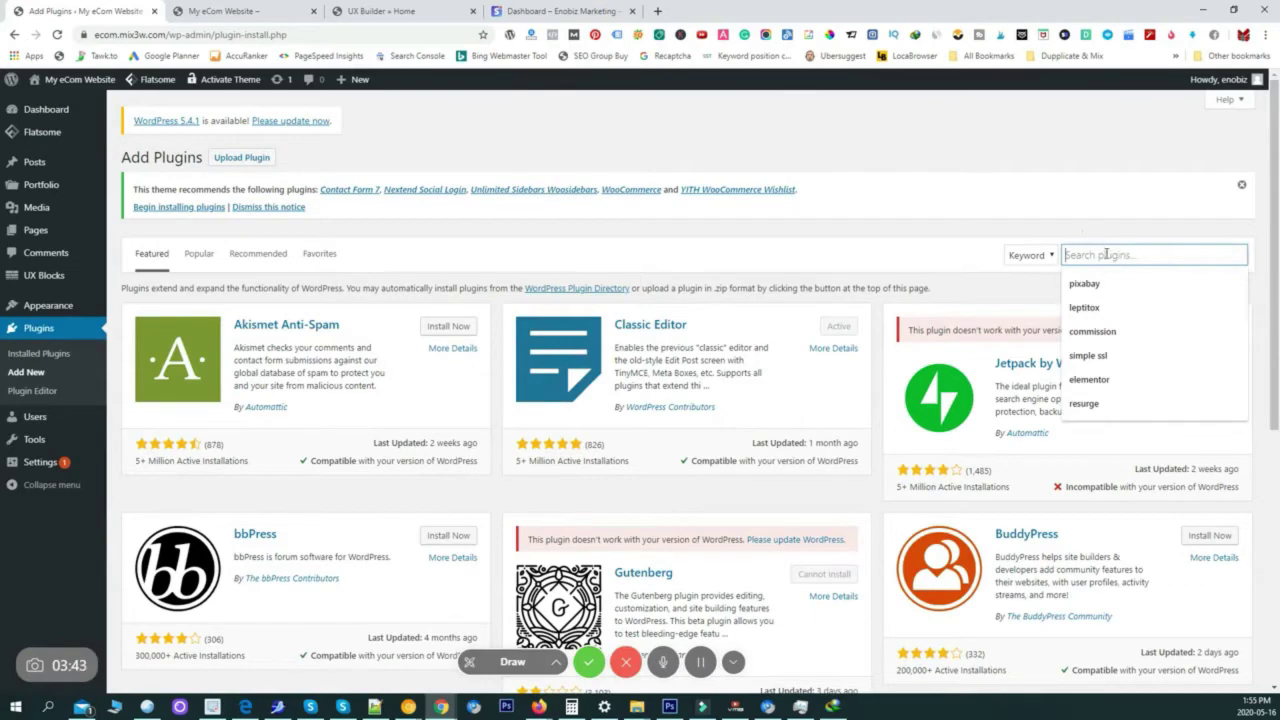
pyautogui.click(1085, 284)
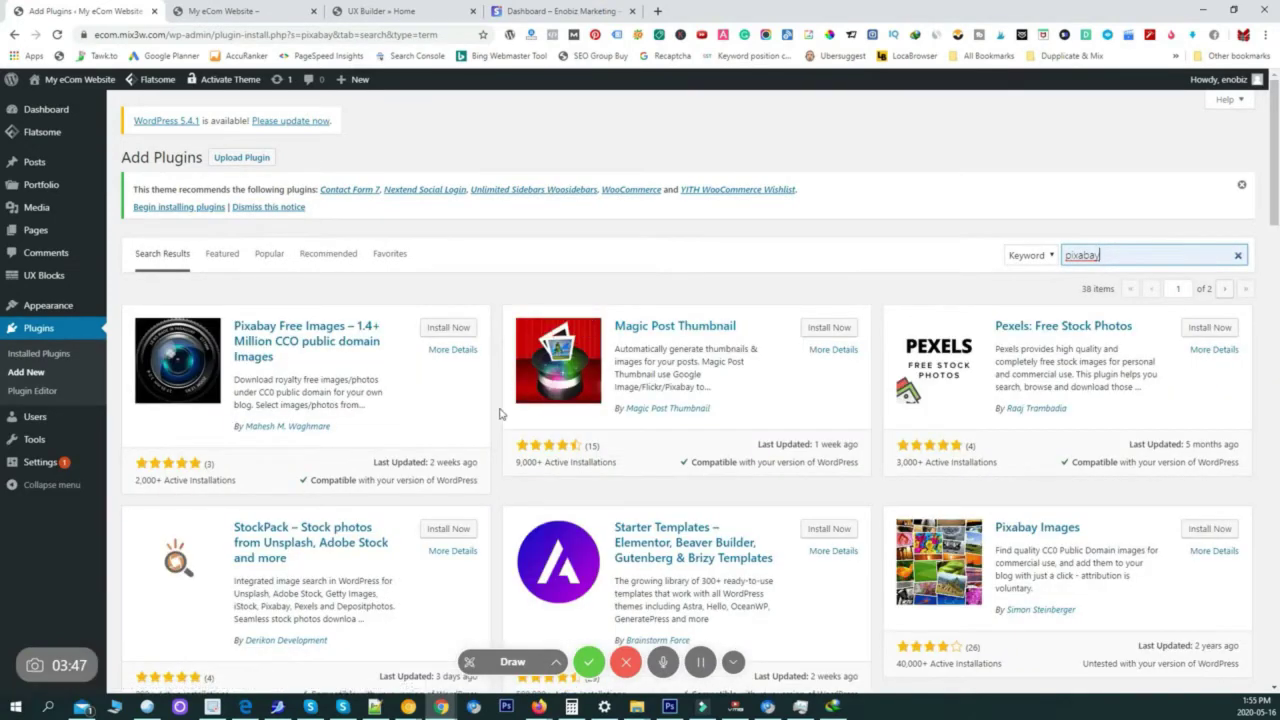
pyautogui.click(449, 328)
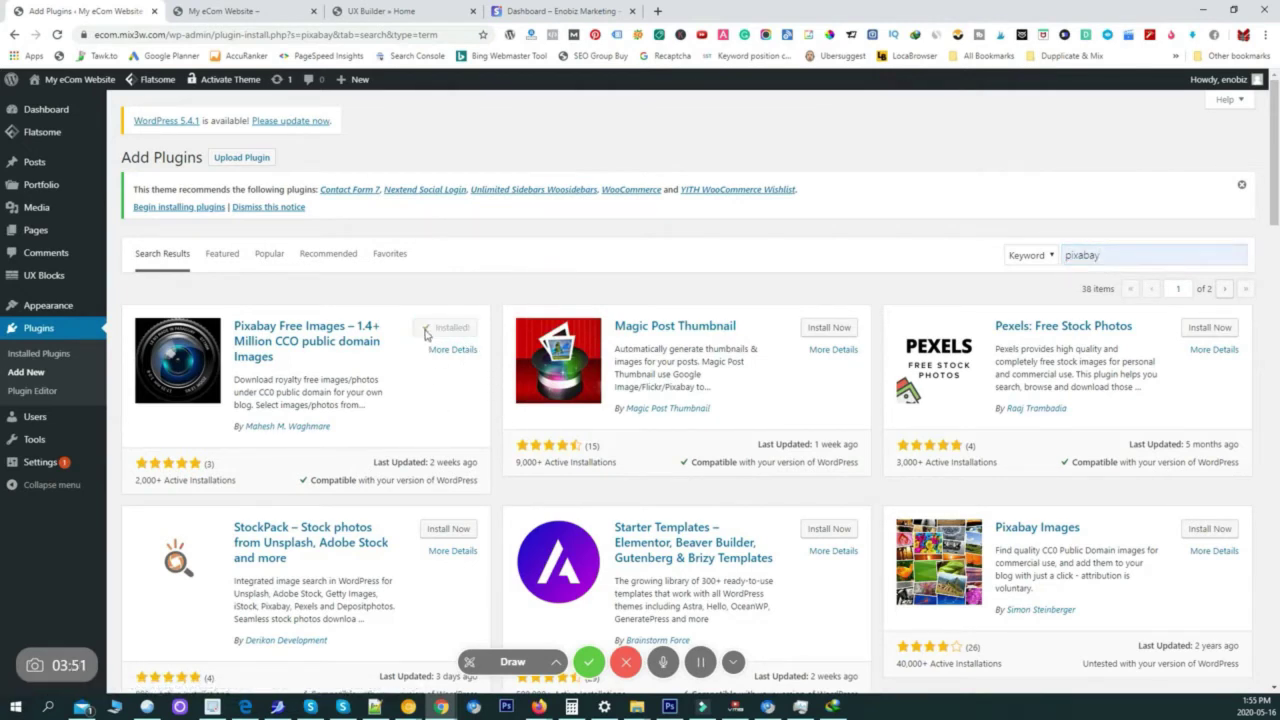
pyautogui.click(441, 332)
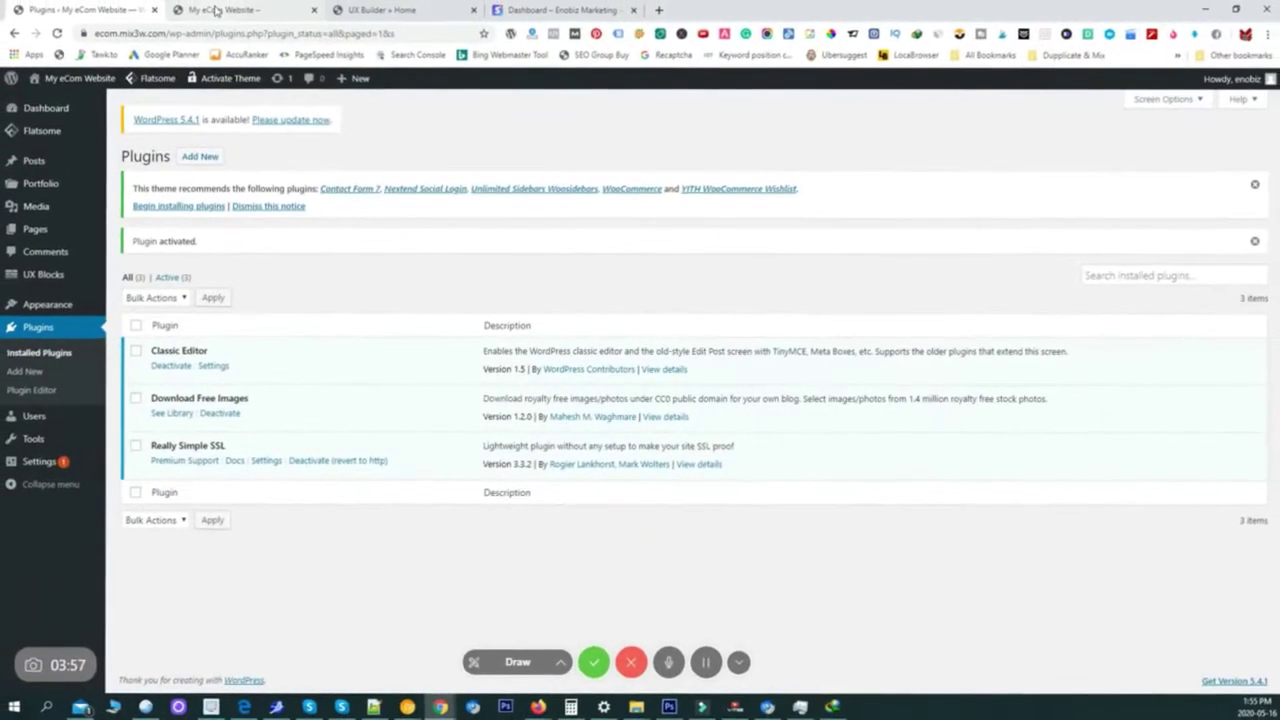
pyautogui.click(215, 10)
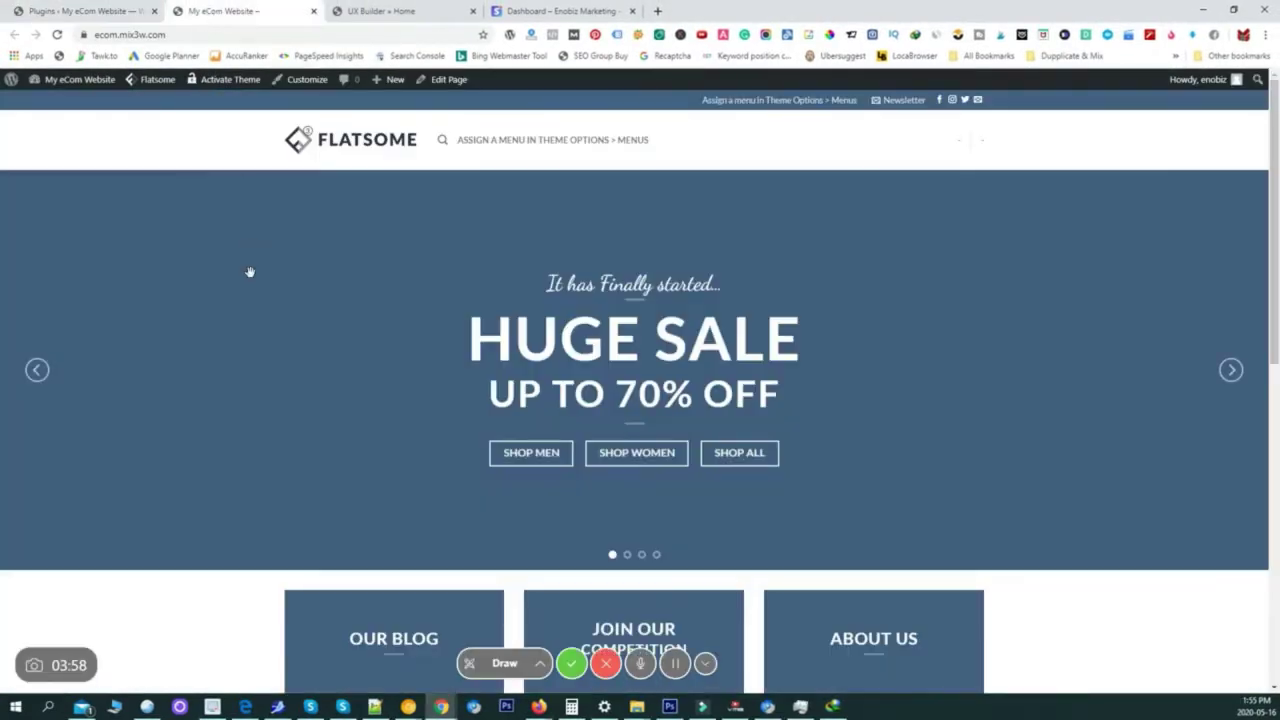
pyautogui.click(381, 10)
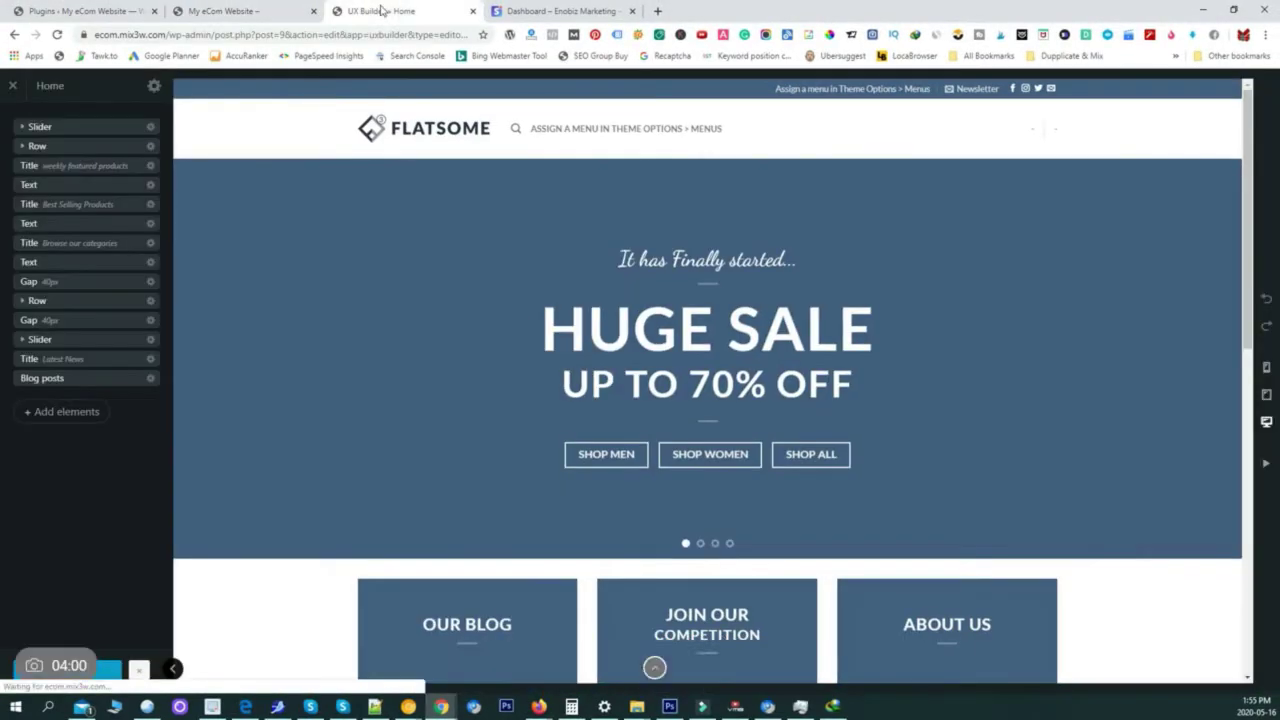
pyautogui.click(305, 261)
pyautogui.click(227, 8)
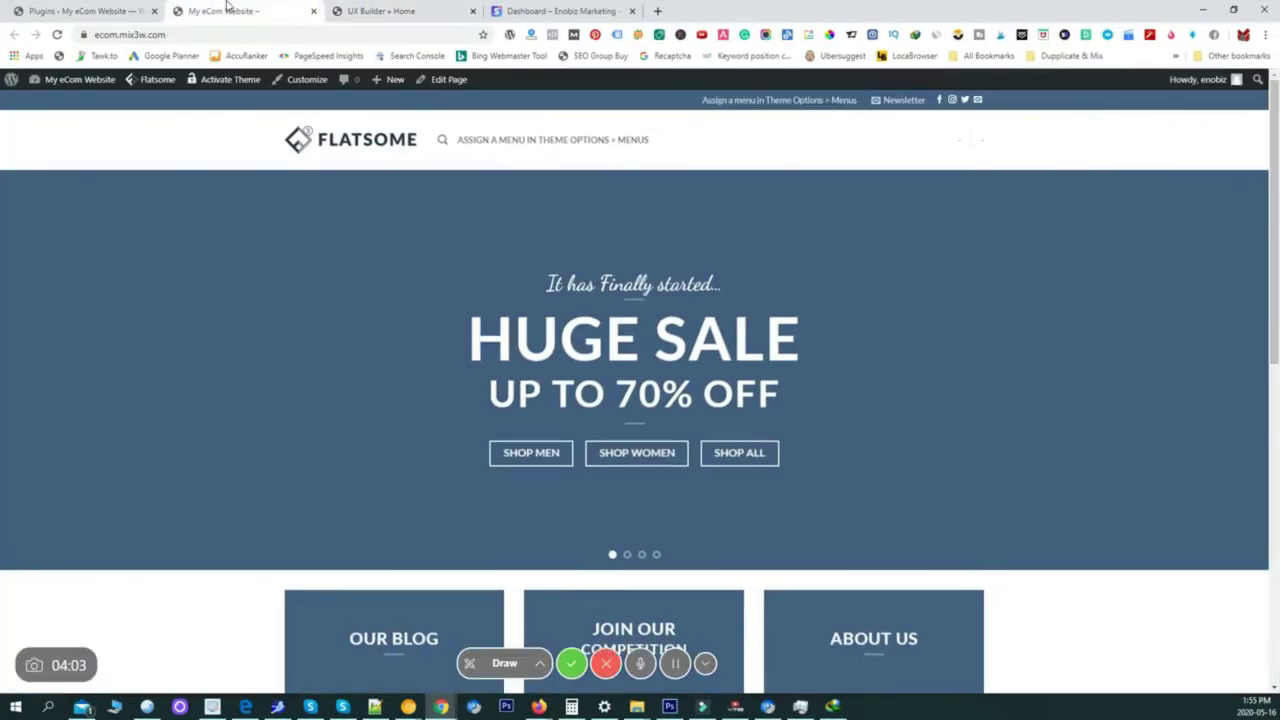
# Refresh the installed plugins page in the site admin and open the Download Images page of the media section
pyautogui.click(70, 8)
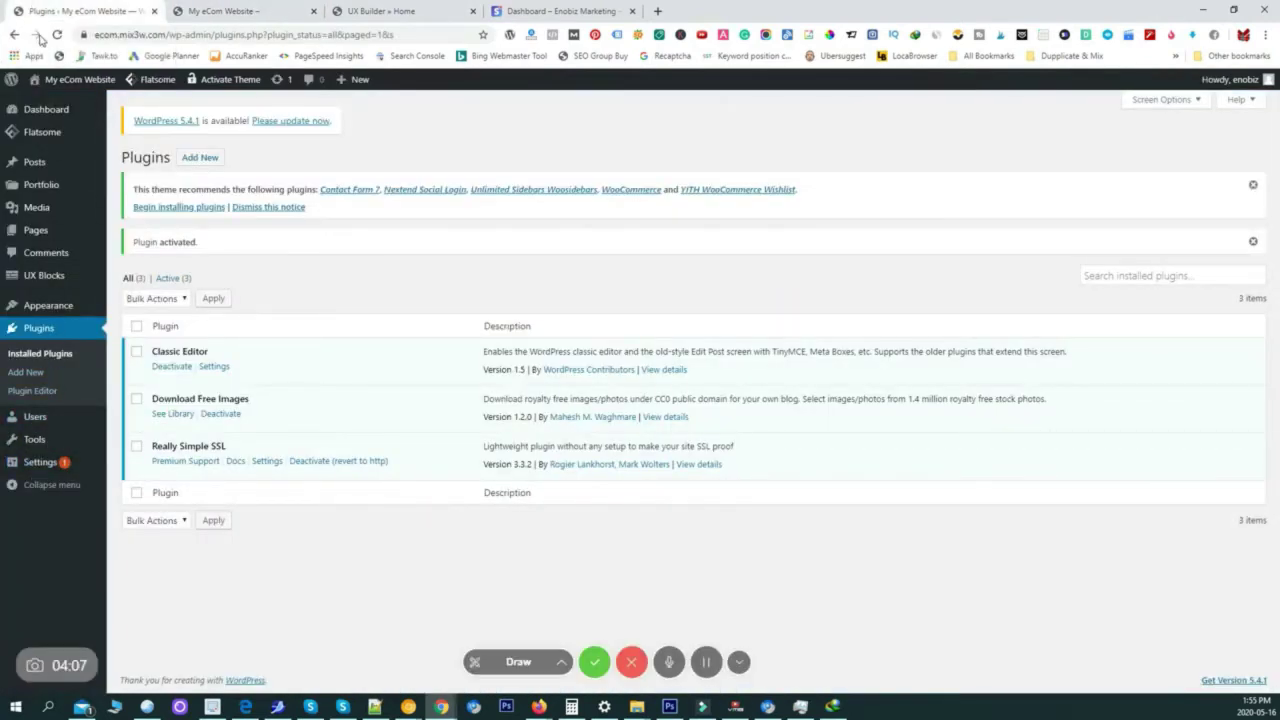
pyautogui.click(59, 34)
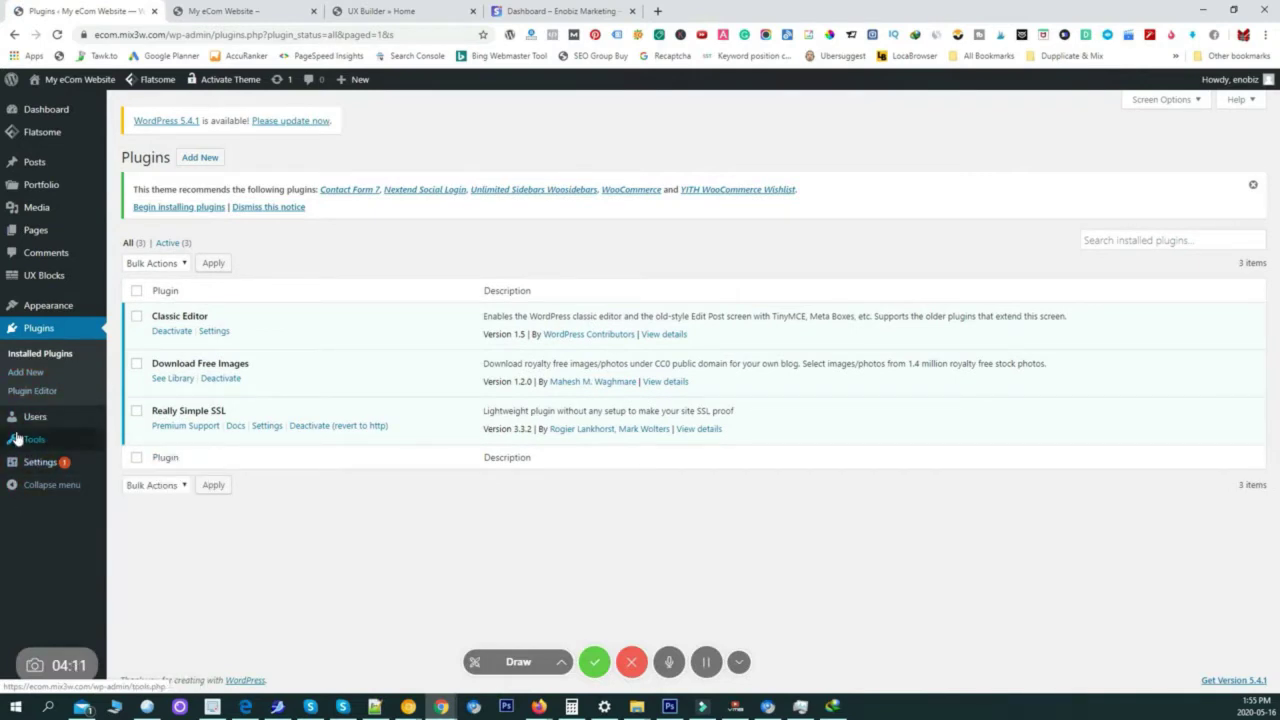
pyautogui.moveTo(18, 438)
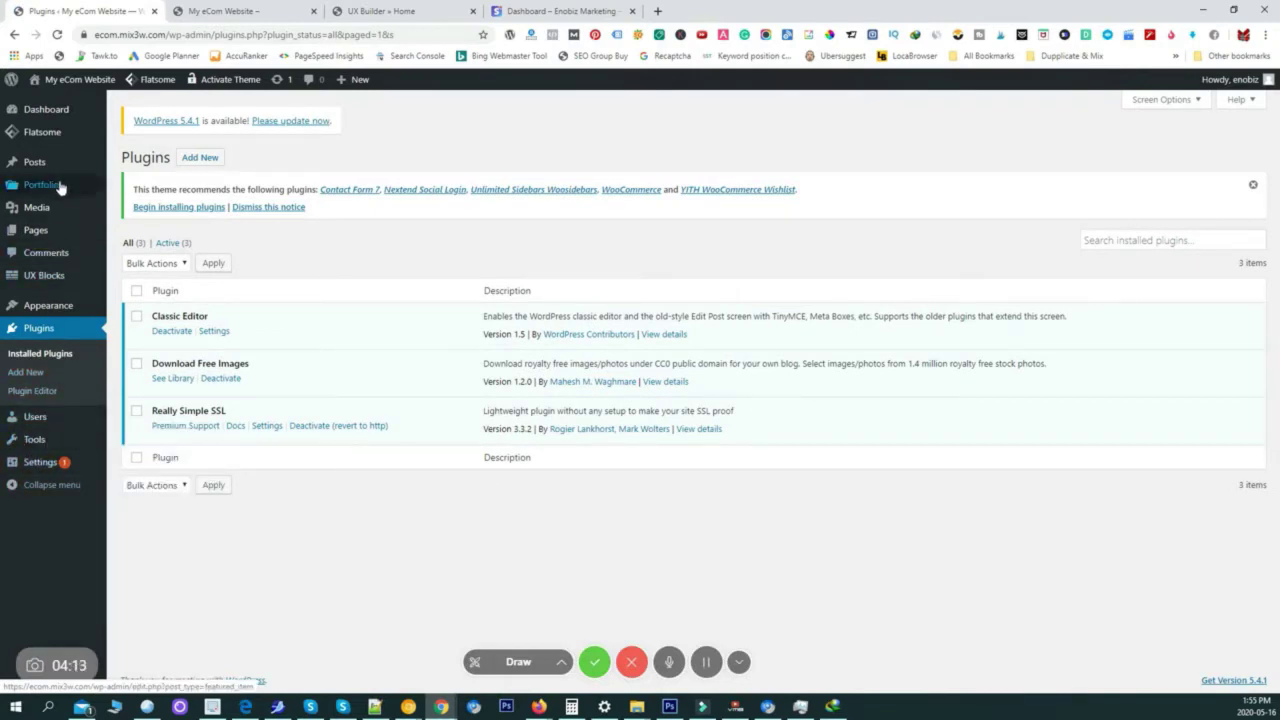
pyautogui.moveTo(56, 209)
pyautogui.click(152, 249)
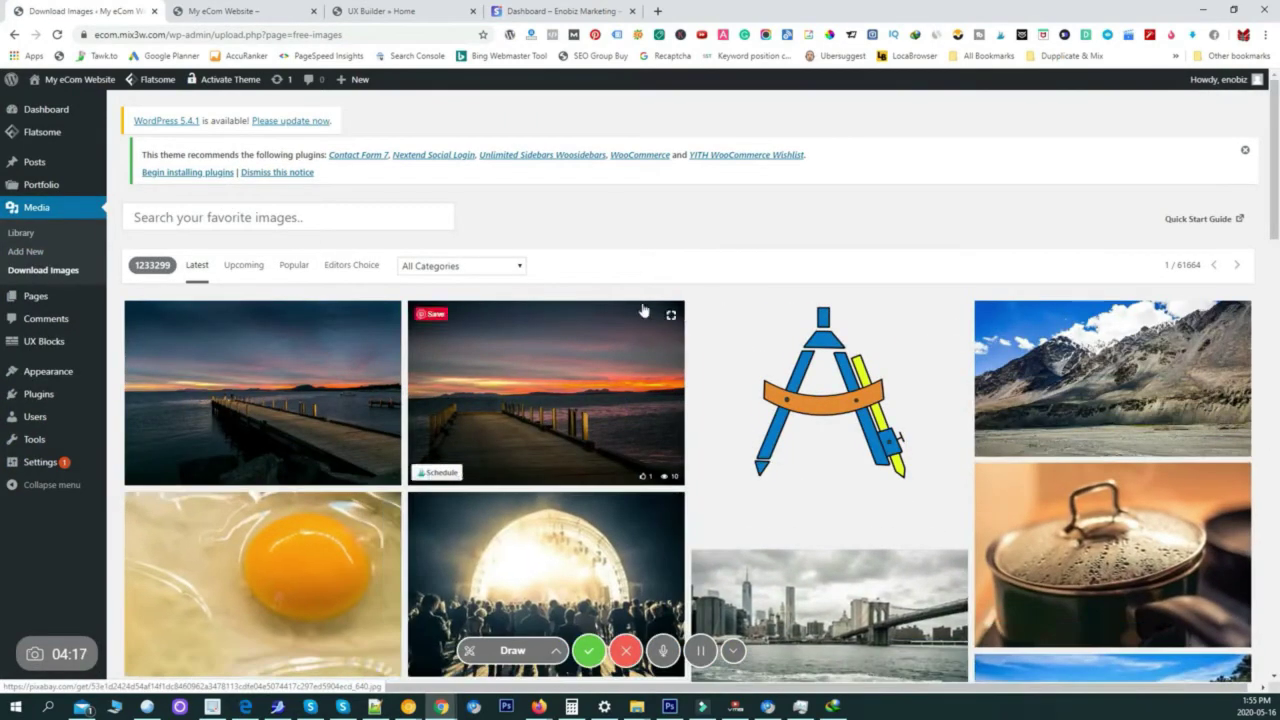
pyautogui.scroll(-2, 958, 260)
pyautogui.scroll(1, 1020, 215)
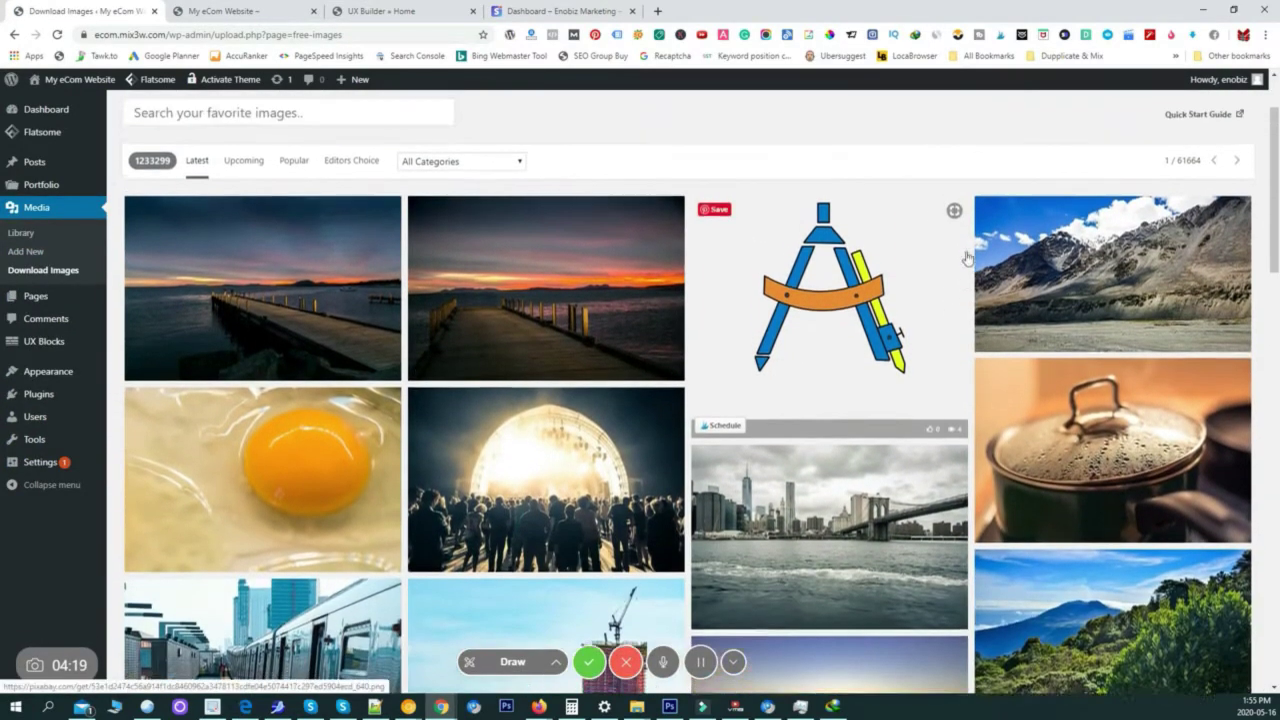
# Search the free image collection for clothes
pyautogui.click(267, 147)
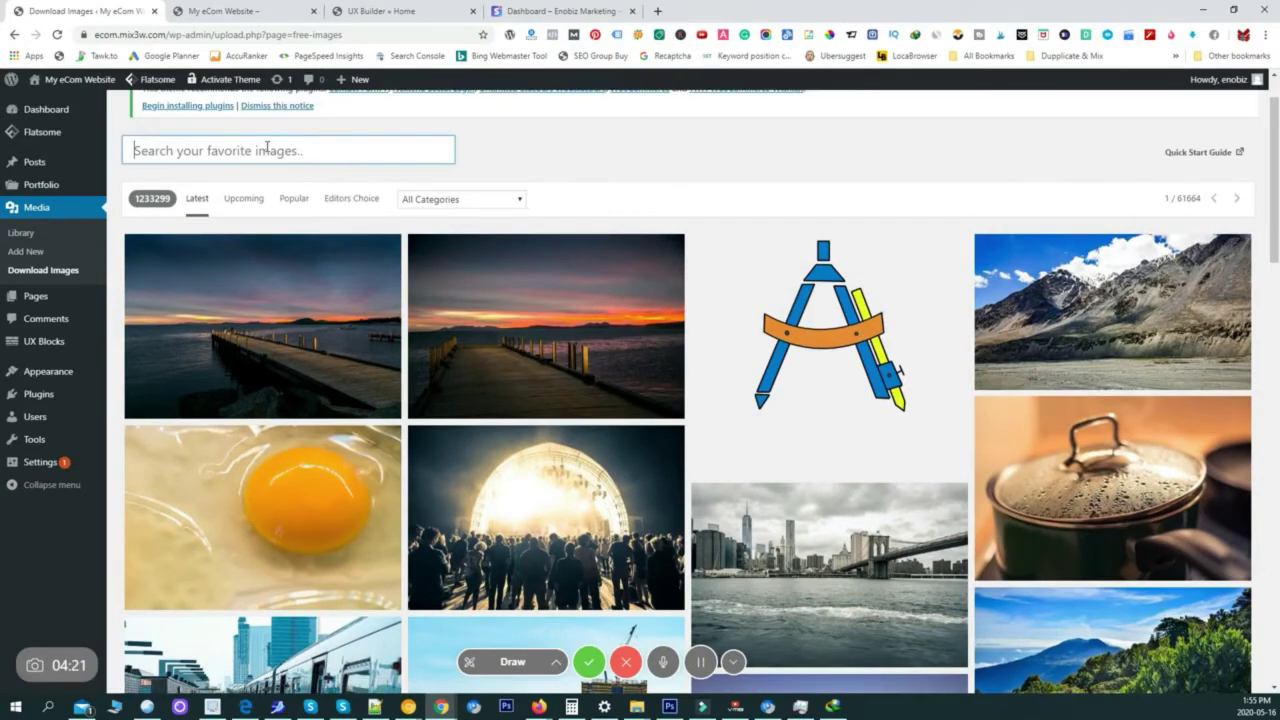
pyautogui.write('cloth')
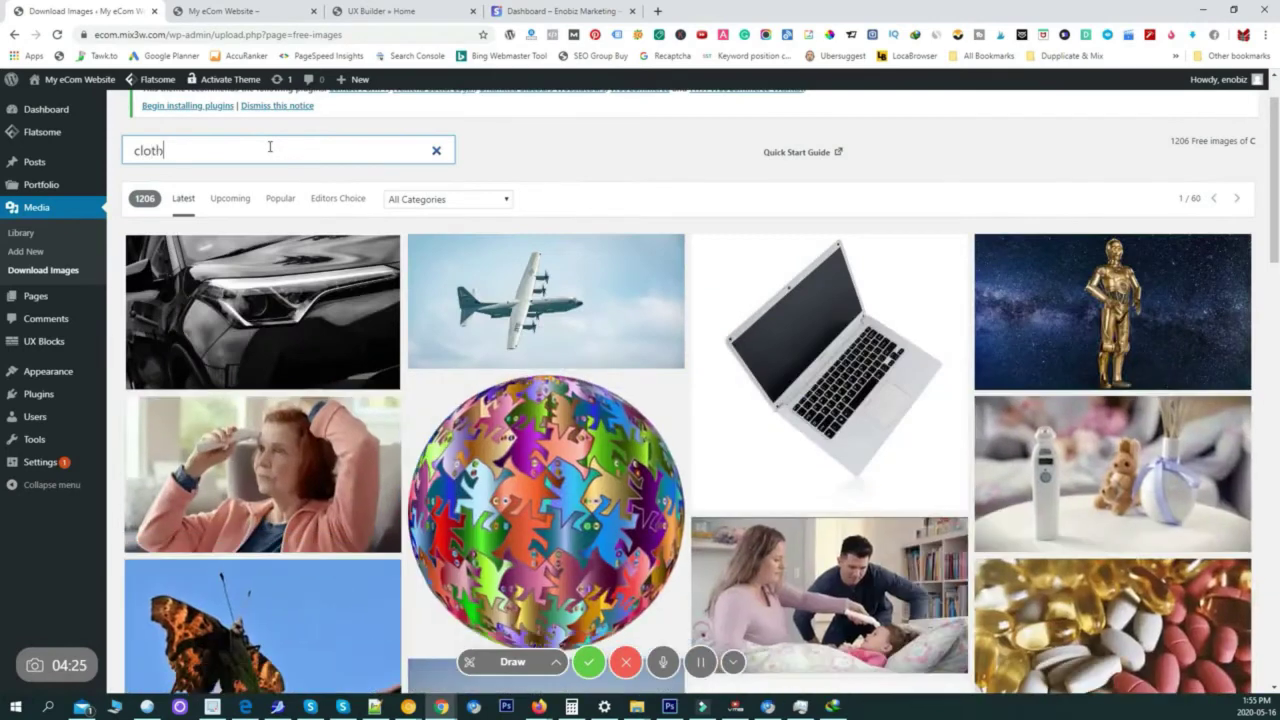
pyautogui.write('es')
# Replace the image search term with books and browse the matching pictures
pyautogui.press('BackSpace')
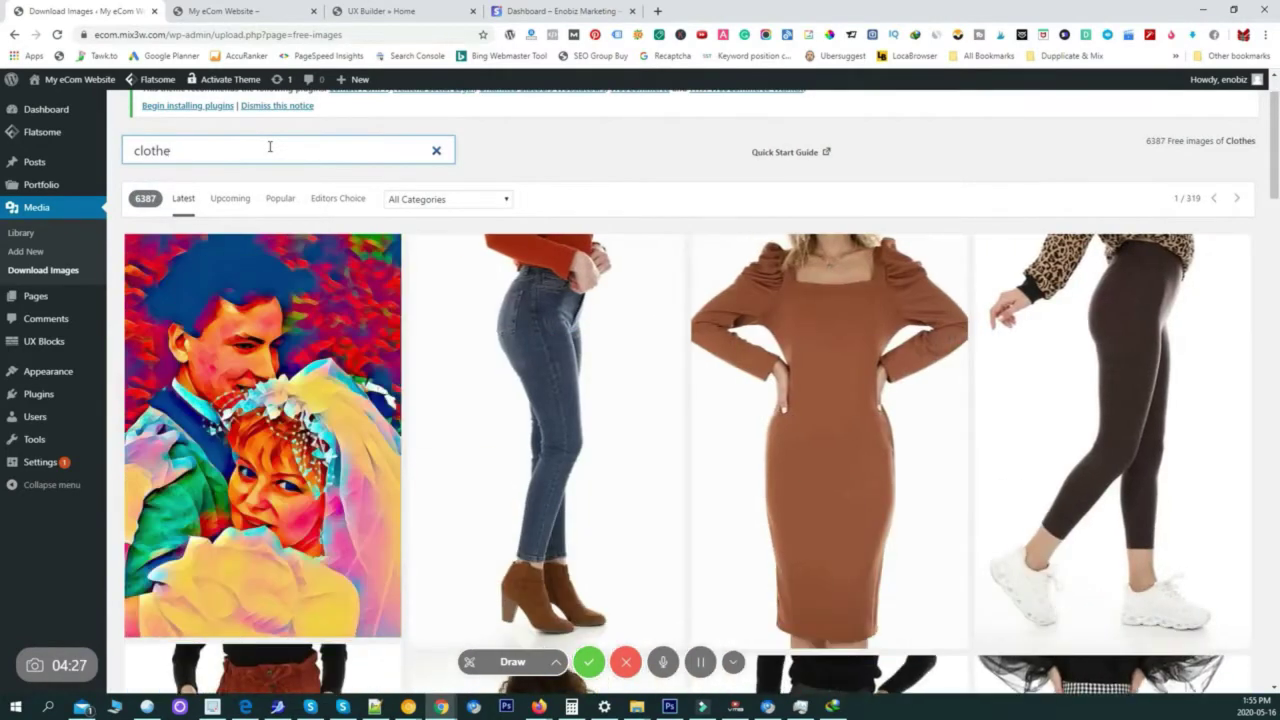
pyautogui.press('BackSpace')
pyautogui.press('BackSpace')
pyautogui.write('books')
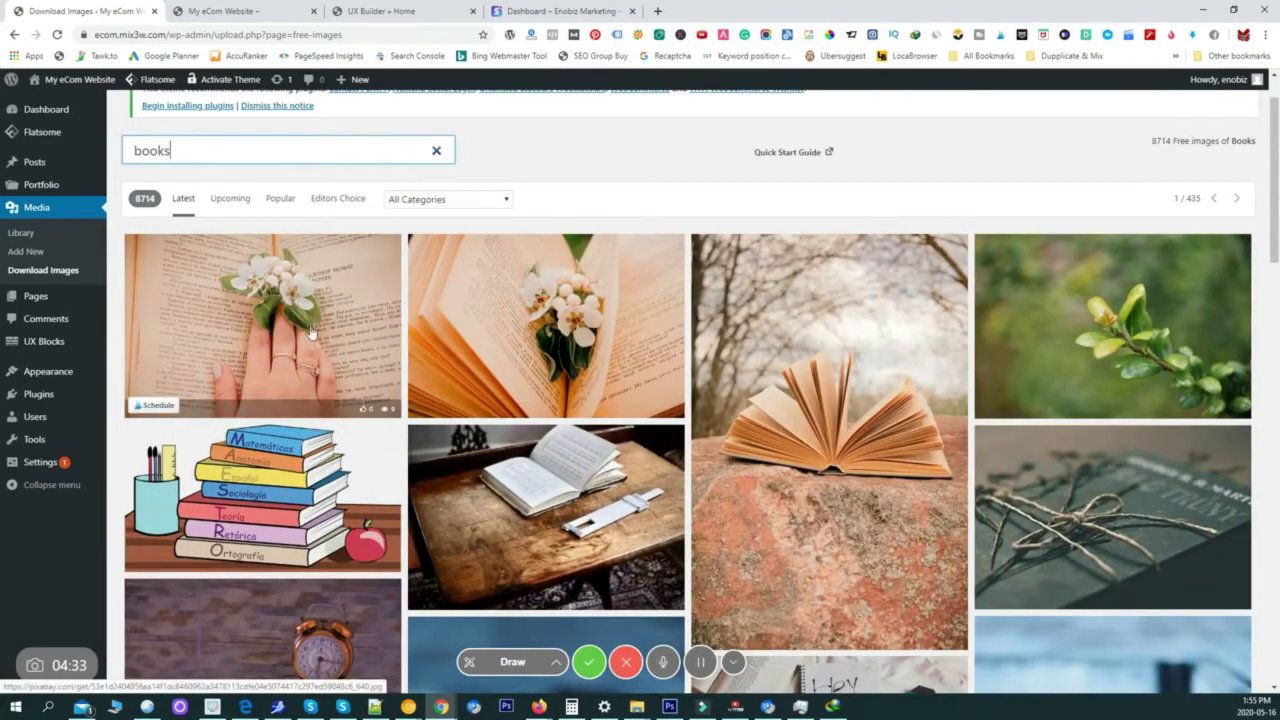
pyautogui.scroll(-3, 650, 370)
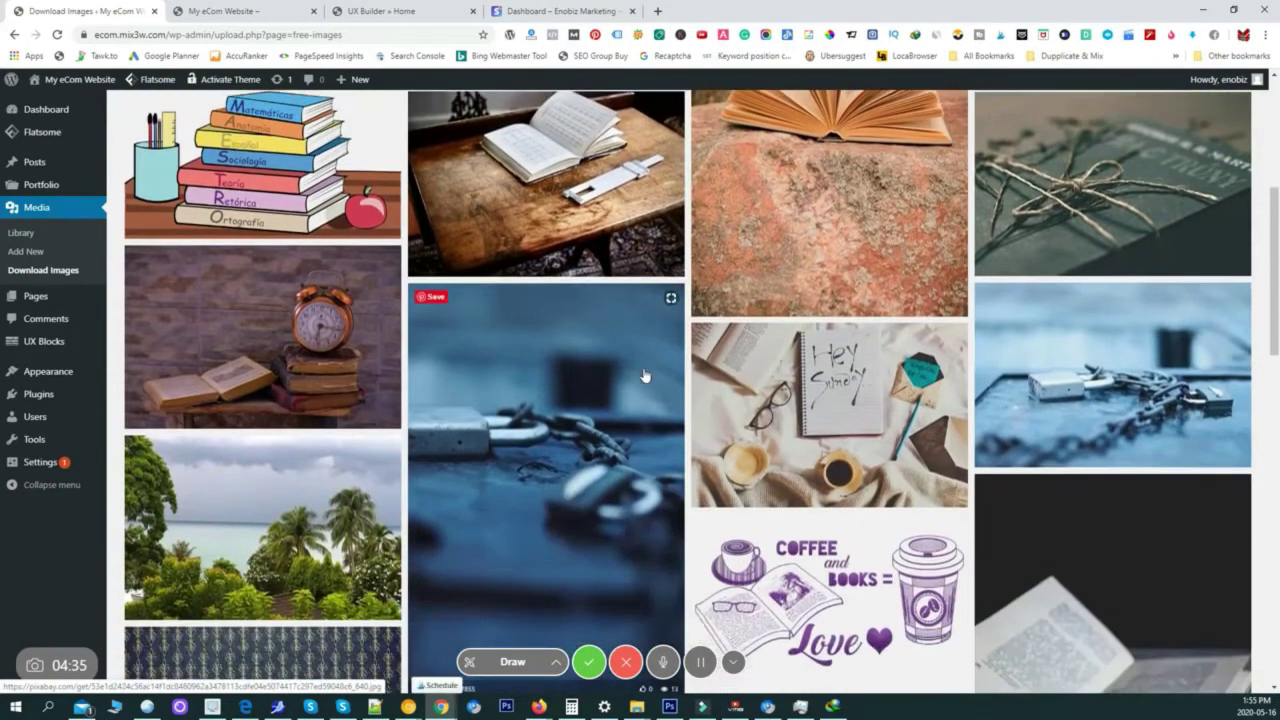
pyautogui.scroll(4, 633, 376)
pyautogui.scroll(1, 633, 376)
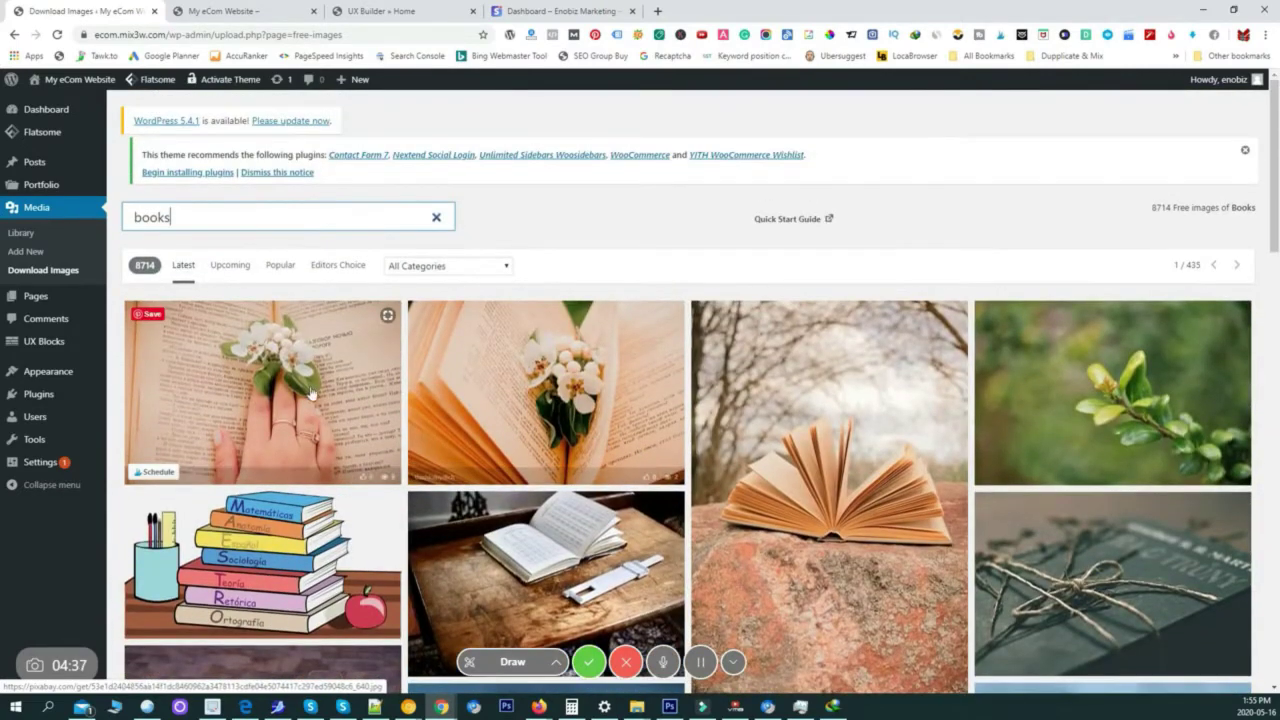
# Download the picture of a hand with flowers on an open book and the picture of flowers between book pages
pyautogui.click(341, 422)
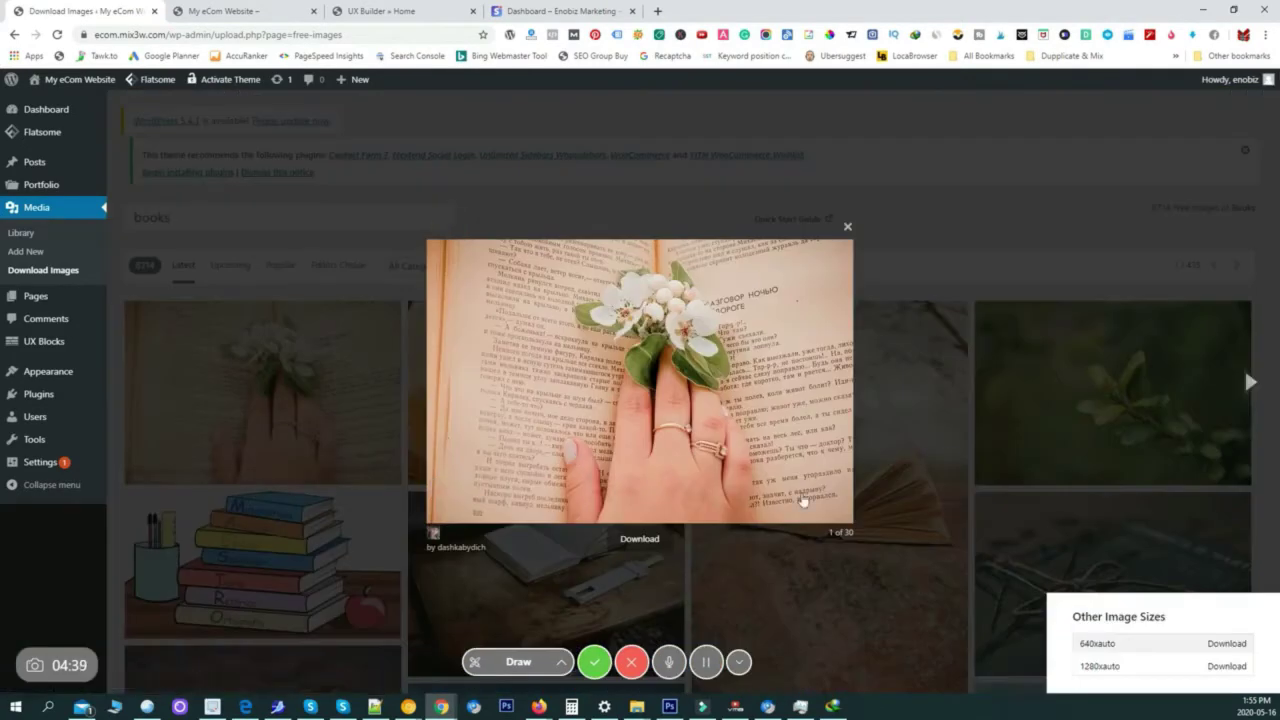
pyautogui.click(638, 539)
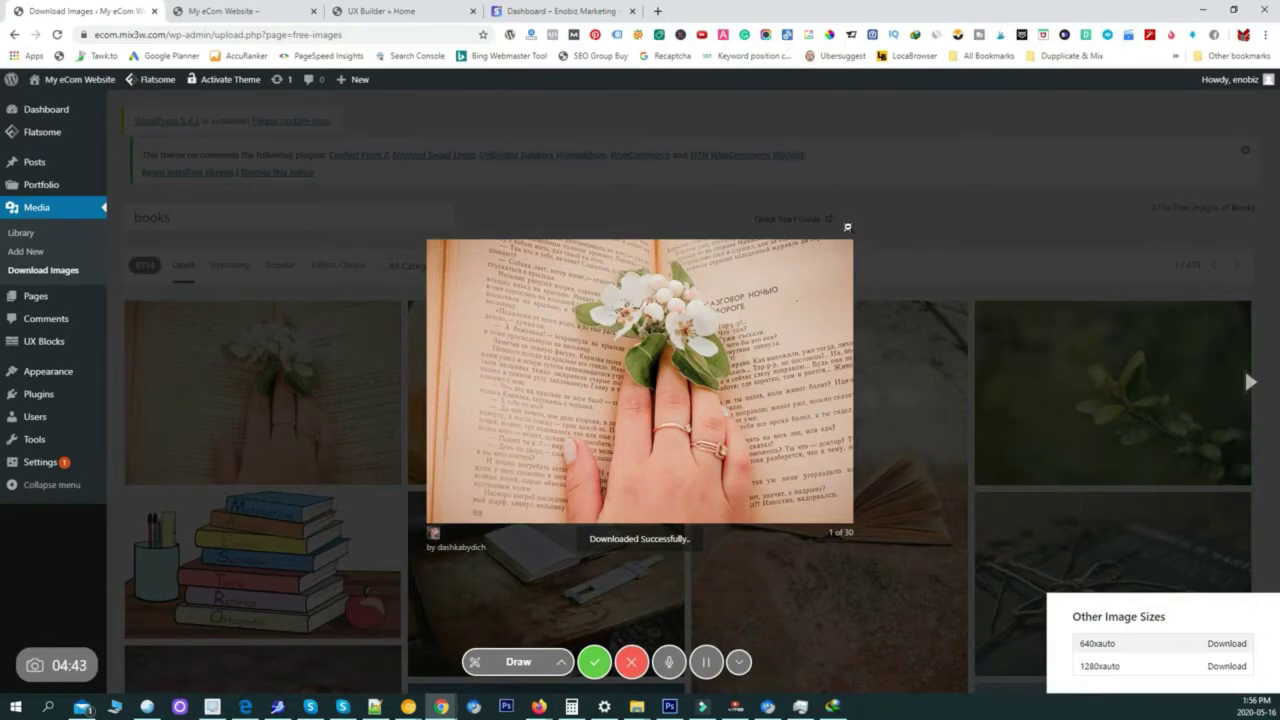
pyautogui.click(847, 226)
pyautogui.click(617, 396)
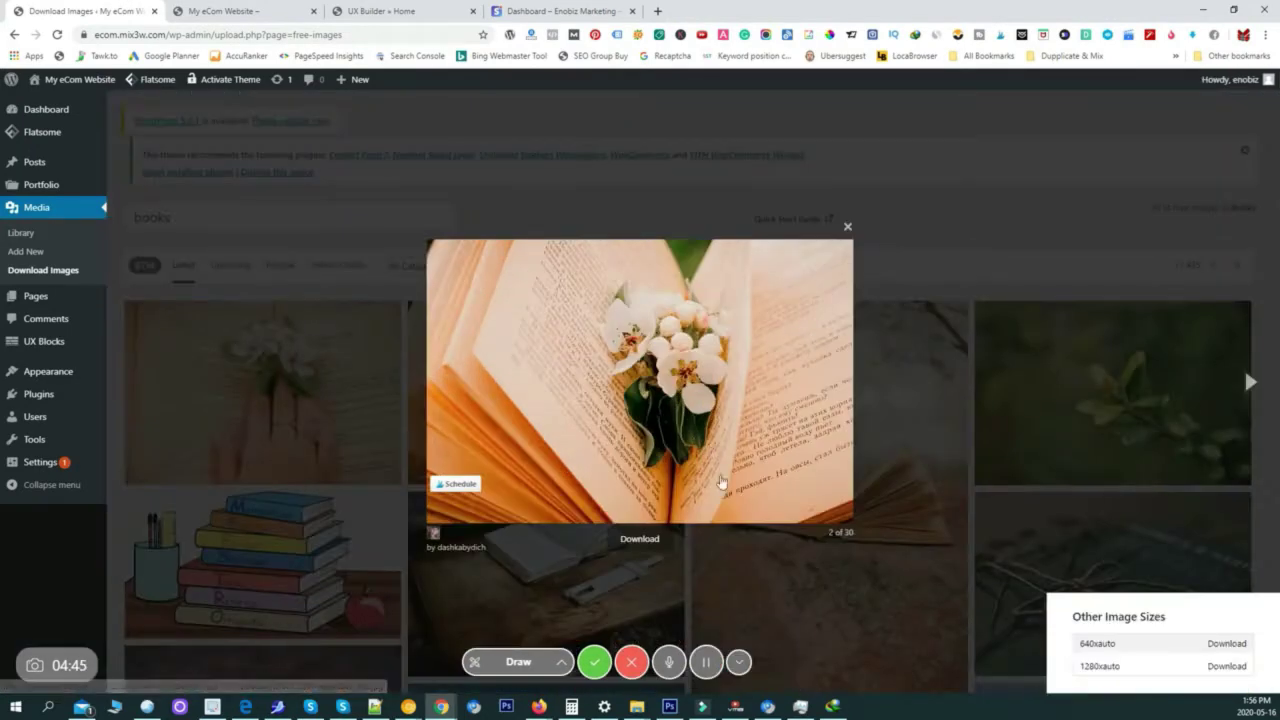
pyautogui.click(659, 542)
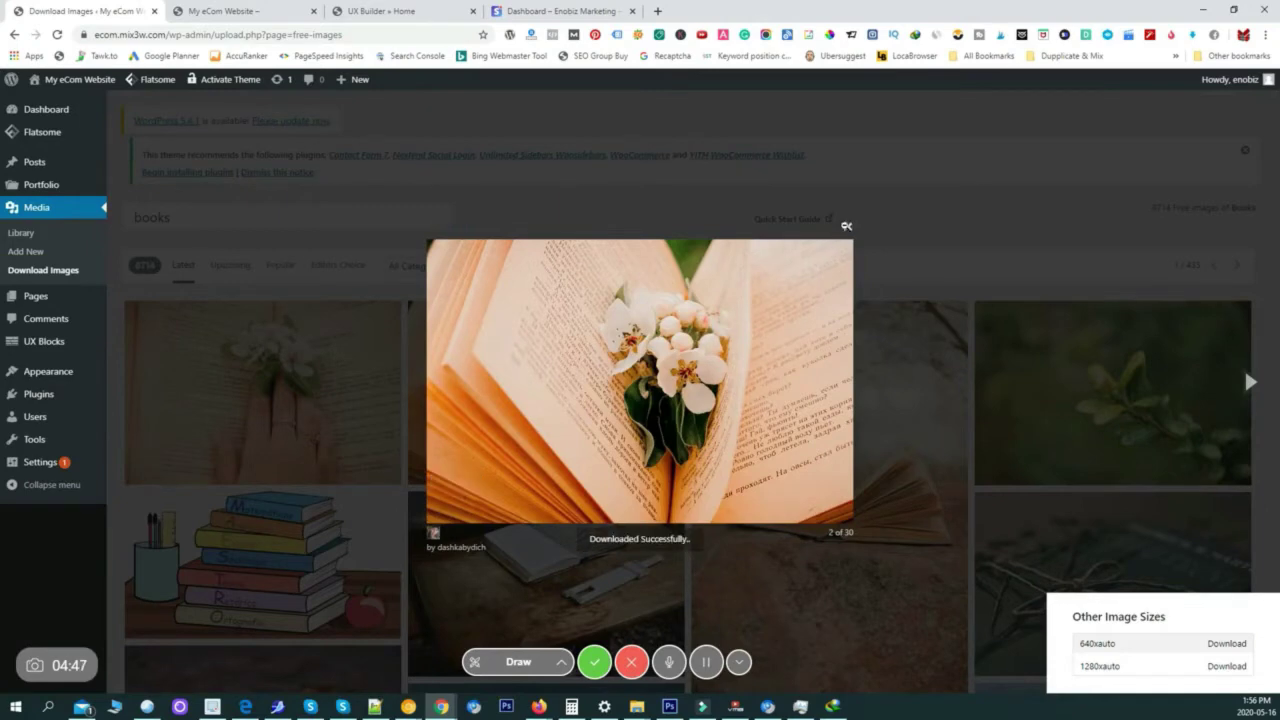
pyautogui.click(847, 226)
# Download the picture of the dark green book tied with twine and close its preview
pyautogui.scroll(-2, 1060, 400)
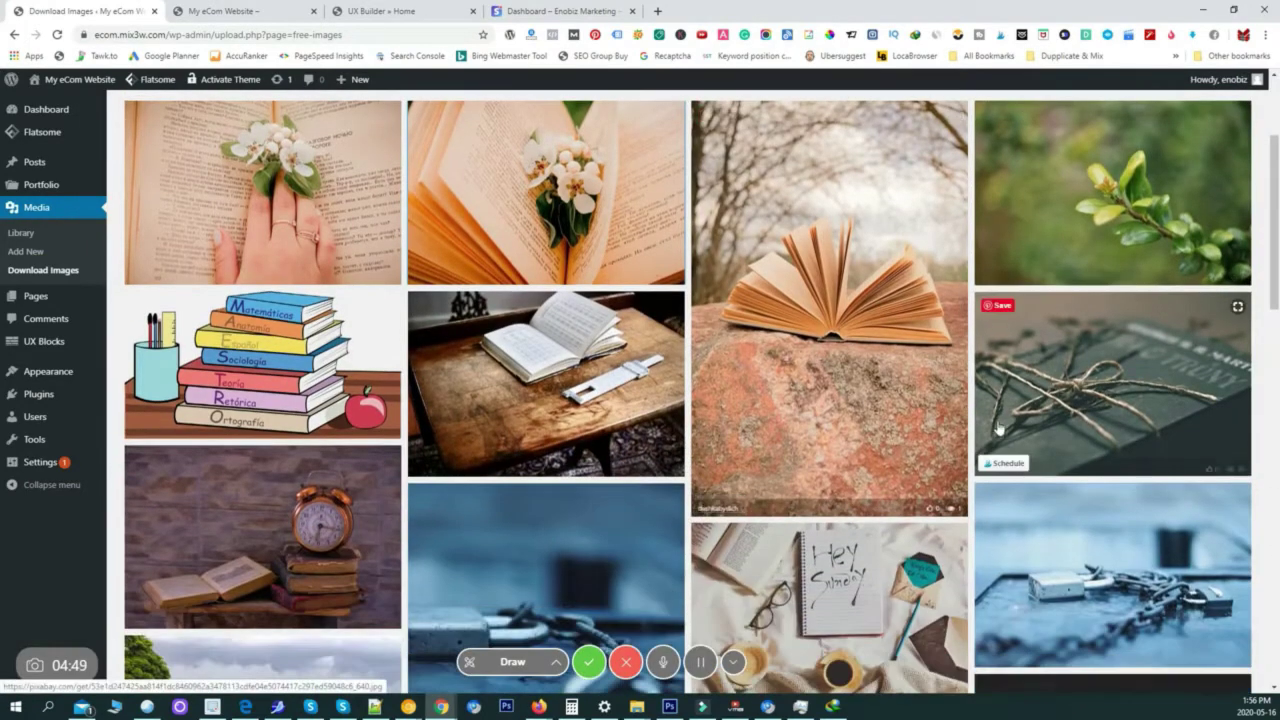
pyautogui.click(1064, 396)
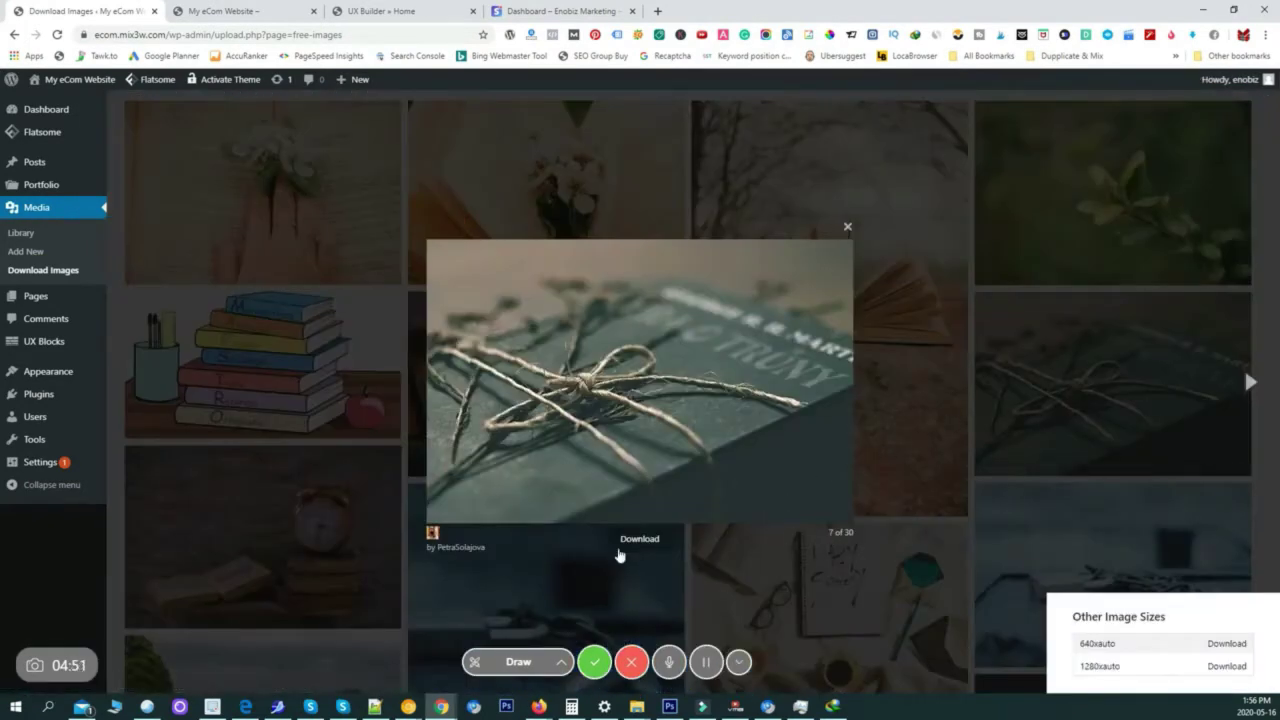
pyautogui.click(651, 538)
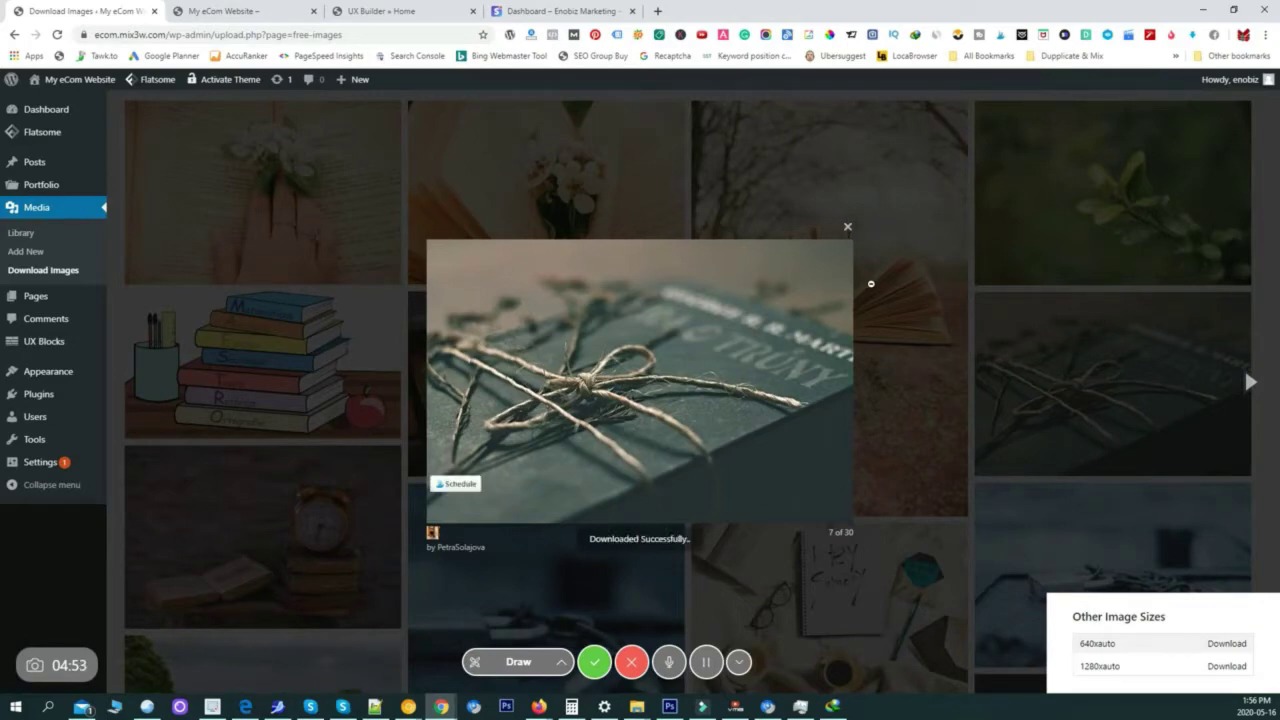
pyautogui.click(1276, 217)
# Download the picture of the open book on a wooden desk and close its preview
pyautogui.scroll(3, 775, 357)
pyautogui.scroll(-1, 712, 394)
pyautogui.click(521, 494)
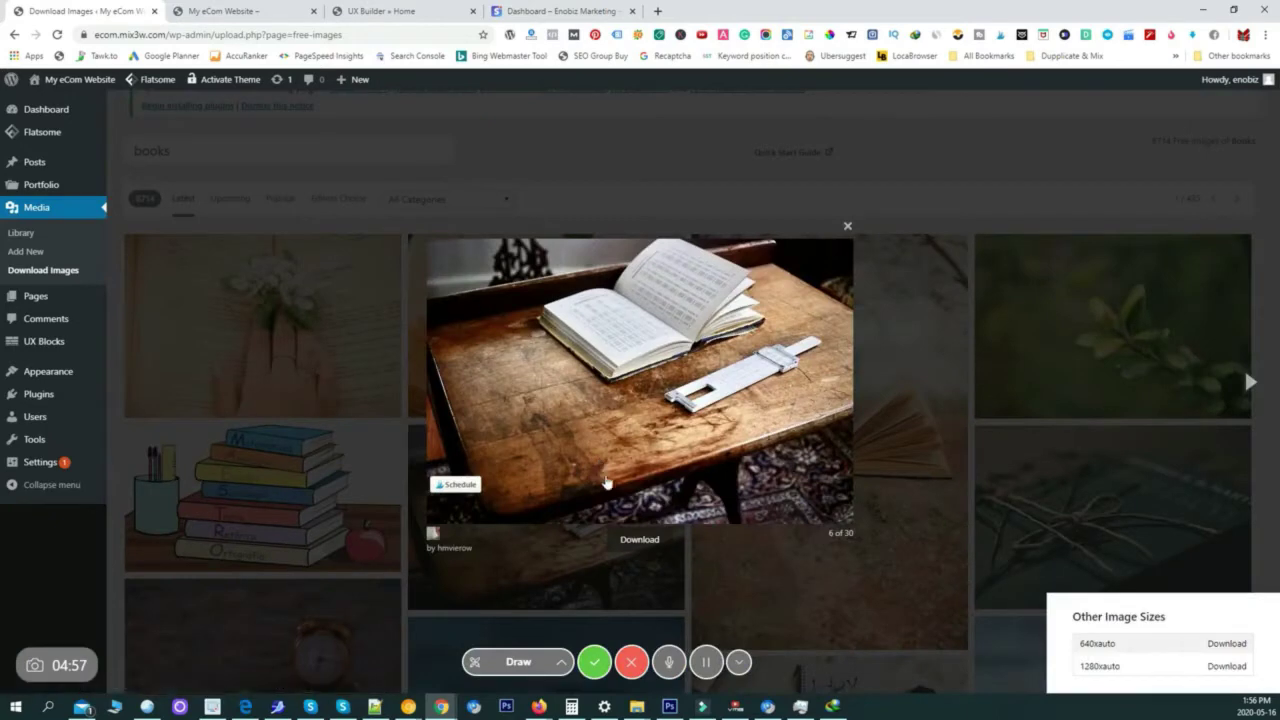
pyautogui.click(648, 545)
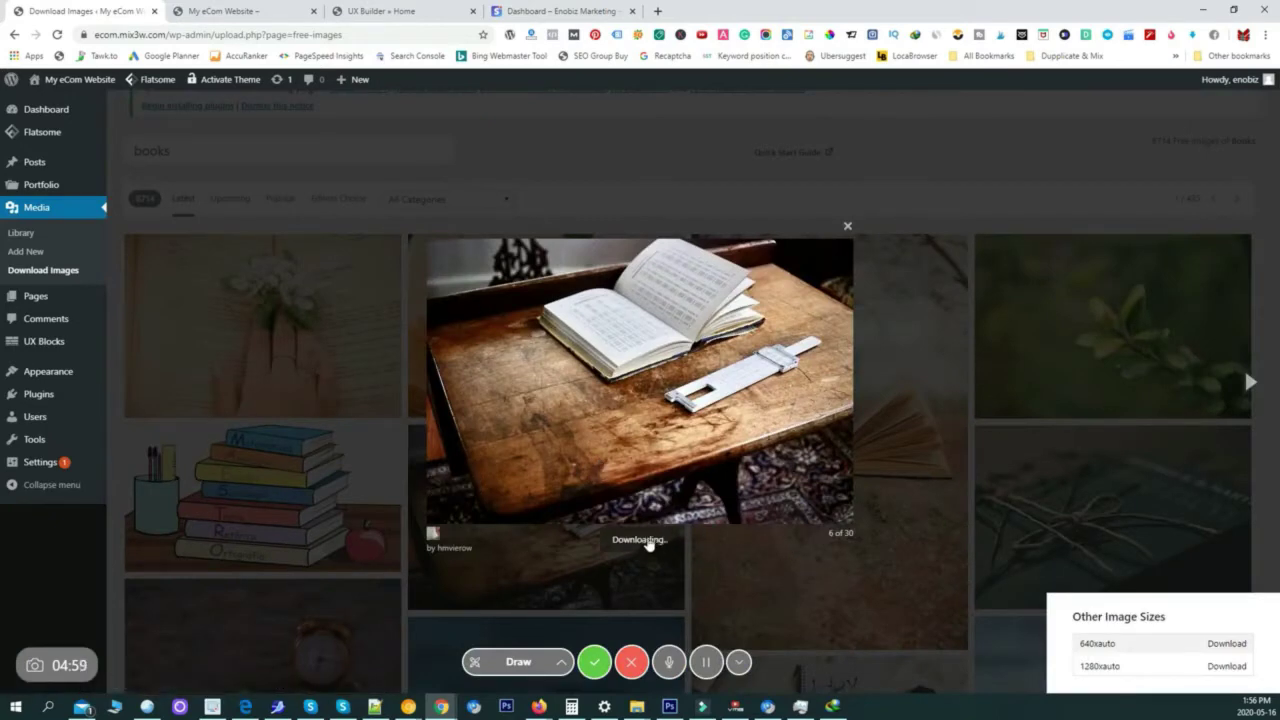
pyautogui.click(563, 153)
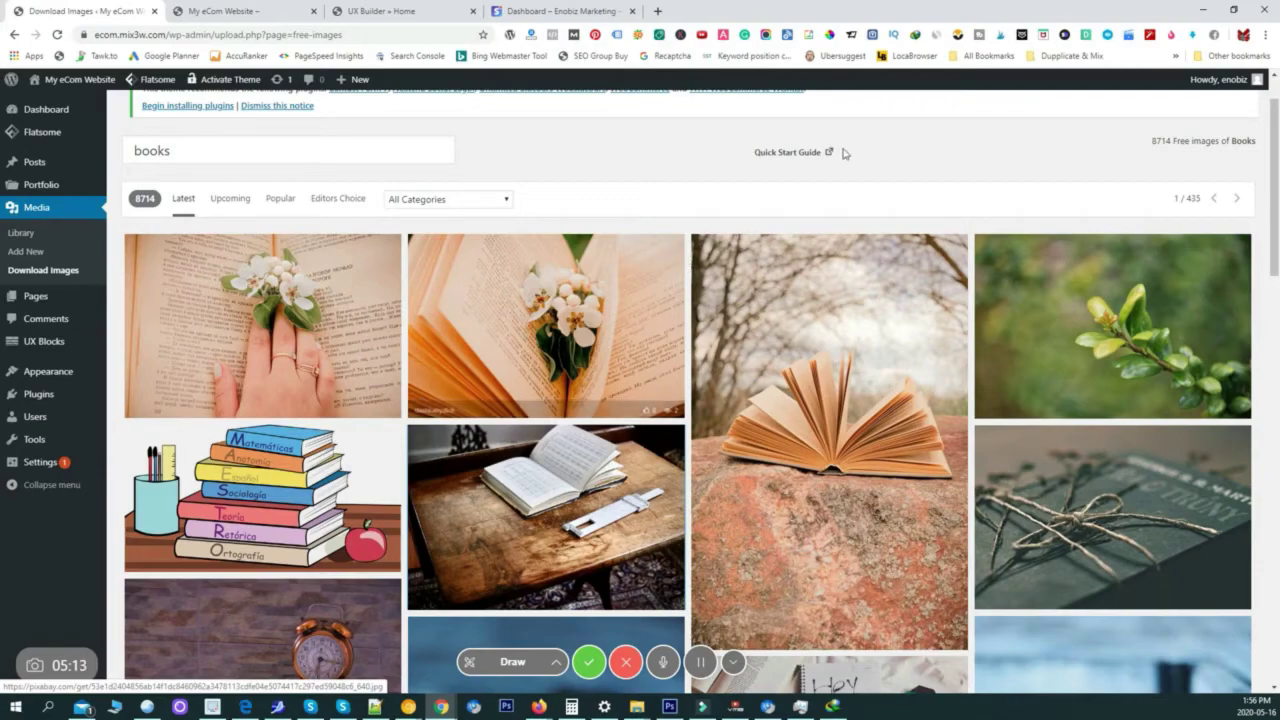
# Download the picture of a tree on an island above a turtle from further down the books results
pyautogui.scroll(-1, 432, 388)
pyautogui.scroll(-12, 432, 388)
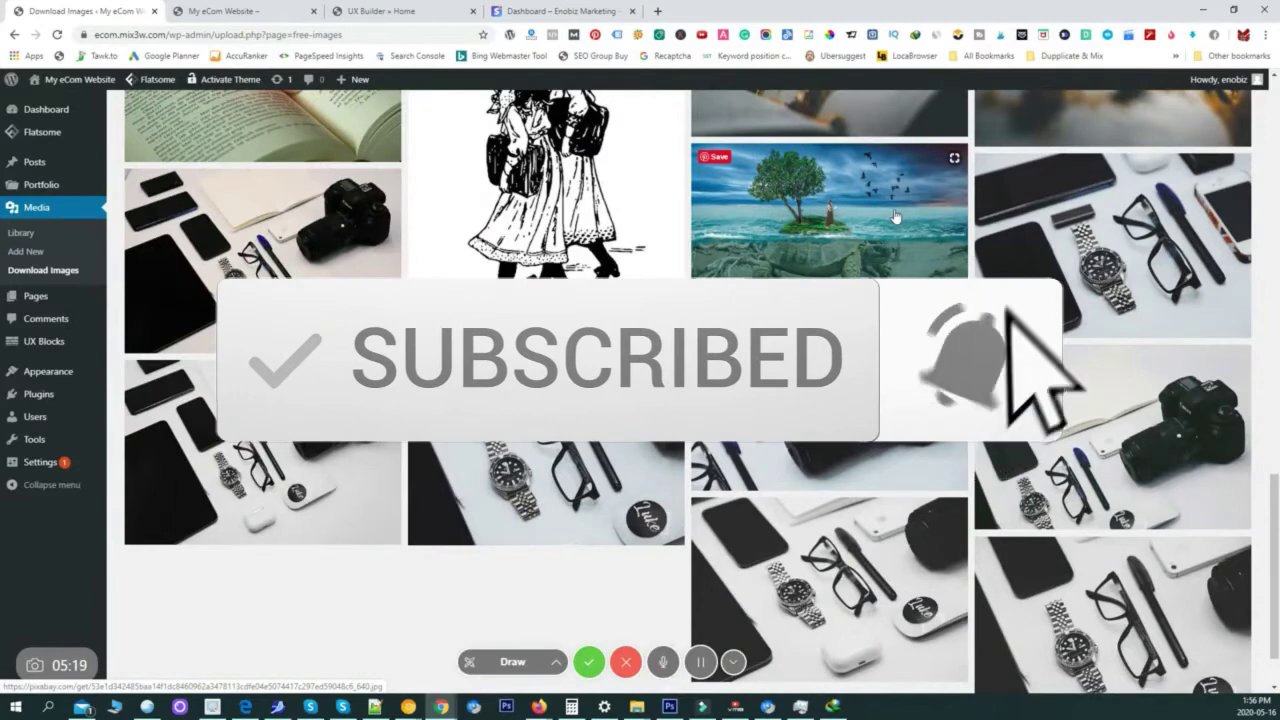
pyautogui.click(862, 260)
pyautogui.click(654, 522)
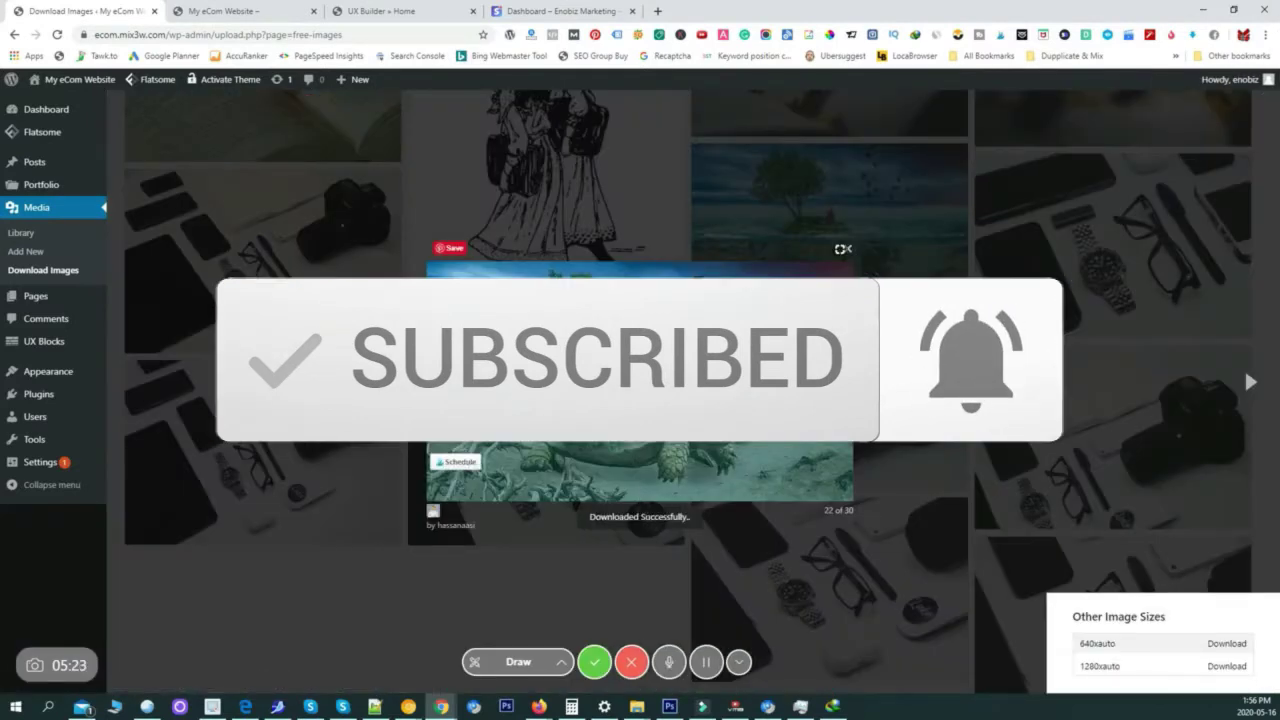
# Reload the Home page in UX Builder and apply the turtle and tree picture from the media library as the first slider banner's background
pyautogui.click(367, 13)
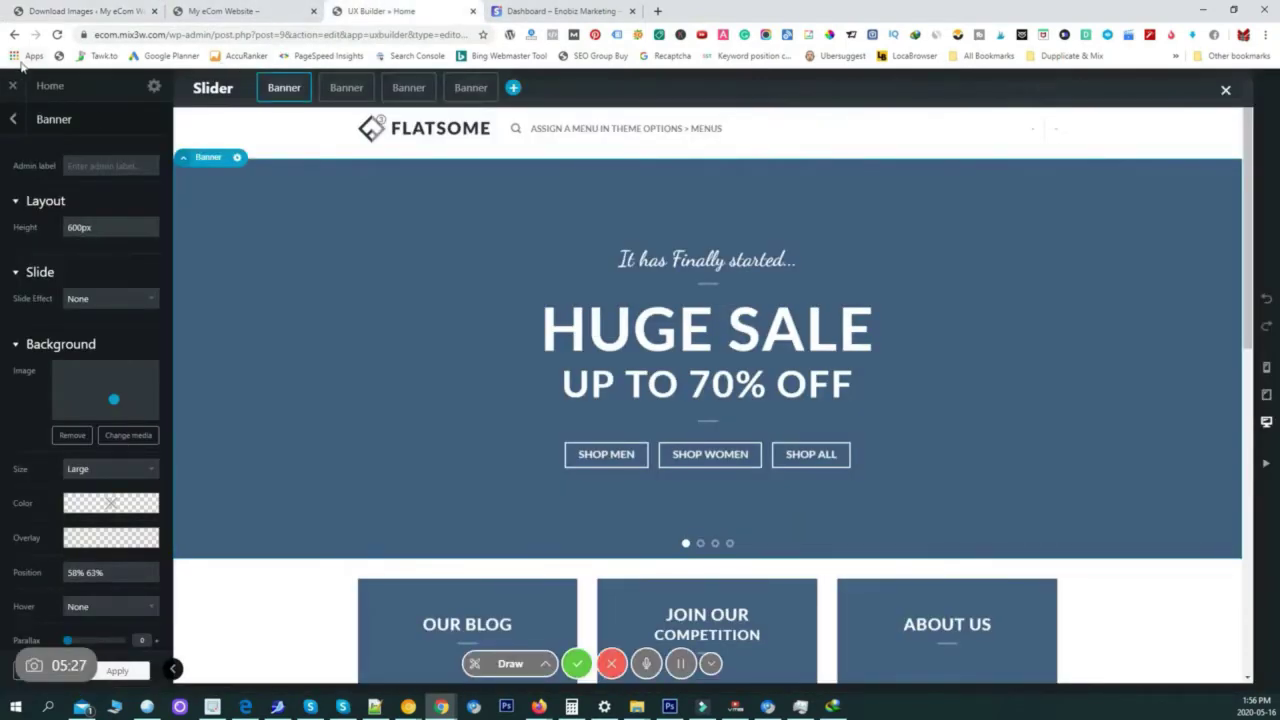
pyautogui.click(57, 34)
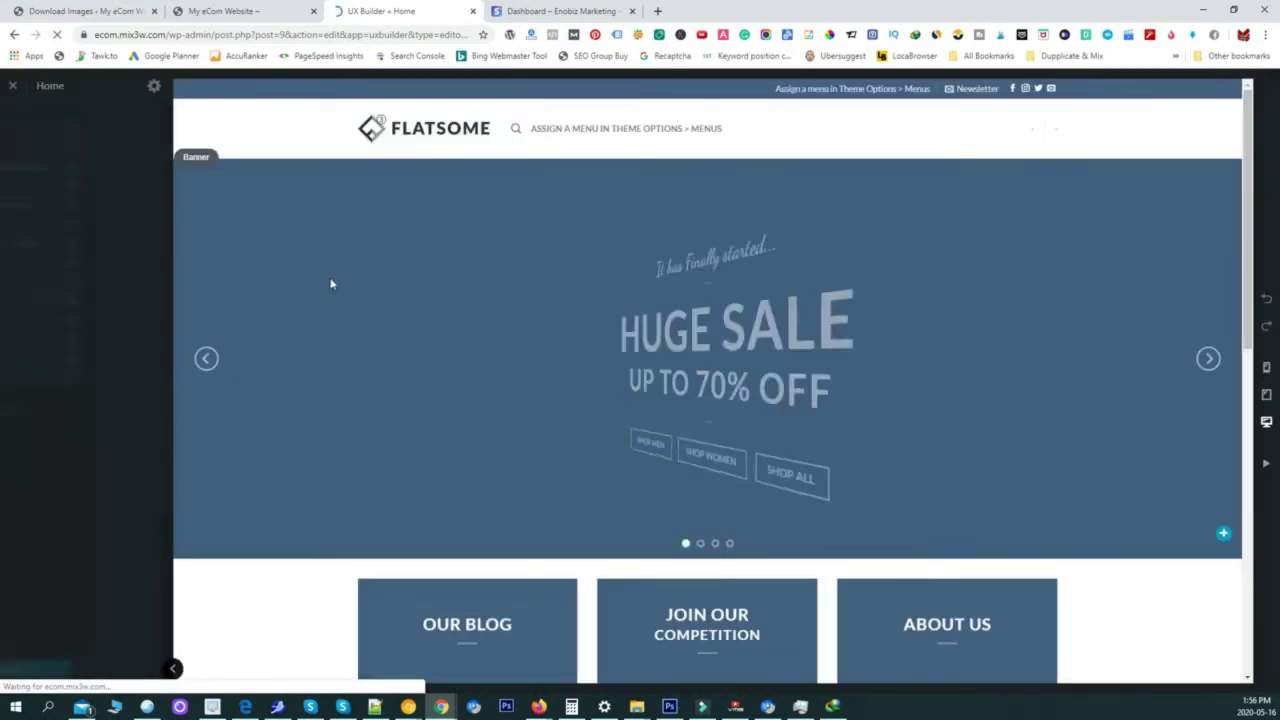
pyautogui.click(223, 225)
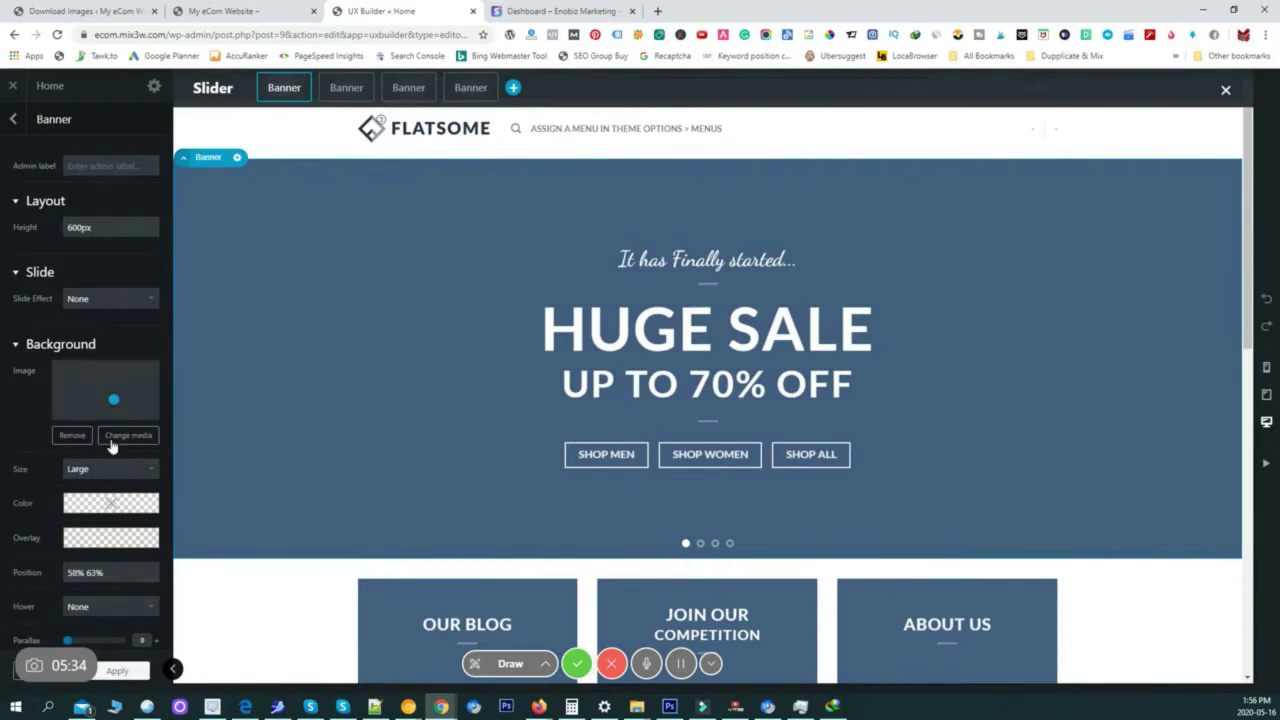
pyautogui.click(116, 437)
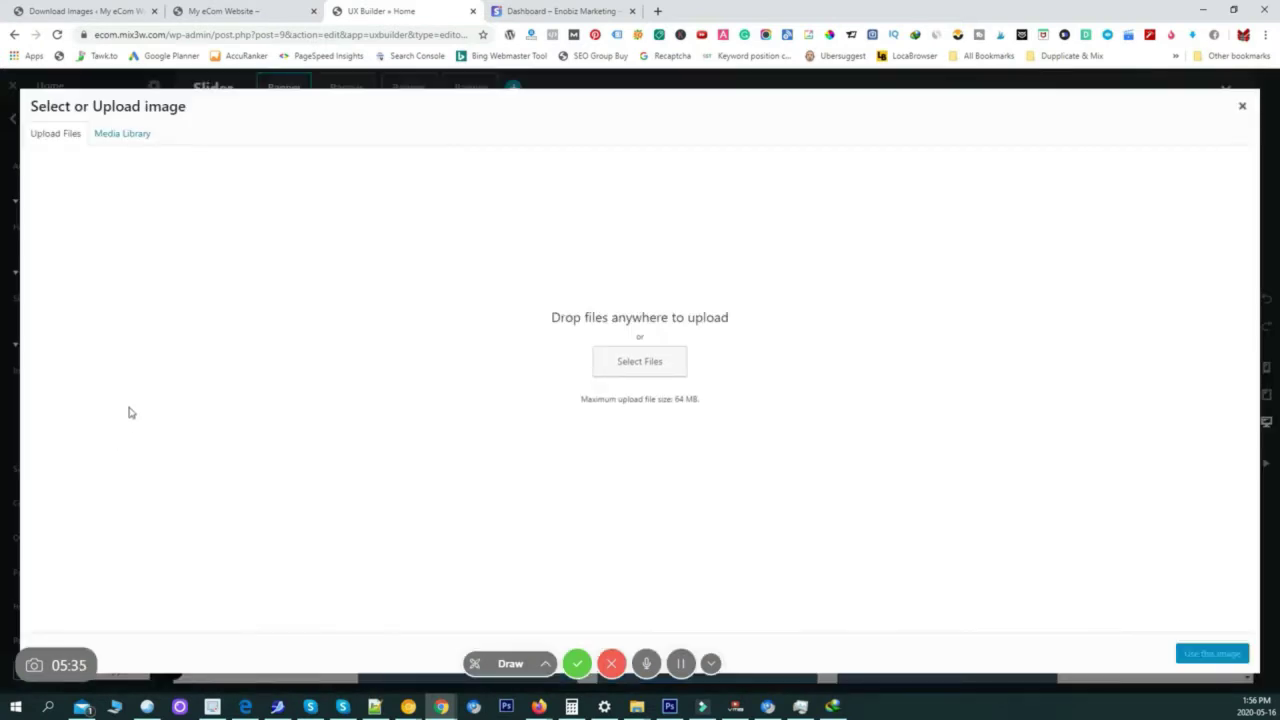
pyautogui.click(137, 140)
pyautogui.click(63, 263)
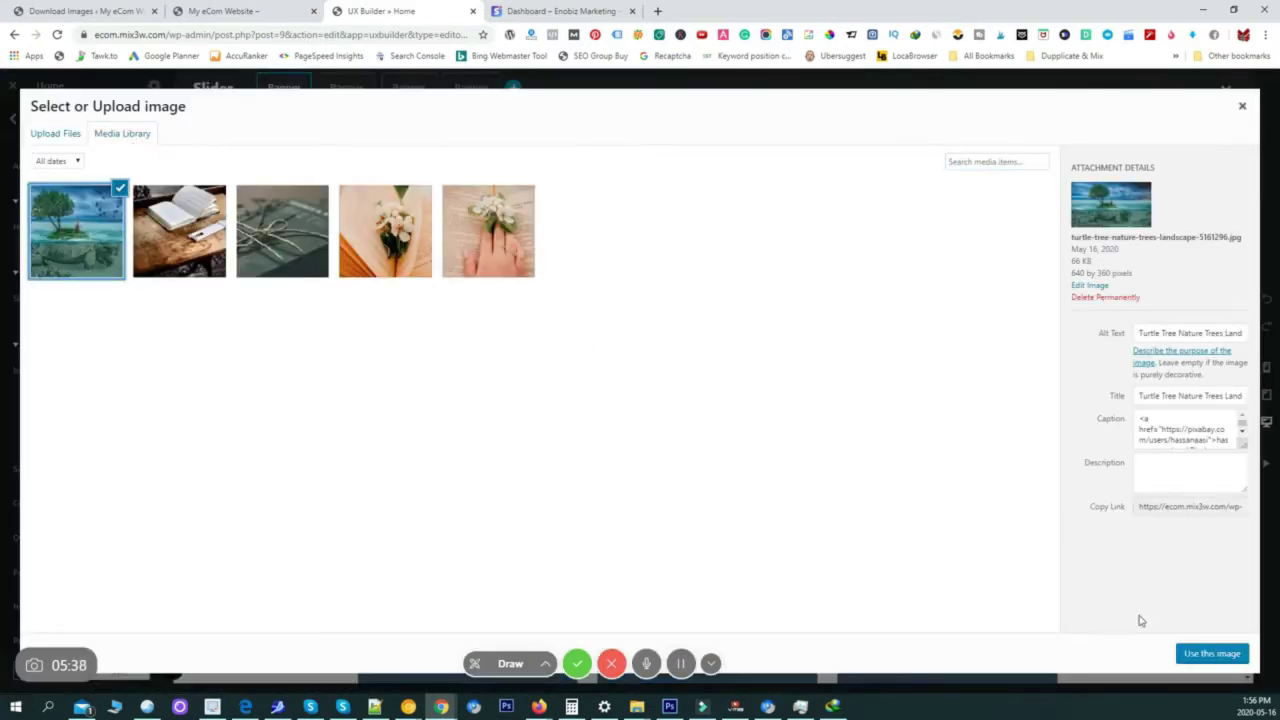
pyautogui.click(1212, 653)
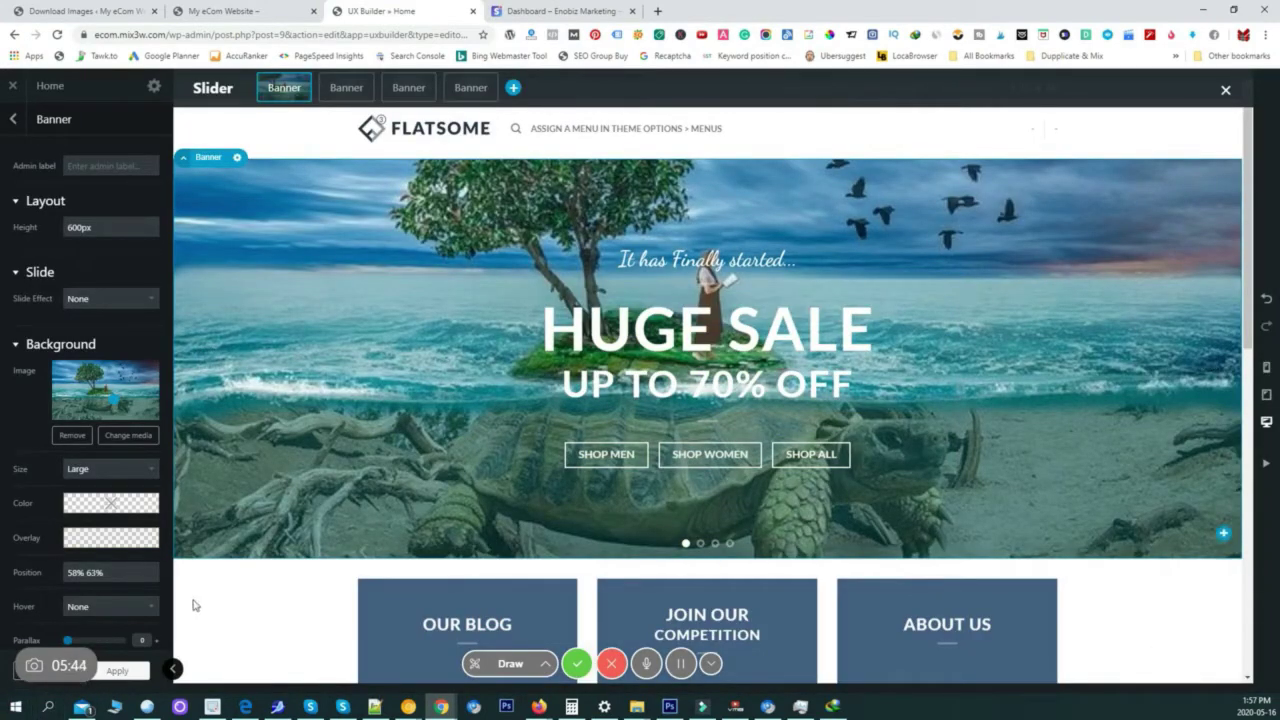
pyautogui.click(118, 671)
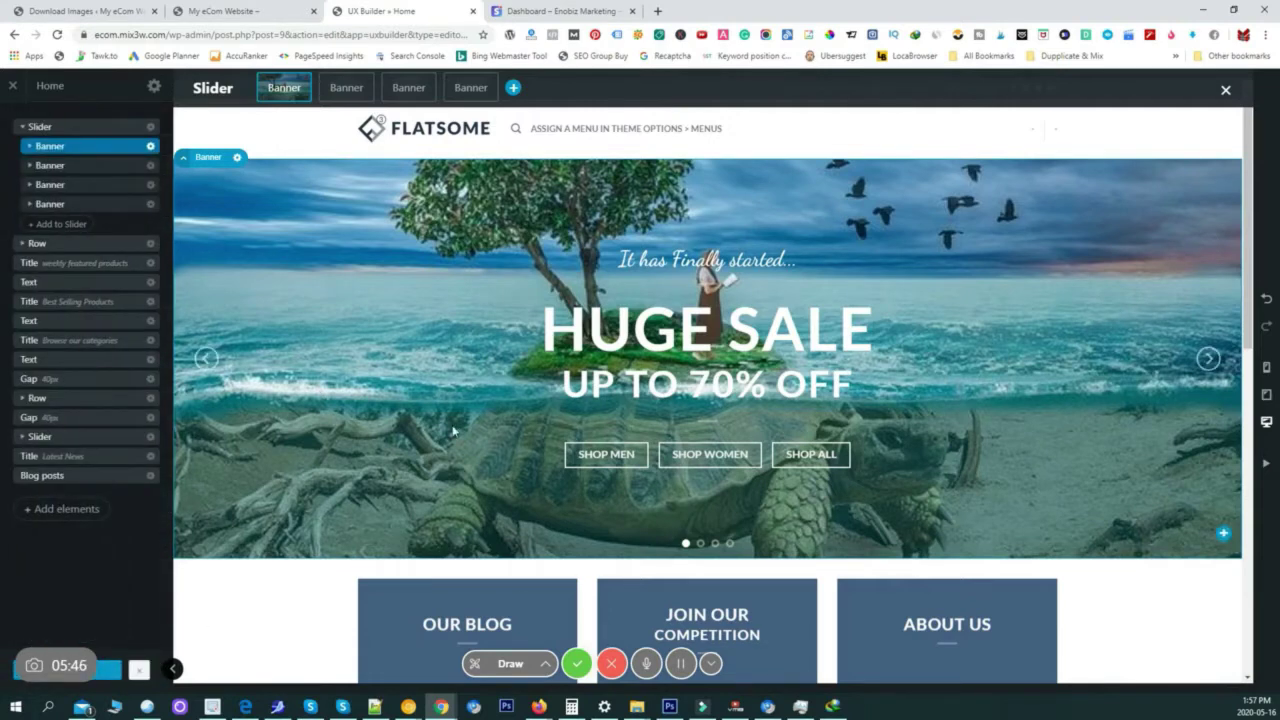
# Inspect the banner's HUGE SALE text in the text editor and the settings of its Shop Men button
pyautogui.click(589, 347)
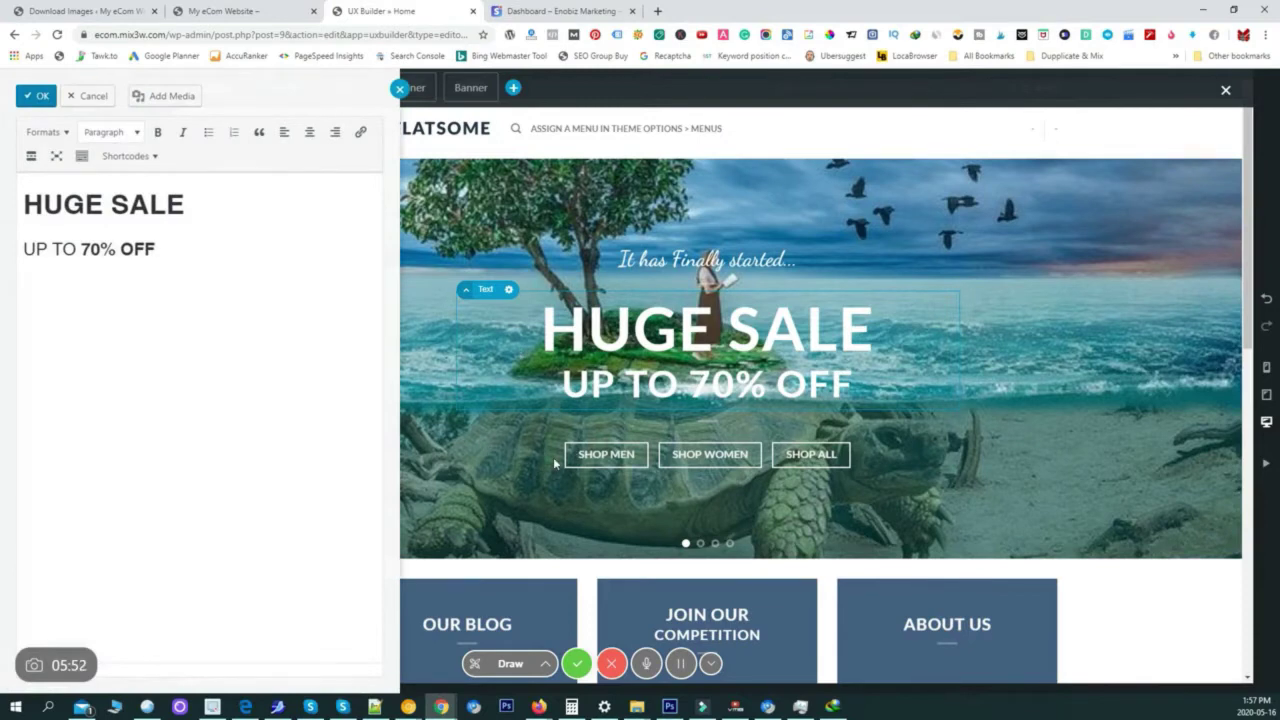
pyautogui.click(554, 463)
pyautogui.scroll(-2, 583, 481)
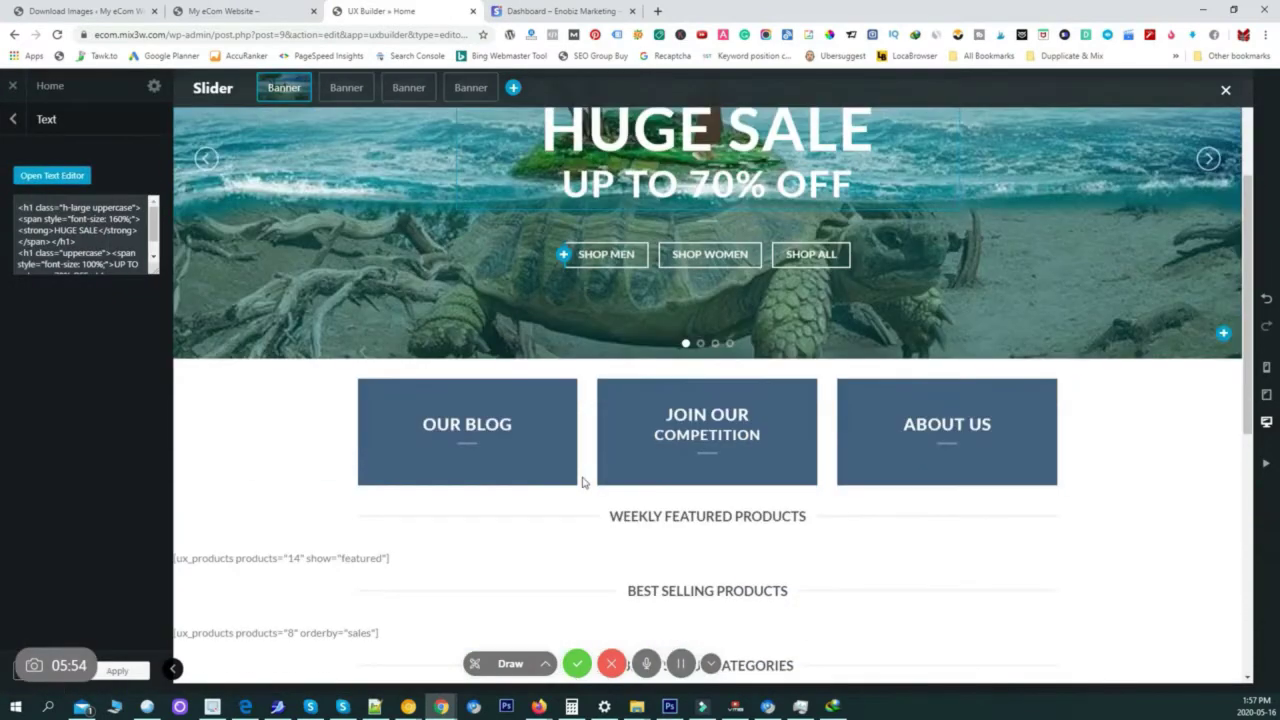
pyautogui.scroll(1, 592, 440)
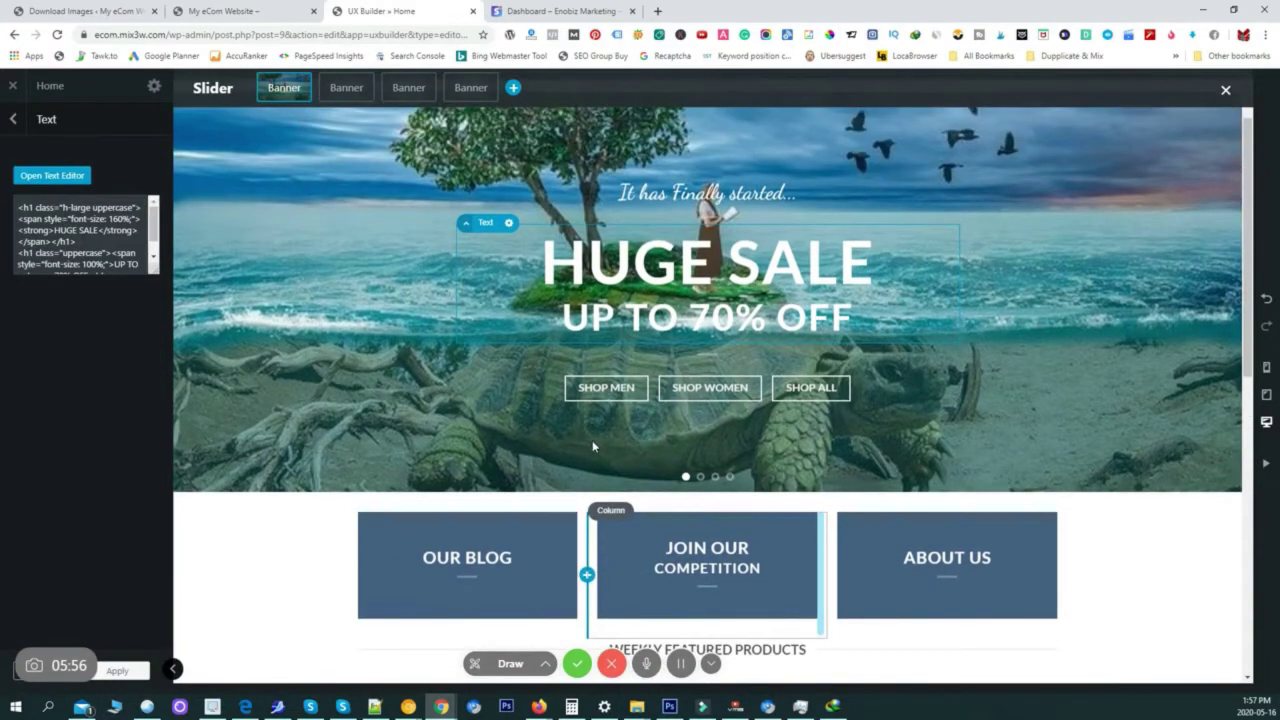
pyautogui.click(625, 396)
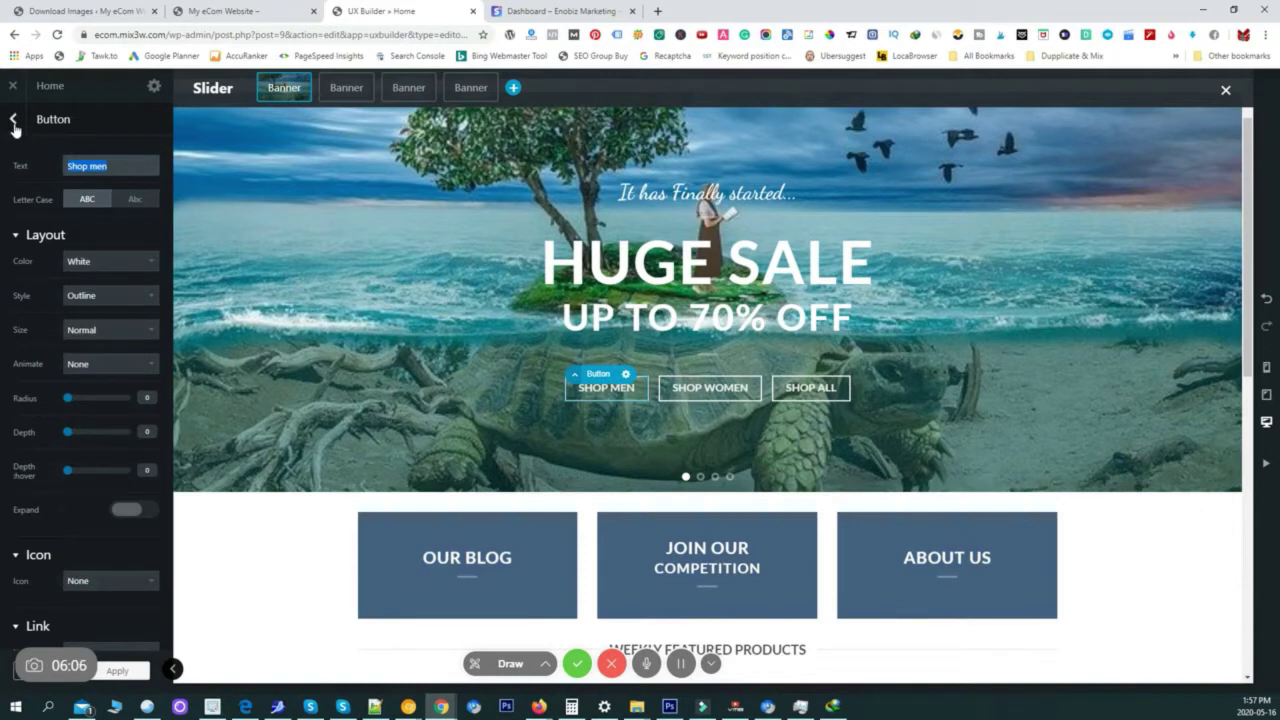
pyautogui.click(13, 121)
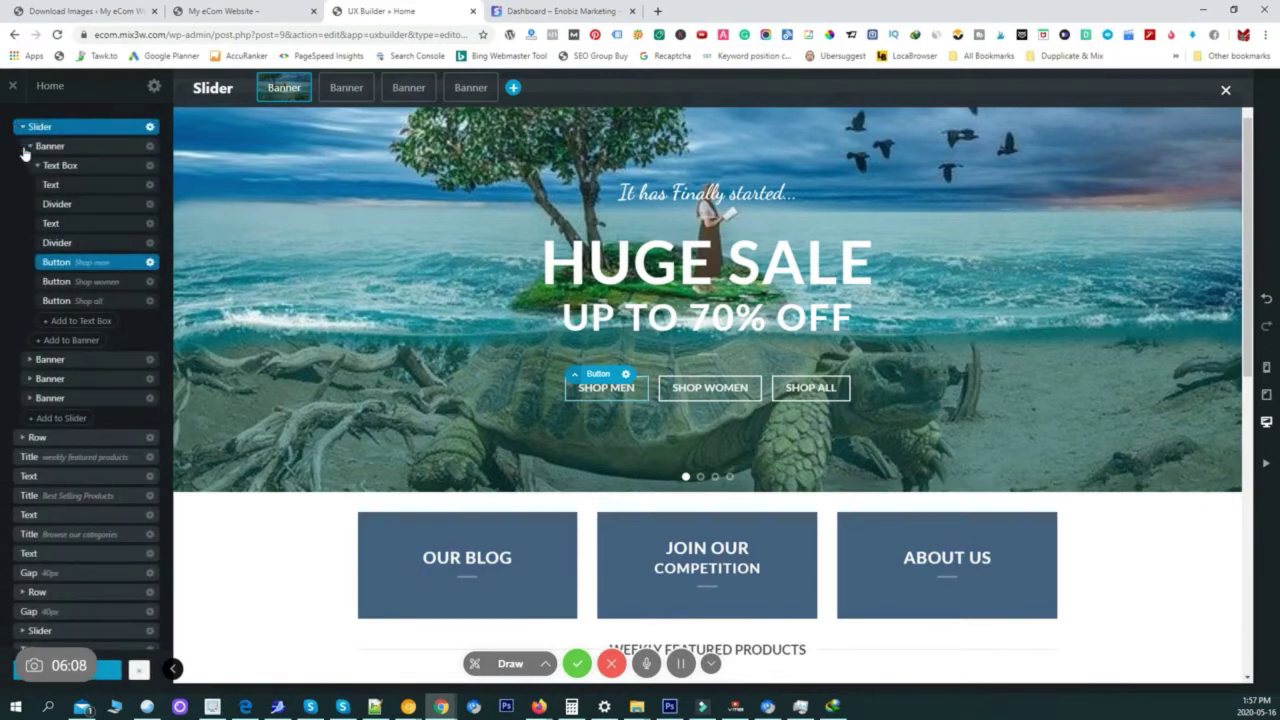
# Delete the Shop All and Shop Men buttons from the first banner's text box
pyautogui.click(149, 302)
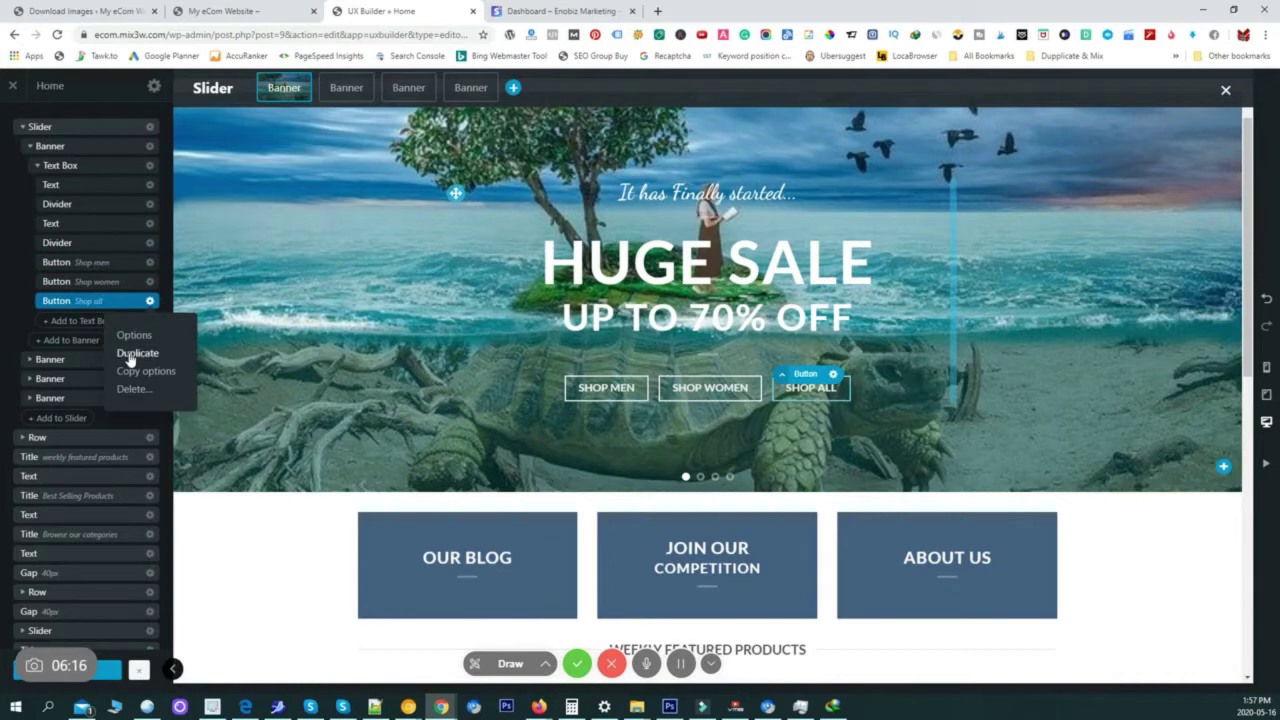
pyautogui.click(131, 389)
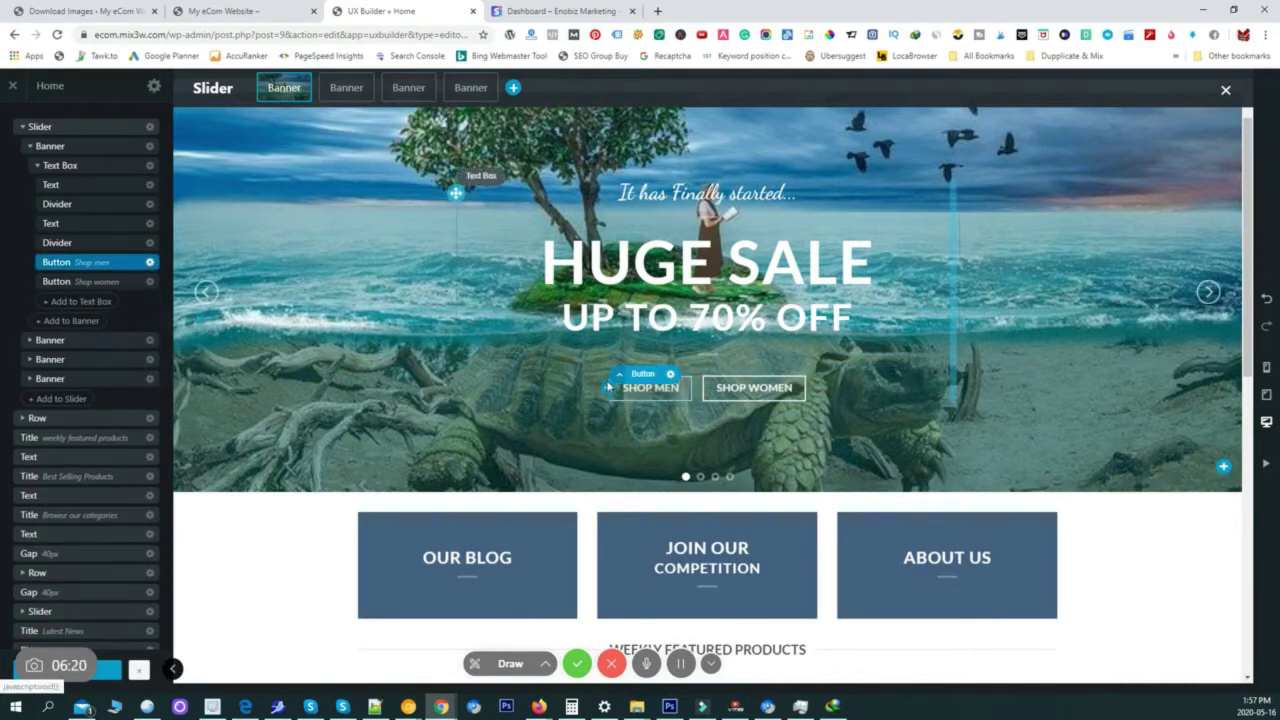
pyautogui.click(670, 376)
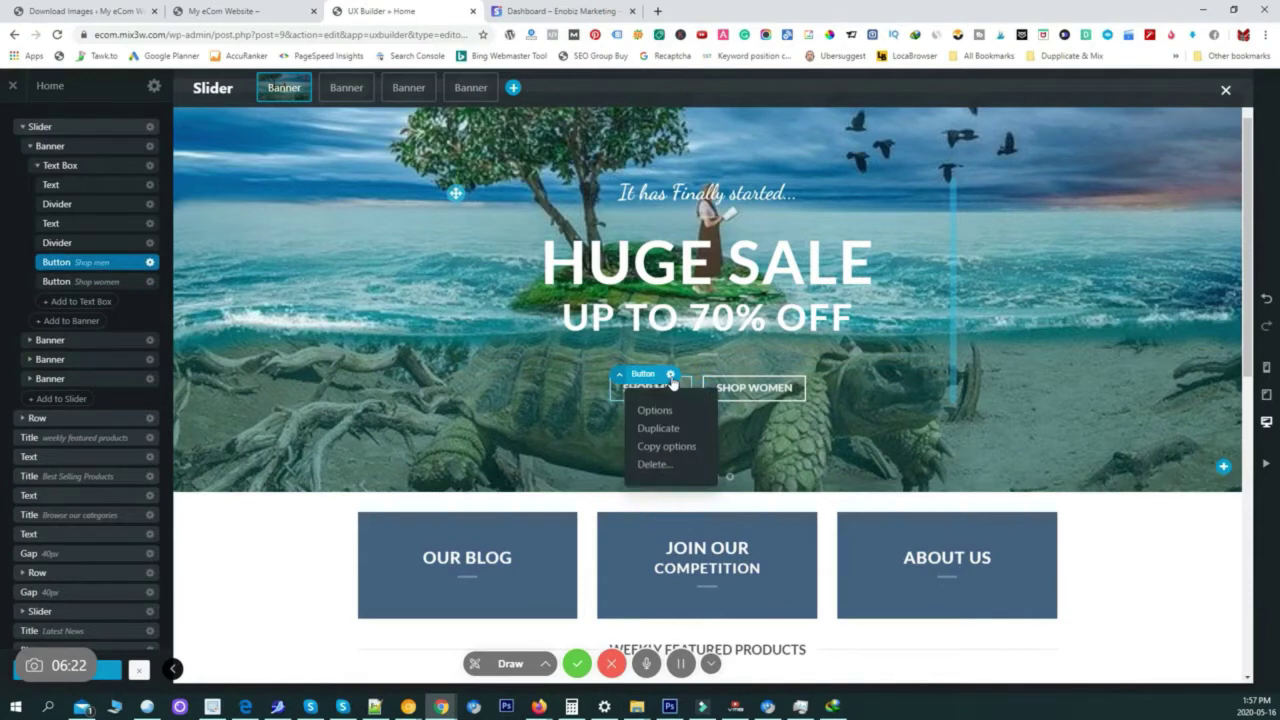
pyautogui.click(655, 464)
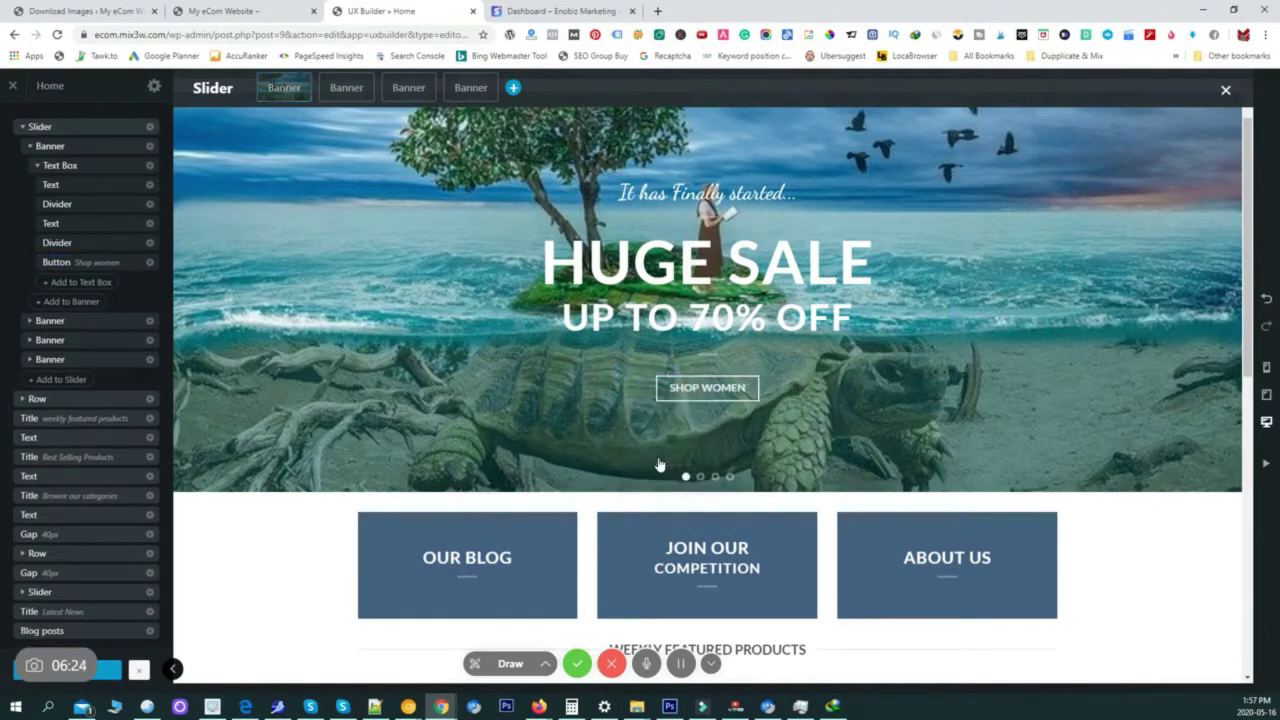
# Change the text of the banner's Shop Women button to "Visit our store" and apply it
pyautogui.click(691, 392)
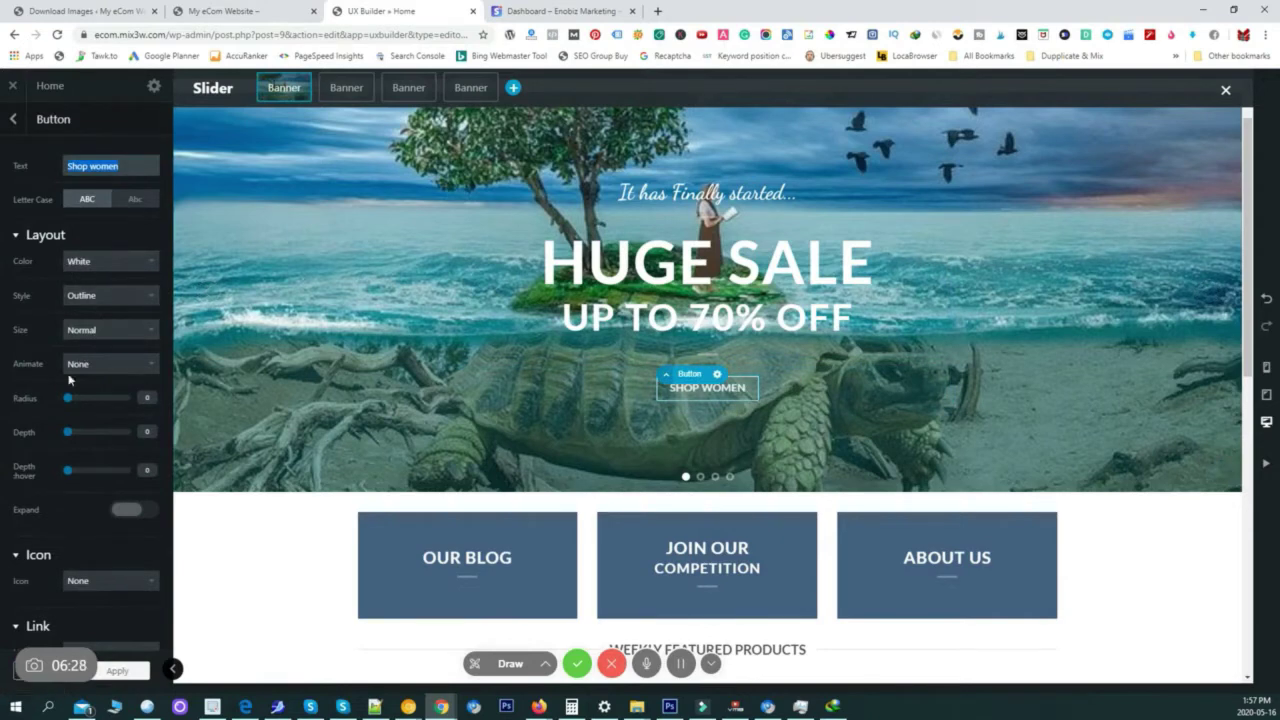
pyautogui.scroll(-2, 50, 520)
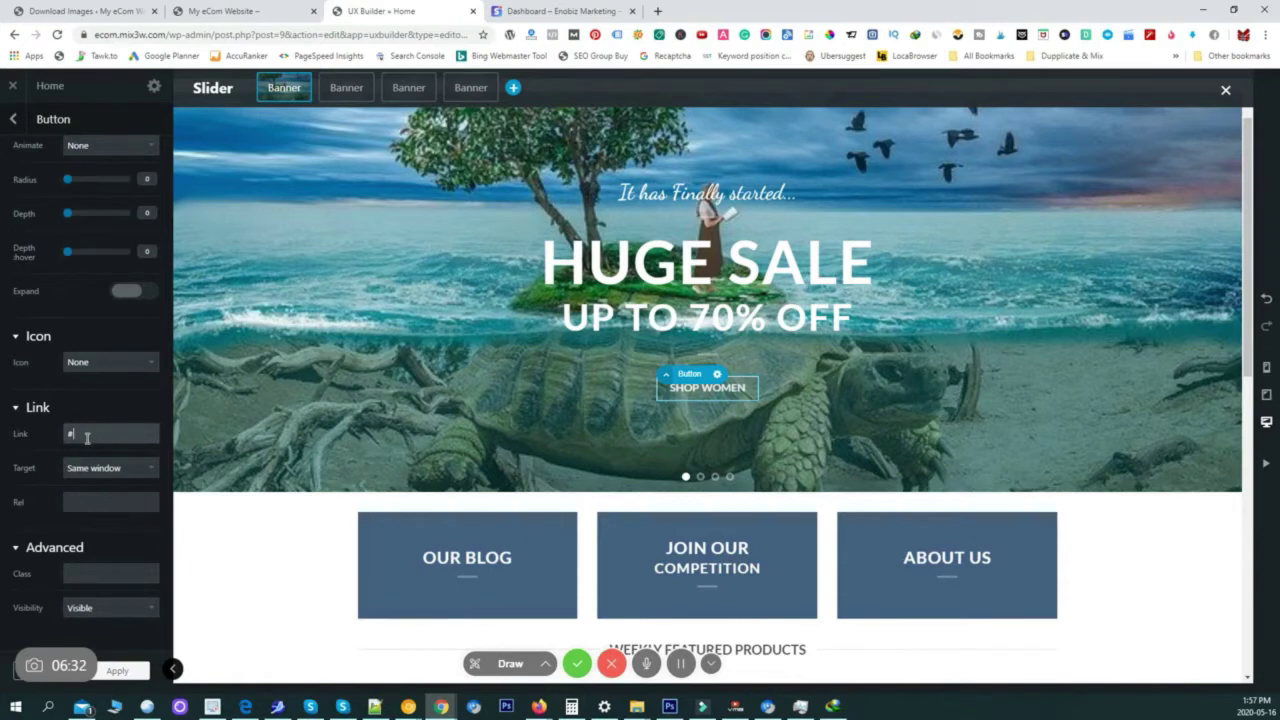
pyautogui.scroll(3, 40, 410)
pyautogui.scroll(-1, 101, 226)
pyautogui.scroll(1, 101, 226)
pyautogui.tripleClick(104, 166)
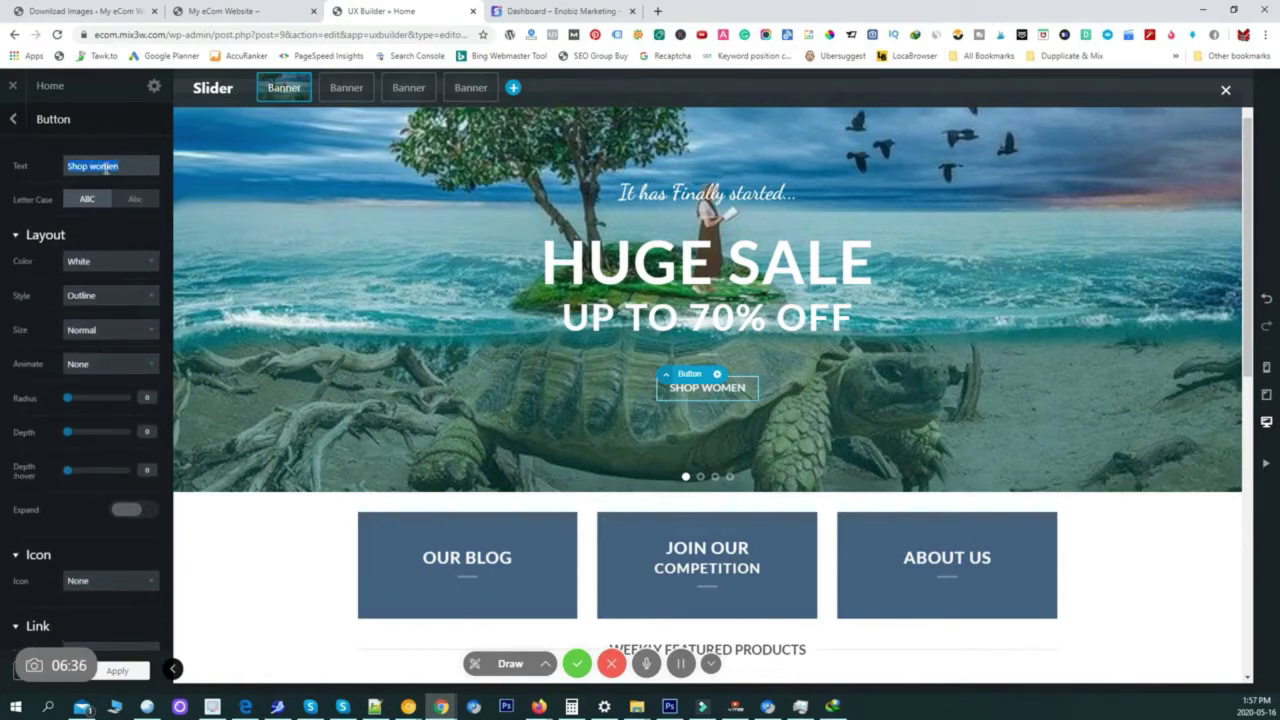
pyautogui.write('Visit')
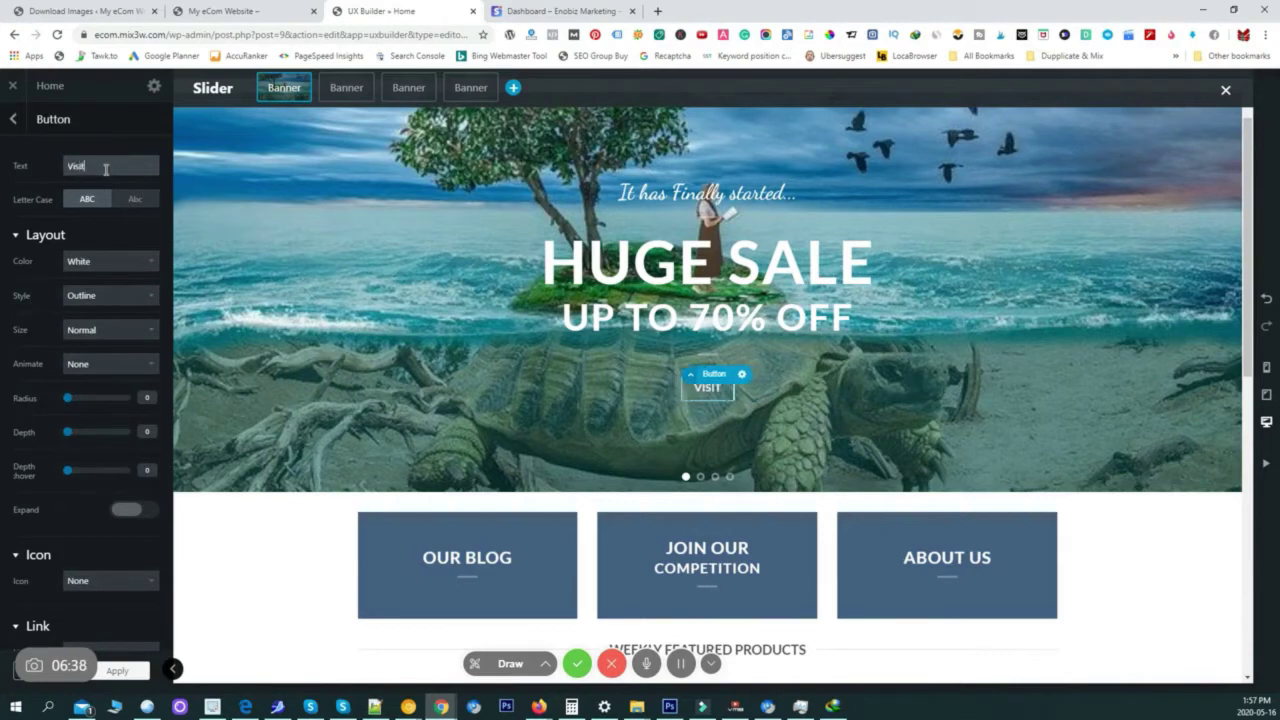
pyautogui.write(' our store')
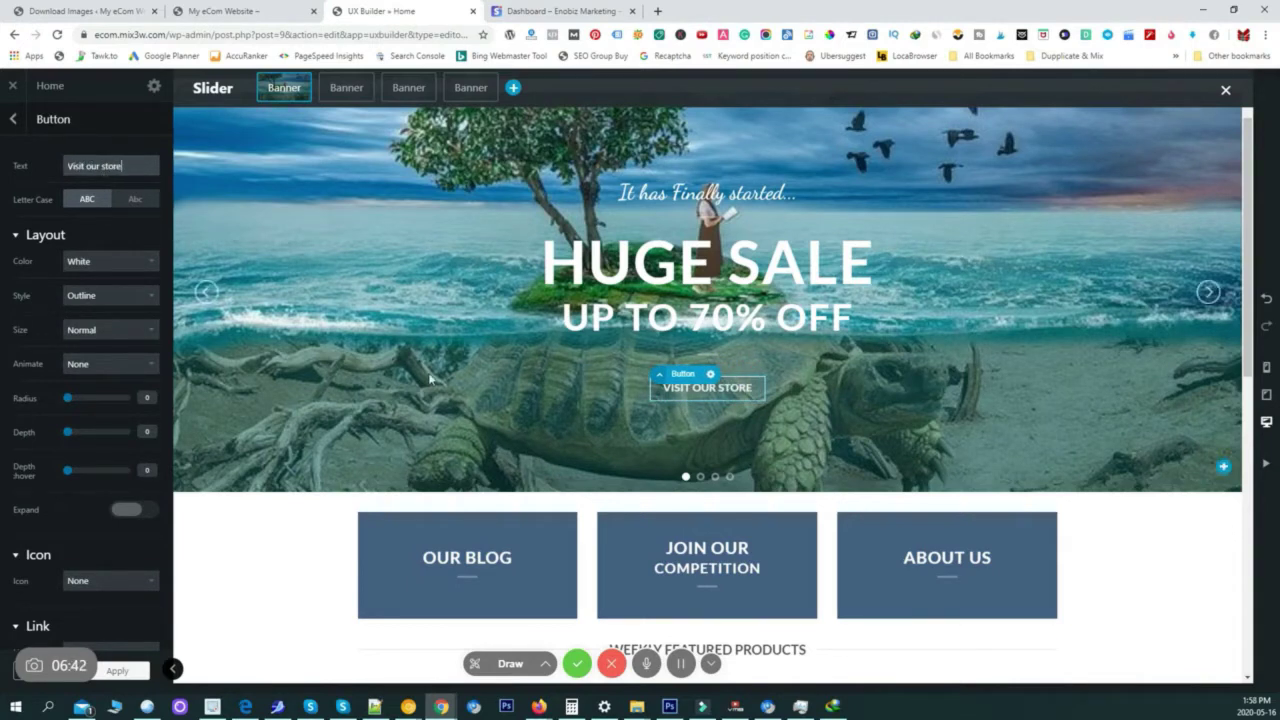
pyautogui.click(122, 676)
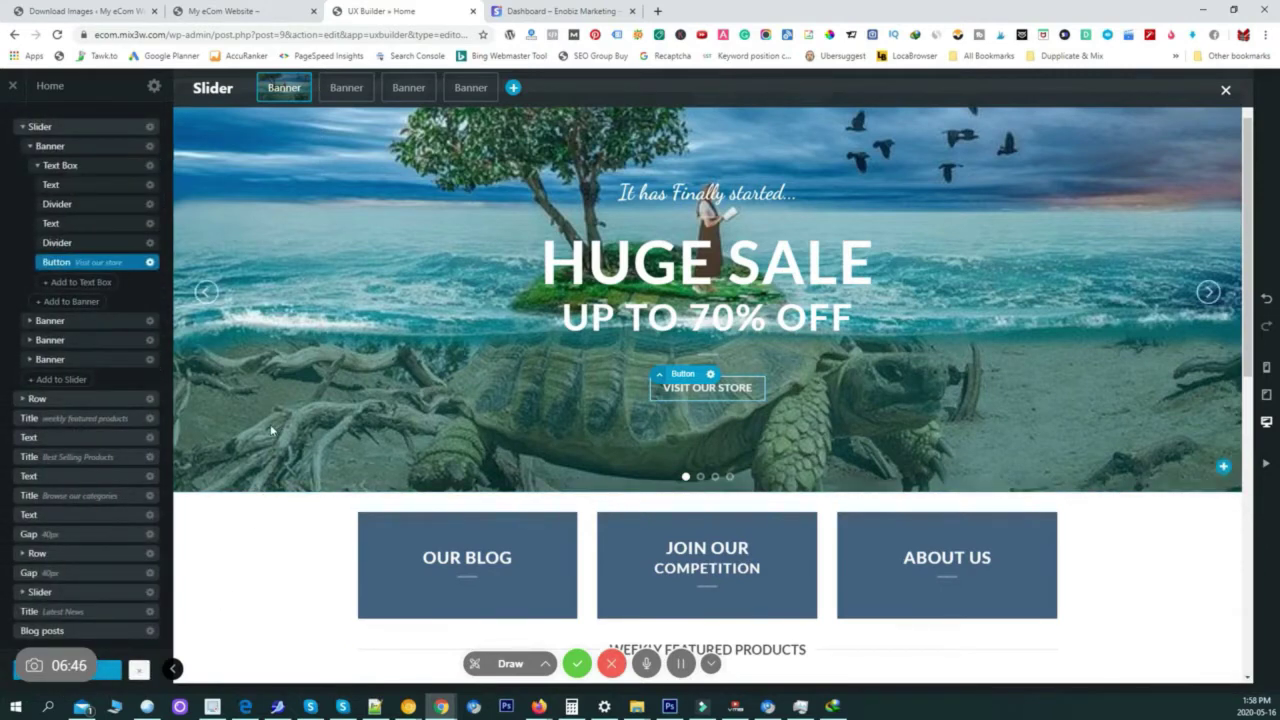
# Return to the image download page, close the picture preview, and open the site's Pages list in a separate tab
pyautogui.click(217, 10)
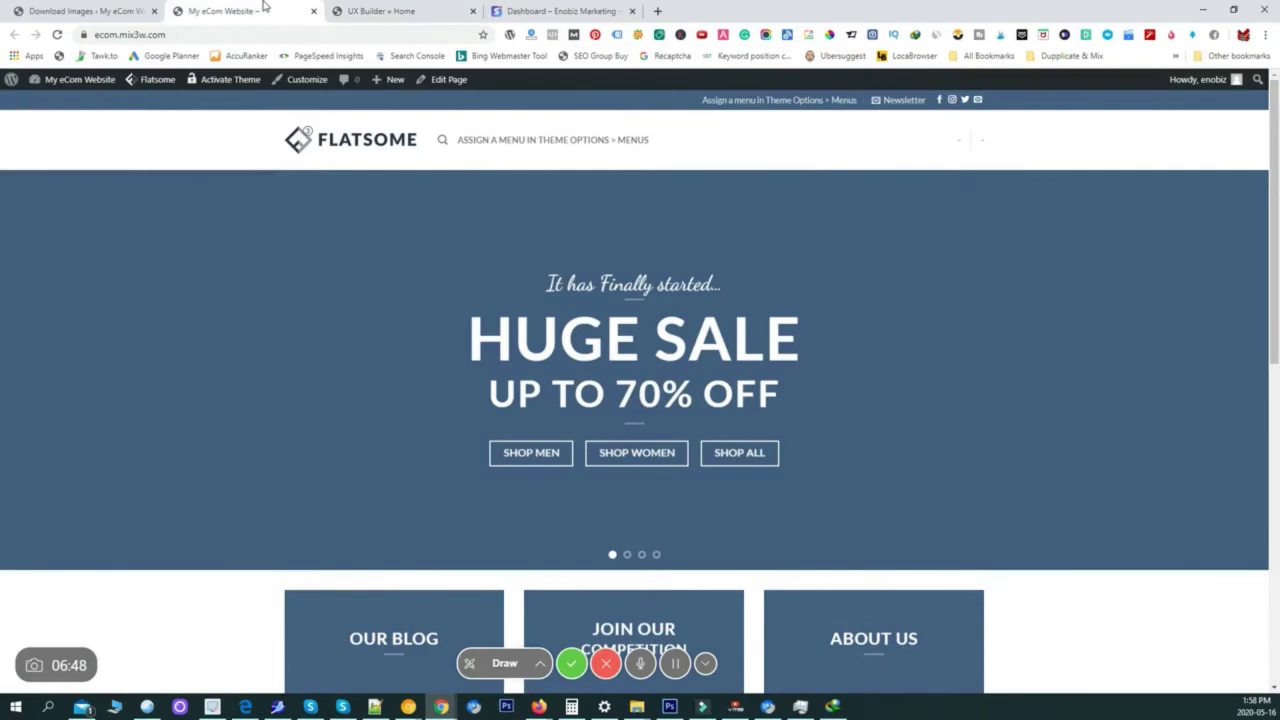
pyautogui.click(88, 11)
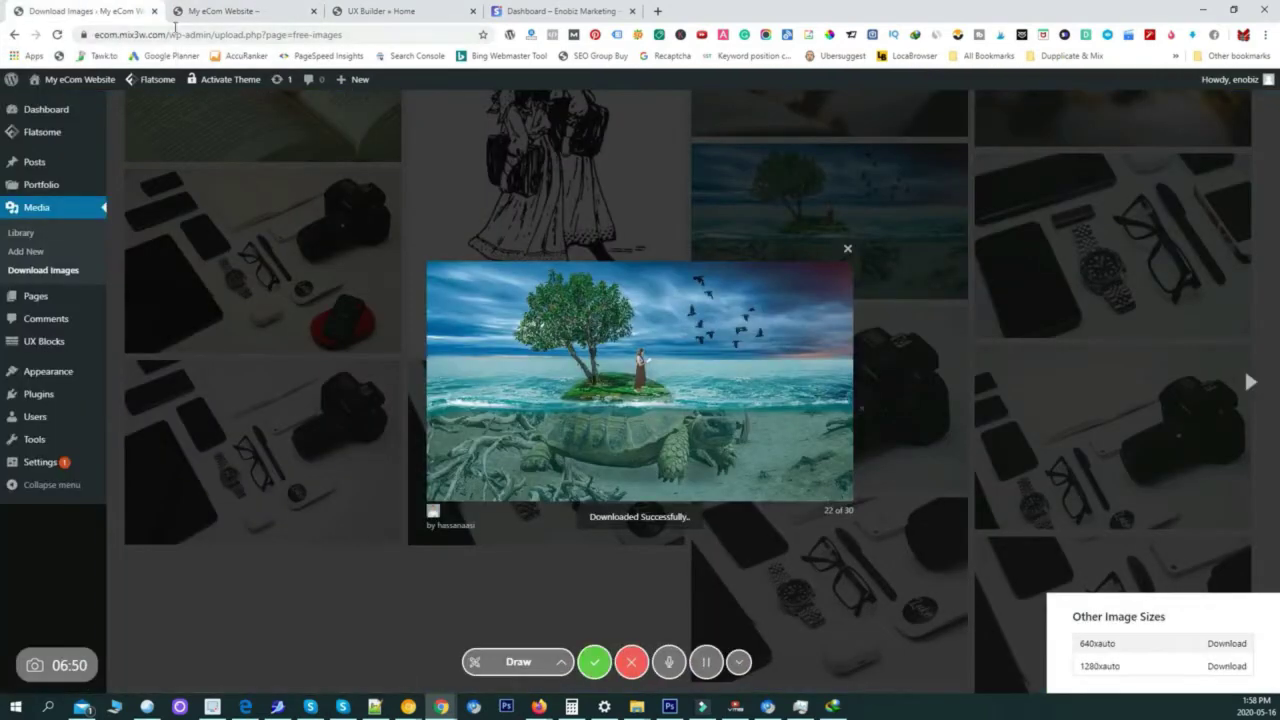
pyautogui.click(410, 10)
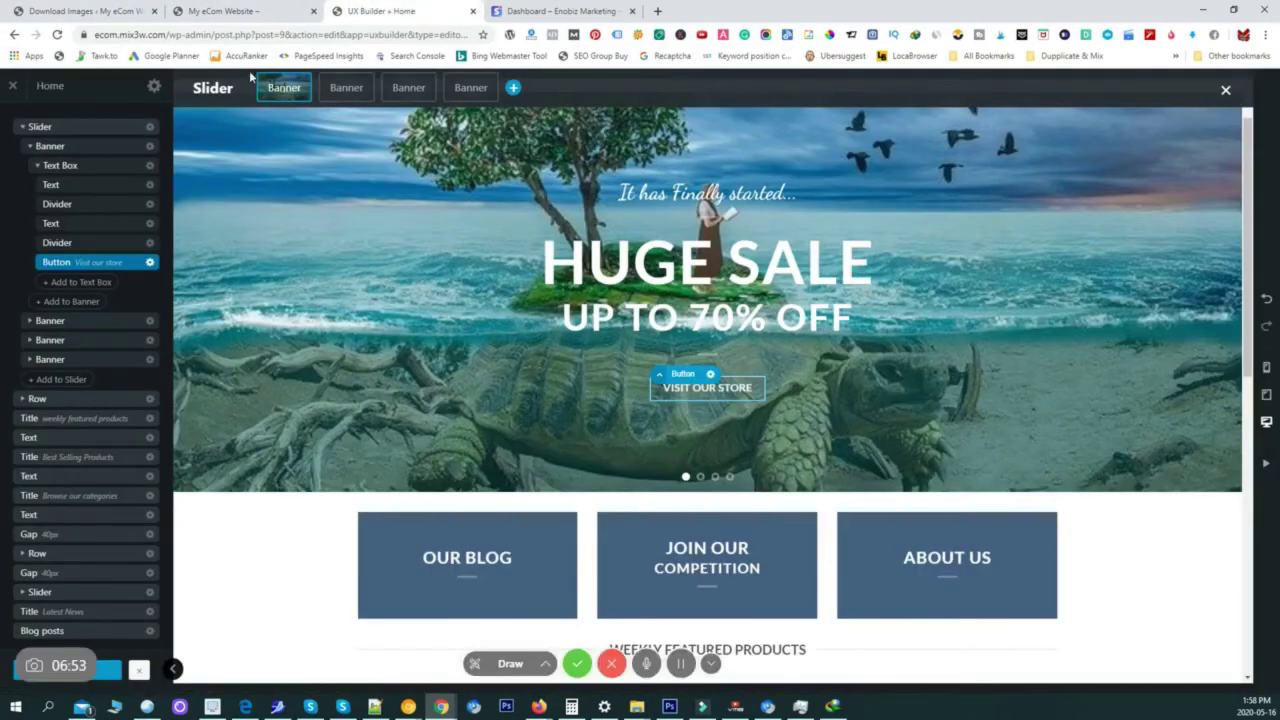
pyautogui.click(112, 12)
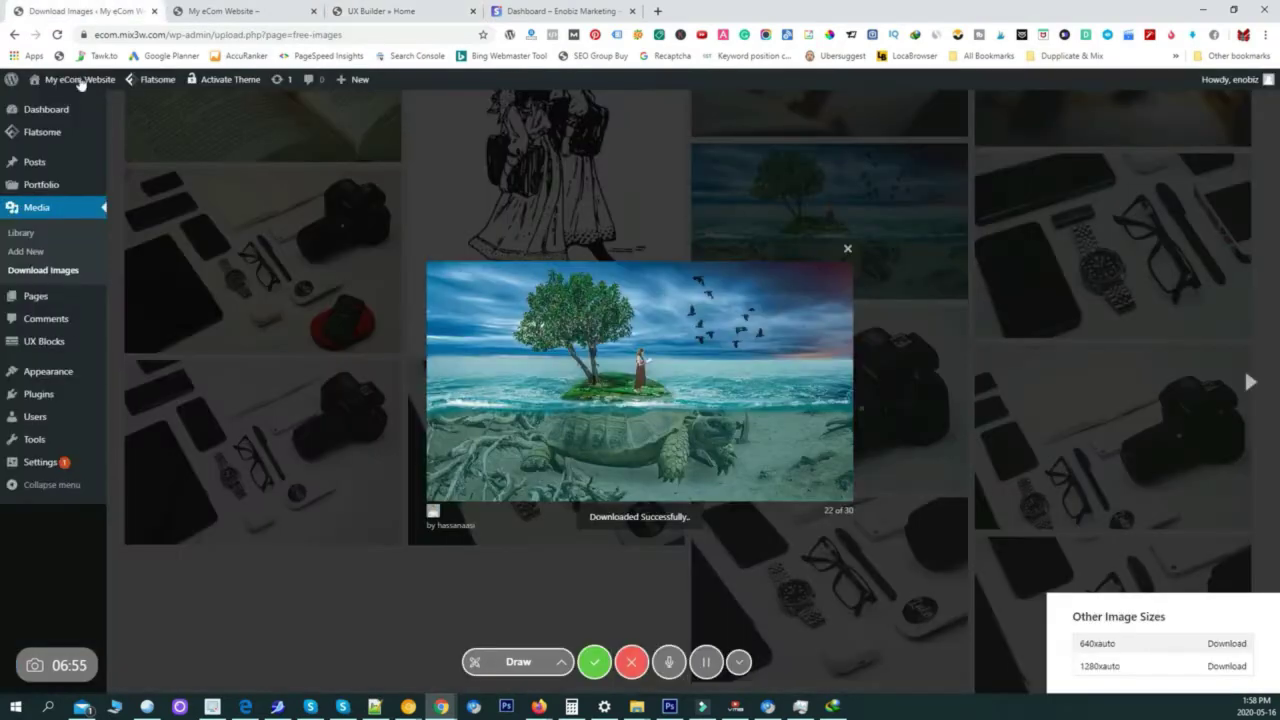
pyautogui.moveTo(22, 136)
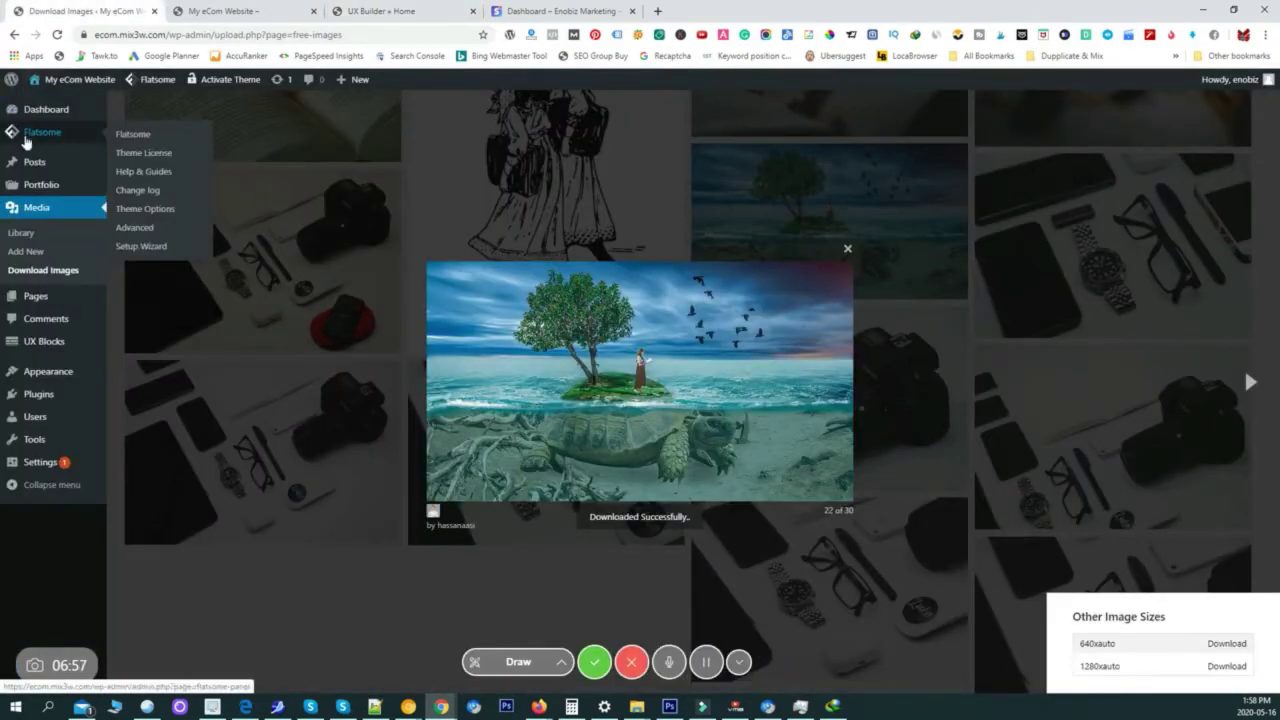
pyautogui.click(58, 589)
pyautogui.scroll(3, 203, 357)
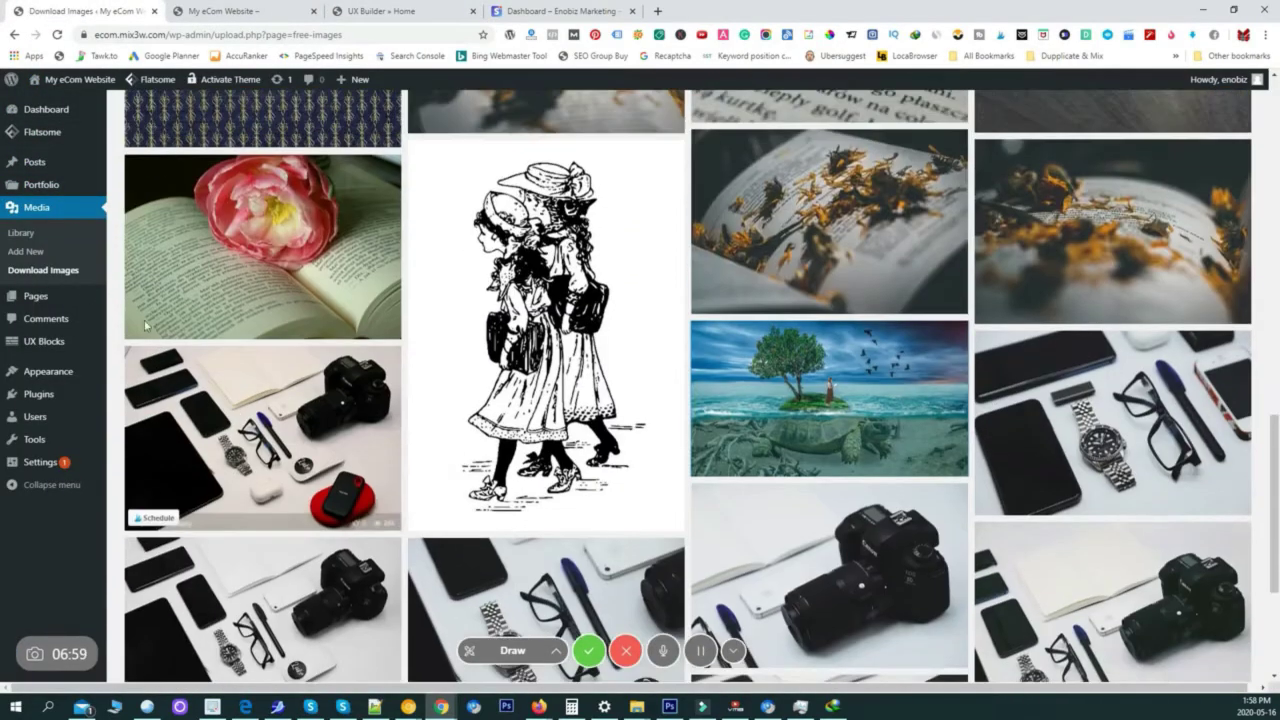
pyautogui.scroll(3, 203, 357)
pyautogui.middleClick(31, 305)
pyautogui.click(243, 10)
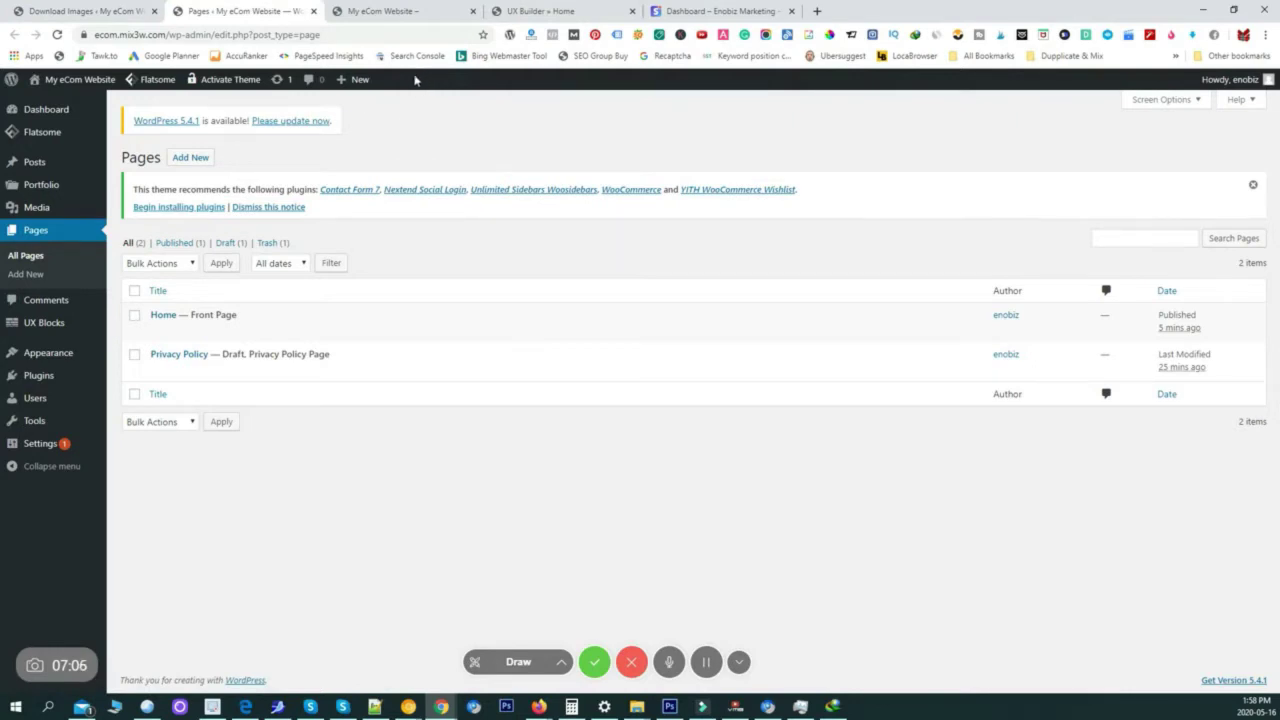
# Open the installed plugins list and search it for "woocommerce"
pyautogui.moveTo(40, 375)
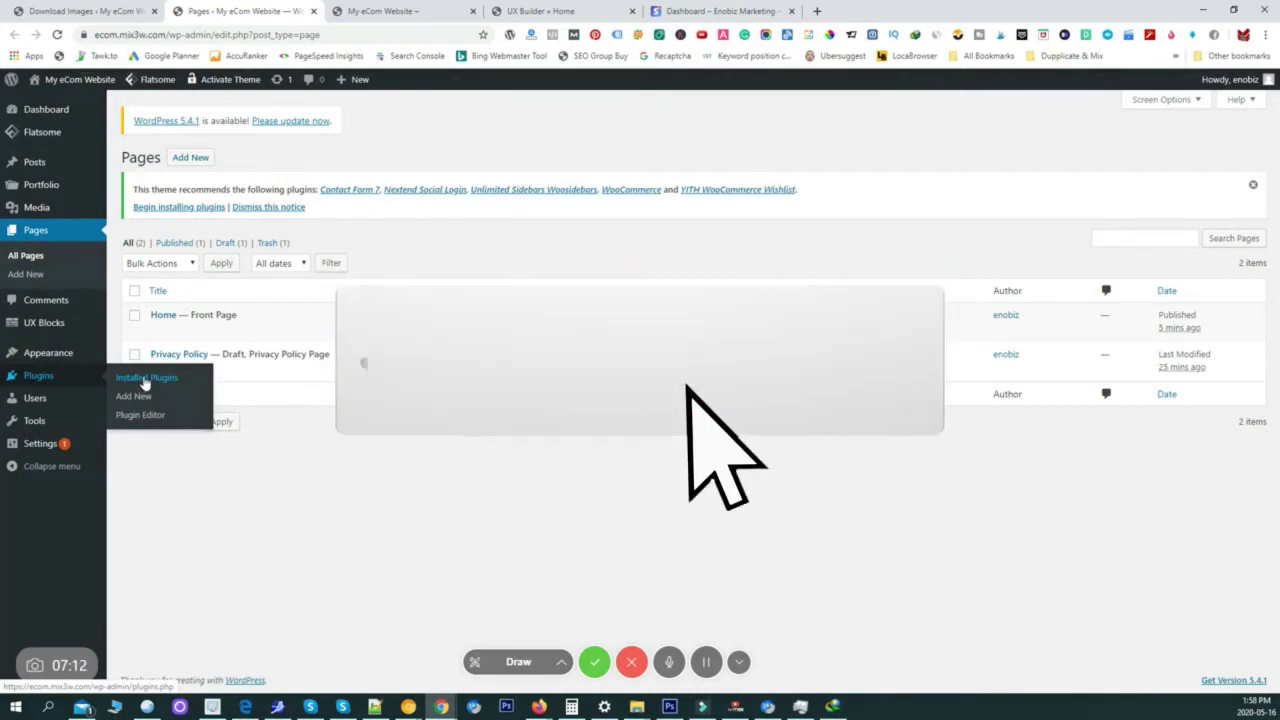
pyautogui.click(144, 380)
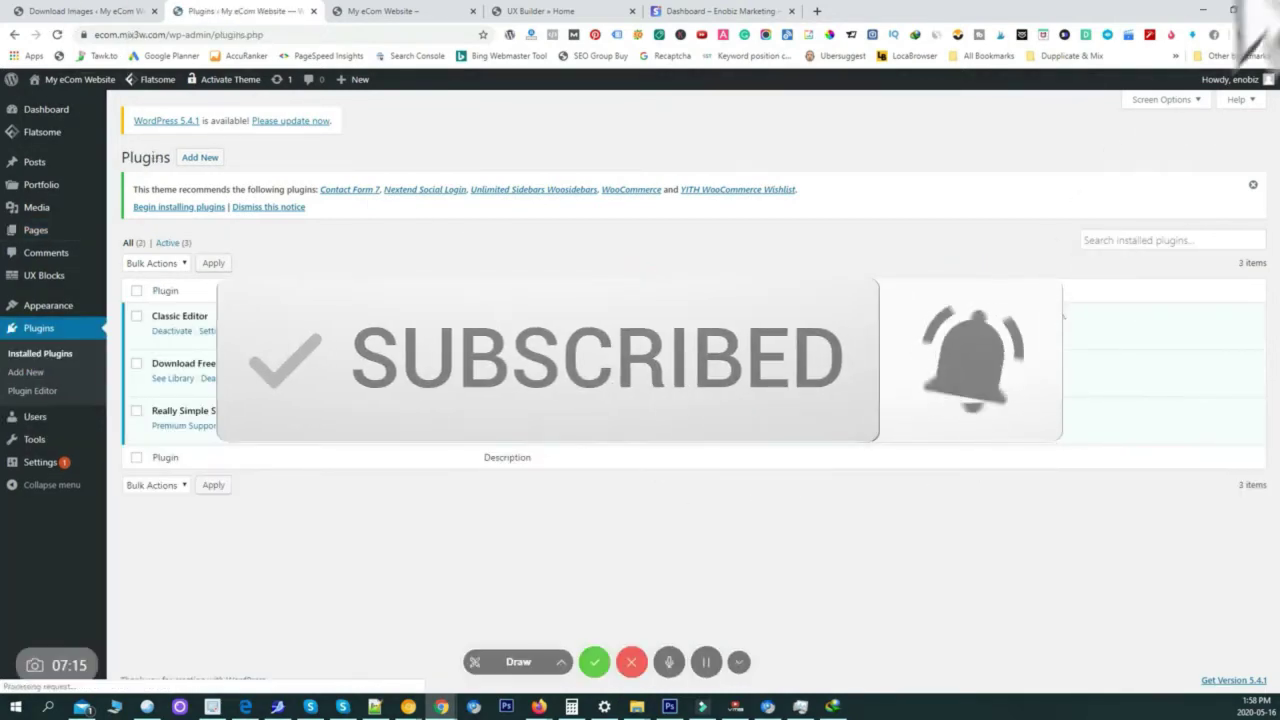
pyautogui.click(1131, 241)
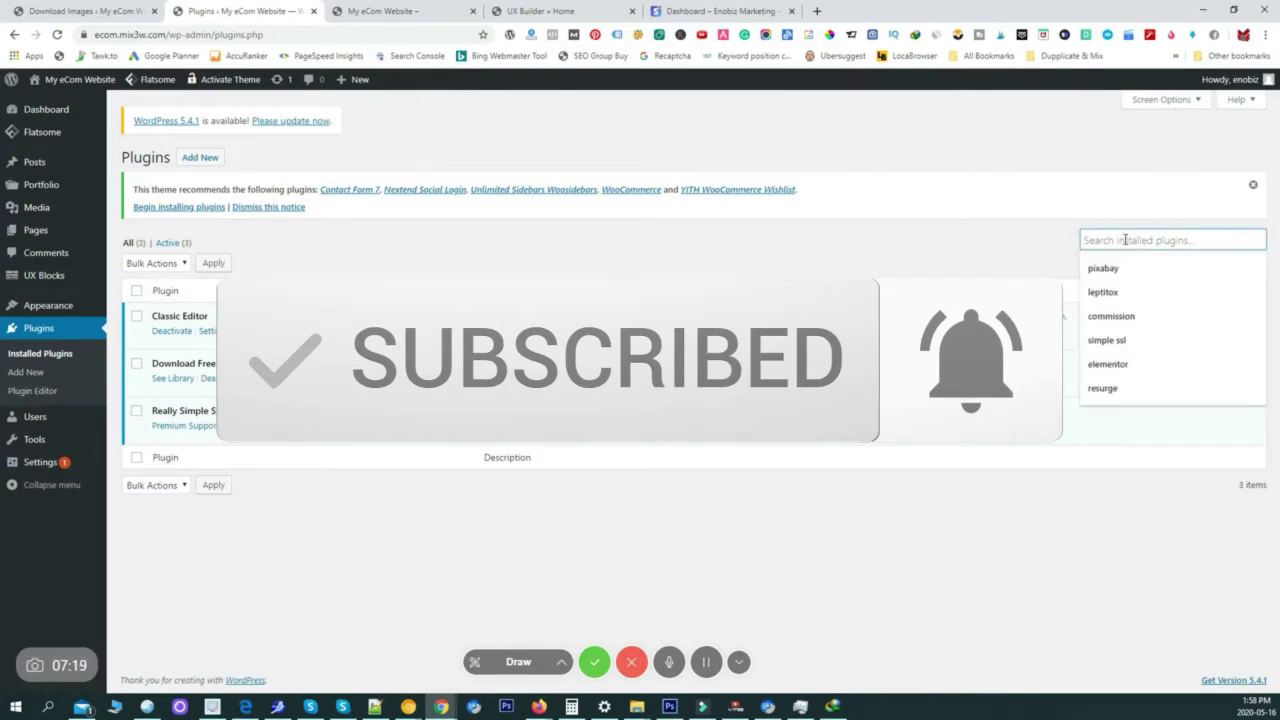
pyautogui.write('wooc')
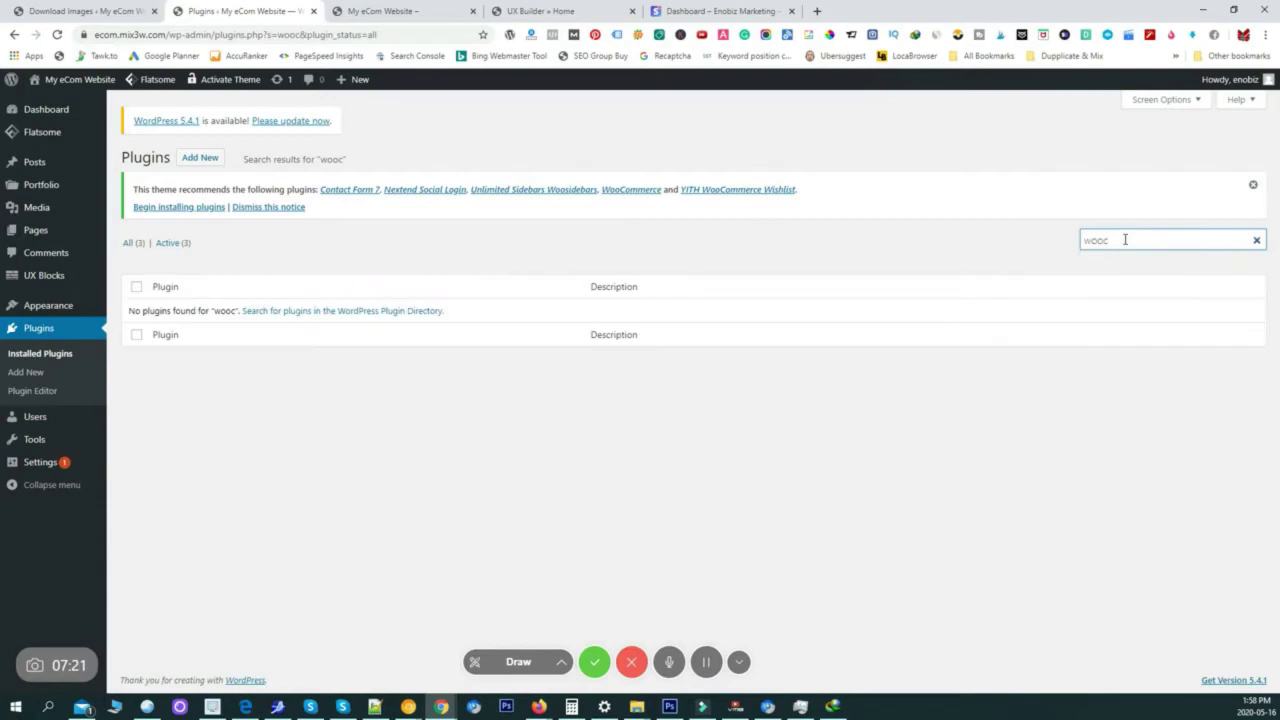
pyautogui.press('BackSpace')
pyautogui.press('BackSpace')
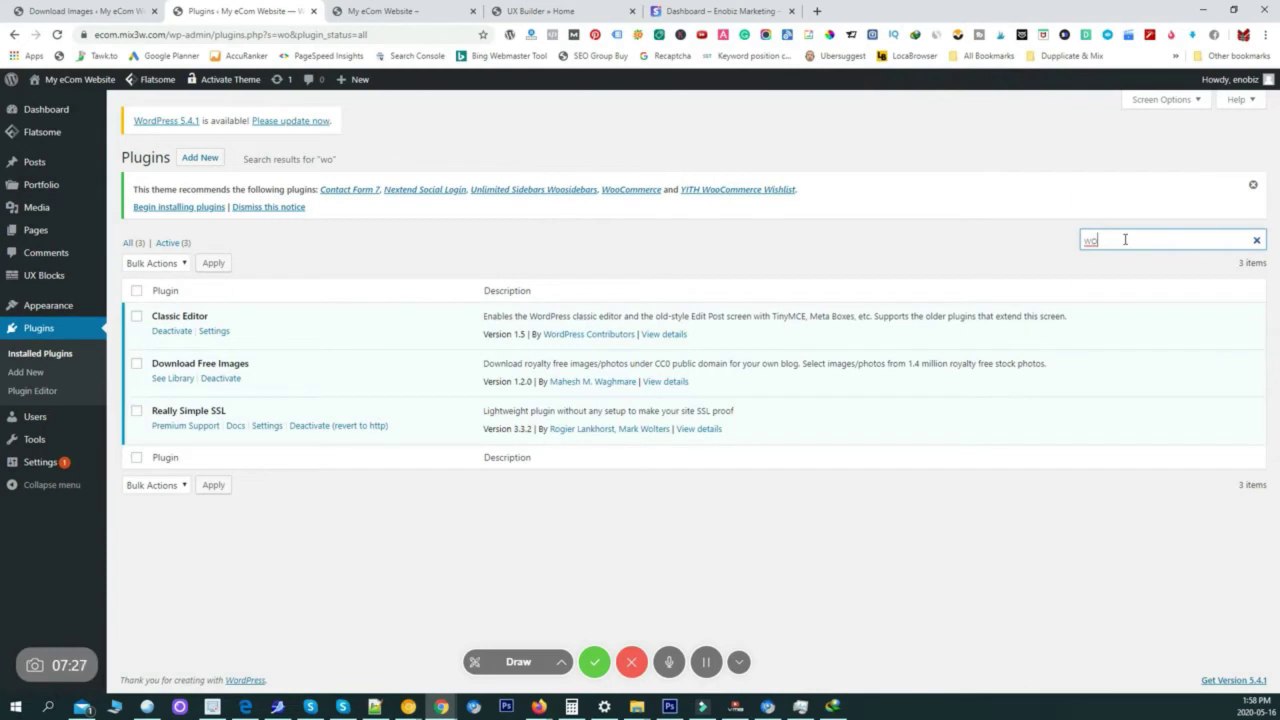
pyautogui.write('ocommer')
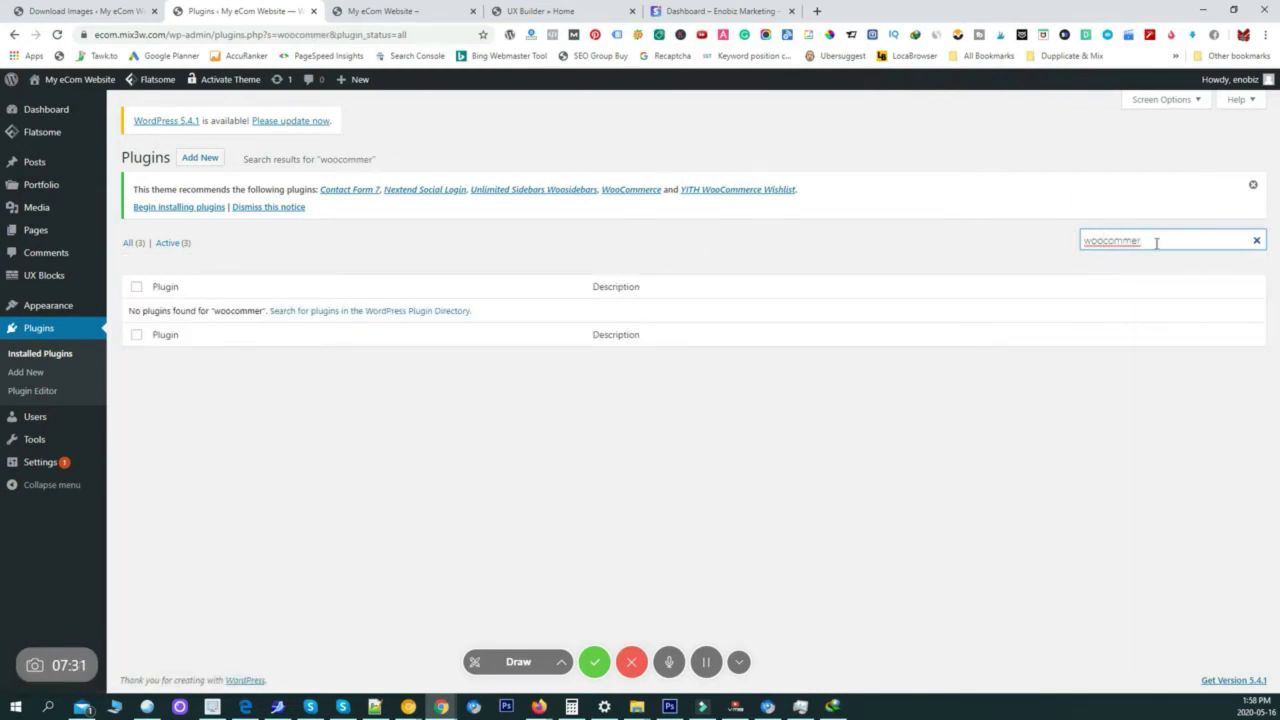
pyautogui.write('ce')
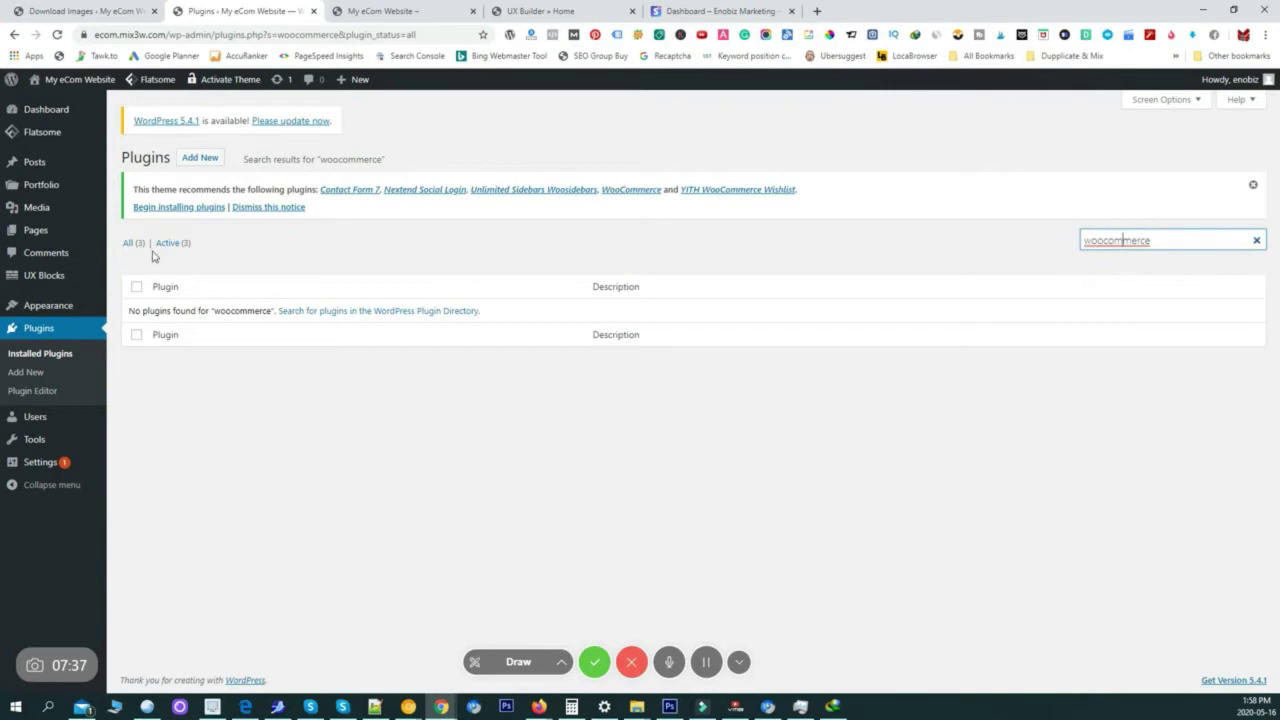
# Find the WooCommerce plugin by searching "woocommerce" among the plugins available to add, then install and activate it
pyautogui.click(200, 158)
pyautogui.click(1124, 253)
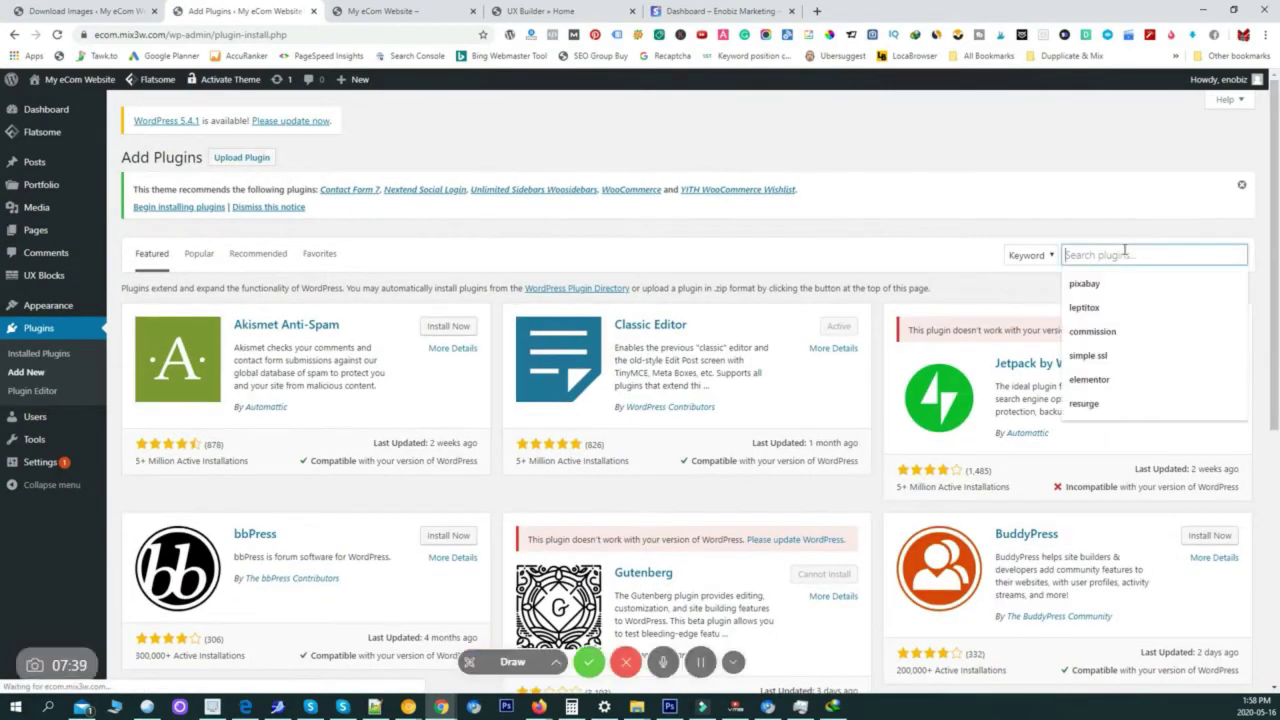
pyautogui.write('woo')
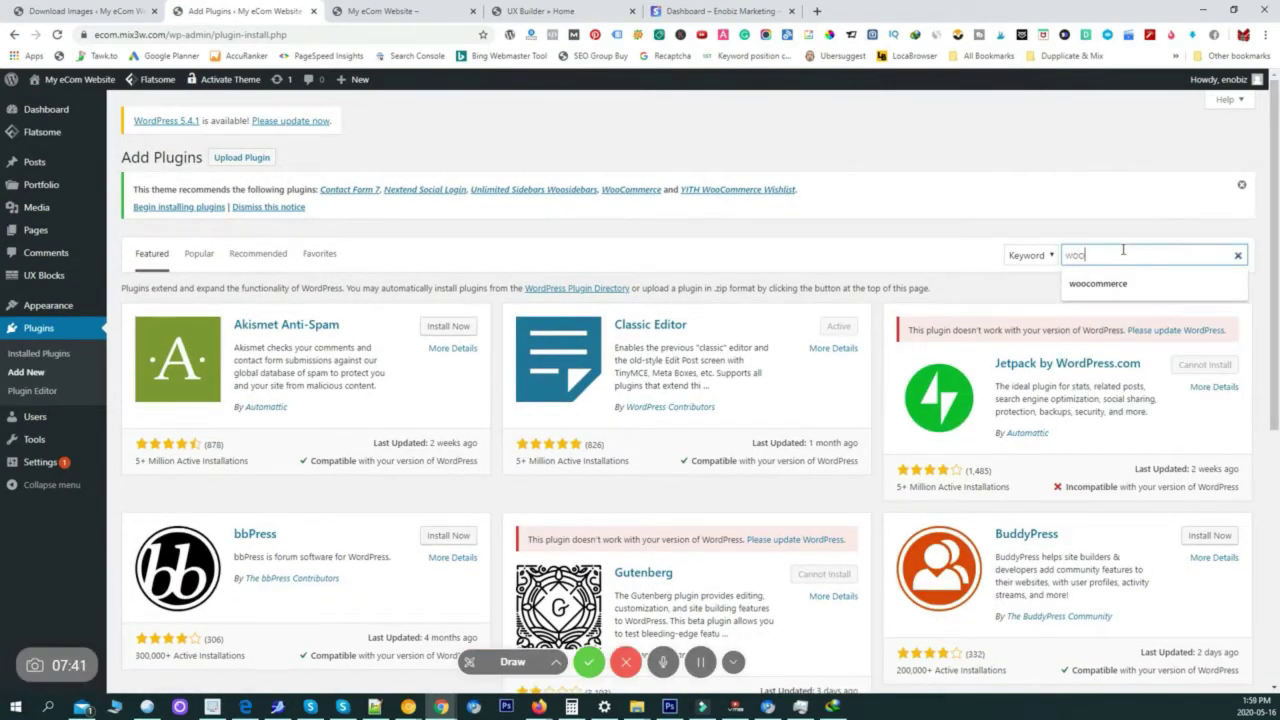
pyautogui.write('cm=')
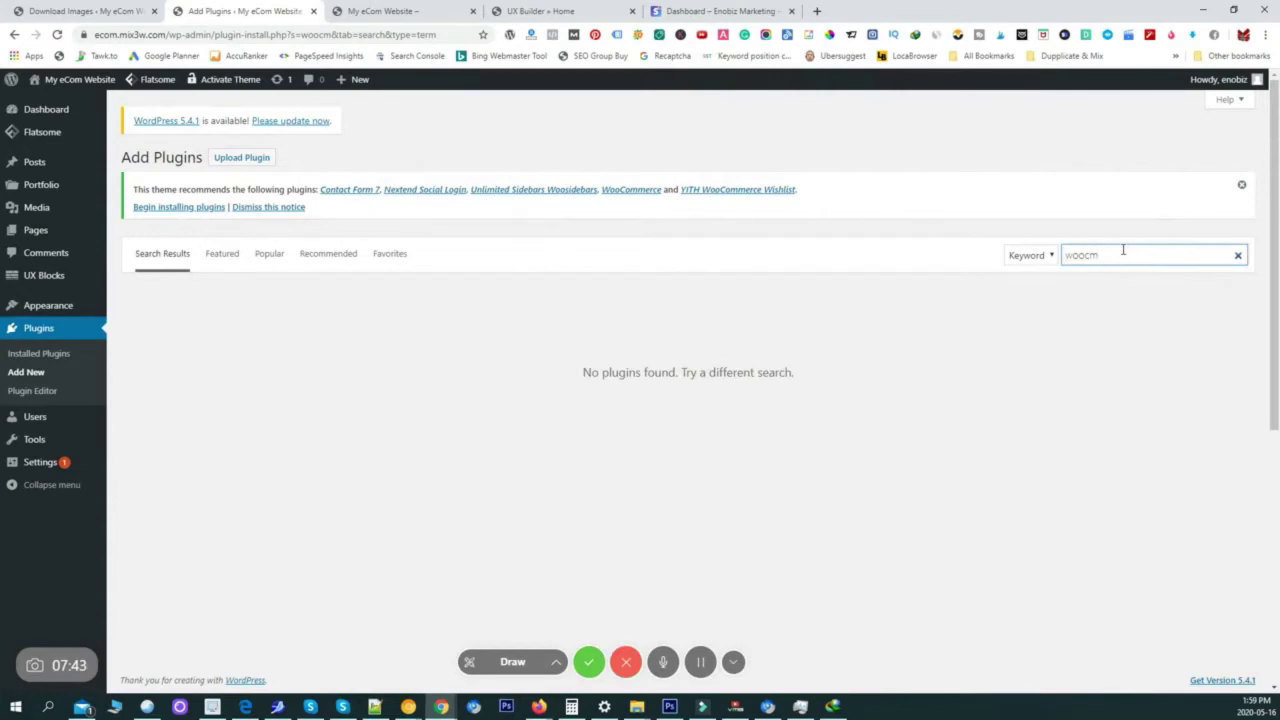
pyautogui.press('BackSpace')
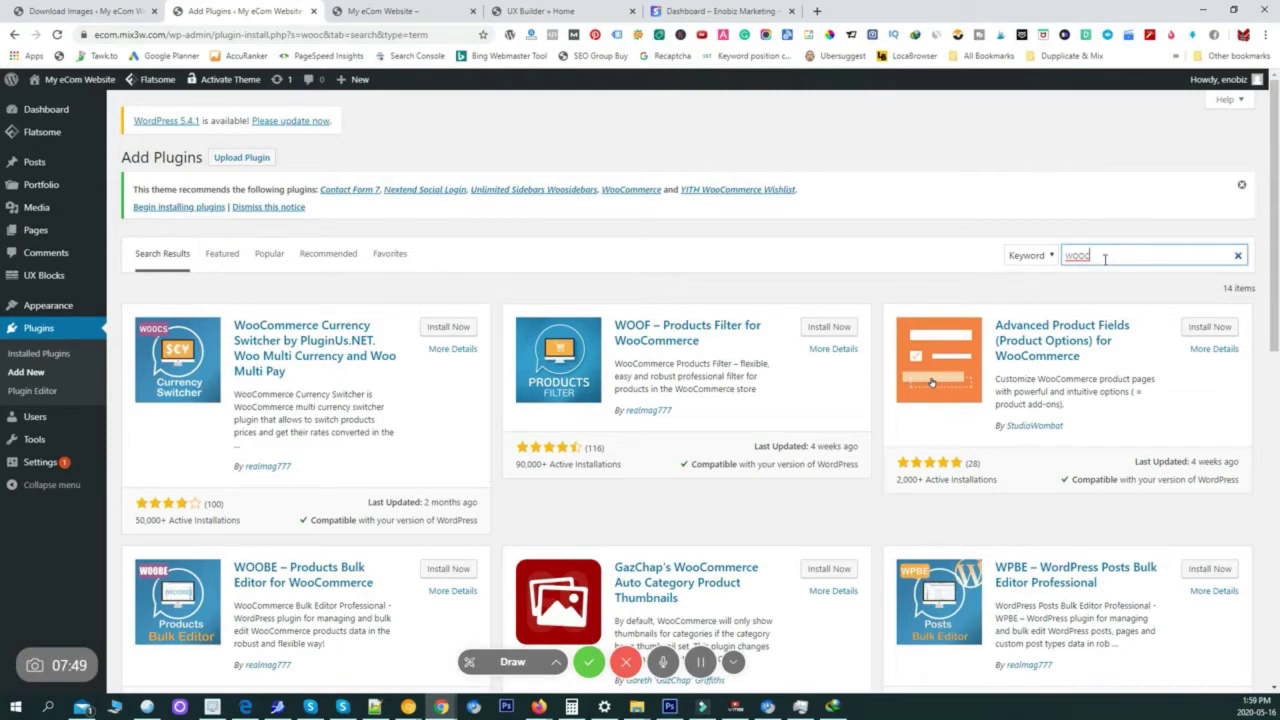
pyautogui.write('ommerce')
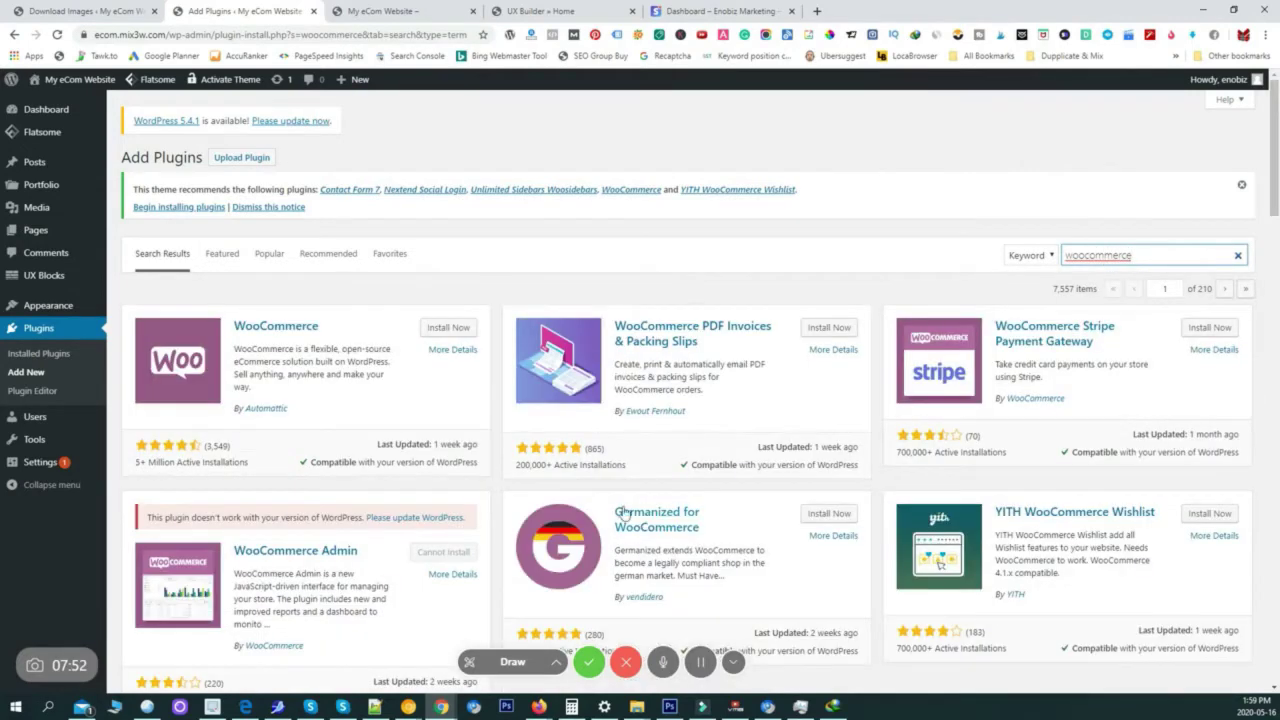
pyautogui.click(445, 330)
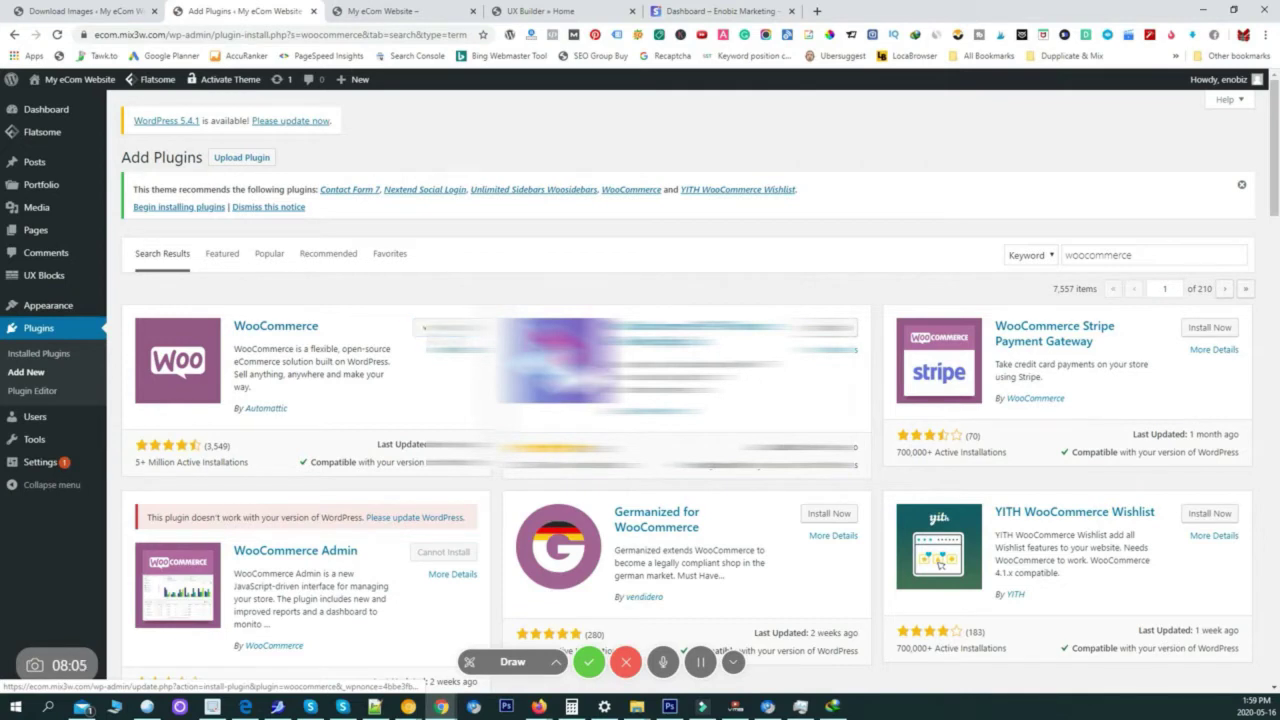
pyautogui.click(450, 328)
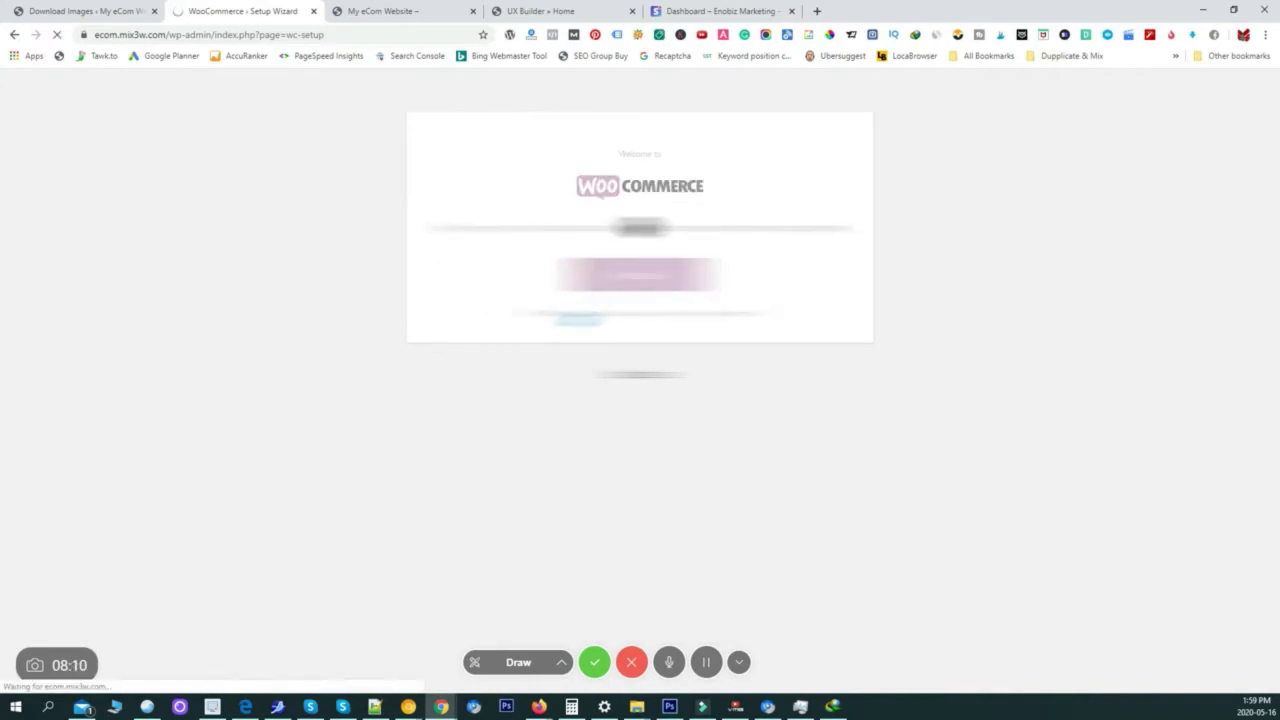
# Set the store's country to United States (US) and fill in its street address and postcode from the saved suggestions
pyautogui.click(528, 295)
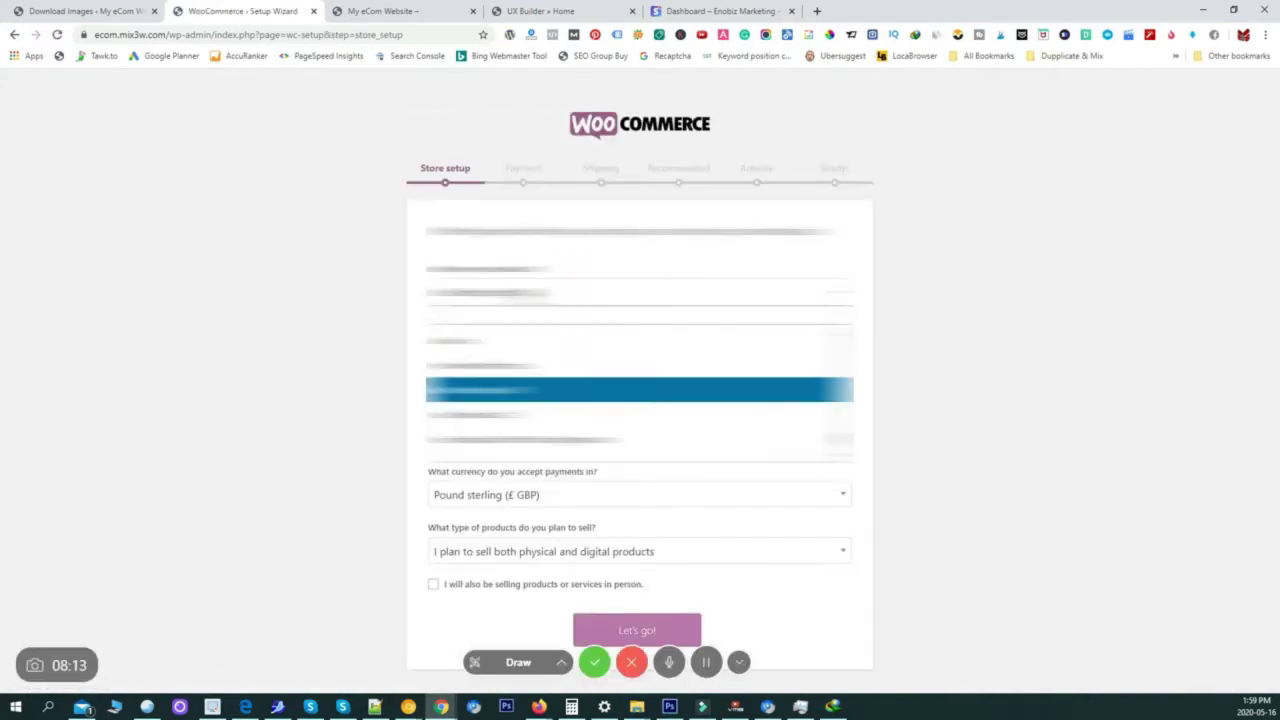
pyautogui.click(504, 418)
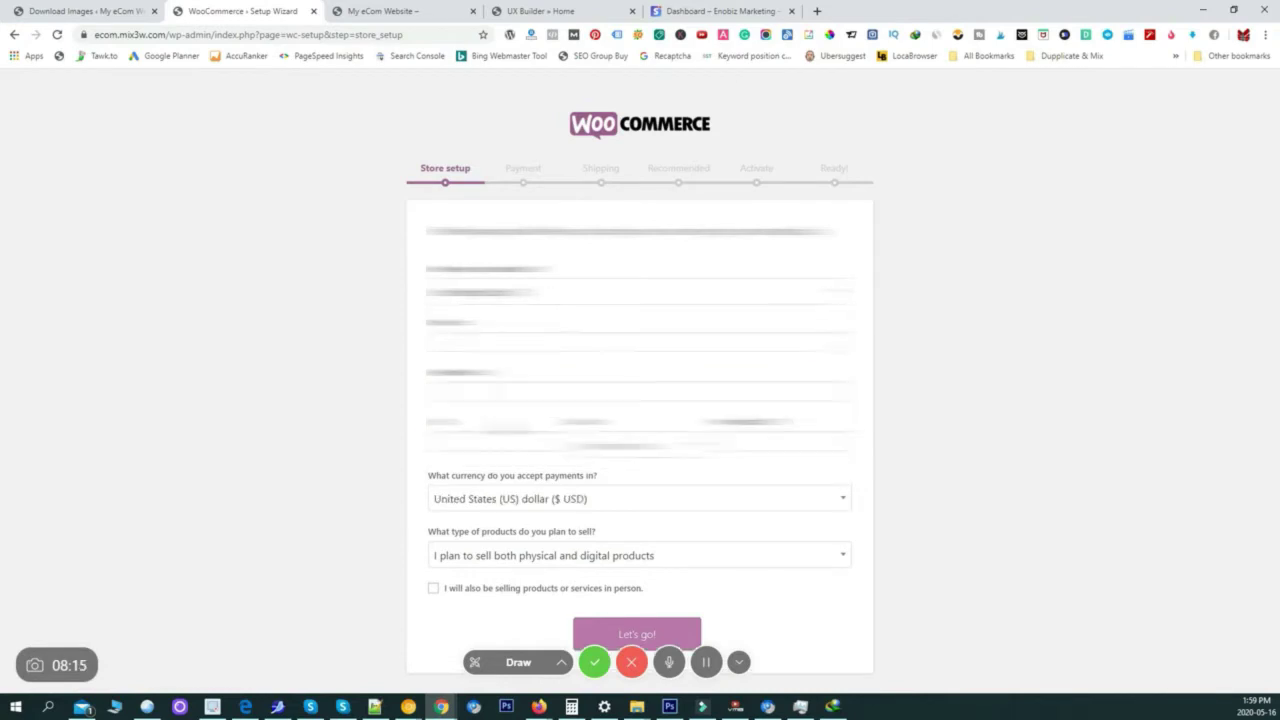
pyautogui.click(500, 344)
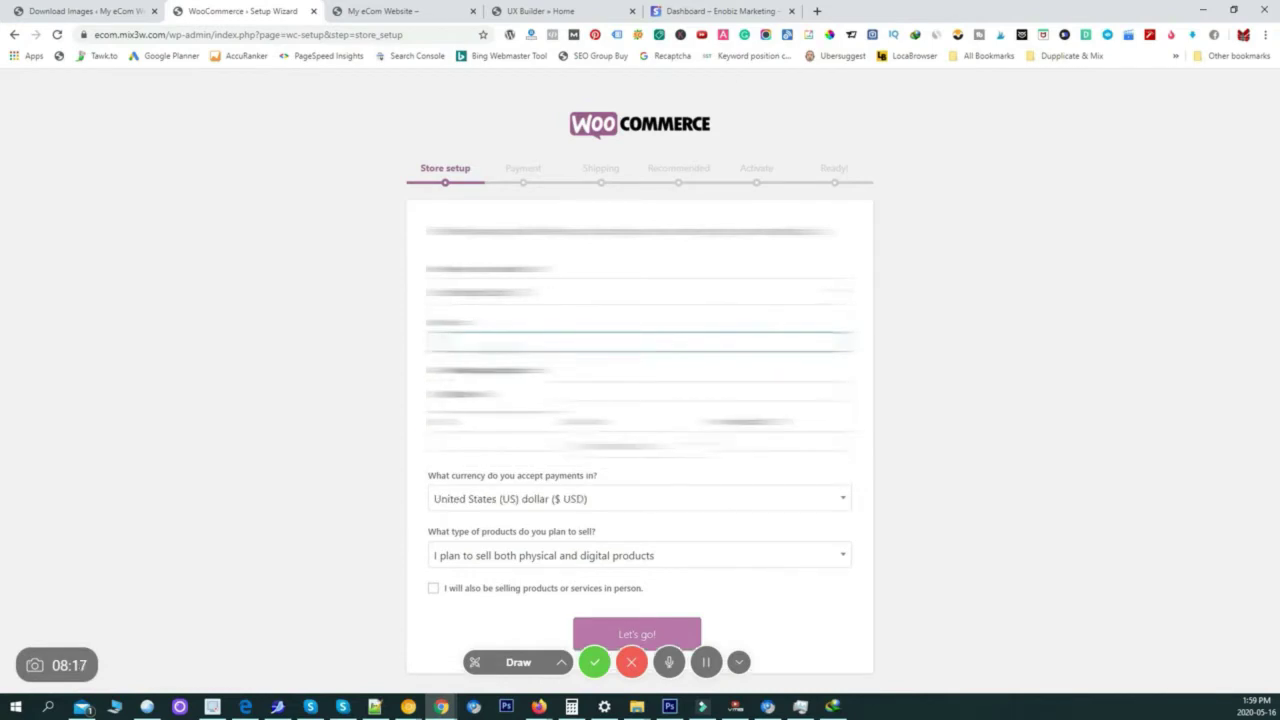
pyautogui.click(484, 371)
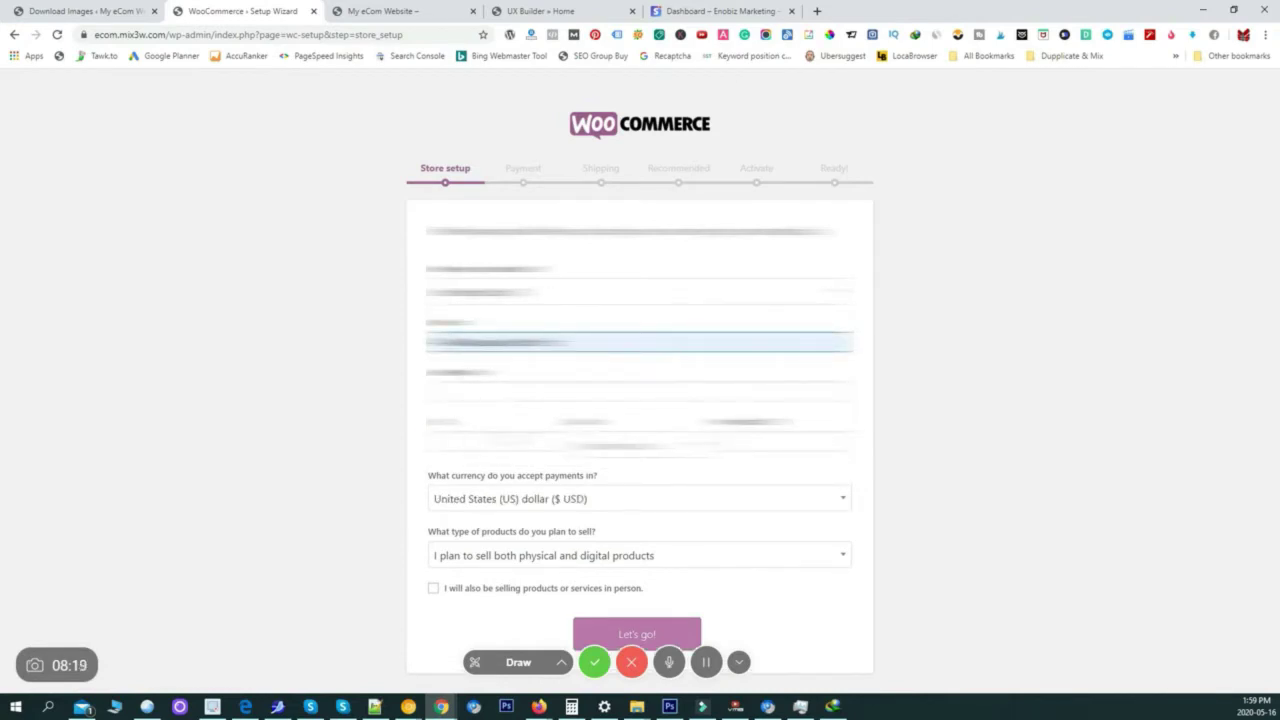
pyautogui.click(760, 441)
pyautogui.click(740, 494)
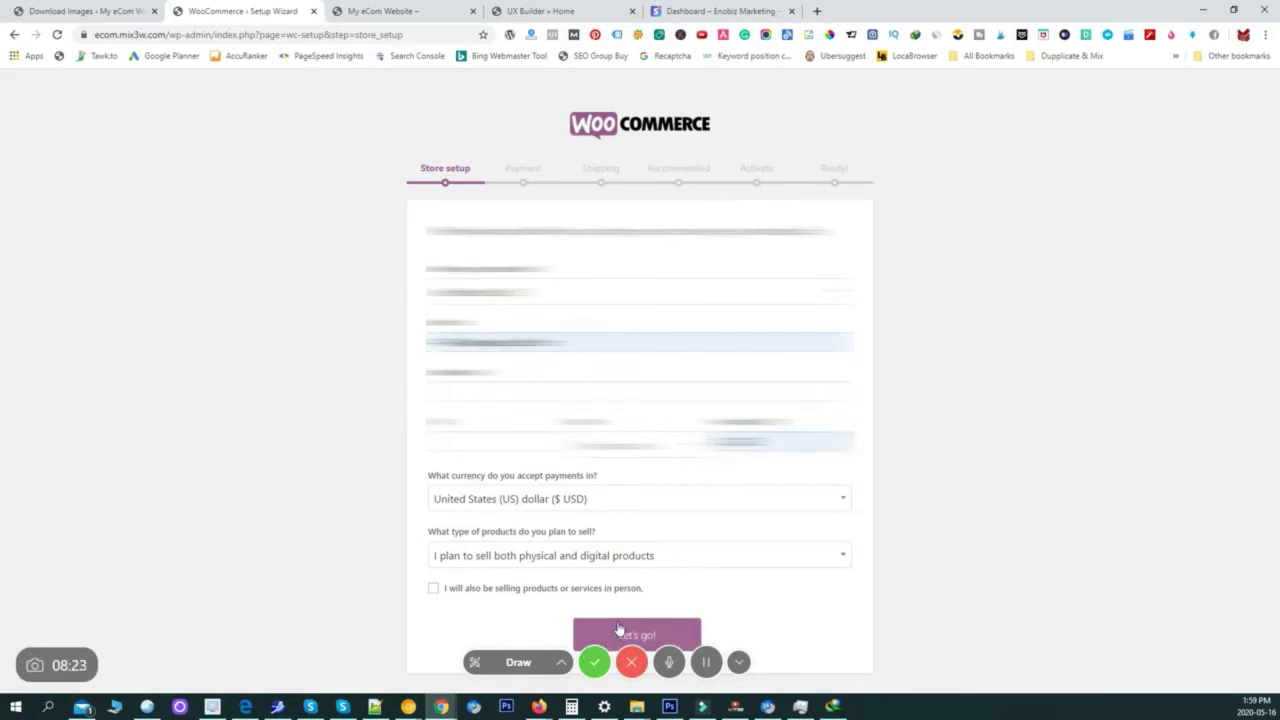
# Set the product type to "I plan to sell digital products" and fill in the store's city
pyautogui.click(602, 563)
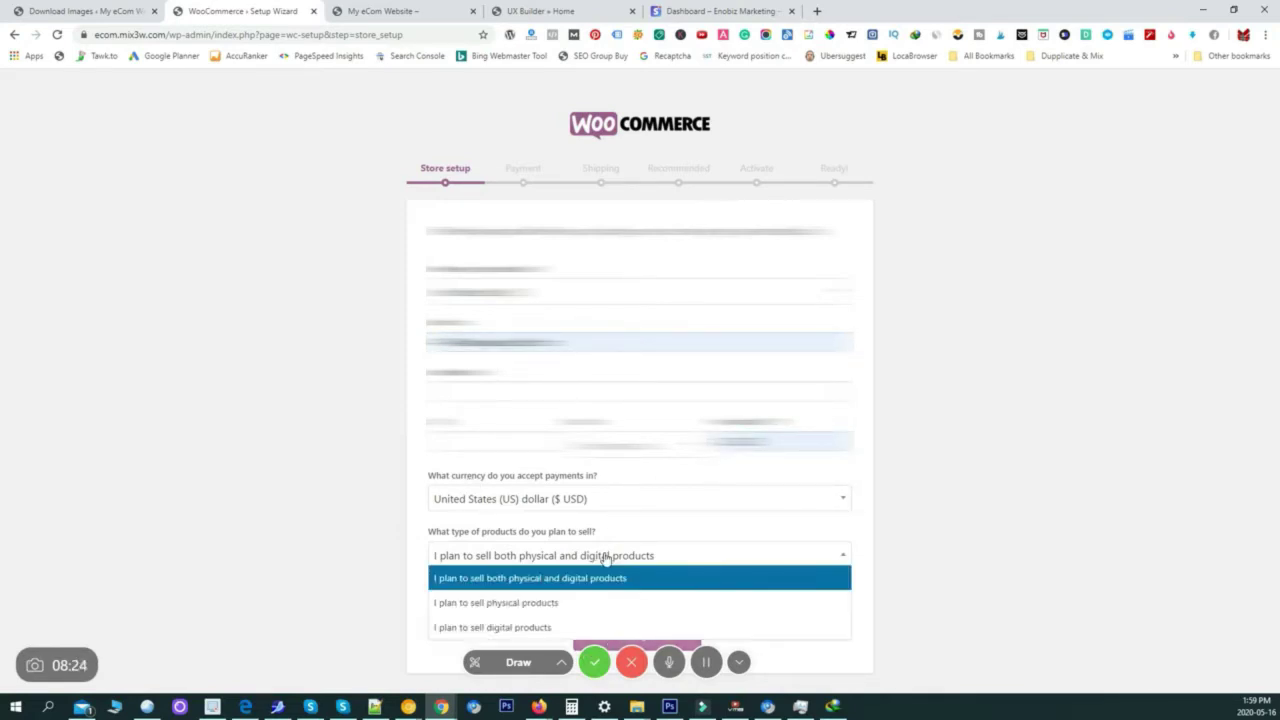
pyautogui.click(540, 630)
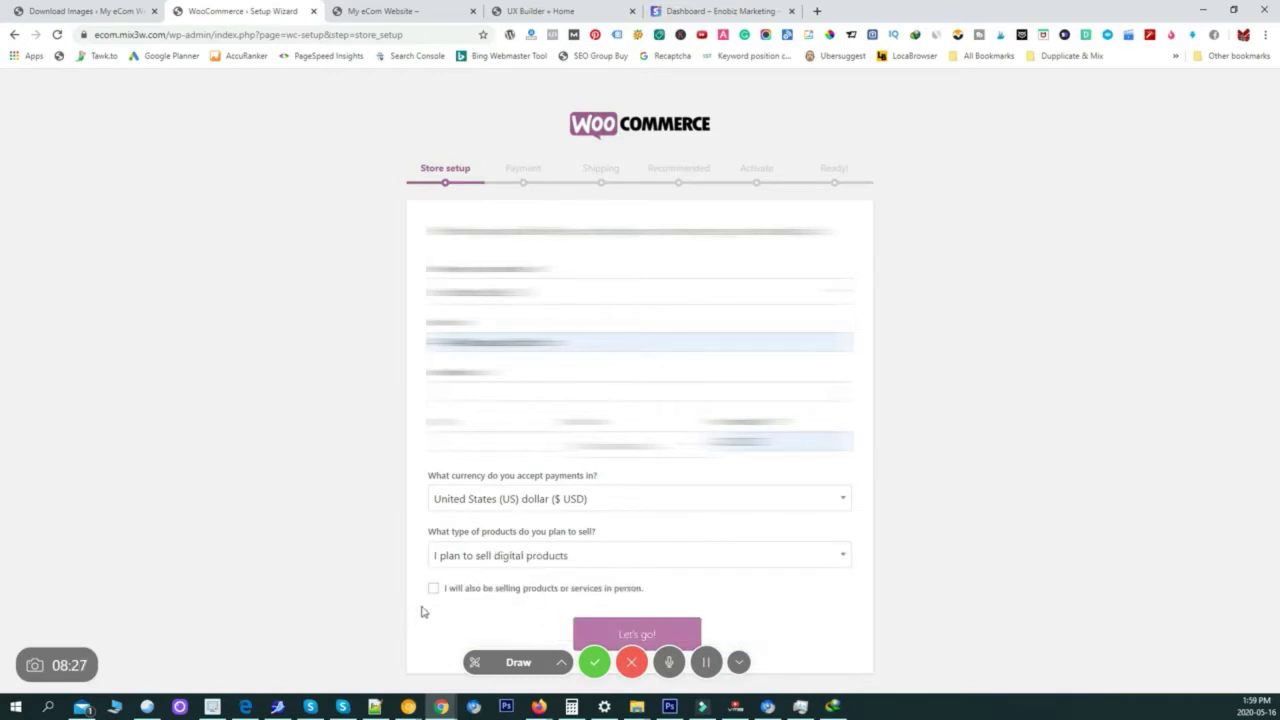
pyautogui.click(651, 636)
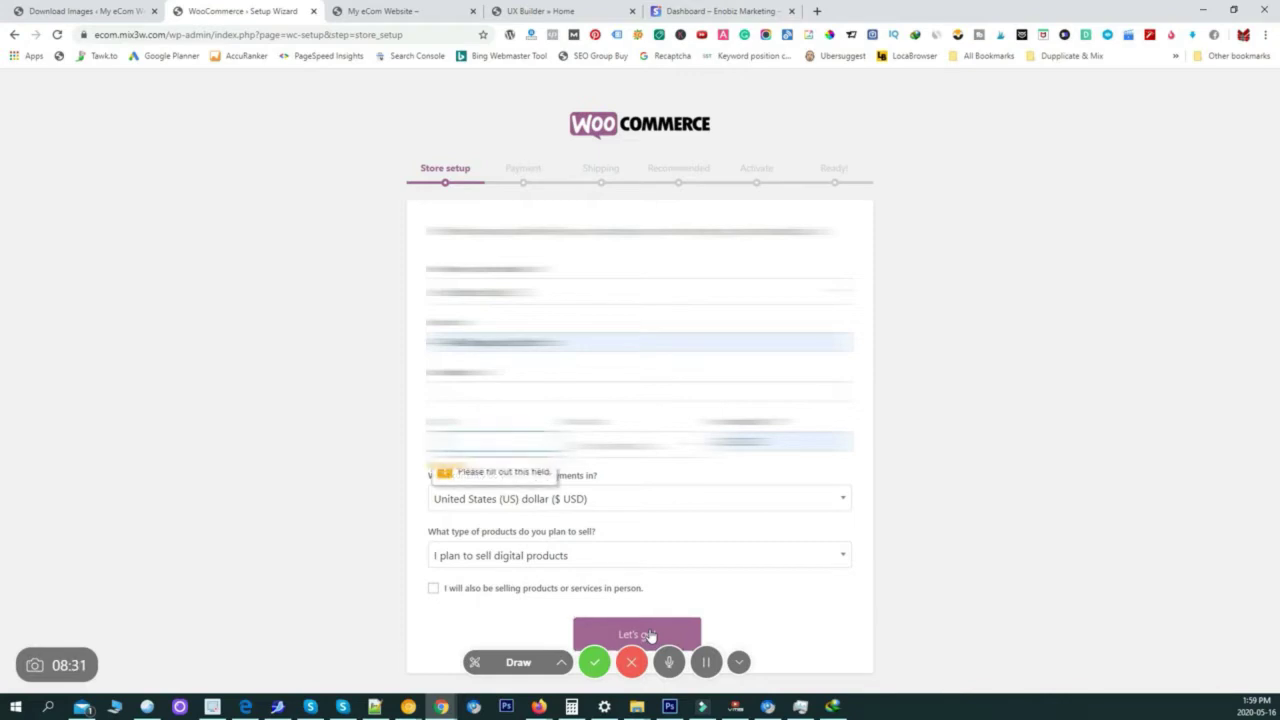
pyautogui.click(467, 441)
pyautogui.click(467, 469)
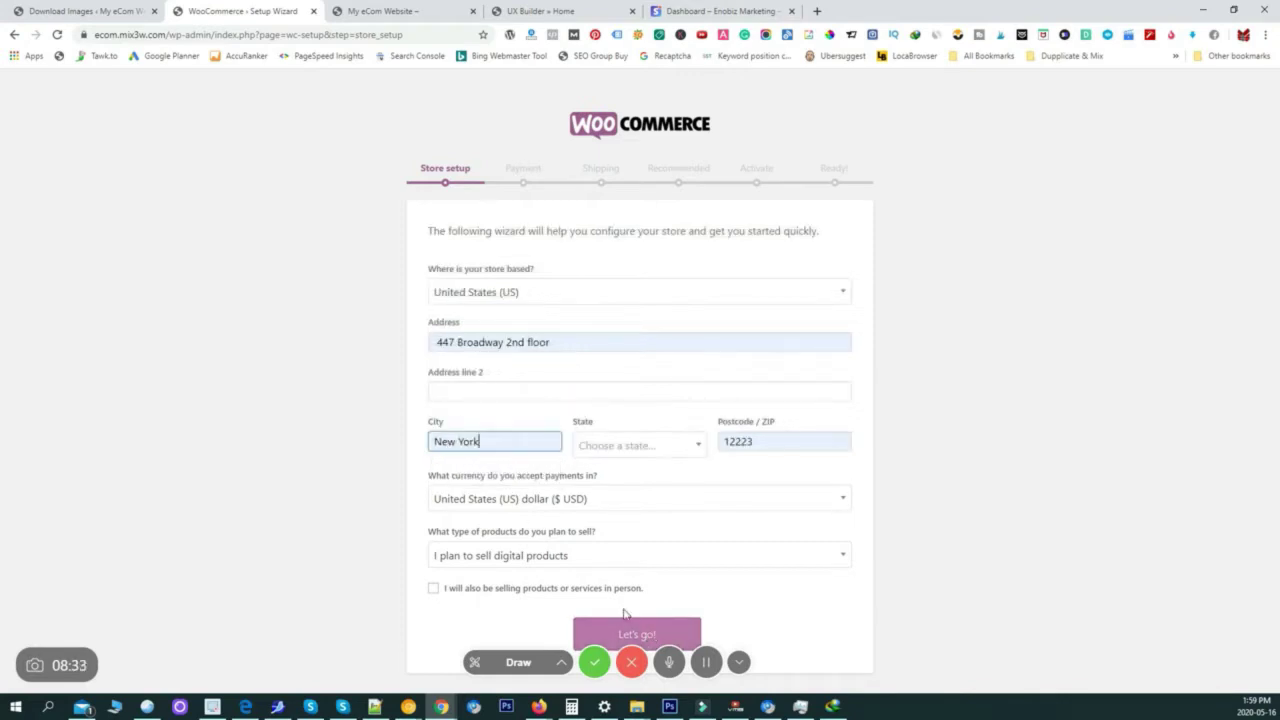
pyautogui.click(630, 633)
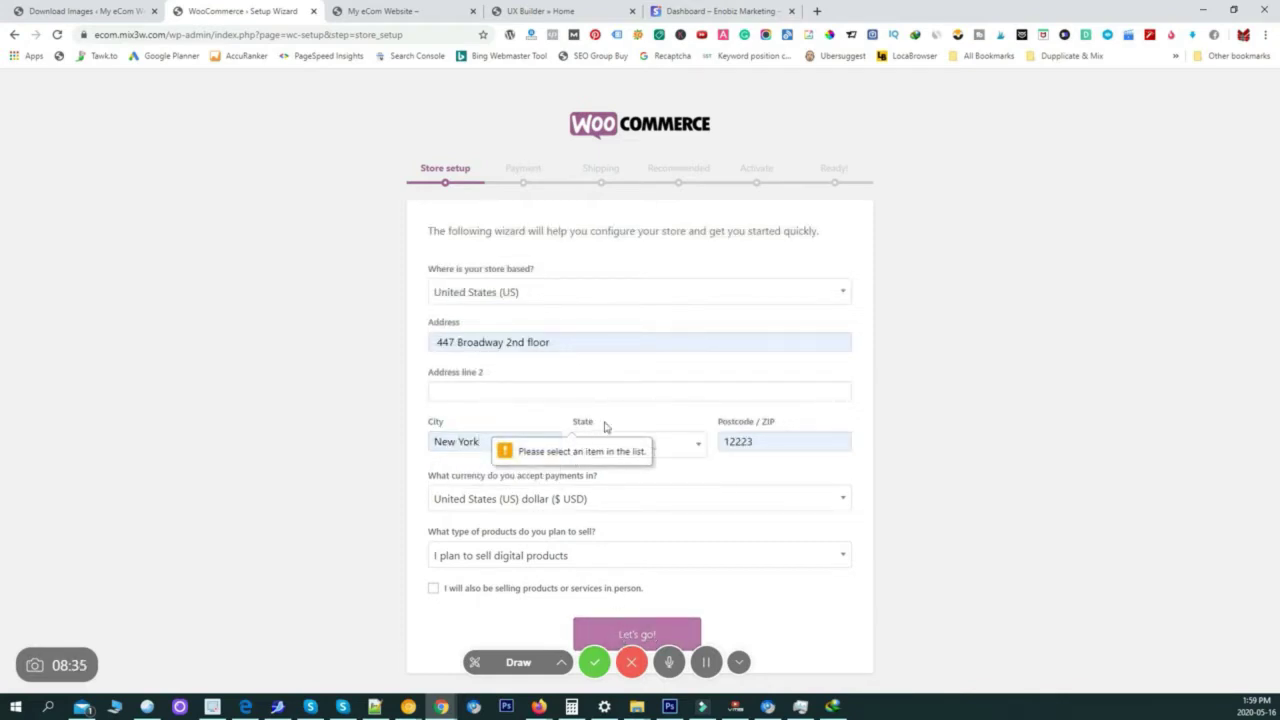
# Choose New York as the store's state and submit the store setup form
pyautogui.click(656, 444)
pyautogui.write('n')
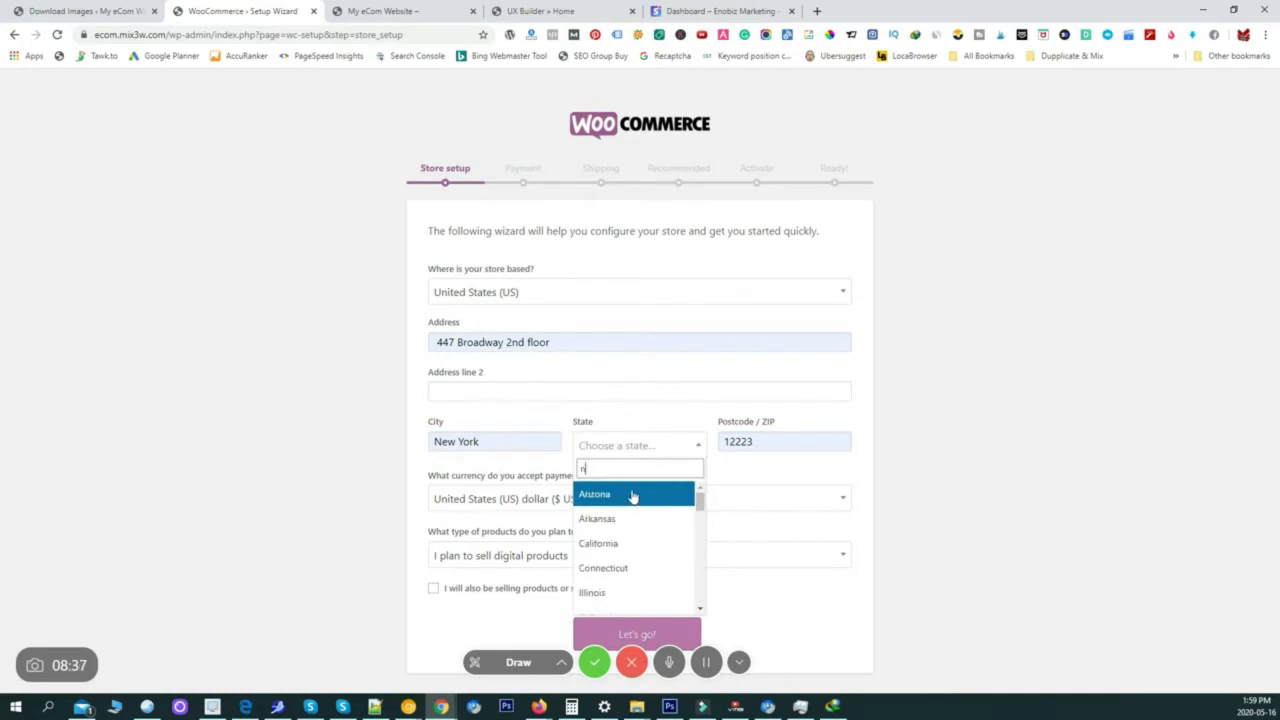
pyautogui.write('ew')
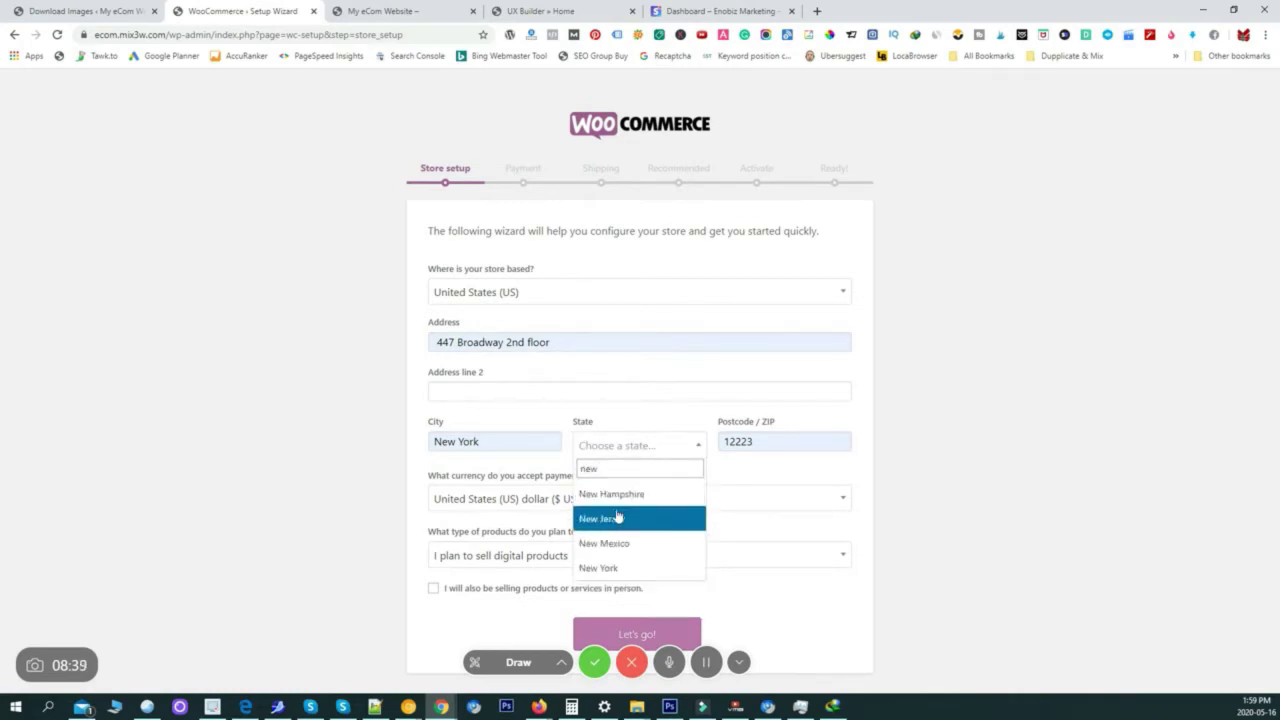
pyautogui.click(610, 568)
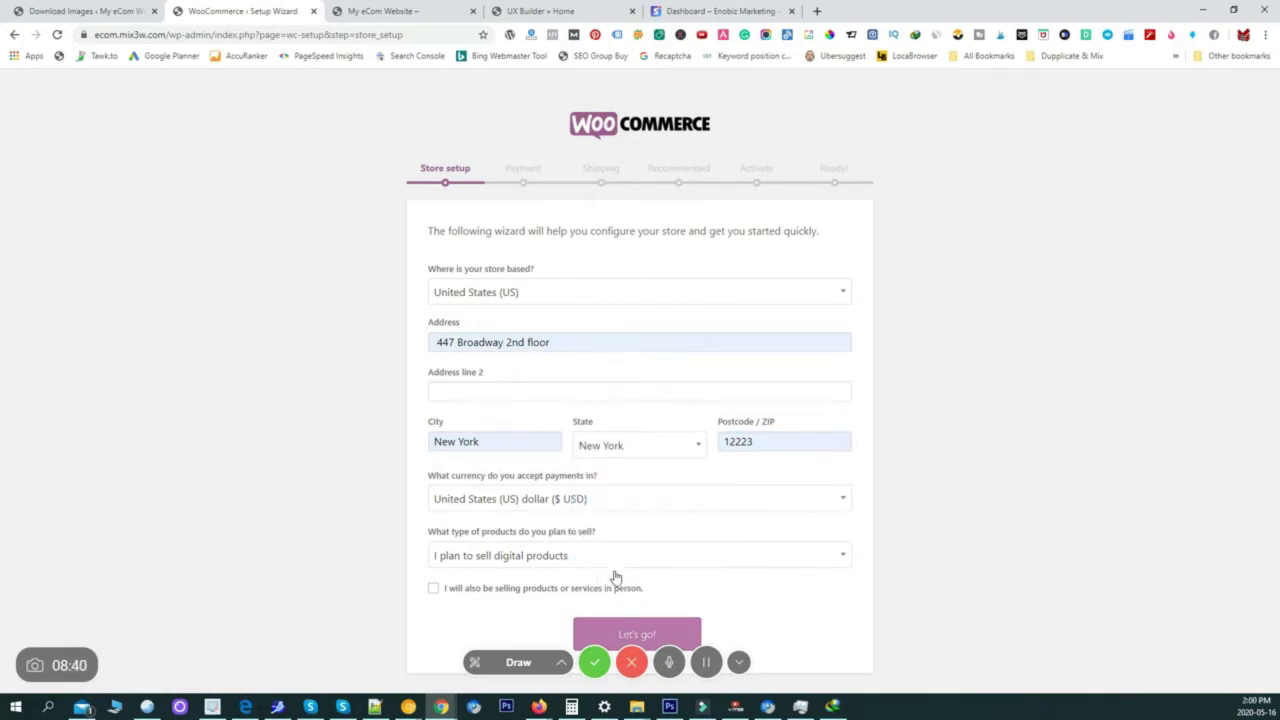
pyautogui.click(625, 634)
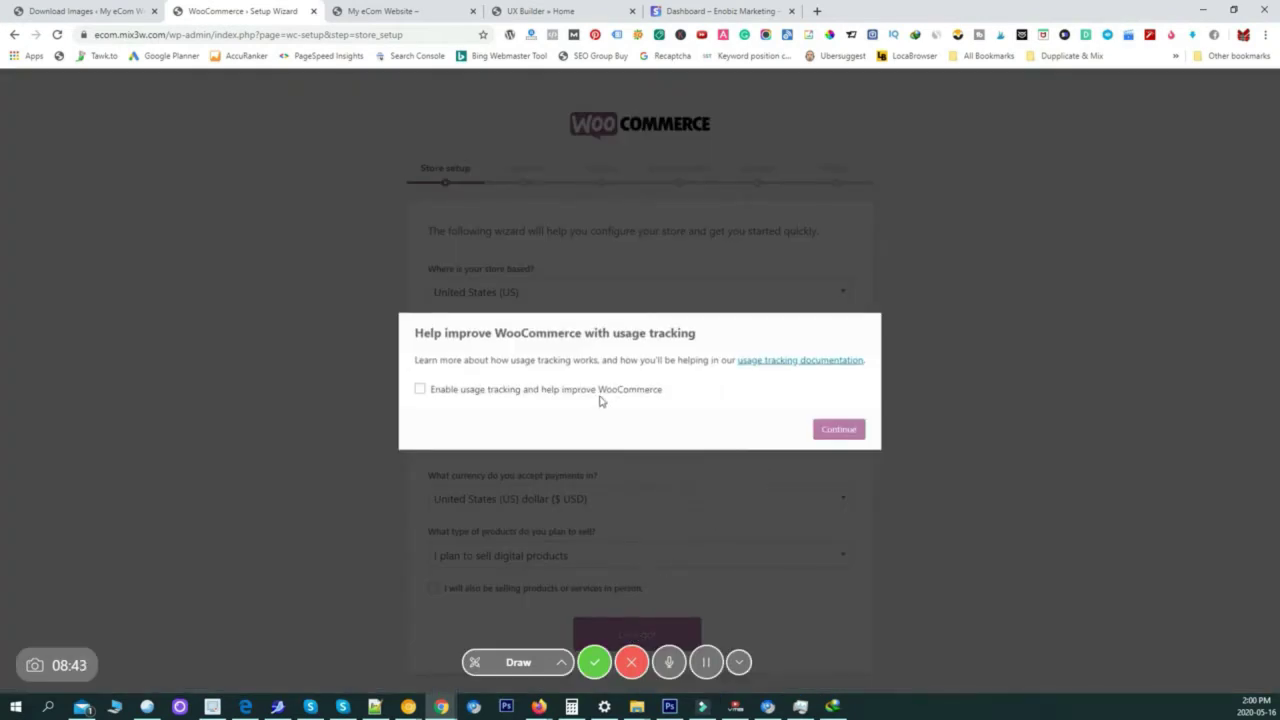
# Continue without enabling usage tracking, then enable PayPal alongside Stripe and submit the payment setup
pyautogui.click(835, 432)
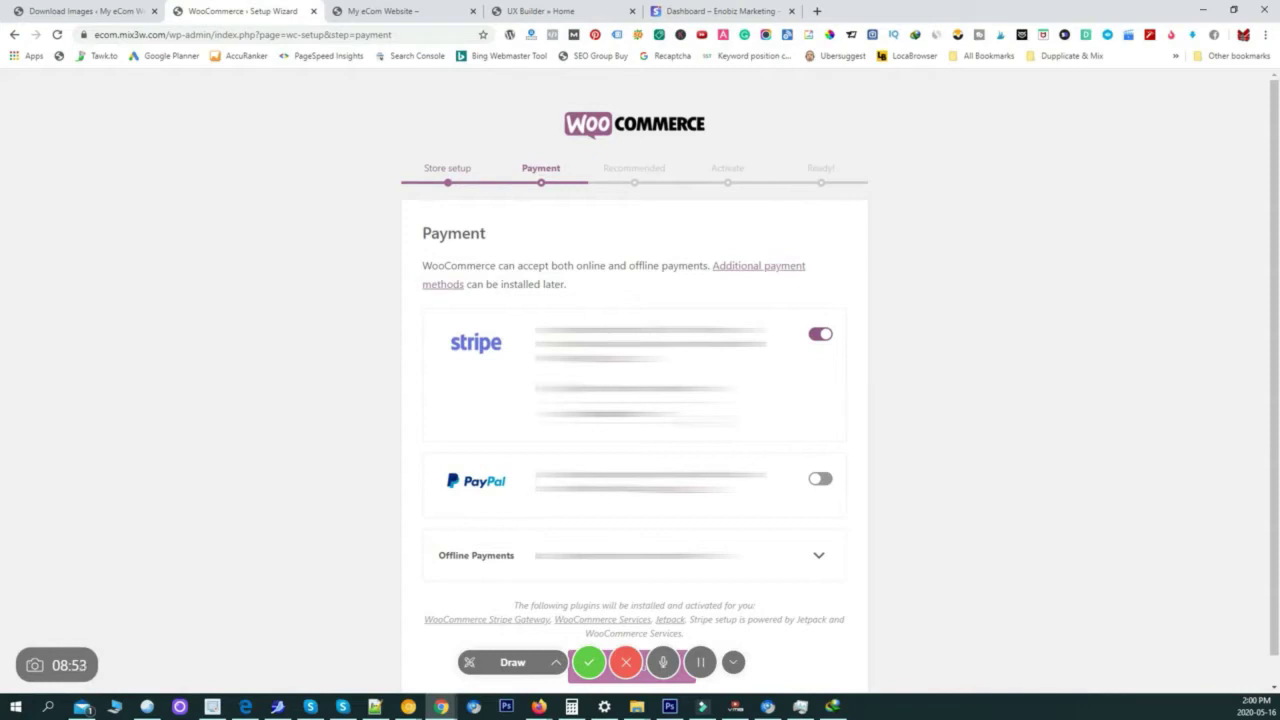
pyautogui.click(820, 478)
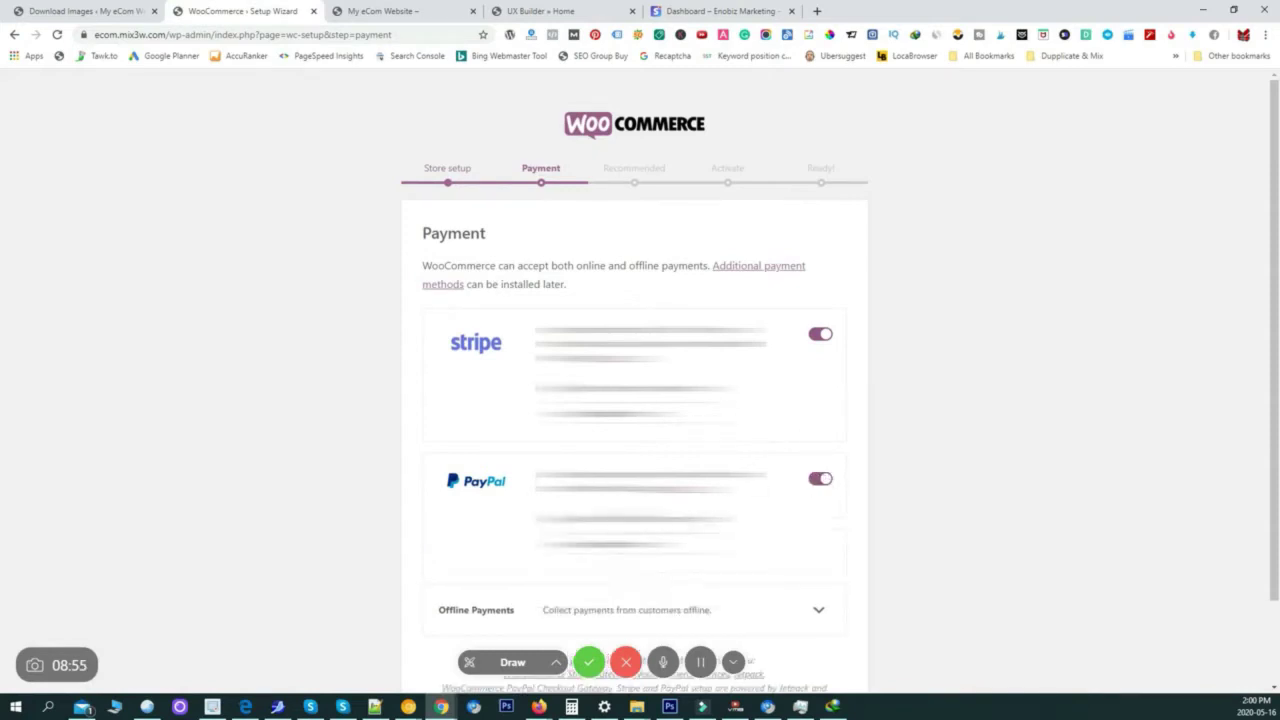
pyautogui.scroll(-1, 524, 492)
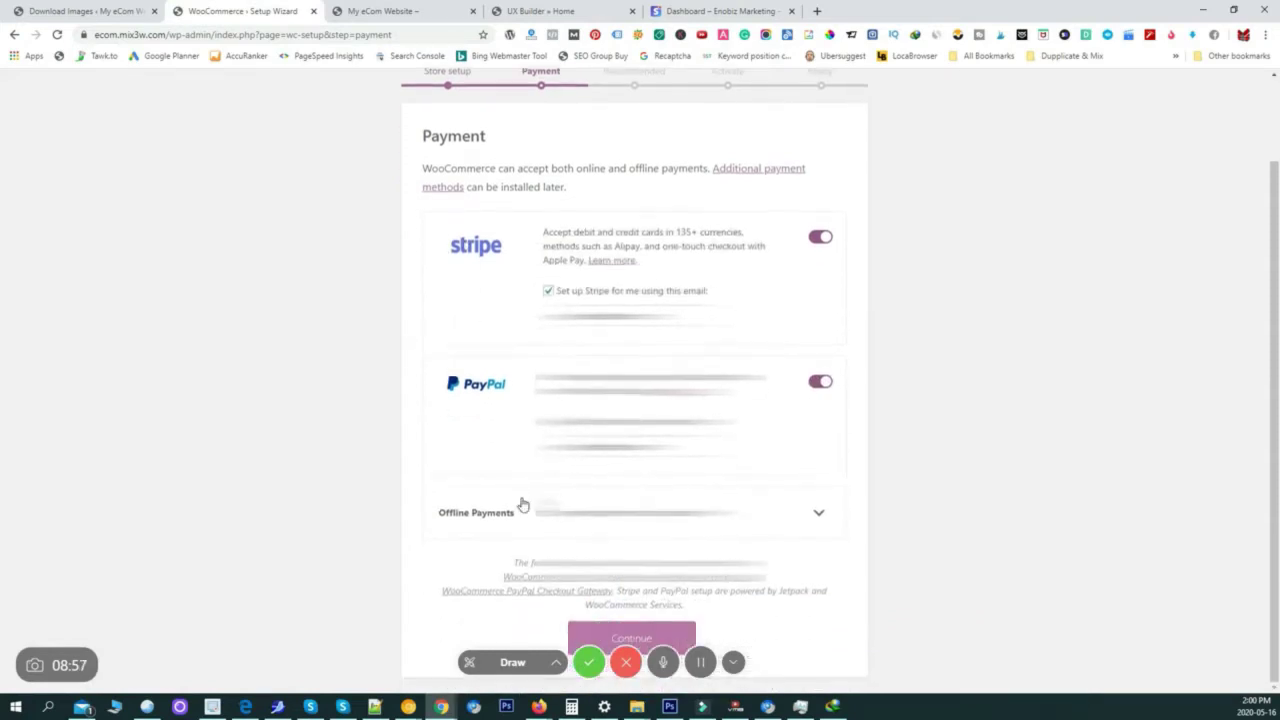
pyautogui.click(590, 662)
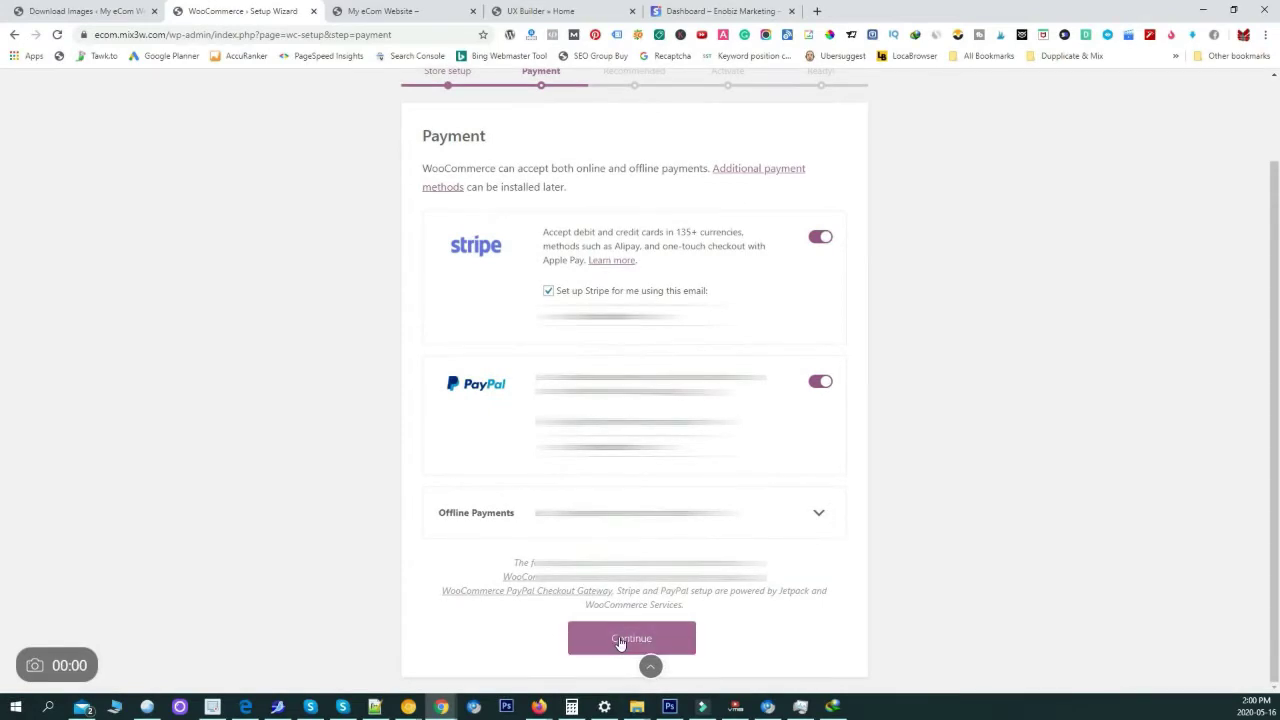
pyautogui.click(621, 640)
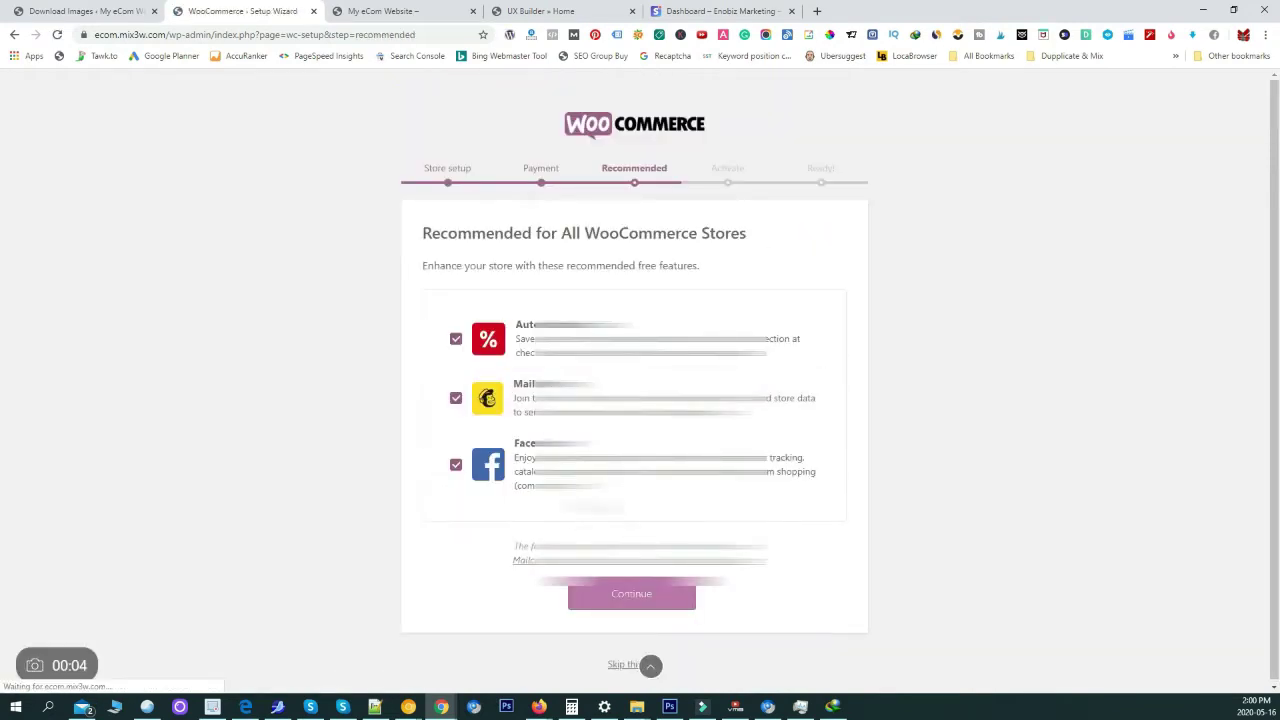
# Skip the recommended store features and the Jetpack connection in the WooCommerce setup wizard
pyautogui.click(621, 666)
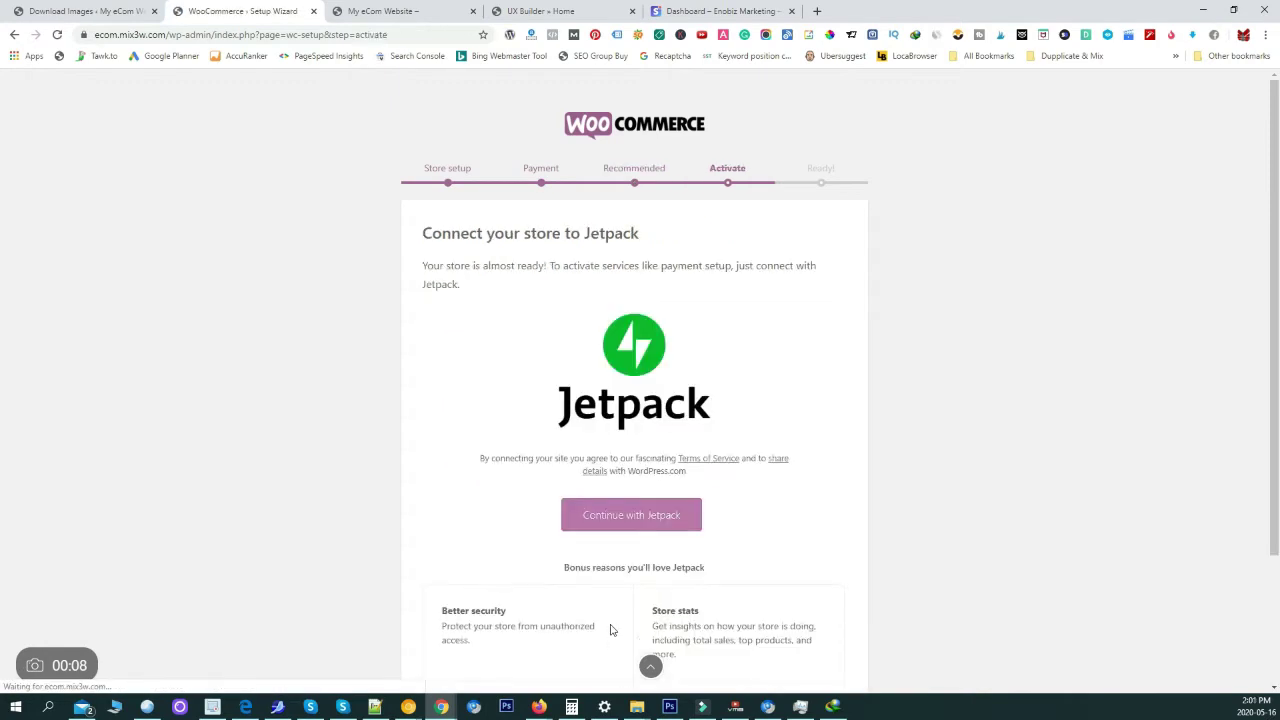
pyautogui.scroll(-3, 646, 548)
pyautogui.click(613, 666)
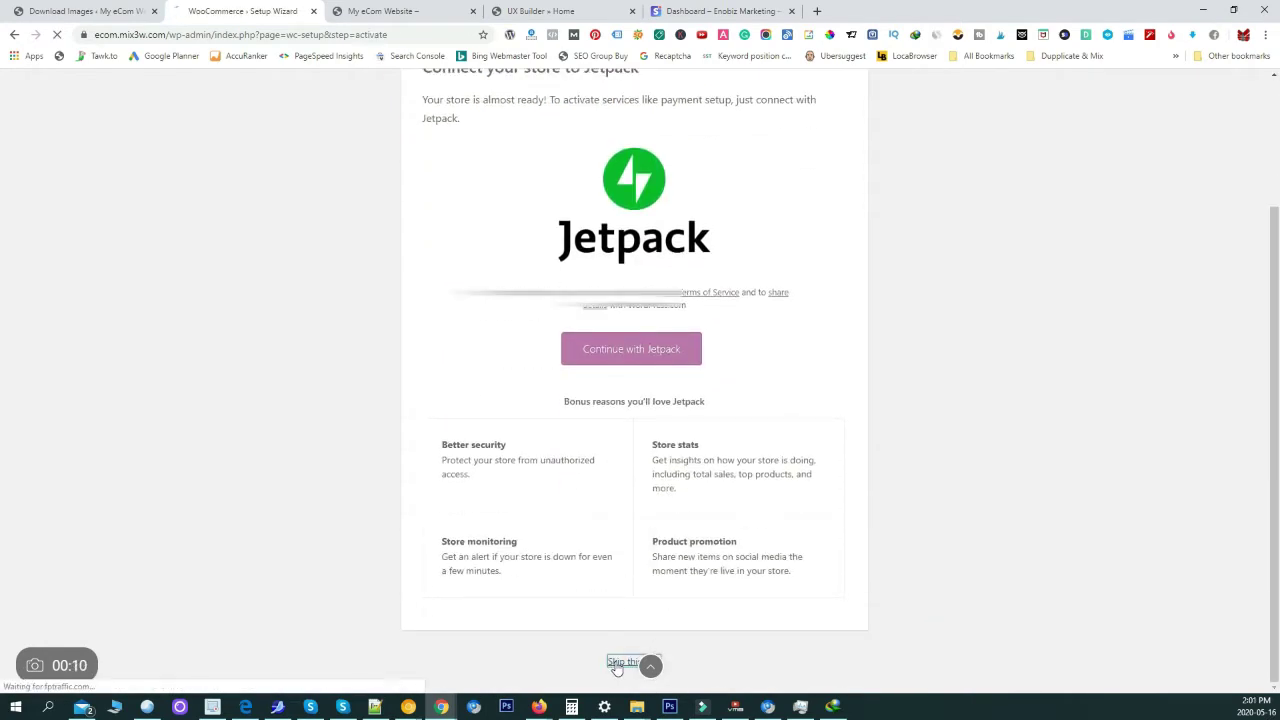
# View the WooCommerce getting started documentation from the final setup page, then close it and the setup wizard
pyautogui.scroll(-1, 581, 459)
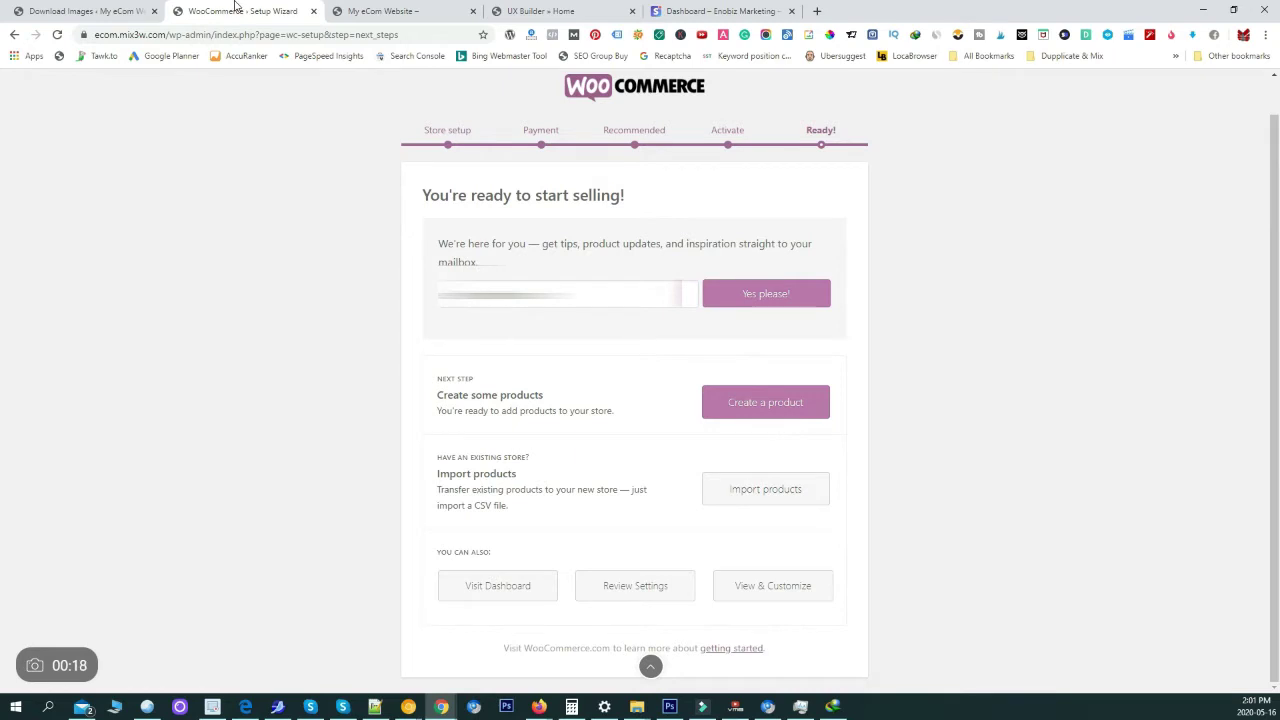
pyautogui.scroll(1, 734, 273)
pyautogui.scroll(-1, 735, 285)
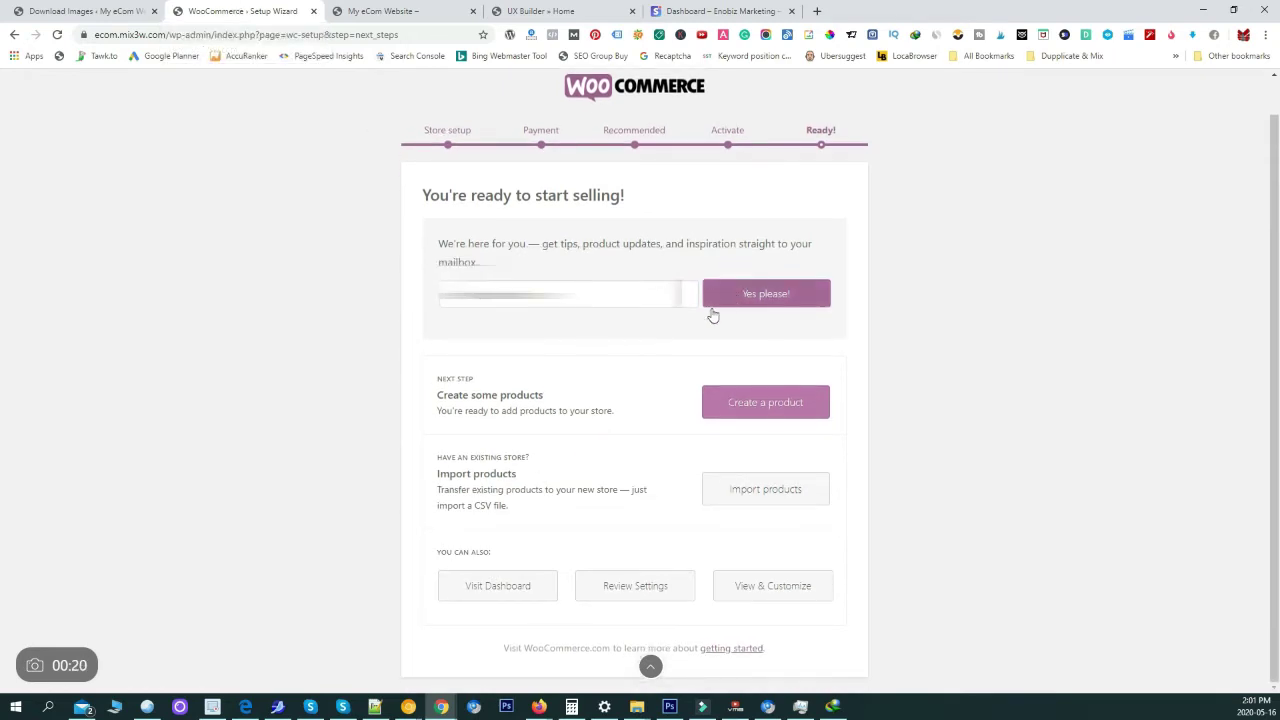
pyautogui.click(731, 649)
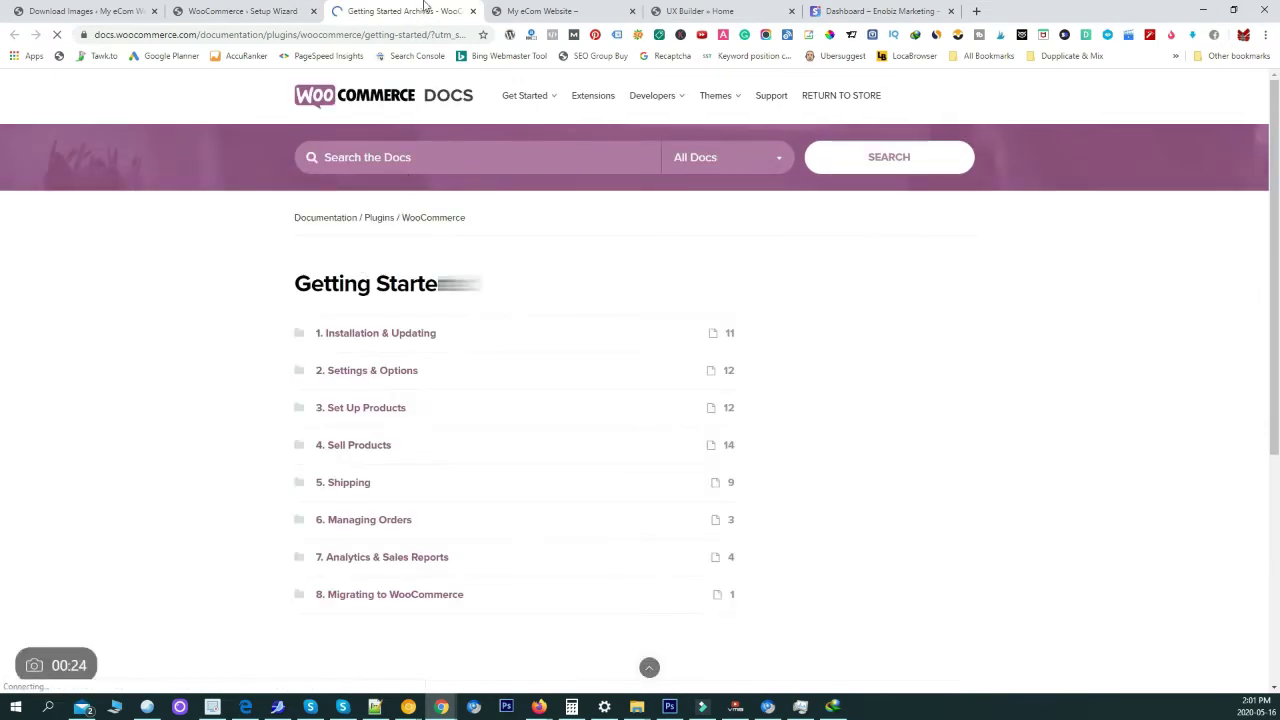
pyautogui.middleClick(427, 5)
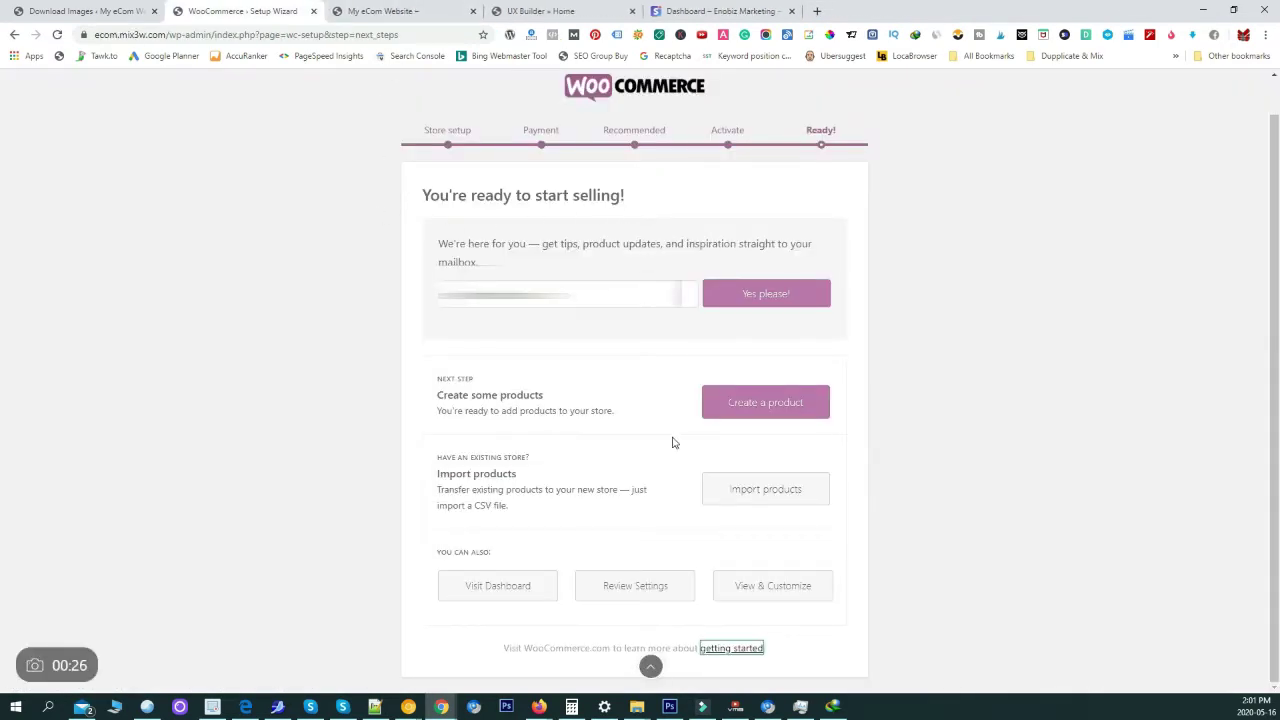
pyautogui.middleClick(272, 12)
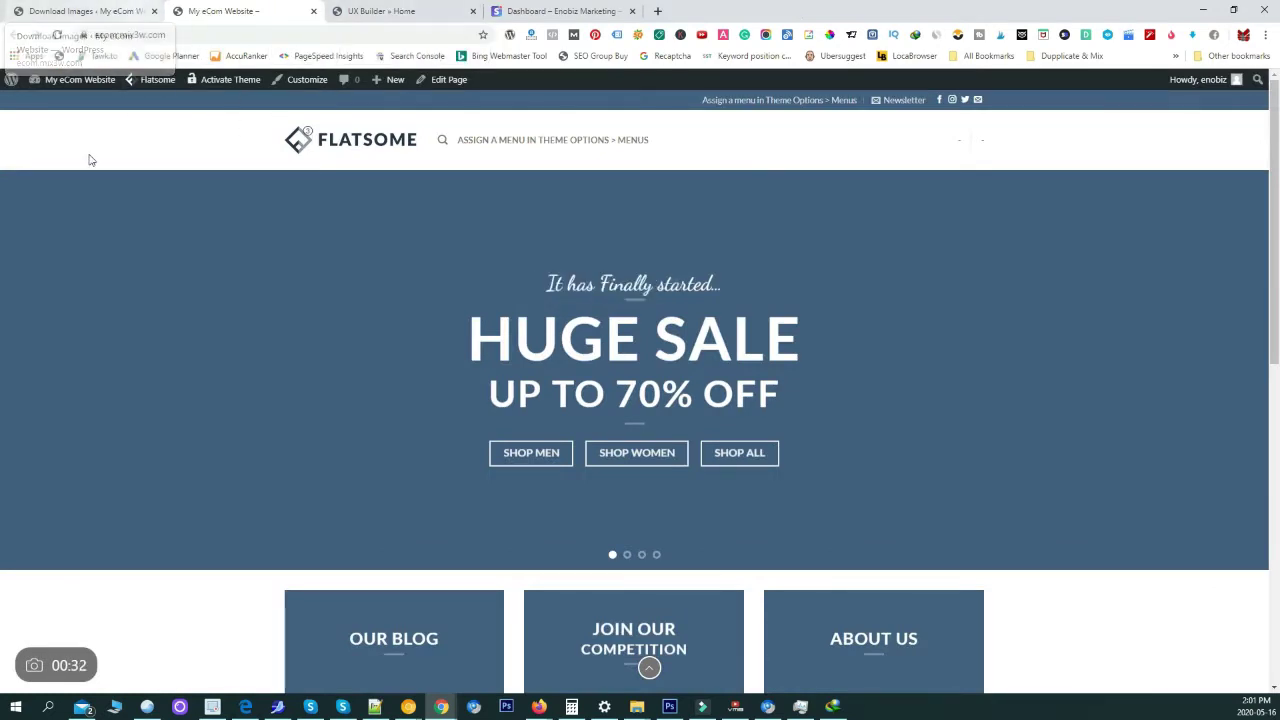
# Open the site's WordPress dashboard in a separate tab and list all its pages
pyautogui.middleClick(72, 102)
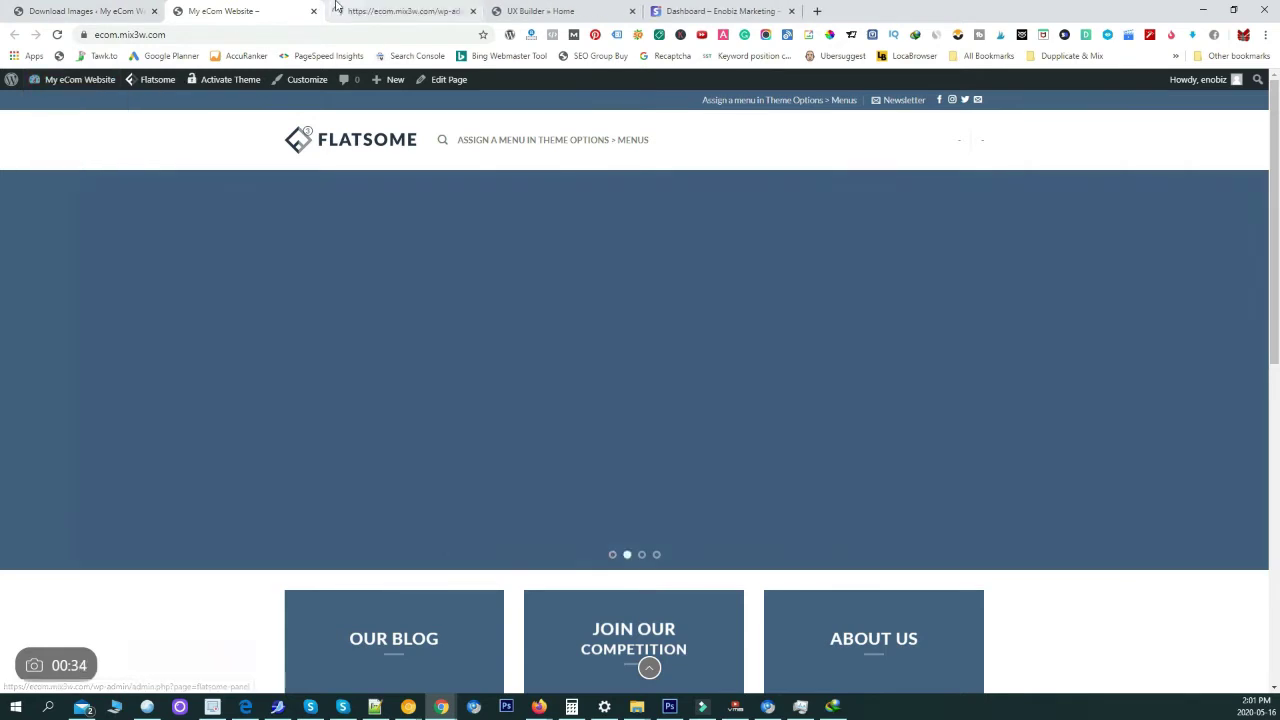
pyautogui.hotkey('ctrl', 'Tab')
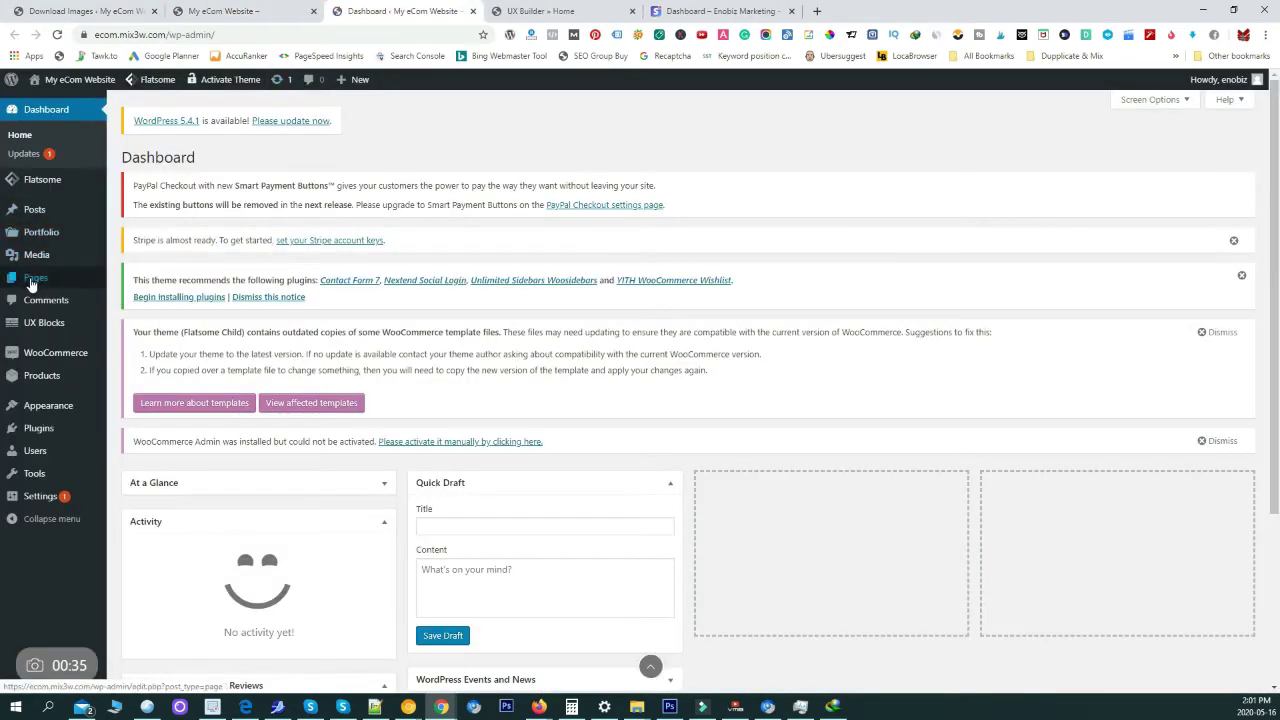
pyautogui.click(32, 279)
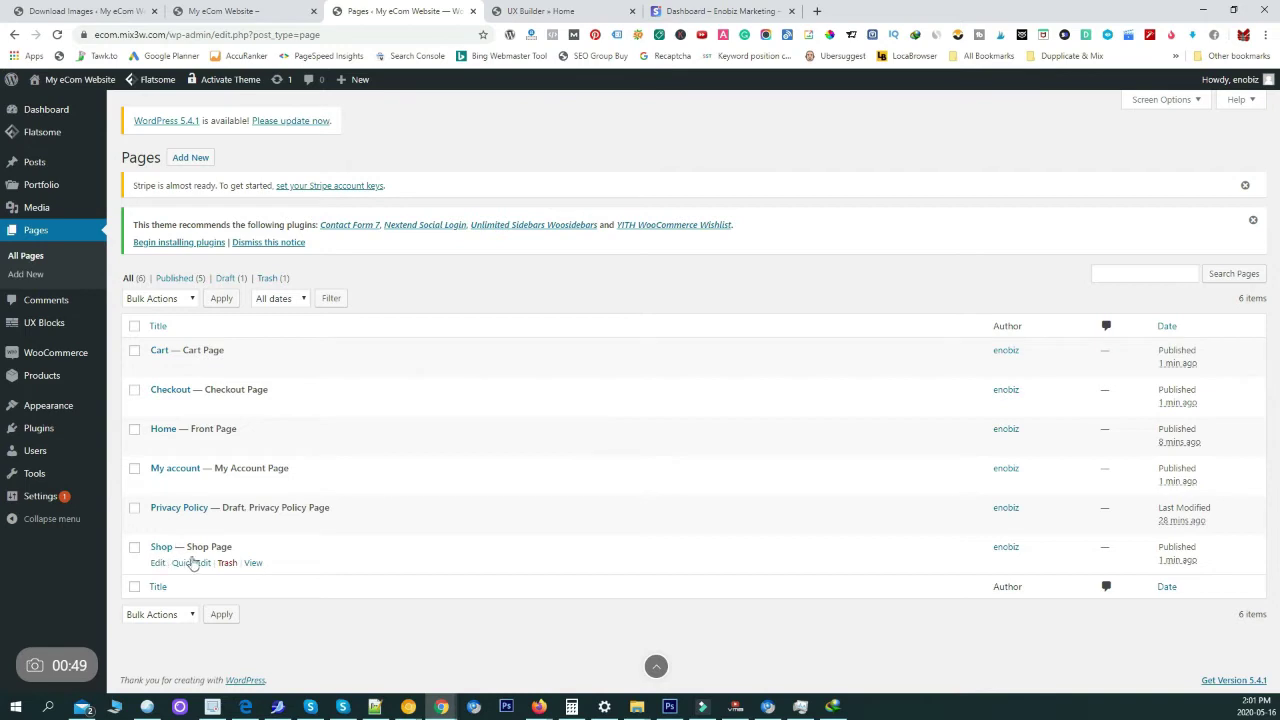
# View the published Shop page in a separate tab, then close it
pyautogui.keyDown('ctrl'); pyautogui.click(253, 562); pyautogui.keyUp('ctrl')
pyautogui.click(537, 11)
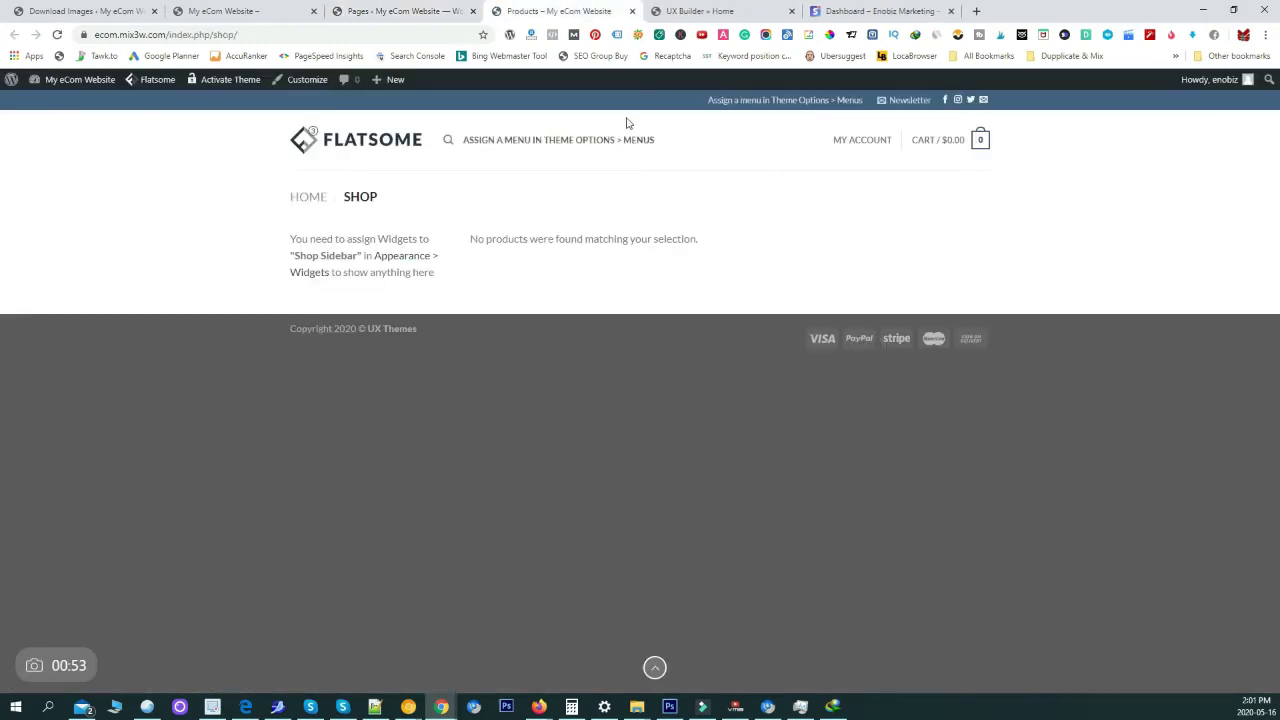
pyautogui.middleClick(565, 5)
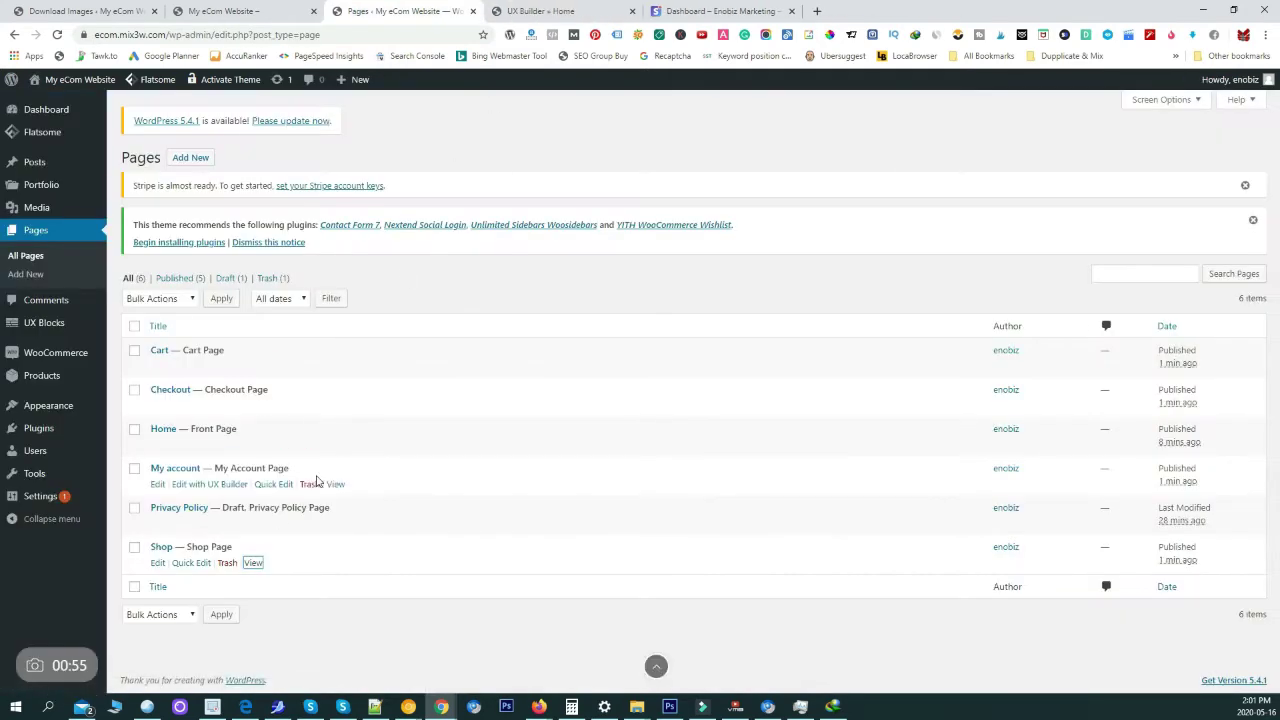
# Copy the Shop page's address into the "Visit our store" button's link on the Home page slider, remove "index.php/" from it, and apply
pyautogui.rightClick(252, 565)
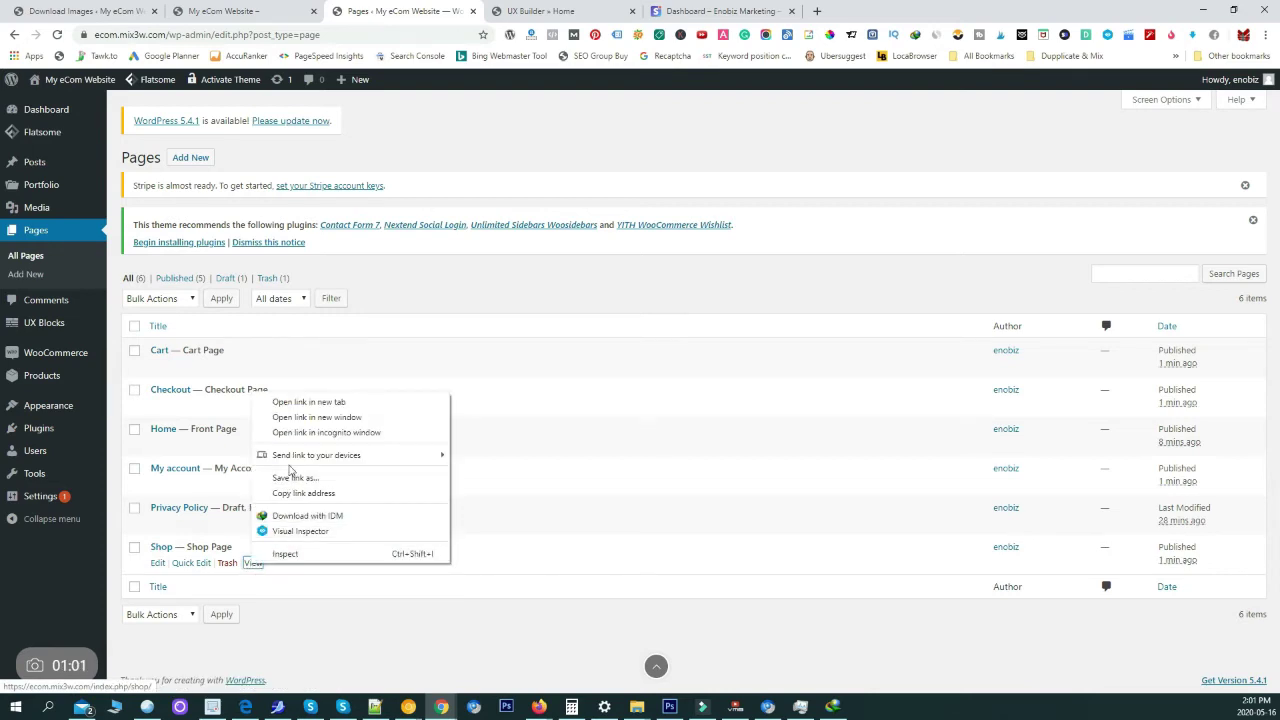
pyautogui.click(296, 493)
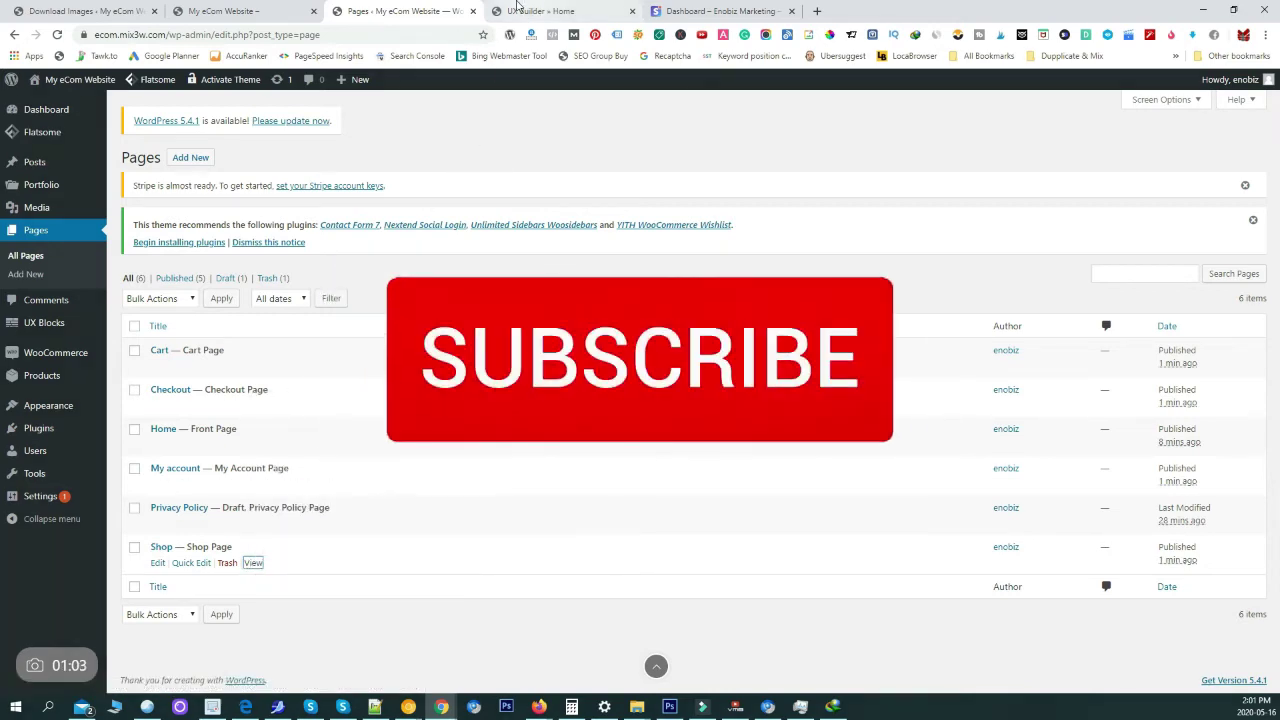
pyautogui.click(268, 8)
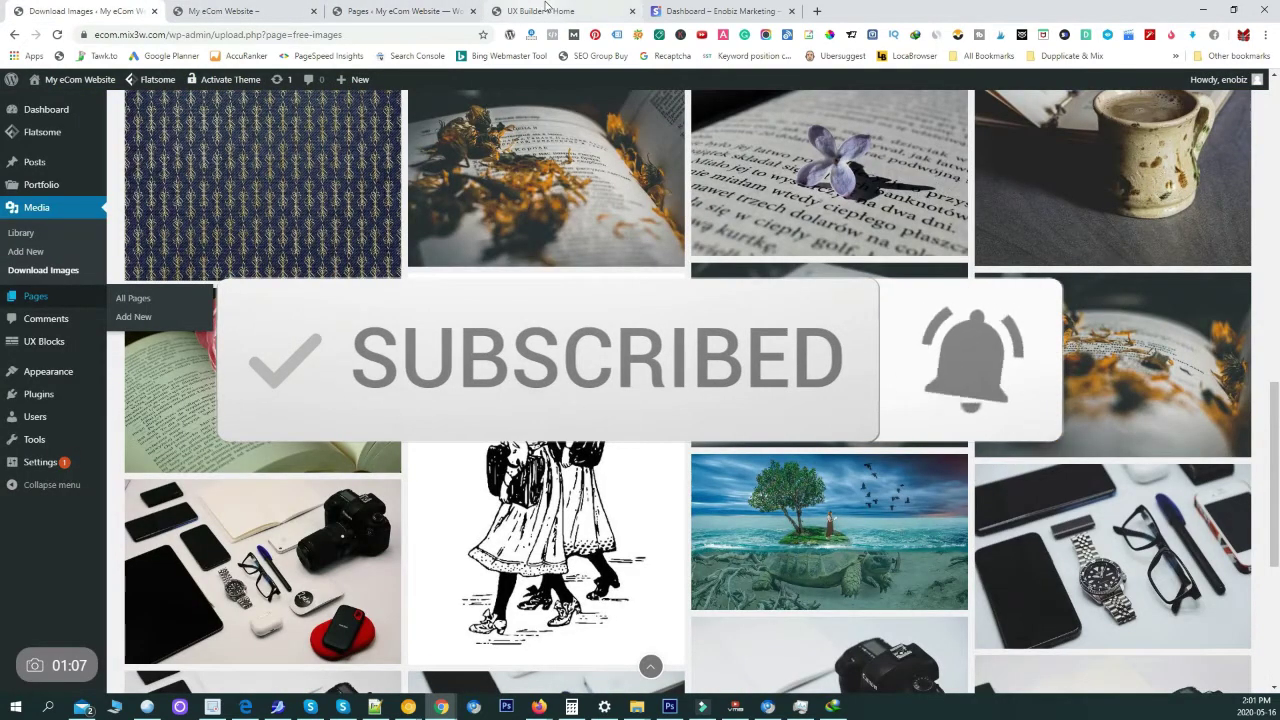
pyautogui.click(545, 10)
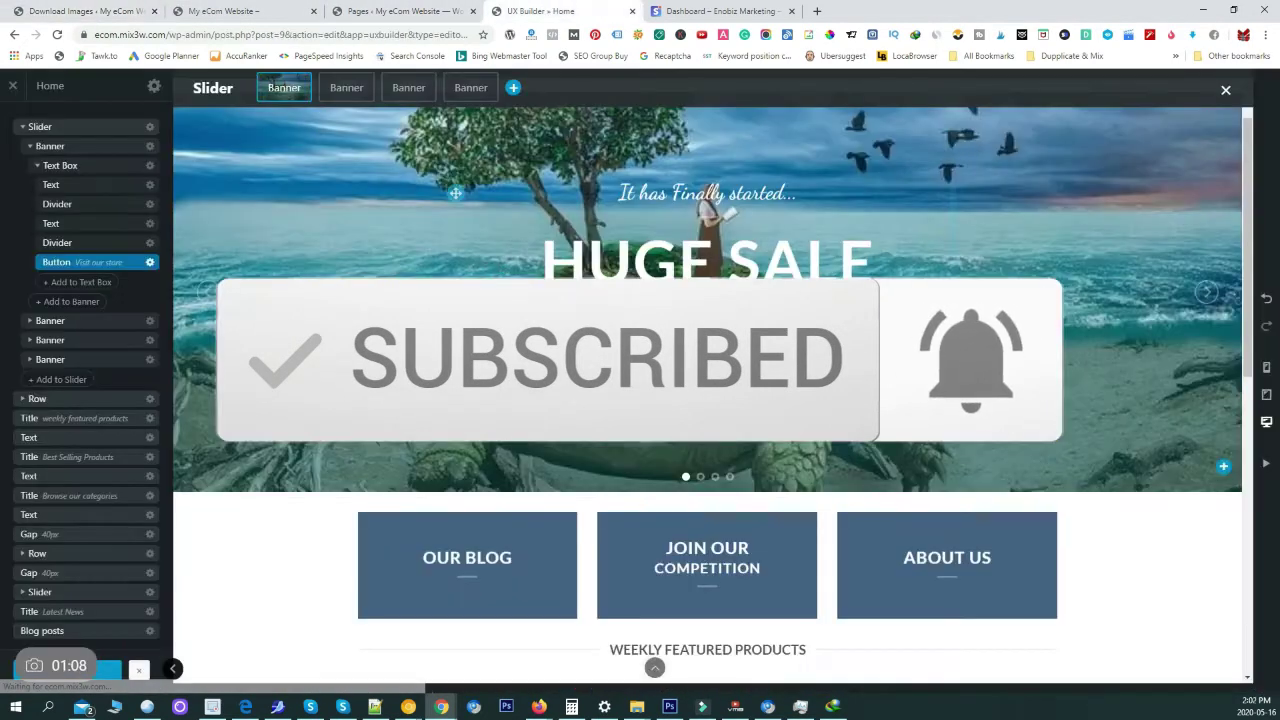
pyautogui.doubleClick(707, 388)
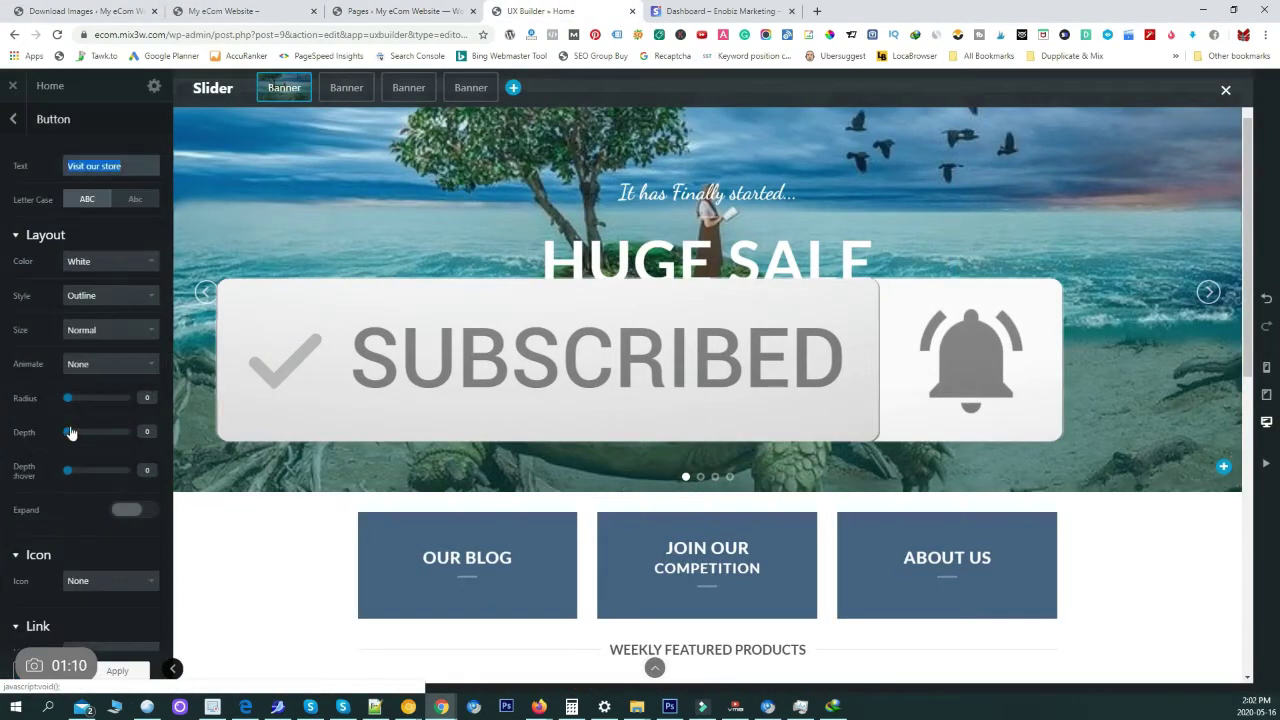
pyautogui.scroll(-3, 106, 283)
pyautogui.click(76, 433)
pyautogui.hotkey('ctrl', 'v')
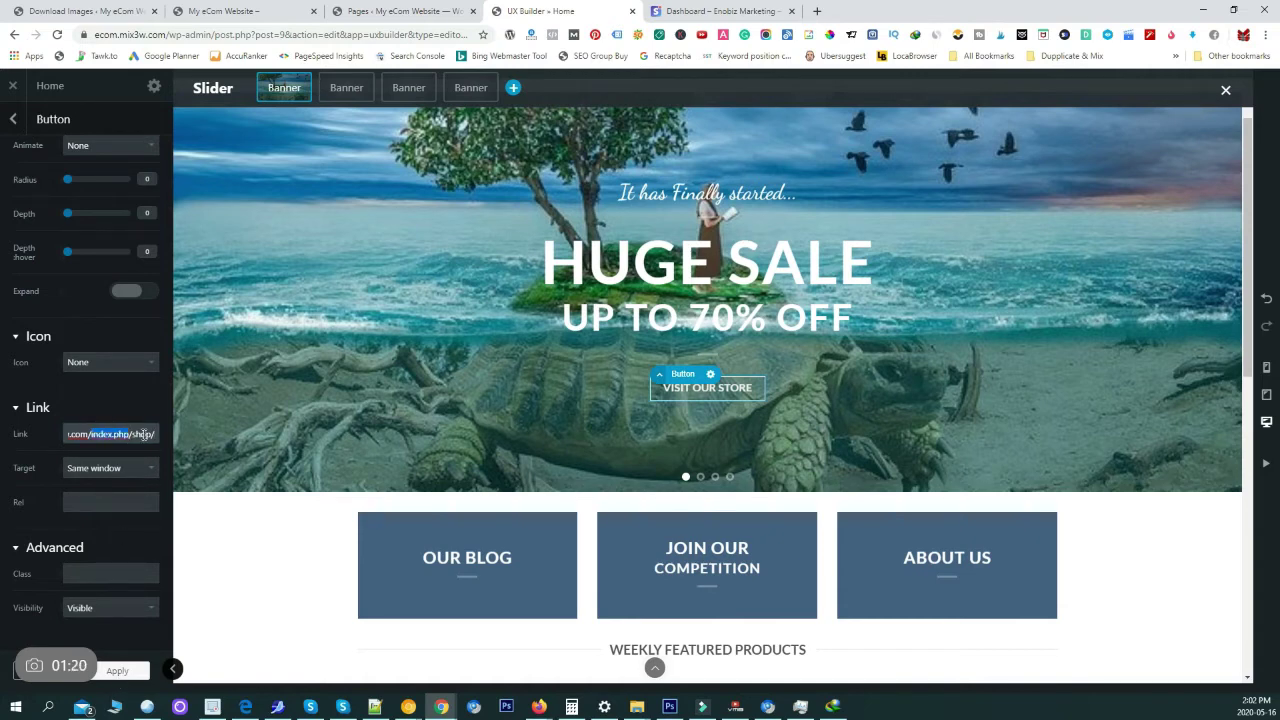
pyautogui.press('BackSpace')
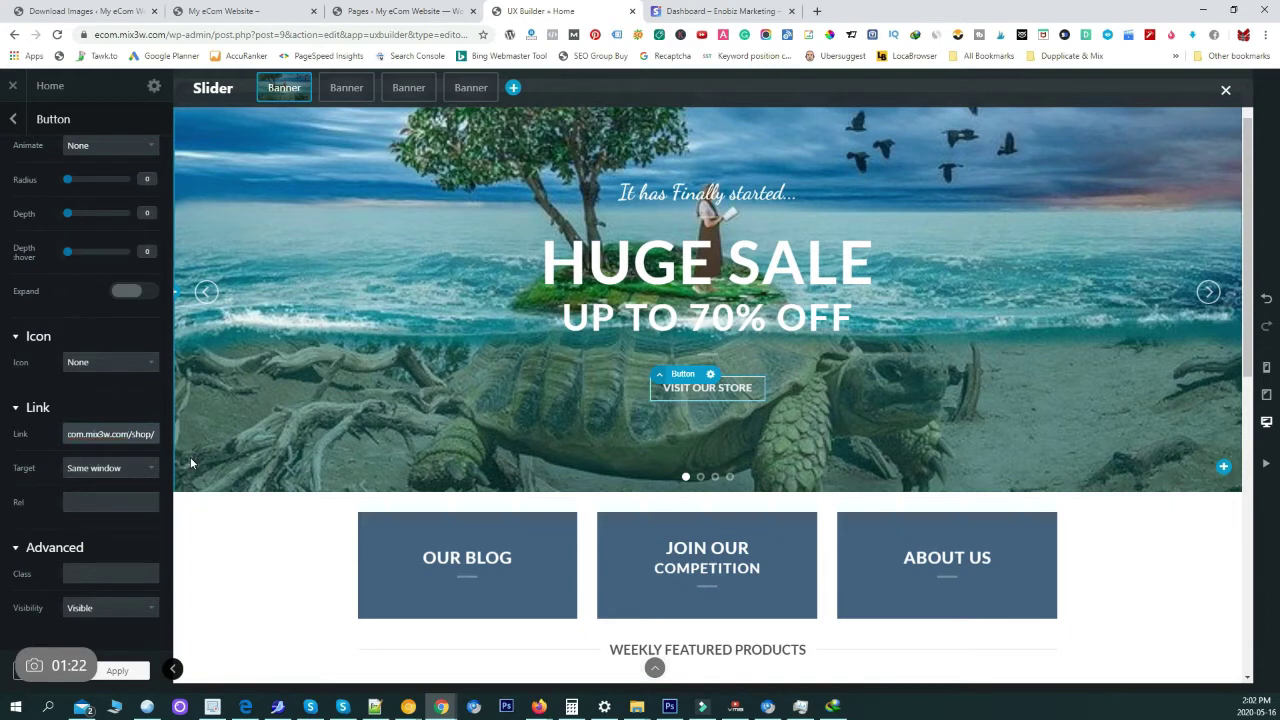
pyautogui.click(121, 674)
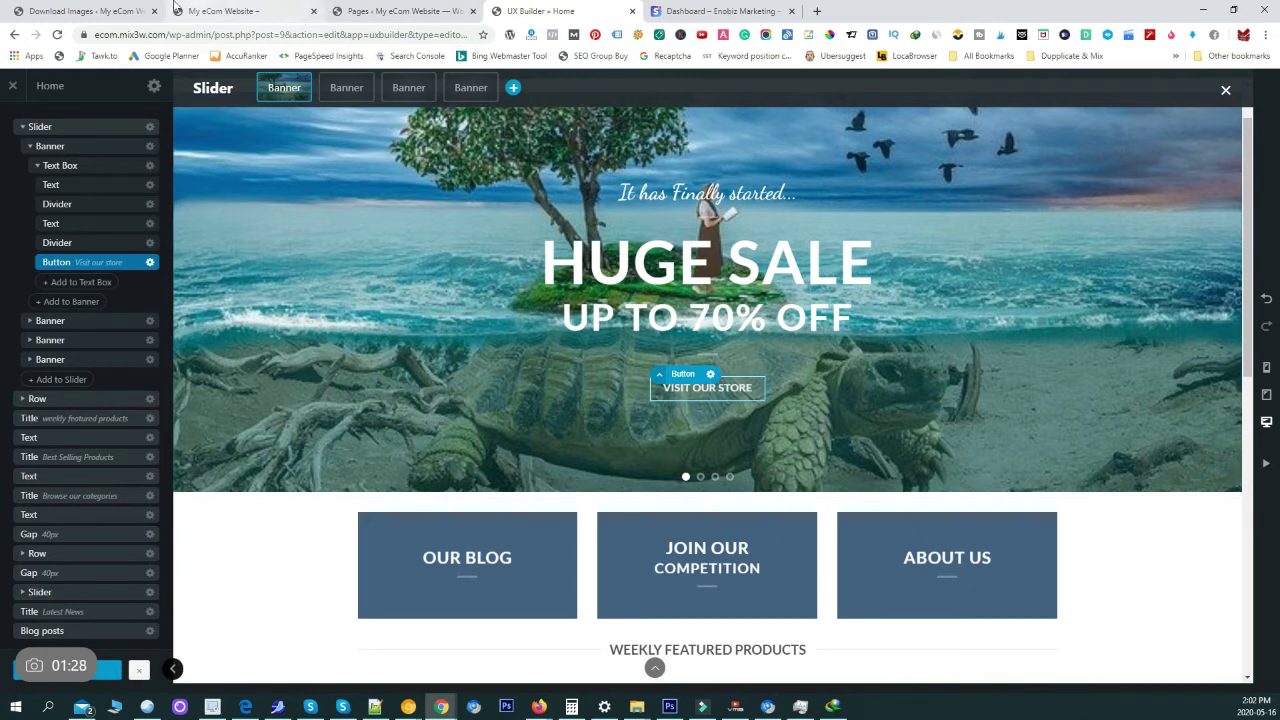
# Set the site's permalink structure to Post name, save the changes, and close the settings tab
pyautogui.click(360, 11)
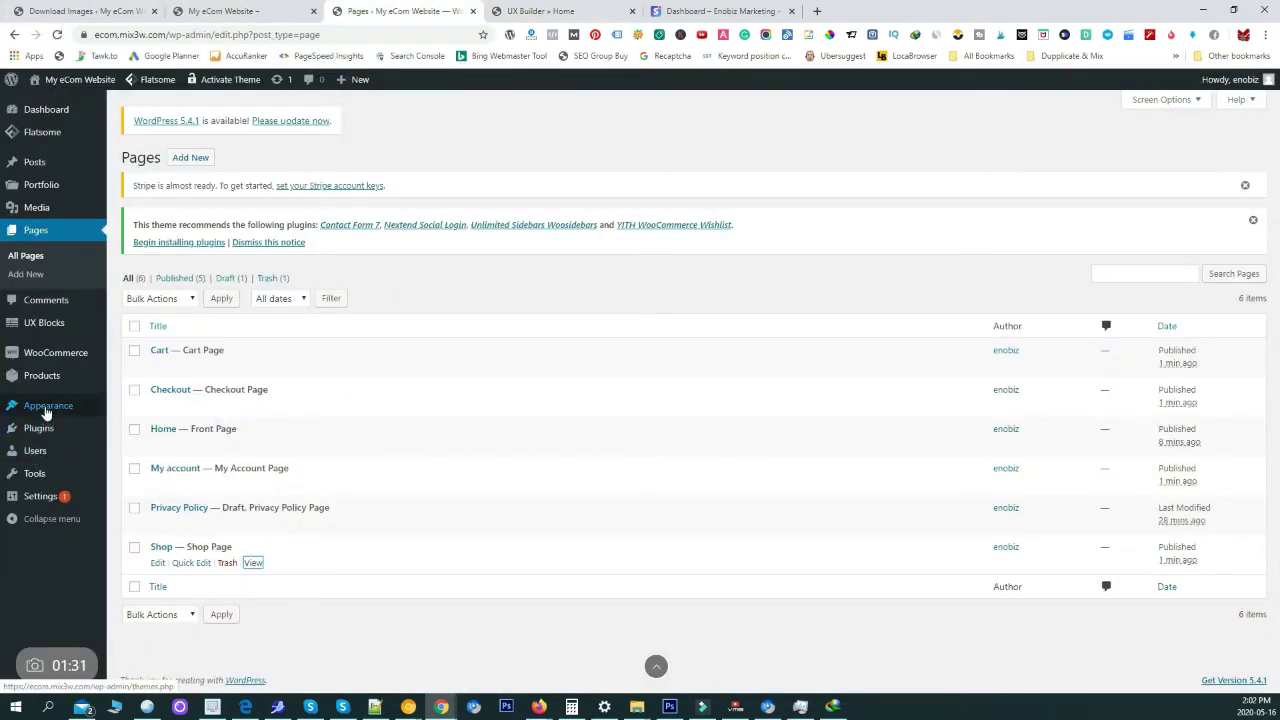
pyautogui.moveTo(25, 484)
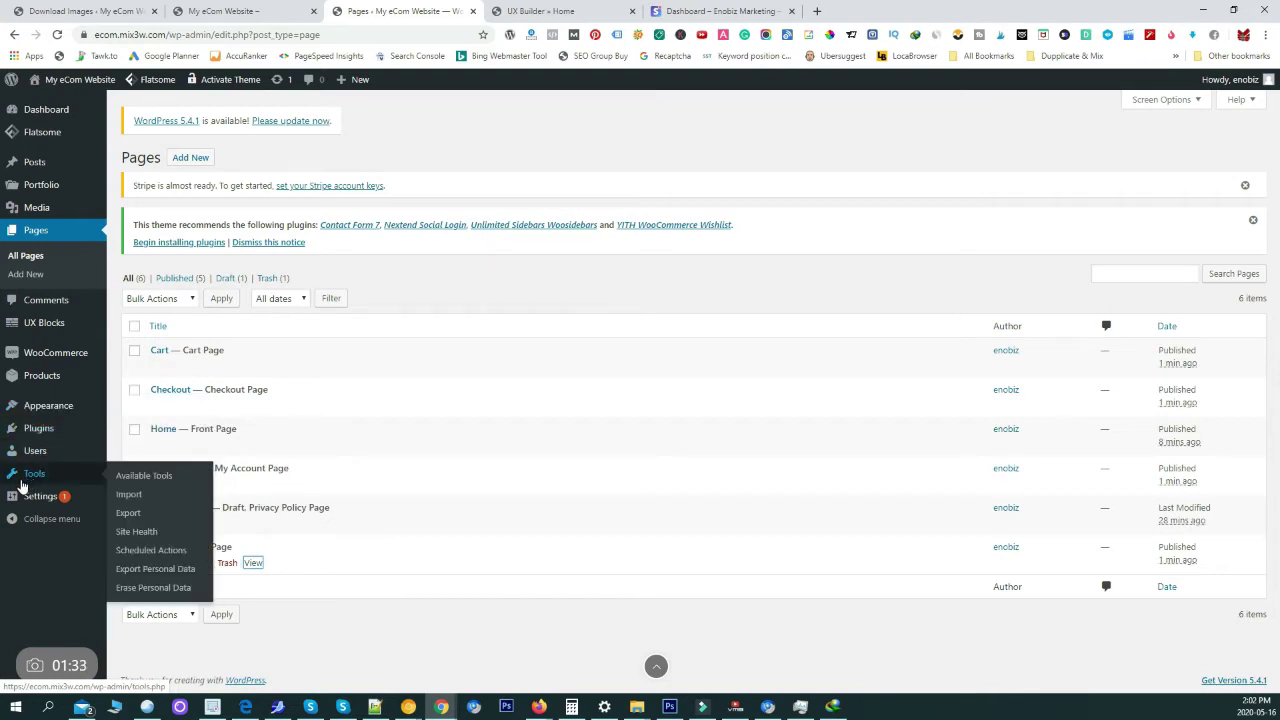
pyautogui.moveTo(50, 410)
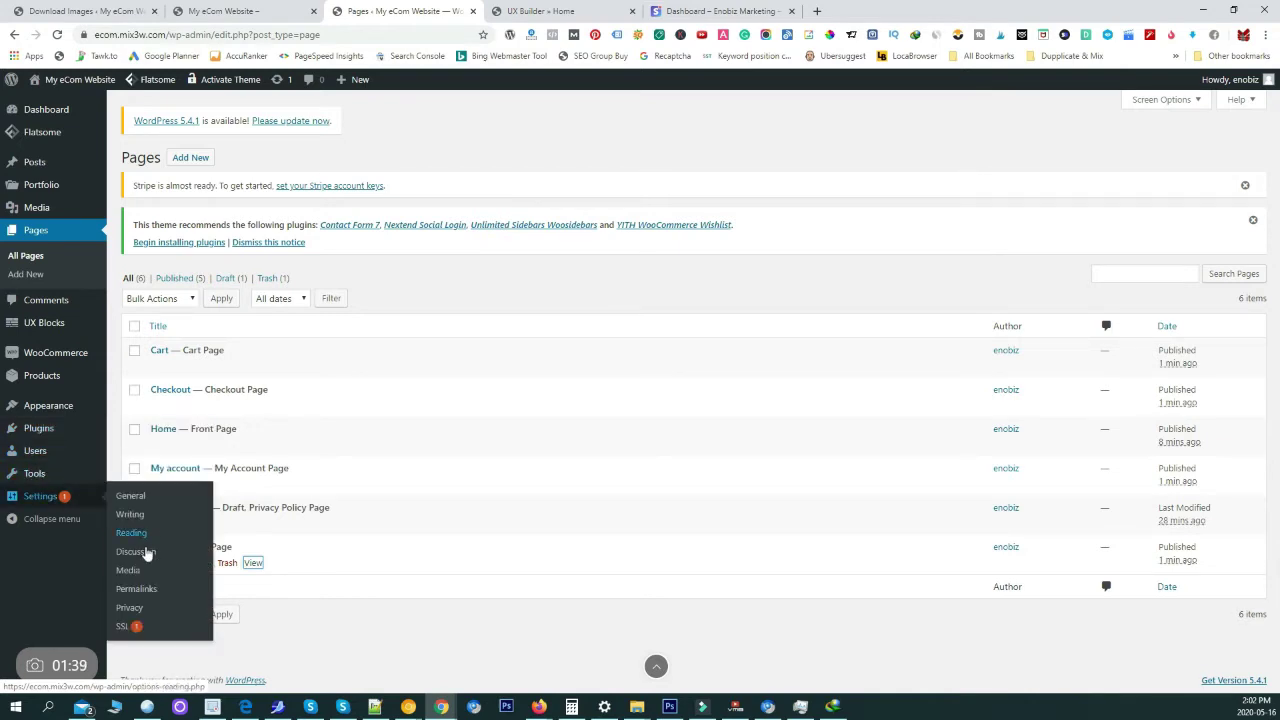
pyautogui.middleClick(132, 536)
pyautogui.click(512, 11)
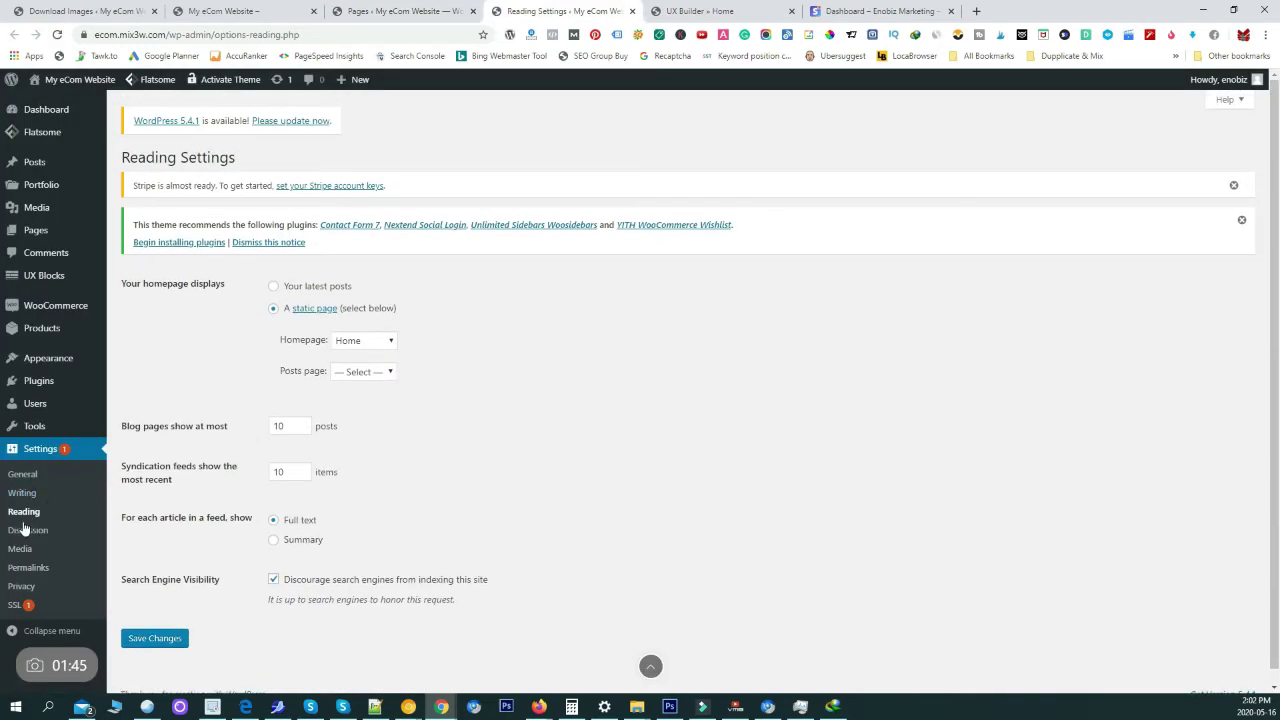
pyautogui.click(28, 567)
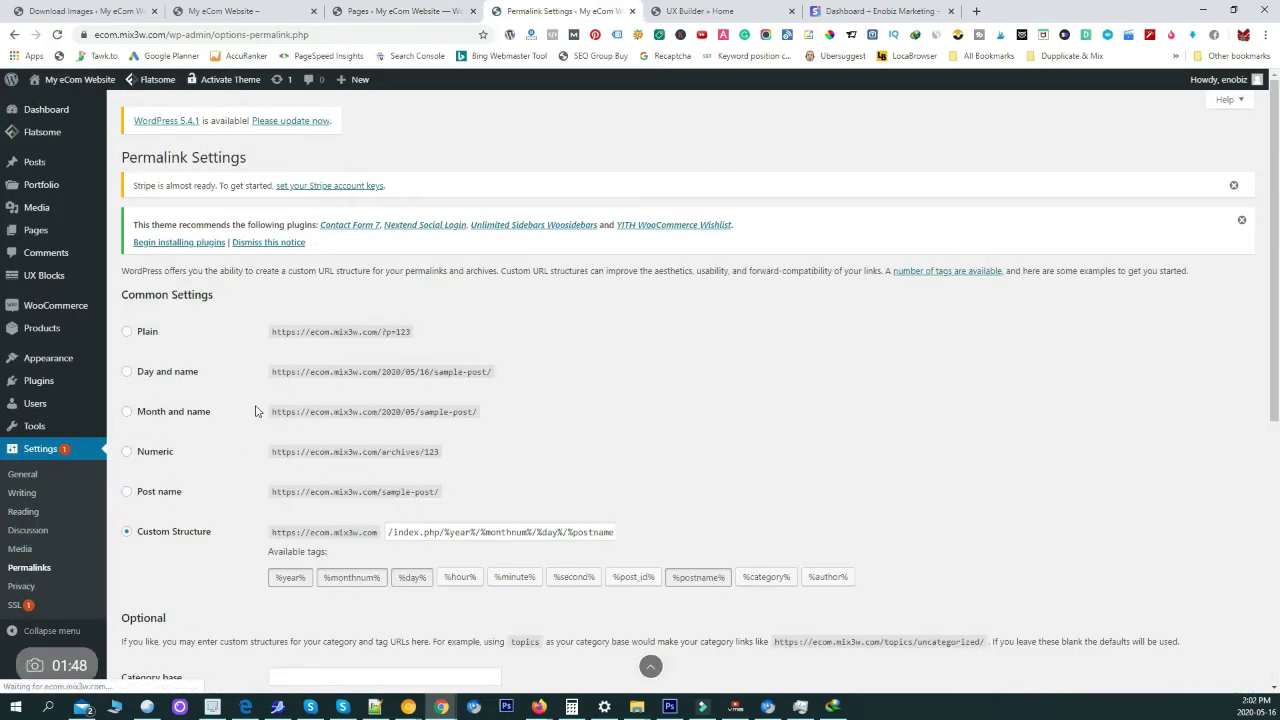
pyautogui.click(127, 492)
pyautogui.scroll(-5, 230, 510)
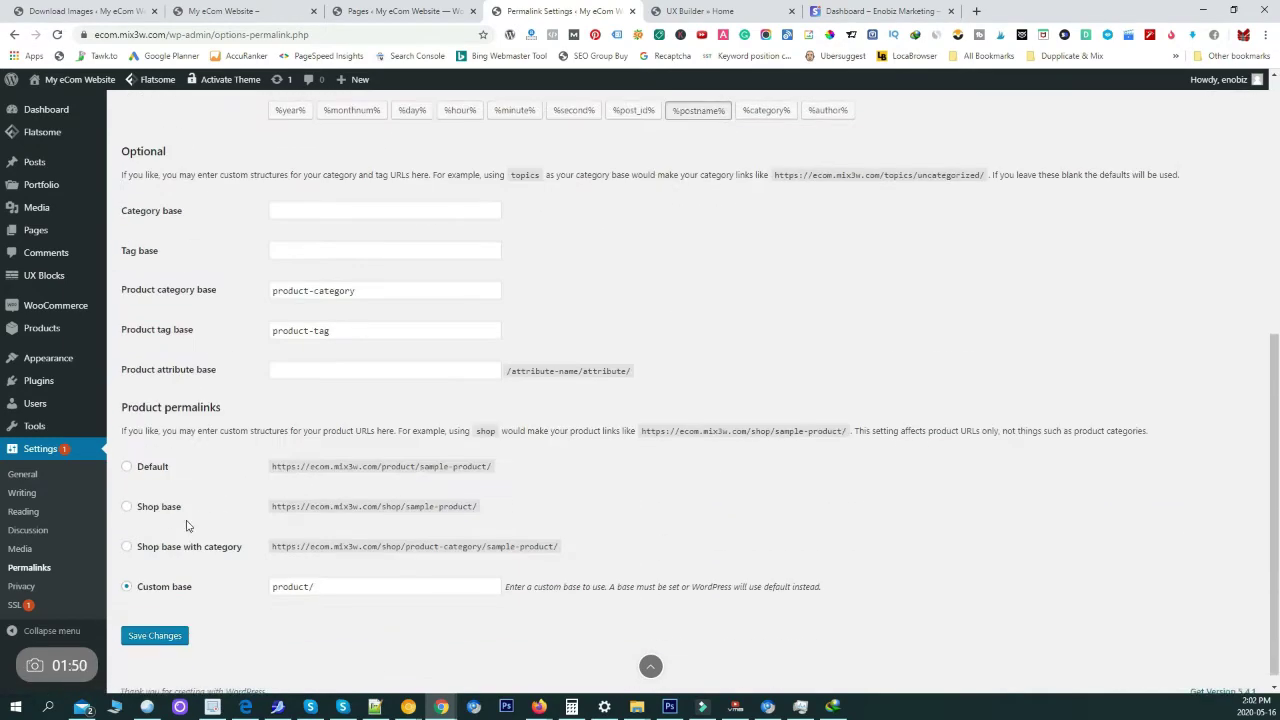
pyautogui.click(155, 636)
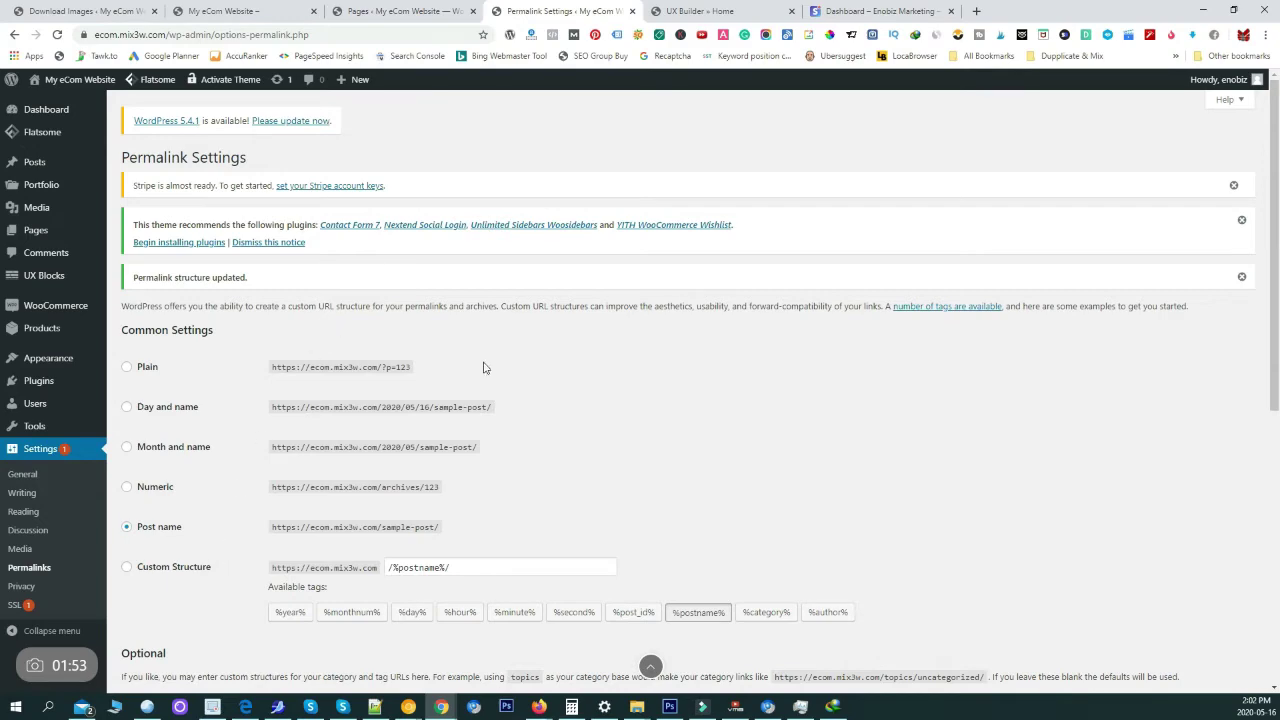
pyautogui.middleClick(561, 9)
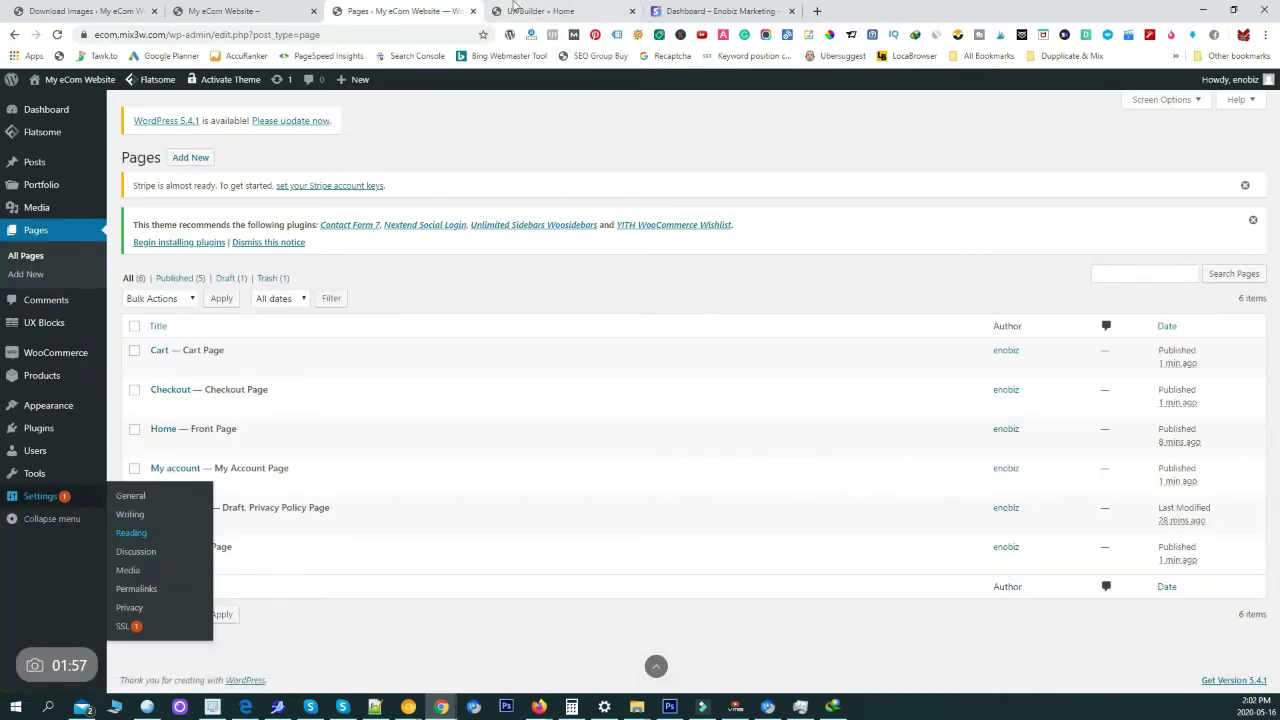
# Back in the Home page's UX Builder, set the Our Blog banner's background to the Slide Ruler Logarithm image from the media library
pyautogui.click(513, 9)
pyautogui.scroll(-3, 473, 335)
pyautogui.scroll(1, 470, 350)
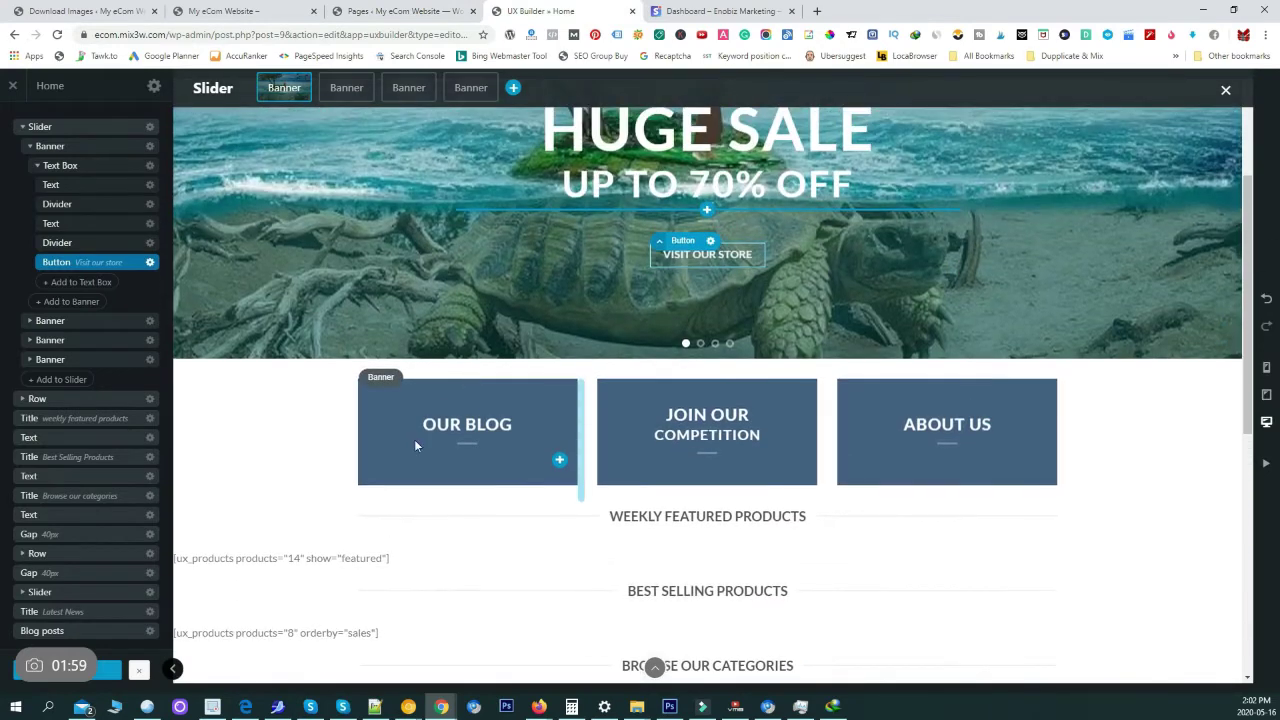
pyautogui.click(380, 417)
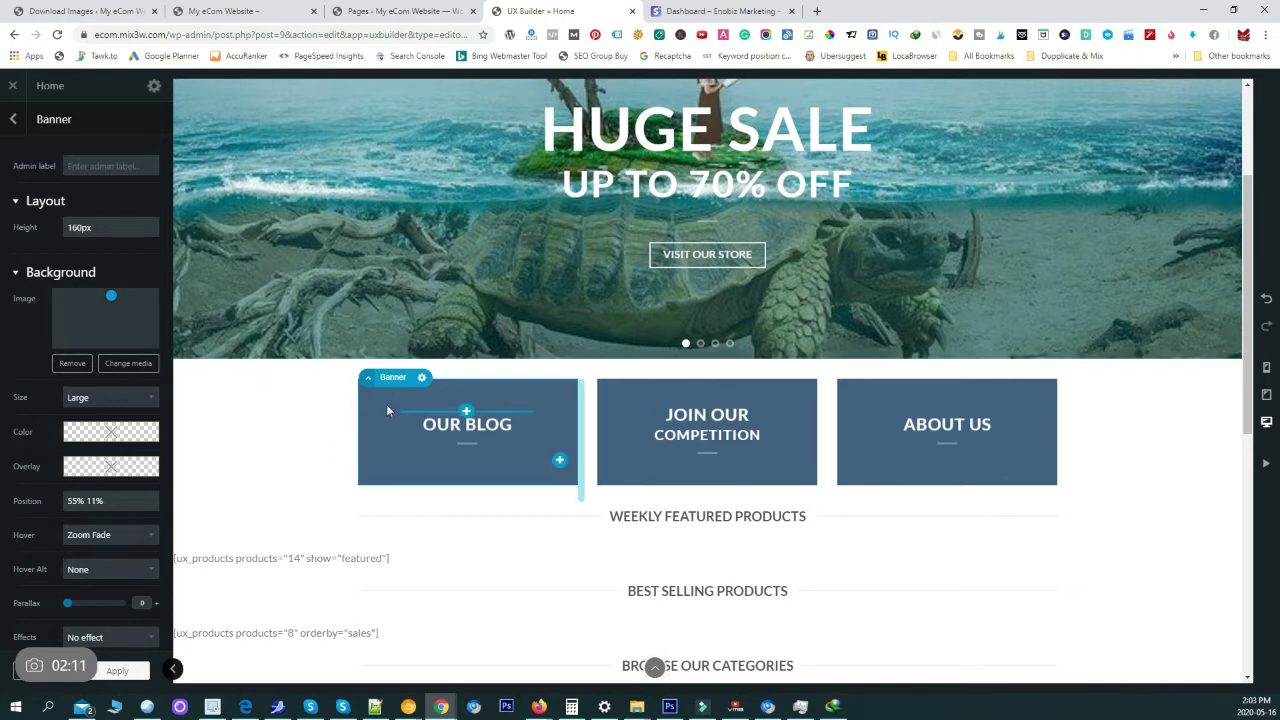
pyautogui.click(128, 364)
pyautogui.click(160, 230)
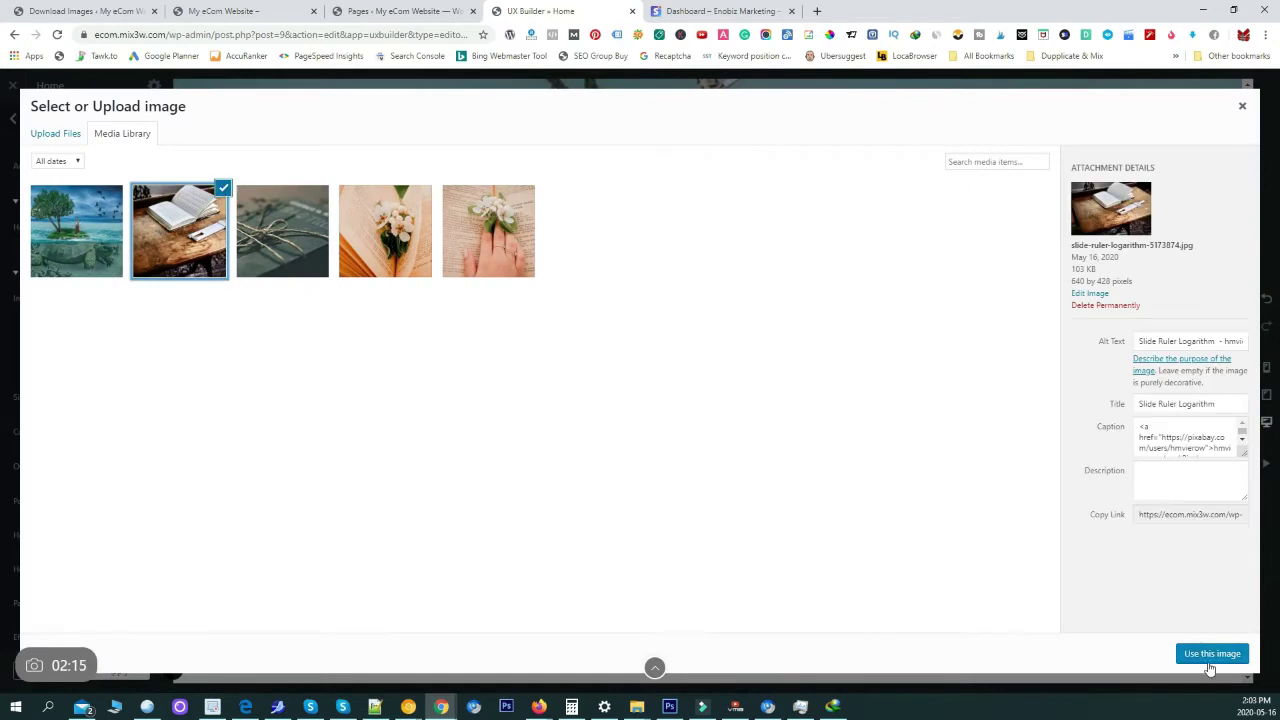
pyautogui.click(1210, 656)
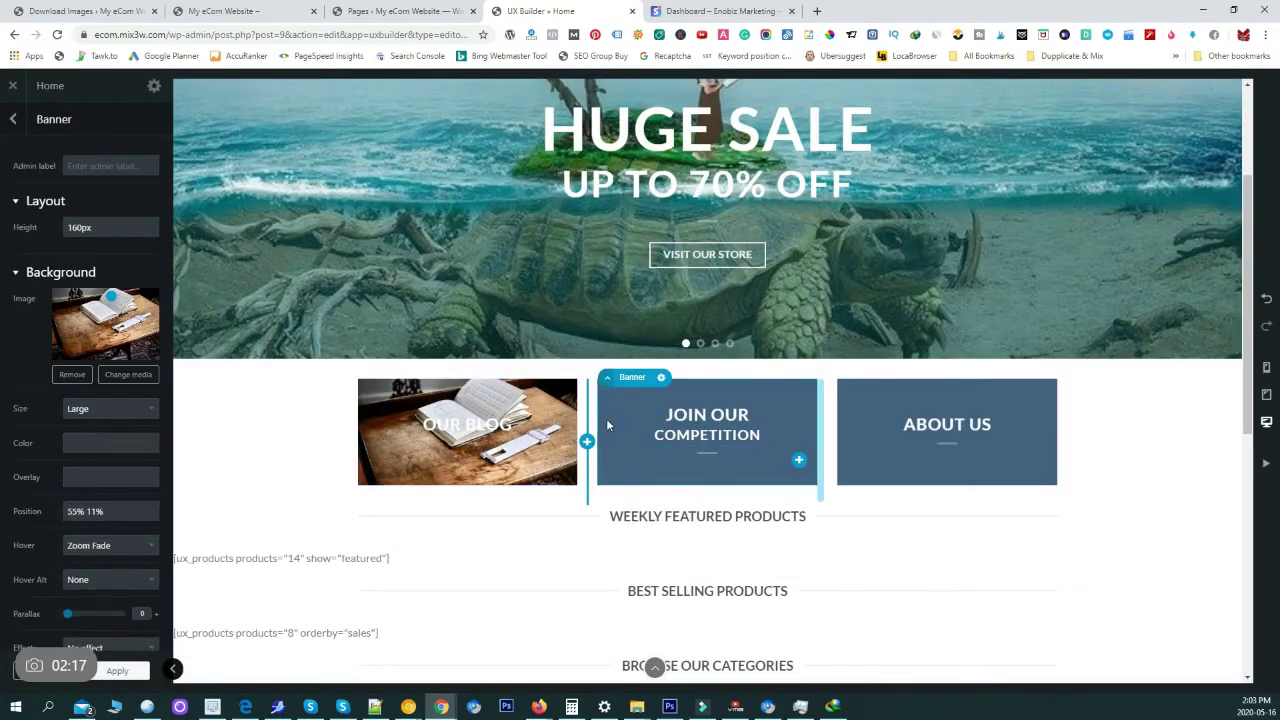
# Set the Join Our Competition banner's background to the media library image of white flowers on an open book without a hand
pyautogui.click(606, 418)
pyautogui.click(145, 350)
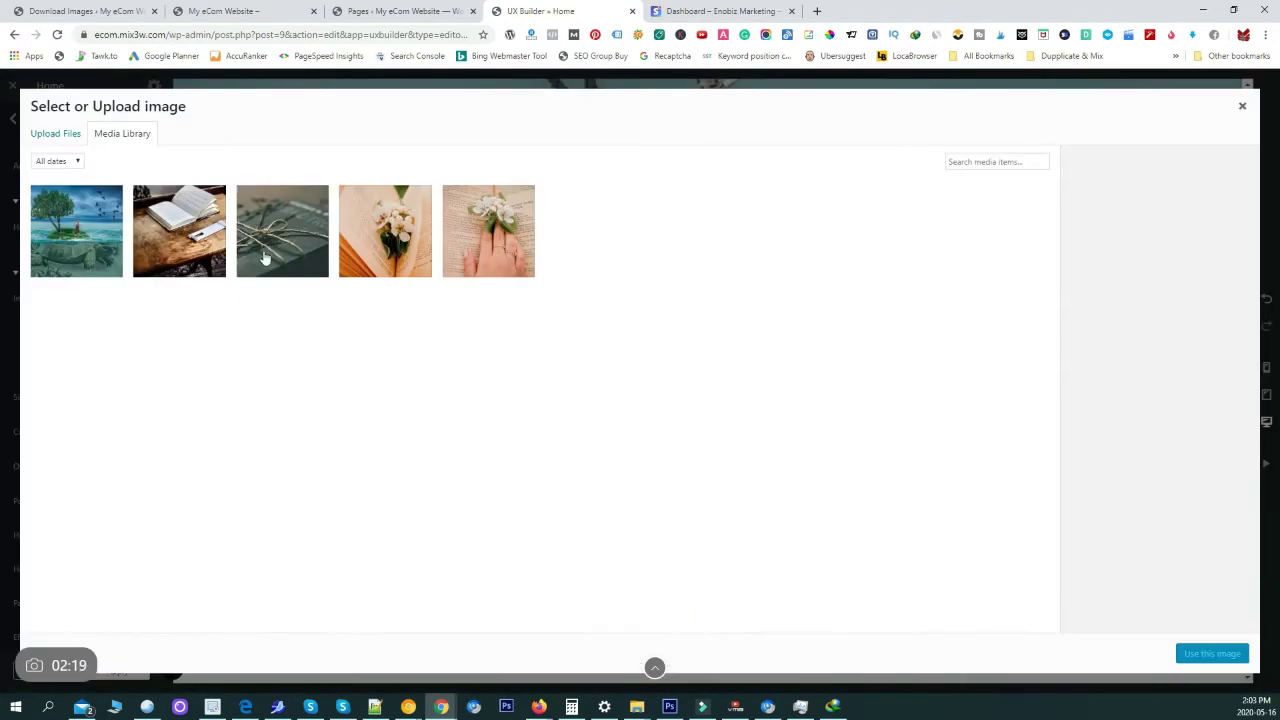
pyautogui.click(386, 262)
pyautogui.click(1218, 655)
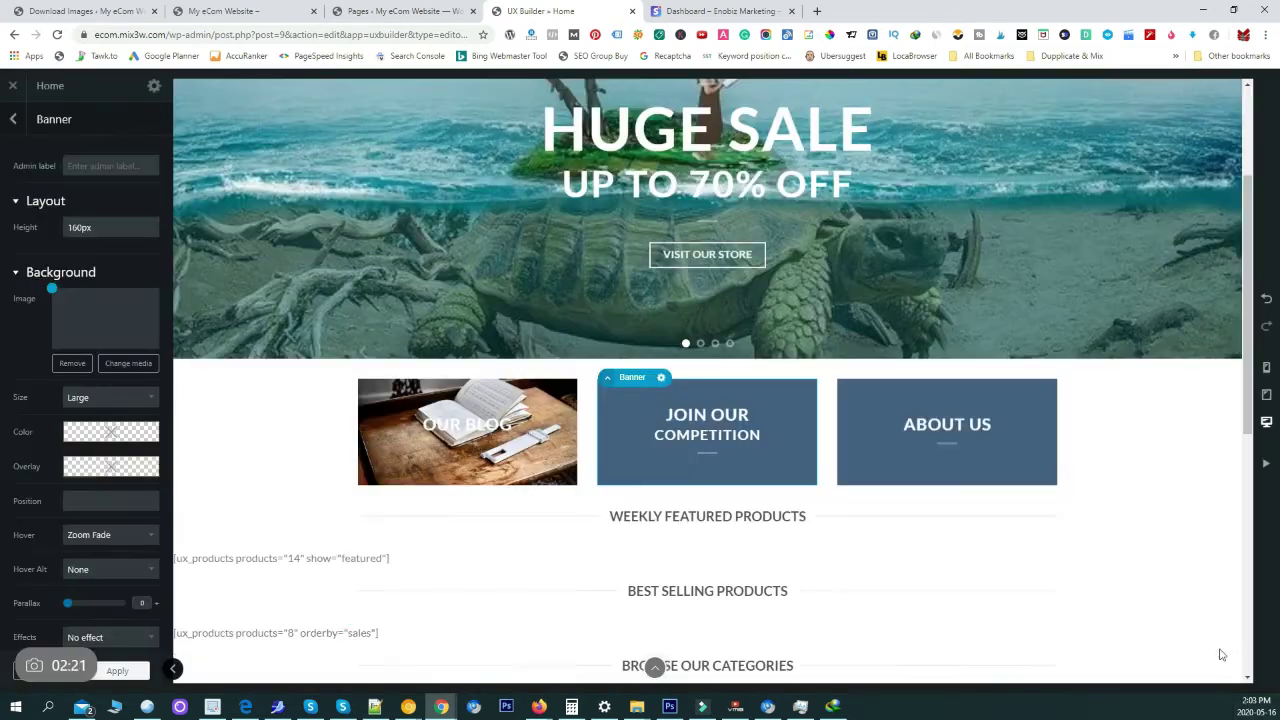
# Set the About Us banner's background to the image book-game-of-thrones-string-5174884.jpg and apply the banner changes
pyautogui.click(848, 443)
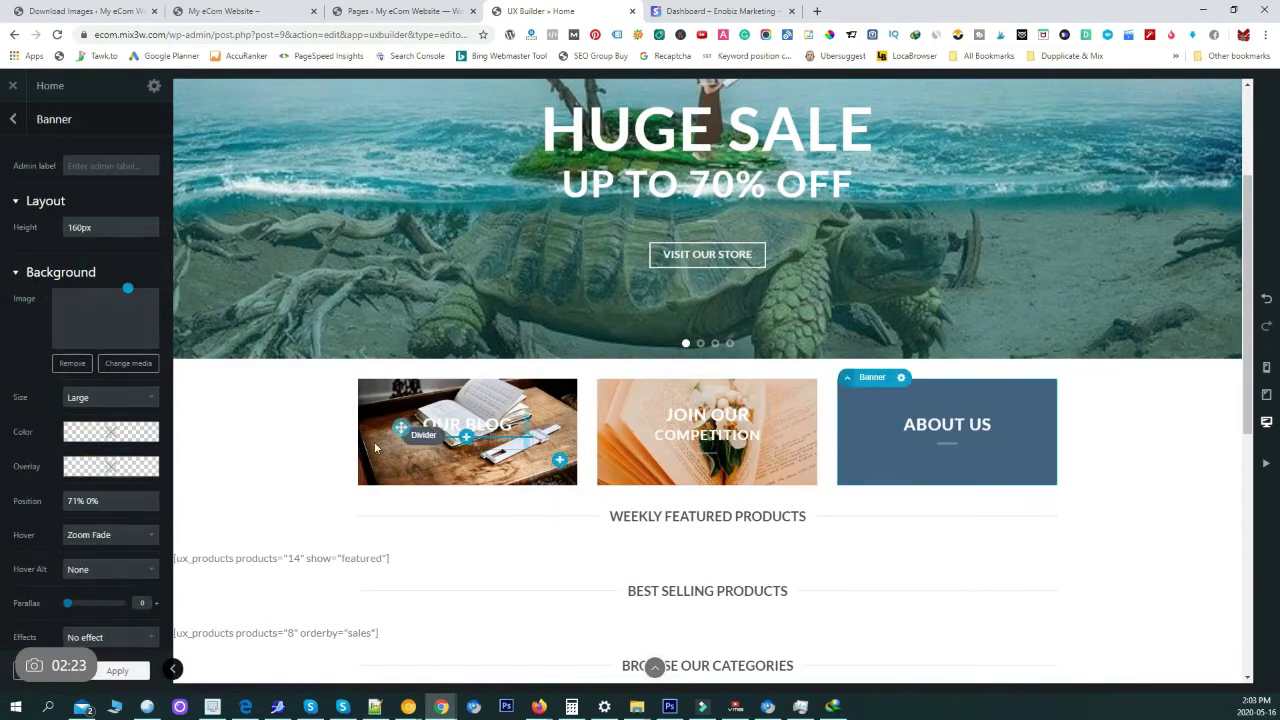
pyautogui.click(128, 363)
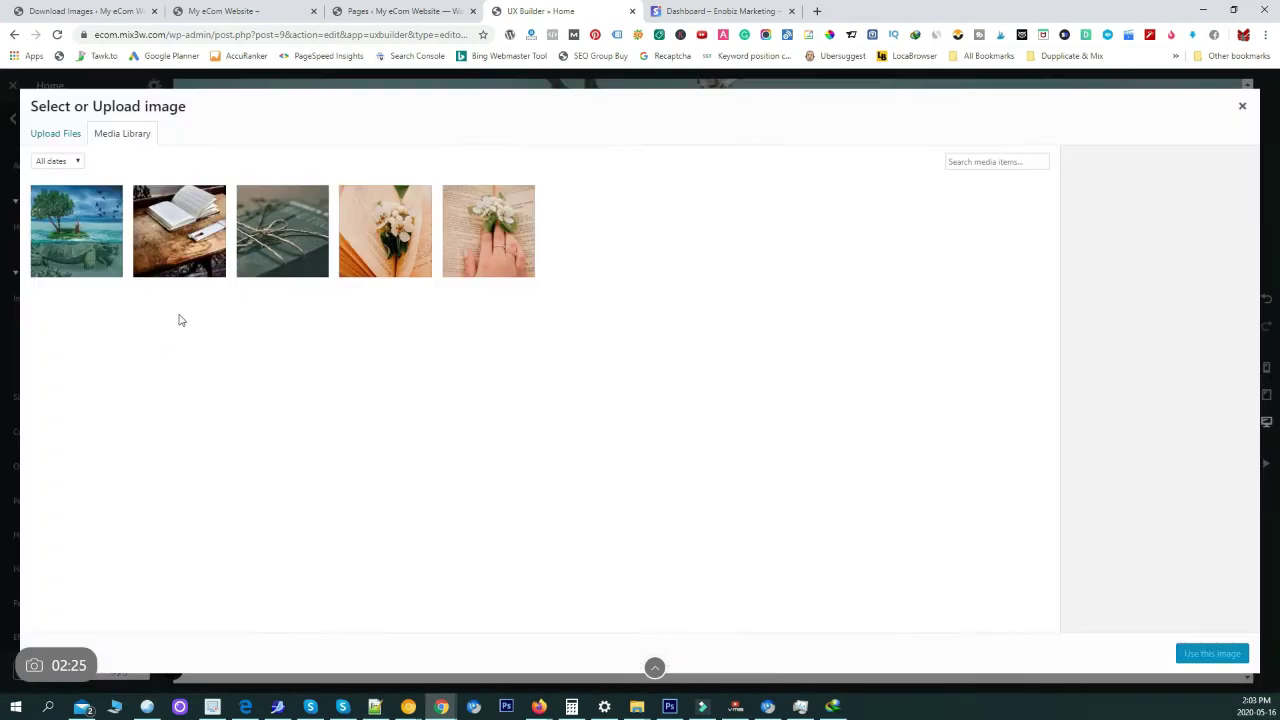
pyautogui.click(476, 251)
pyautogui.click(287, 257)
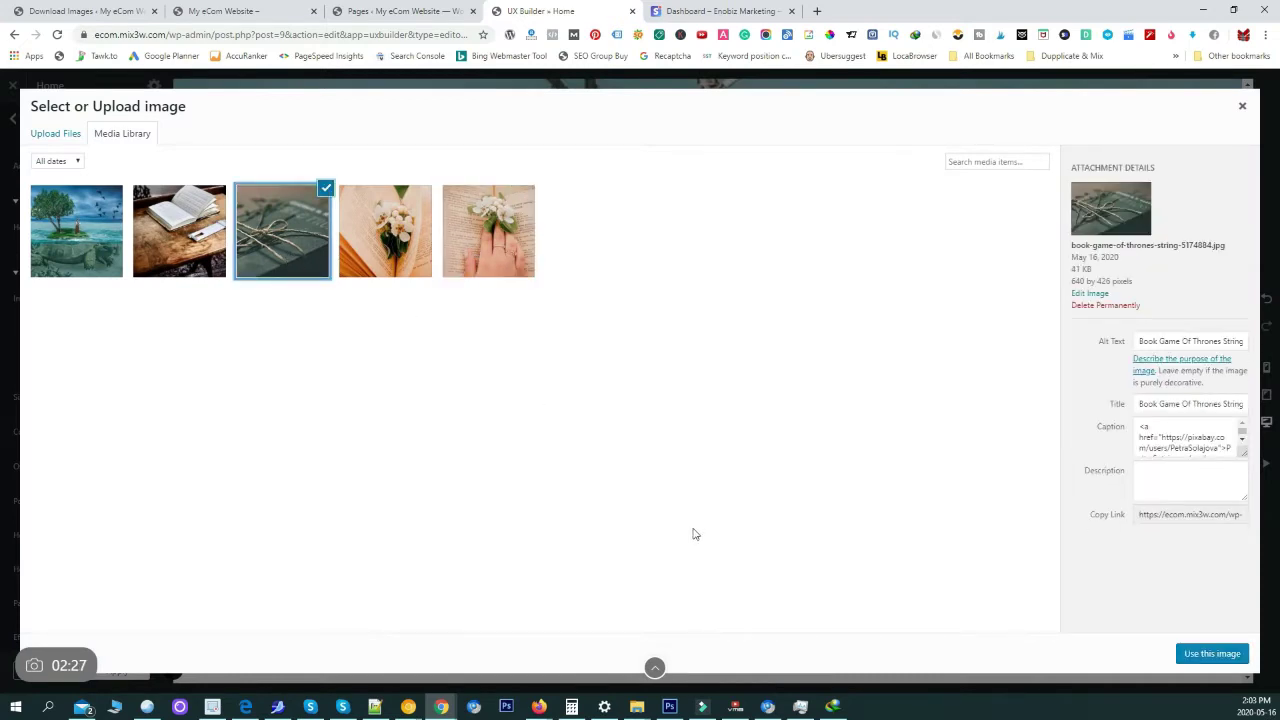
pyautogui.click(1210, 654)
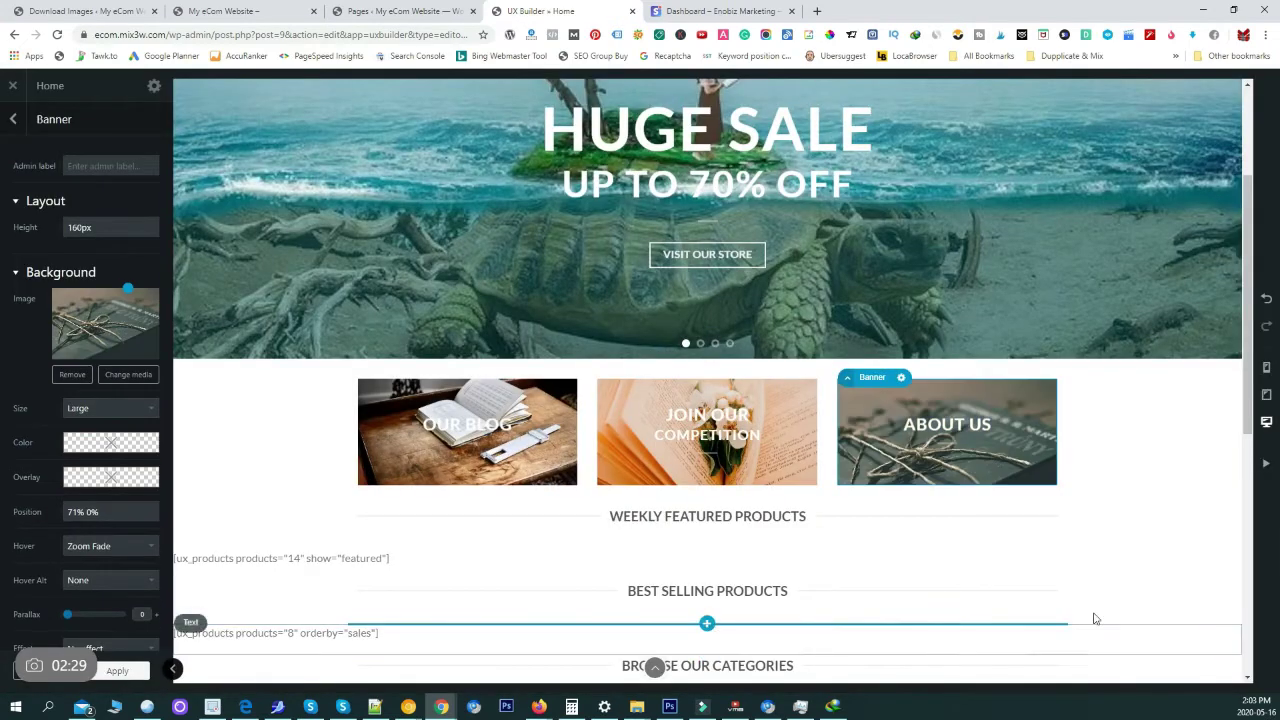
pyautogui.scroll(-1, 398, 486)
pyautogui.scroll(-2, 398, 486)
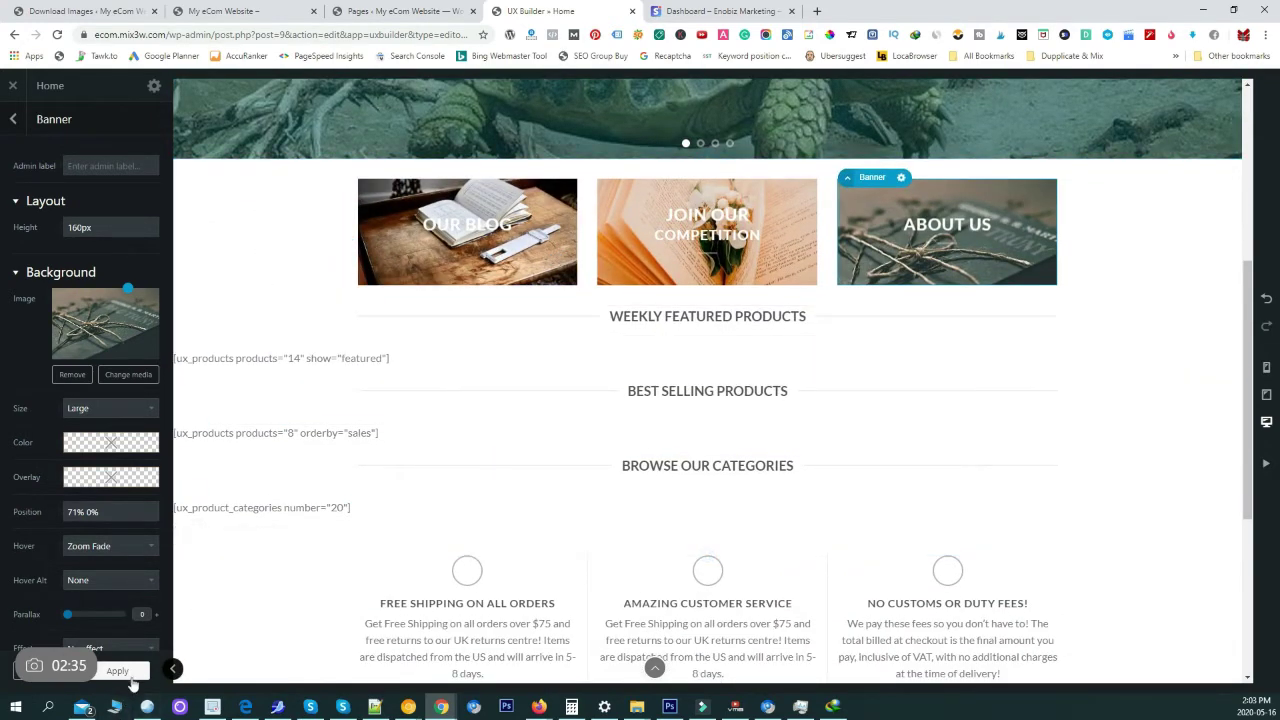
pyautogui.click(131, 677)
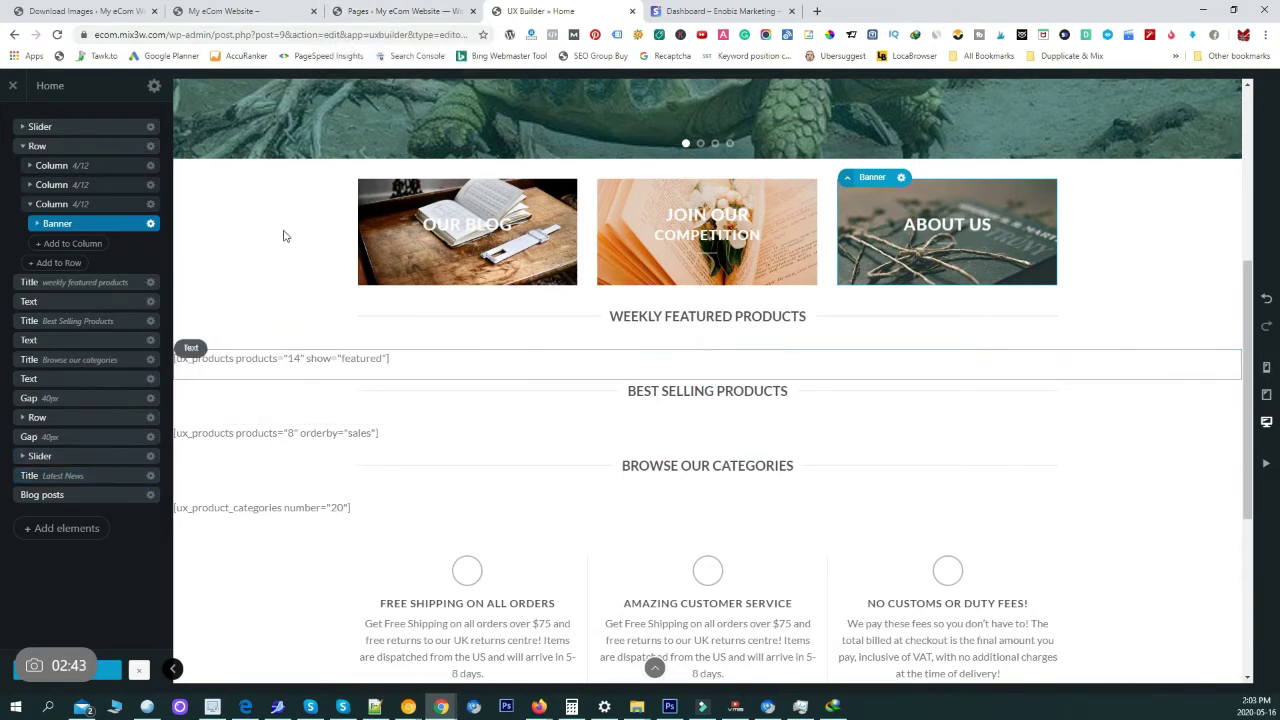
# Close the tab with the site's front page and open the list of all WooCommerce products in the dashboard
pyautogui.click(400, 11)
pyautogui.click(228, 11)
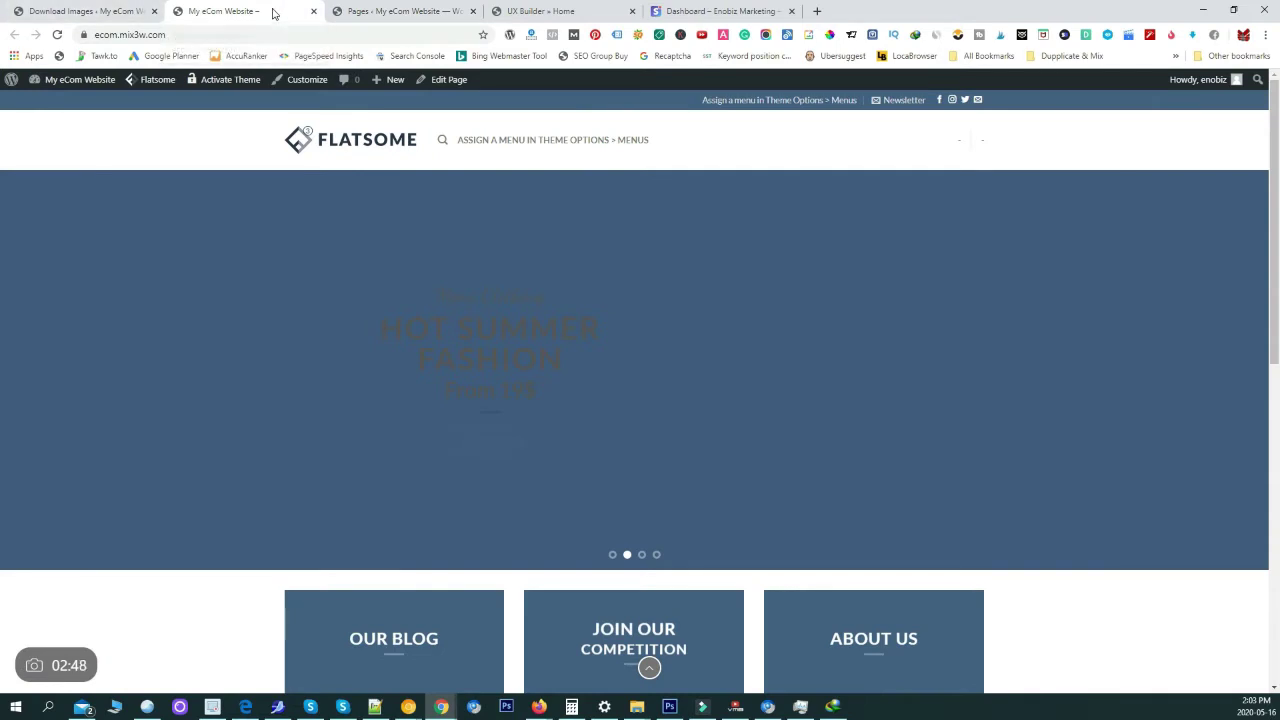
pyautogui.hotkey('ctrl', 'w')
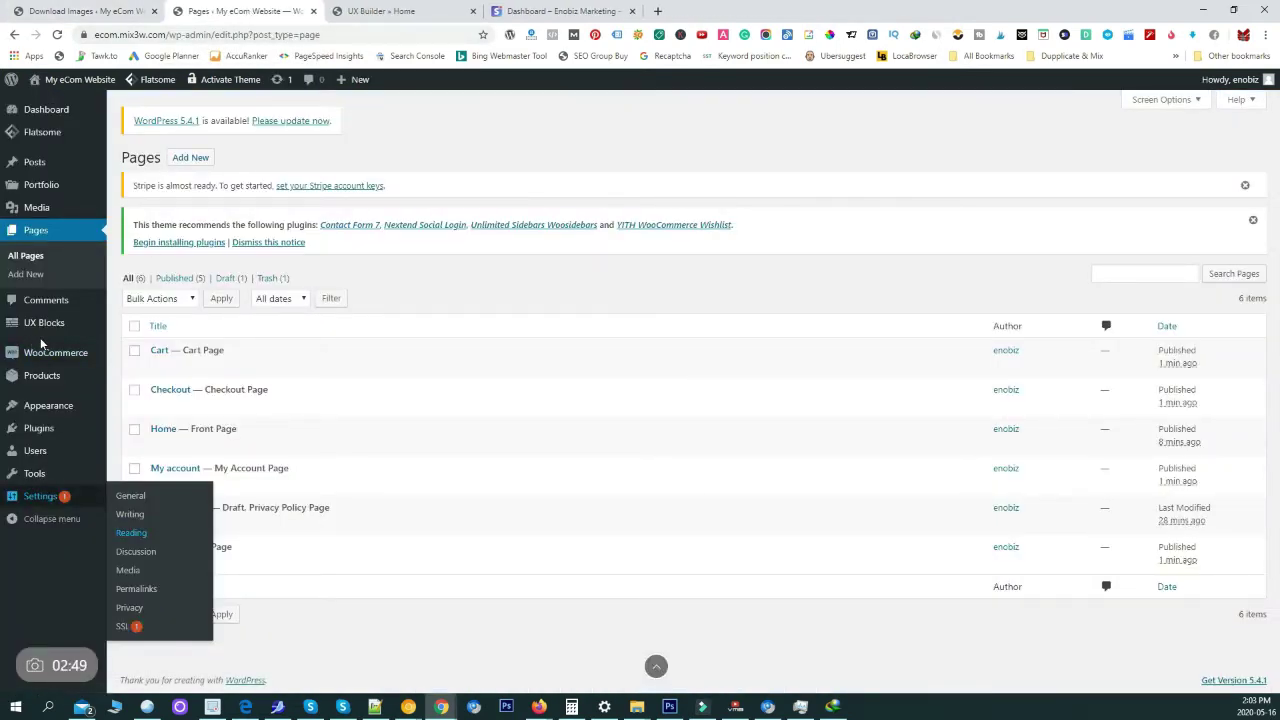
pyautogui.moveTo(57, 376)
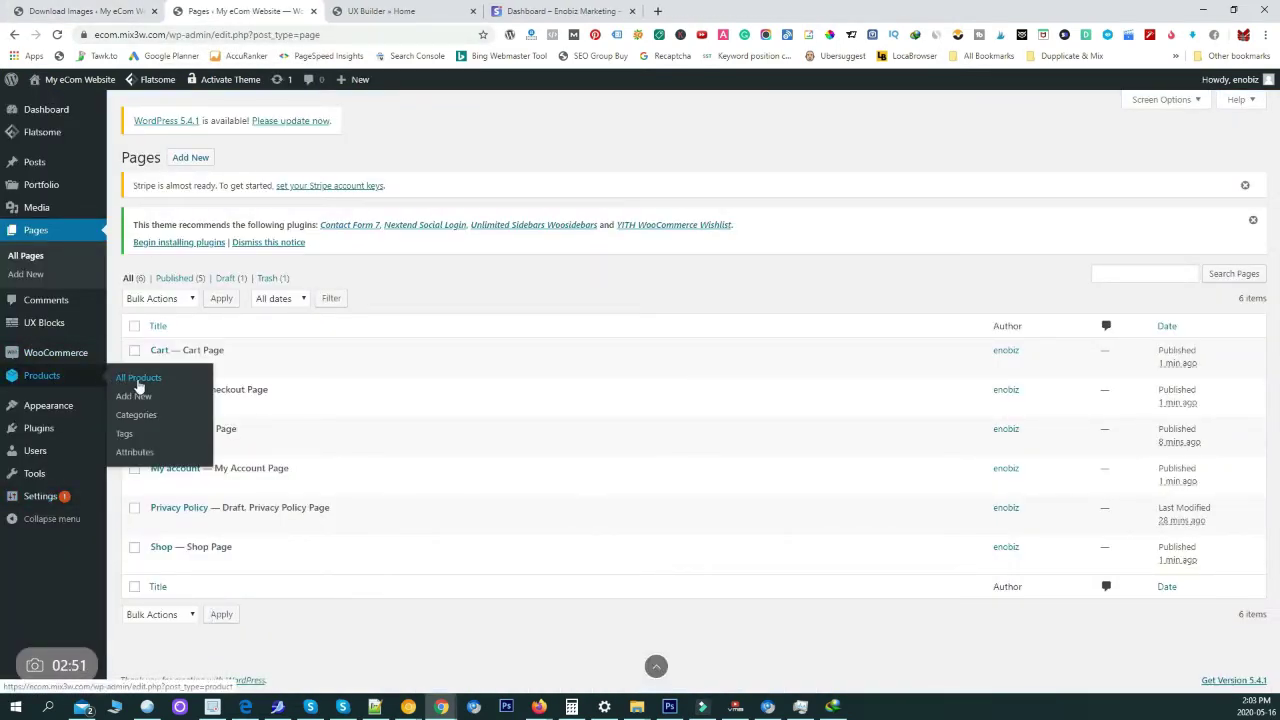
pyautogui.click(139, 386)
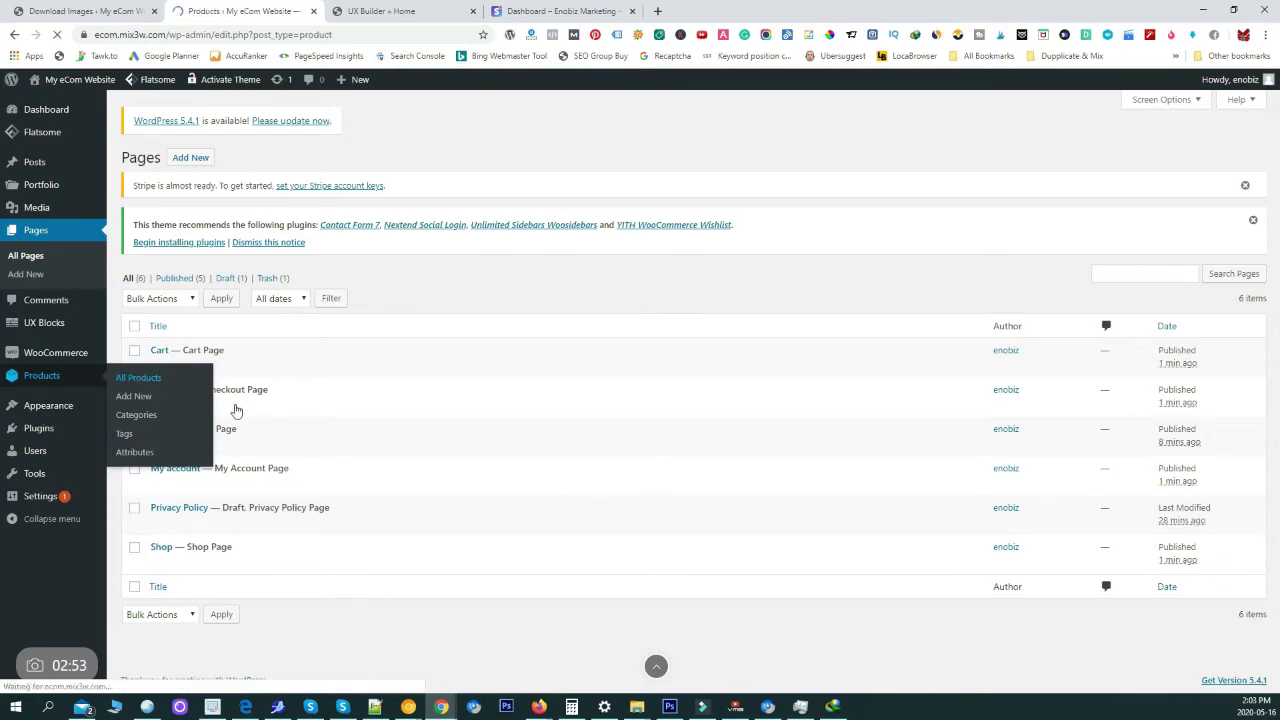
pyautogui.scroll(-2, 263, 462)
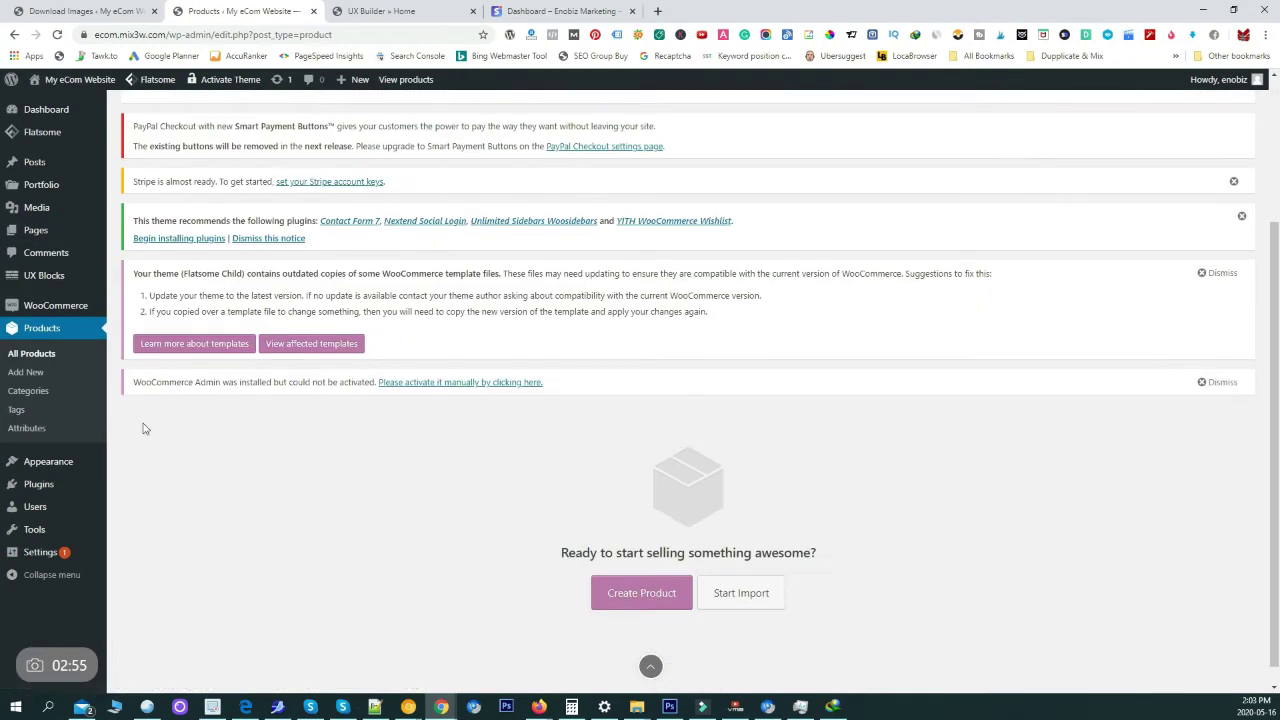
pyautogui.click(30, 371)
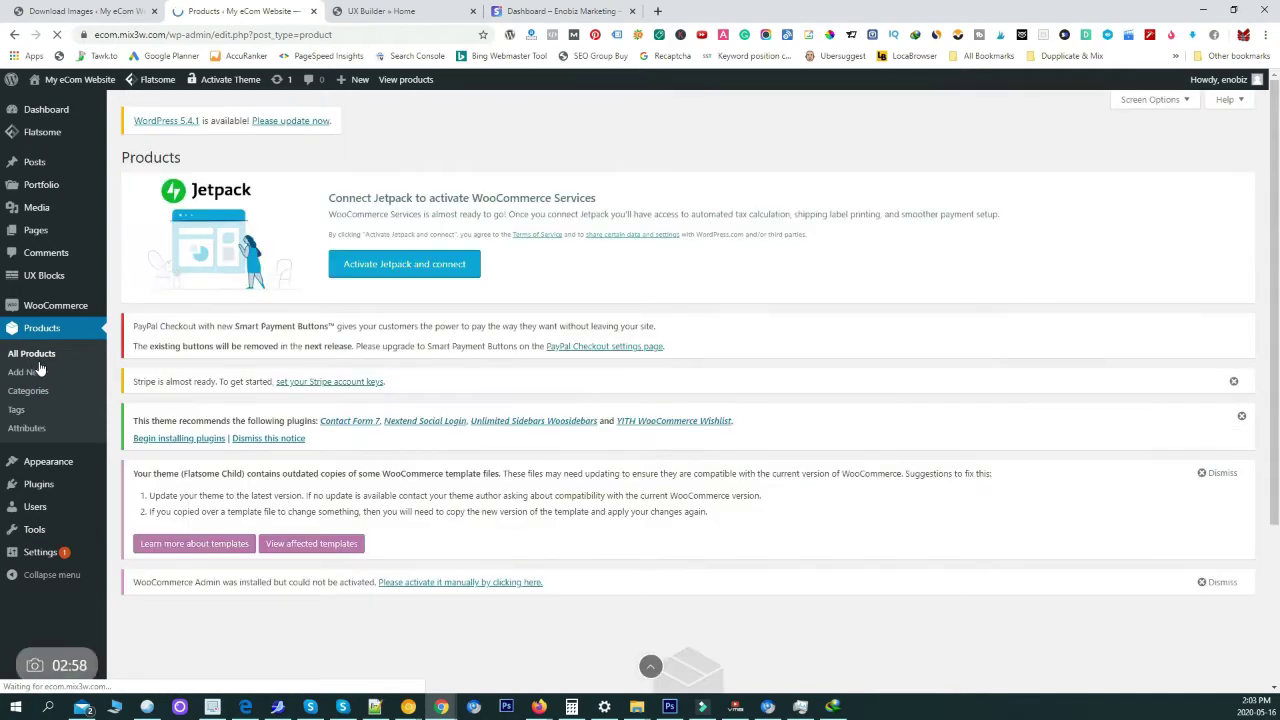
pyautogui.scroll(-3, 224, 416)
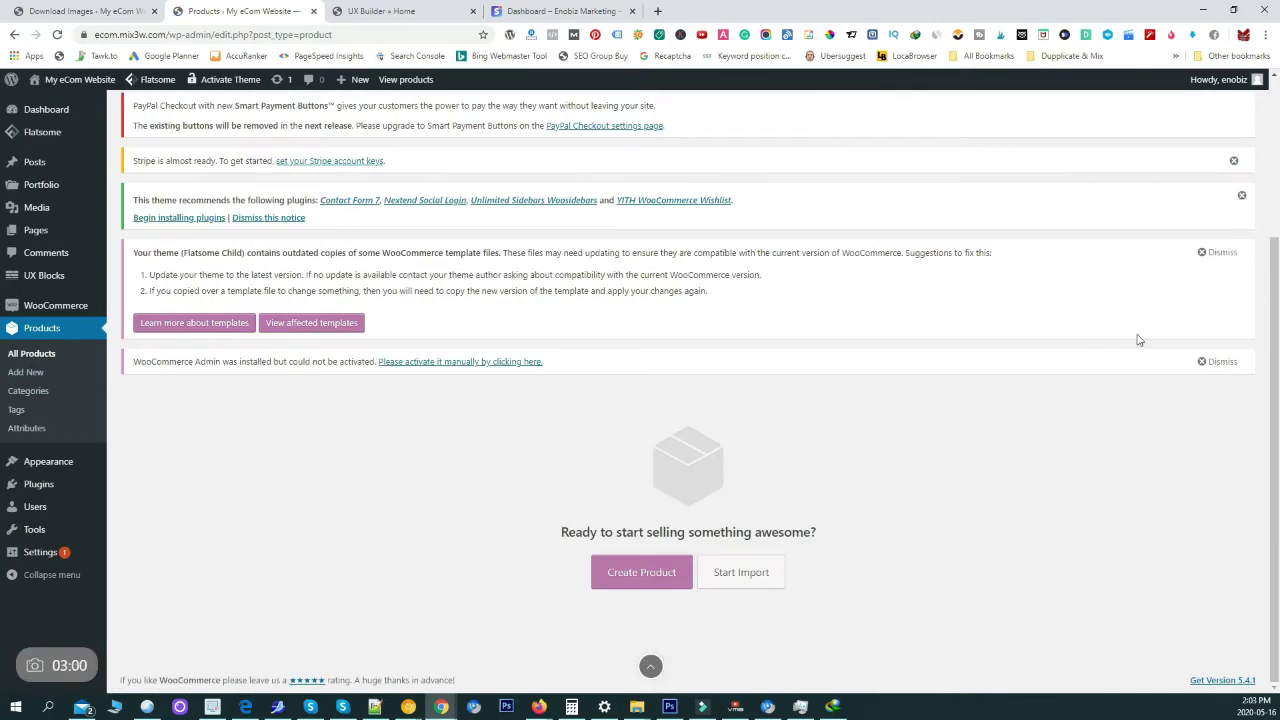
# Dismiss the outdated templates, Stripe, recommended plugins and WooCommerce Admin notices on the Products page
pyautogui.click(1218, 256)
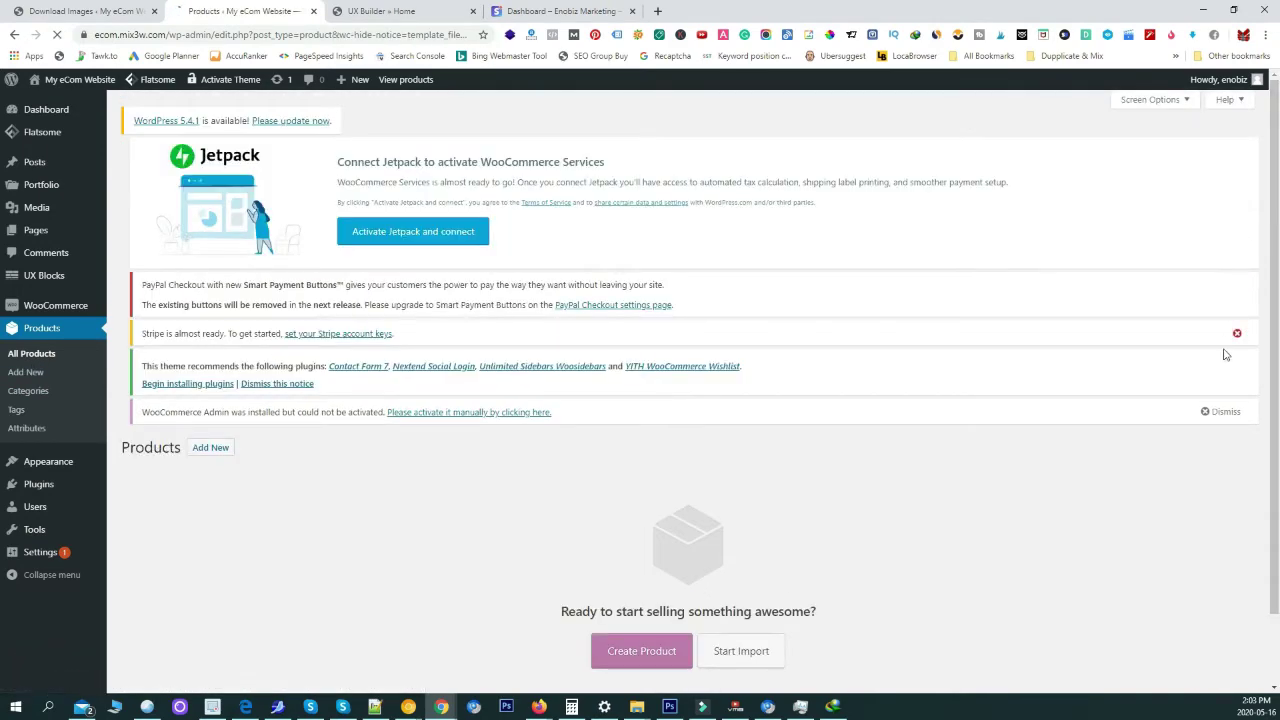
pyautogui.click(1233, 381)
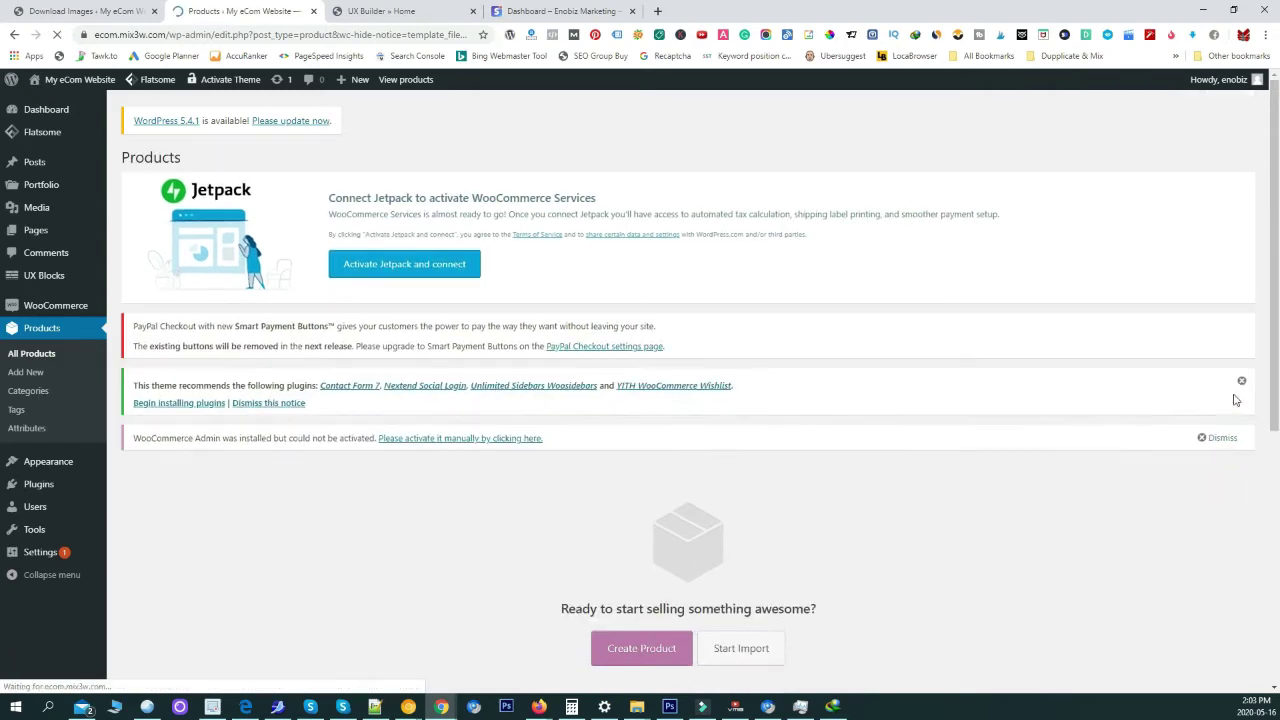
pyautogui.click(1241, 382)
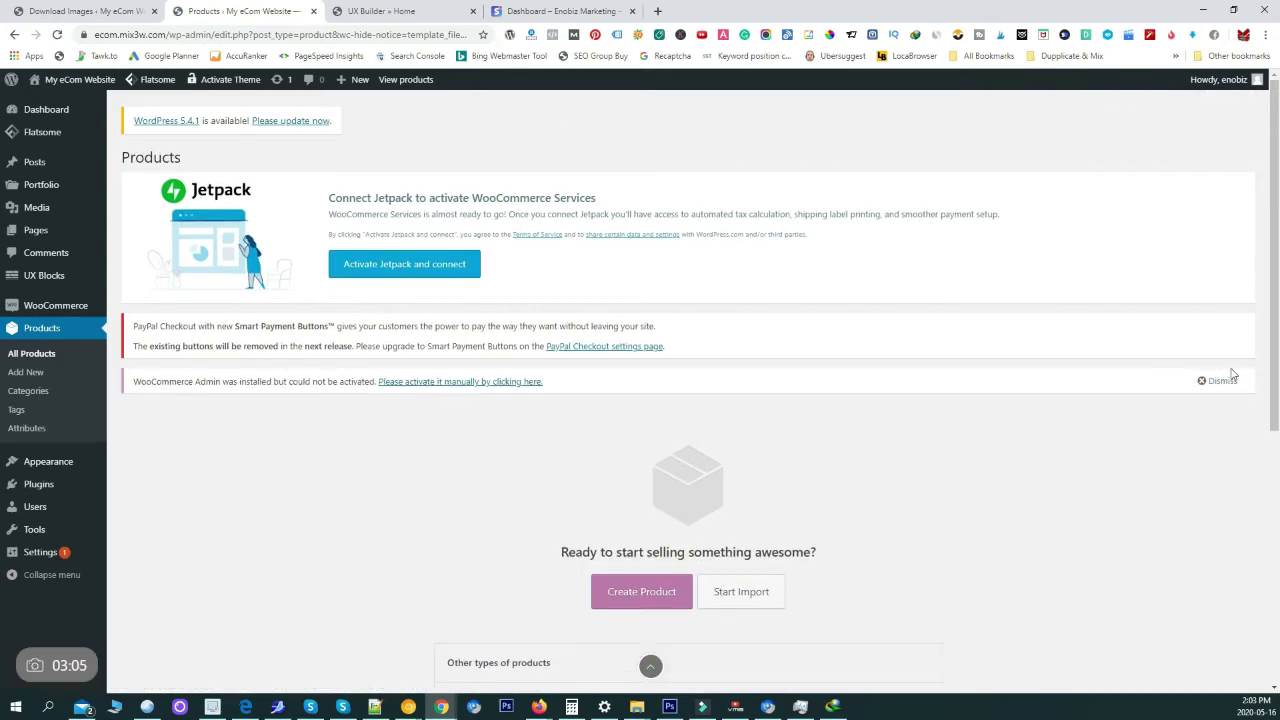
pyautogui.click(1219, 382)
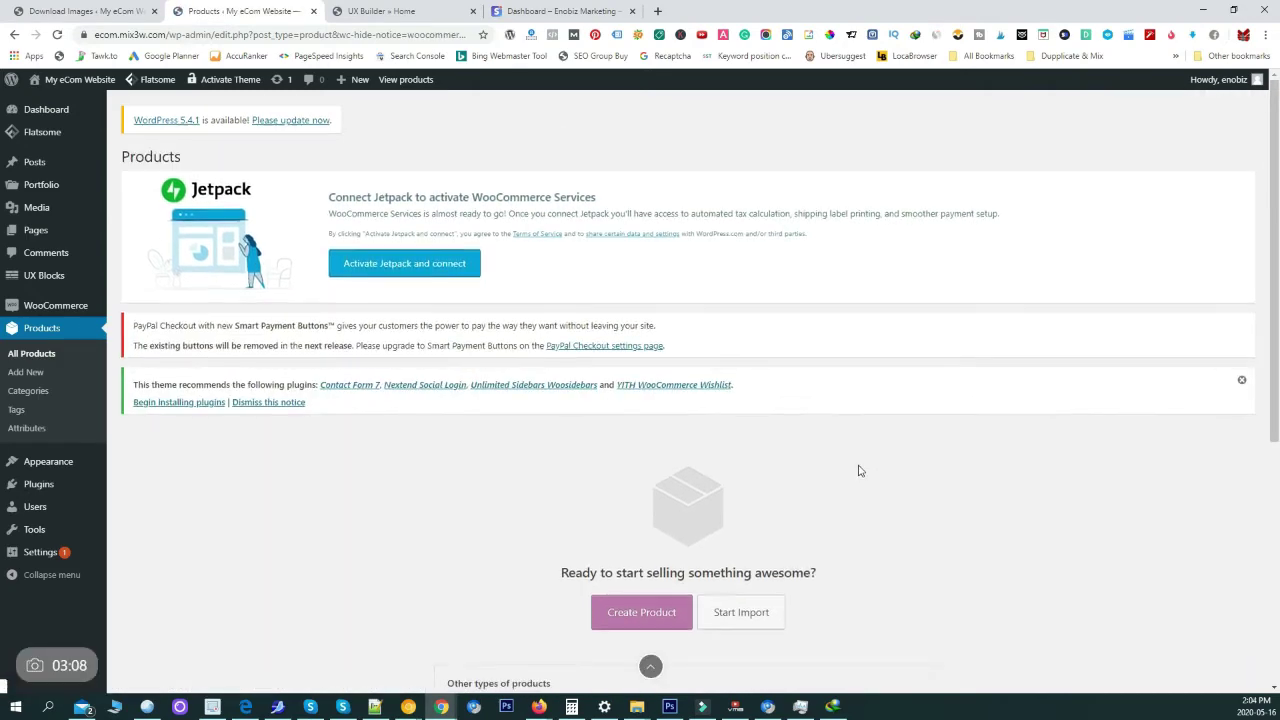
# Create a new product named "Book1" and dismiss the guided product tutorial
pyautogui.scroll(-2, 714, 483)
pyautogui.scroll(-2, 714, 483)
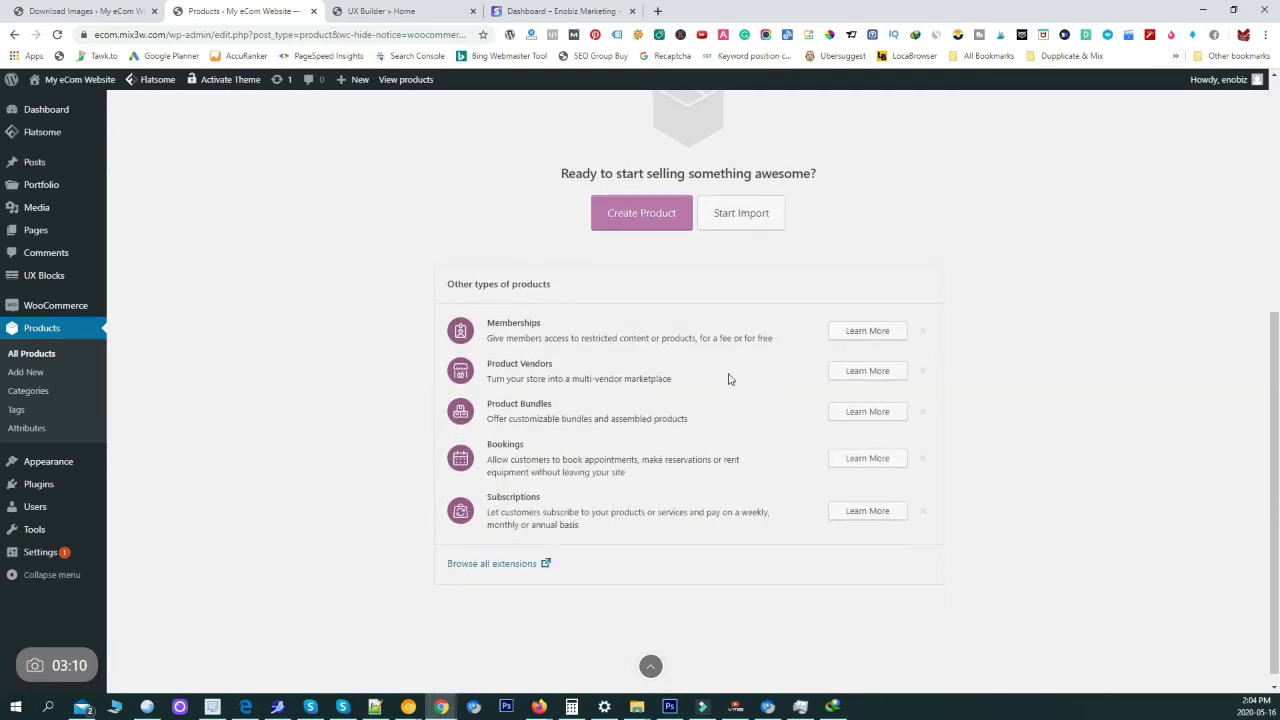
pyautogui.click(672, 216)
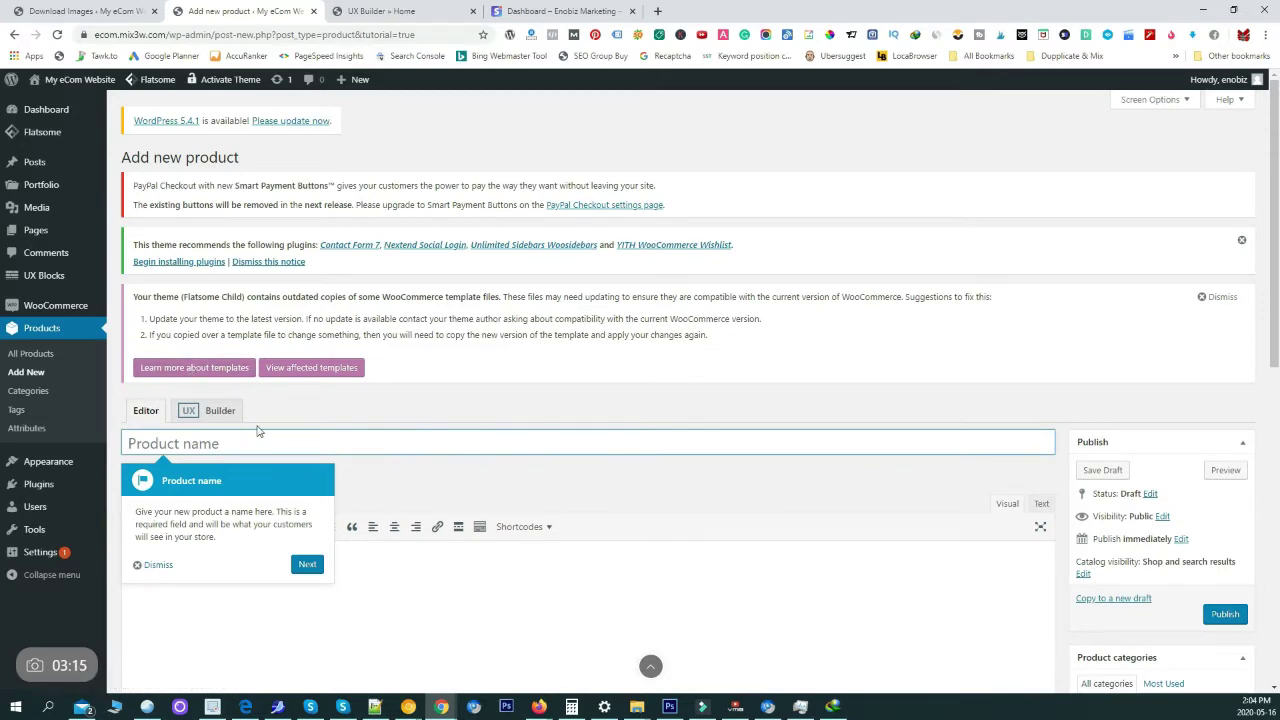
pyautogui.write('Book1')
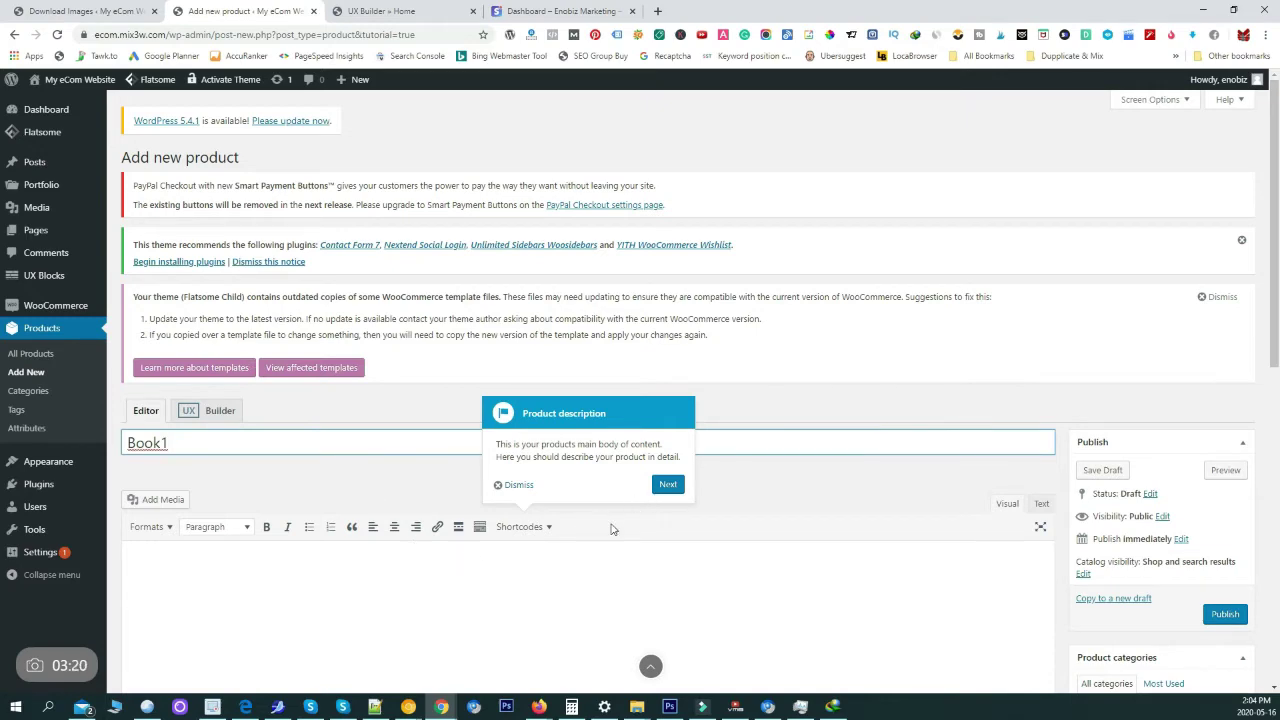
pyautogui.click(518, 485)
# Look through the Book1 product's data, category and image options, and publish the product
pyautogui.scroll(-3, 511, 503)
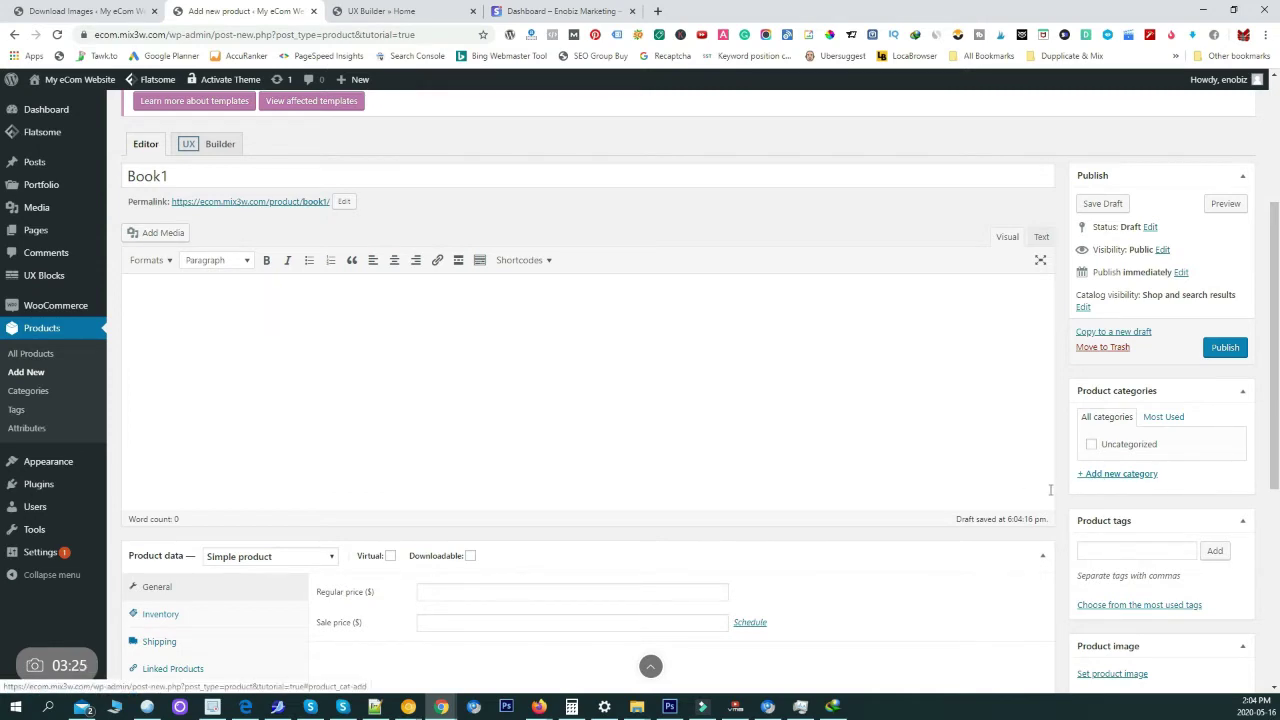
pyautogui.scroll(-3, 826, 477)
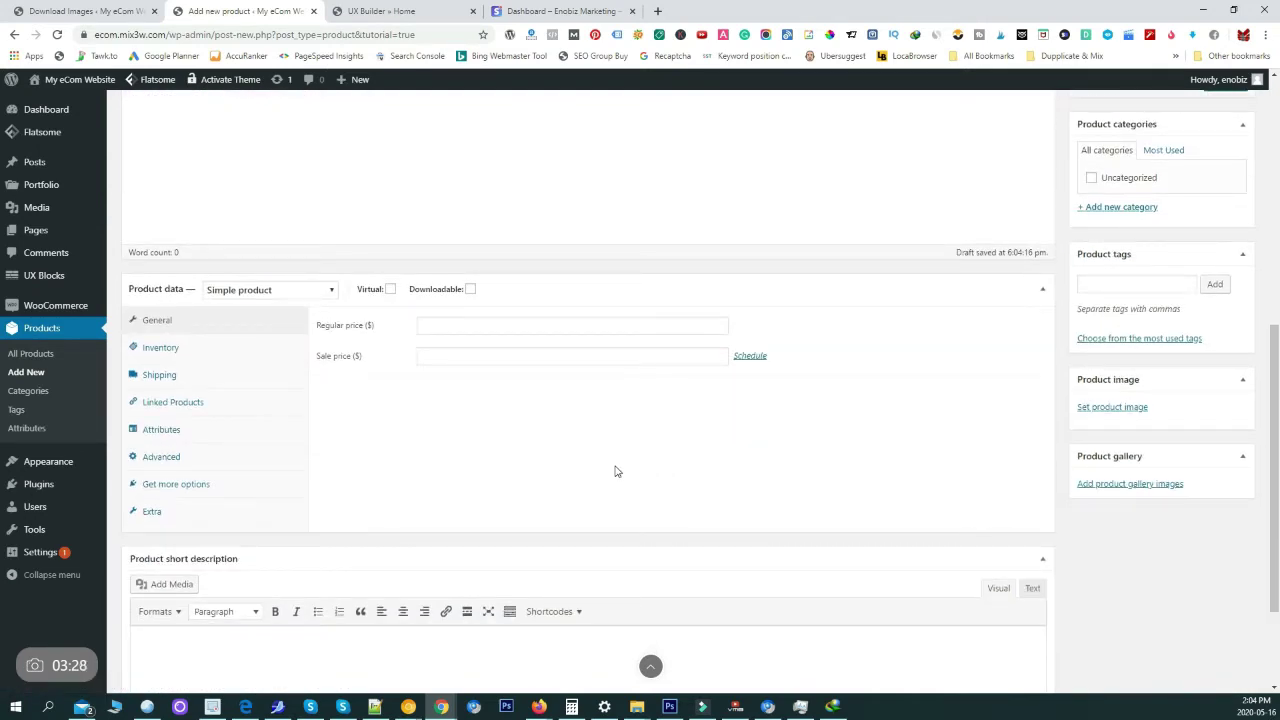
pyautogui.scroll(2, 1206, 449)
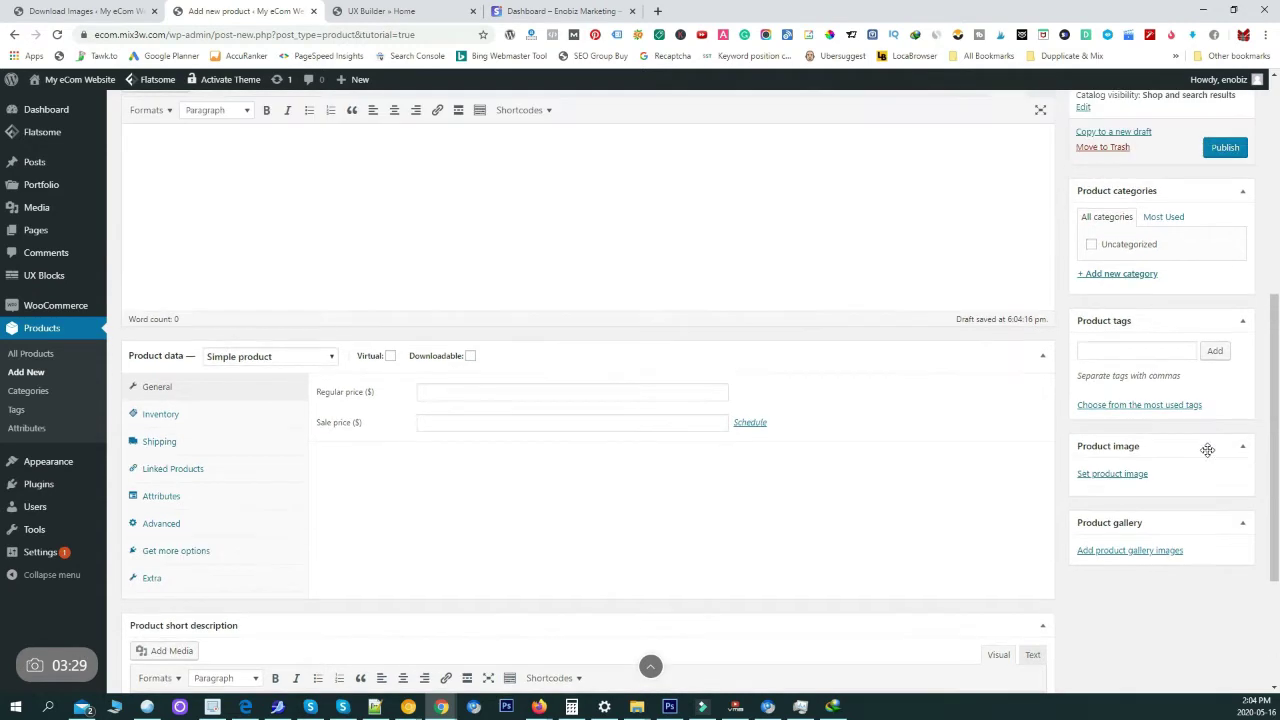
pyautogui.scroll(3, 1110, 440)
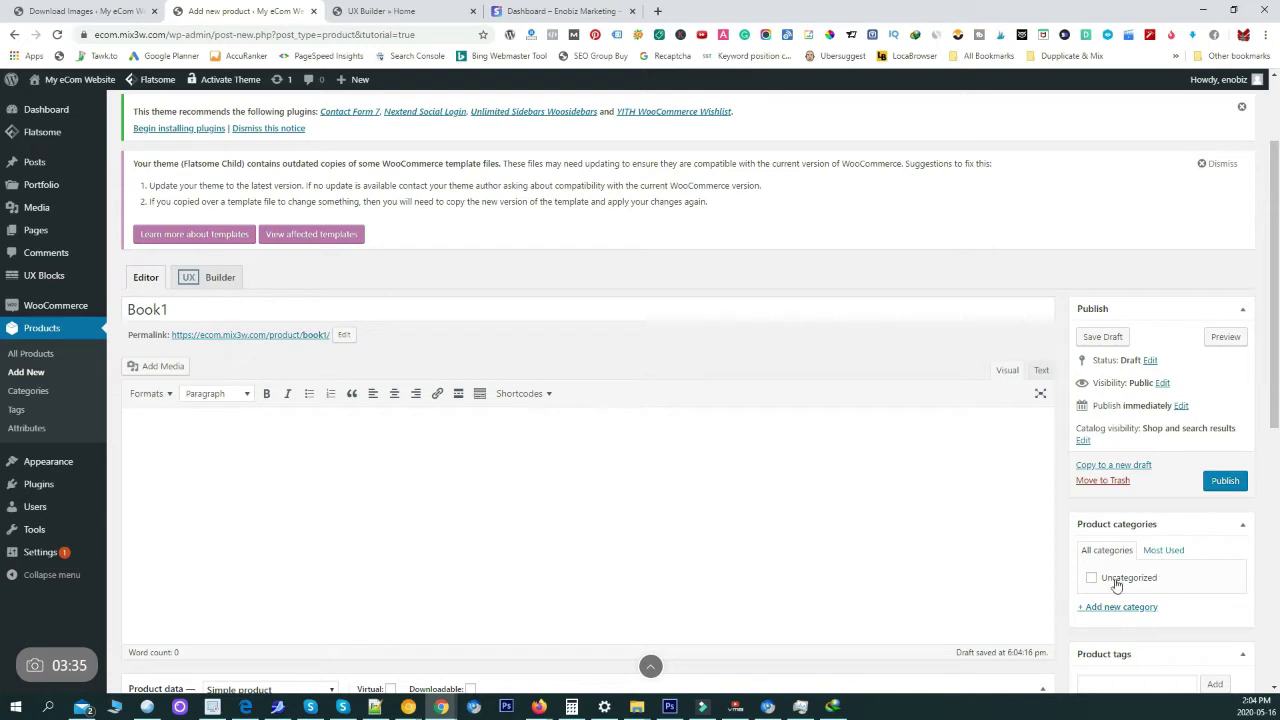
pyautogui.click(1224, 481)
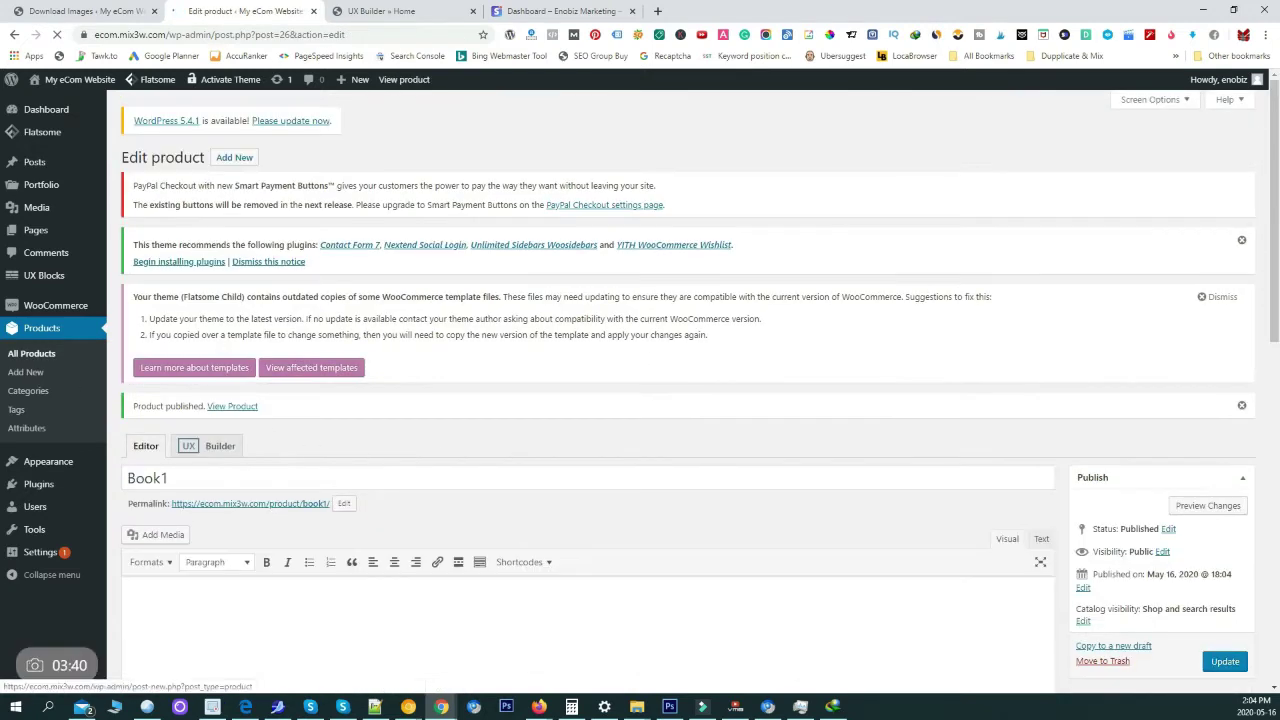
# Open the product categories in a separate tab and change the Uncategorized category's name to Romance
pyautogui.middleClick(20, 396)
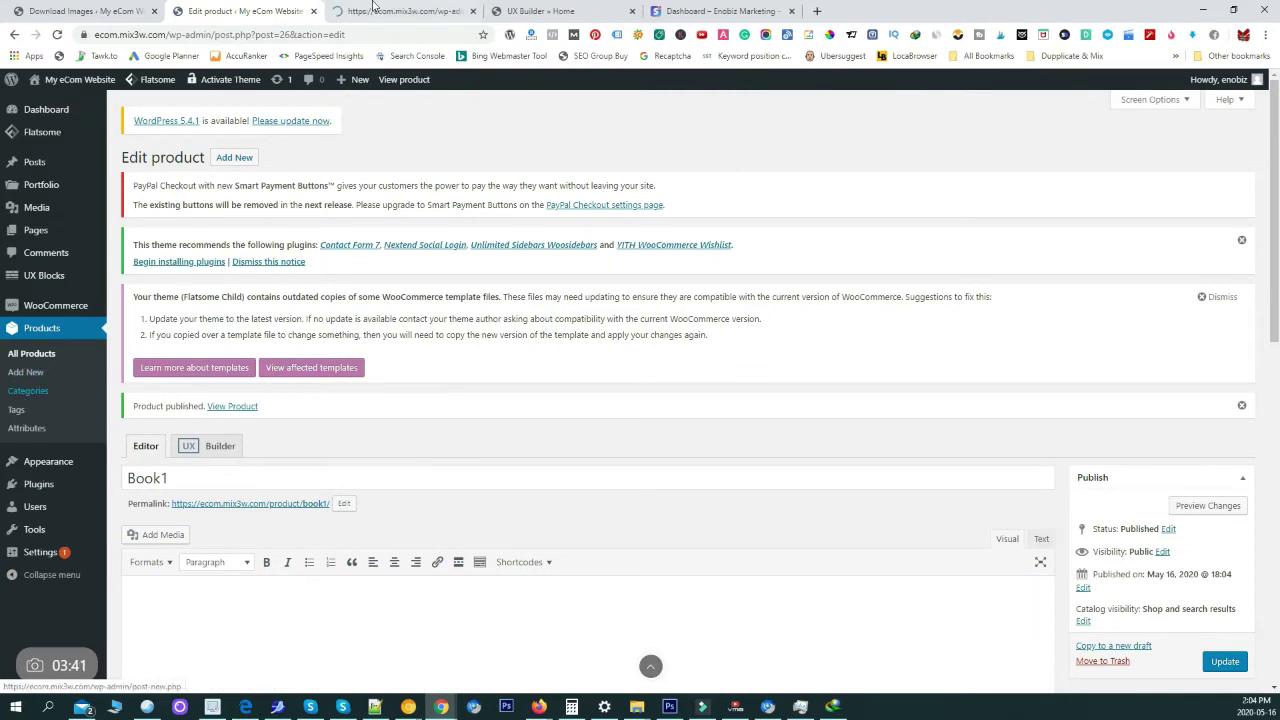
pyautogui.click(376, 7)
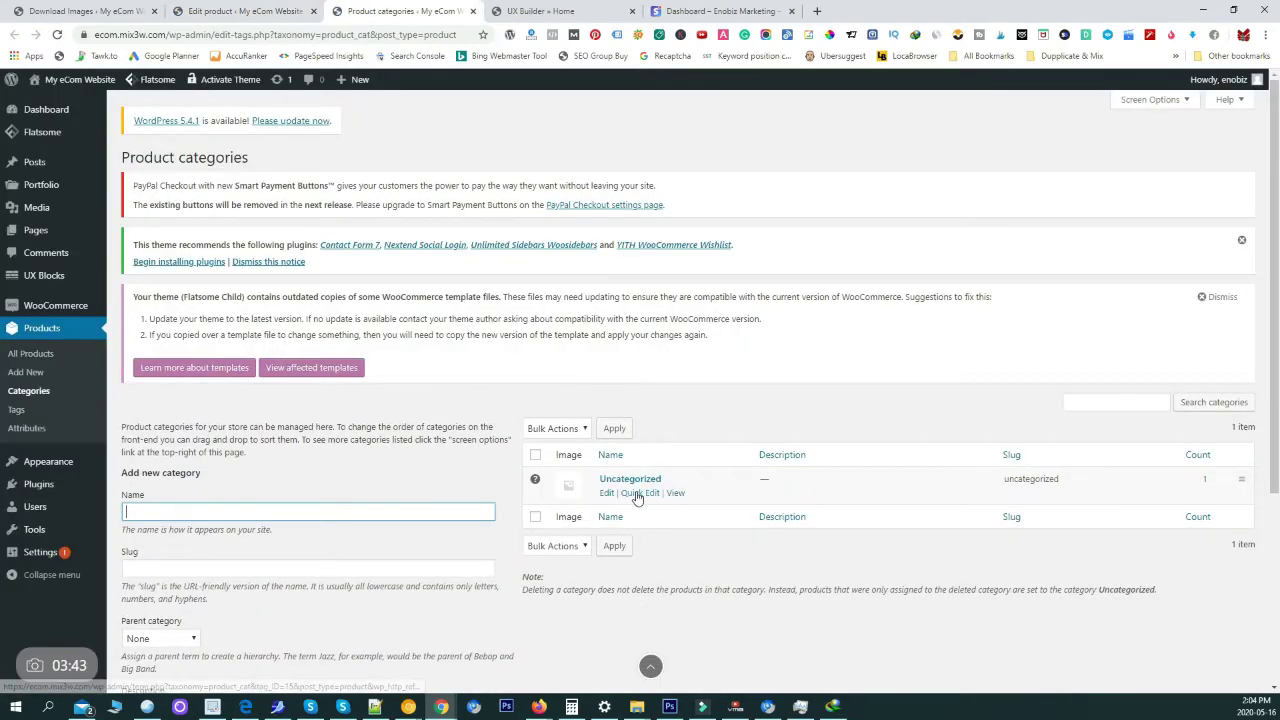
pyautogui.click(606, 494)
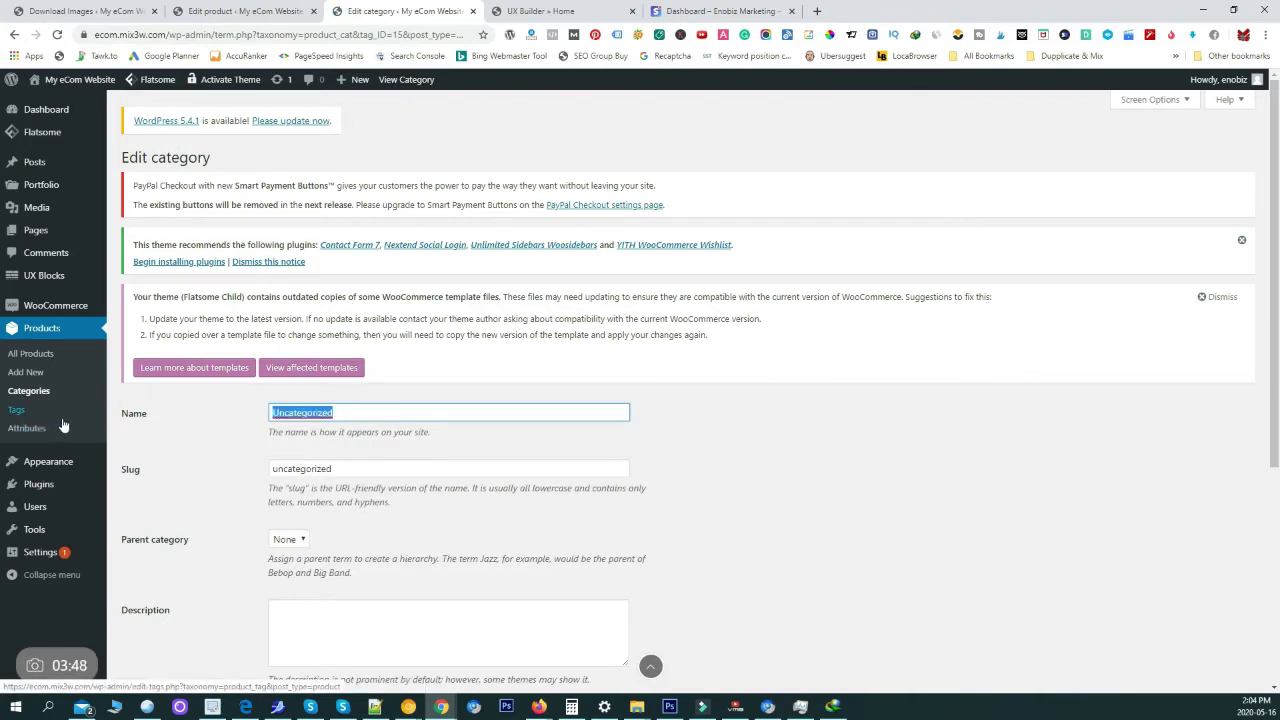
pyautogui.write('omance')
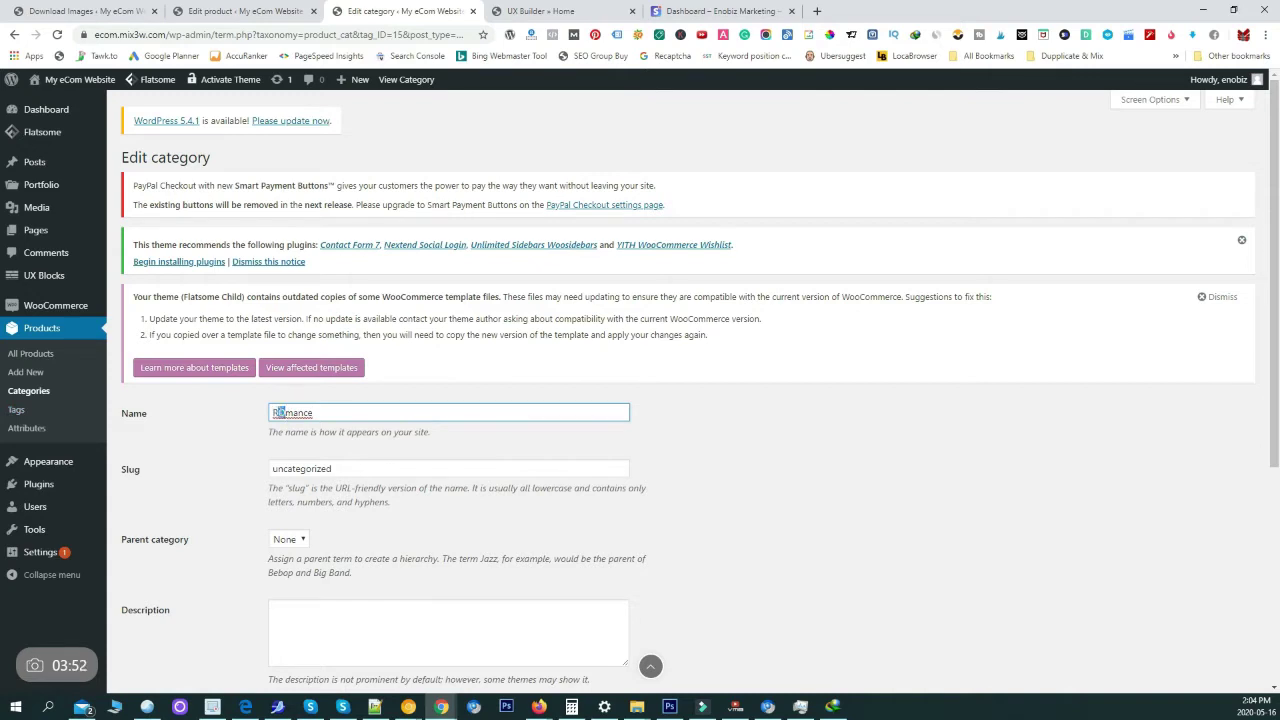
pyautogui.write('o')
# Replace the category's slug with its name, Romance, and update the category
pyautogui.moveTo(363, 410); pyautogui.dragTo(225, 406)
pyautogui.hotkey('ctrl', 'c')
pyautogui.moveTo(264, 470); pyautogui.dragTo(335, 470)
pyautogui.hotkey('ctrl', 'v')
pyautogui.scroll(-3, 220, 516)
pyautogui.click(143, 640)
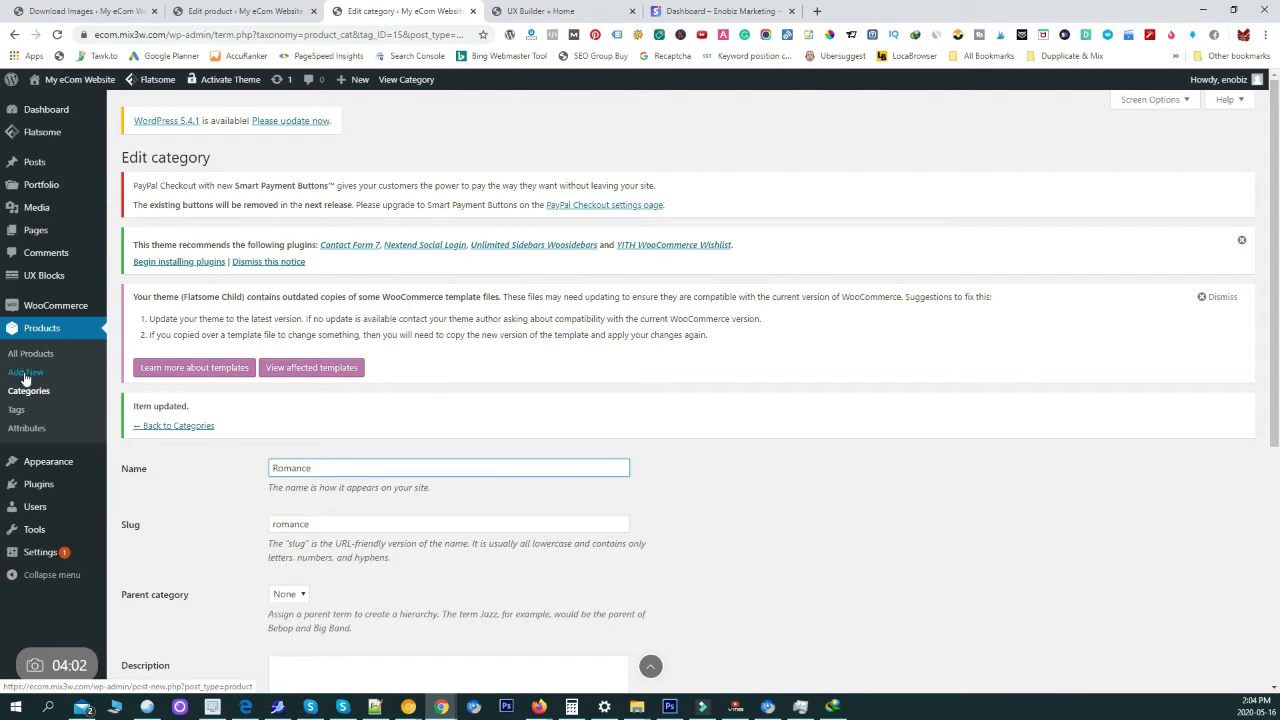
# Return to the product categories list and add two new categories named Action and Fiction
pyautogui.click(25, 391)
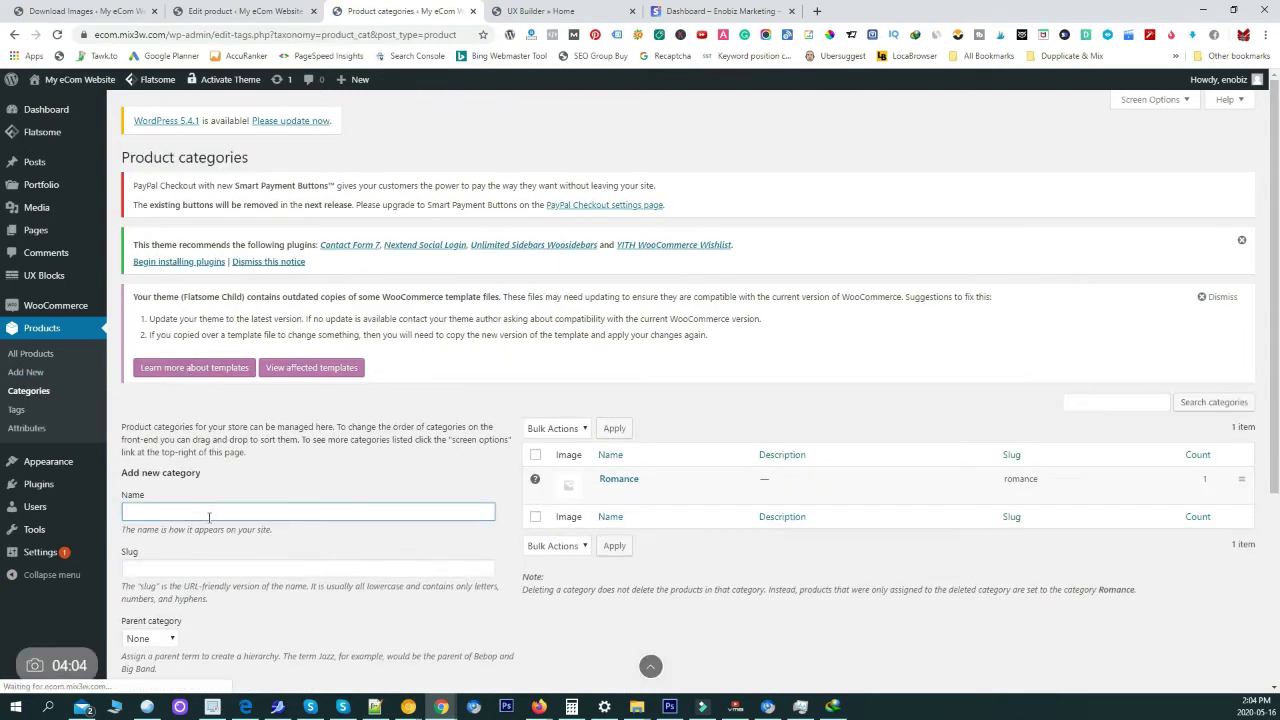
pyautogui.click(213, 512)
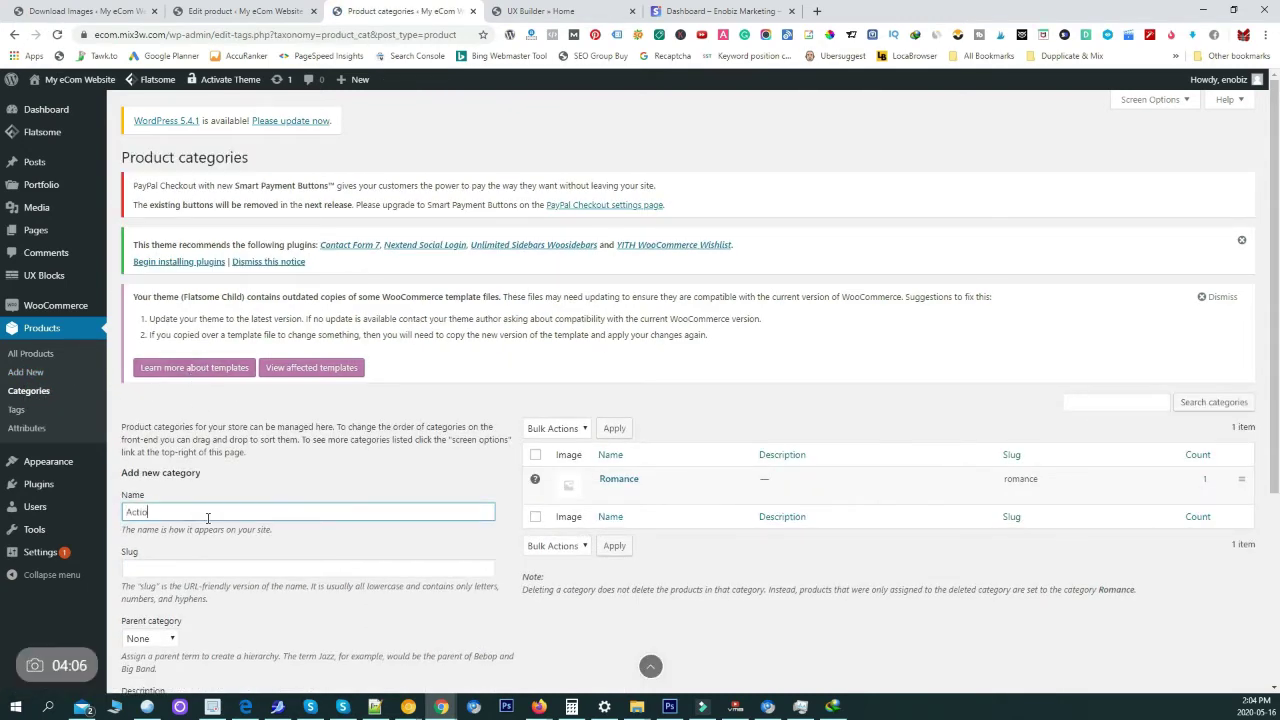
pyautogui.scroll(-3, 408, 540)
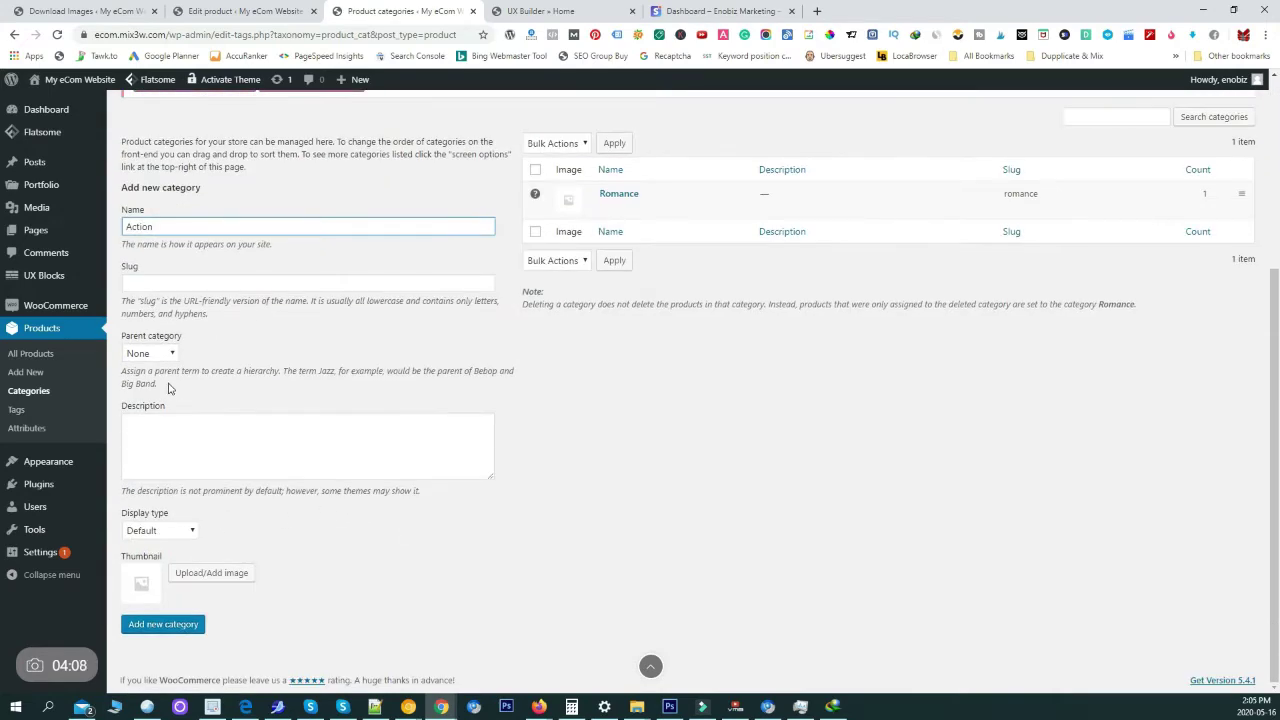
pyautogui.write('Action')
pyautogui.click(163, 625)
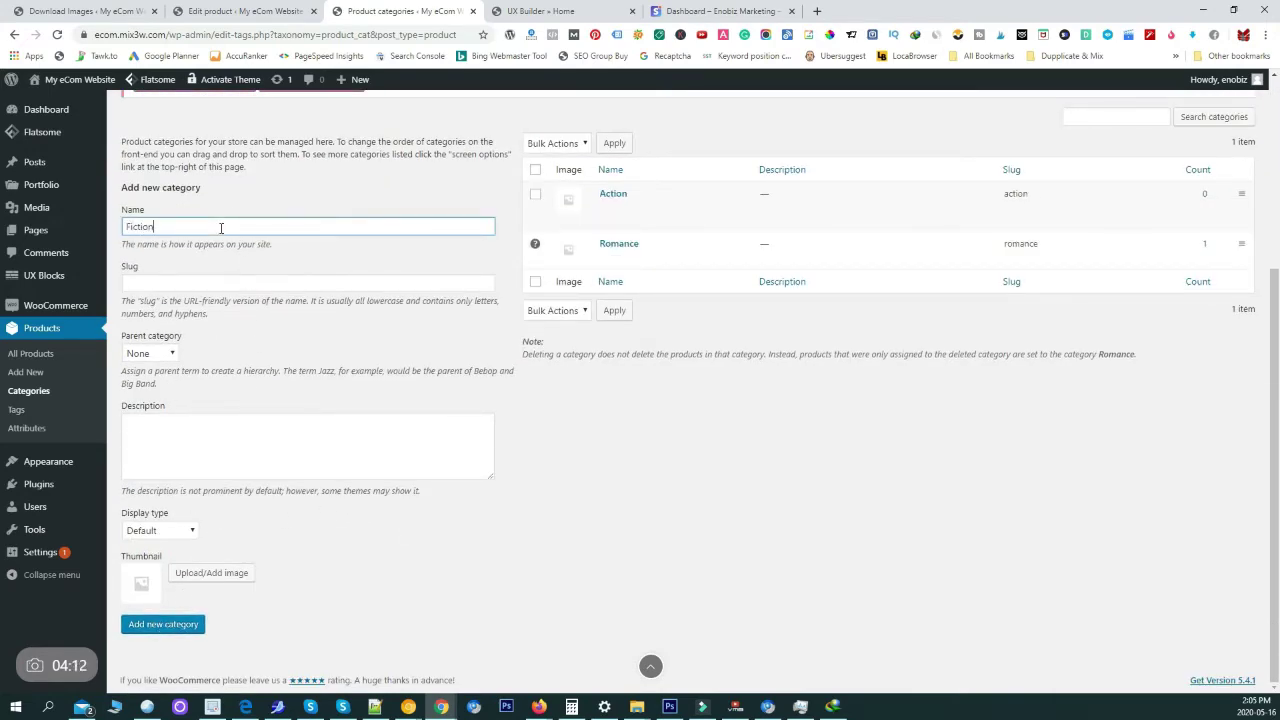
pyautogui.click(160, 624)
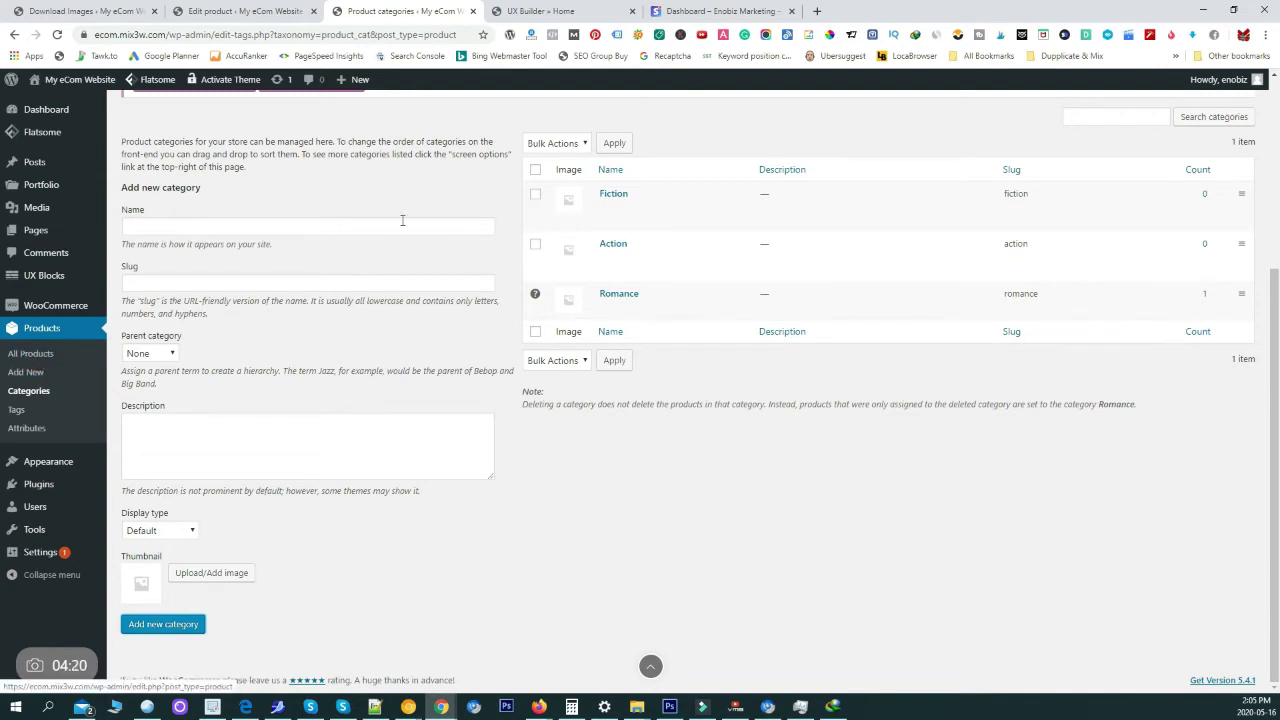
# Close the product categories tab and reload the Book1 edit page to refresh its category choices
pyautogui.middleClick(428, 8)
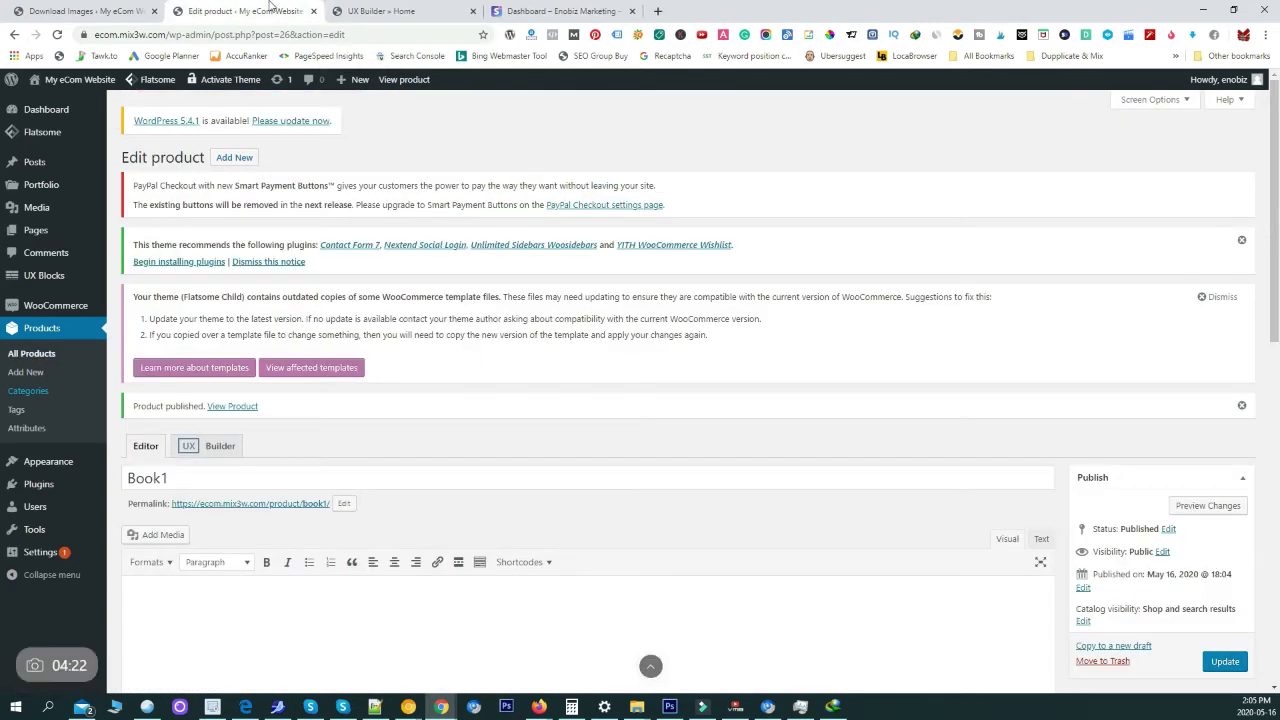
pyautogui.click(63, 34)
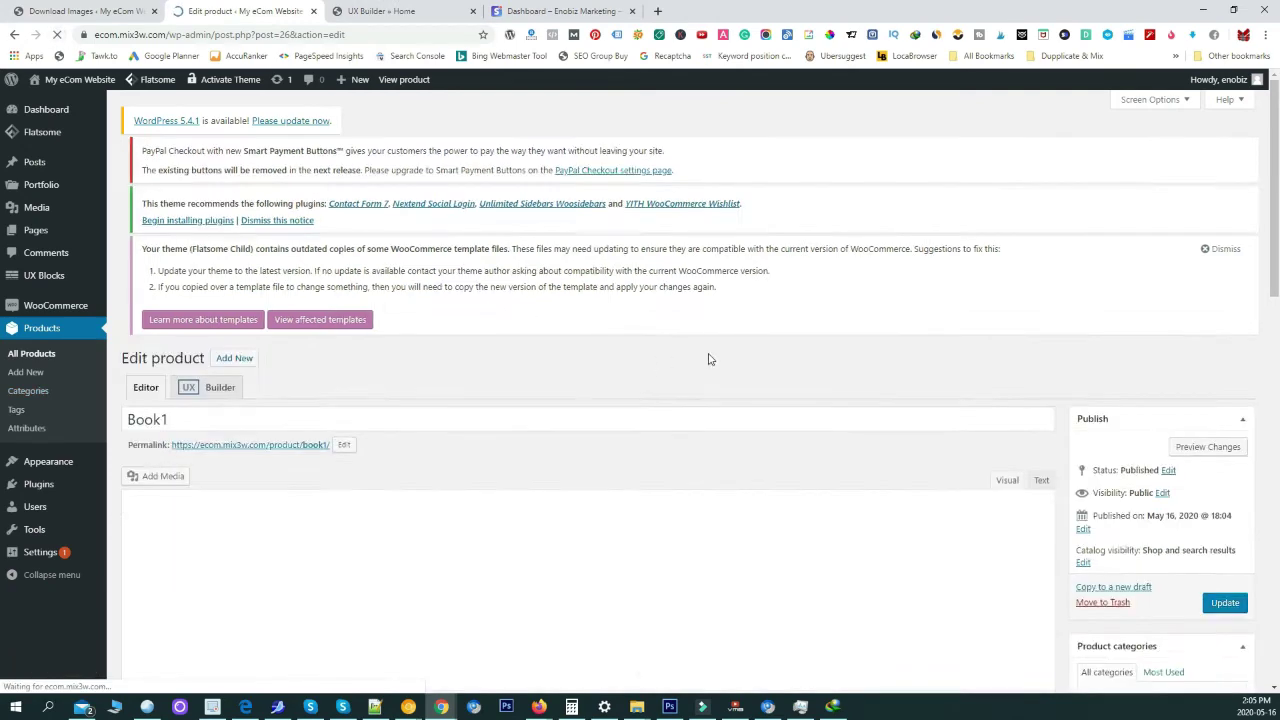
pyautogui.scroll(-10, 837, 363)
pyautogui.scroll(1, 1015, 387)
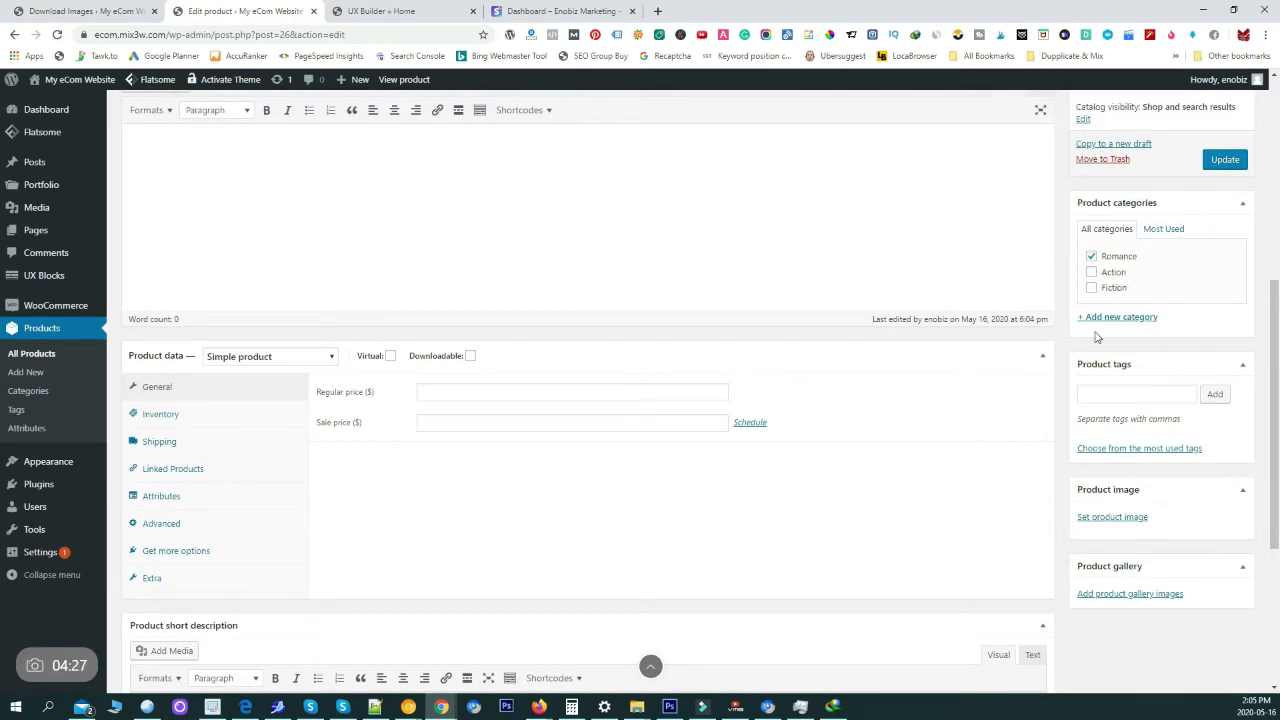
# Set slide-ruler-logarithm-5173874.jpg, the open-book photo from the media library, as Book1's product image
pyautogui.click(1101, 518)
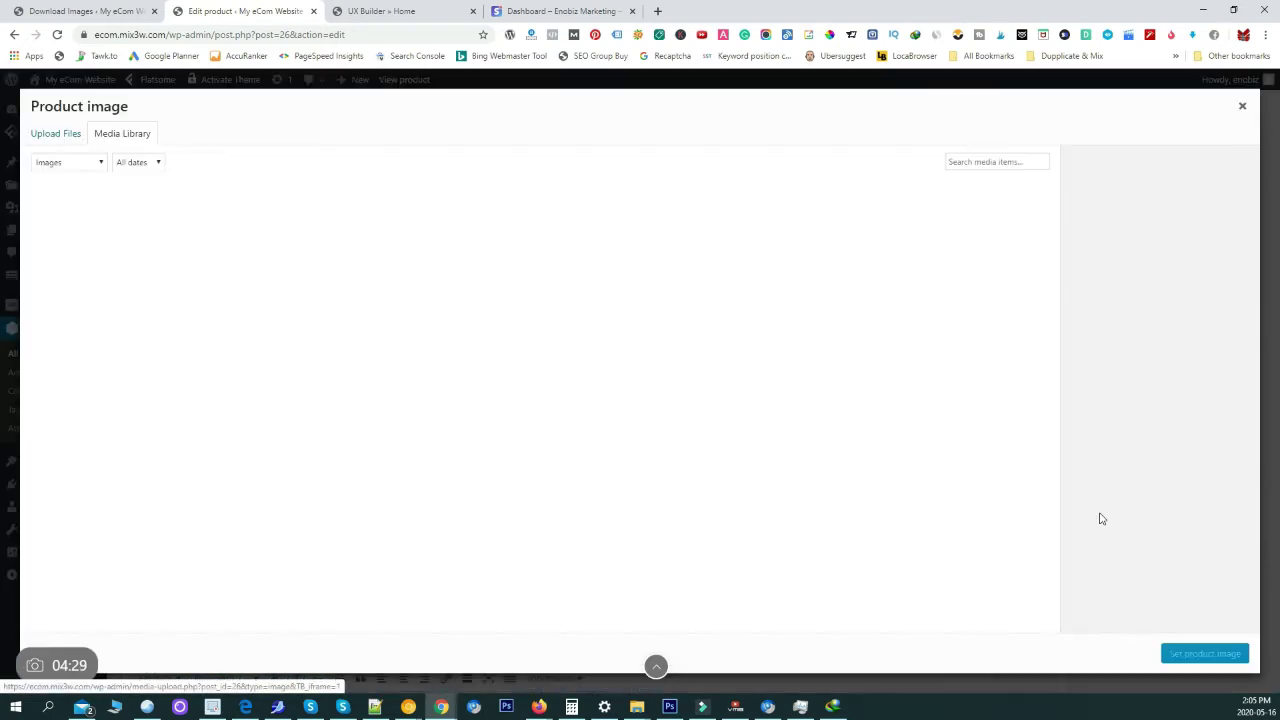
pyautogui.click(312, 247)
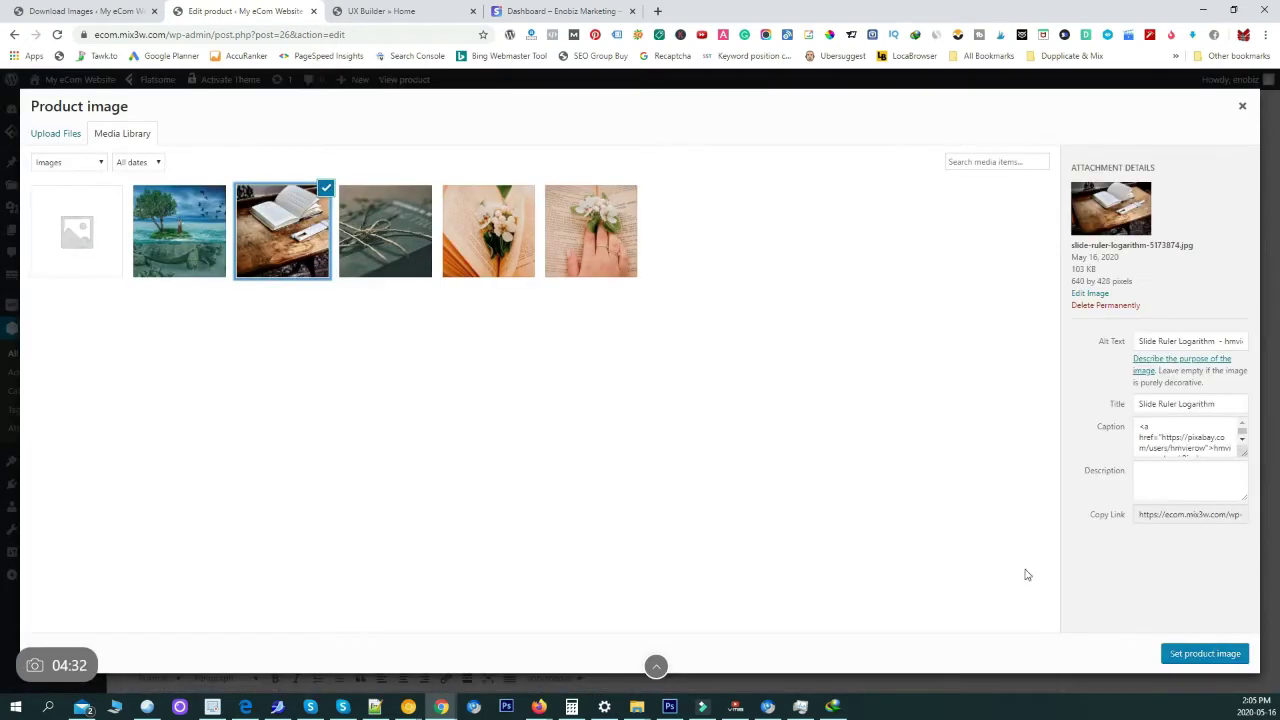
pyautogui.click(1204, 654)
pyautogui.scroll(3, 903, 519)
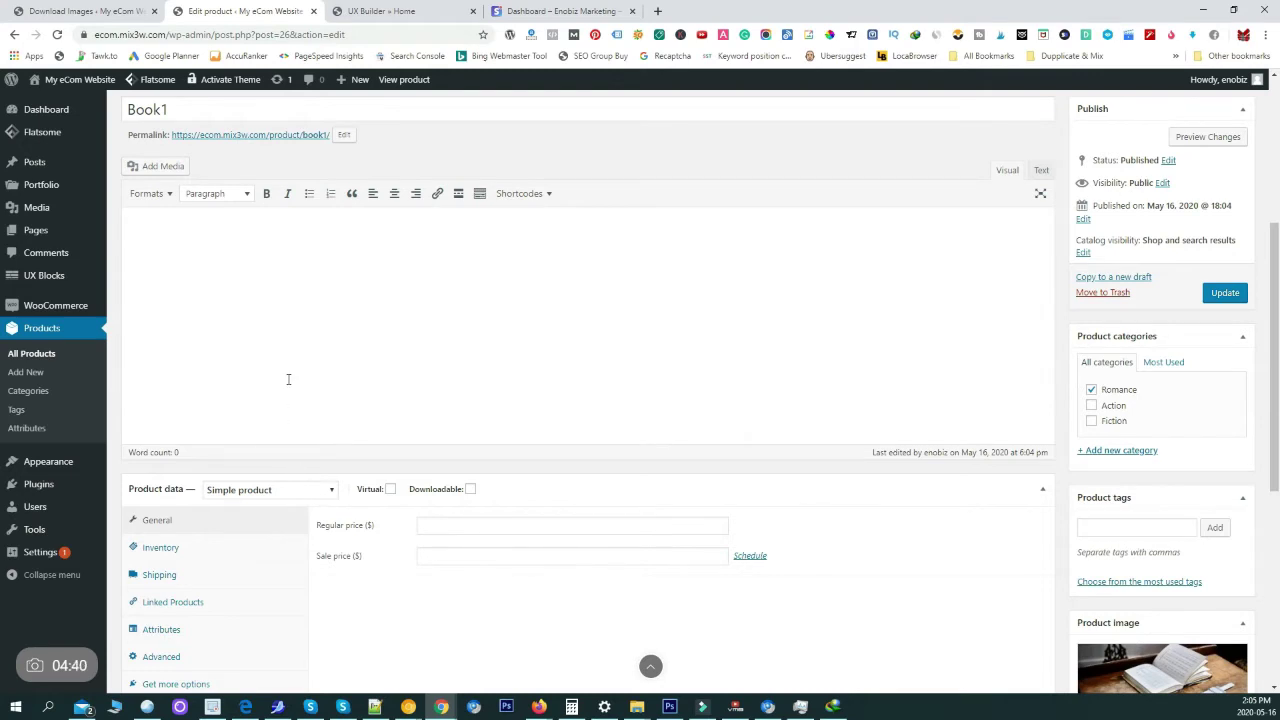
pyautogui.scroll(3, 288, 379)
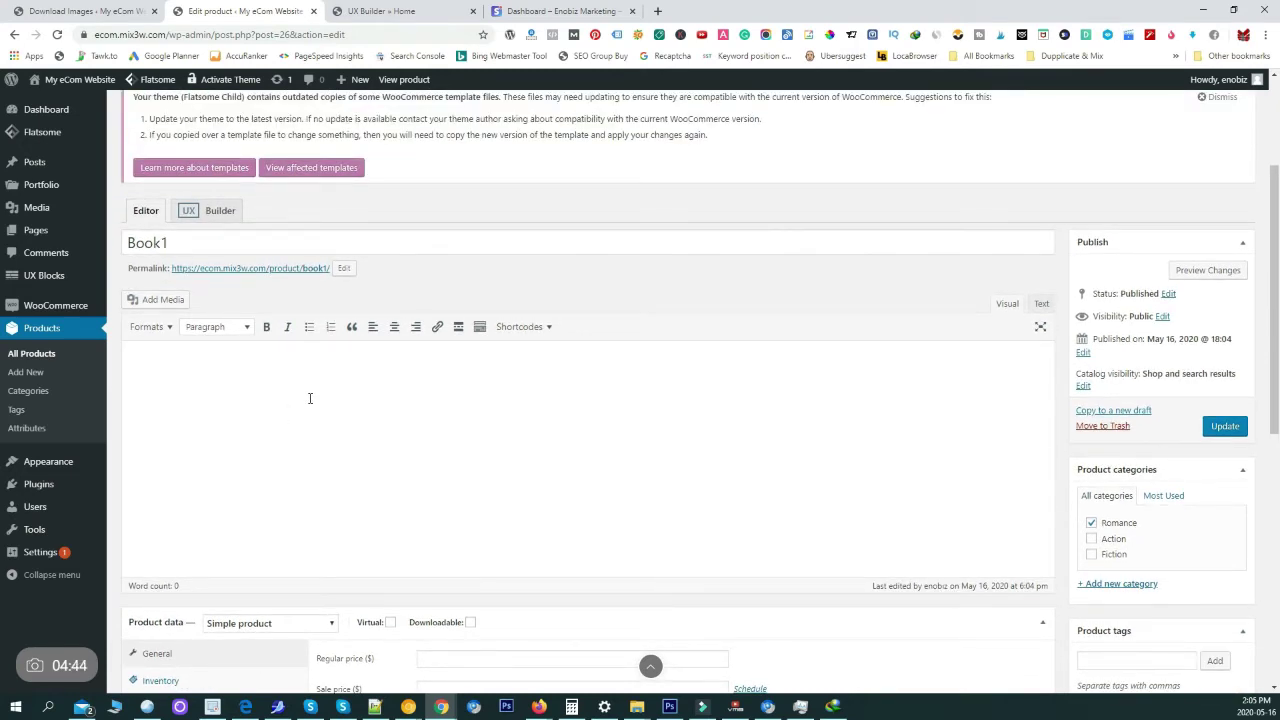
pyautogui.scroll(5, 310, 398)
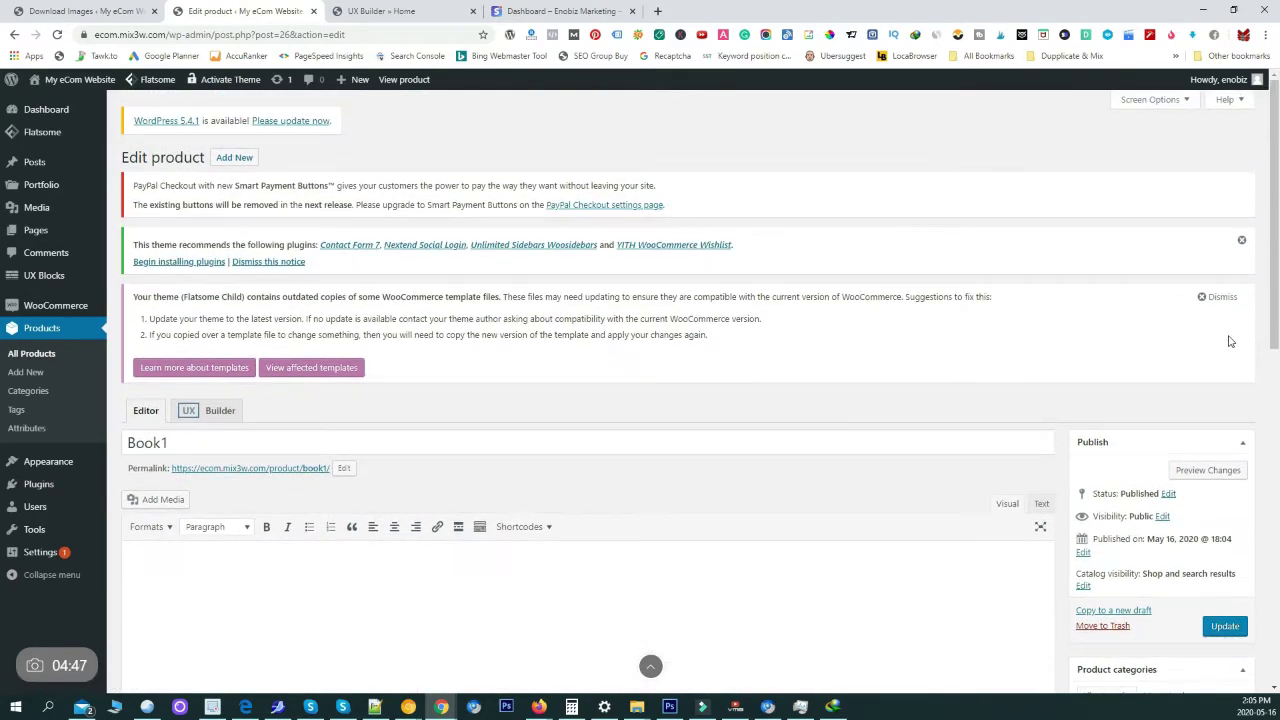
# Dismiss the outdated templates notice and enter "This is the long description" as Book1's main description
pyautogui.click(1217, 297)
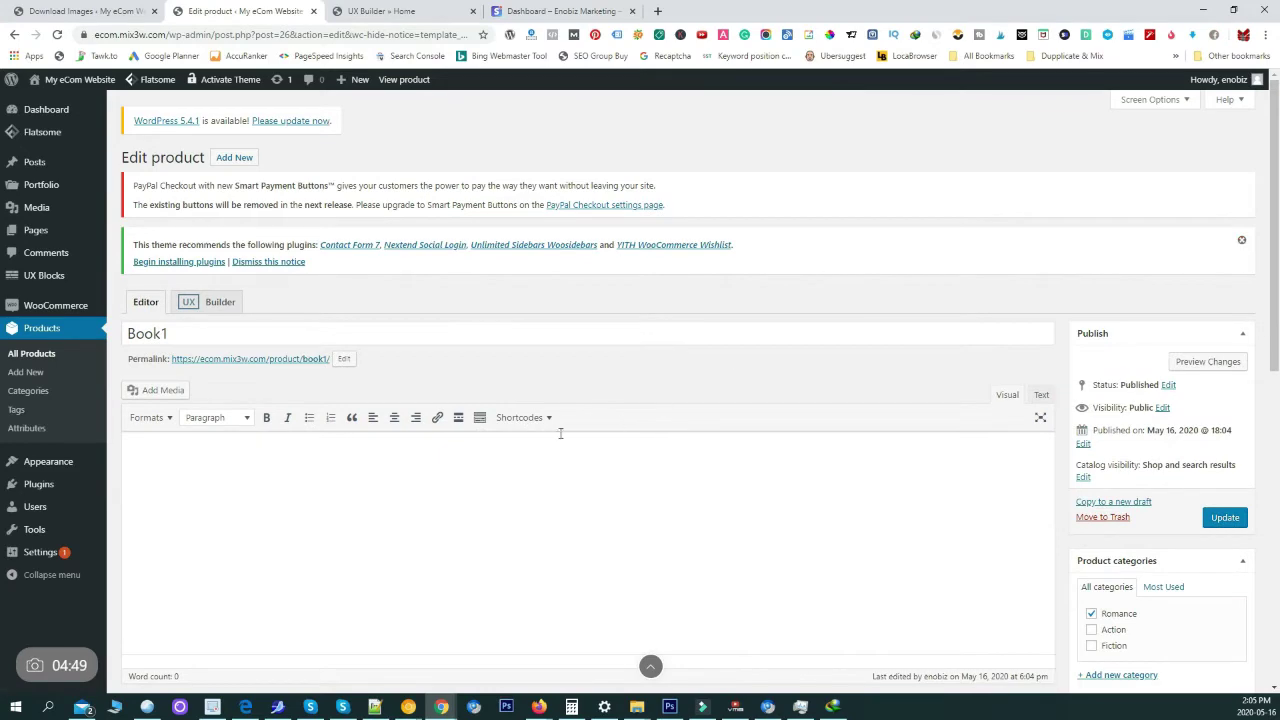
pyautogui.scroll(-3, 441, 381)
pyautogui.click(430, 266)
pyautogui.scroll(3, 417, 291)
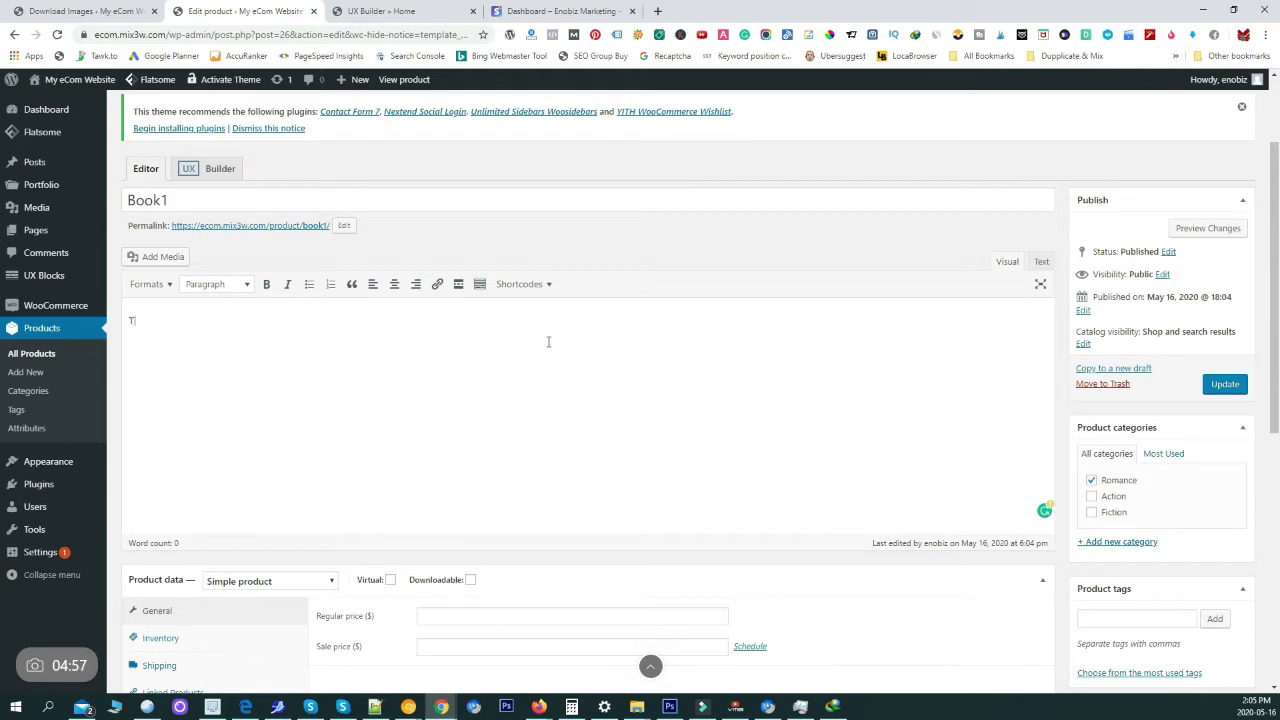
pyautogui.write('This is the long description')
# Reuse the main description's text to make the short description "This is the short description", and update the product
pyautogui.hotkey('ctrl', 'a')
pyautogui.hotkey('ctrl', 'c')
pyautogui.scroll(-5, 549, 340)
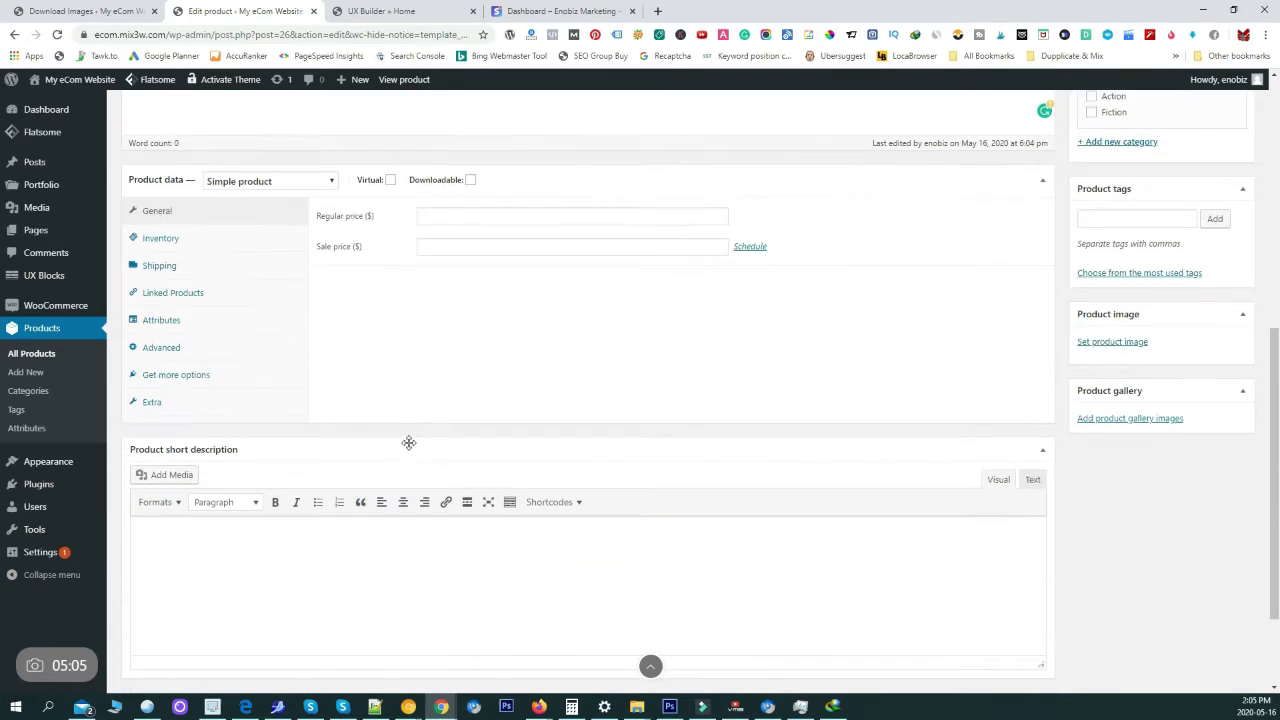
pyautogui.hotkey('ctrl', 'v')
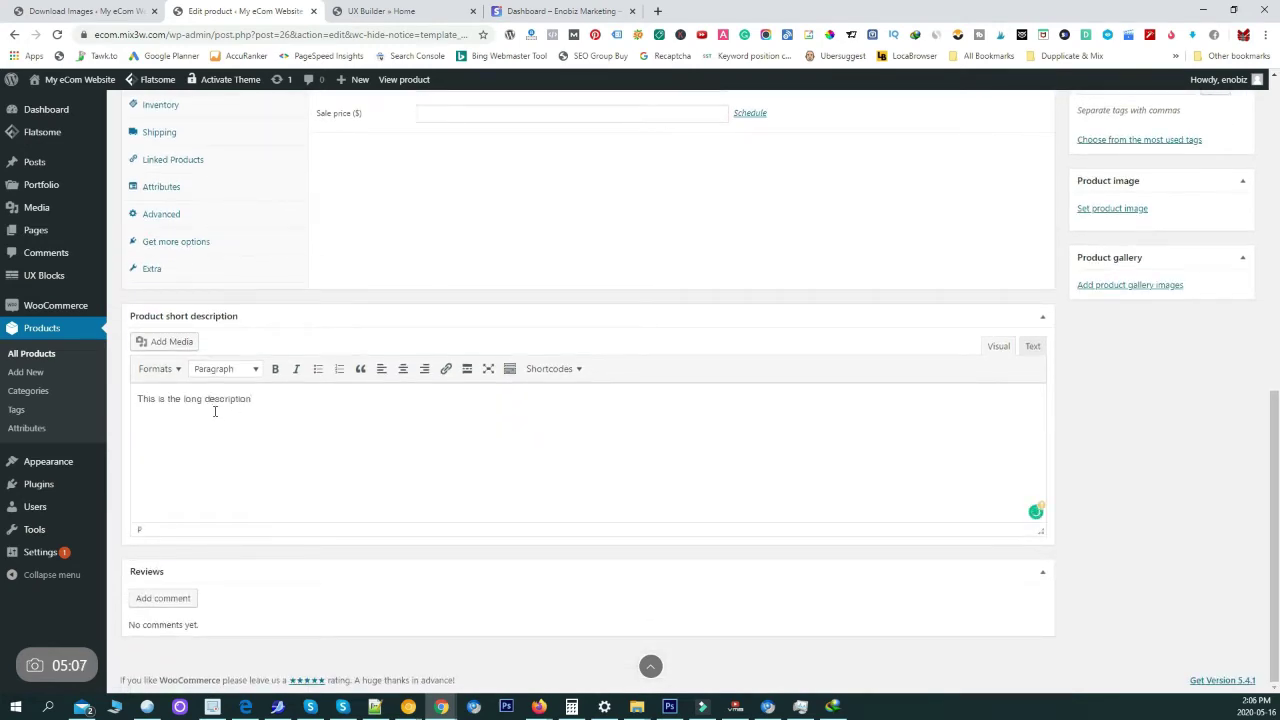
pyautogui.doubleClick(193, 398)
pyautogui.write('shortst')
pyautogui.press('BackSpace')
pyautogui.scroll(4, 449, 447)
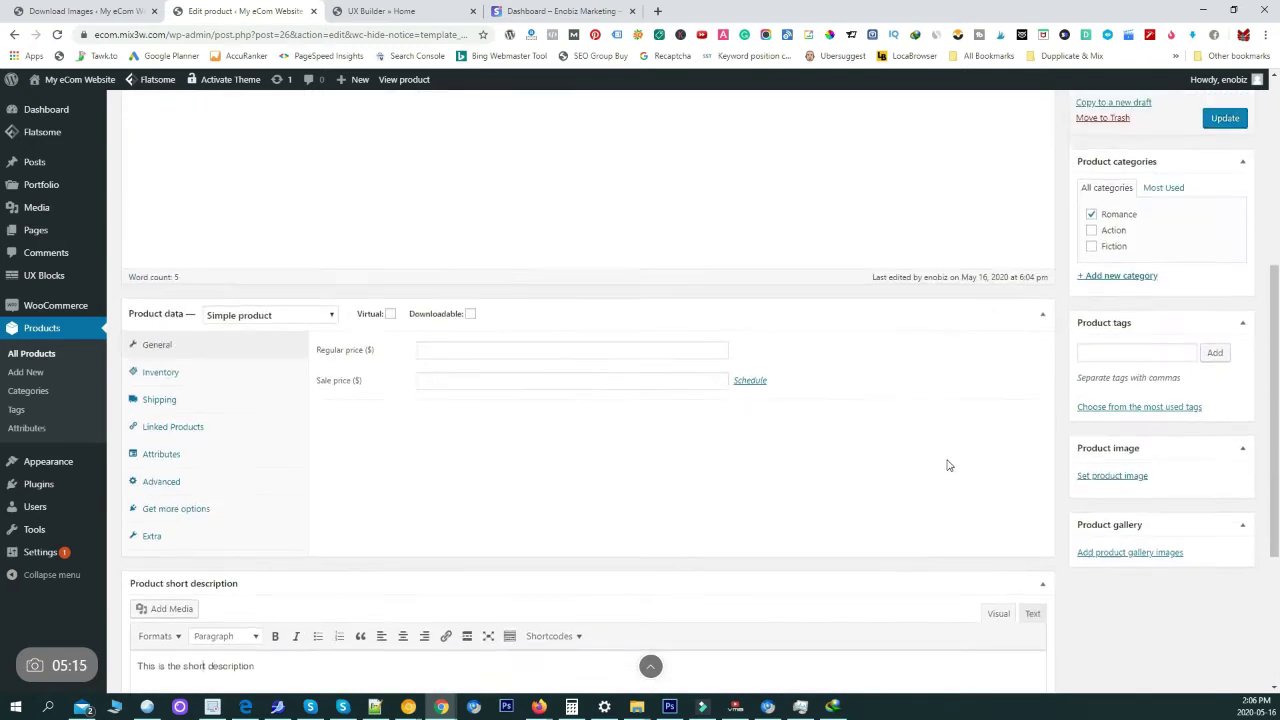
pyautogui.click(1222, 257)
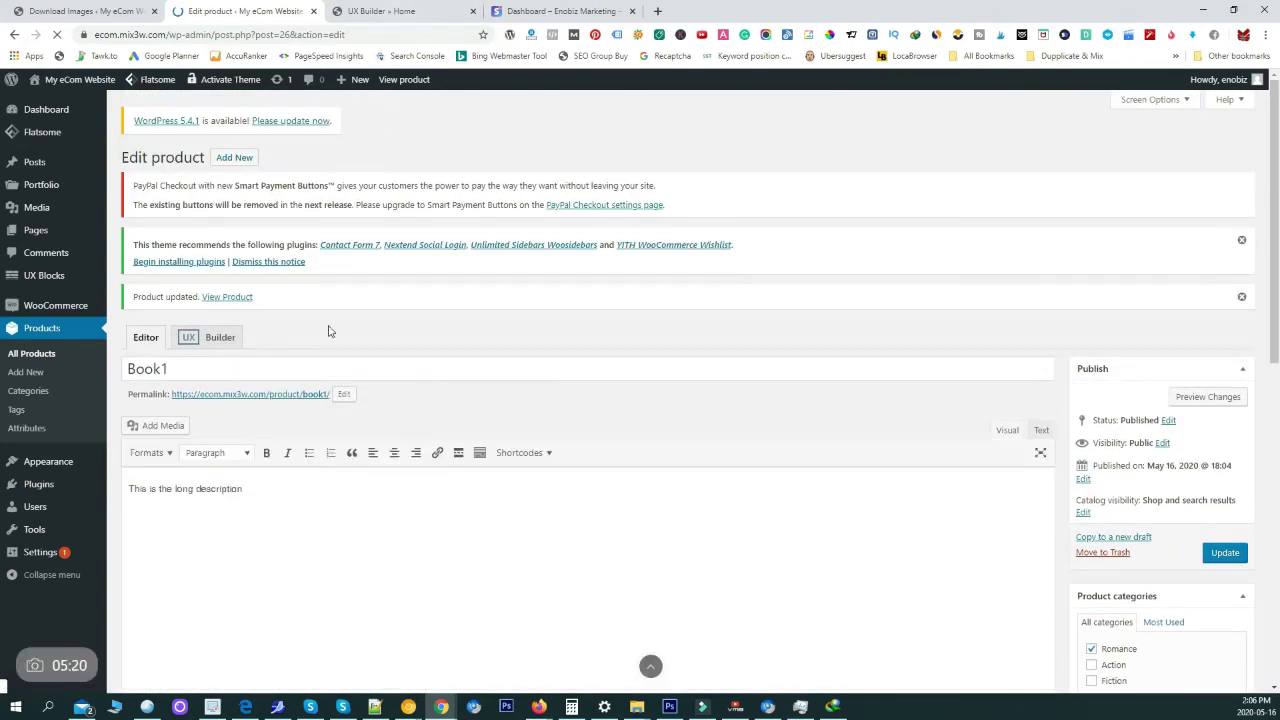
# Open Book1's public page in a separate tab and examine where the short and long descriptions appear
pyautogui.rightClick(240, 399)
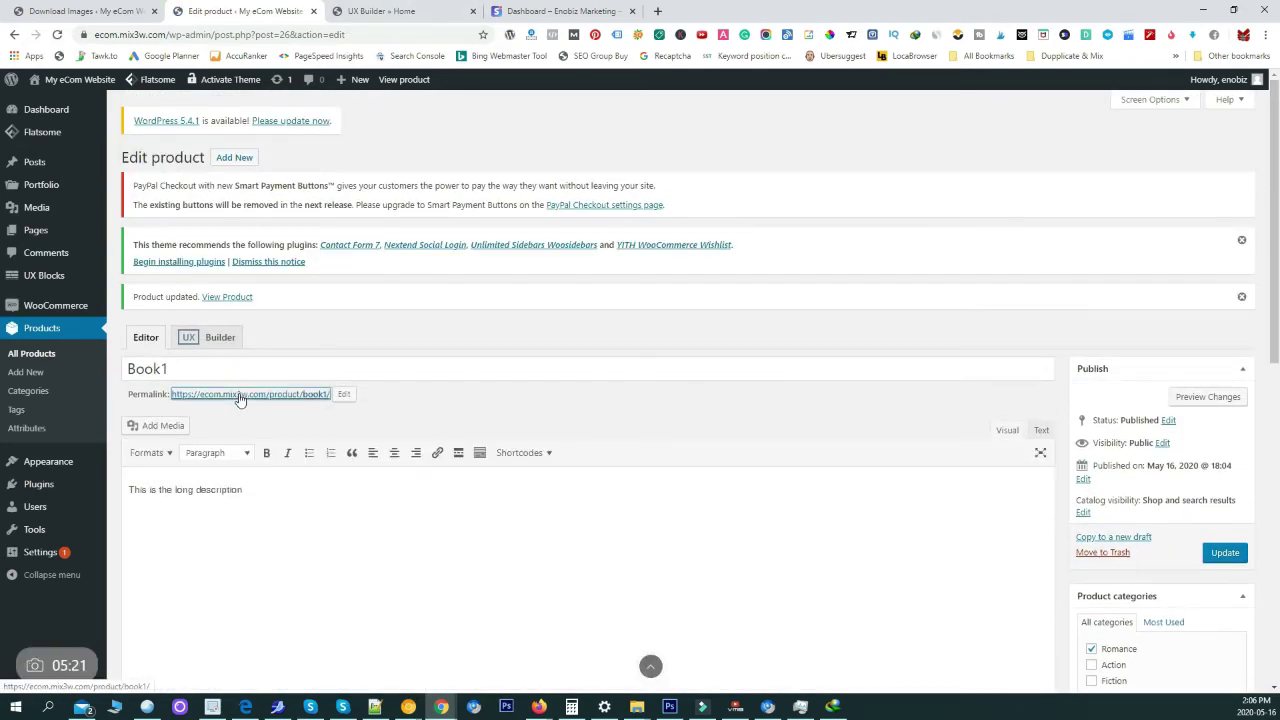
pyautogui.click(384, 8)
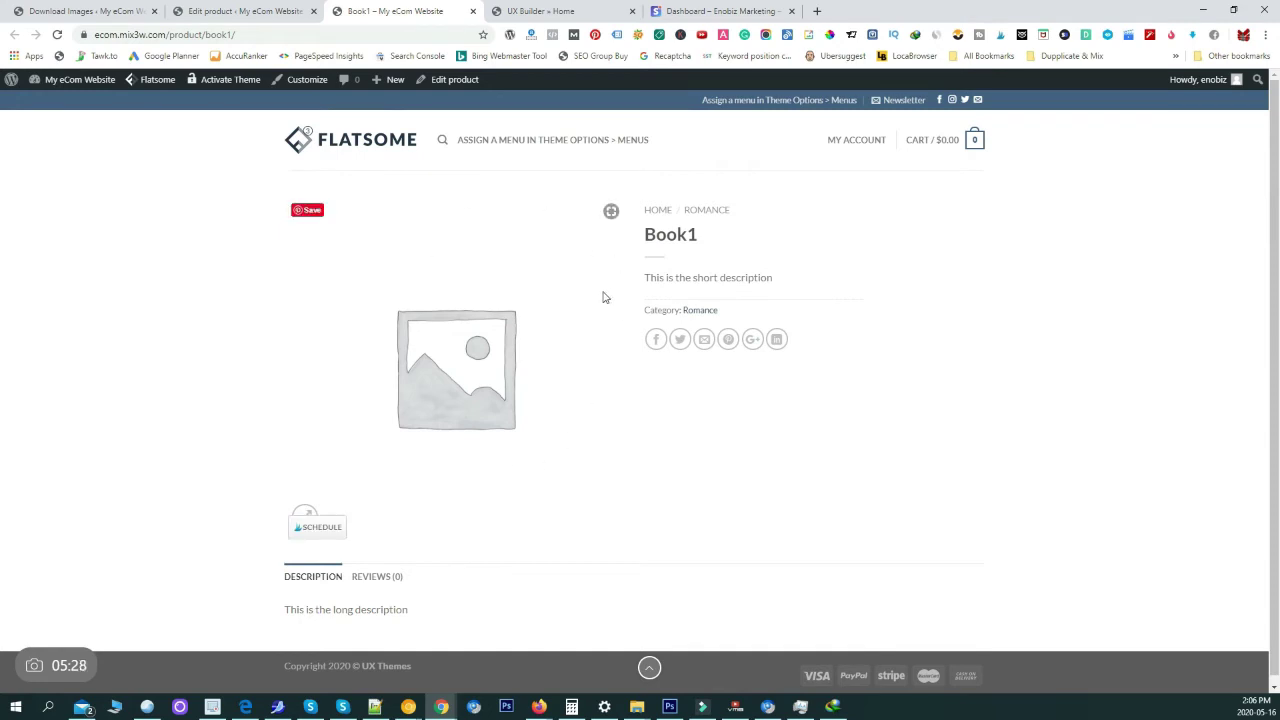
pyautogui.moveTo(641, 278); pyautogui.dragTo(778, 280)
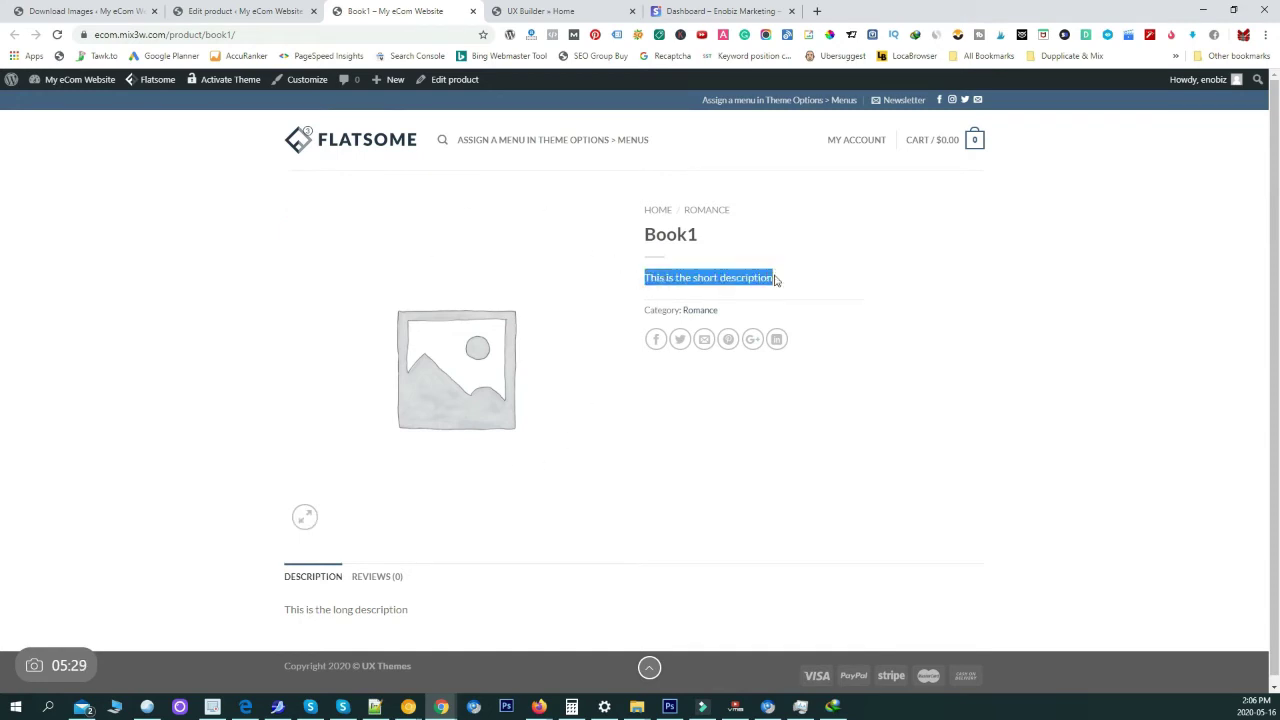
pyautogui.scroll(-1, 480, 450)
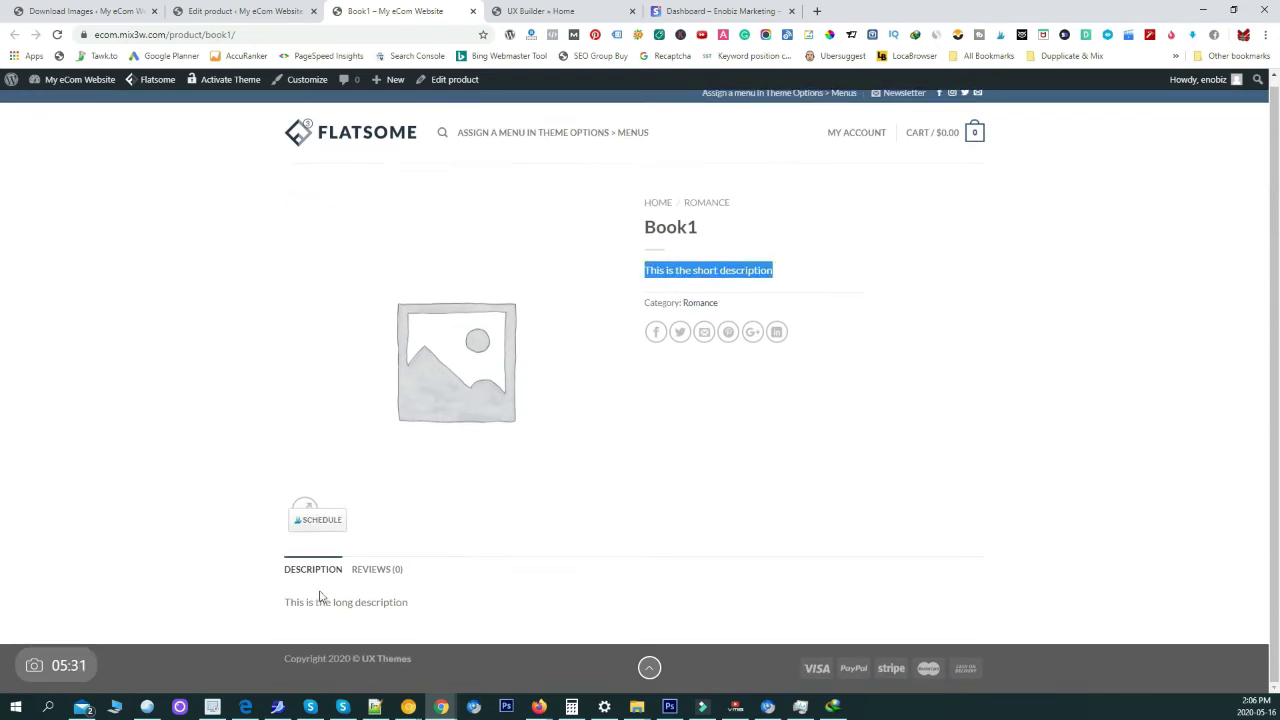
pyautogui.moveTo(308, 602); pyautogui.dragTo(455, 601)
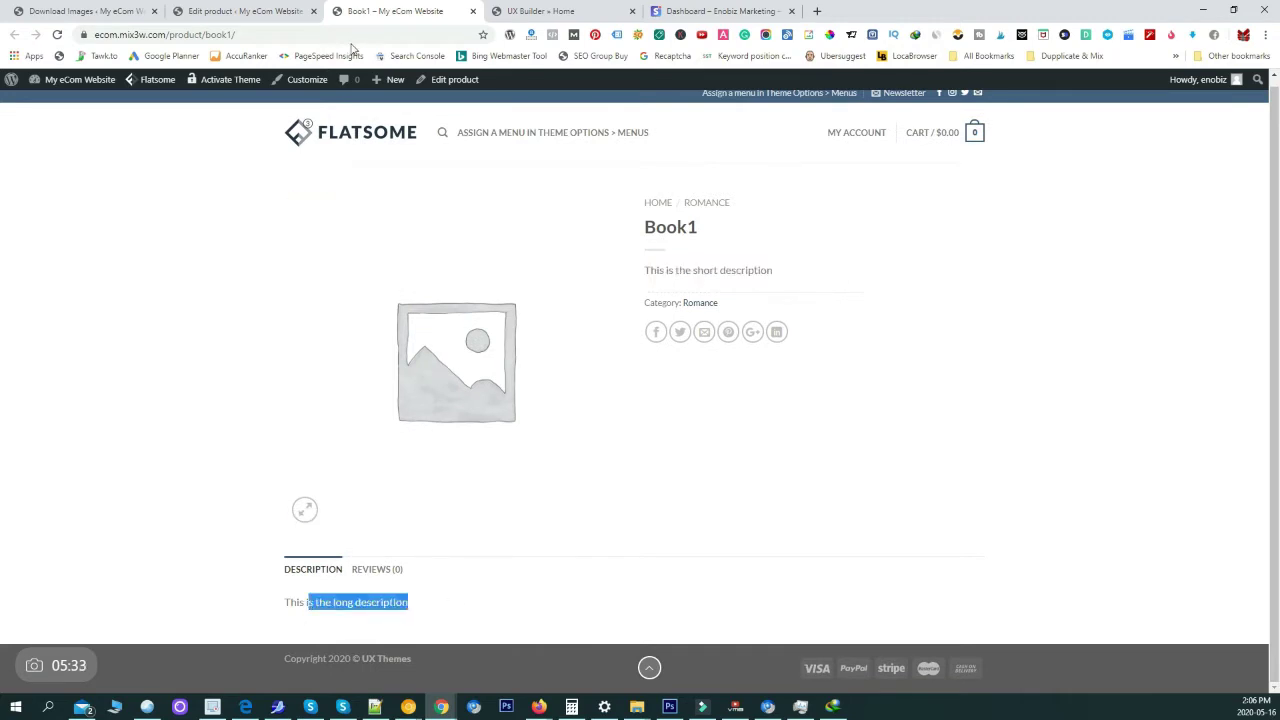
# Set slide-ruler-logarithm-5173874.jpg from the media library as the product image on Book1's edit page, and update the product
pyautogui.click(250, 11)
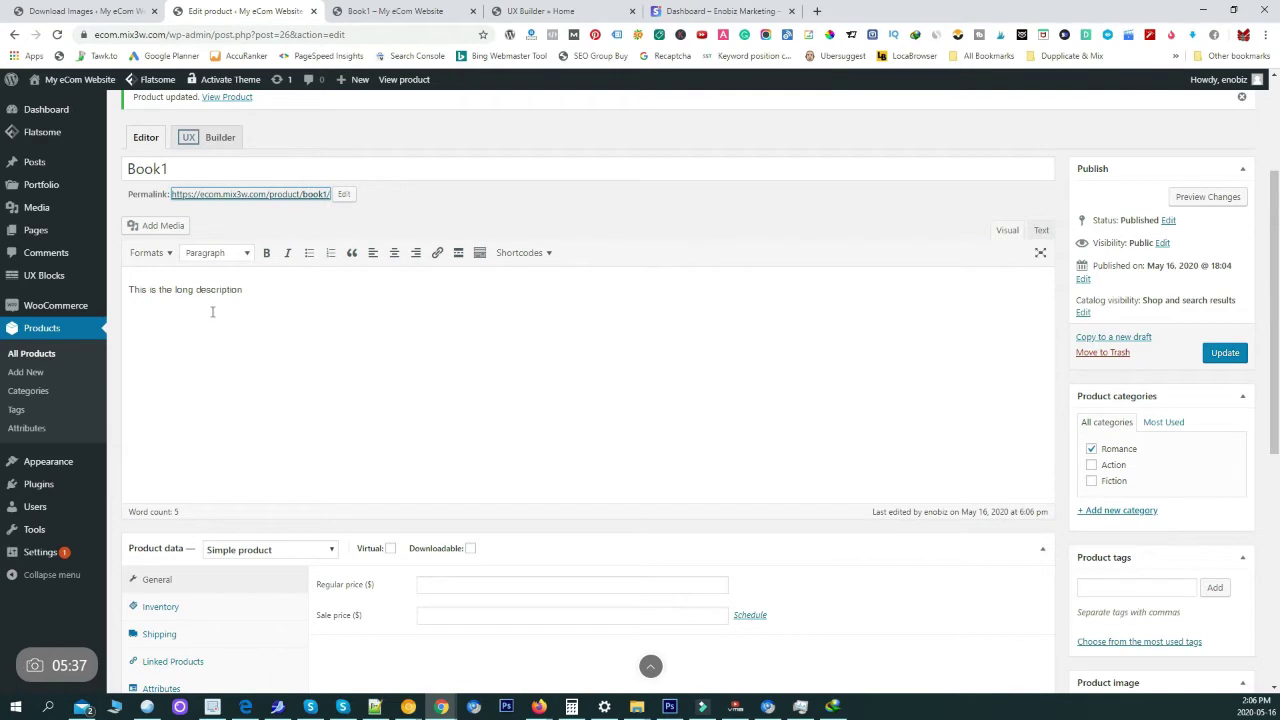
pyautogui.scroll(-5, 234, 402)
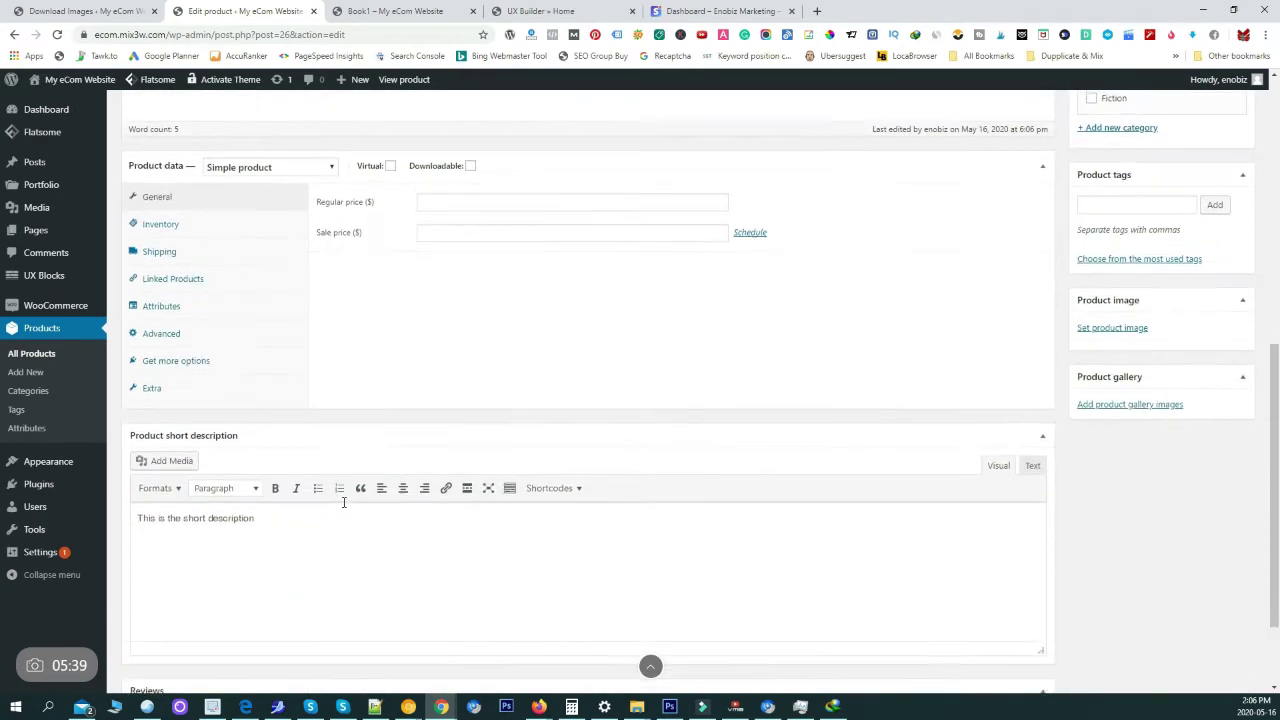
pyautogui.moveTo(255, 400); pyautogui.dragTo(140, 405)
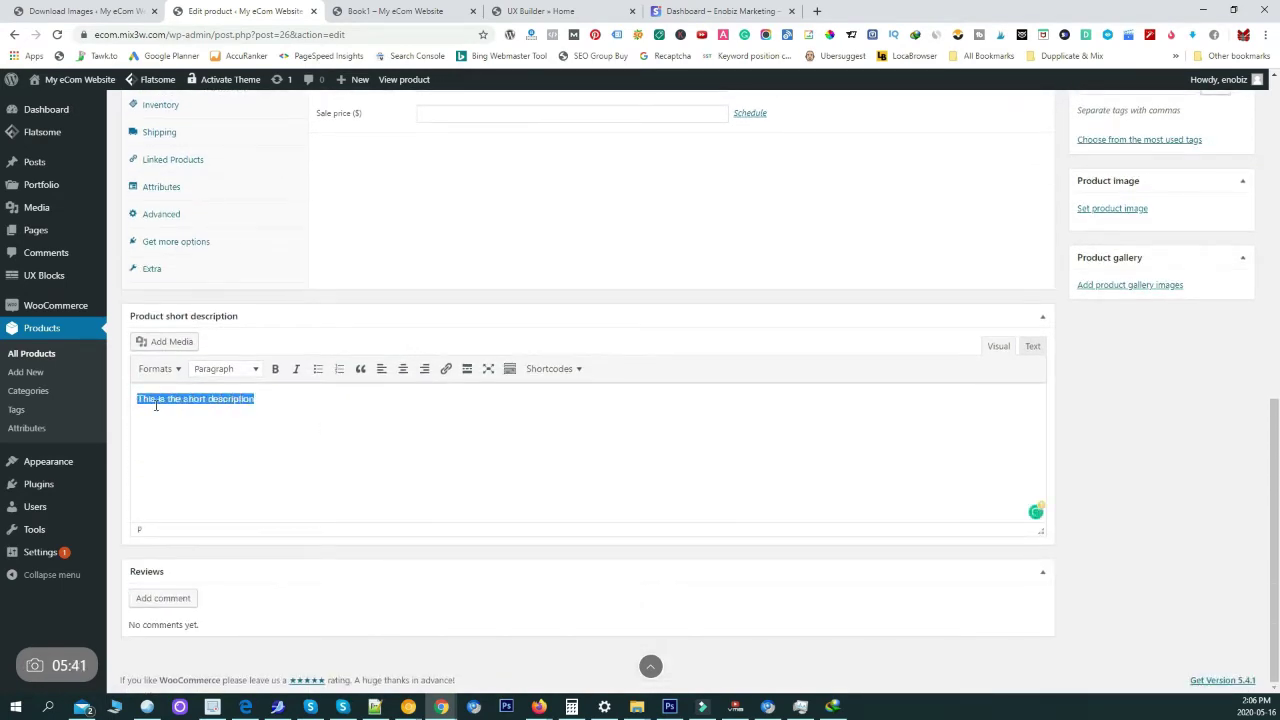
pyautogui.scroll(1, 631, 449)
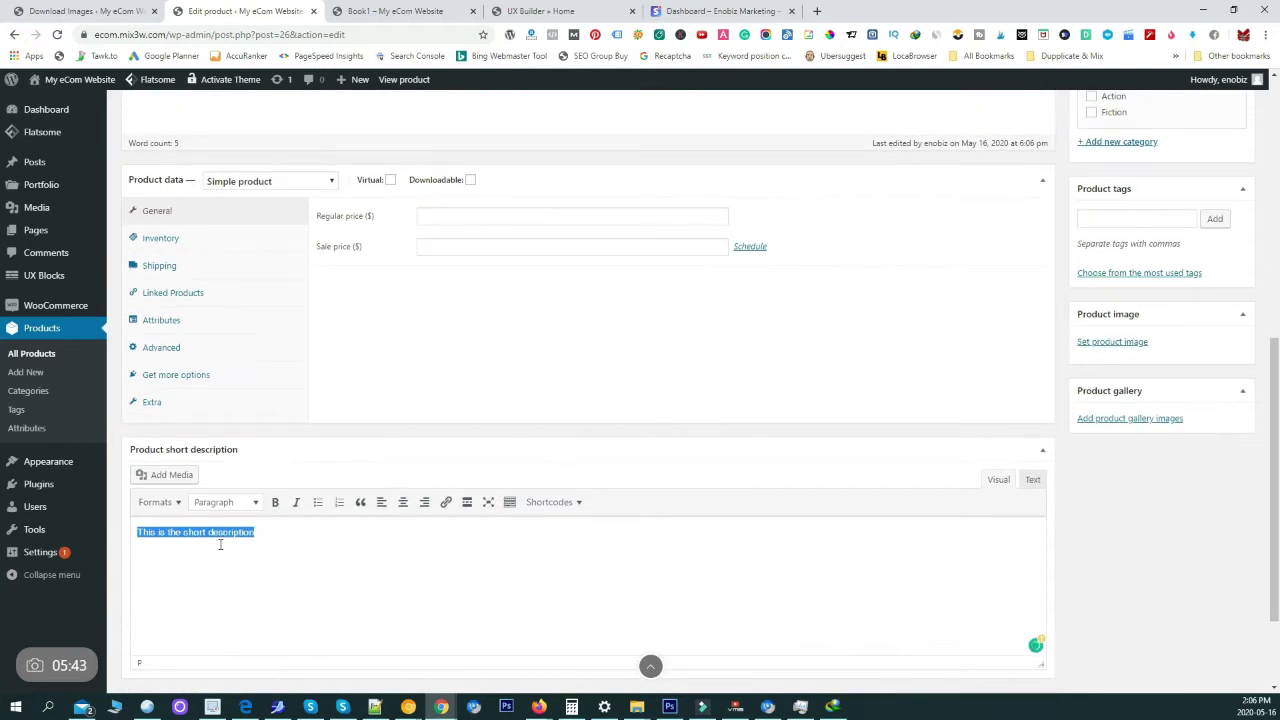
pyautogui.click(1111, 342)
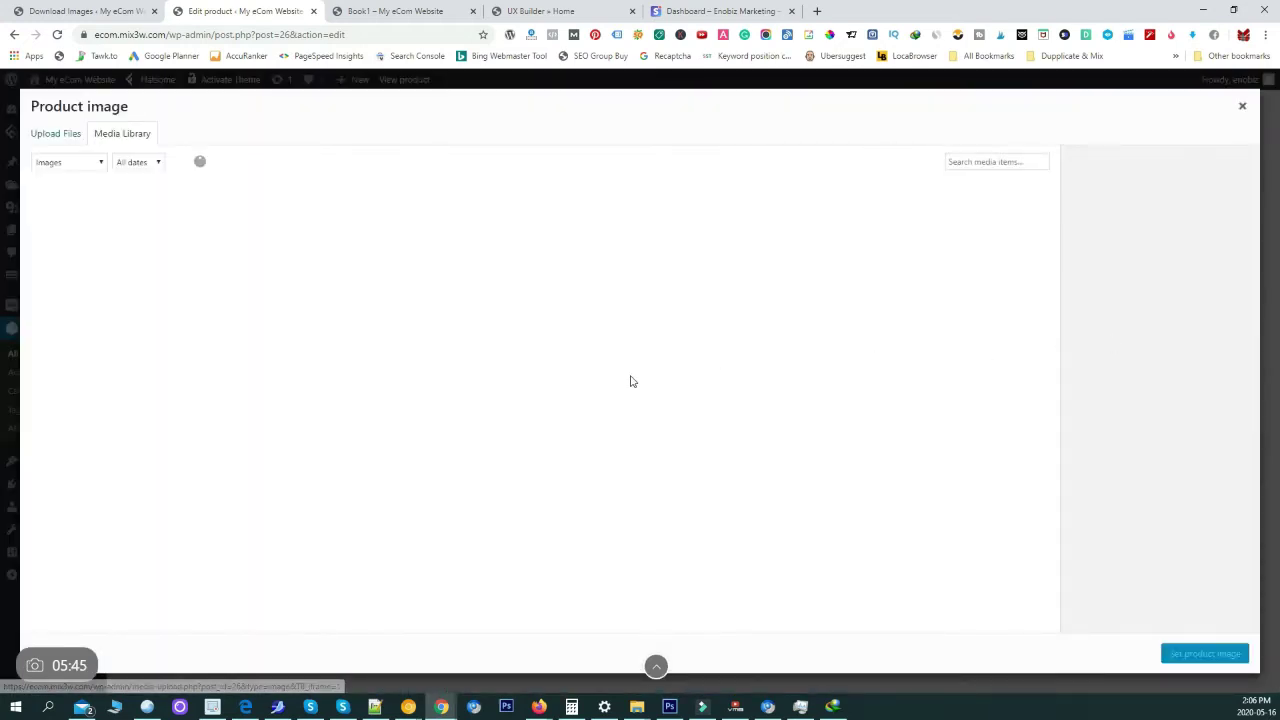
pyautogui.click(241, 268)
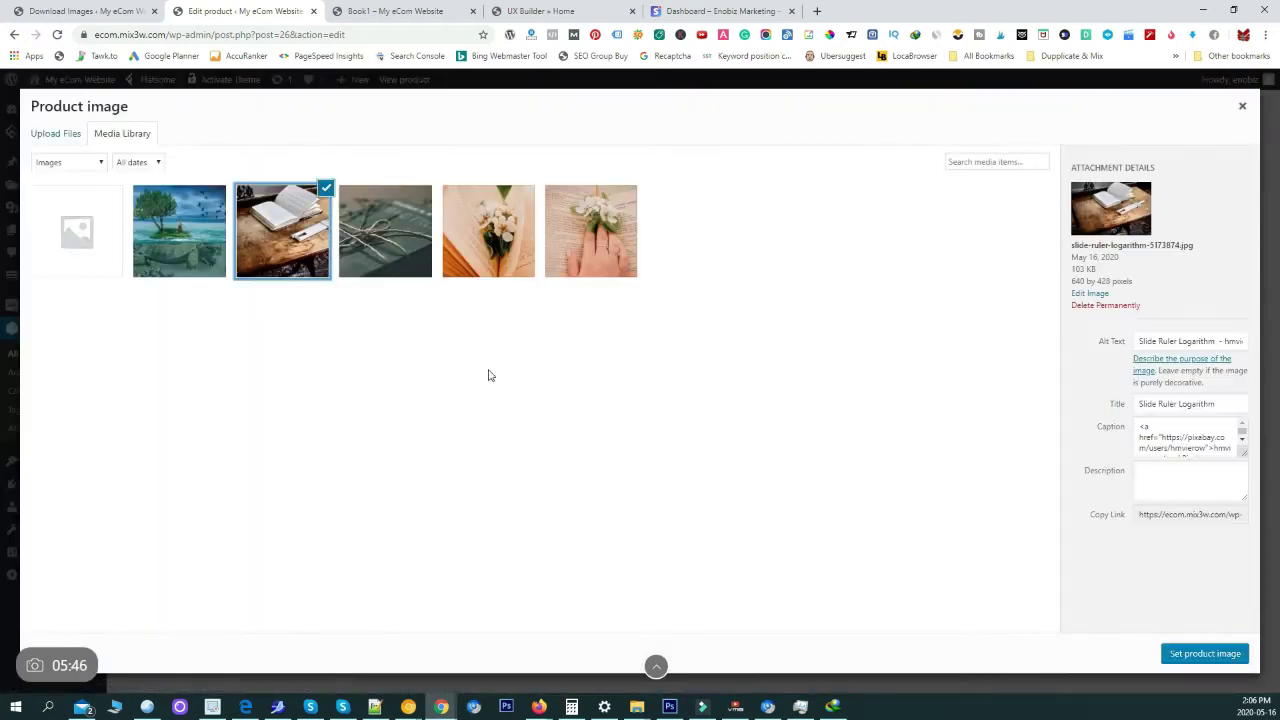
pyautogui.click(1178, 653)
pyautogui.scroll(7, 1185, 410)
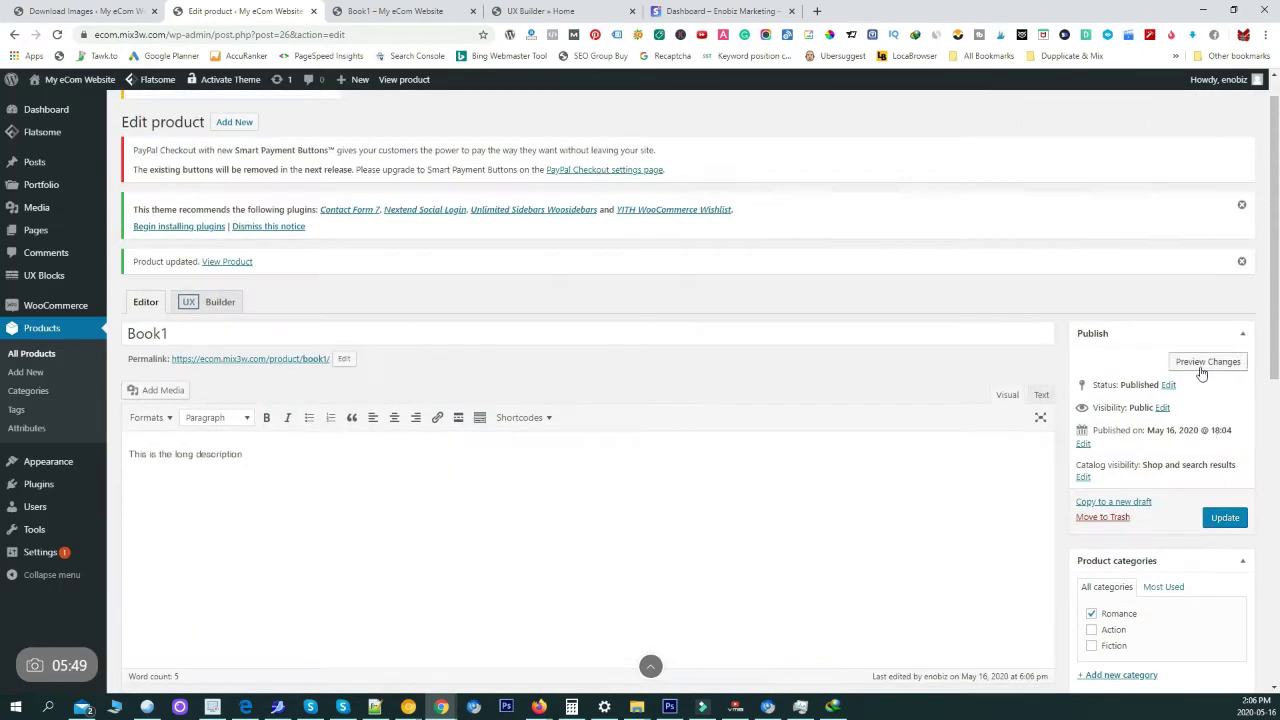
pyautogui.click(1222, 519)
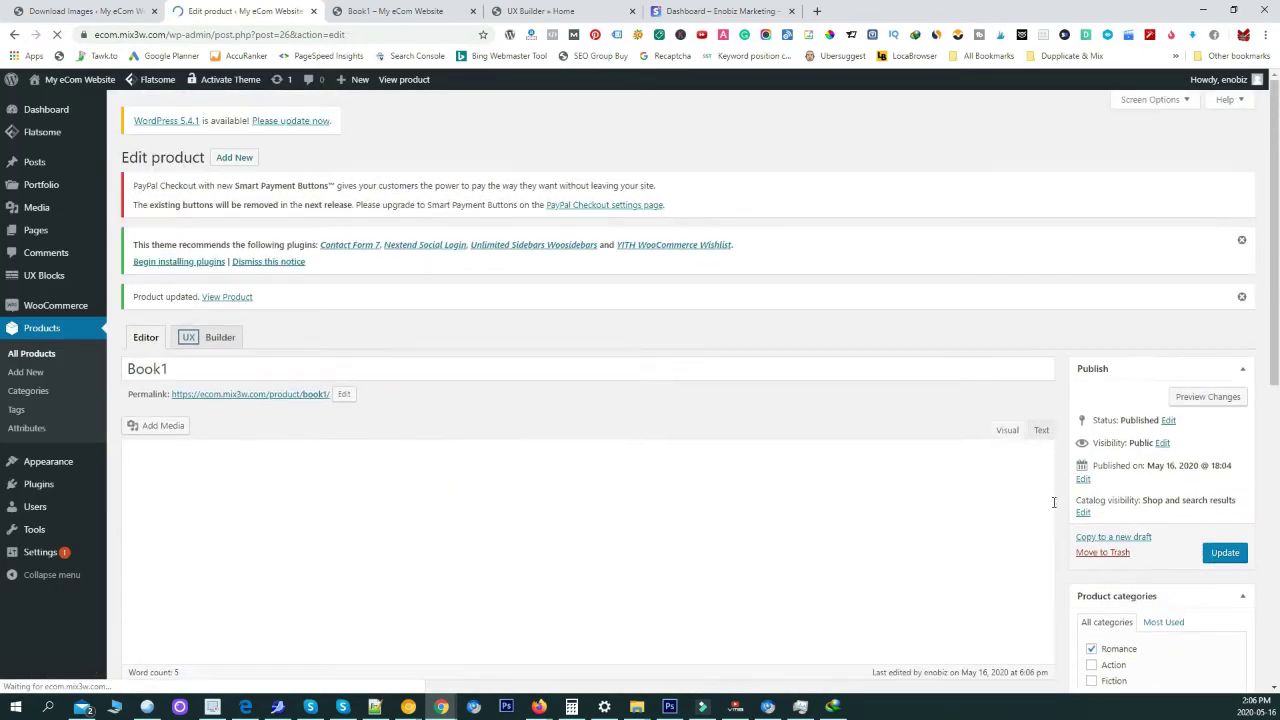
# Set Book1's regular price to 37 and its sale price to 19, and update the product
pyautogui.scroll(-6, 543, 471)
pyautogui.click(432, 183)
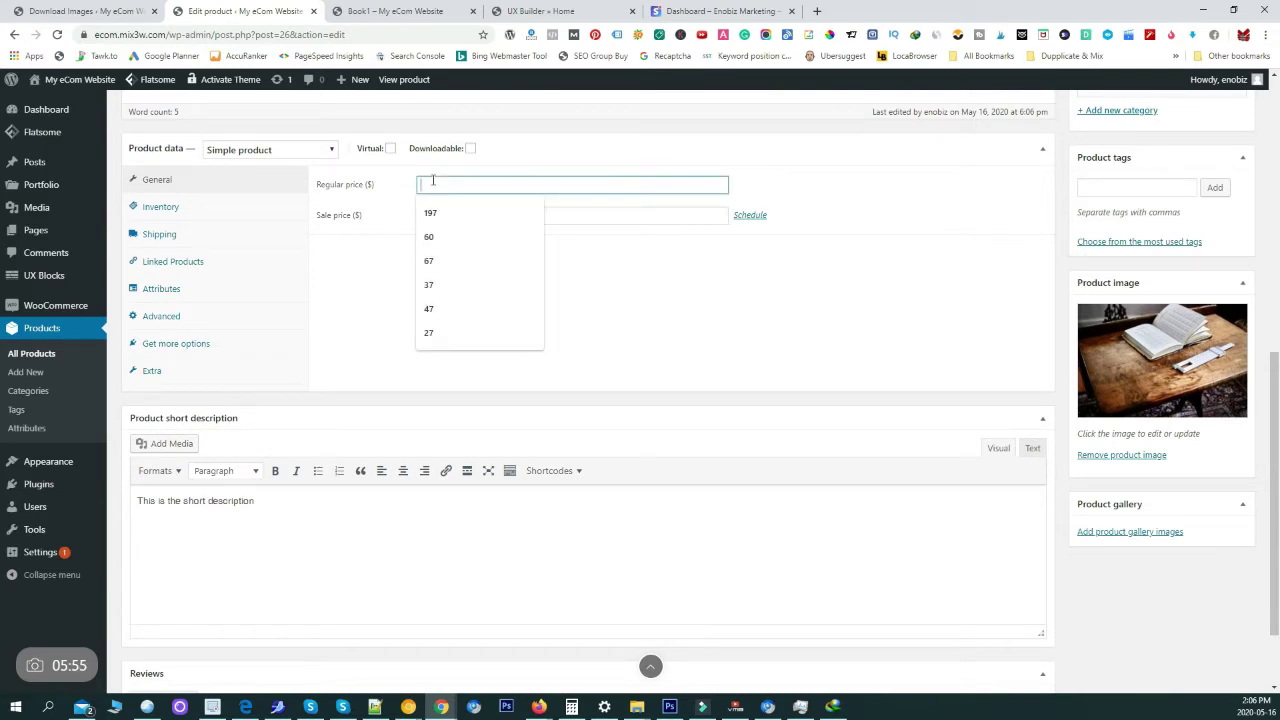
pyautogui.write('99')
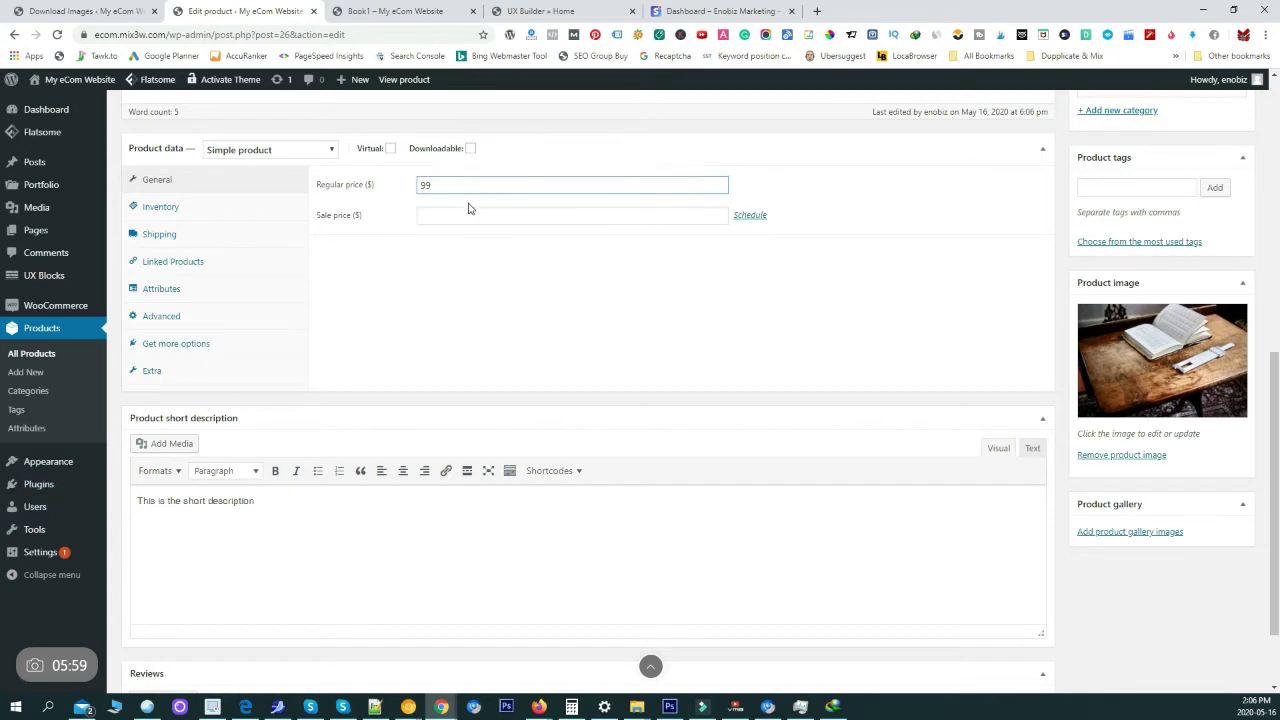
pyautogui.moveTo(443, 184); pyautogui.dragTo(363, 201)
pyautogui.write('3')
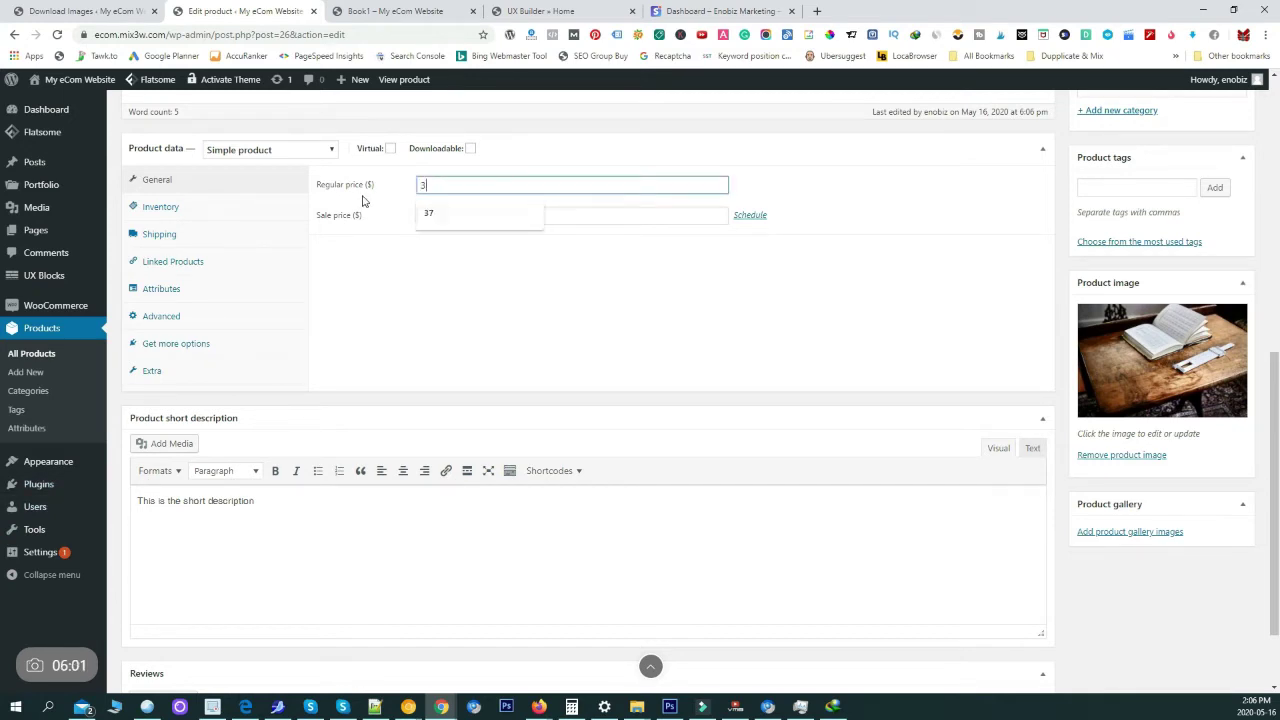
pyautogui.write('7')
pyautogui.click(426, 217)
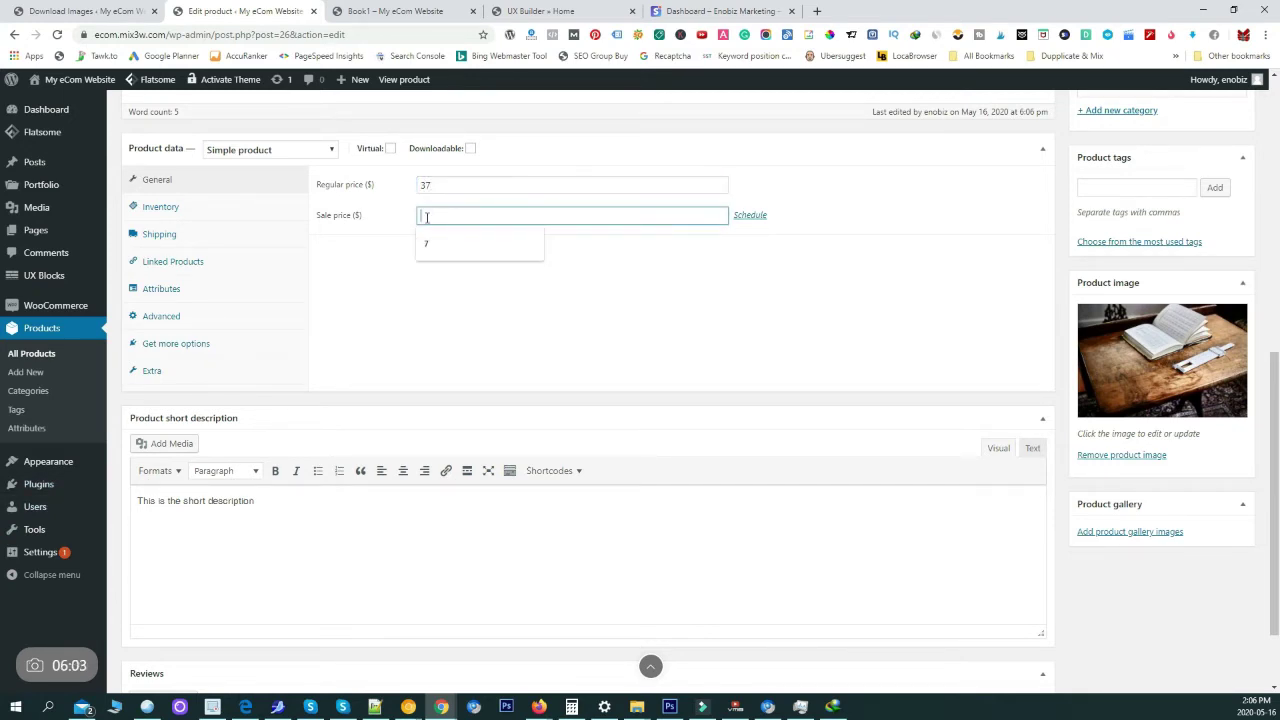
pyautogui.write('19')
pyautogui.click(530, 281)
pyautogui.scroll(3, 883, 271)
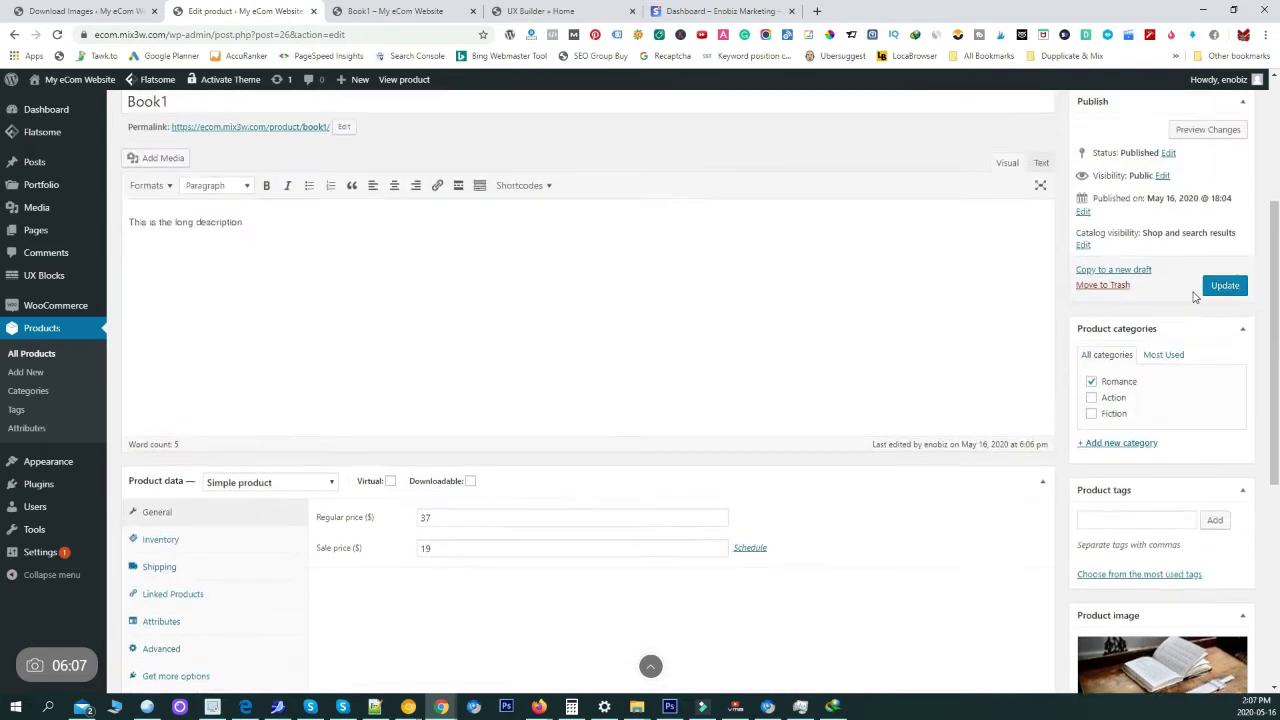
pyautogui.click(1224, 286)
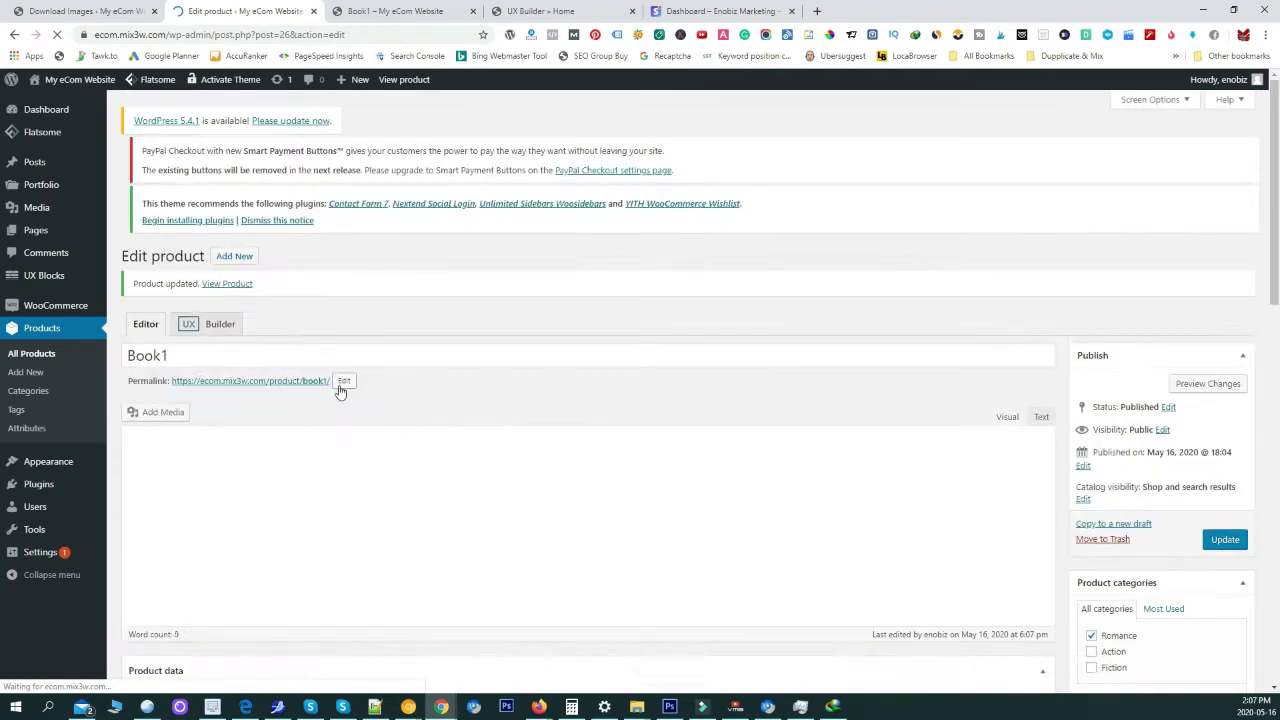
# Keep Book1 as a simple product and mark it as both virtual and downloadable
pyautogui.scroll(-4, 308, 413)
pyautogui.scroll(-1, 306, 413)
pyautogui.click(320, 349)
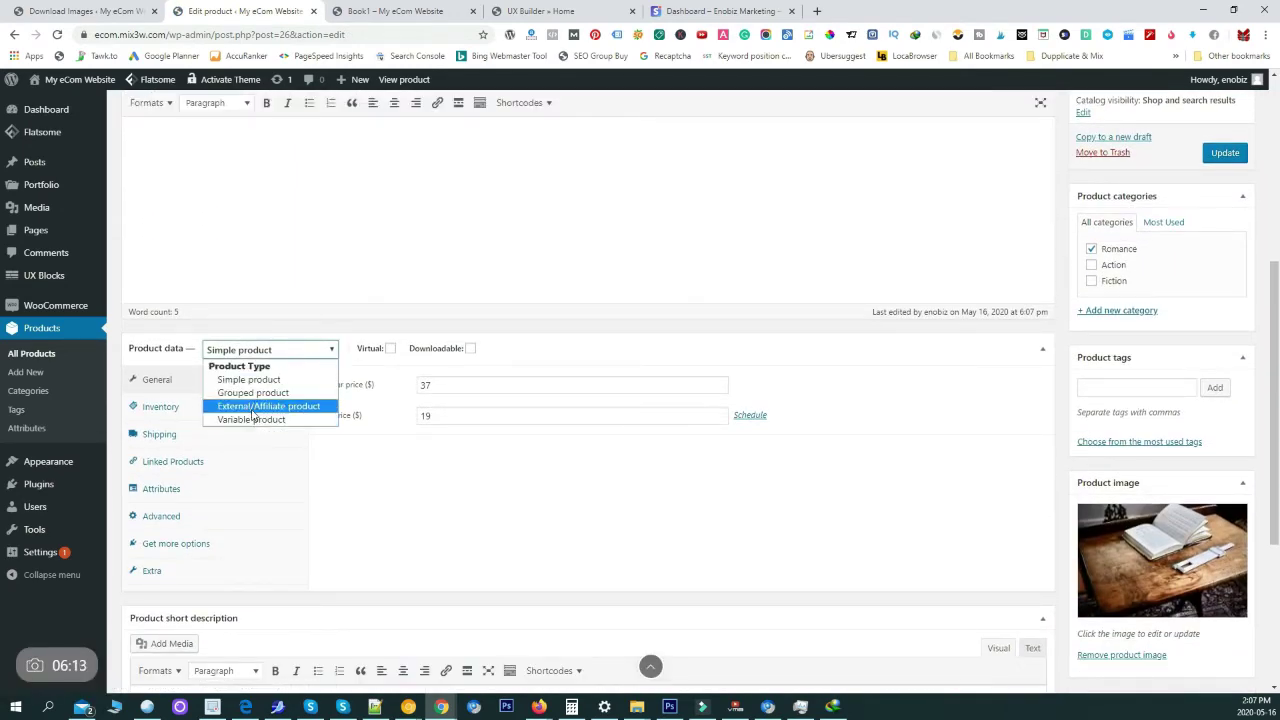
pyautogui.click(288, 350)
pyautogui.click(390, 348)
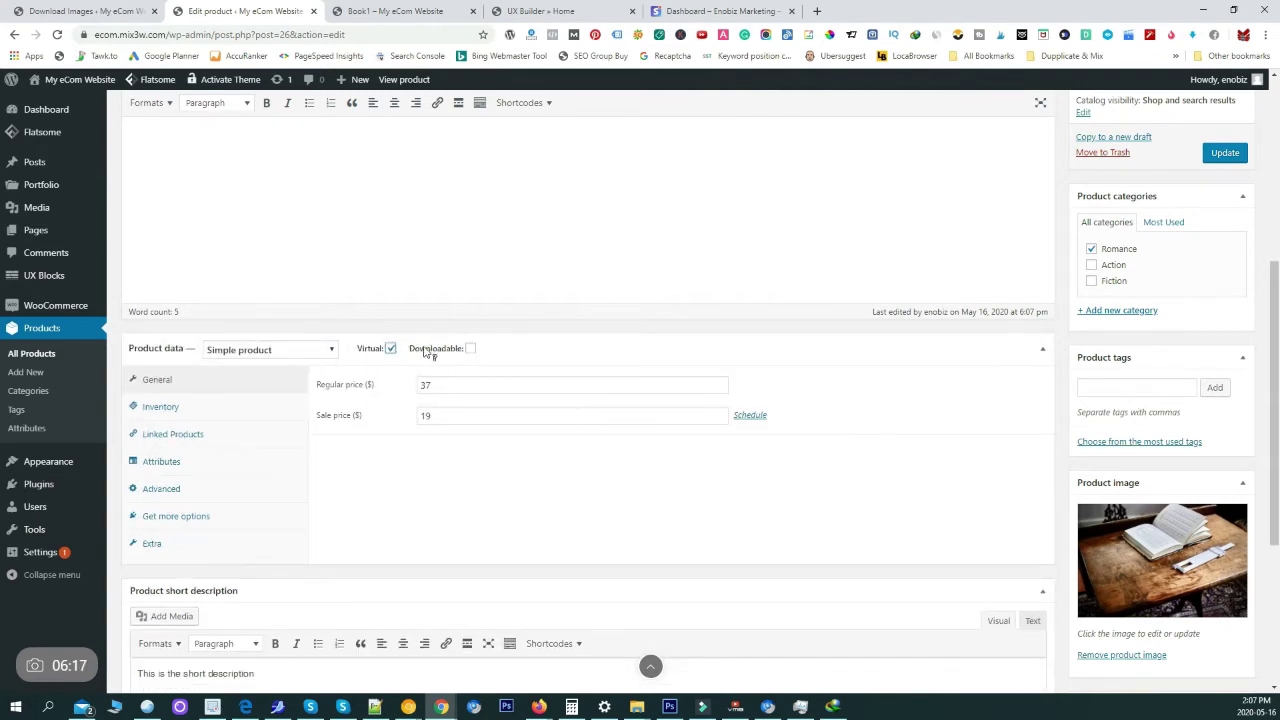
pyautogui.click(470, 348)
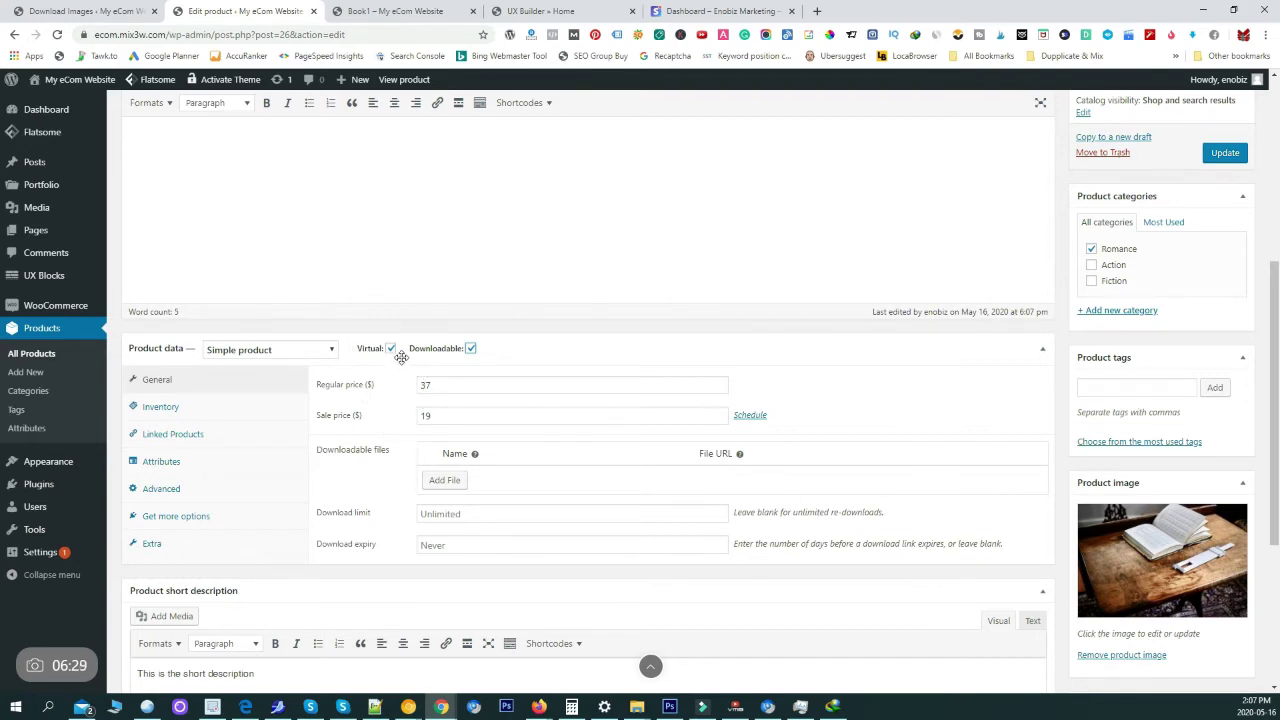
pyautogui.scroll(-3, 796, 280)
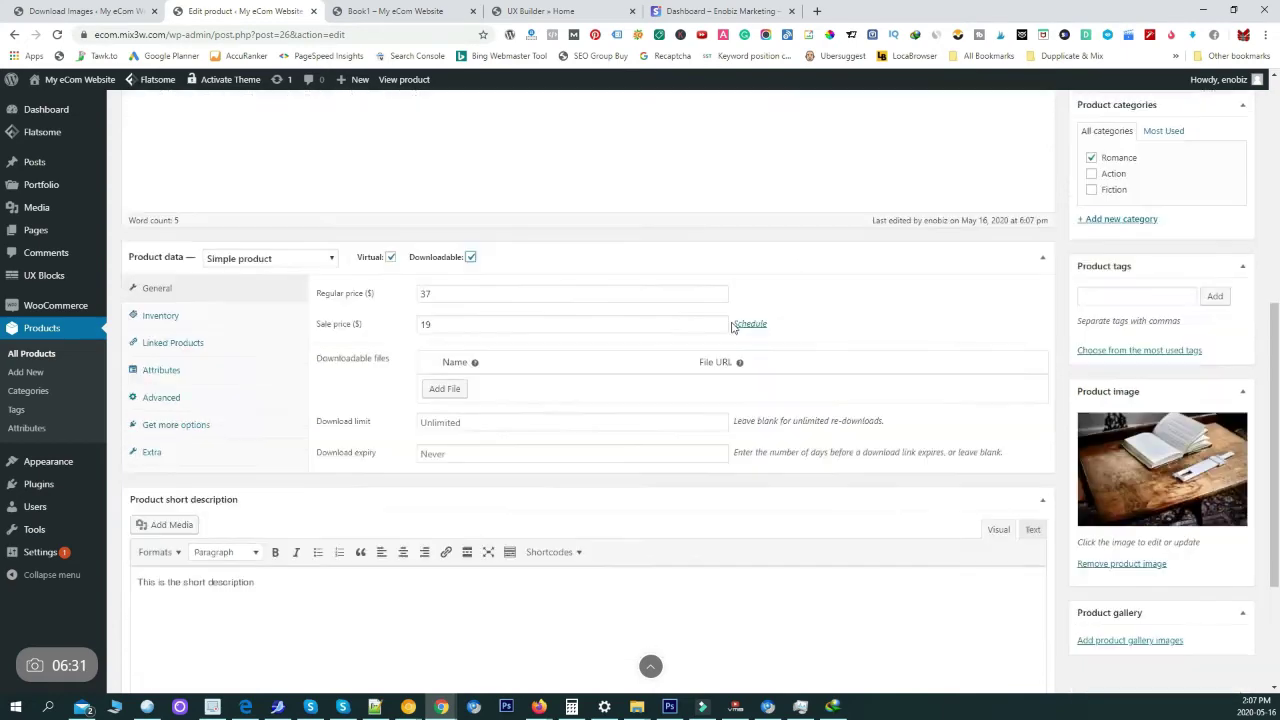
pyautogui.scroll(3, 732, 320)
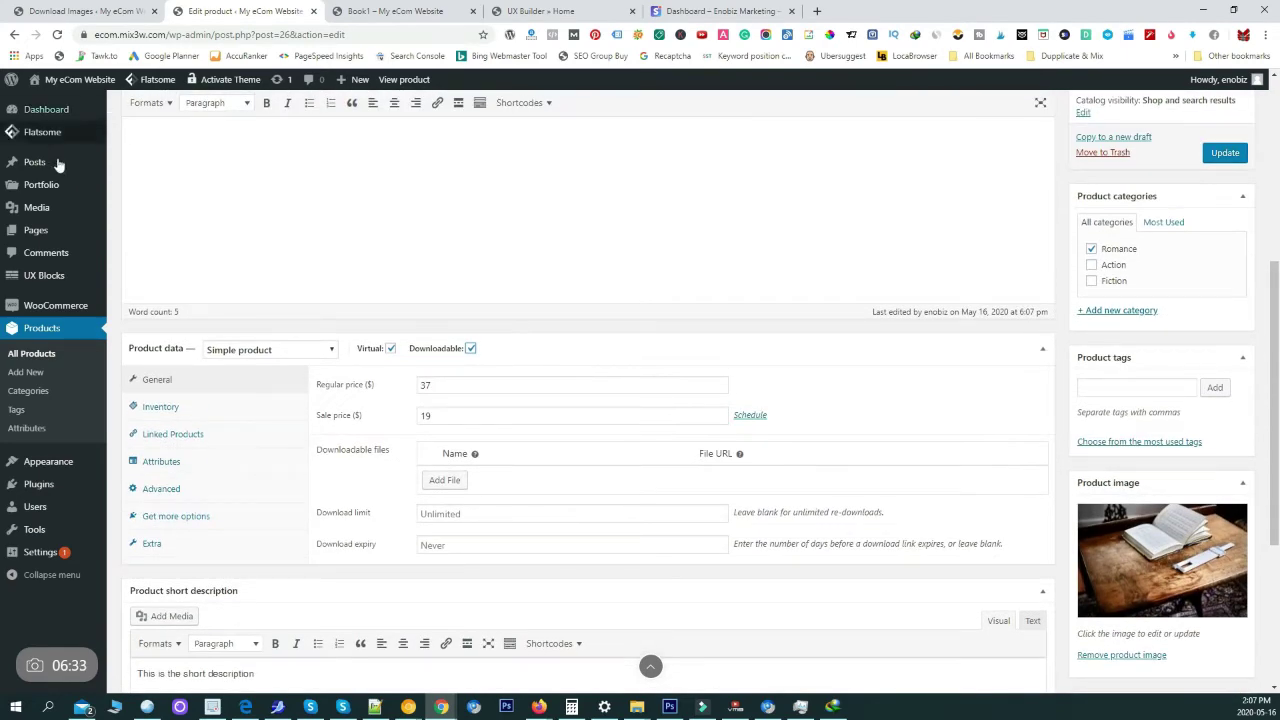
# Open the media library in a separate tab and copy the file link of slide-ruler-logarithm-5173874.jpg, the open-book photo
pyautogui.middleClick(40, 211)
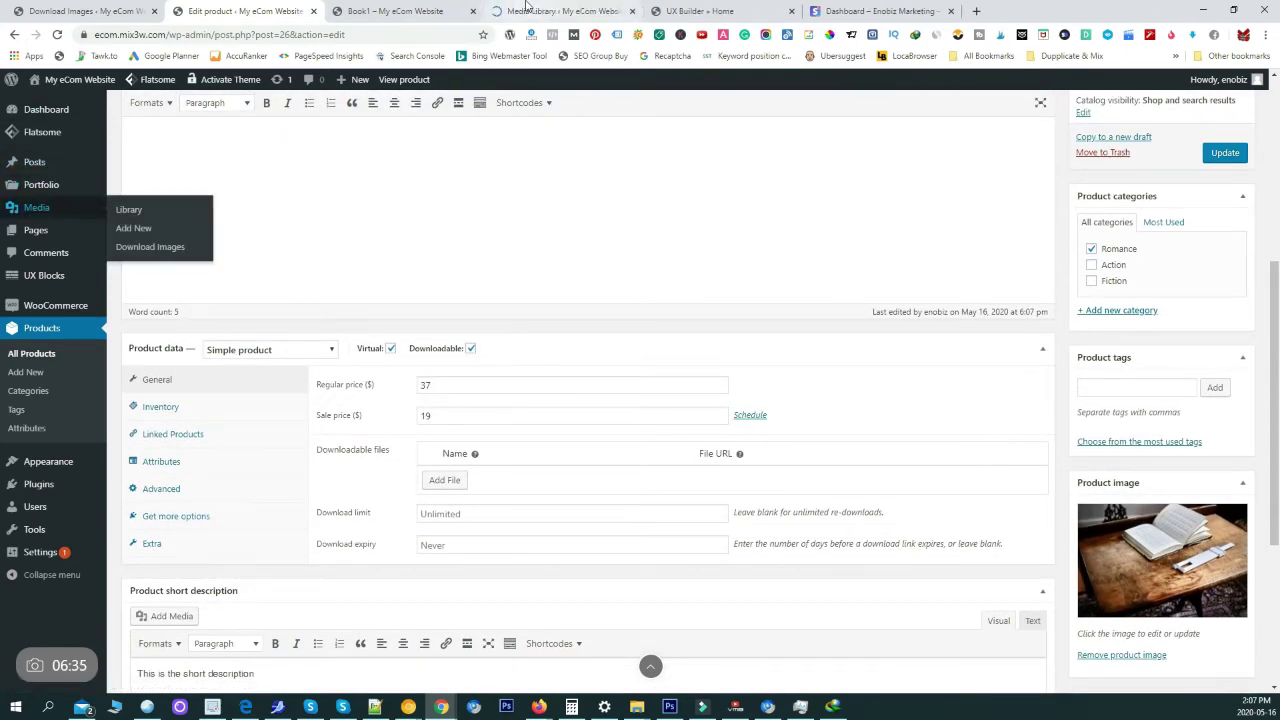
pyautogui.moveTo(530, 9); pyautogui.dragTo(384, 9)
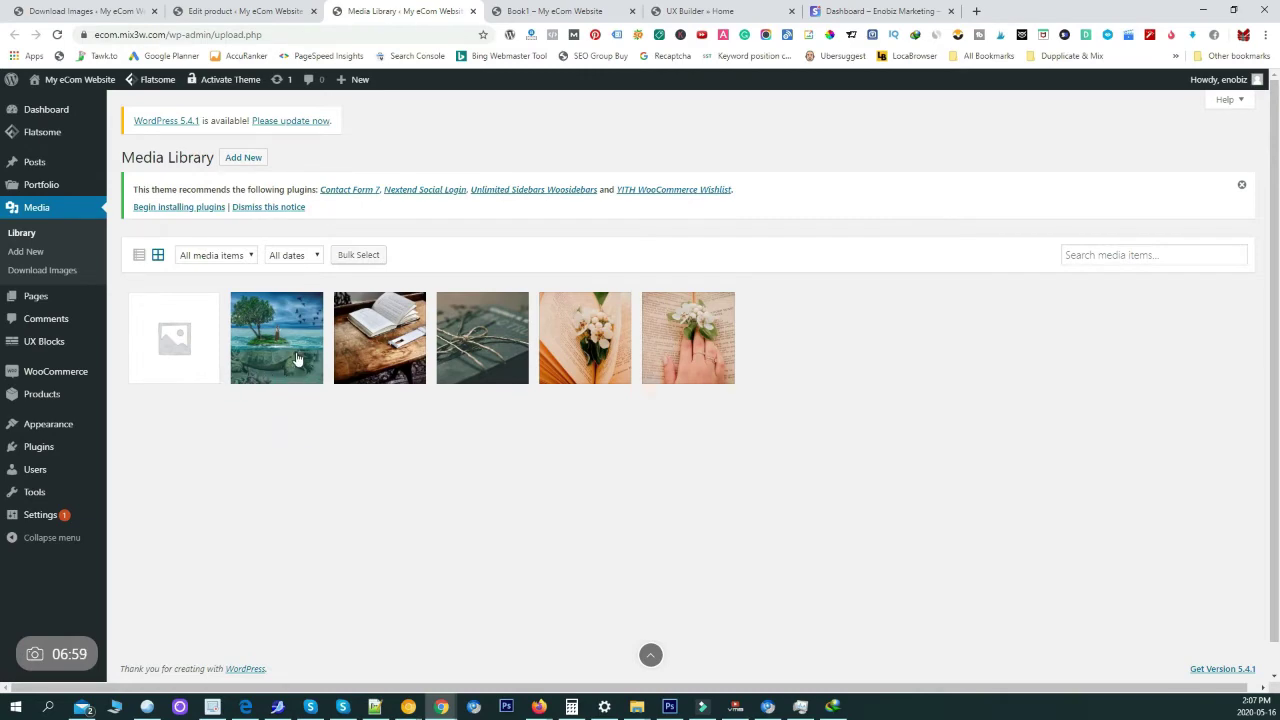
pyautogui.click(360, 360)
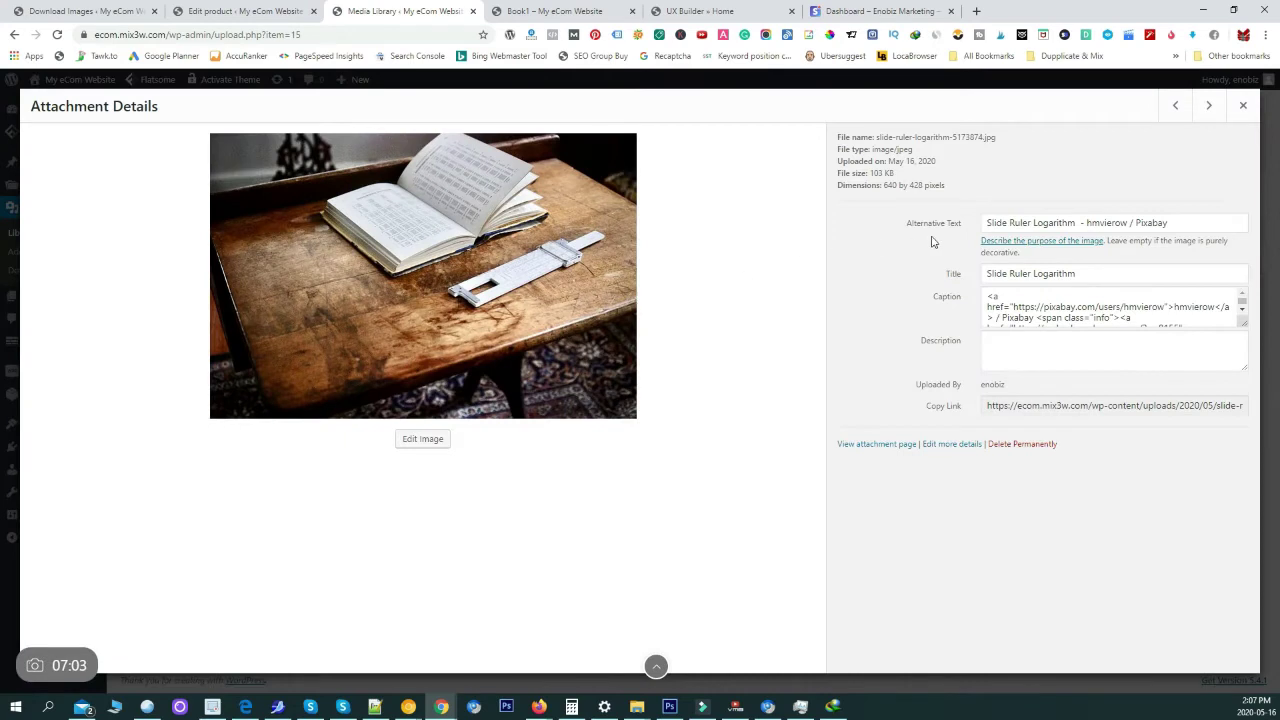
pyautogui.click(1014, 412)
pyautogui.hotkey('ctrl', 'c')
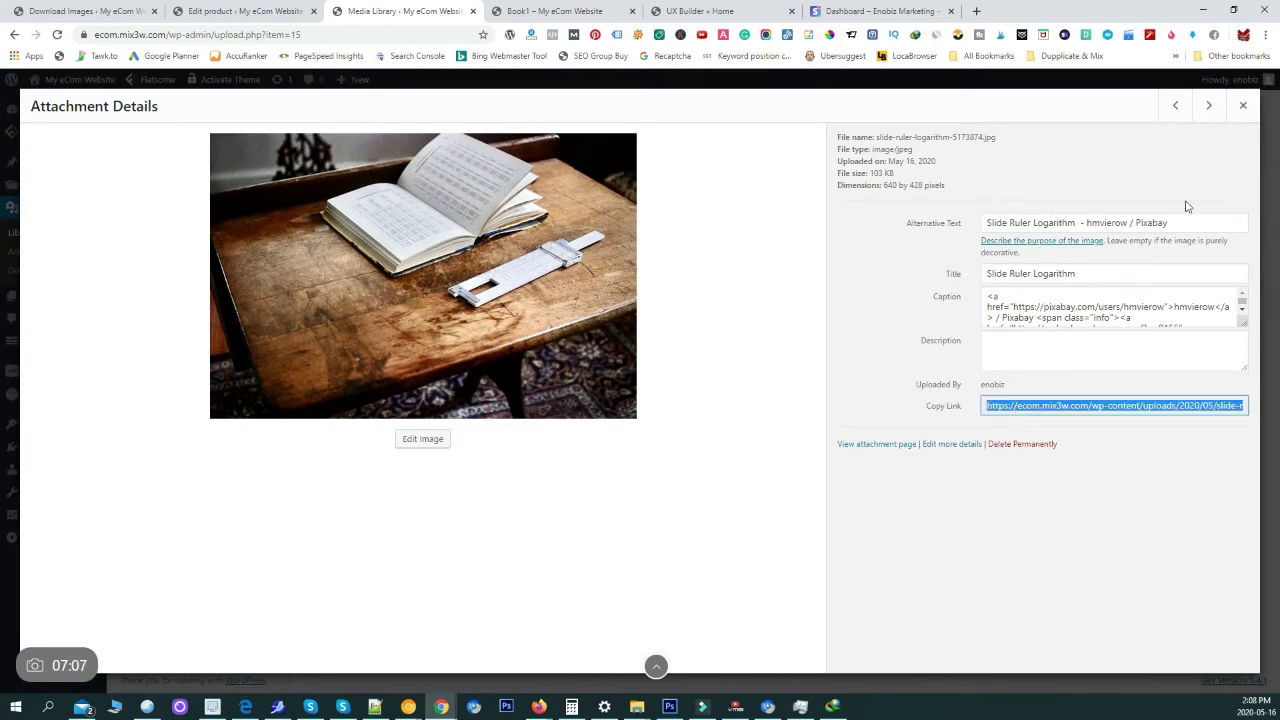
pyautogui.click(1243, 108)
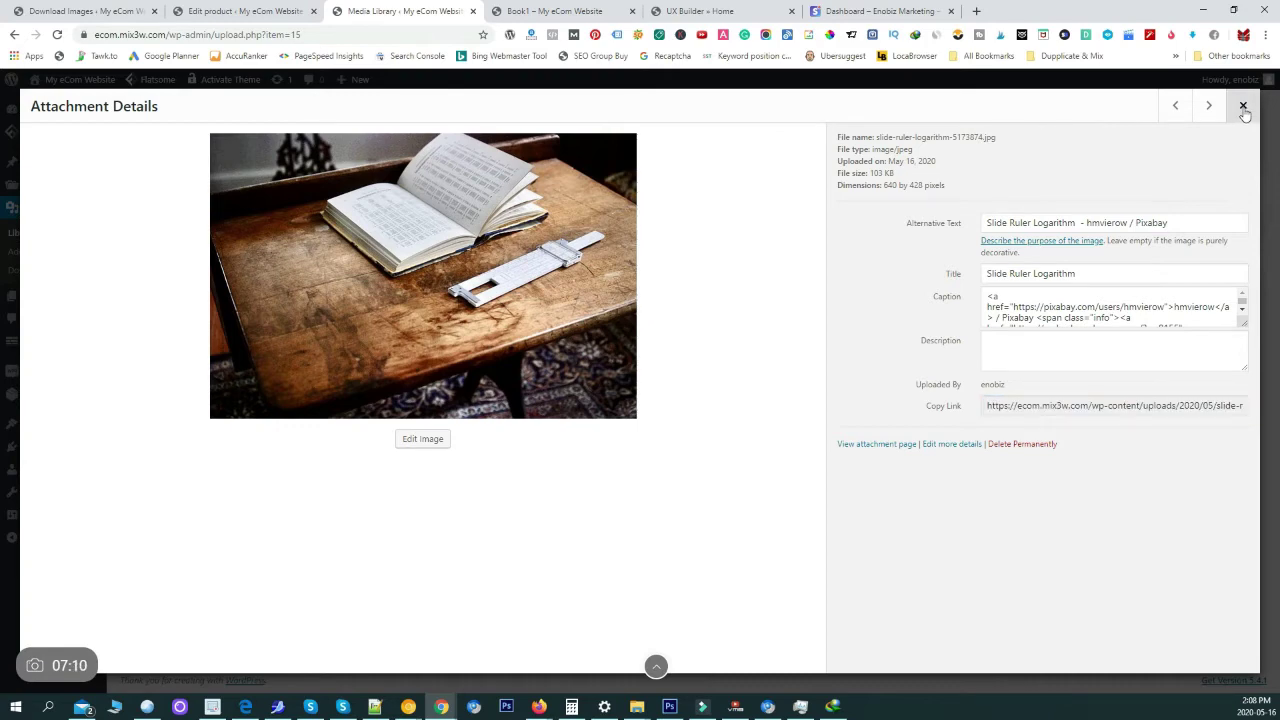
pyautogui.click(1243, 106)
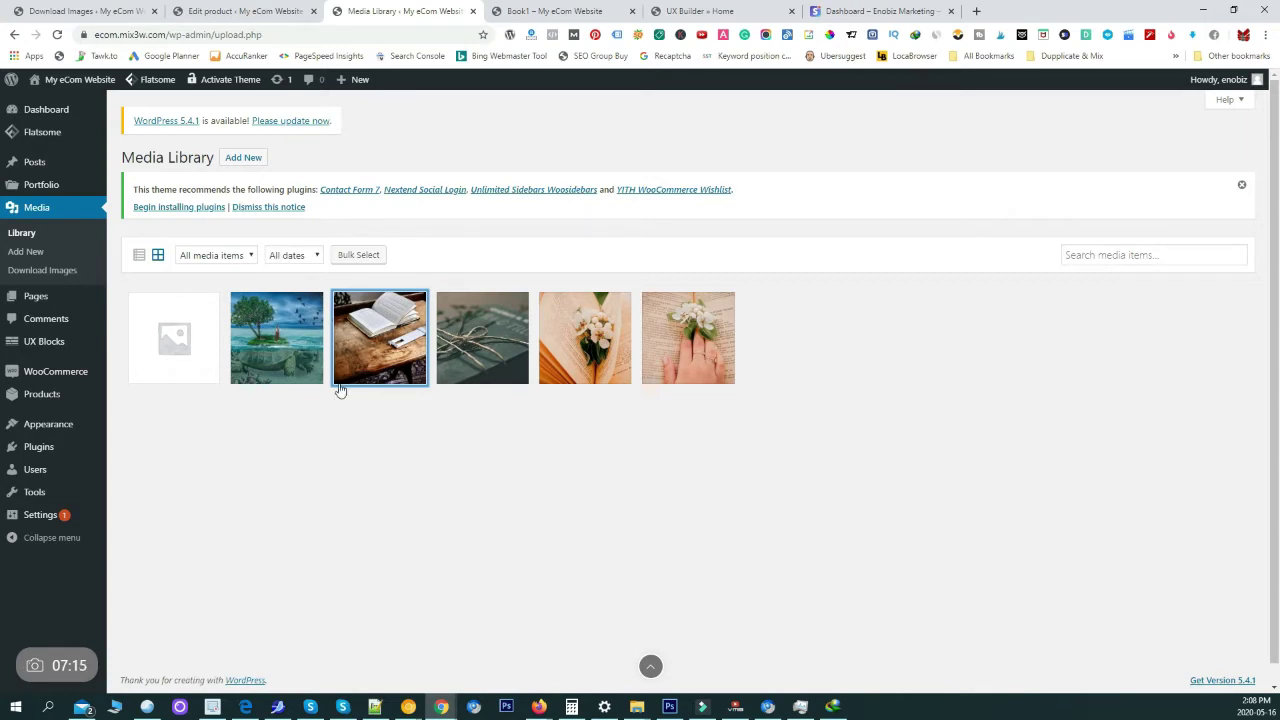
# Check the copied image link by loading it in a new browser tab, and close that tab
pyautogui.click(977, 11)
pyautogui.hotkey('ctrl', 'v')
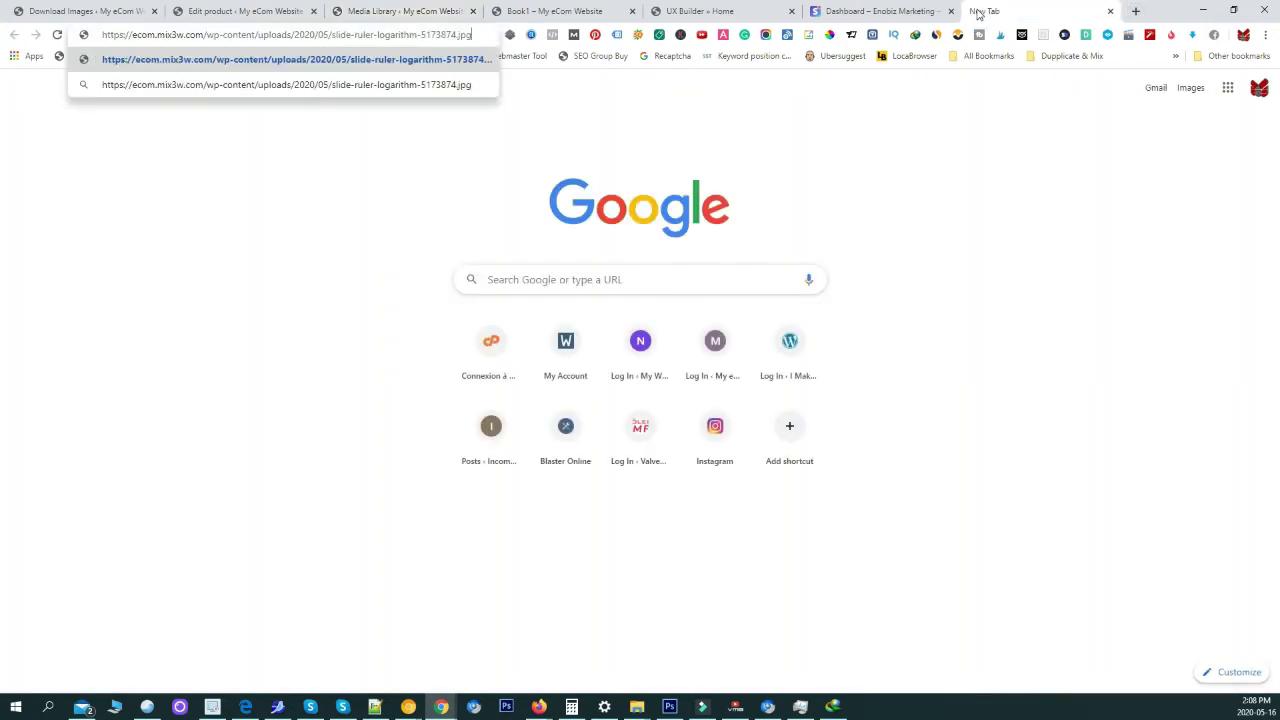
pyautogui.press('Return')
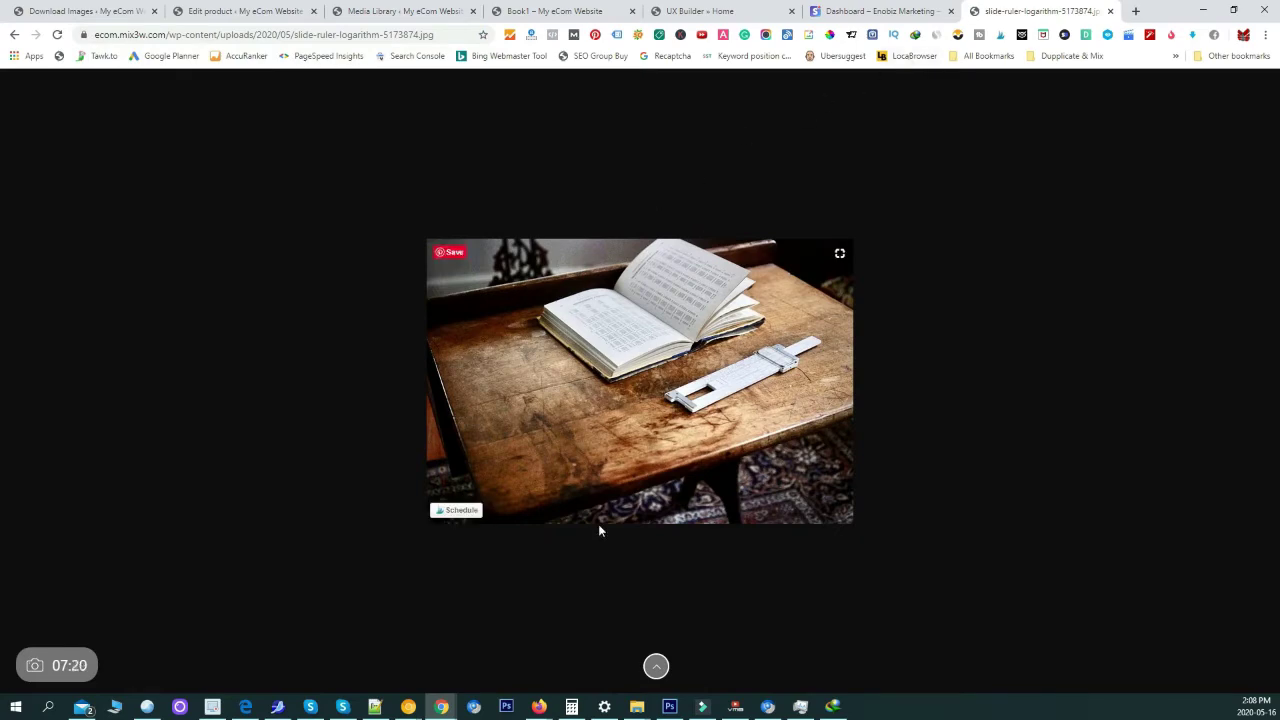
pyautogui.middleClick(997, 6)
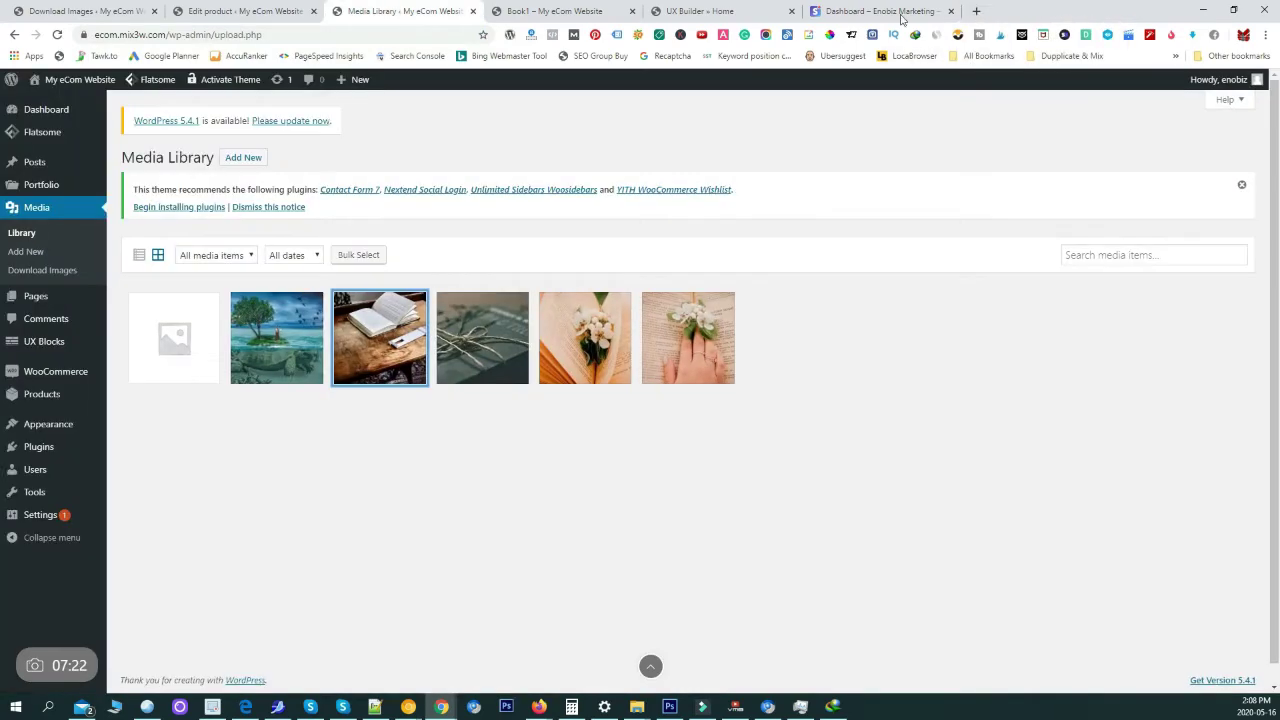
# Add a downloadable file named Book1 to the Book1 product, using the copied slide-ruler image link as its file URL
pyautogui.click(230, 8)
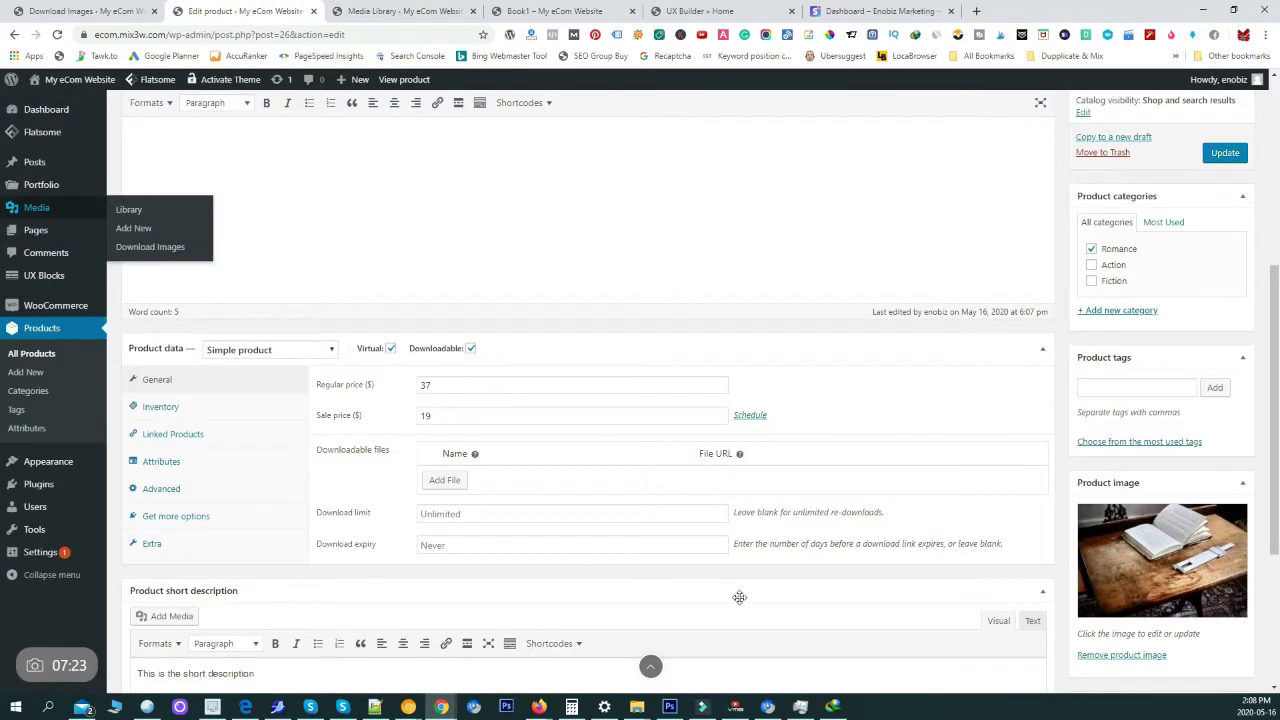
pyautogui.click(460, 513)
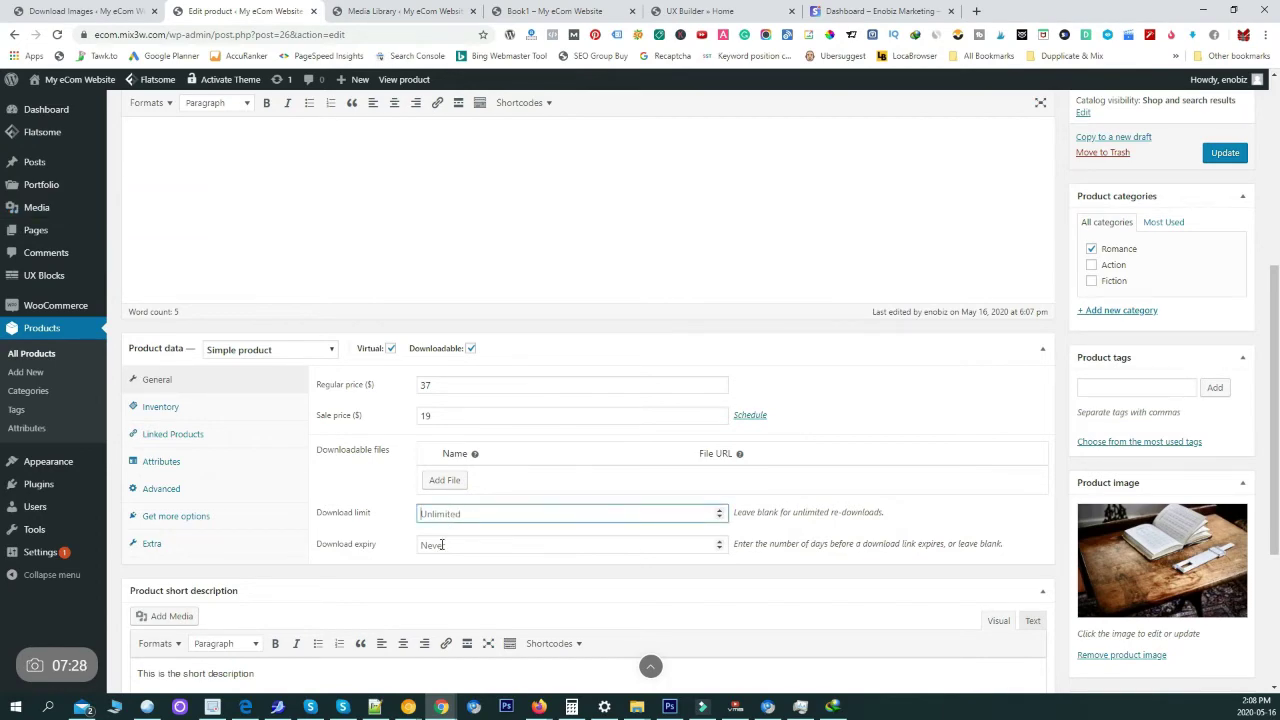
pyautogui.scroll(-2, 380, 533)
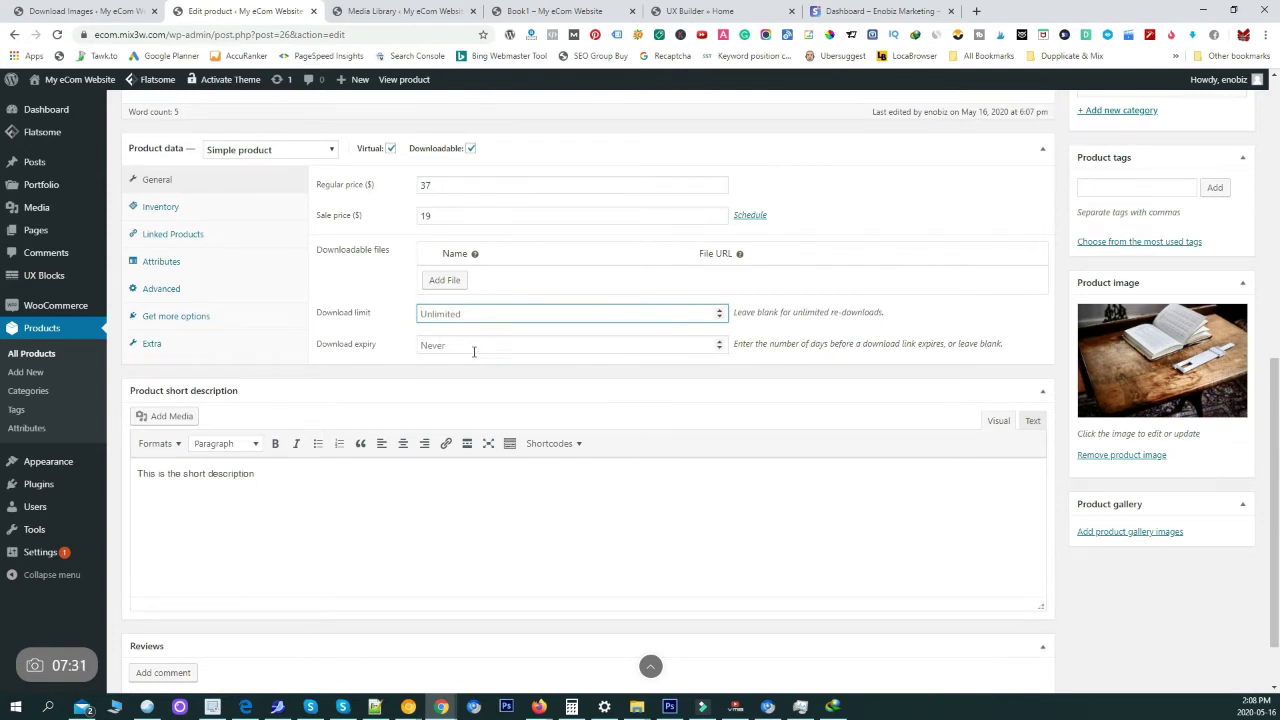
pyautogui.click(456, 282)
pyautogui.click(504, 280)
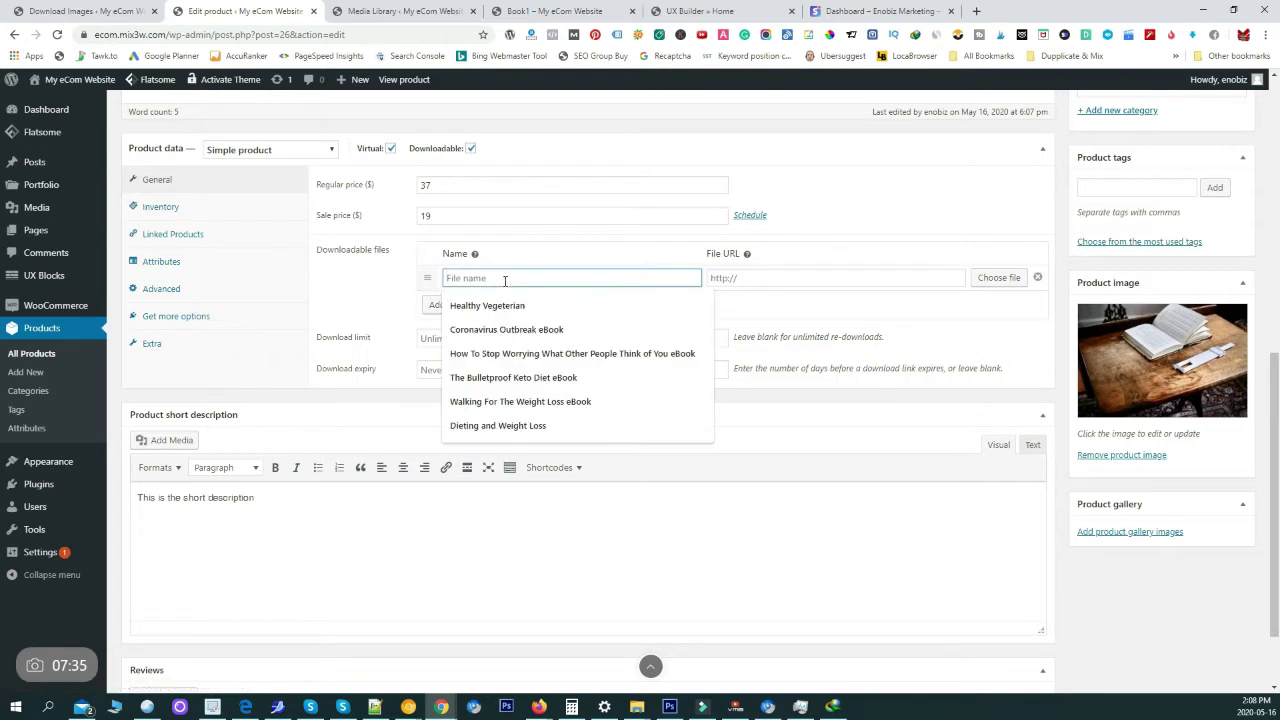
pyautogui.click(391, 279)
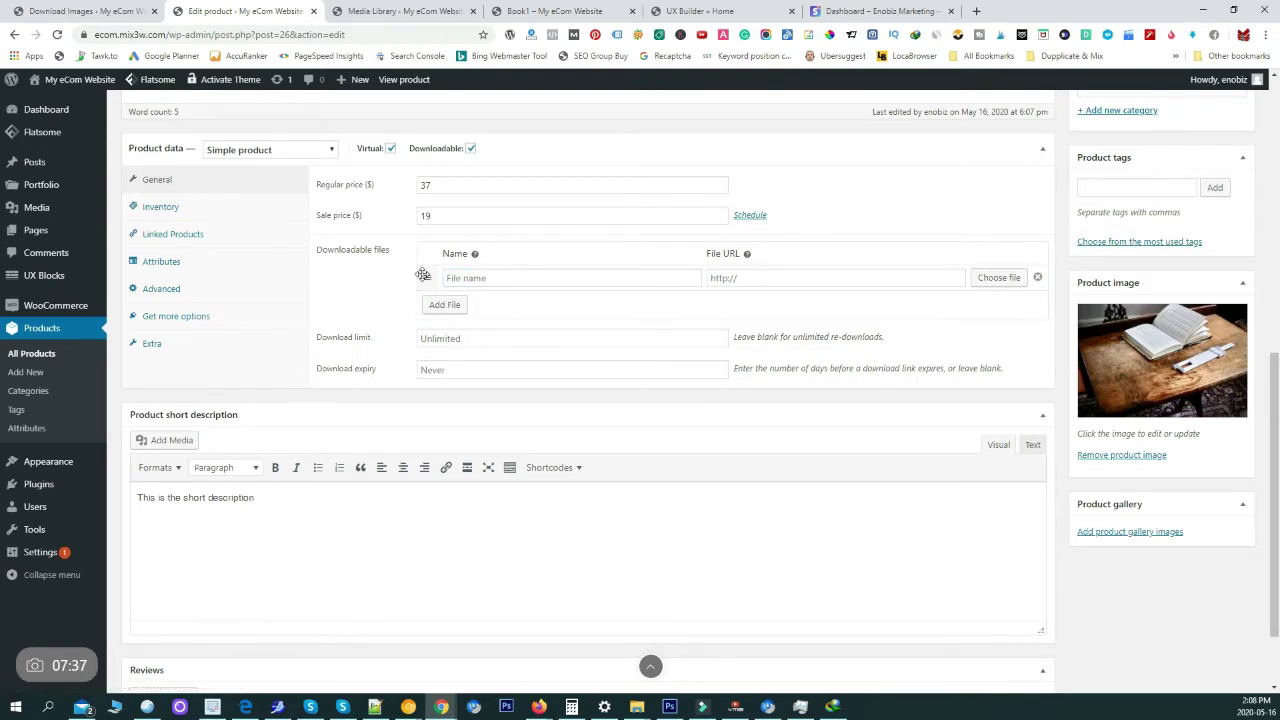
pyautogui.click(462, 274)
pyautogui.write('Book1')
pyautogui.click(814, 277)
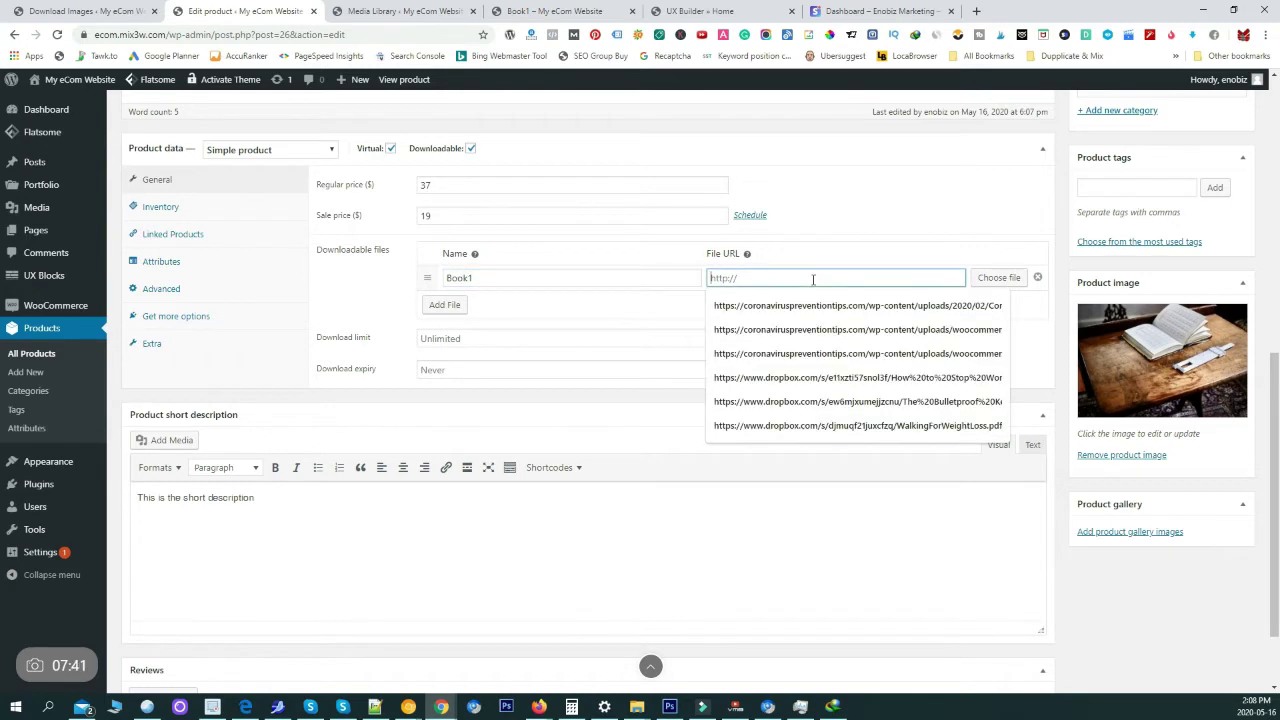
pyautogui.click(850, 306)
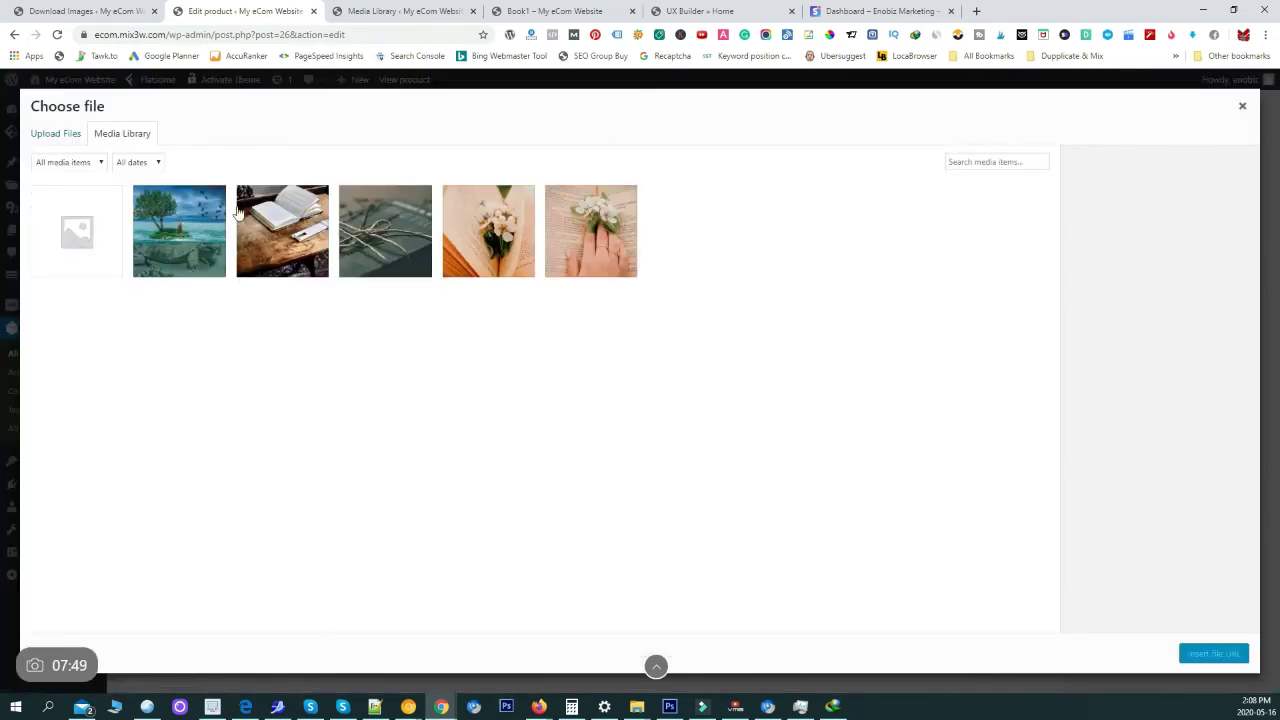
pyautogui.click(1242, 106)
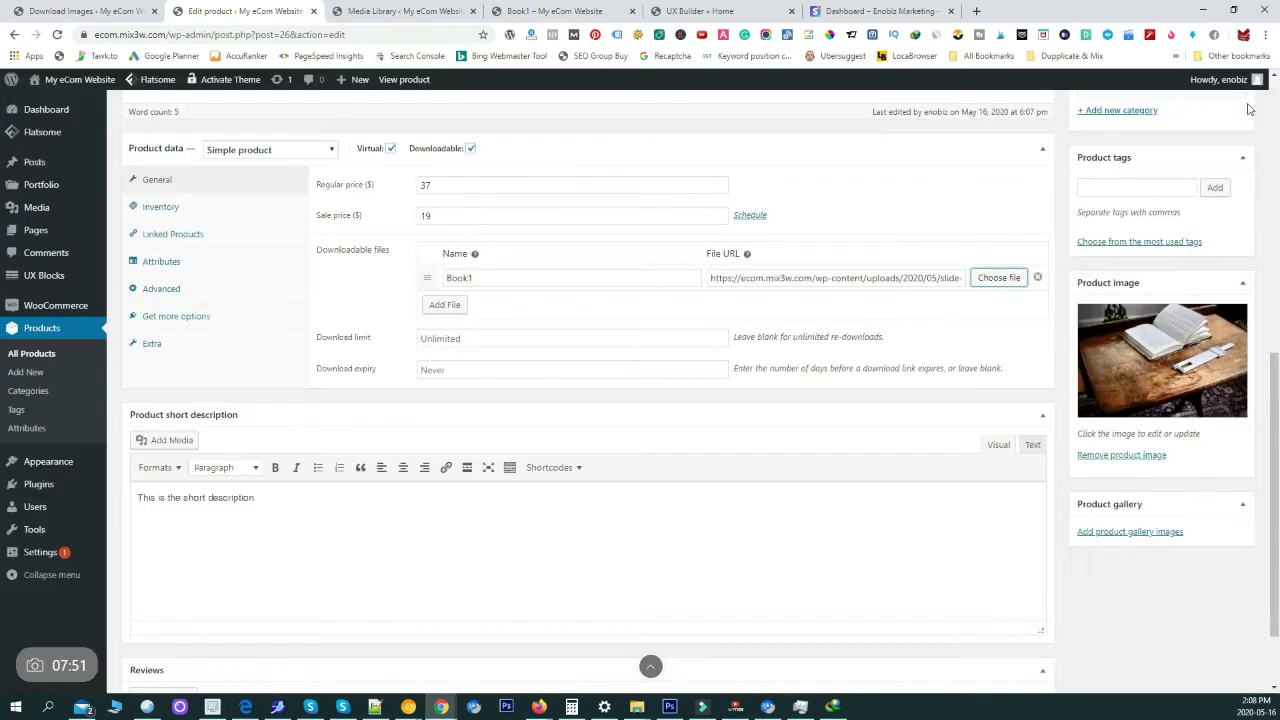
# Review Book1's descriptions, category and product data, and update the product
pyautogui.scroll(1, 786, 342)
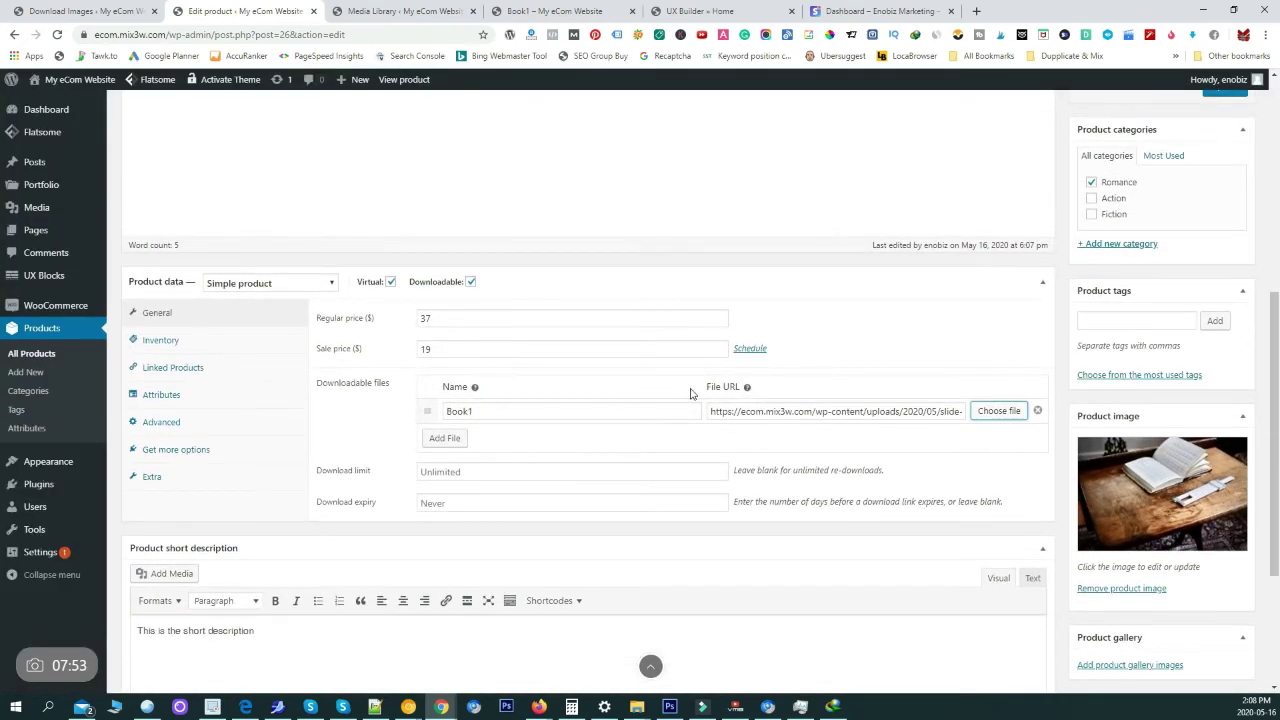
pyautogui.scroll(1, 1112, 341)
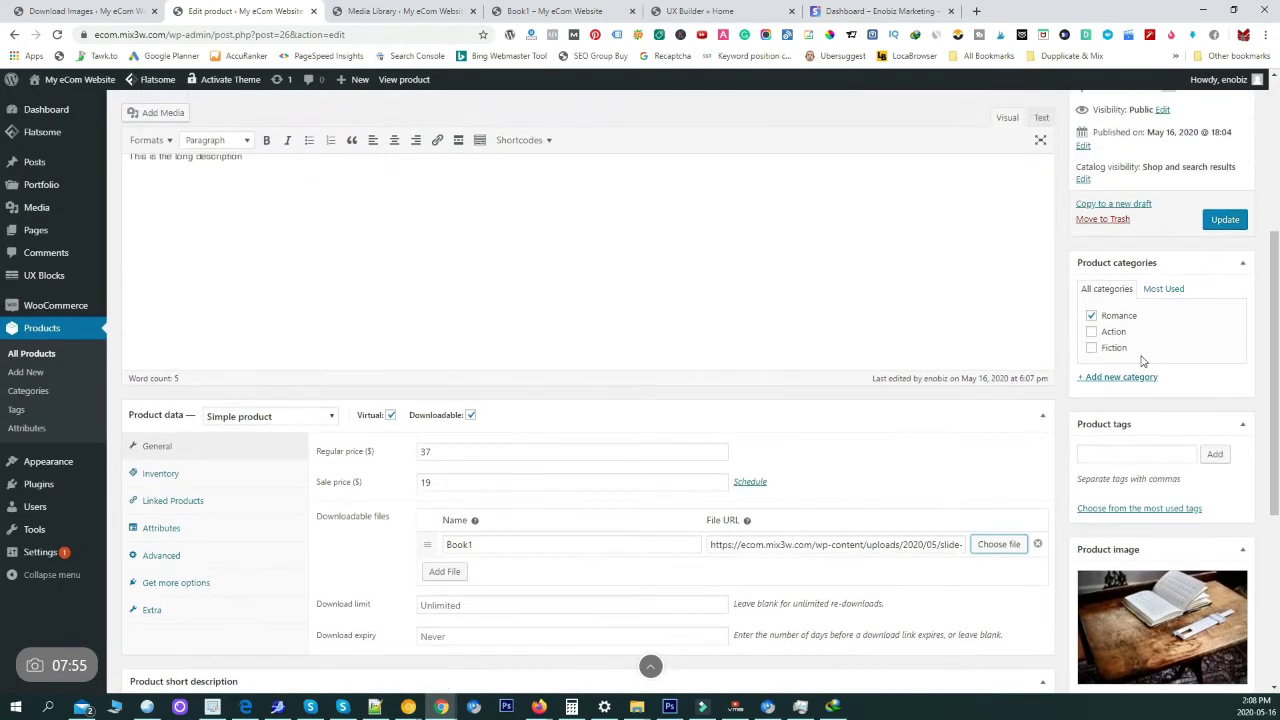
pyautogui.scroll(1, 880, 474)
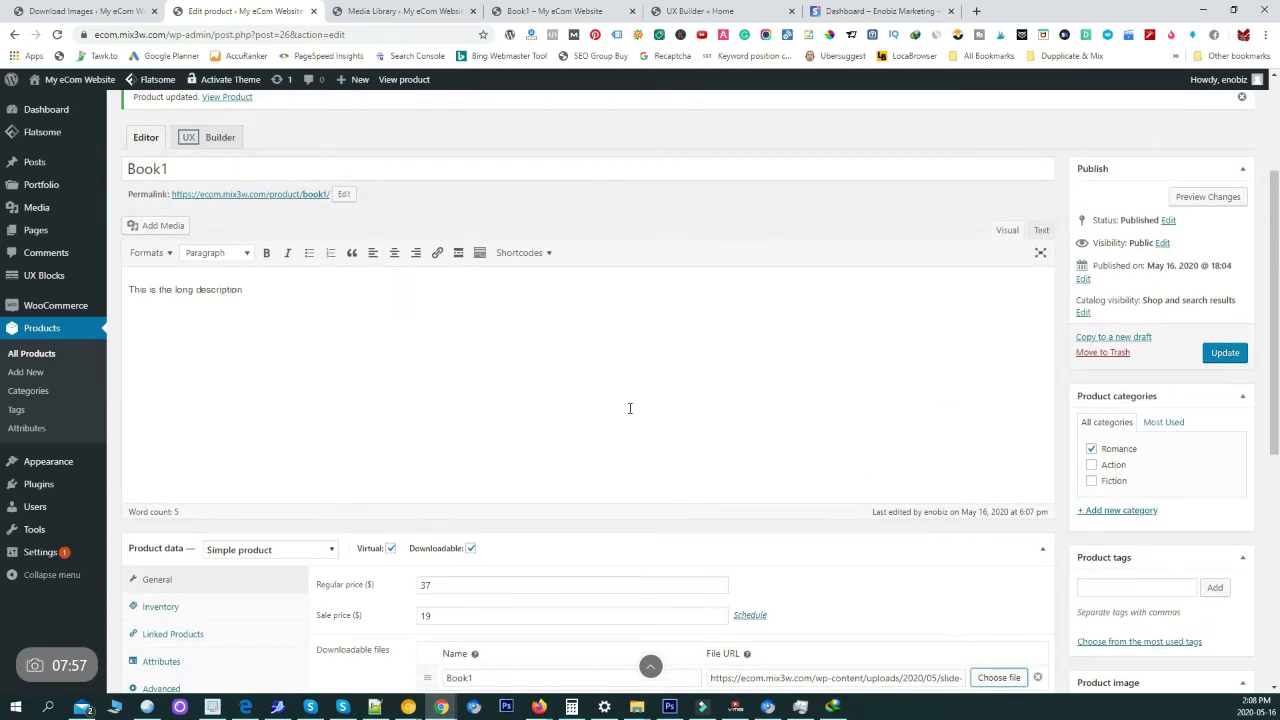
pyautogui.scroll(-2, 628, 408)
pyautogui.scroll(-2, 437, 430)
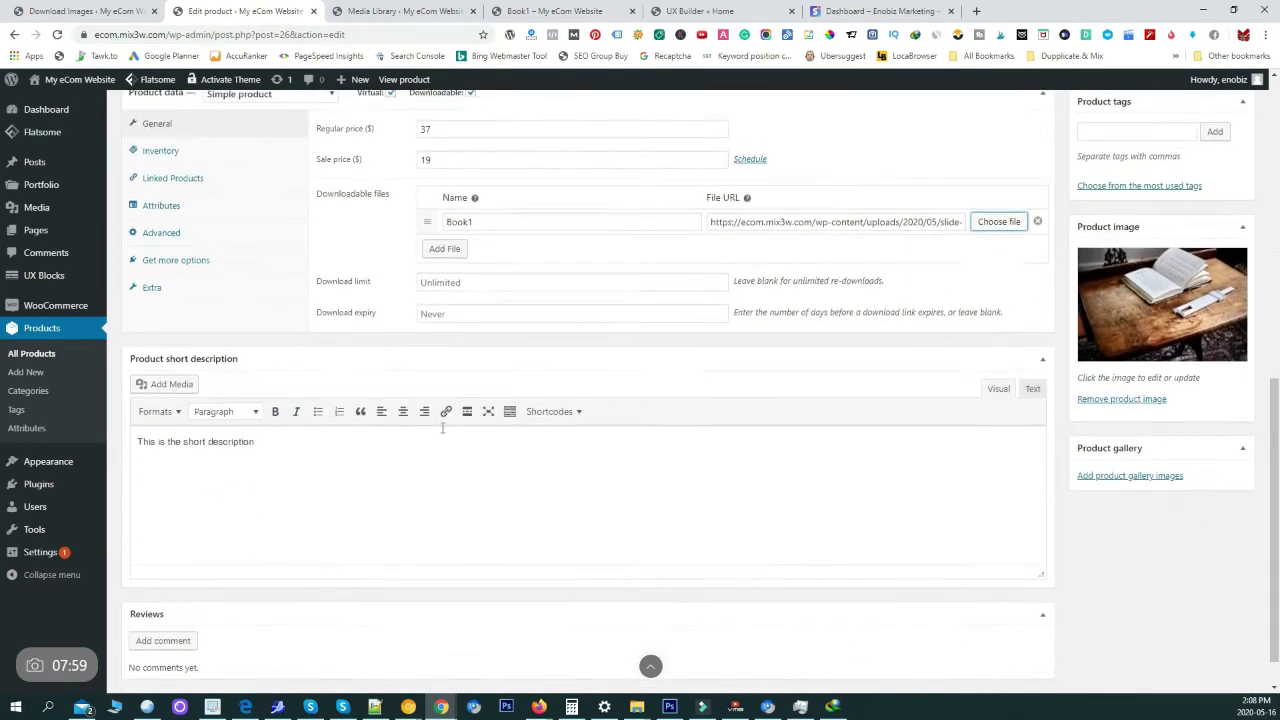
pyautogui.scroll(3, 537, 346)
pyautogui.click(1225, 354)
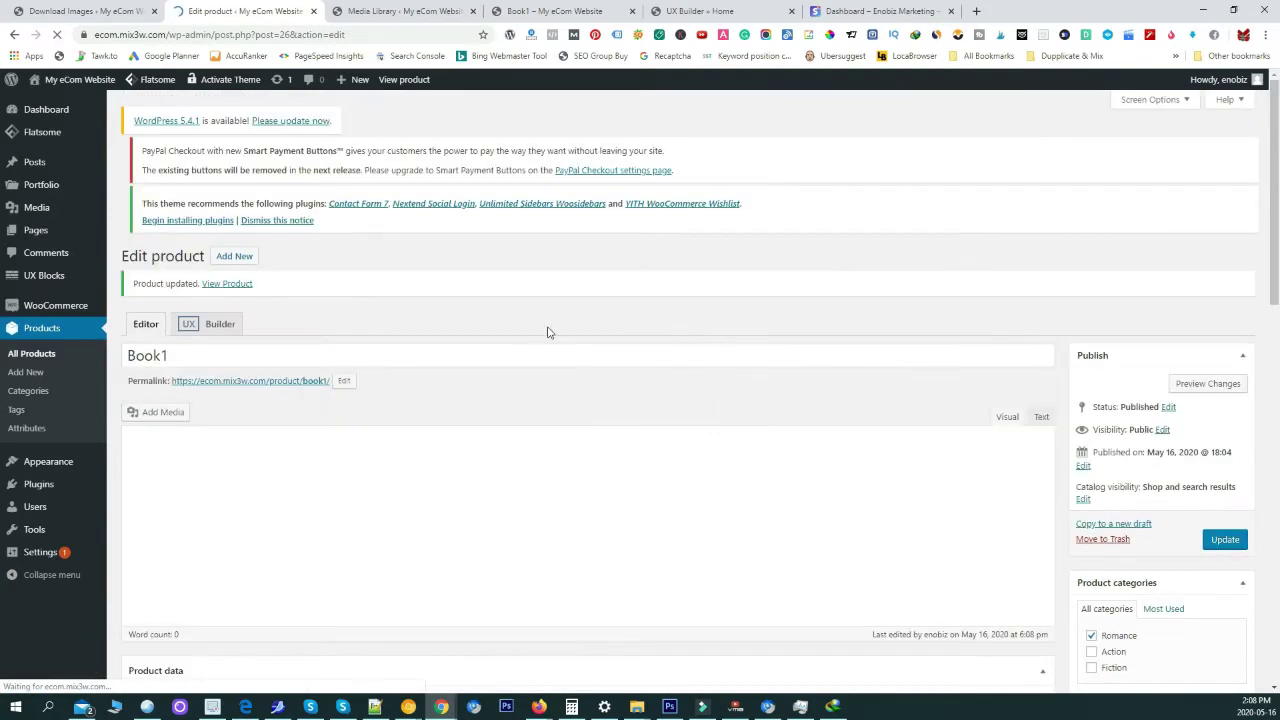
# Reload the Book1 storefront page to check its image, prices and descriptions
pyautogui.click(527, 14)
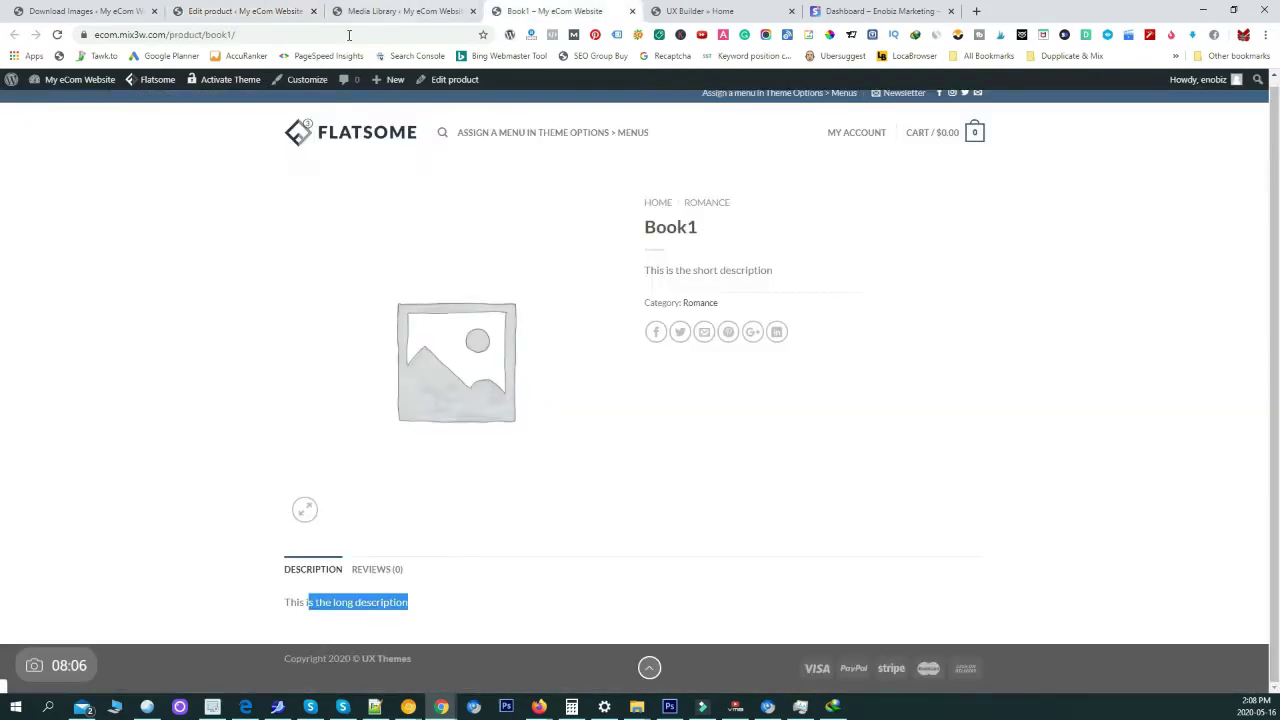
pyautogui.click(57, 34)
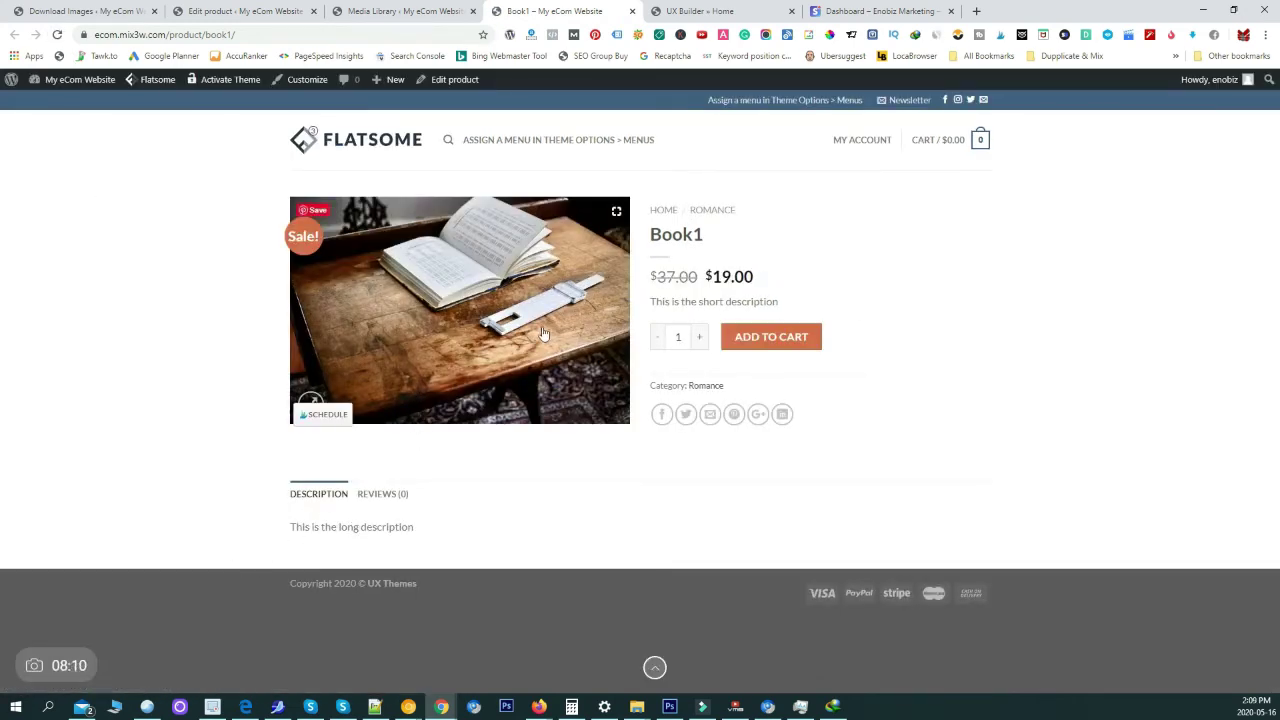
pyautogui.click(395, 12)
# Add the flower-in-book, string-tied book and hand-with-flowers images to Book1's product gallery, and update the product
pyautogui.click(201, 9)
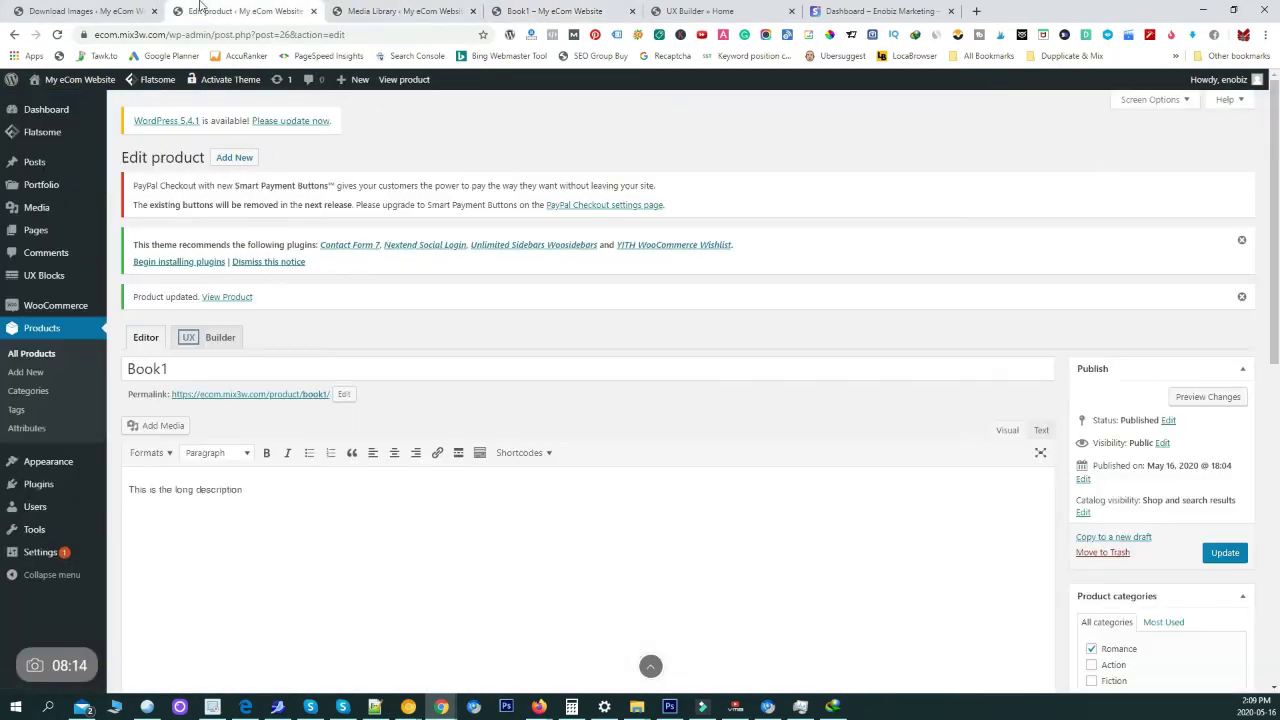
pyautogui.scroll(-10, 966, 400)
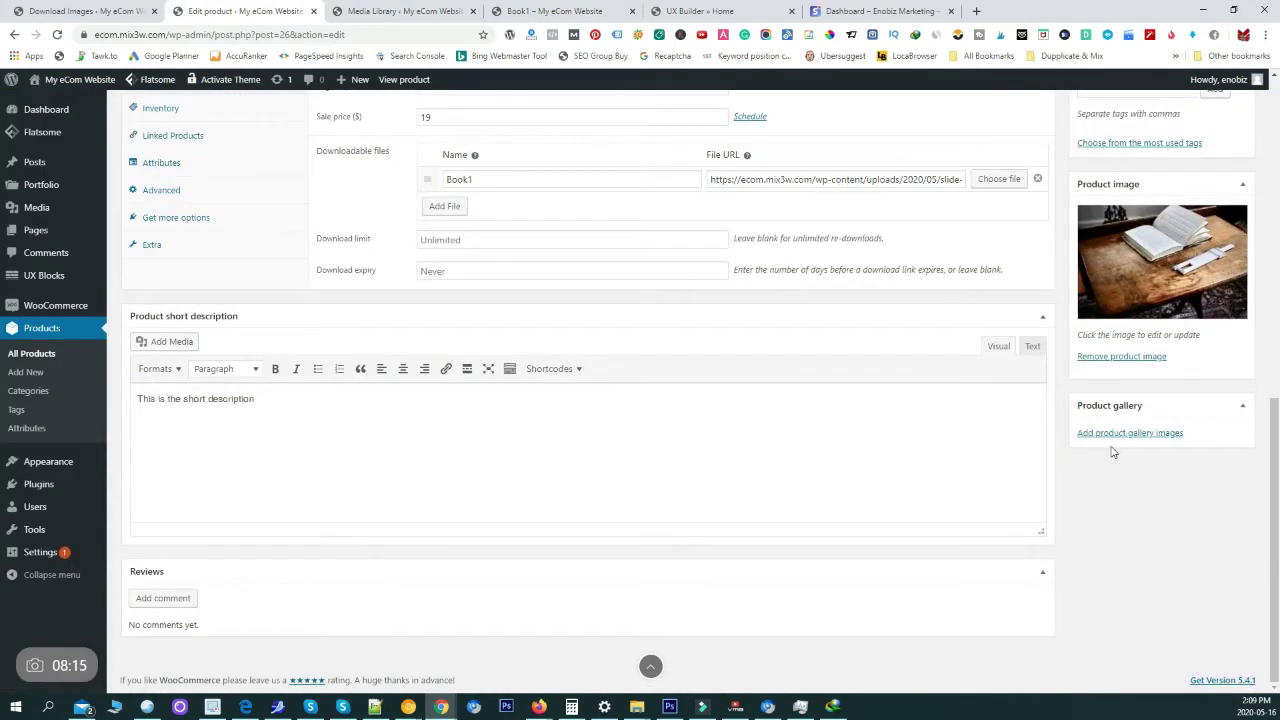
pyautogui.click(1130, 433)
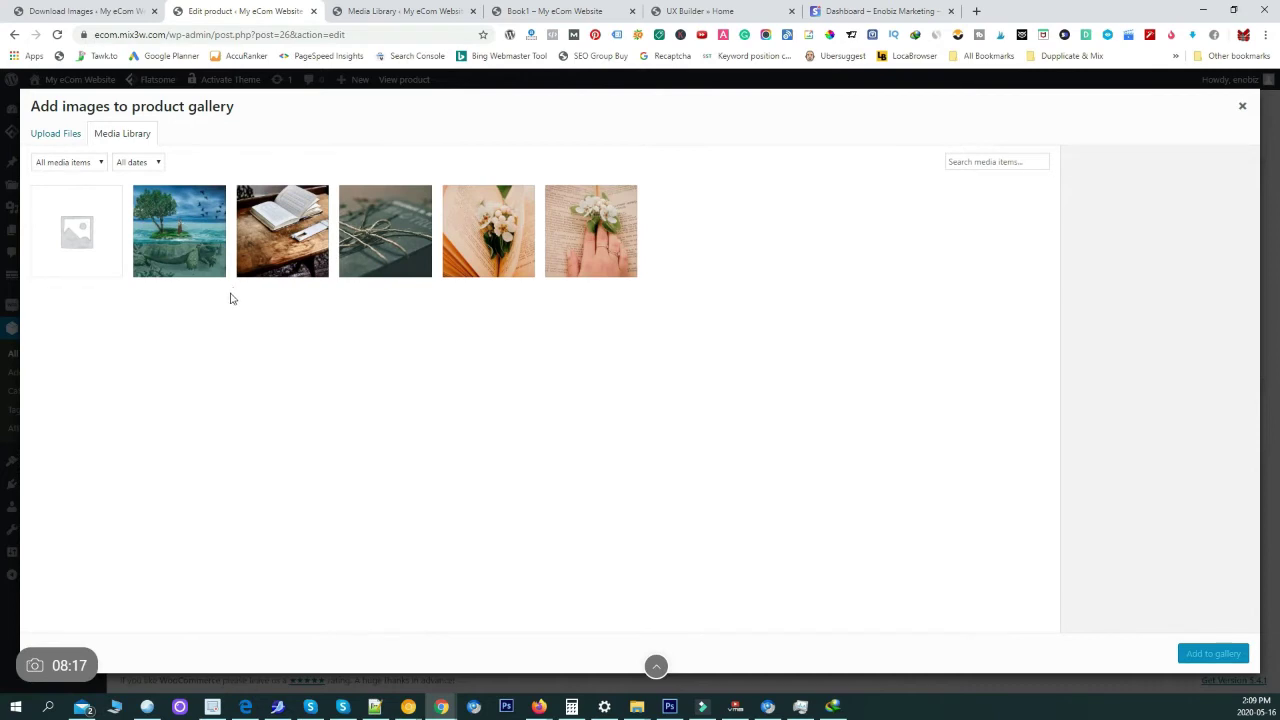
pyautogui.click(417, 231)
pyautogui.click(490, 226)
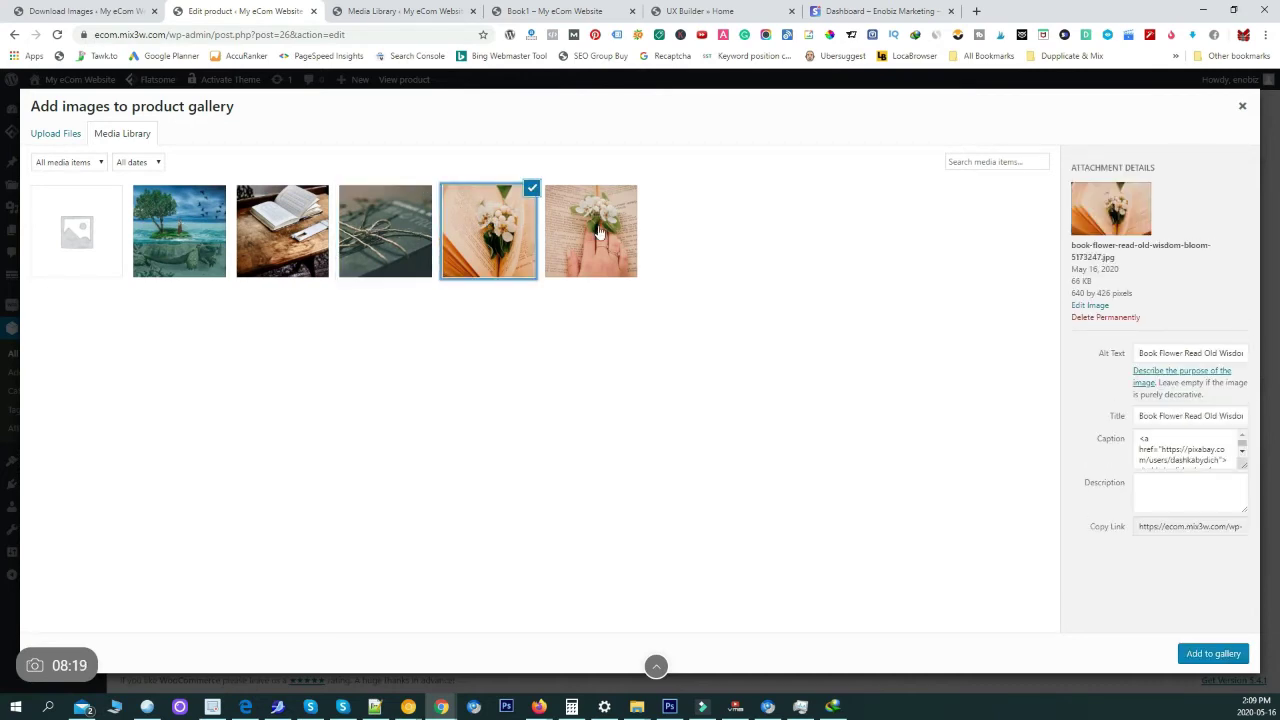
pyautogui.click(379, 236)
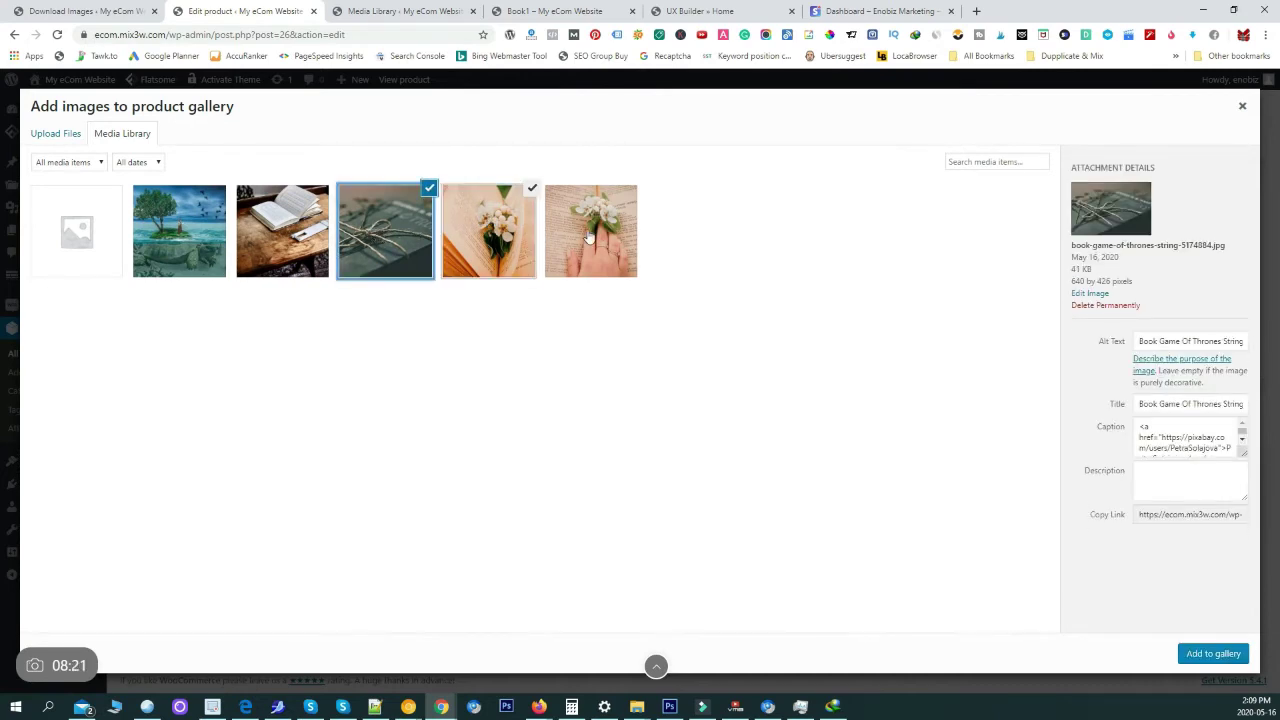
pyautogui.click(588, 237)
pyautogui.click(1186, 657)
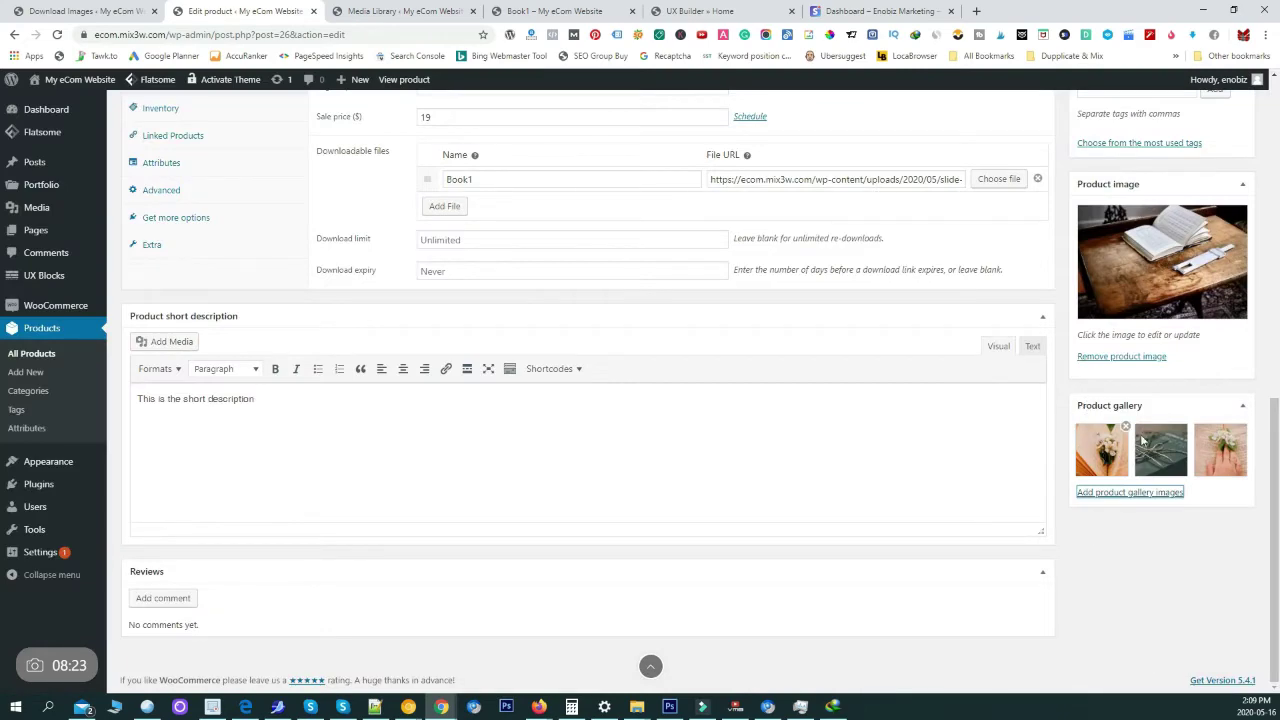
pyautogui.scroll(10, 1190, 465)
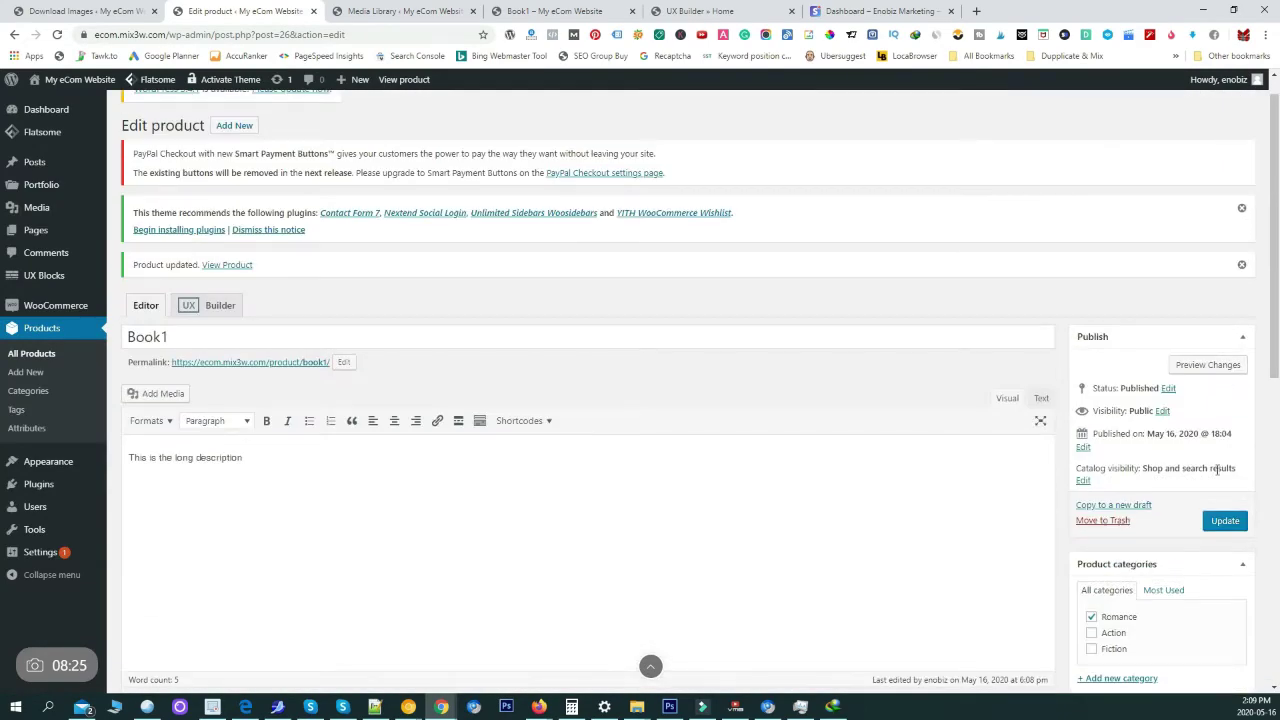
pyautogui.click(1214, 523)
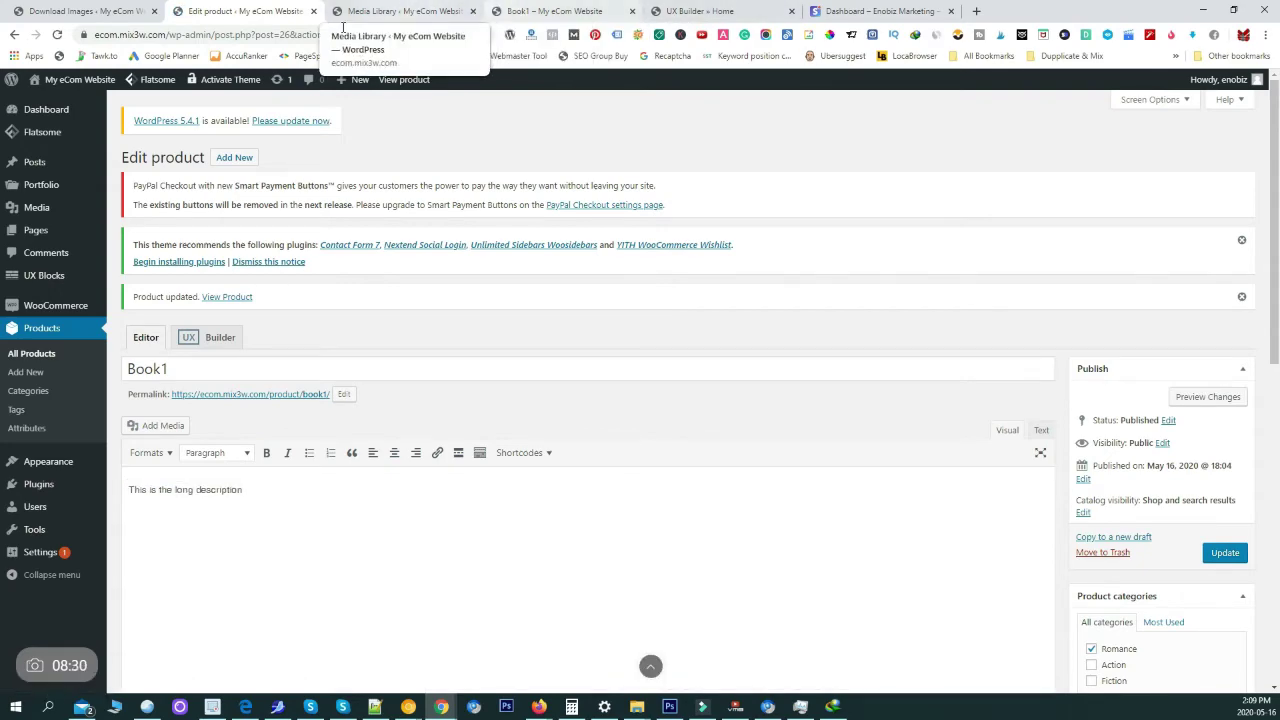
# Reload the Book1 storefront page and view each of its gallery images
pyautogui.scroll(-5, 311, 594)
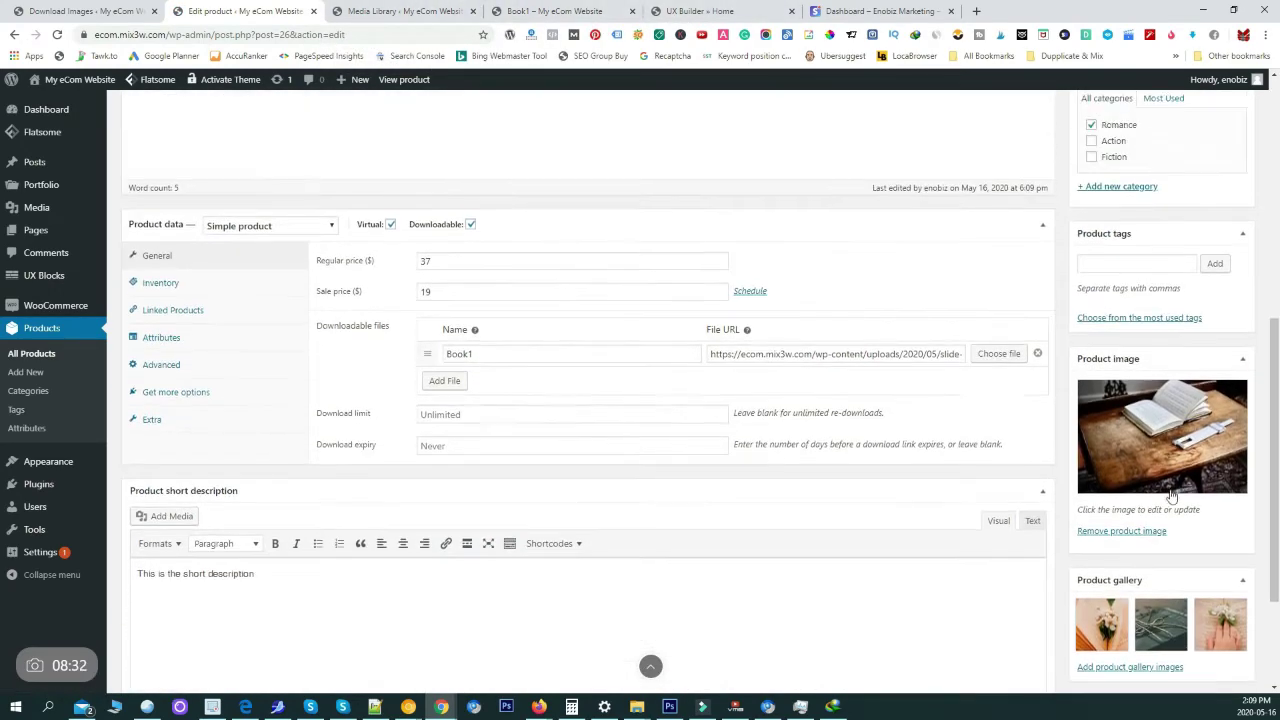
pyautogui.scroll(1, 1164, 260)
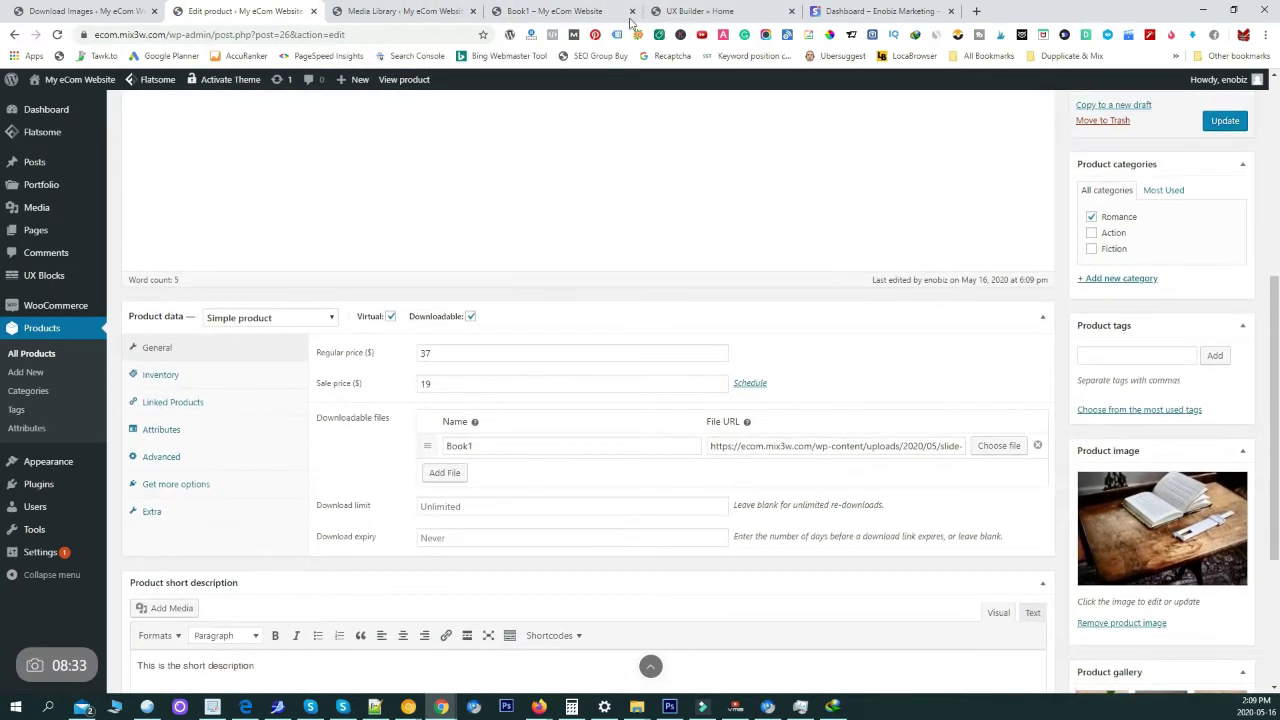
pyautogui.click(555, 11)
pyautogui.click(58, 35)
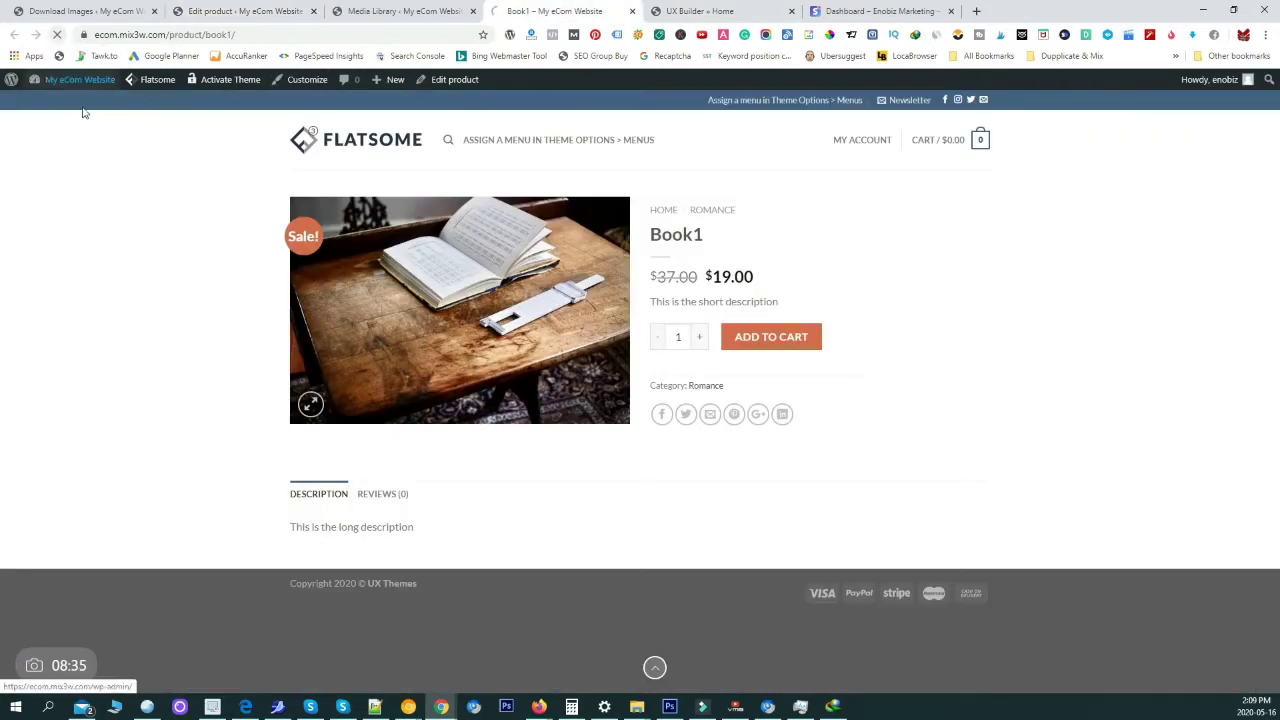
pyautogui.click(436, 463)
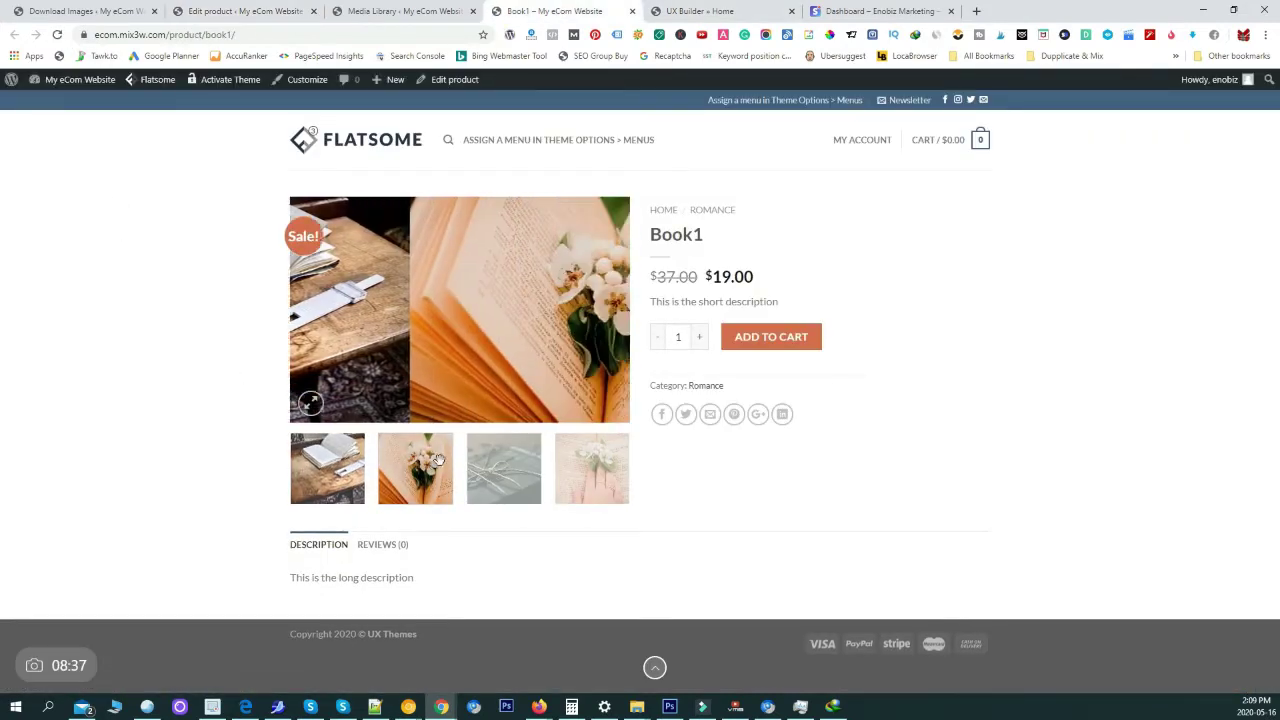
pyautogui.click(504, 466)
pyautogui.click(581, 453)
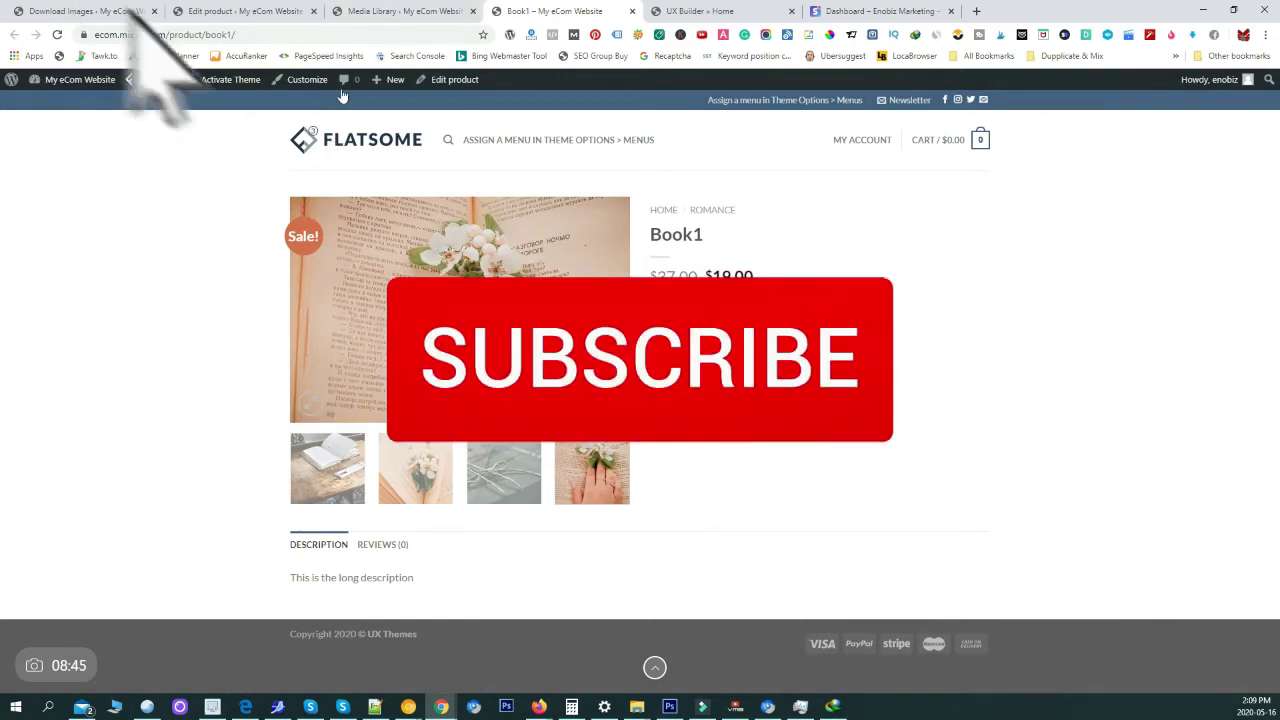
# Open the list of all products and duplicate Book1
pyautogui.click(400, 11)
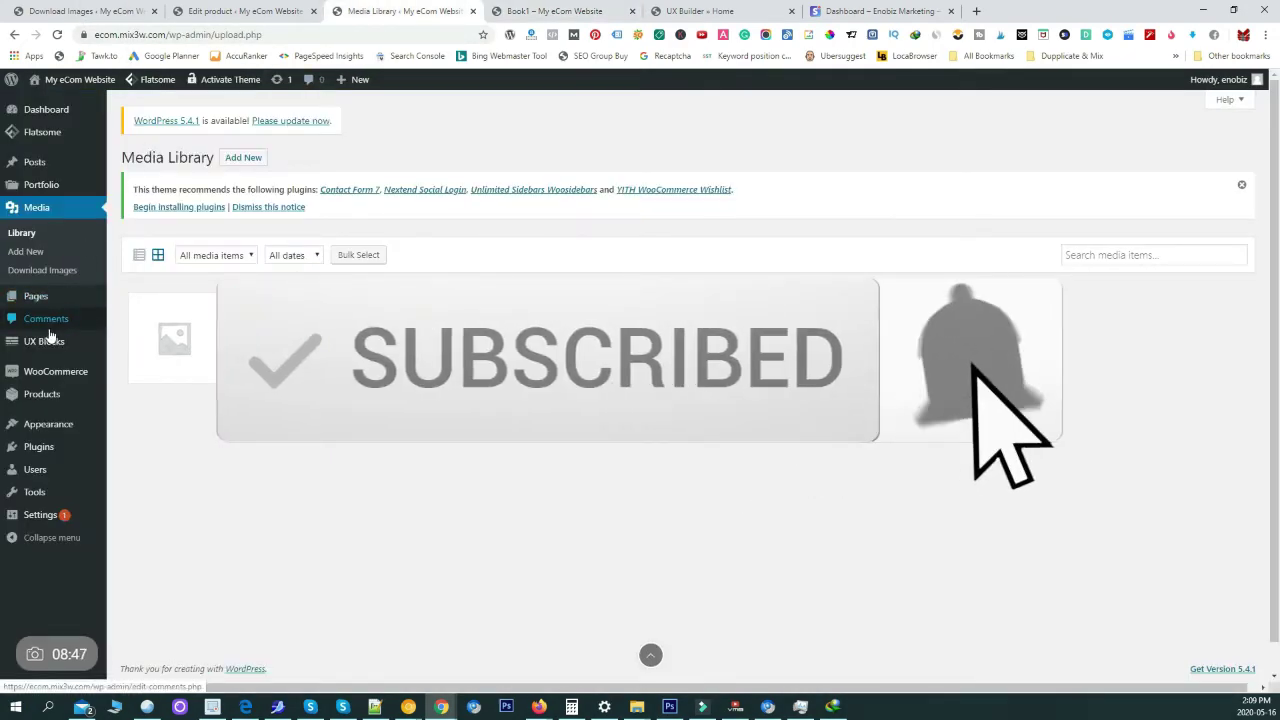
pyautogui.click(42, 397)
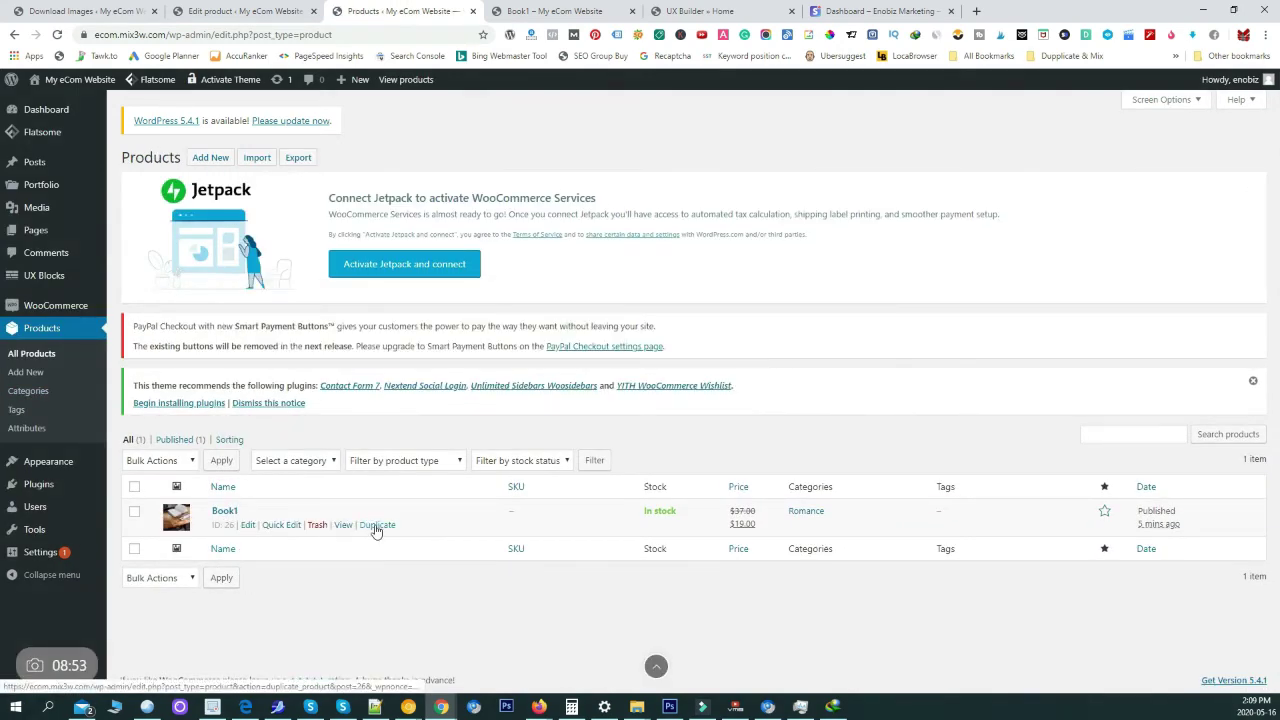
pyautogui.click(376, 526)
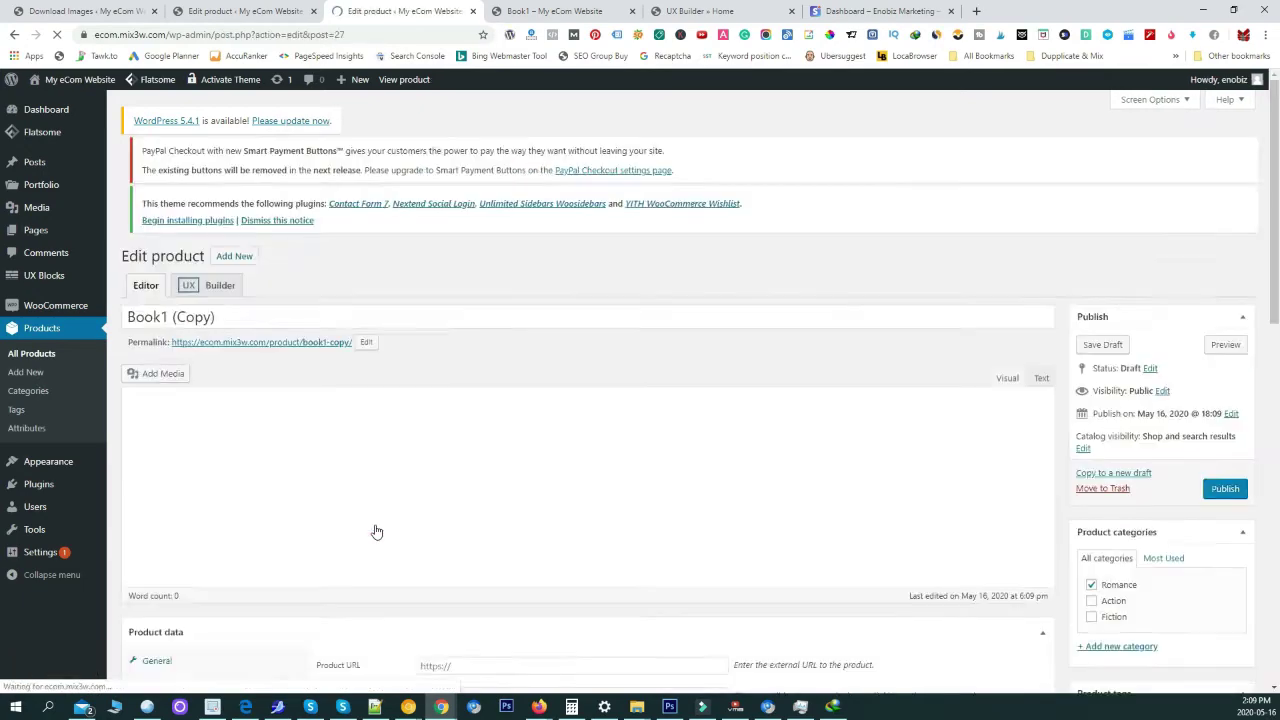
# Rename the duplicated product to Book 2 and set its permalink slug to book2
pyautogui.scroll(-2, 352, 511)
pyautogui.scroll(2, 352, 511)
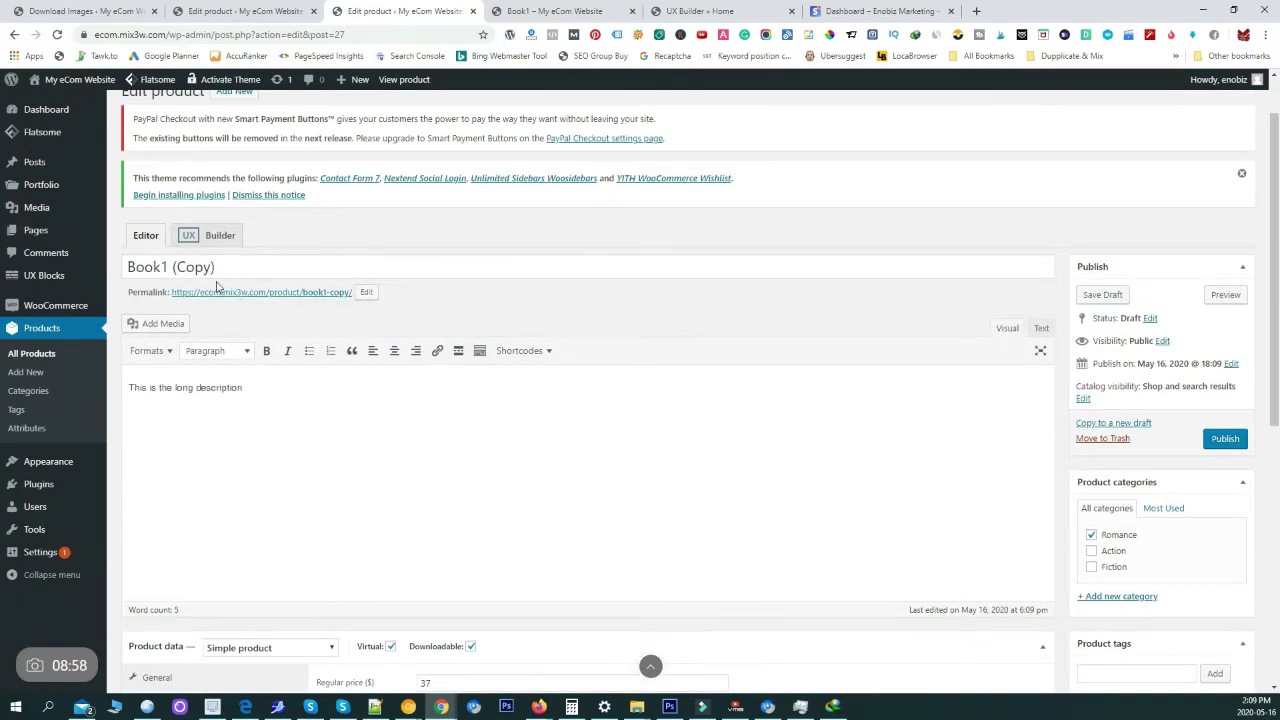
pyautogui.moveTo(163, 260); pyautogui.dragTo(287, 270)
pyautogui.write('2')
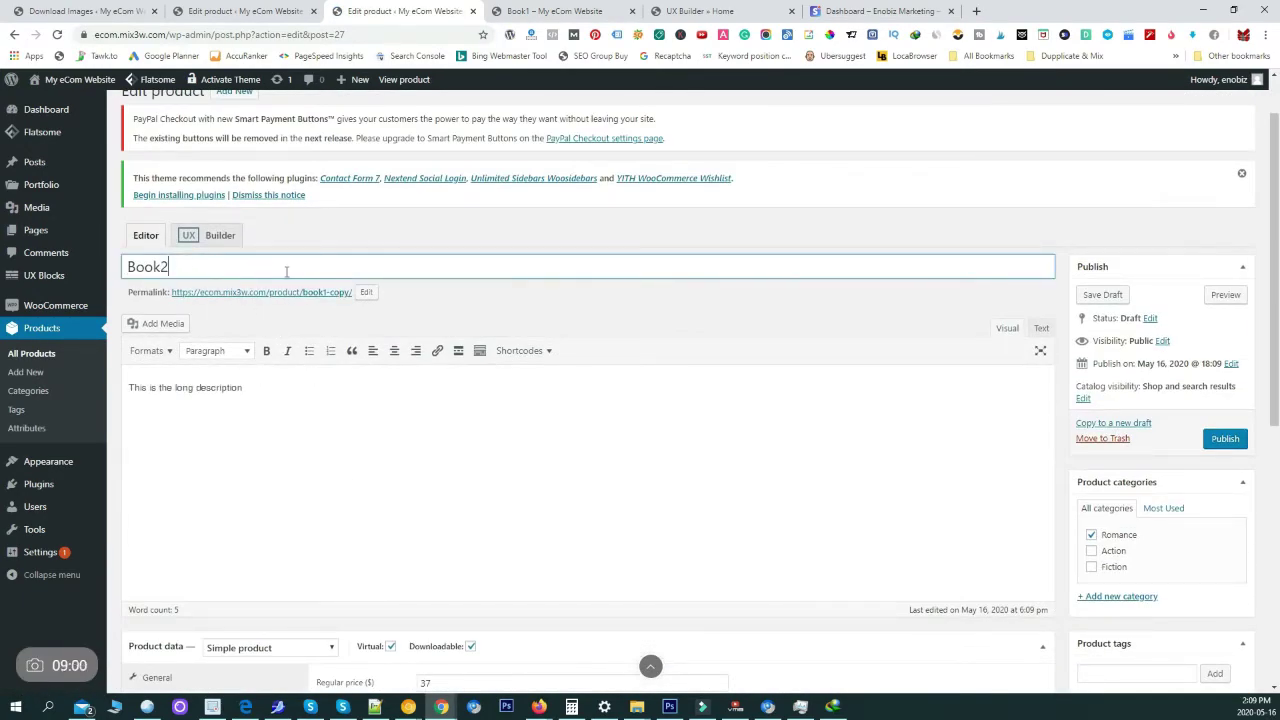
pyautogui.click(366, 292)
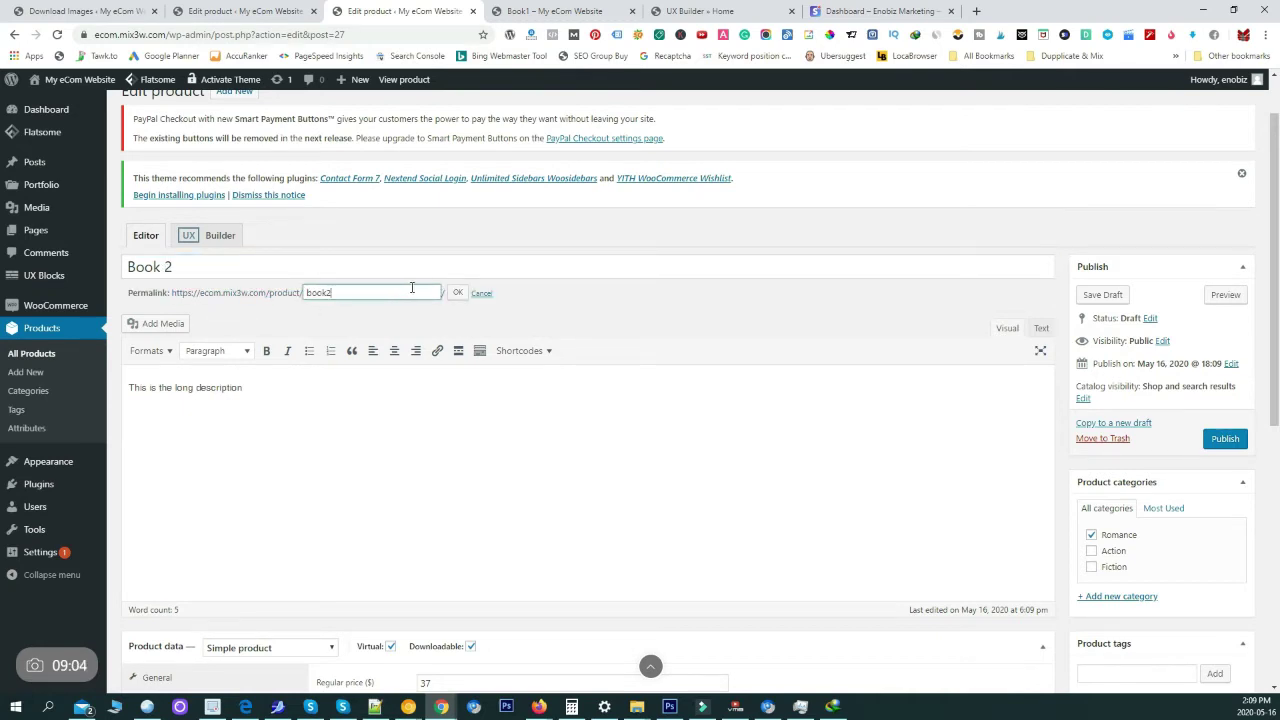
pyautogui.click(457, 293)
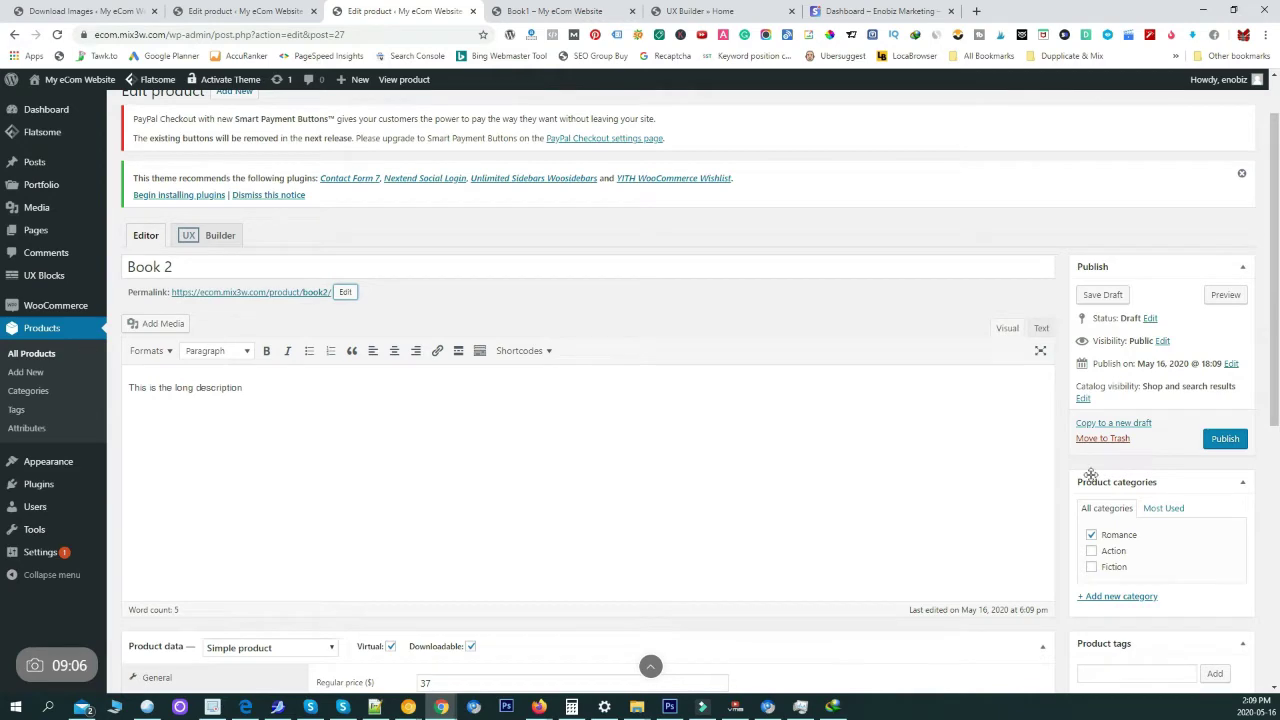
# Switch Book 2's product category from Romance to Action and set the string-tied book image as its product image
pyautogui.scroll(-5, 1048, 472)
pyautogui.scroll(2, 1112, 333)
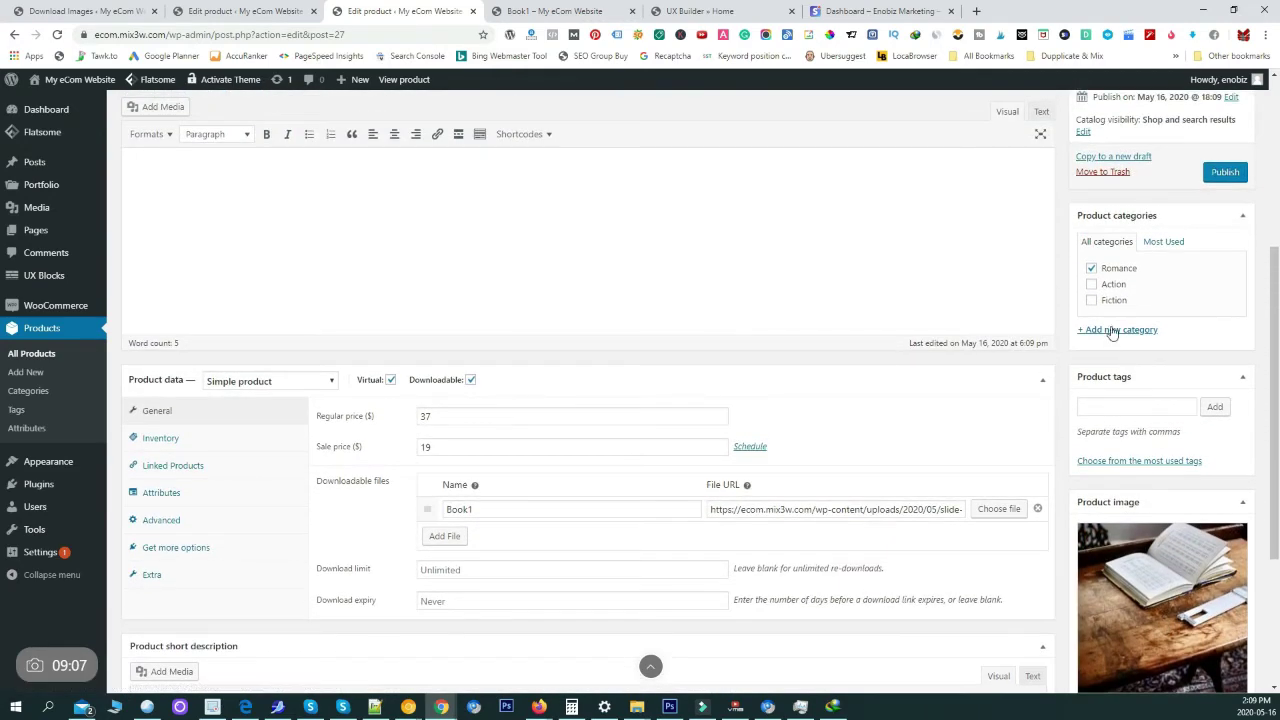
pyautogui.click(1092, 289)
pyautogui.scroll(-3, 1130, 450)
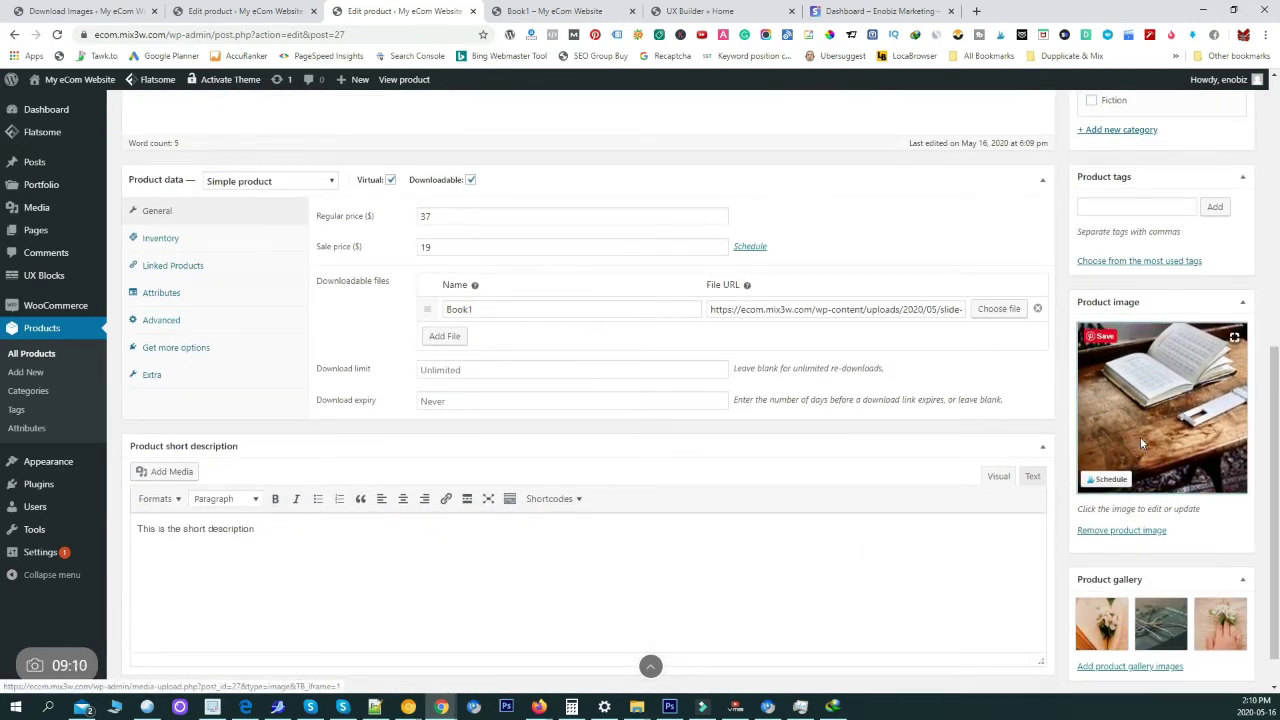
pyautogui.click(1160, 380)
pyautogui.click(390, 232)
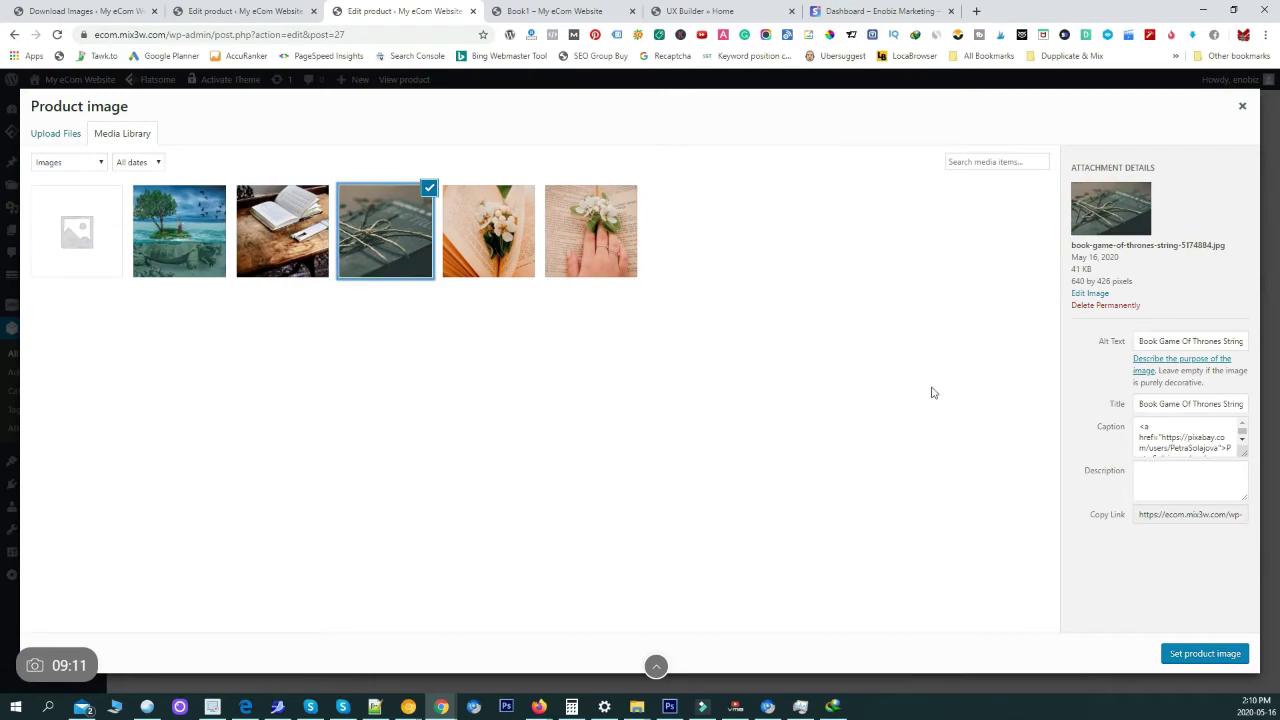
pyautogui.click(1204, 653)
# Set Book 2's regular price to 34 and its sale price to 17
pyautogui.scroll(3, 1208, 258)
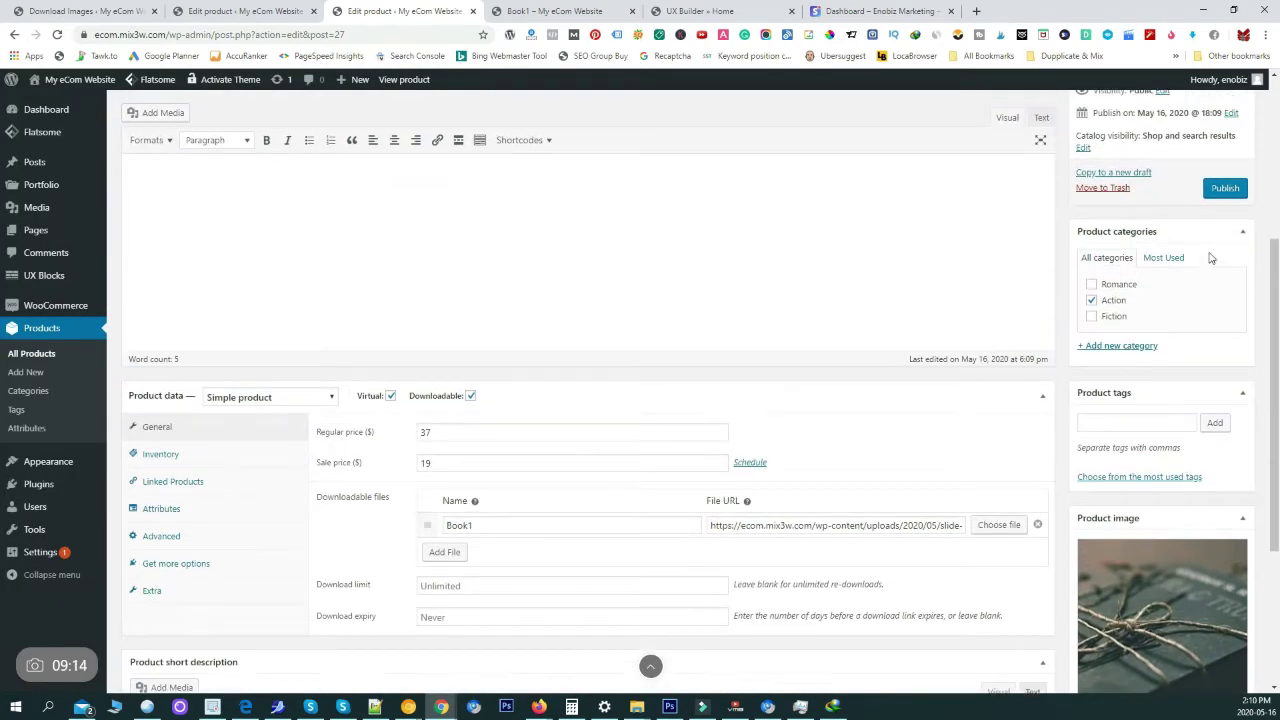
pyautogui.scroll(1, 1208, 258)
pyautogui.moveTo(450, 548); pyautogui.dragTo(428, 549)
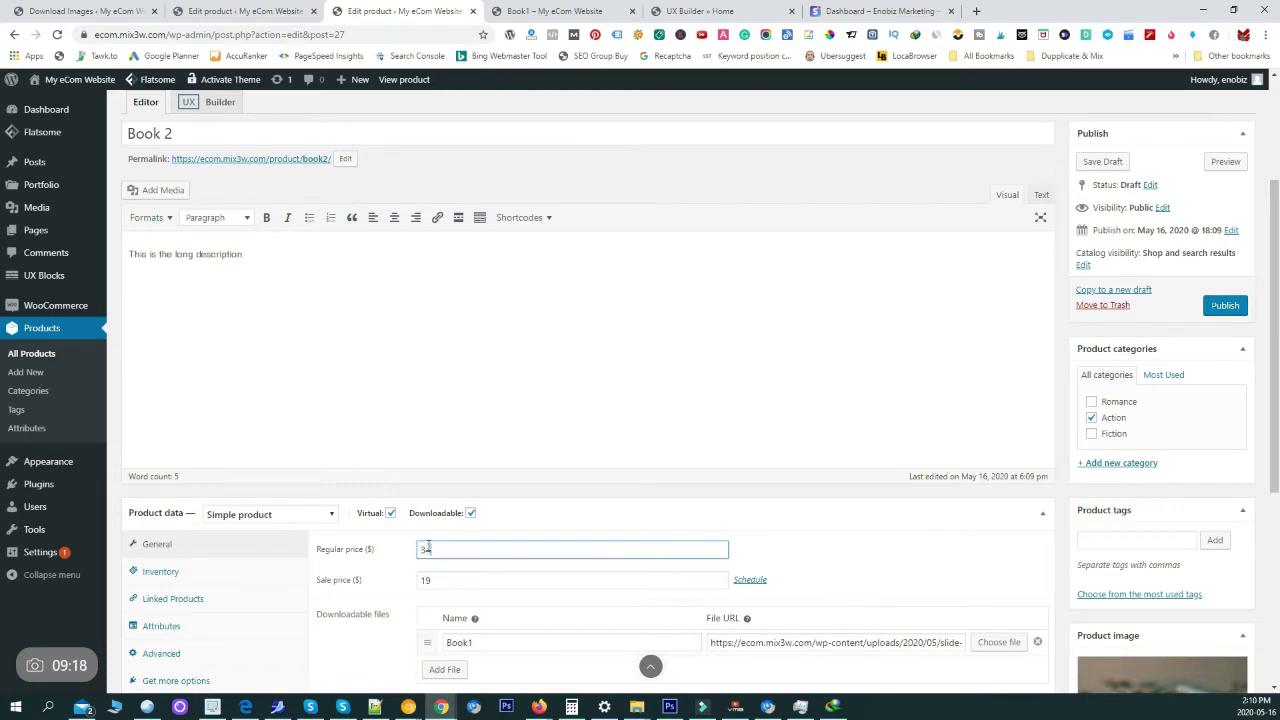
pyautogui.click(422, 579)
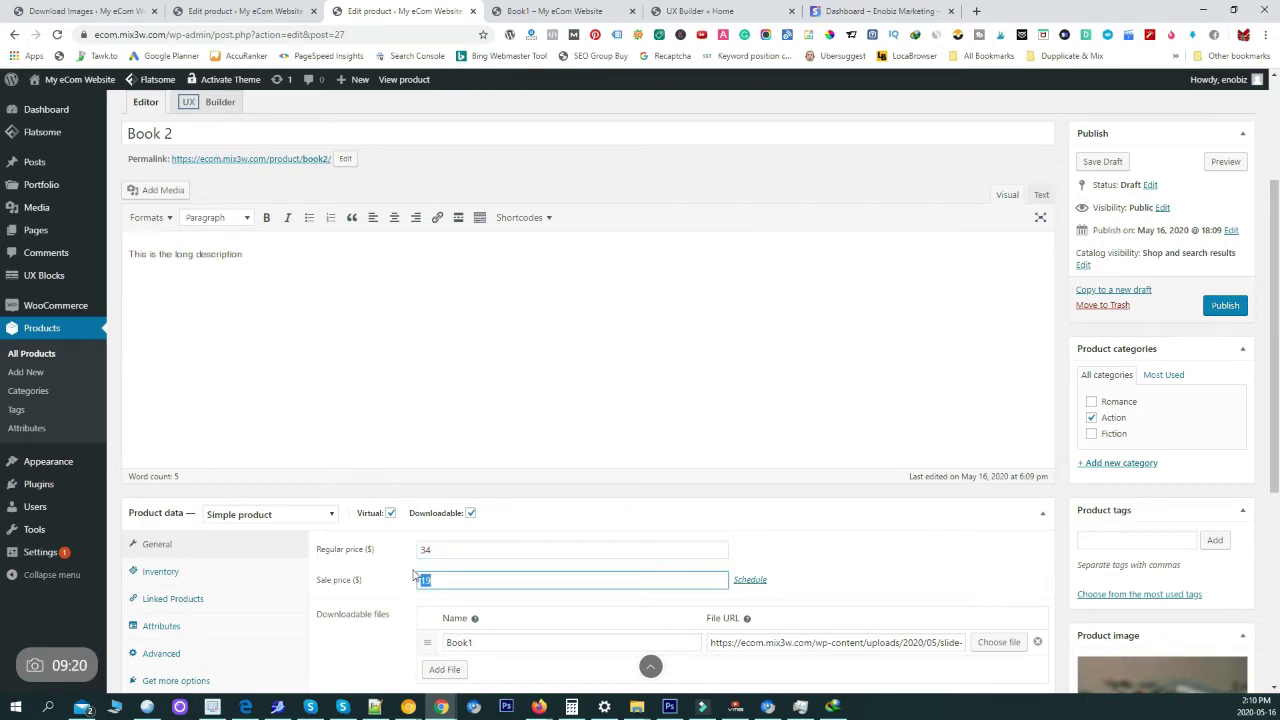
# Replace Book 2's downloadable file with the string-tied book image from the media library, and publish the product
pyautogui.scroll(-3, 806, 554)
pyautogui.click(1002, 313)
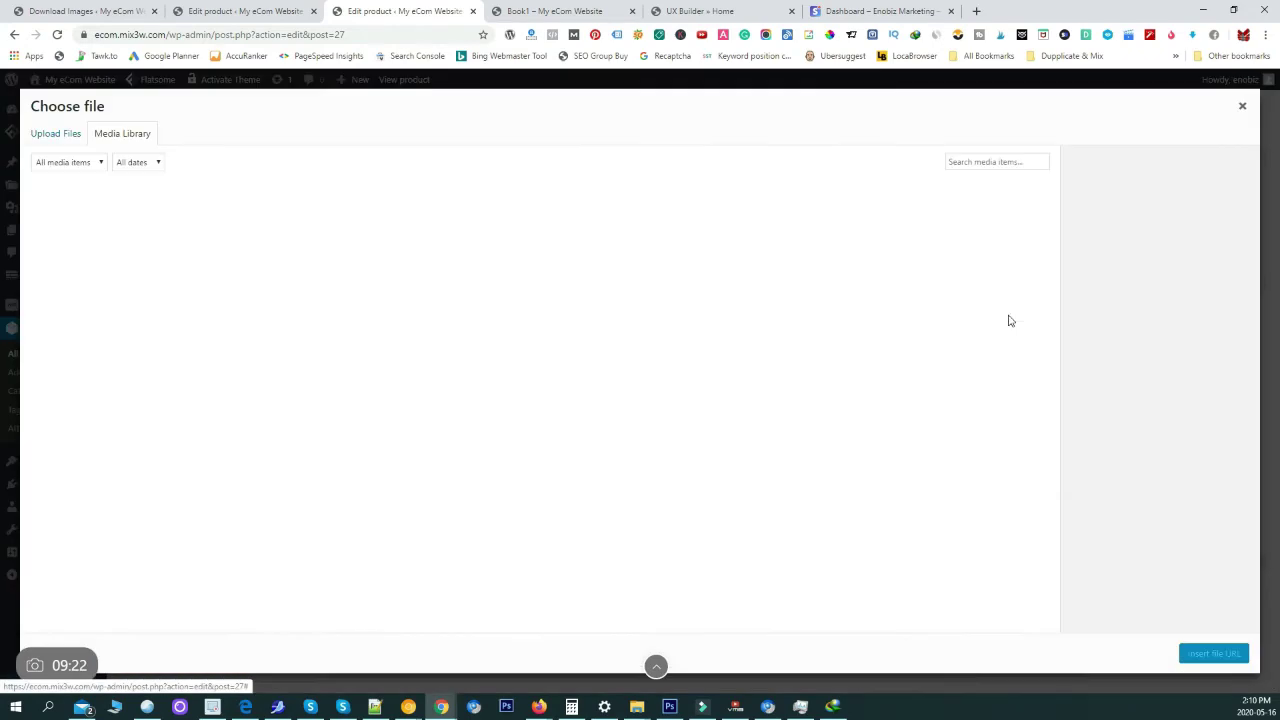
pyautogui.click(423, 247)
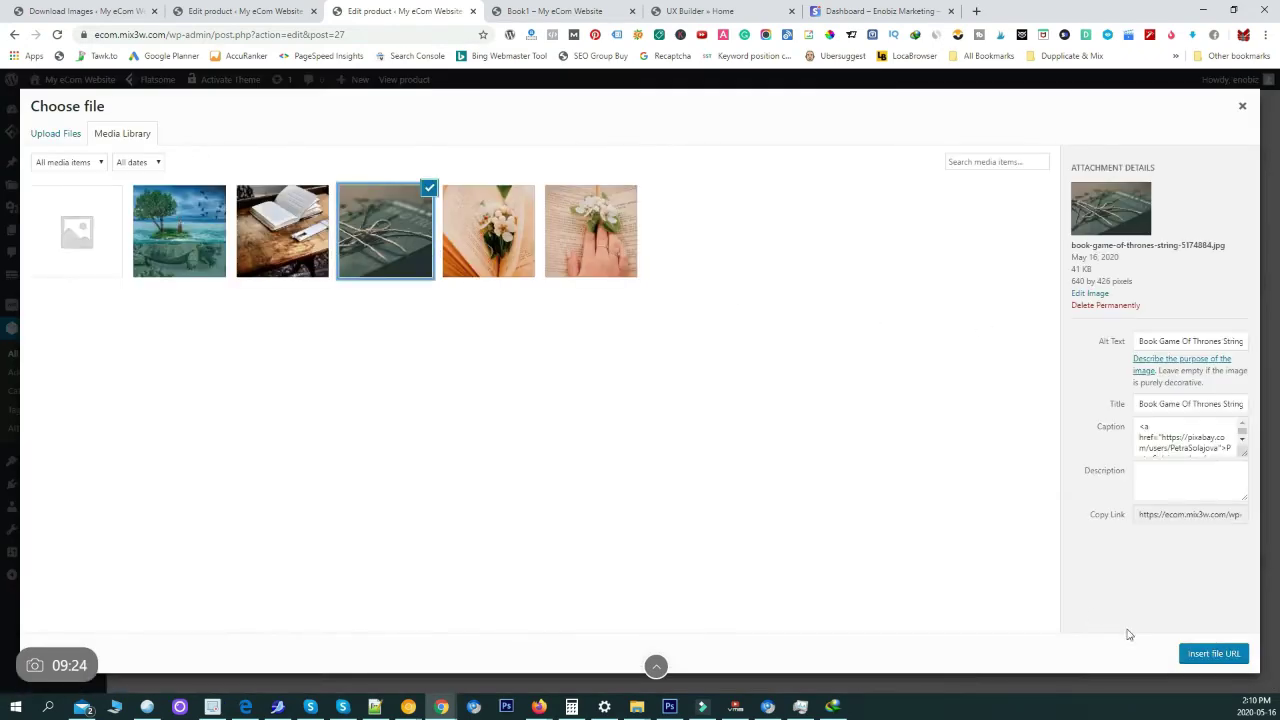
pyautogui.click(1192, 653)
pyautogui.scroll(3, 1184, 396)
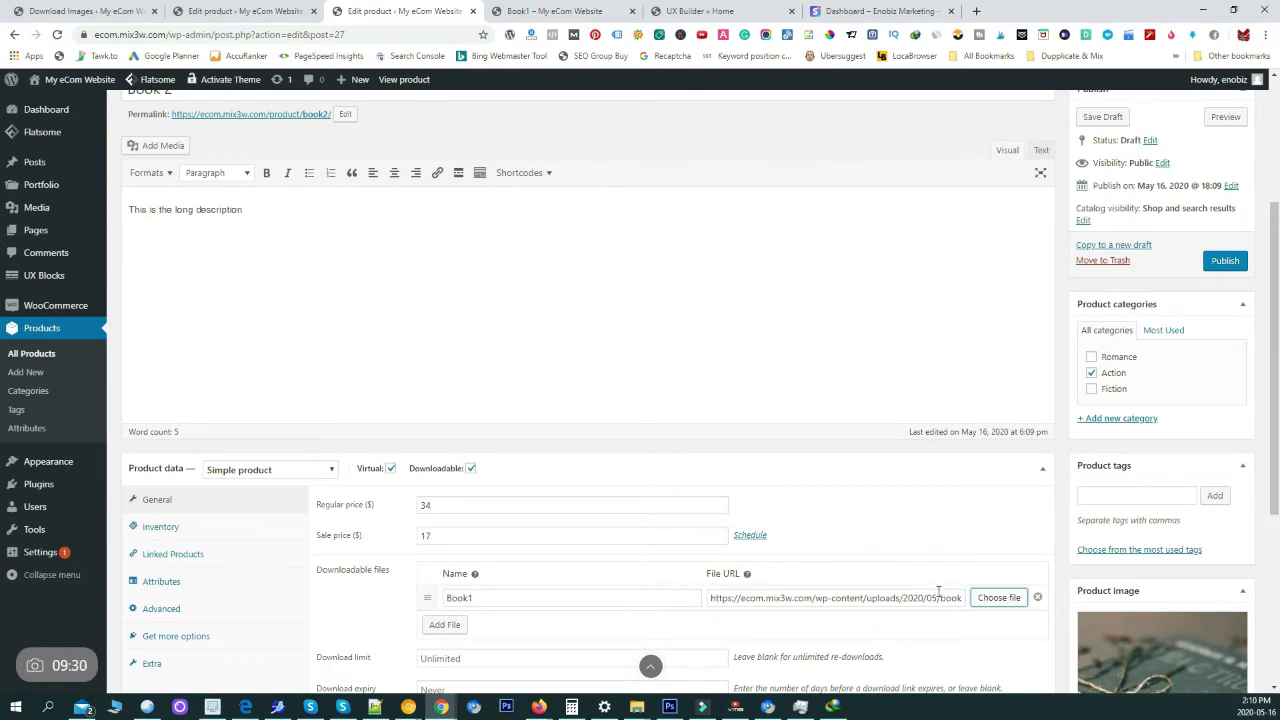
pyautogui.click(1224, 261)
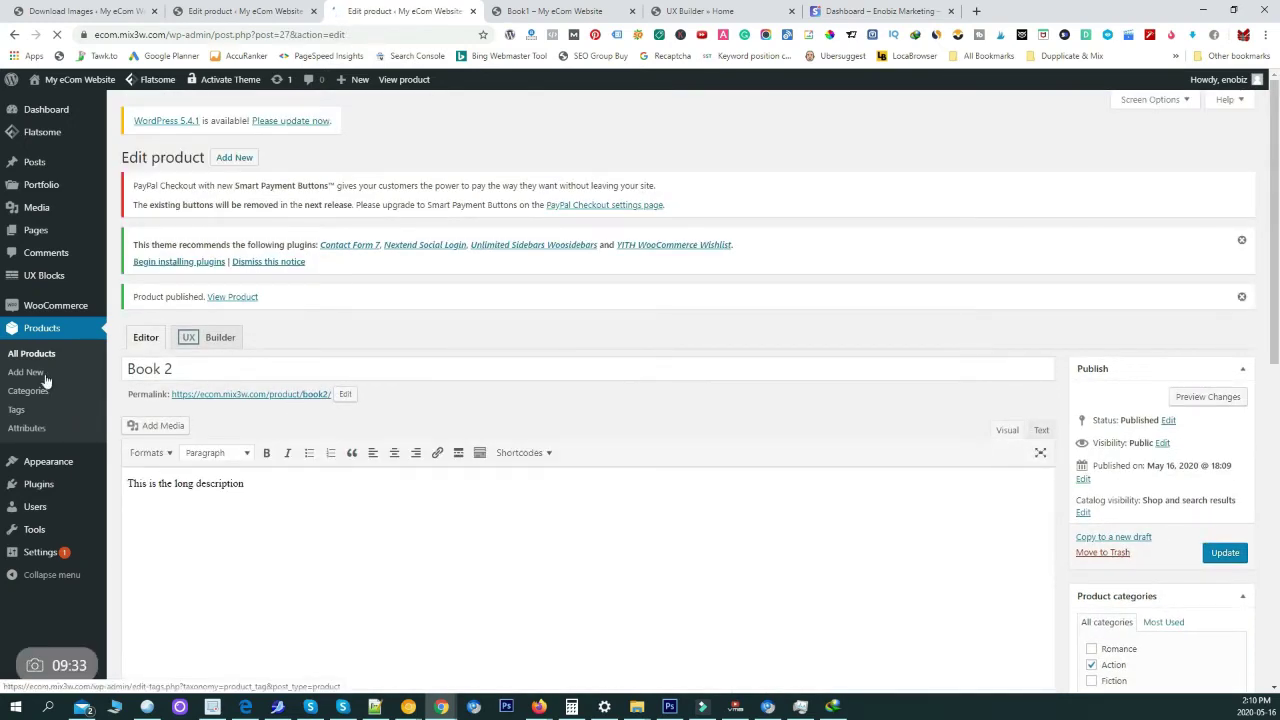
# Duplicate Book 2 from the list of all products, naming the copy Book 3 with the permalink slug book-3
pyautogui.click(42, 362)
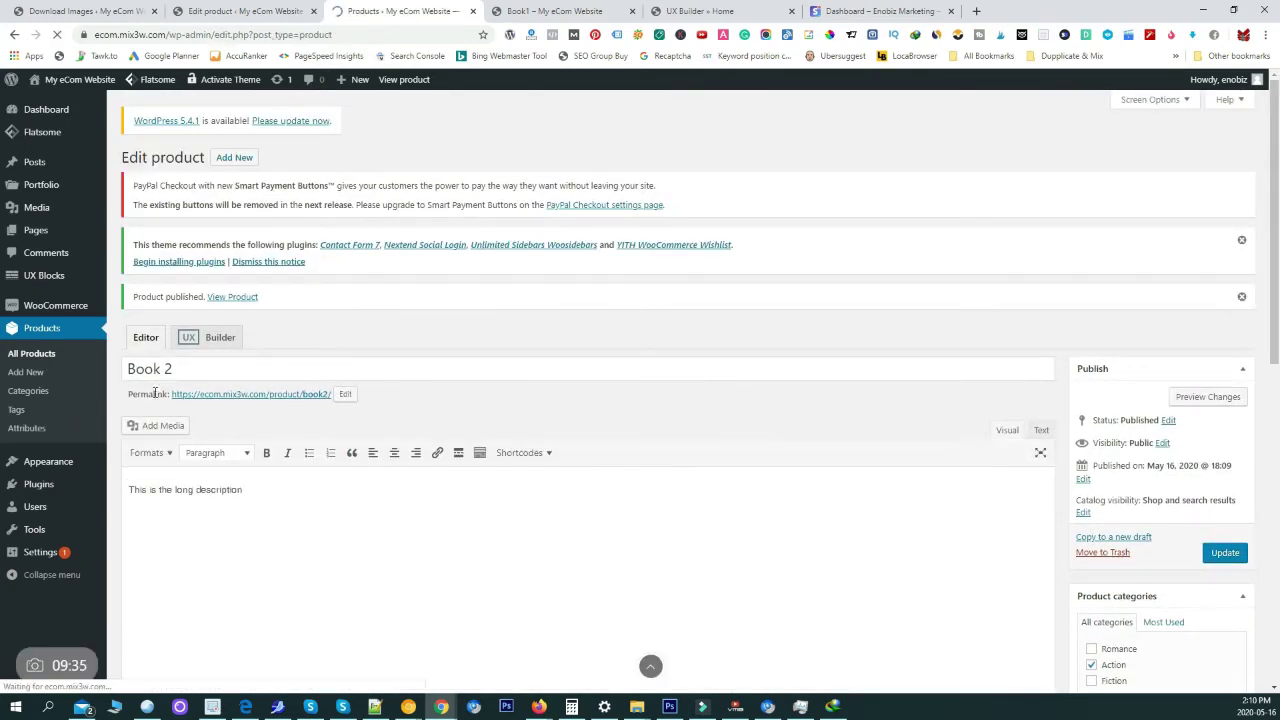
pyautogui.click(380, 525)
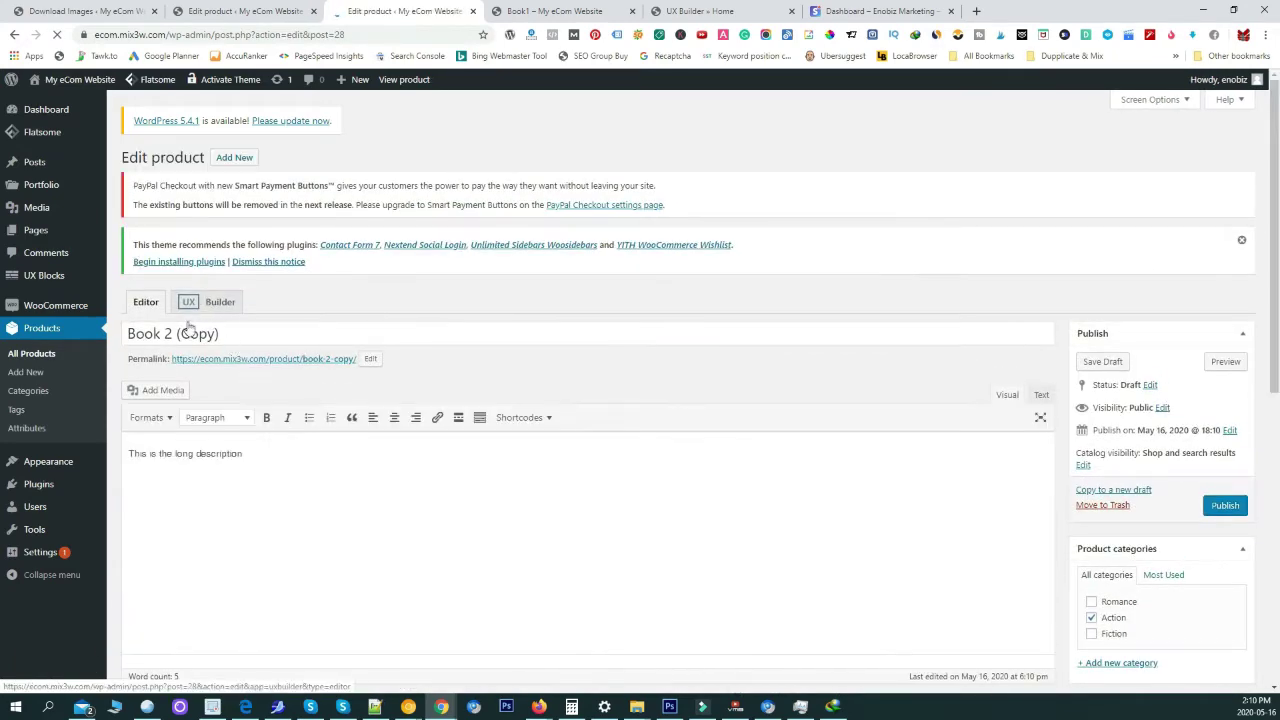
pyautogui.moveTo(172, 334); pyautogui.dragTo(288, 329)
pyautogui.press('BackSpace')
pyautogui.press('BackSpace')
pyautogui.write('3')
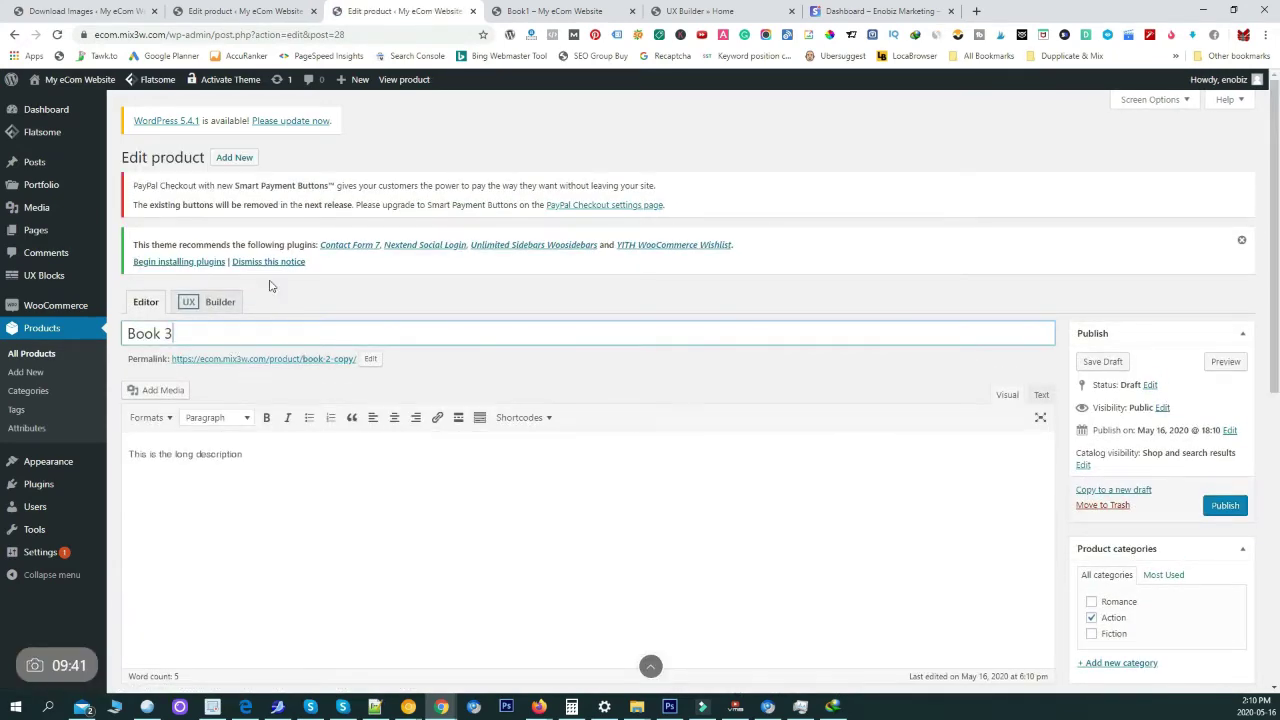
pyautogui.click(378, 361)
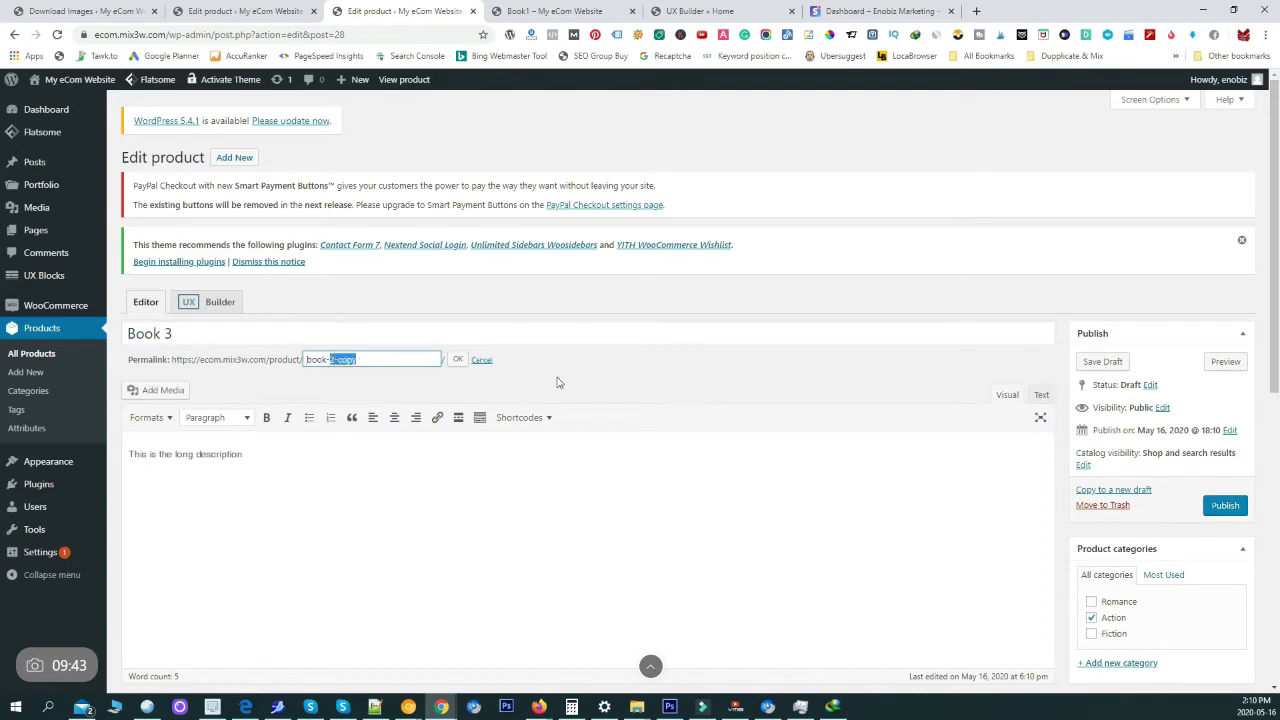
pyautogui.click(455, 361)
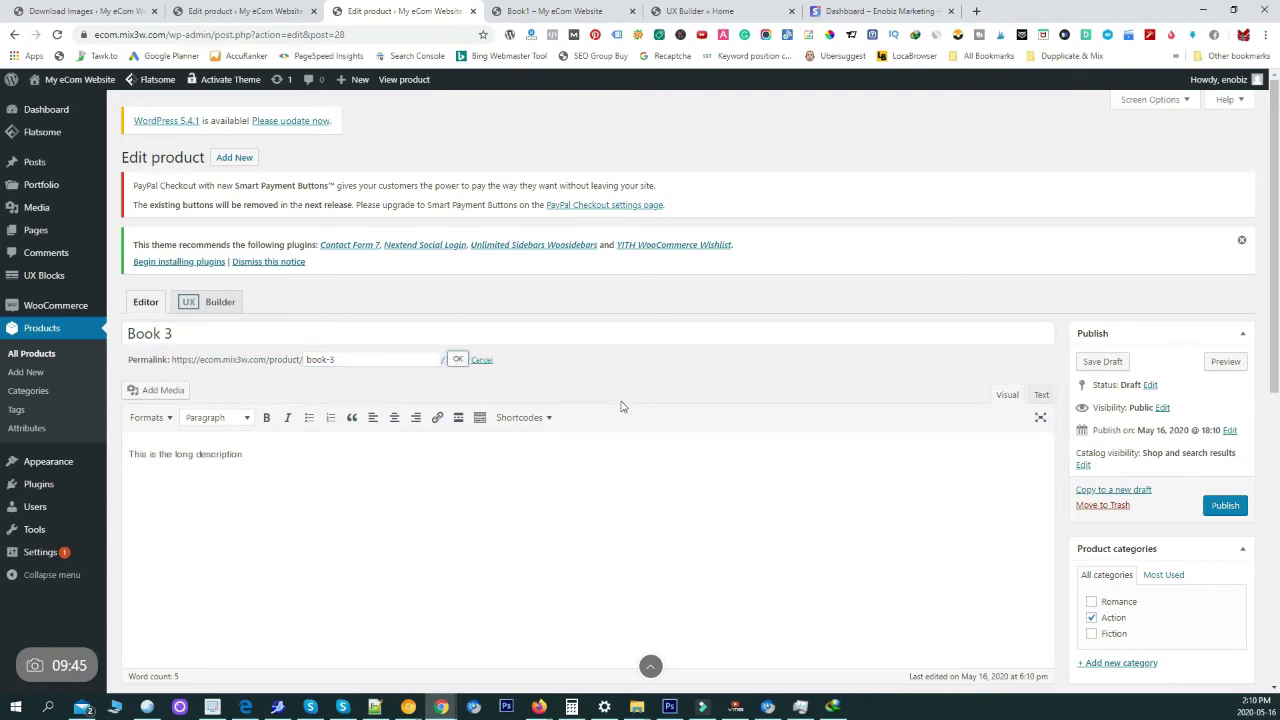
# Set Book 3's regular price to 48 and its sale price to 29
pyautogui.scroll(-4, 734, 446)
pyautogui.click(353, 360)
pyautogui.write('48')
pyautogui.press('Tab')
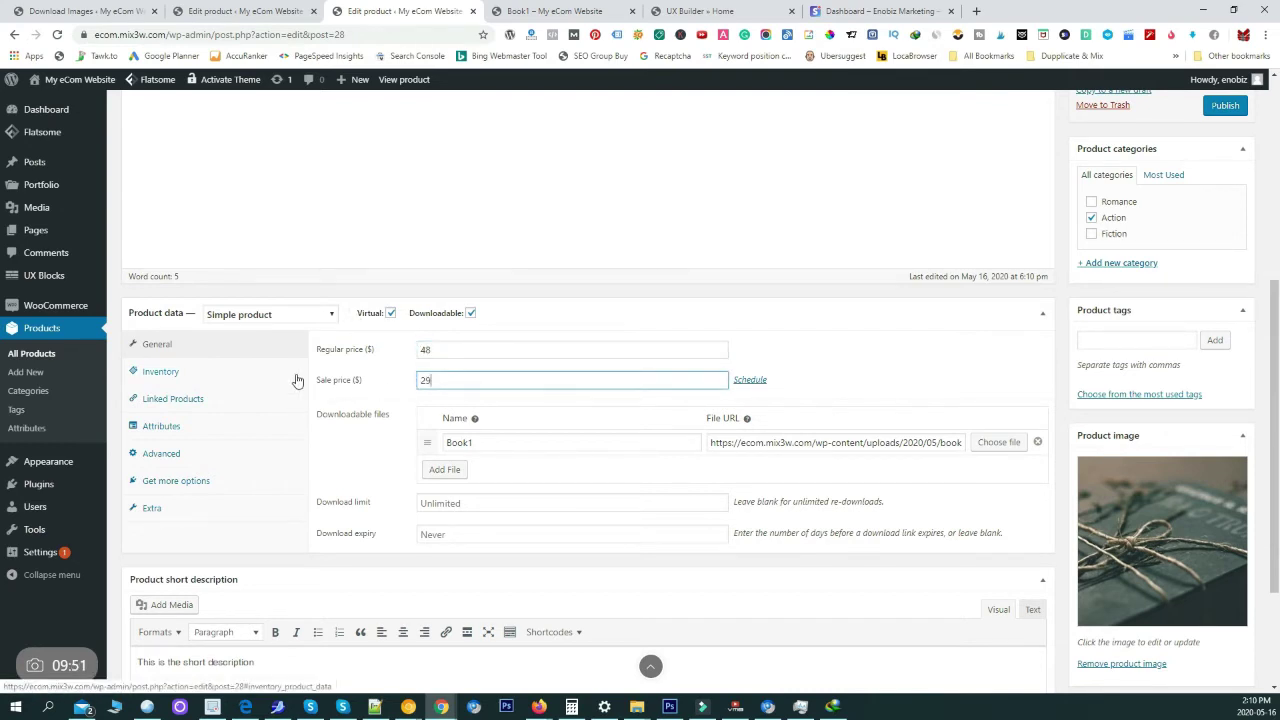
pyautogui.write('29')
# Use the flower-in-book image from the media library as both Book 3's downloadable file and its product image
pyautogui.click(999, 442)
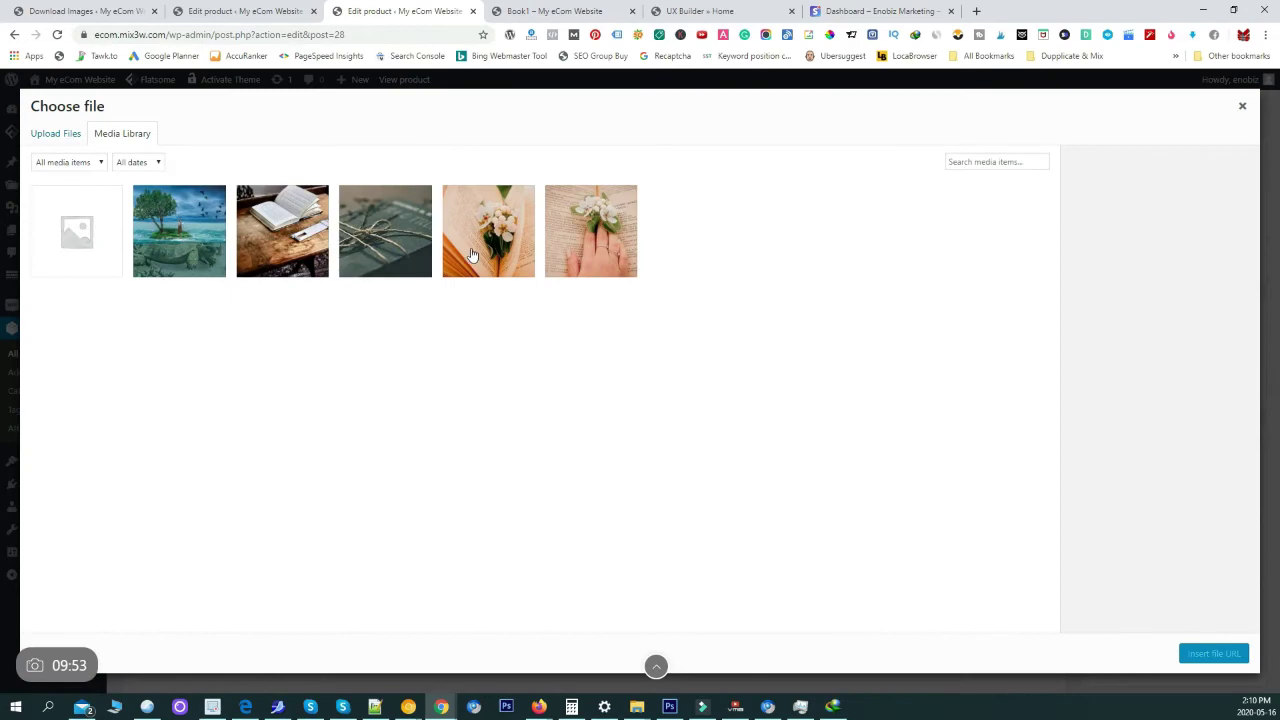
pyautogui.click(472, 254)
pyautogui.click(1206, 655)
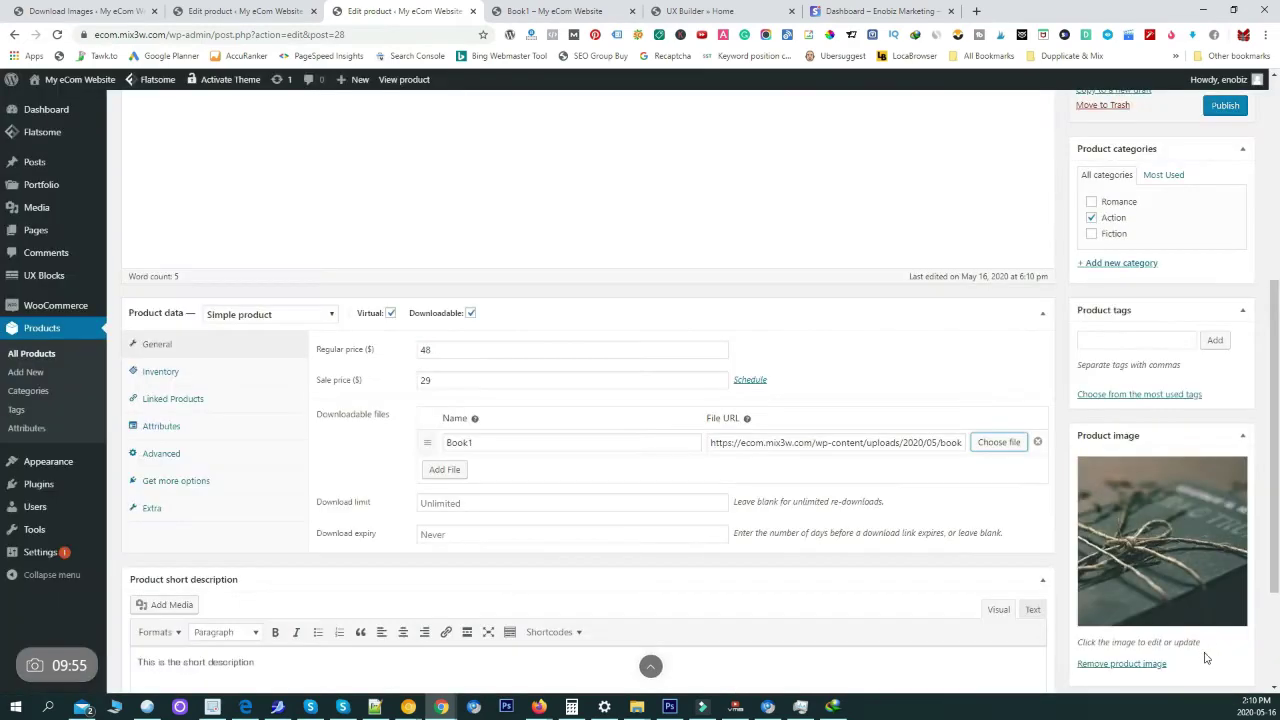
pyautogui.click(1150, 536)
pyautogui.click(463, 239)
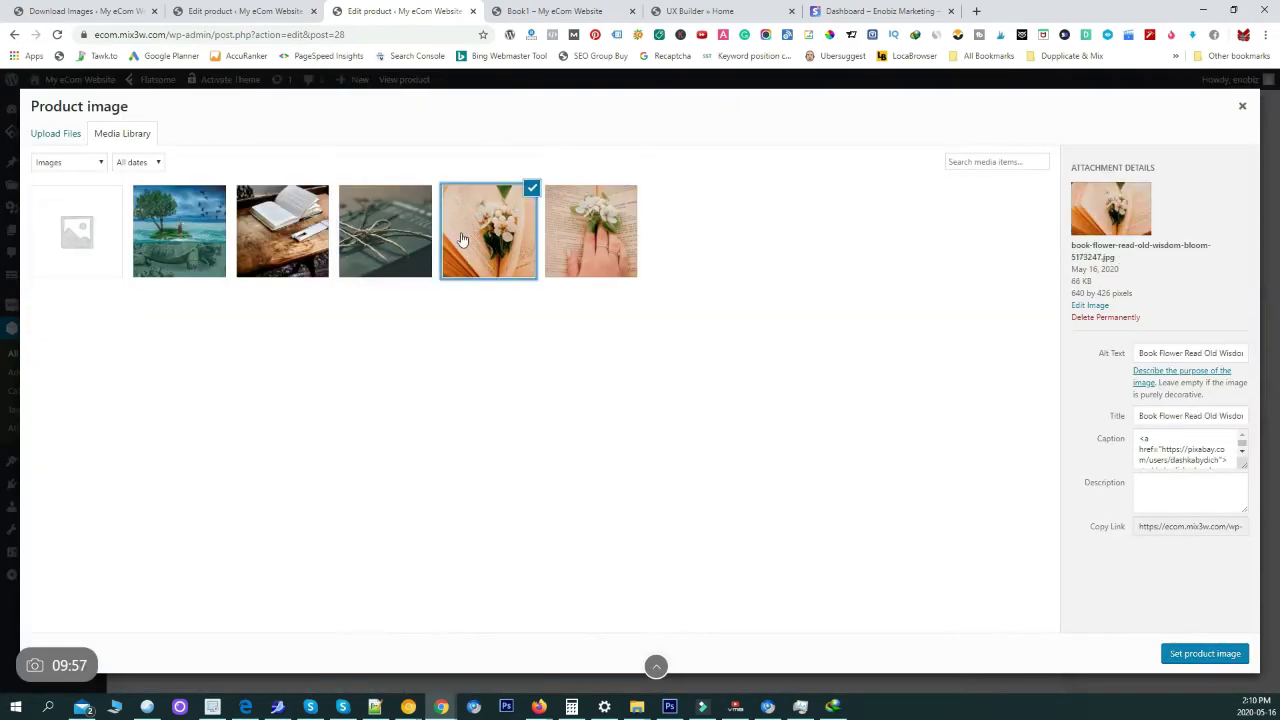
pyautogui.click(1244, 653)
# Assign Book 3 to the Fiction category instead of Action and publish the product
pyautogui.scroll(3, 1230, 470)
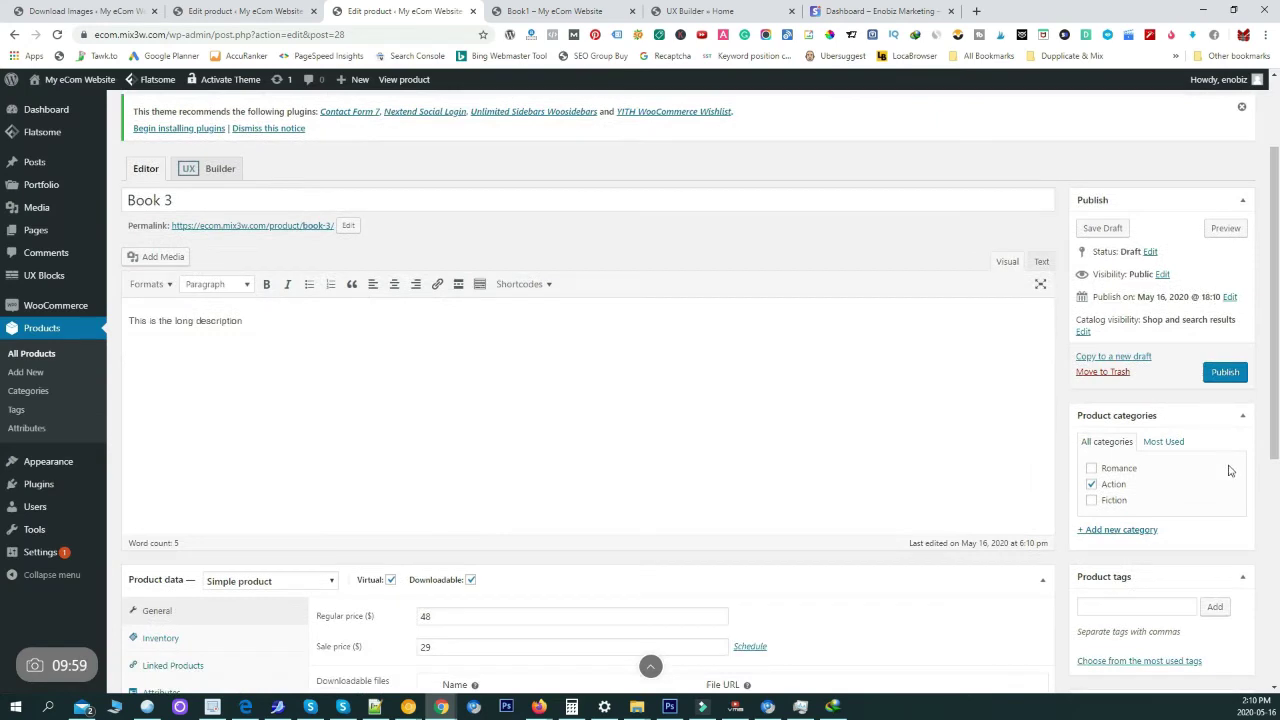
pyautogui.click(1240, 374)
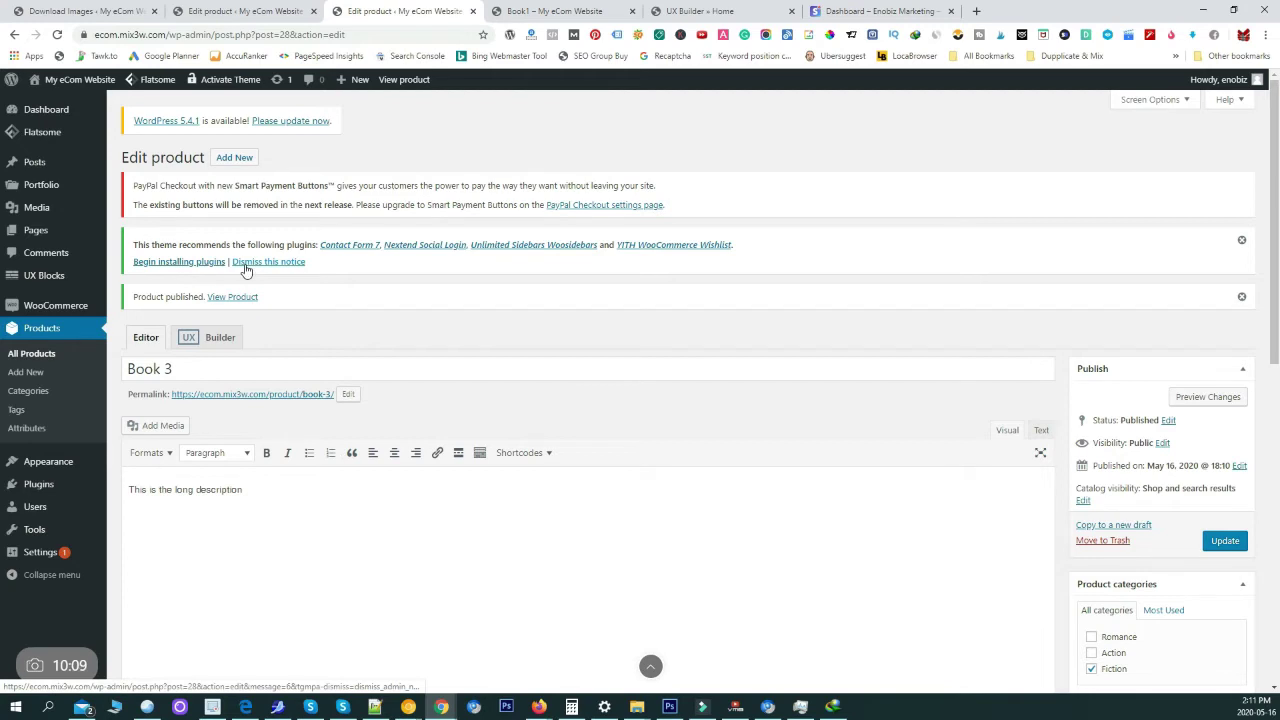
# Open the site's list of pages in a new tab and view the Shop page from it
pyautogui.middleClick(40, 231)
pyautogui.click(522, 11)
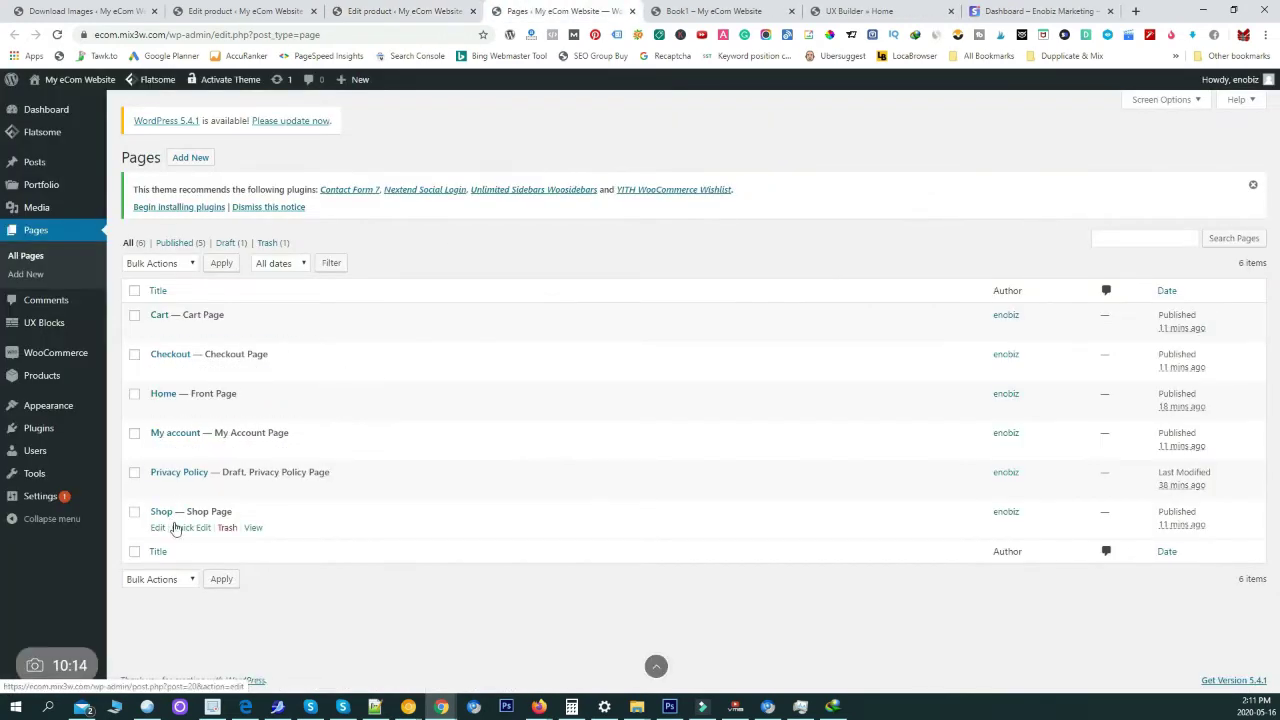
pyautogui.middleClick(251, 528)
pyautogui.hotkey('ctrl', 'Tab')
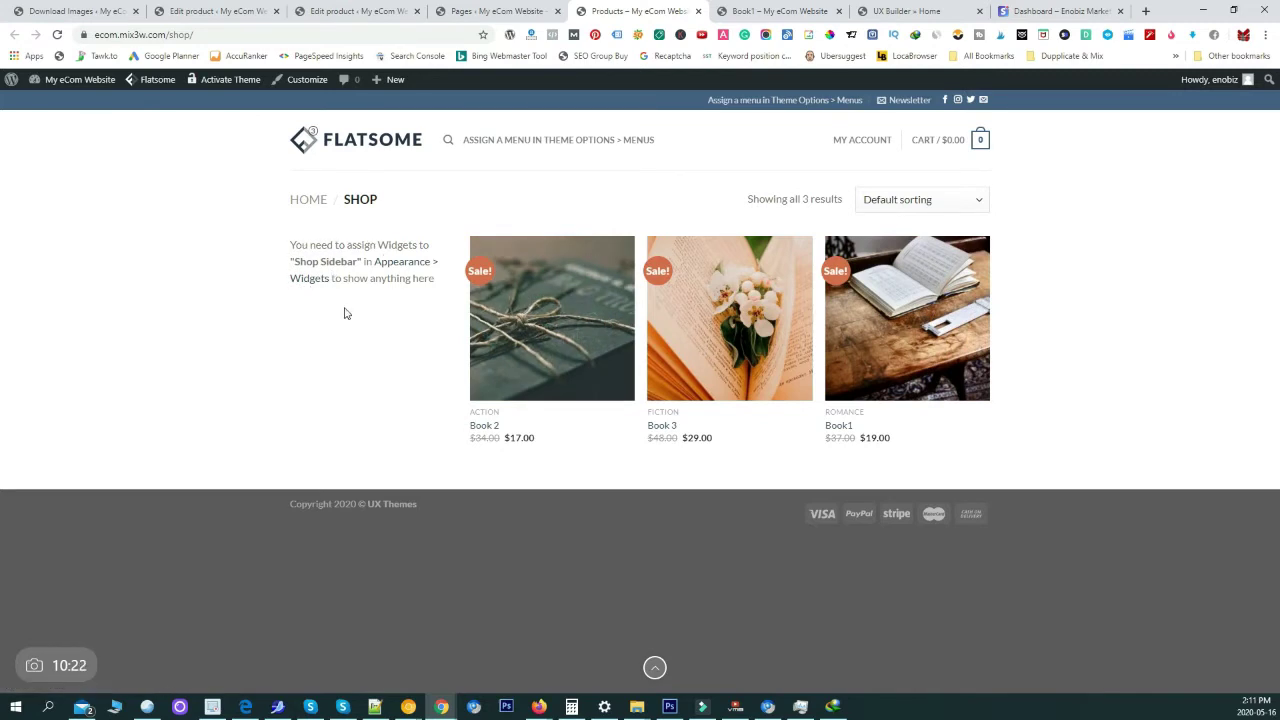
# Open the Widgets settings in a new tab, closing the Book1 storefront tab and checking the Shop page's sidebar area
pyautogui.click(533, 11)
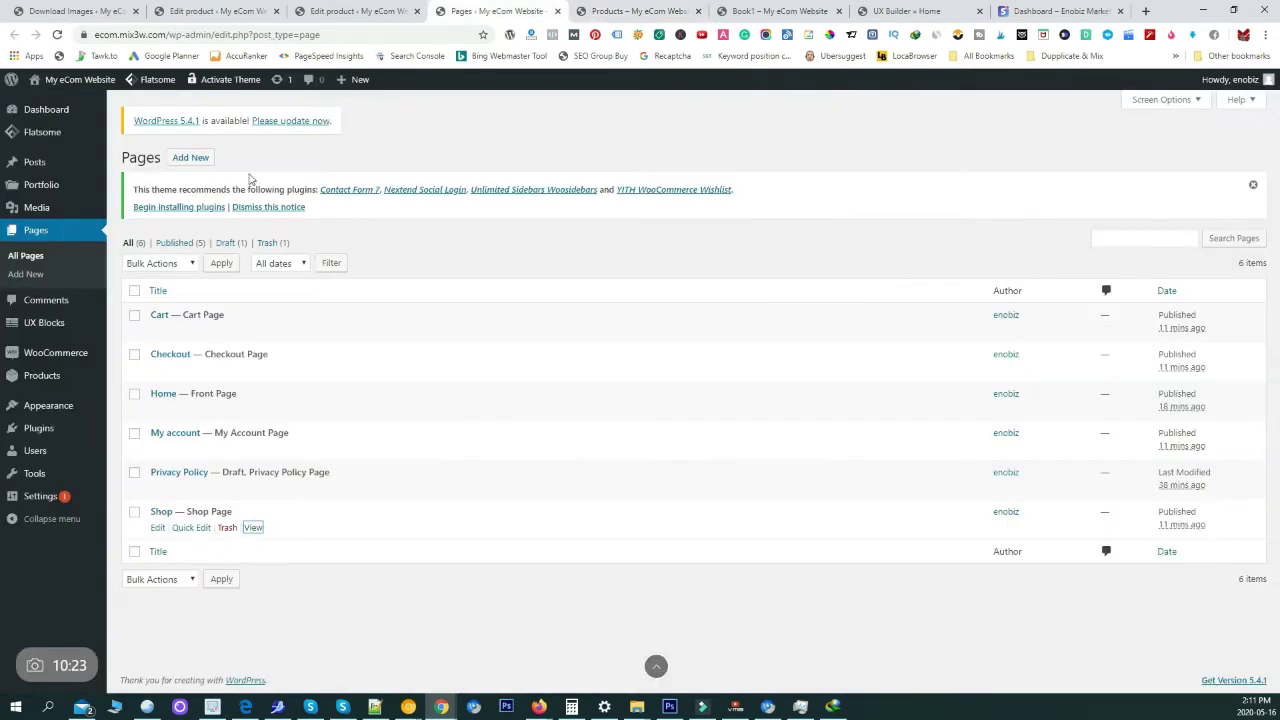
pyautogui.moveTo(32, 410)
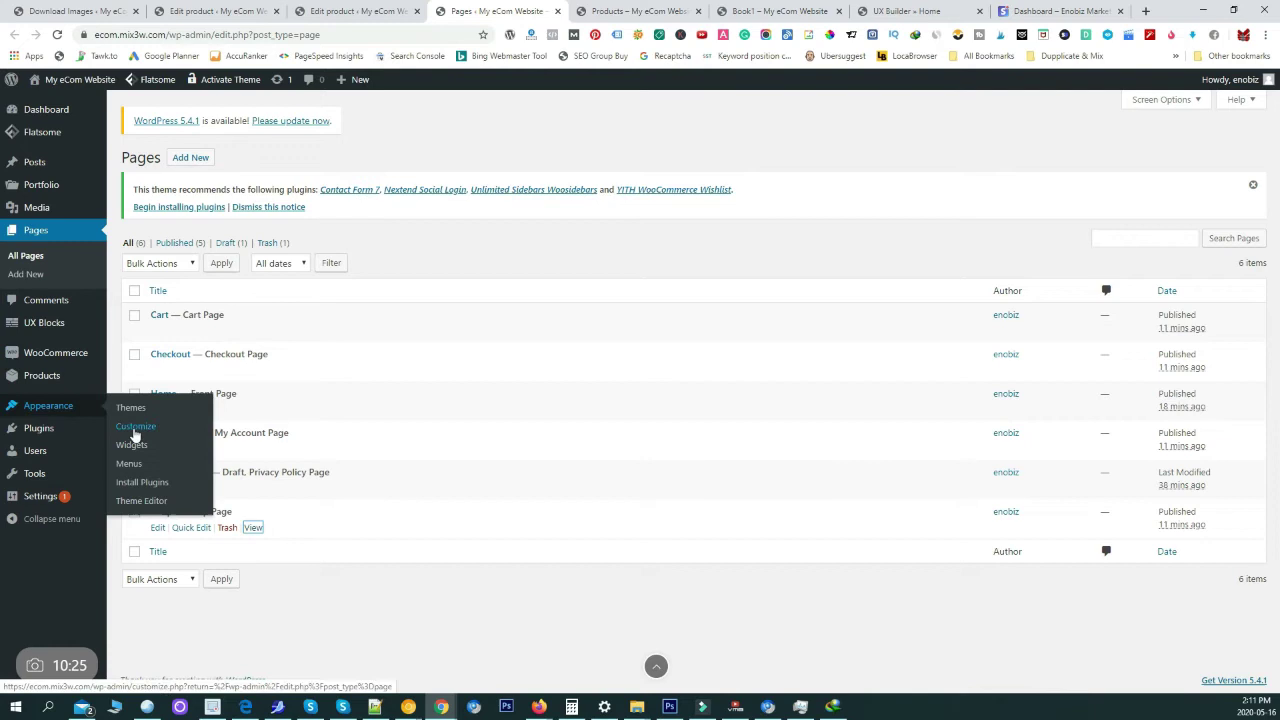
pyautogui.middleClick(133, 447)
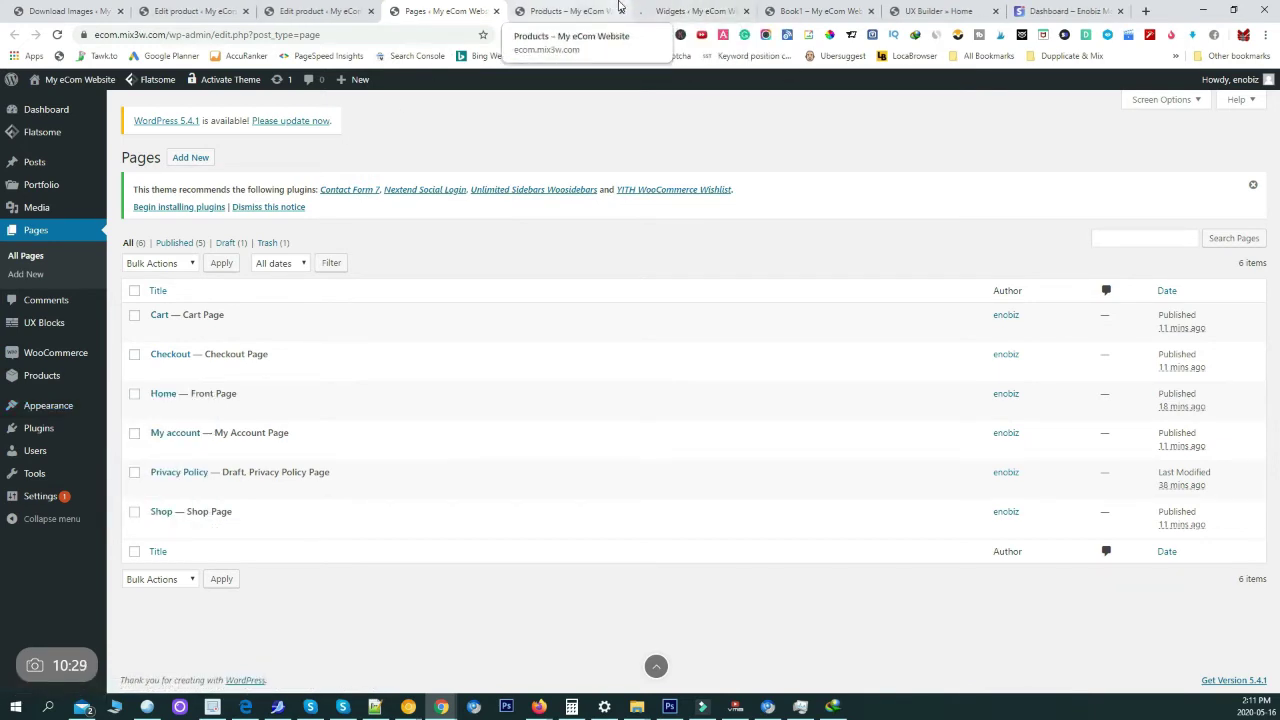
pyautogui.middleClick(788, 8)
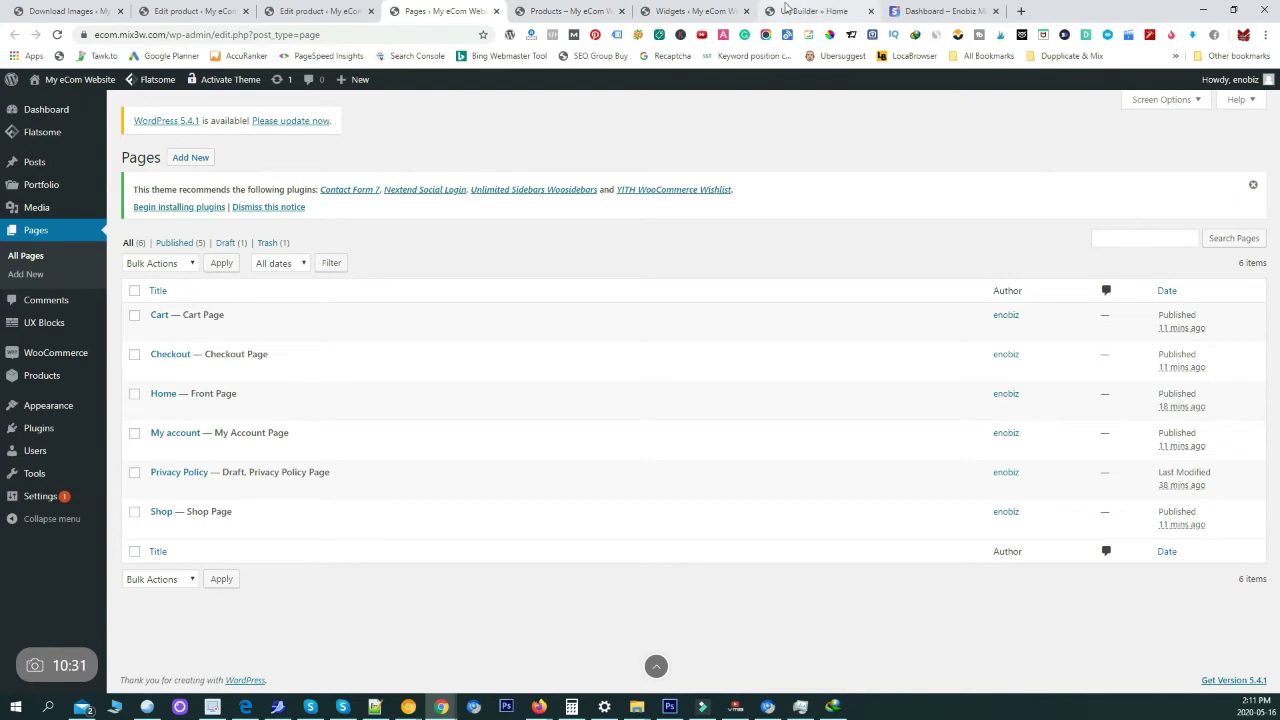
pyautogui.click(640, 10)
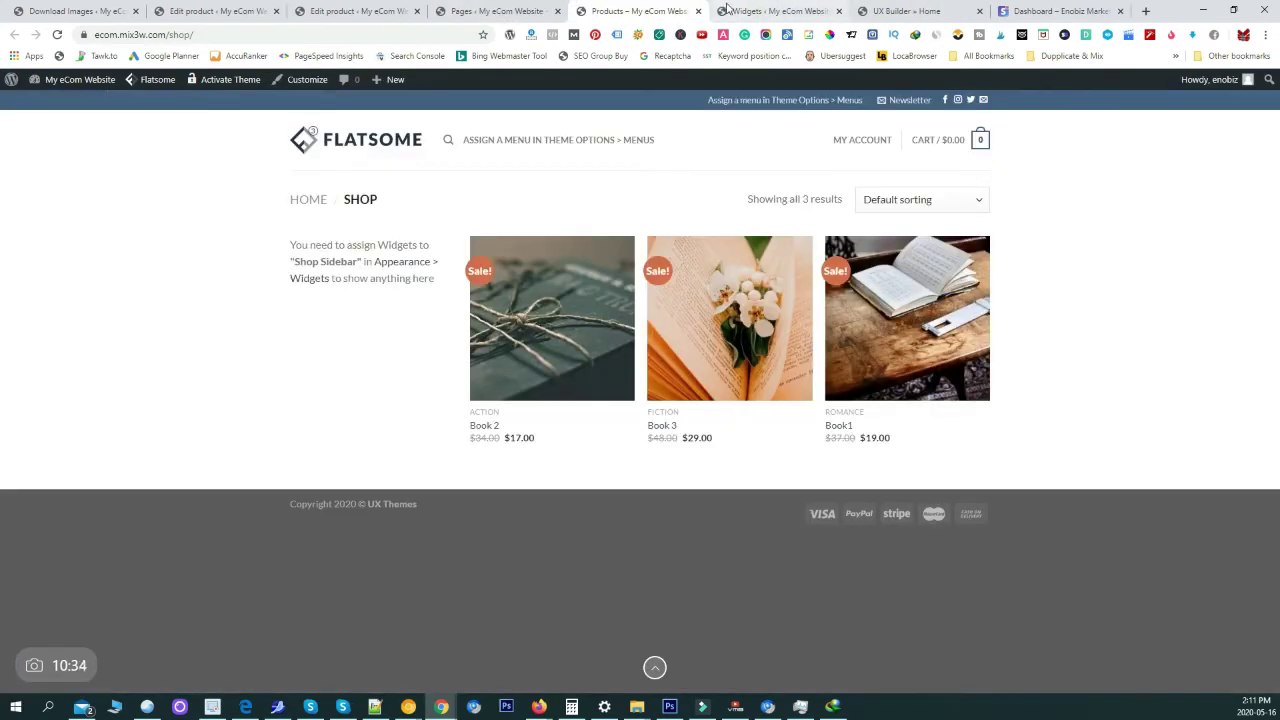
pyautogui.click(727, 10)
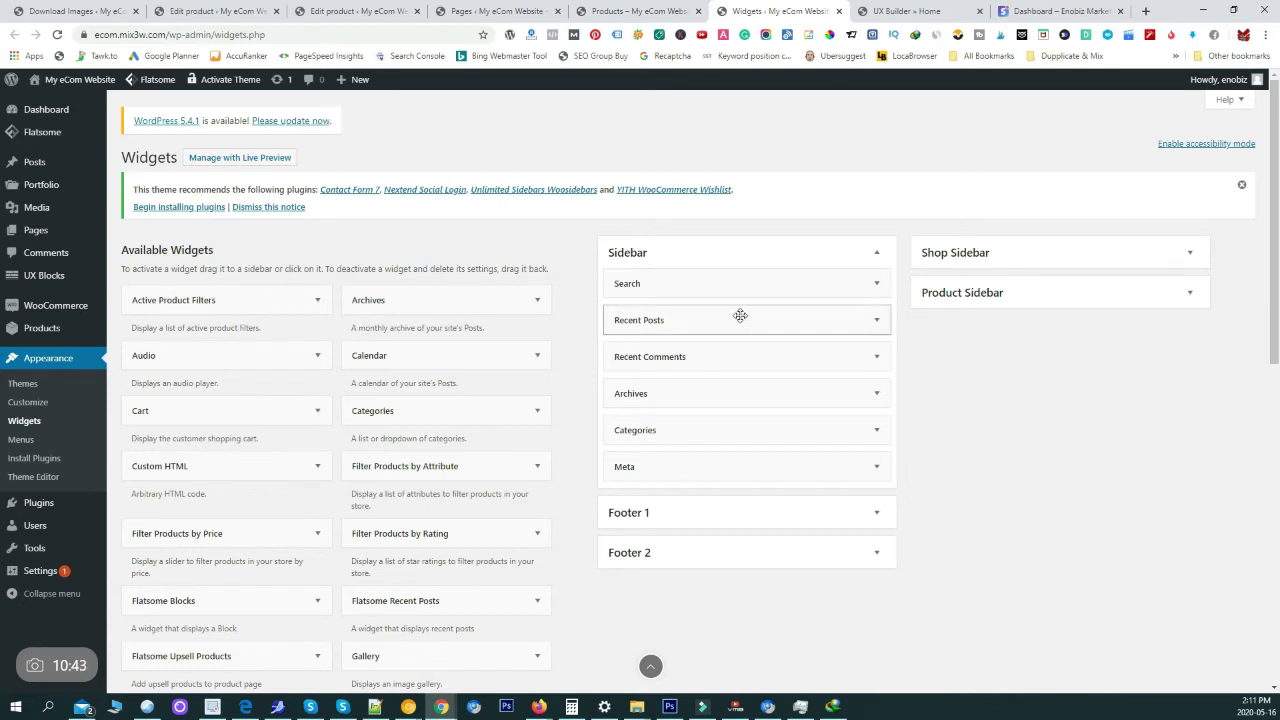
# Remove the Meta, Categories, Archives, Recent Comments, Recent Posts and Search widgets from the main Sidebar area
pyautogui.moveTo(651, 466); pyautogui.dragTo(381, 474)
pyautogui.moveTo(630, 430); pyautogui.dragTo(371, 440)
pyautogui.moveTo(630, 393); pyautogui.dragTo(380, 383)
pyautogui.moveTo(650, 356); pyautogui.dragTo(489, 353)
pyautogui.moveTo(638, 320); pyautogui.dragTo(504, 263)
pyautogui.moveTo(627, 283); pyautogui.dragTo(500, 285)
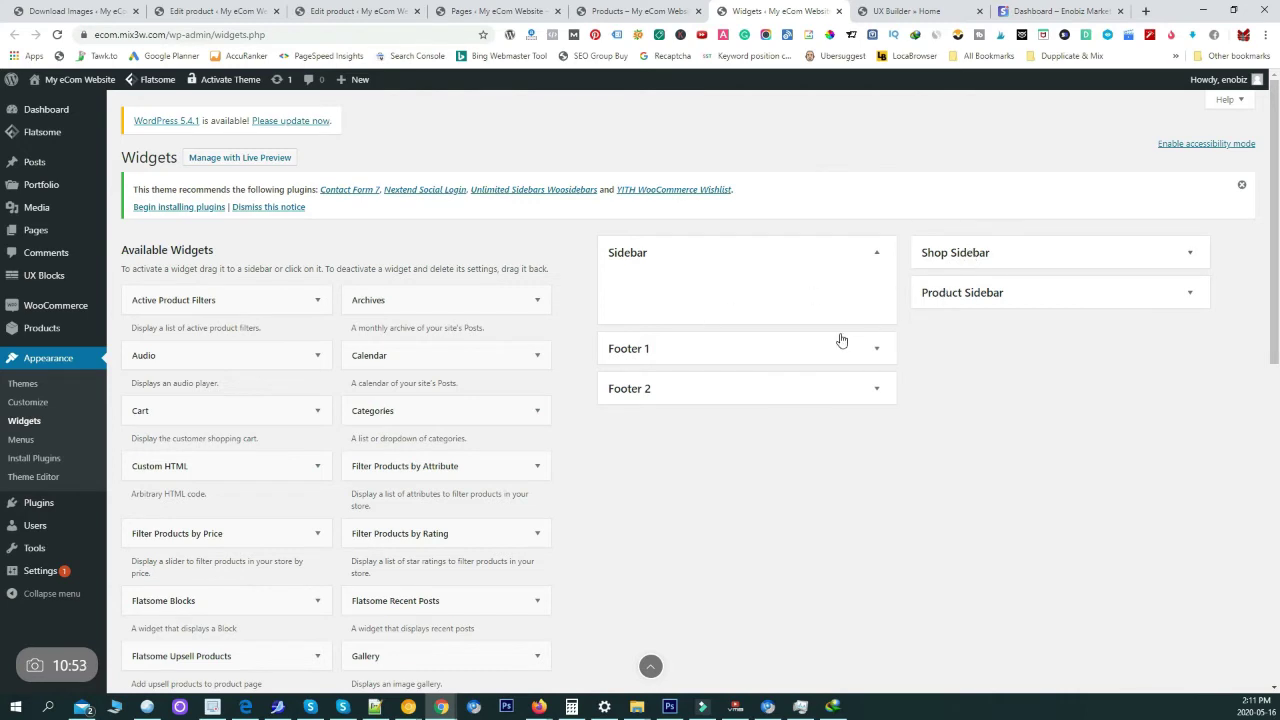
# Expand the Shop Sidebar area and add the Cart widget to it
pyautogui.click(1056, 262)
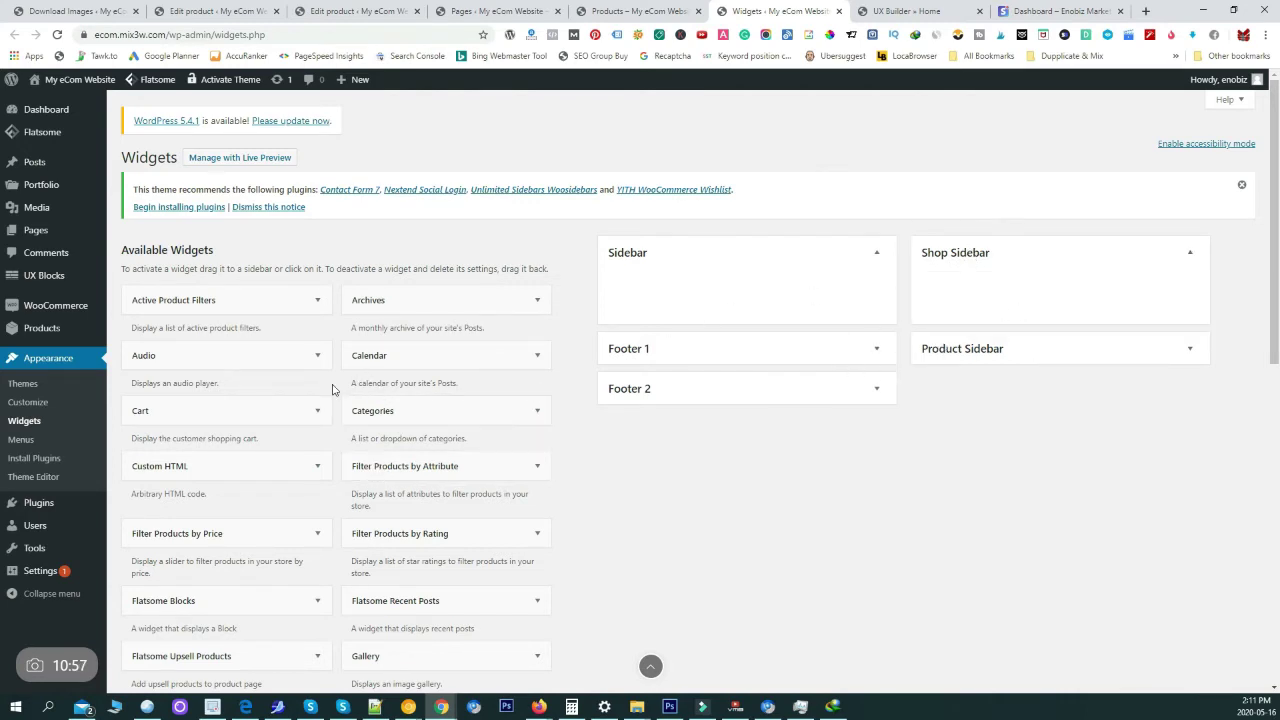
pyautogui.moveTo(218, 420); pyautogui.dragTo(1031, 279)
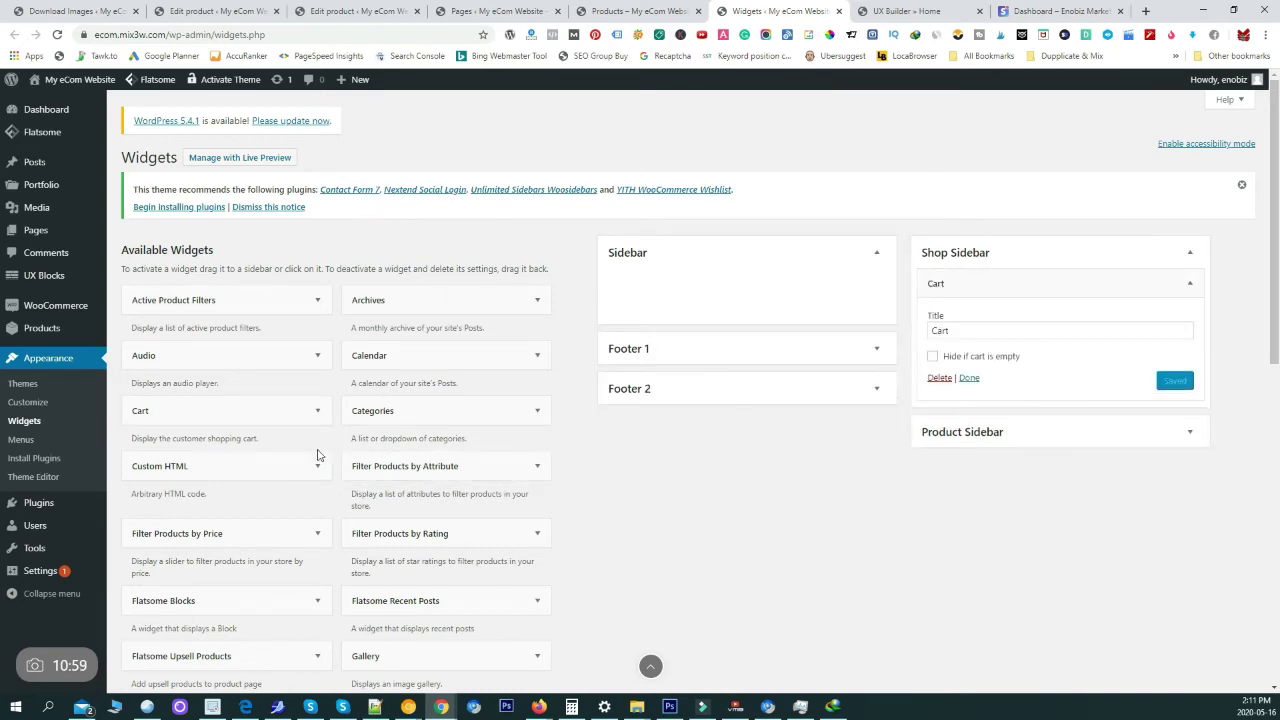
# Find the search widgets on the page by the word "search" and add the Product Search widget above Cart in the Shop Sidebar
pyautogui.scroll(-1, 257, 510)
pyautogui.scroll(-1, 340, 512)
pyautogui.scroll(1, 470, 508)
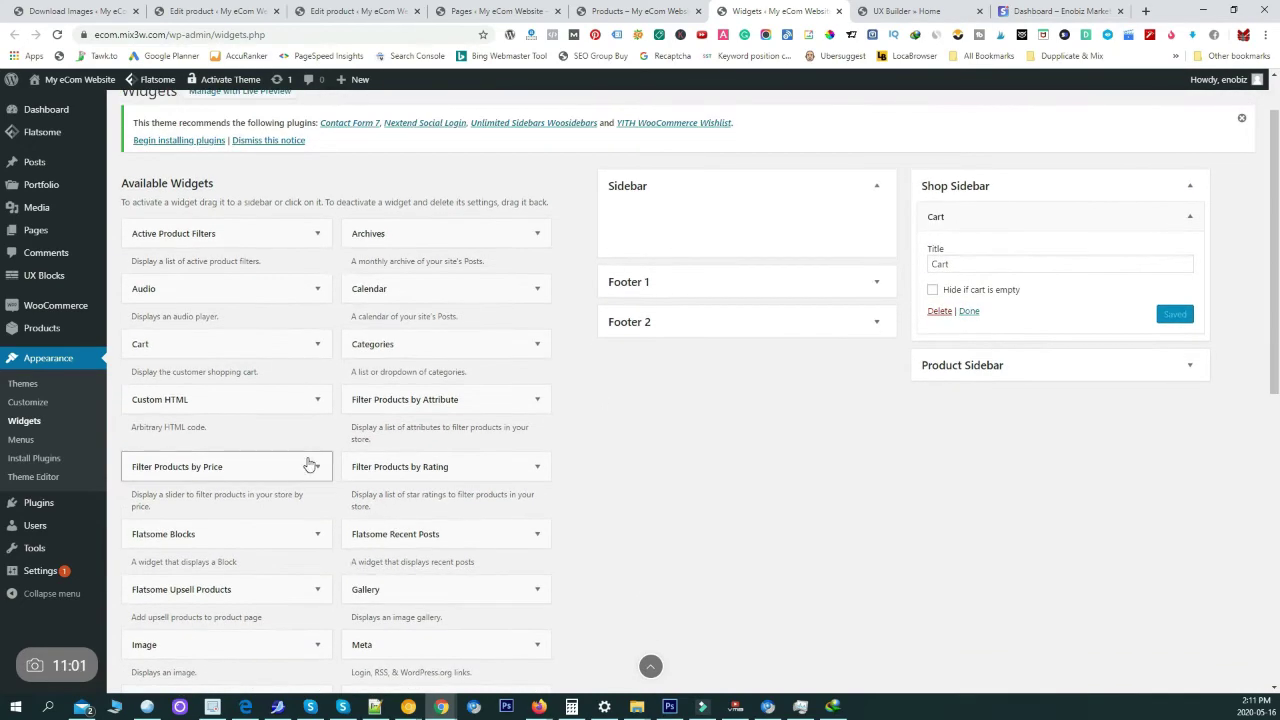
pyautogui.scroll(-3, 309, 463)
pyautogui.scroll(-3, 330, 480)
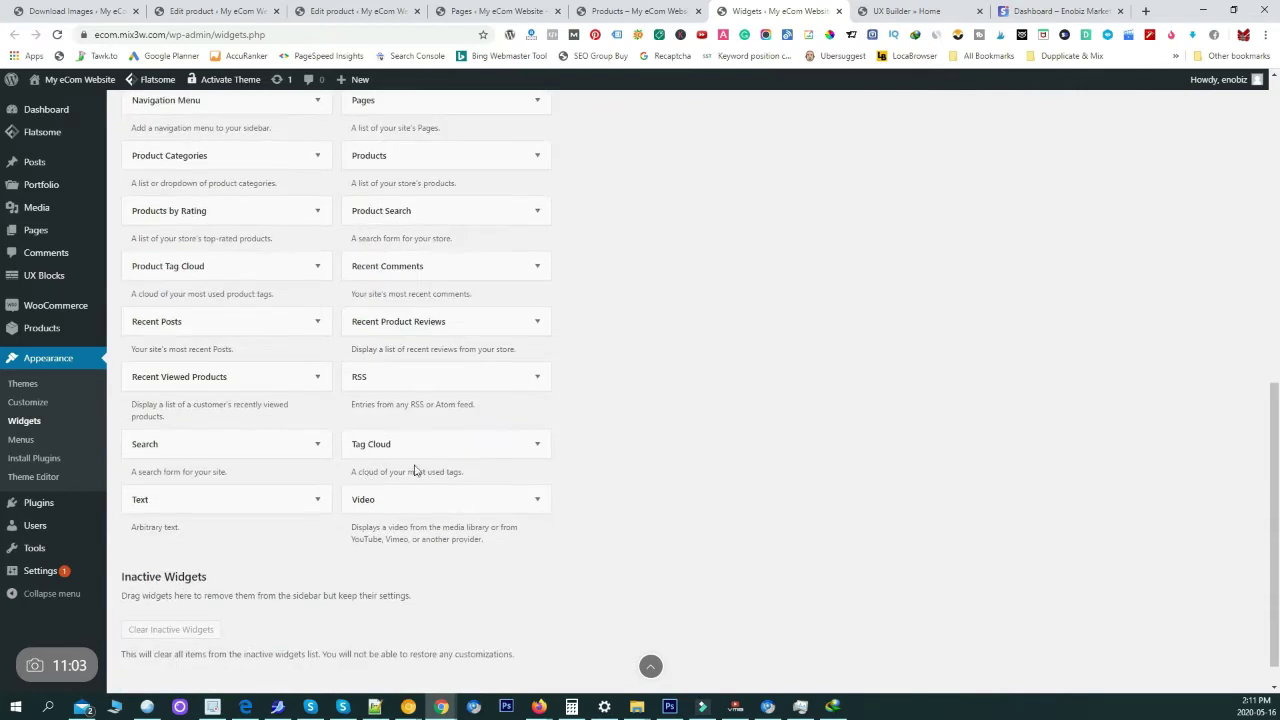
pyautogui.scroll(4, 510, 450)
pyautogui.scroll(-1, 615, 430)
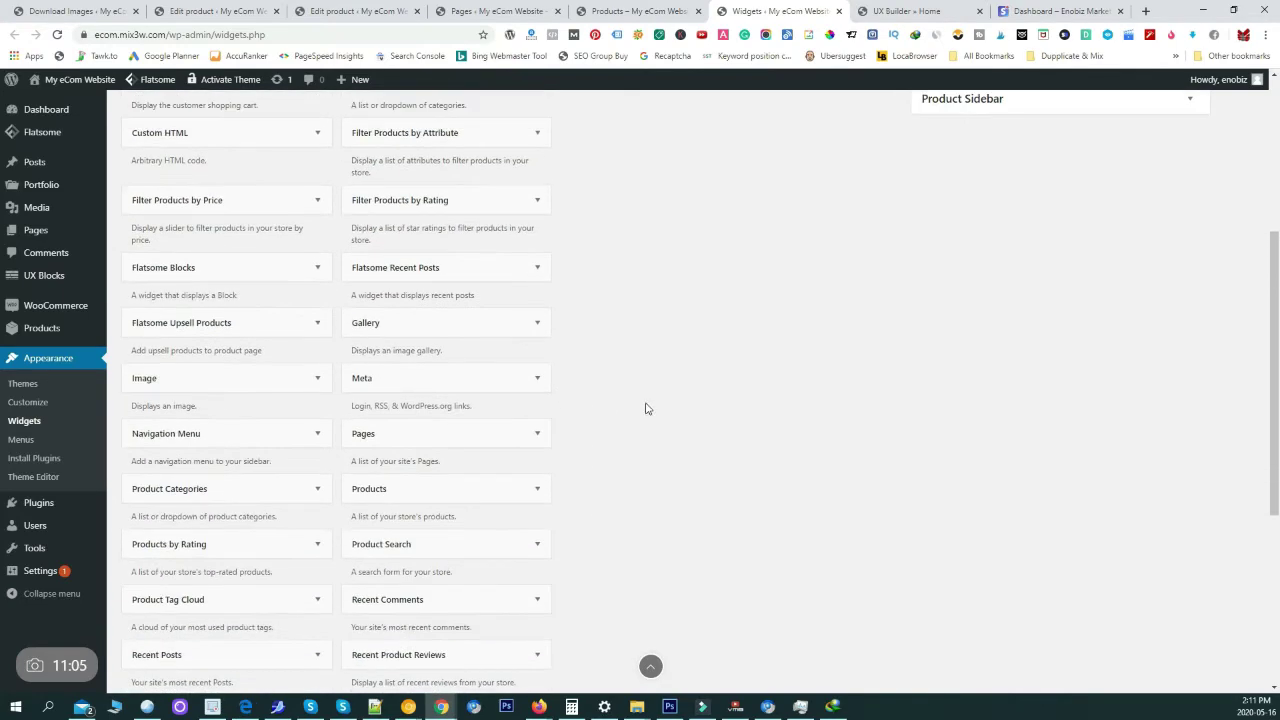
pyautogui.write('earch')
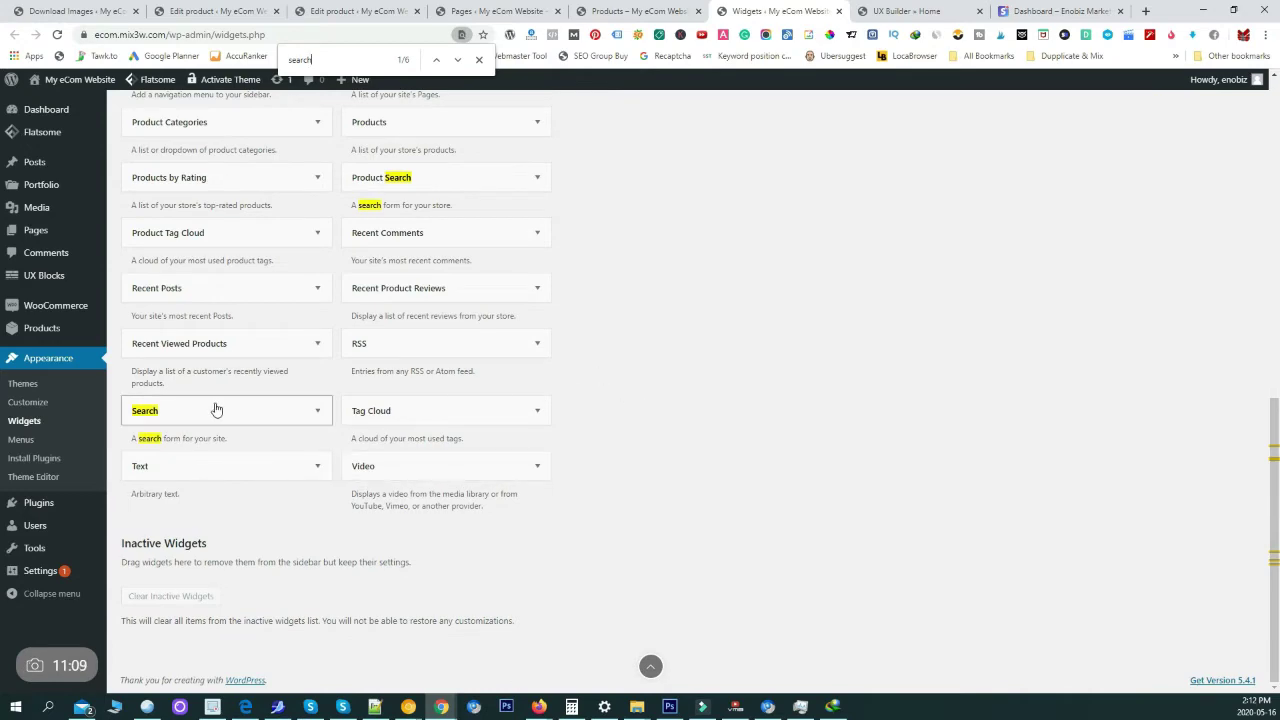
pyautogui.scroll(2, 214, 415)
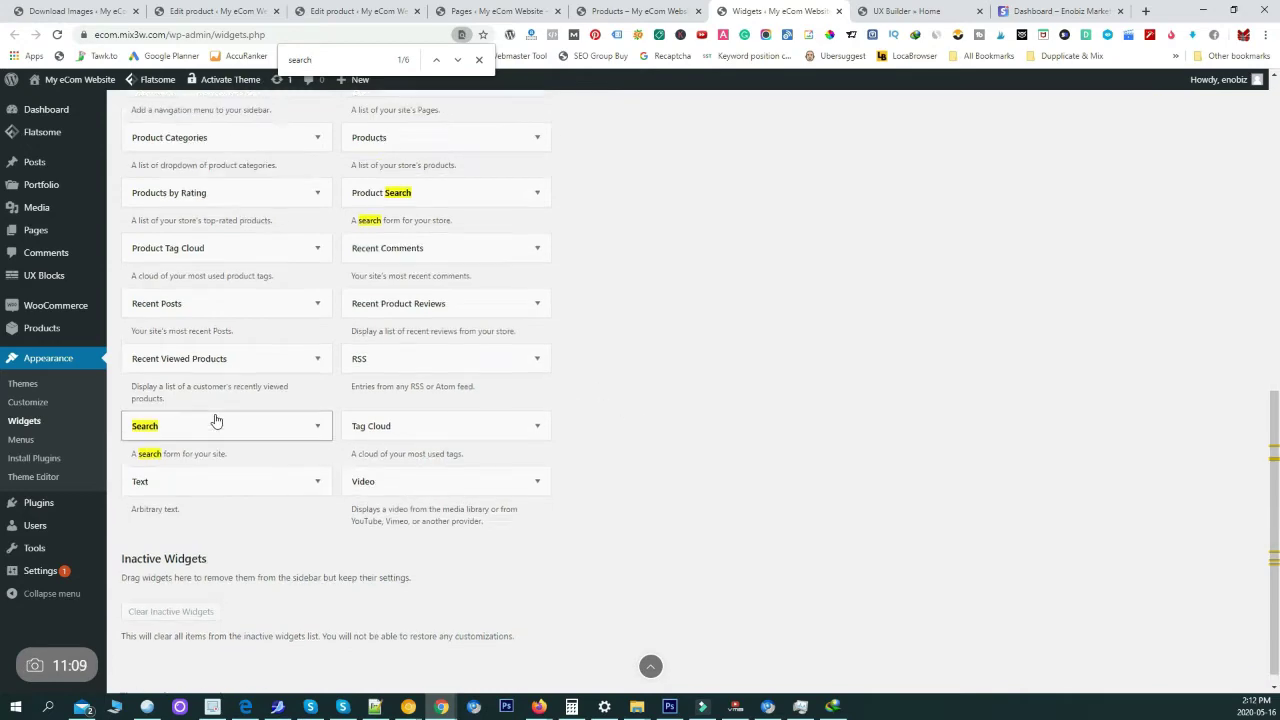
pyautogui.moveTo(422, 325); pyautogui.dragTo(1094, 280)
pyautogui.scroll(-2, 430, 410)
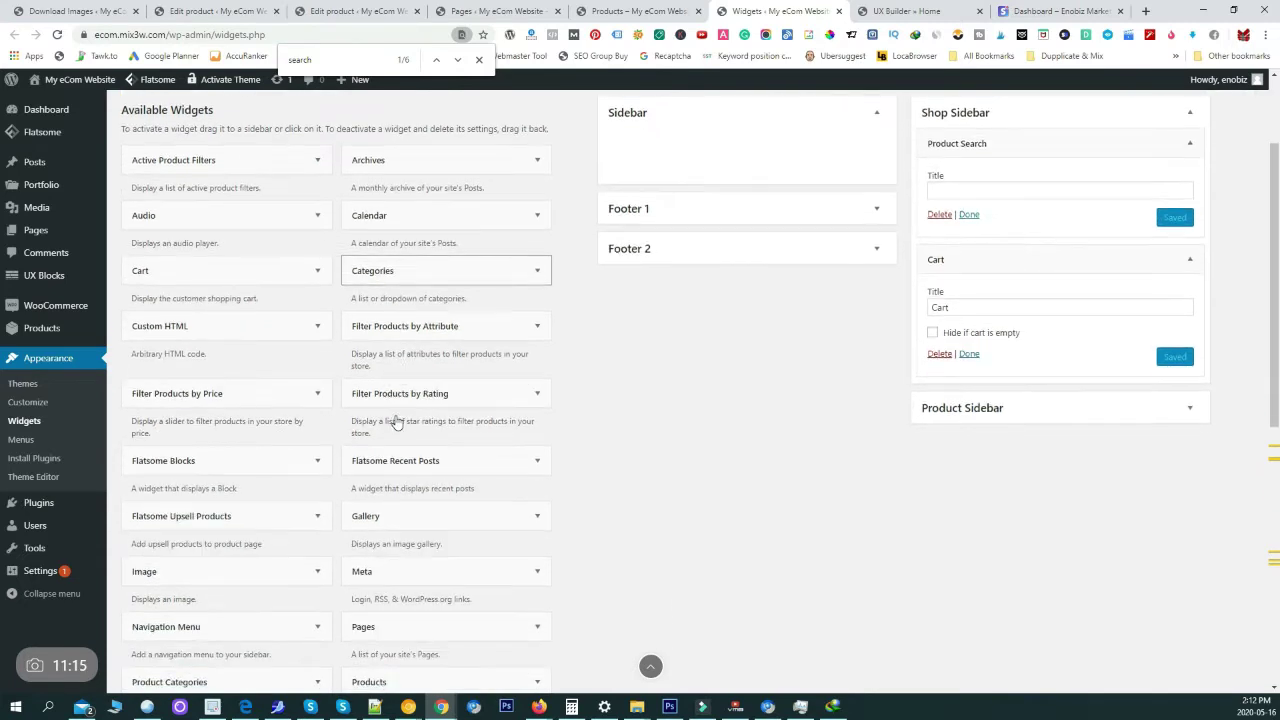
# Collapse the Cart widget's settings and add the Product Categories widget below it in the Shop Sidebar
pyautogui.click(1189, 259)
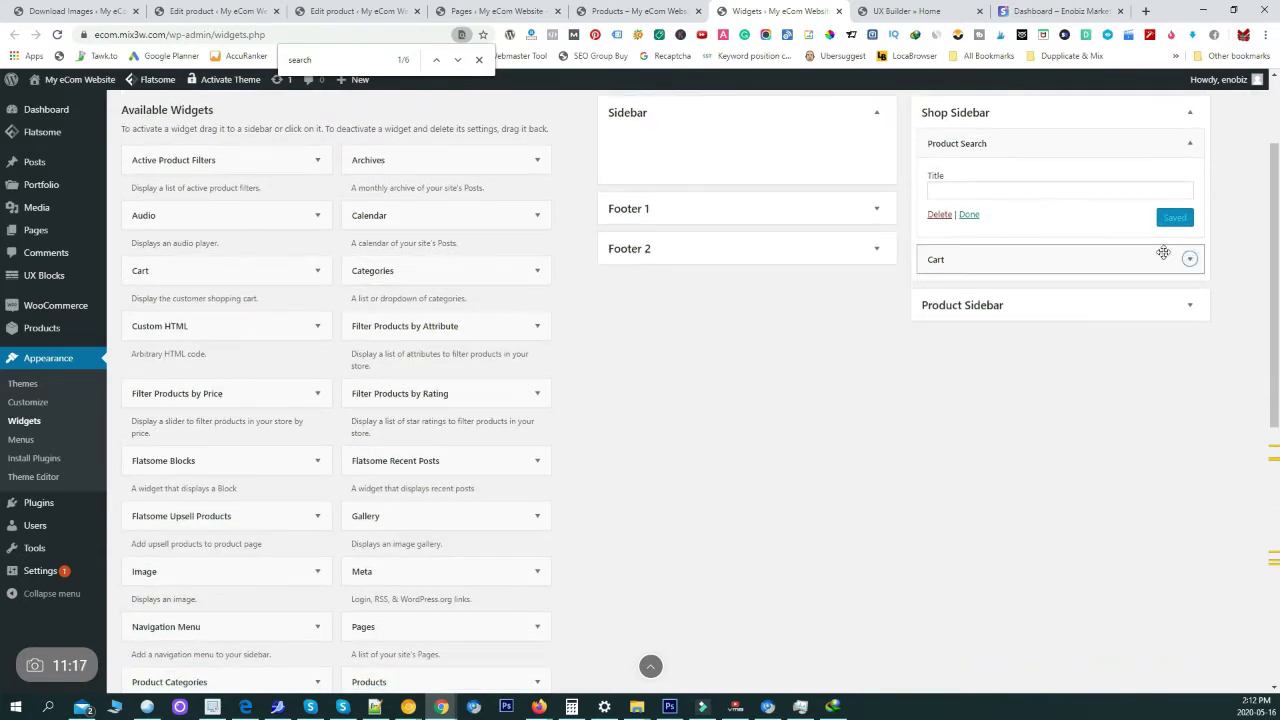
pyautogui.moveTo(397, 269); pyautogui.dragTo(991, 296)
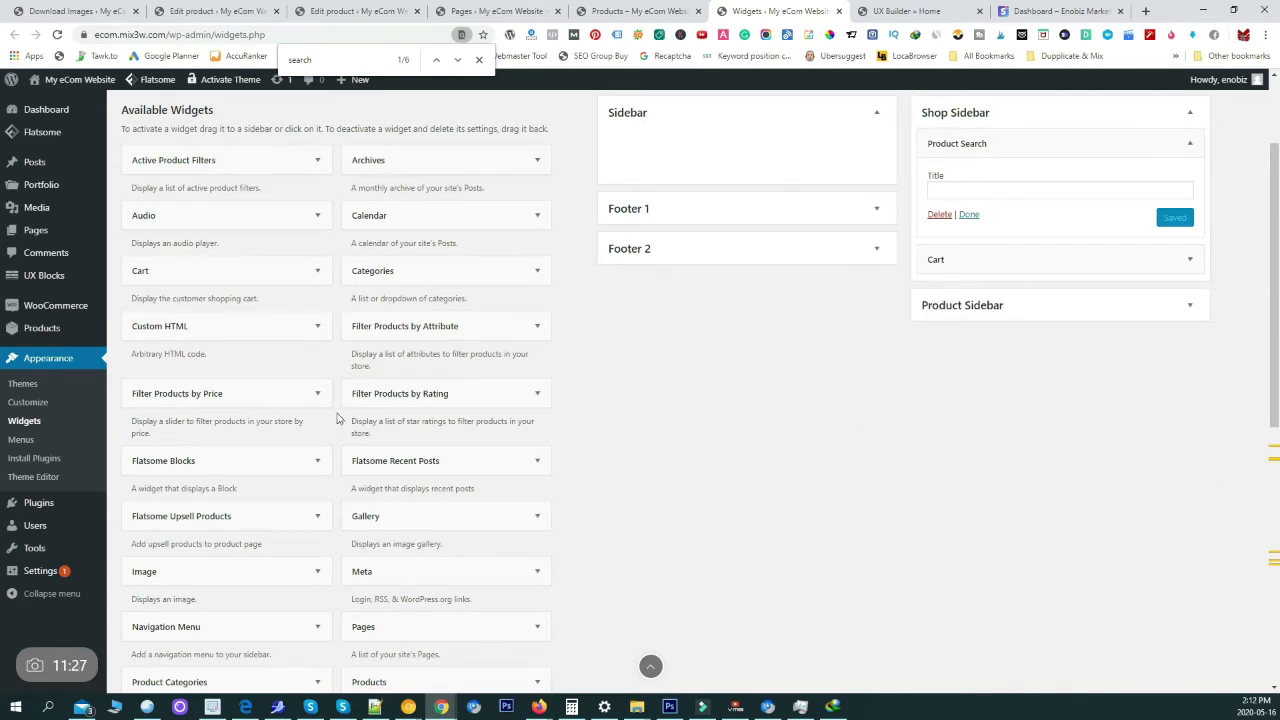
pyautogui.scroll(-3, 306, 403)
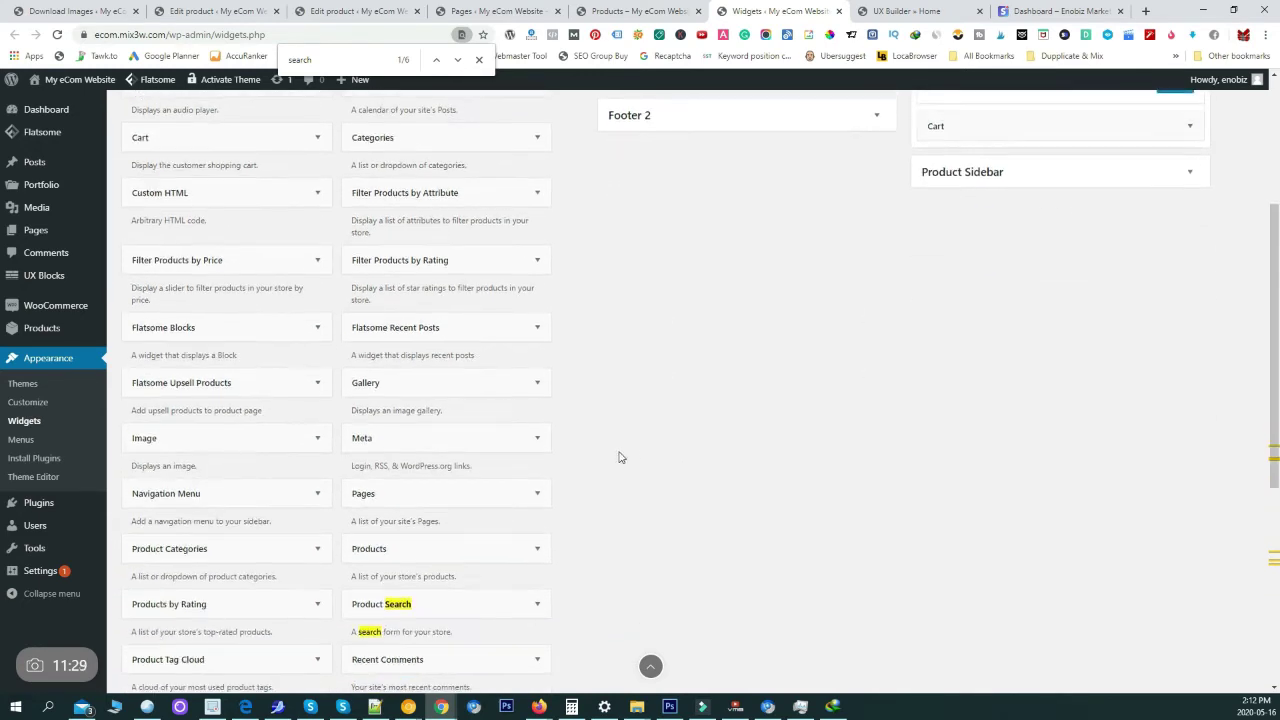
pyautogui.moveTo(212, 416); pyautogui.dragTo(1041, 441)
pyautogui.scroll(-2, 1000, 460)
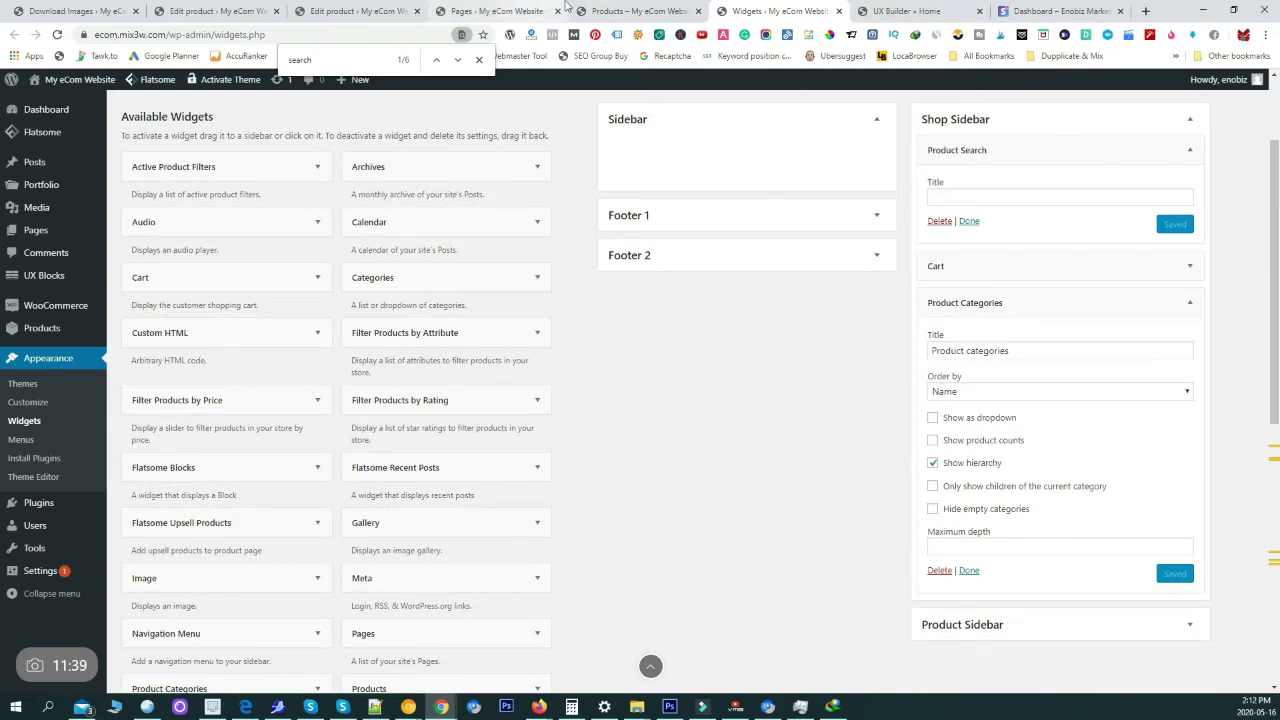
# Review the shop page's products and sidebar, and look over the open product edit pages
pyautogui.click(615, 10)
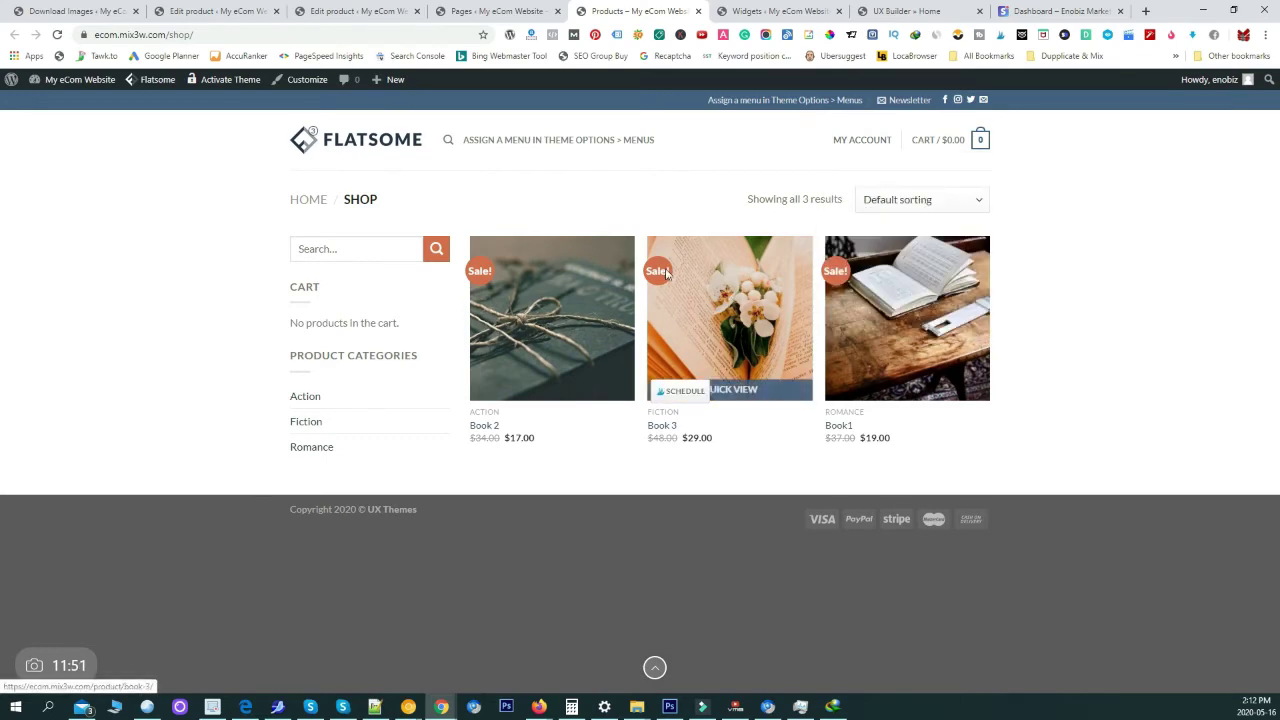
pyautogui.click(800, 11)
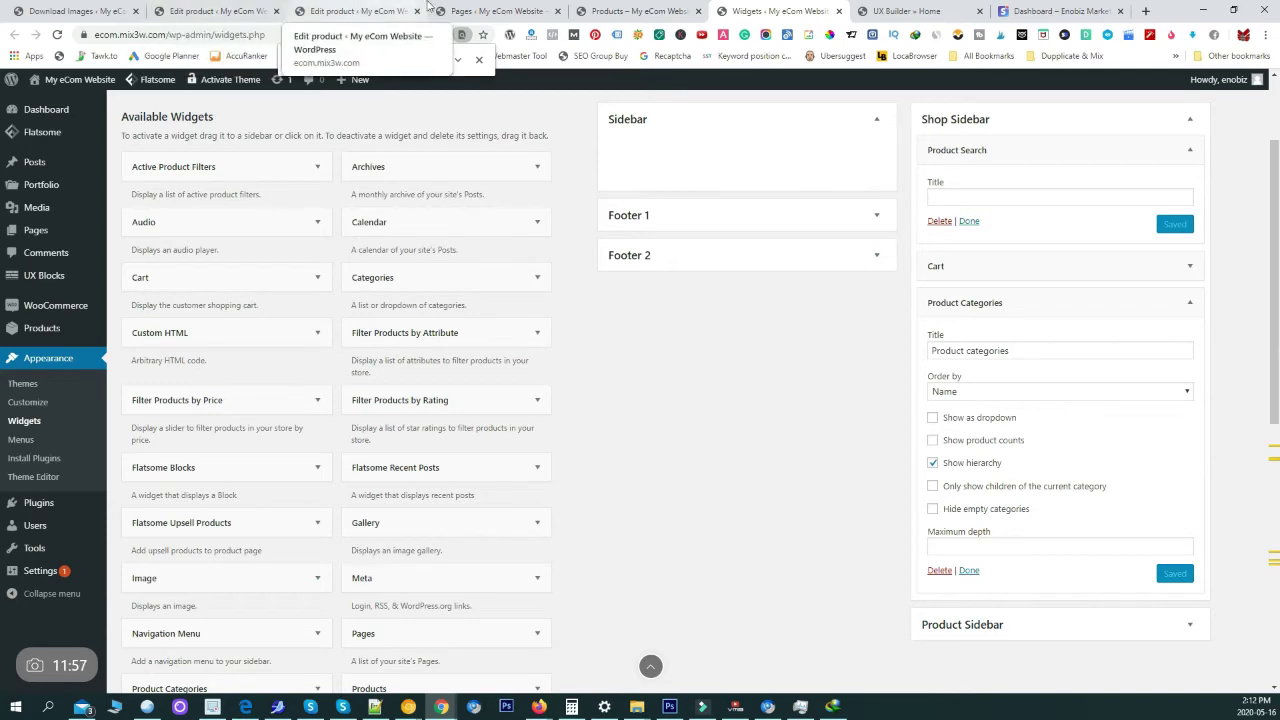
pyautogui.click(495, 11)
pyautogui.click(355, 11)
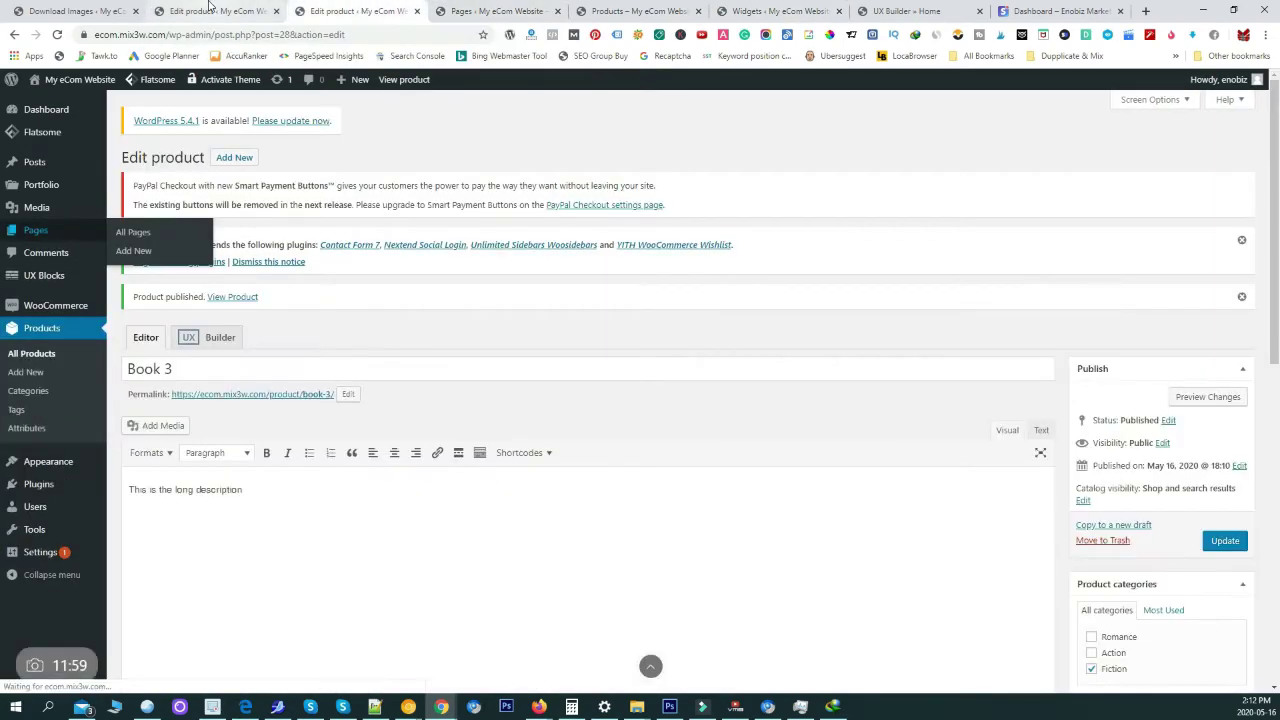
pyautogui.click(208, 10)
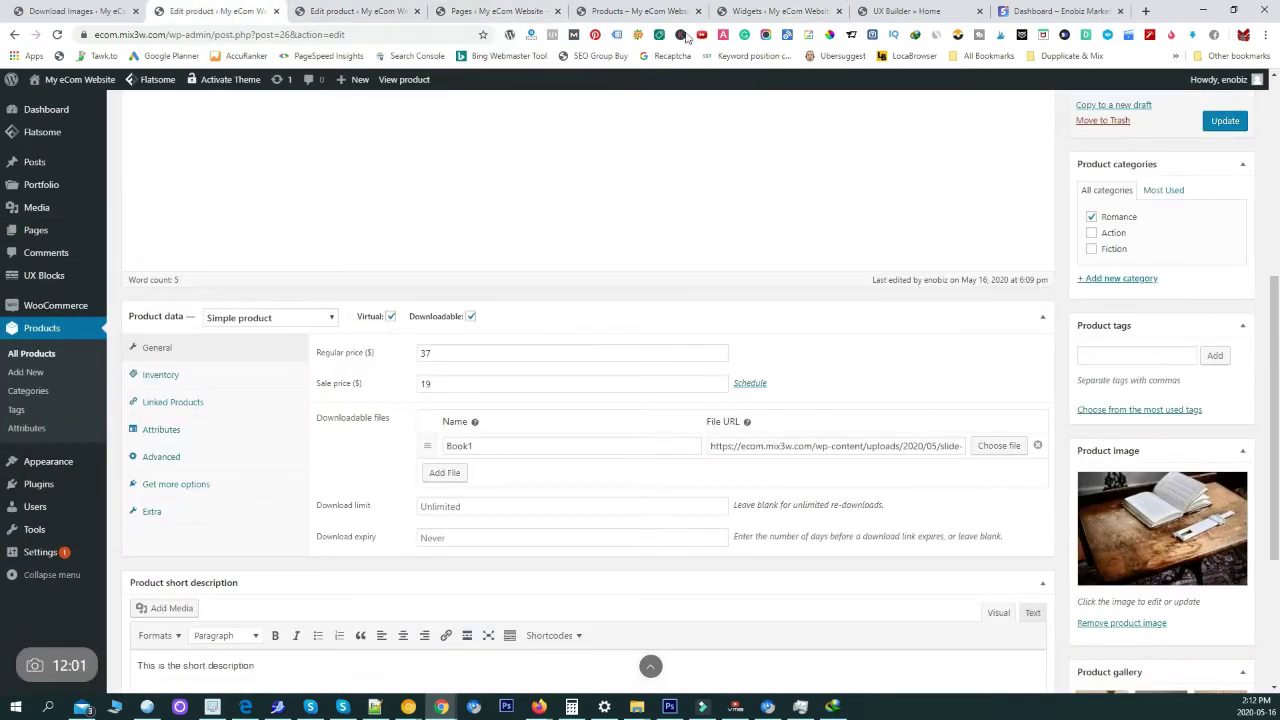
# In the Home page builder, clear the ux_products shortcode from the text element under the Weekly Featured Products title
pyautogui.click(905, 11)
pyautogui.scroll(5, 252, 282)
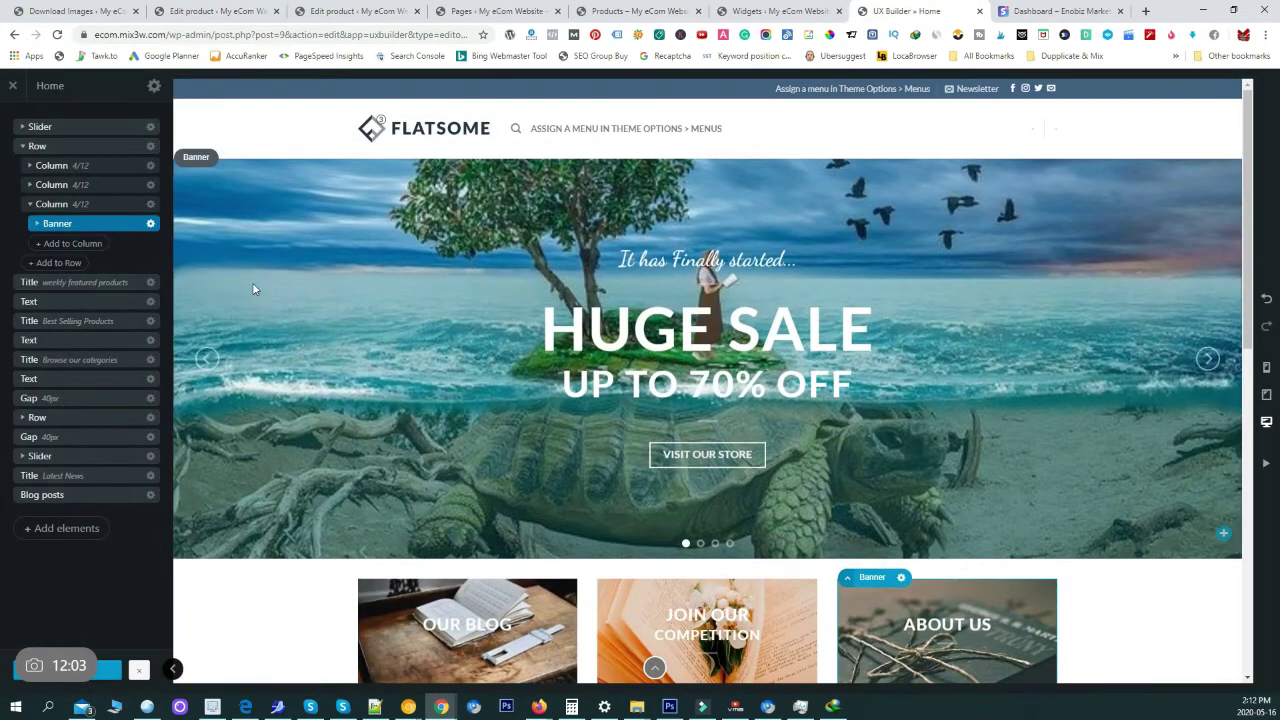
pyautogui.scroll(-5, 372, 330)
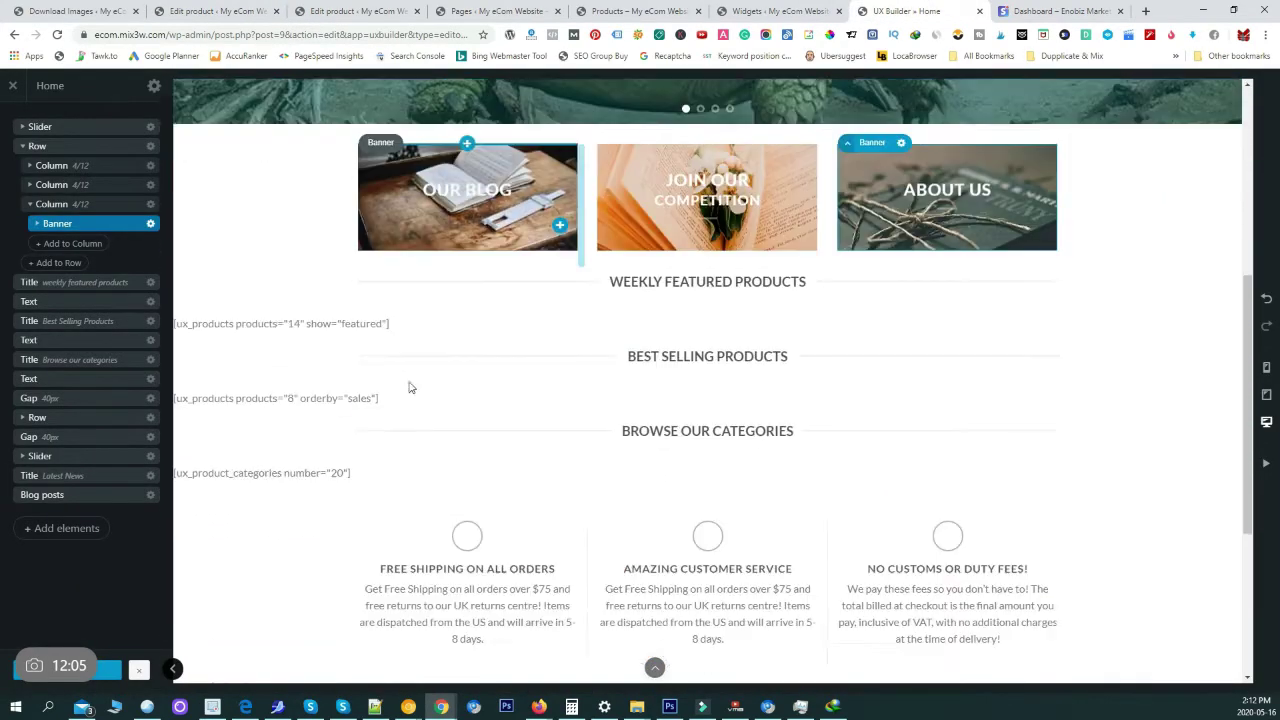
pyautogui.click(272, 298)
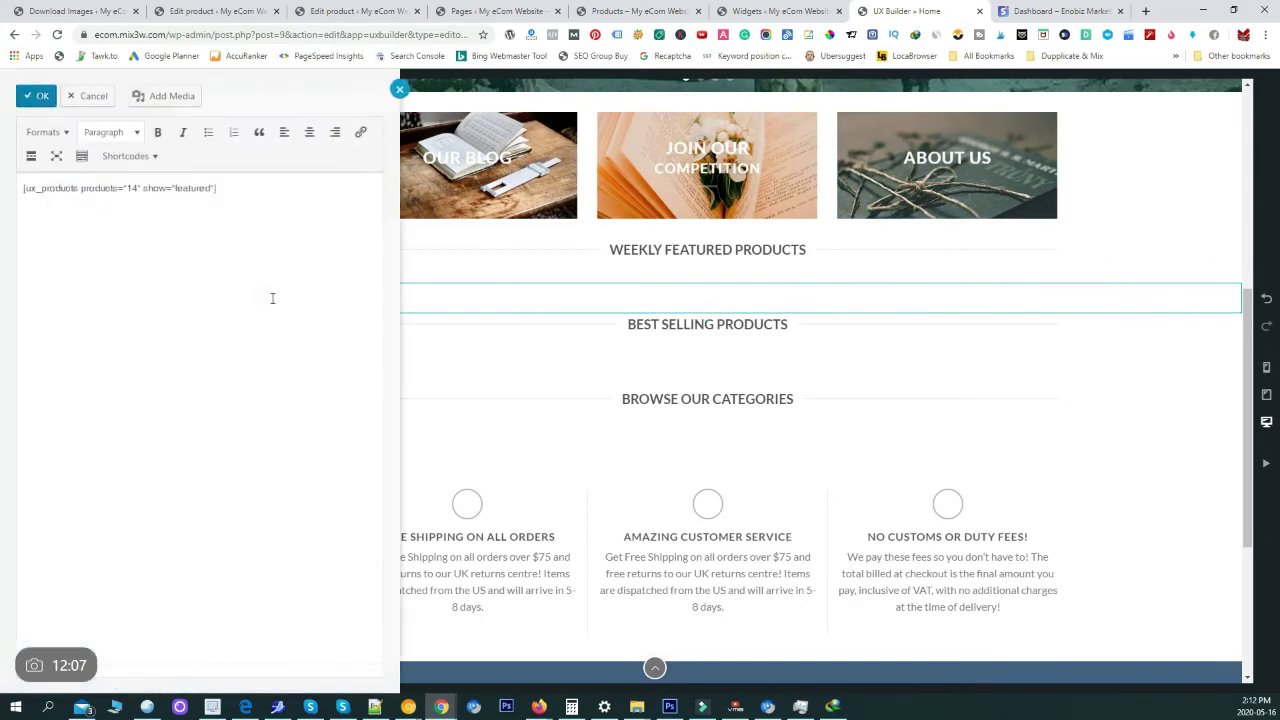
pyautogui.click(90, 96)
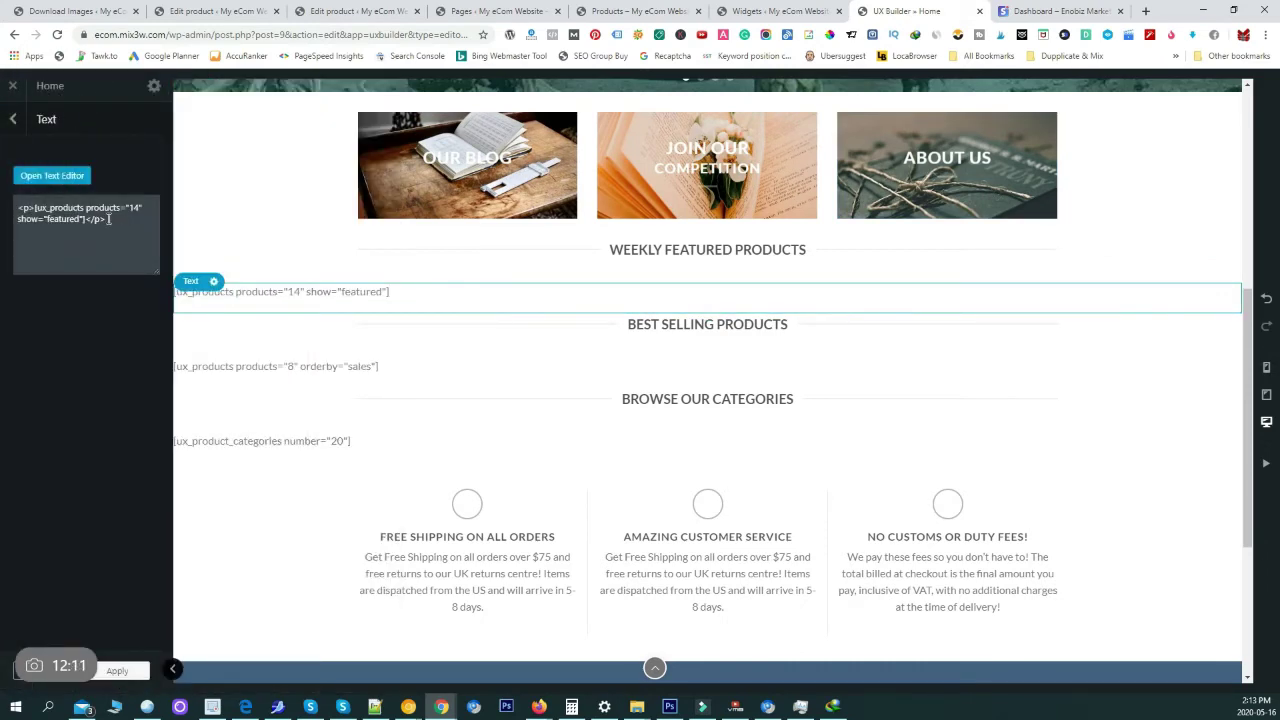
pyautogui.hotkey('ctrl', 'a')
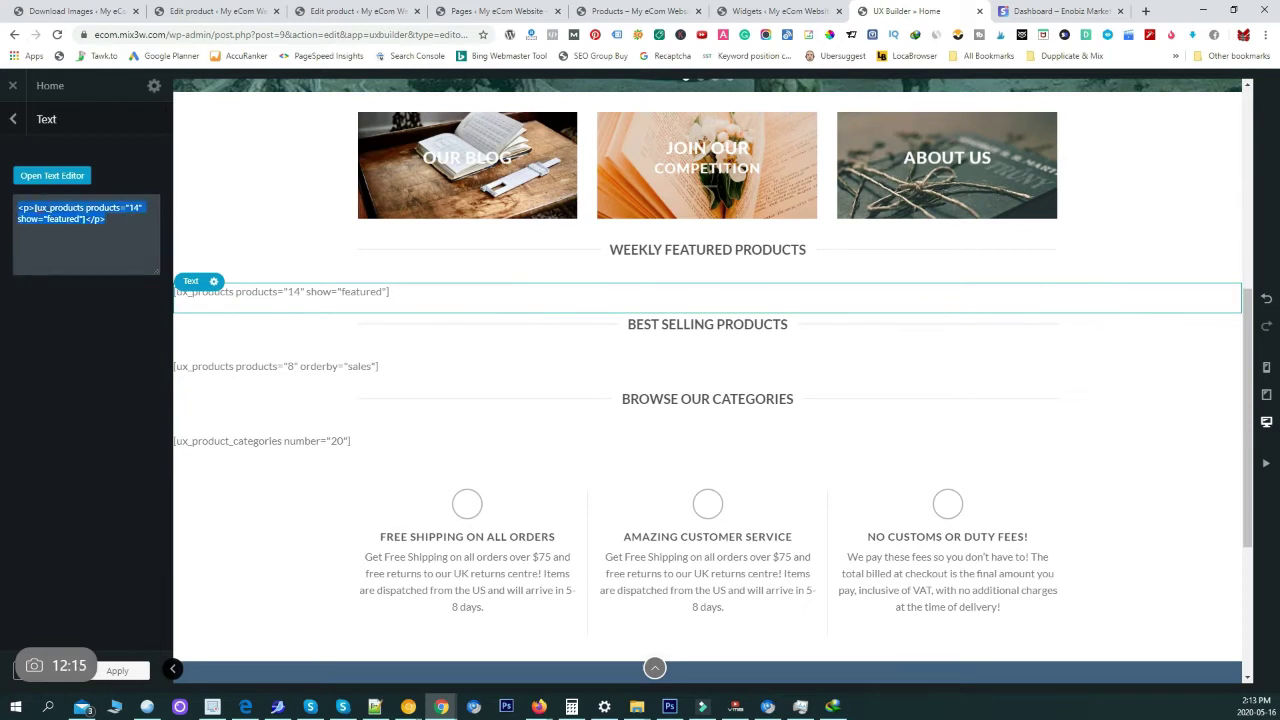
pyautogui.press('BackSpace')
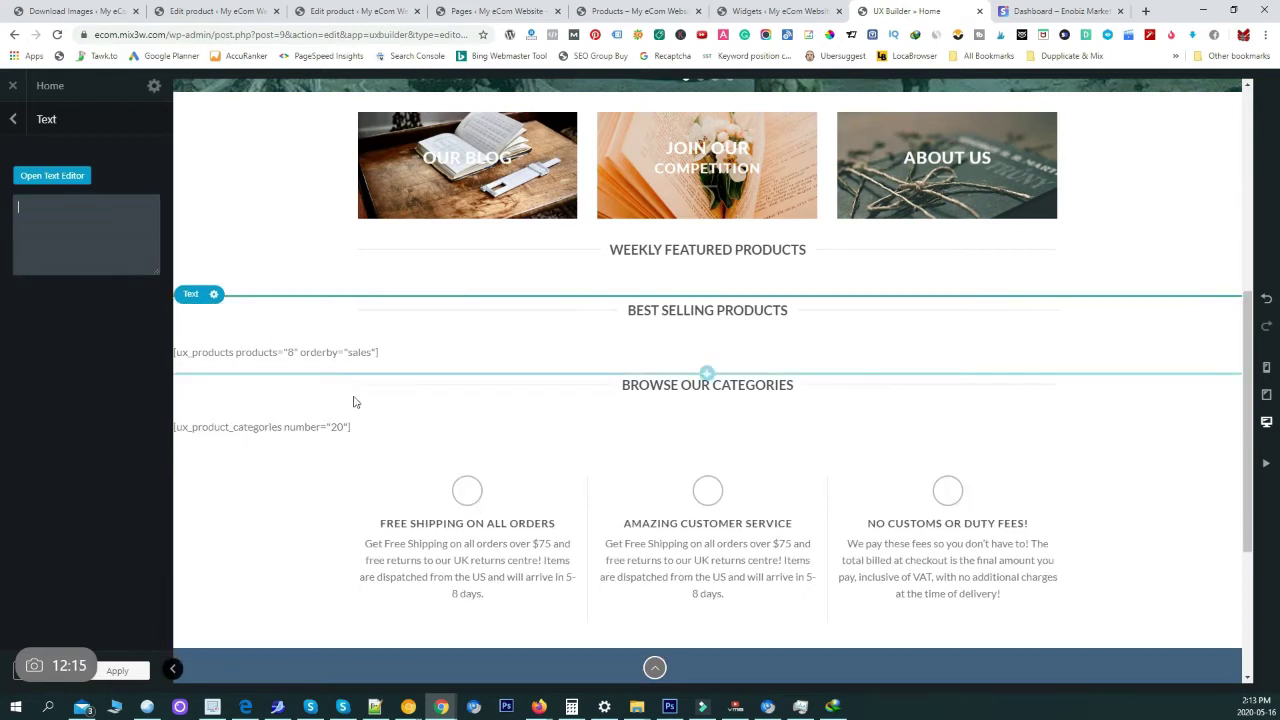
# Clear the ux_products shortcode from the text element under the Best Selling Products title
pyautogui.click(296, 364)
pyautogui.click(121, 225)
pyautogui.hotkey('ctrl', 'a')
pyautogui.press('BackSpace')
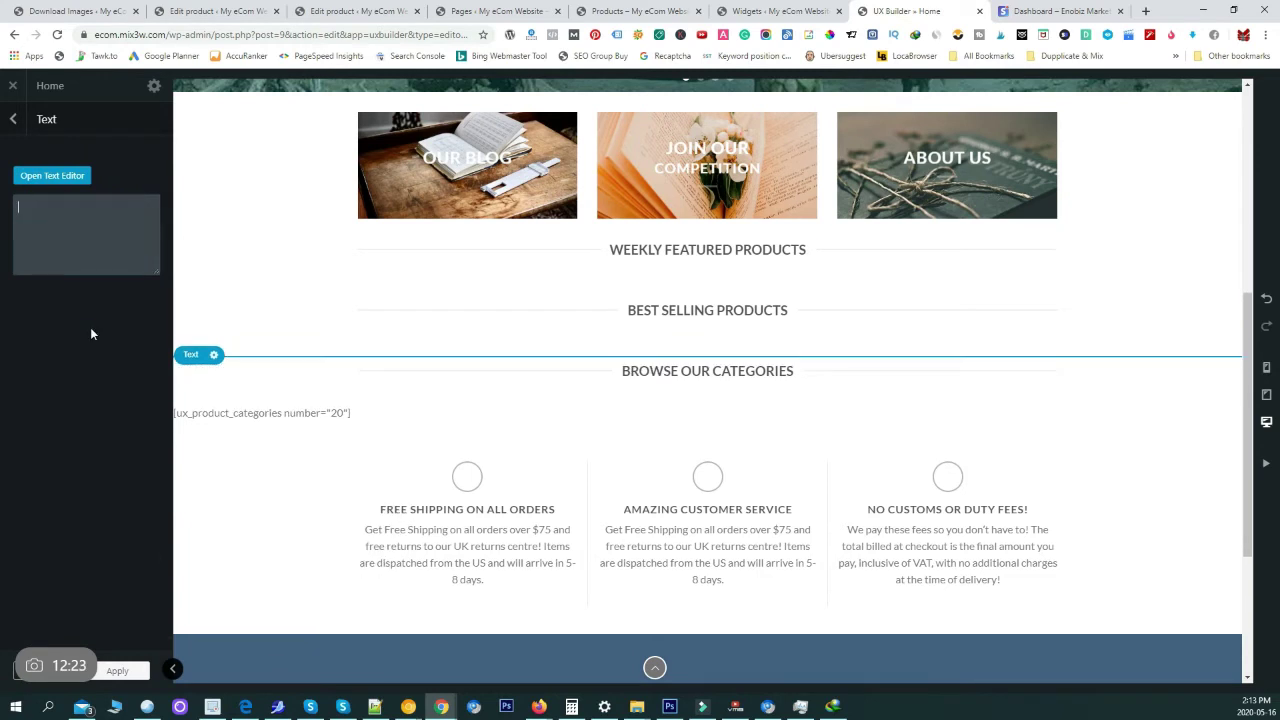
# Clear the ux_product_categories shortcode from the text element under Browse Our Categories and apply the change
pyautogui.doubleClick(262, 418)
pyautogui.hotkey('ctrl', 'a')
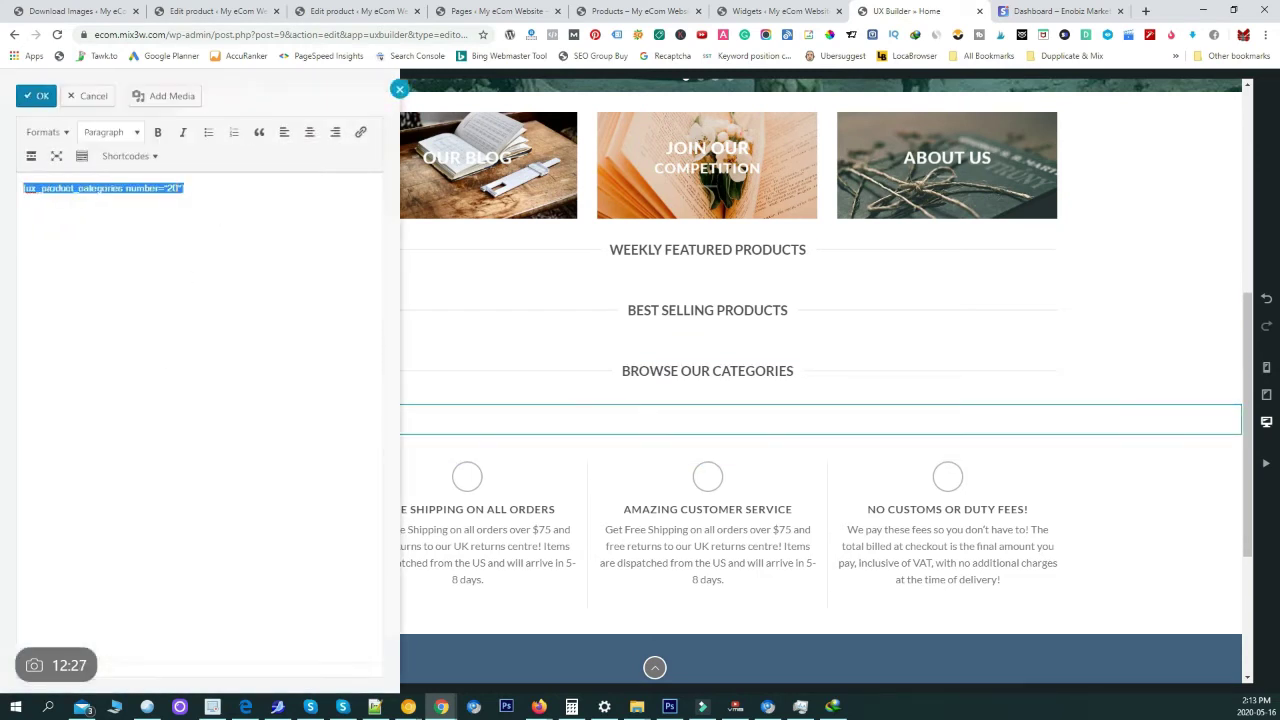
pyautogui.press('BackSpace')
pyautogui.click(36, 96)
pyautogui.click(118, 670)
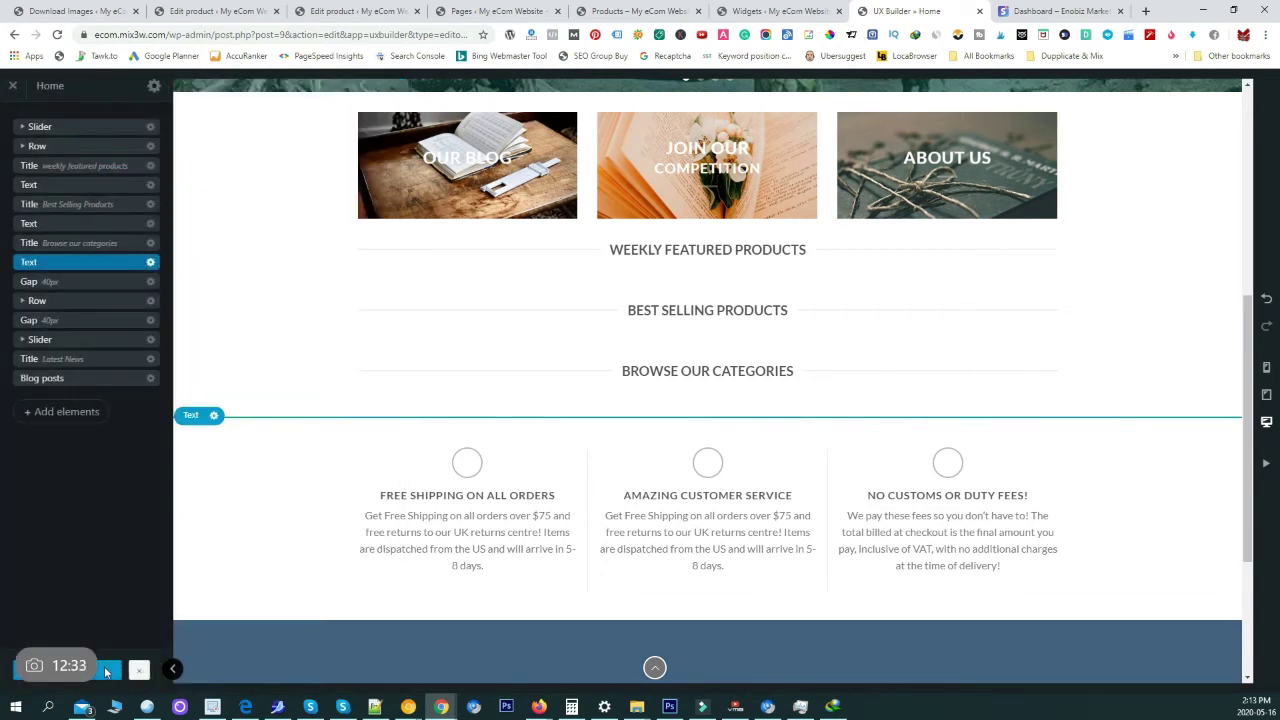
# Look through the elements available for insertion below the Weekly Featured Products title for a shop products element
pyautogui.scroll(3, 443, 257)
pyautogui.scroll(-1, 443, 426)
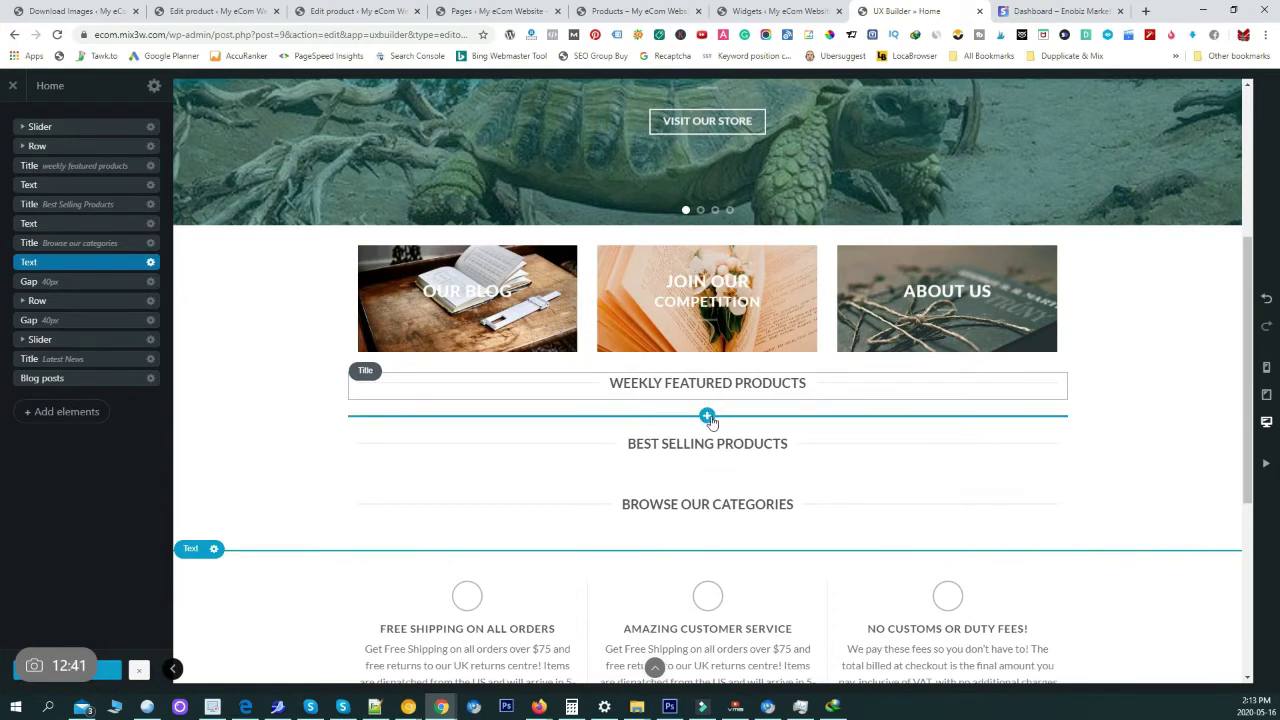
pyautogui.click(708, 418)
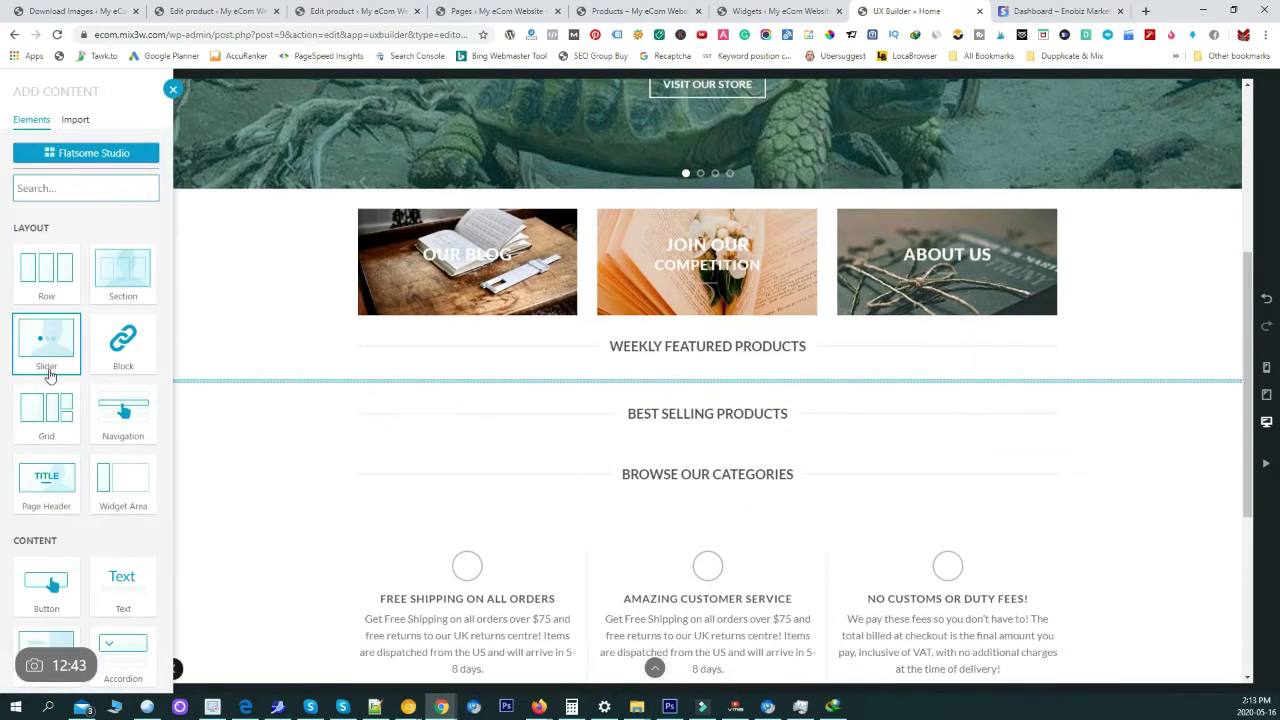
pyautogui.scroll(-1, 50, 400)
pyautogui.scroll(-8, 69, 453)
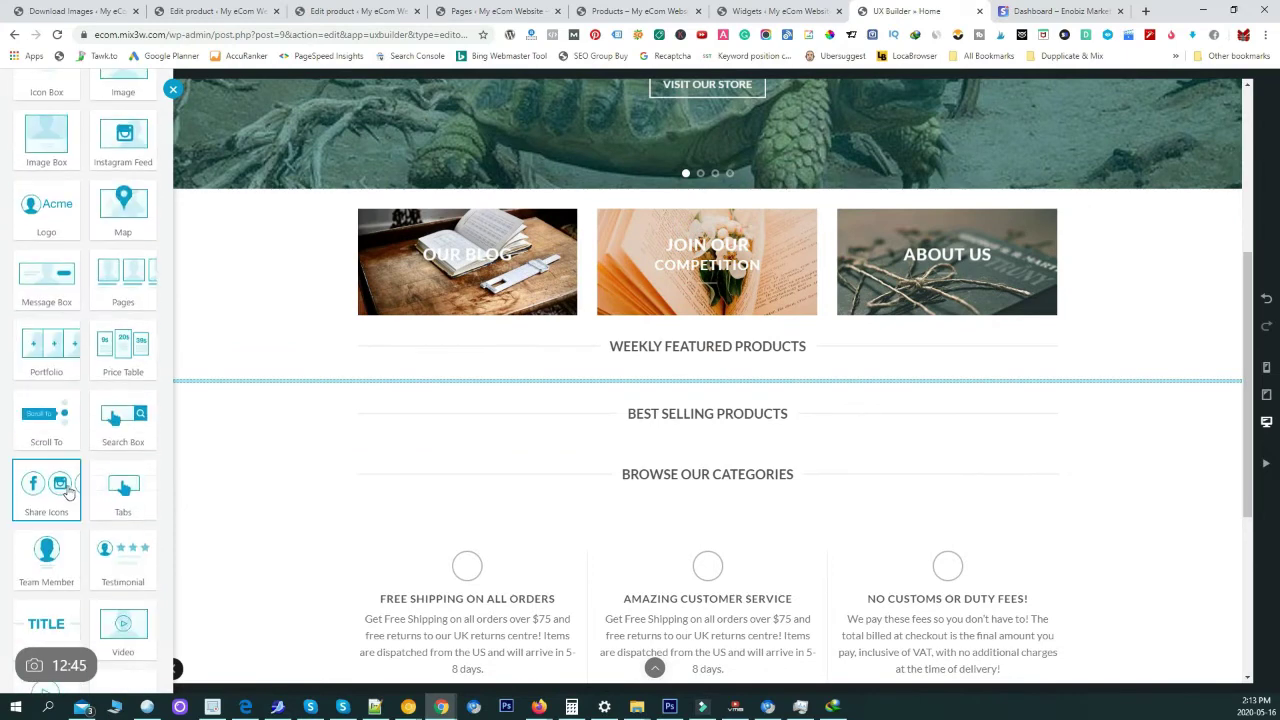
pyautogui.scroll(-1, 68, 487)
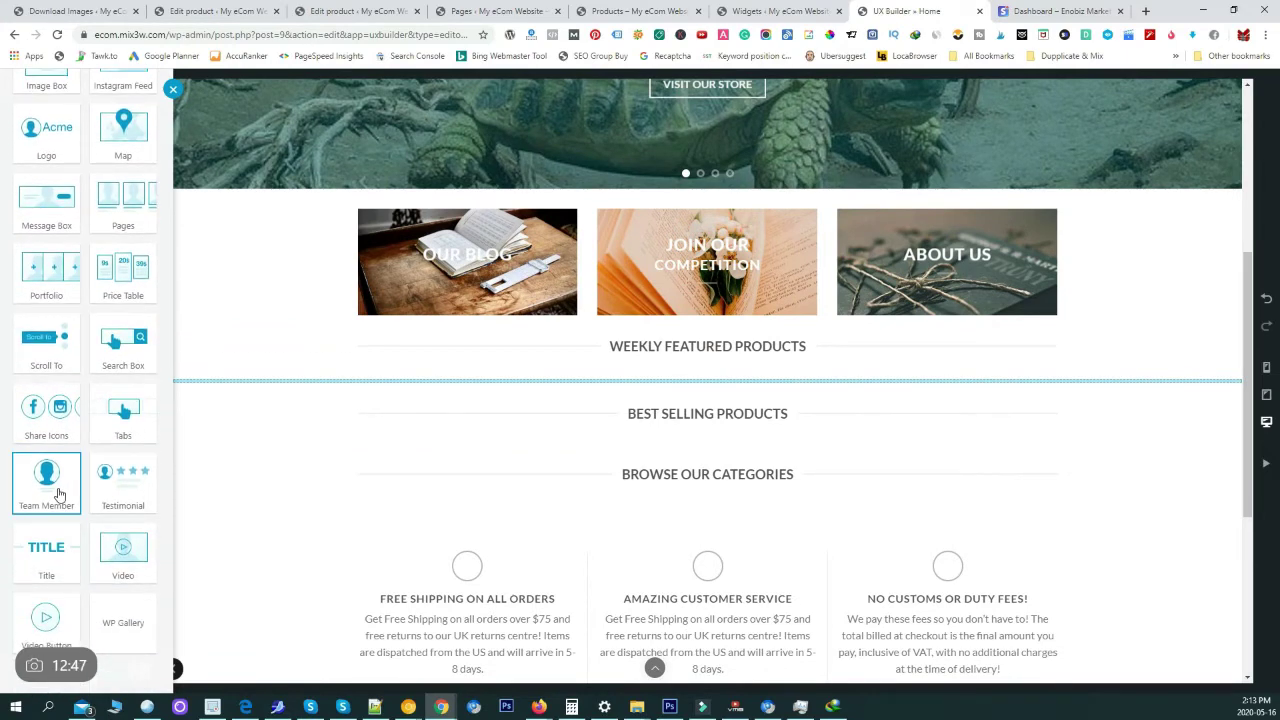
pyautogui.scroll(3, 59, 493)
pyautogui.scroll(-3, 59, 493)
pyautogui.scroll(1, 56, 507)
pyautogui.scroll(5, 58, 505)
pyautogui.scroll(6, 61, 505)
pyautogui.scroll(-2, 63, 506)
pyautogui.scroll(-2, 63, 506)
pyautogui.scroll(-5, 125, 508)
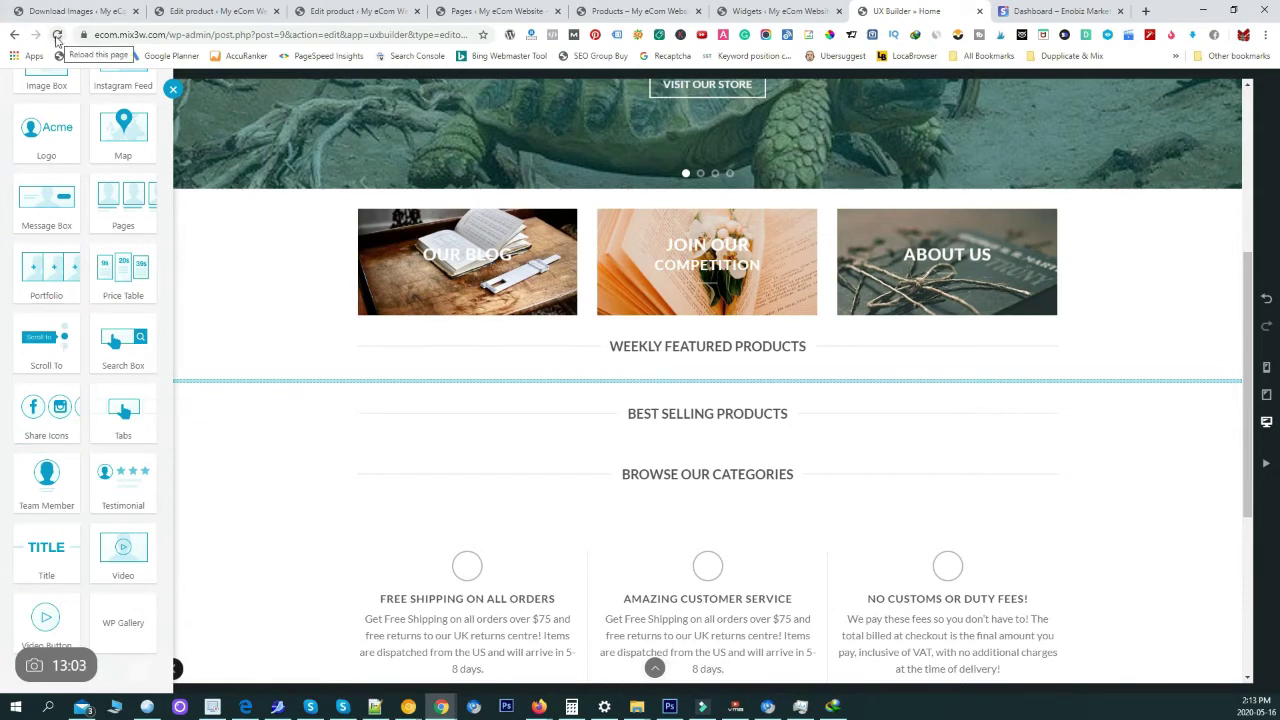
pyautogui.scroll(3, 60, 340)
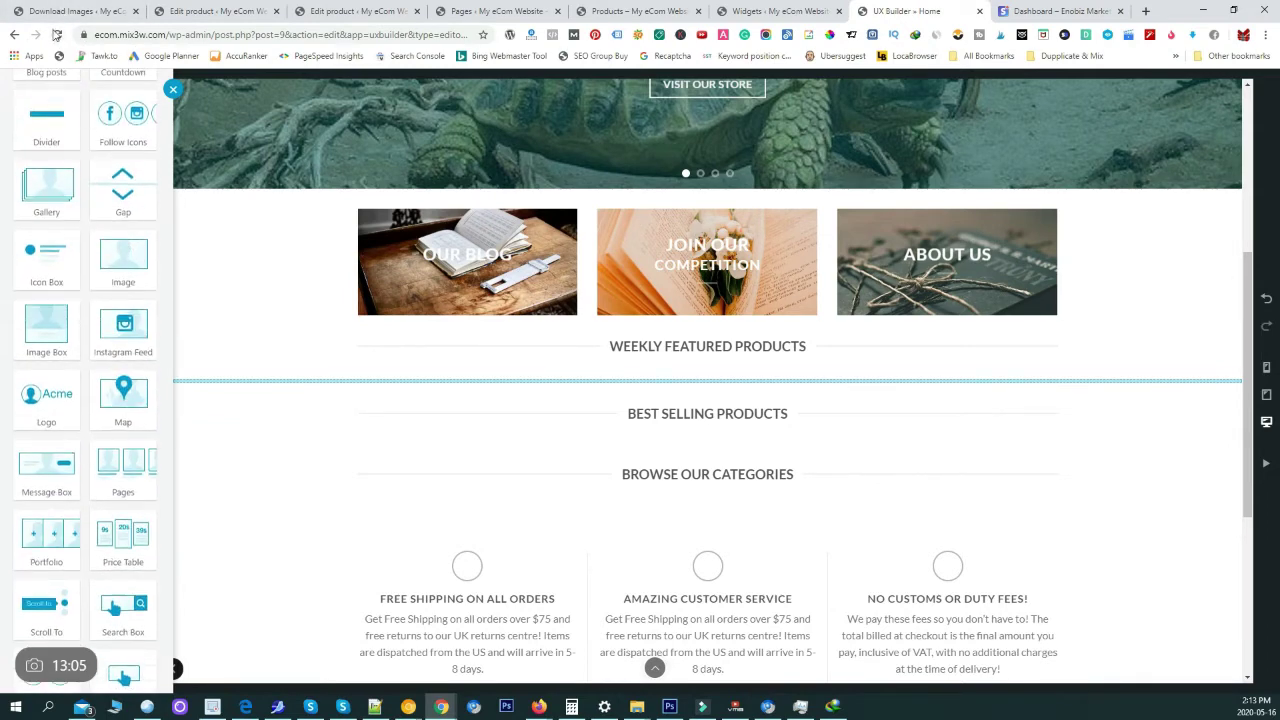
# Reload the page builder and insert a Products element with the Default preset below the Weekly Featured Products title
pyautogui.click(57, 37)
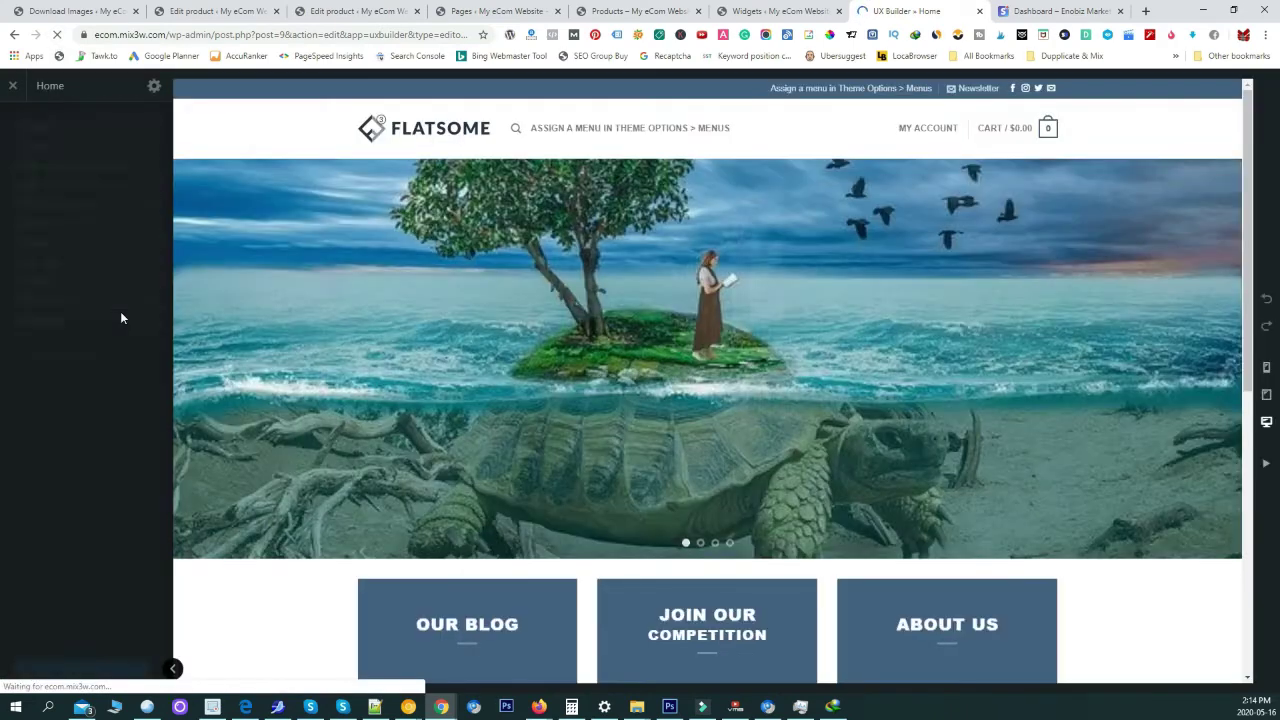
pyautogui.scroll(-3, 340, 420)
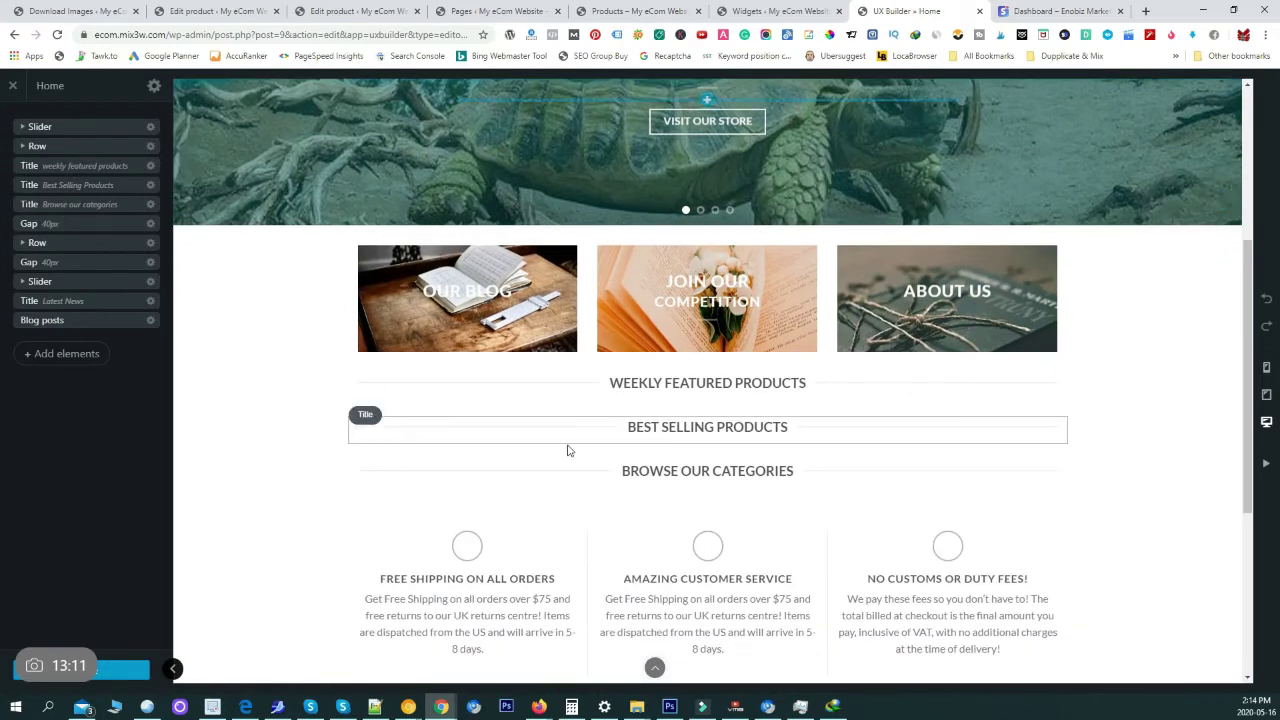
pyautogui.click(707, 415)
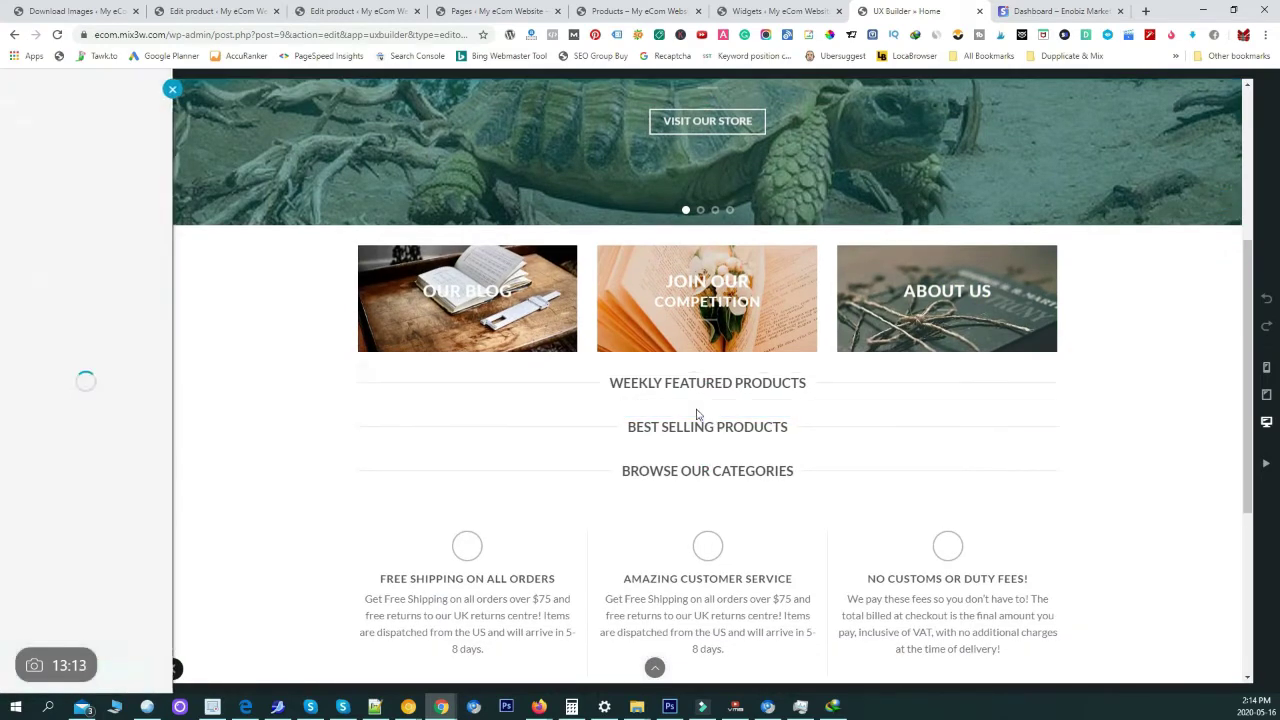
pyautogui.scroll(-5, 55, 390)
pyautogui.scroll(-10, 53, 398)
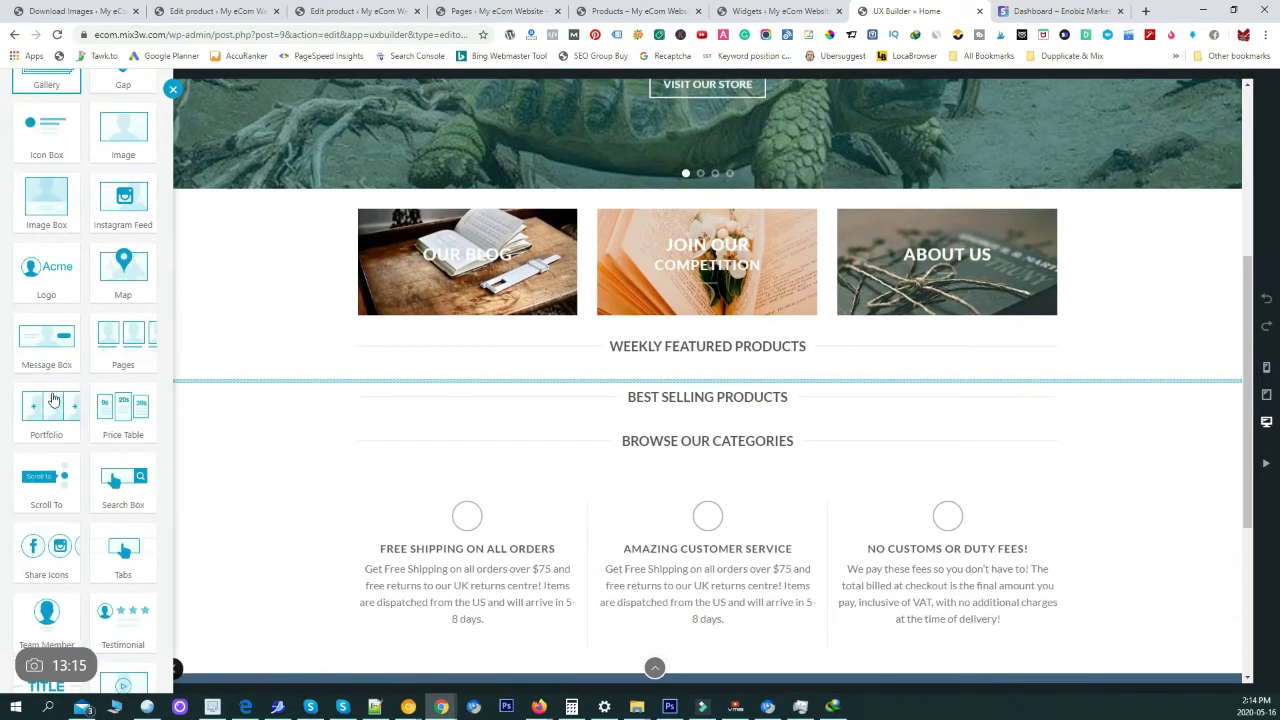
pyautogui.scroll(-1, 51, 400)
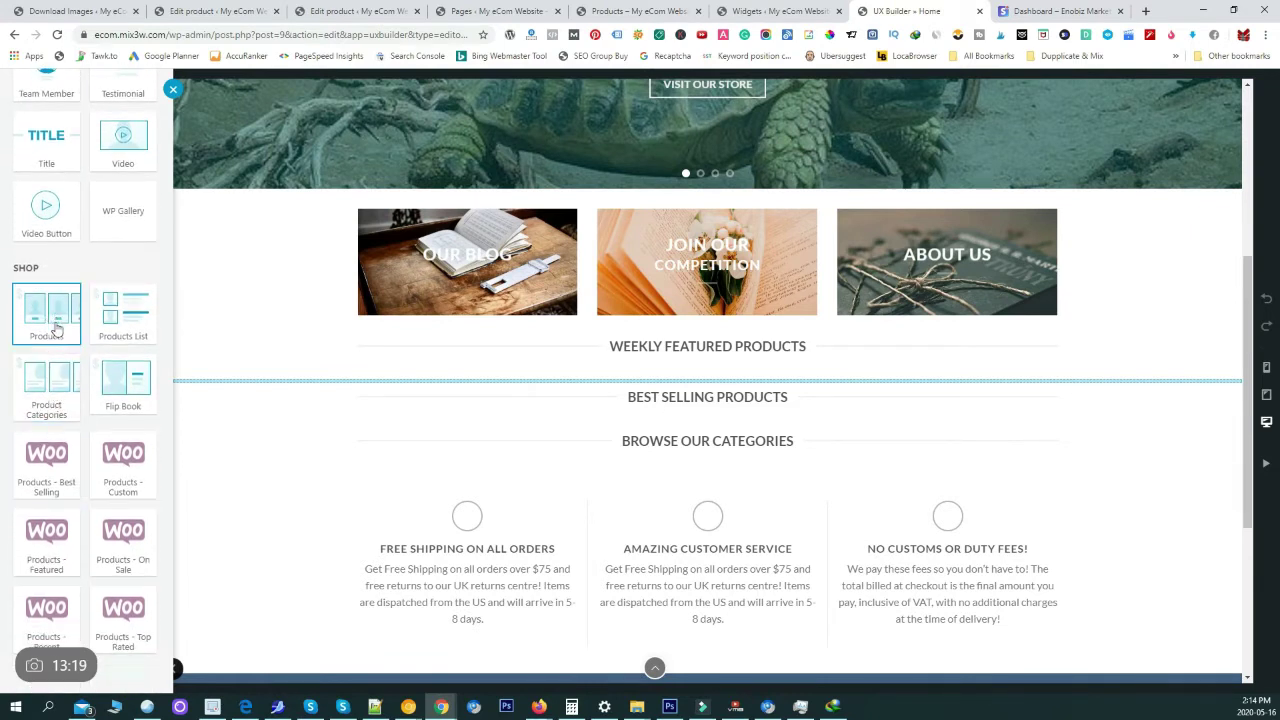
pyautogui.moveTo(50, 328); pyautogui.dragTo(665, 358)
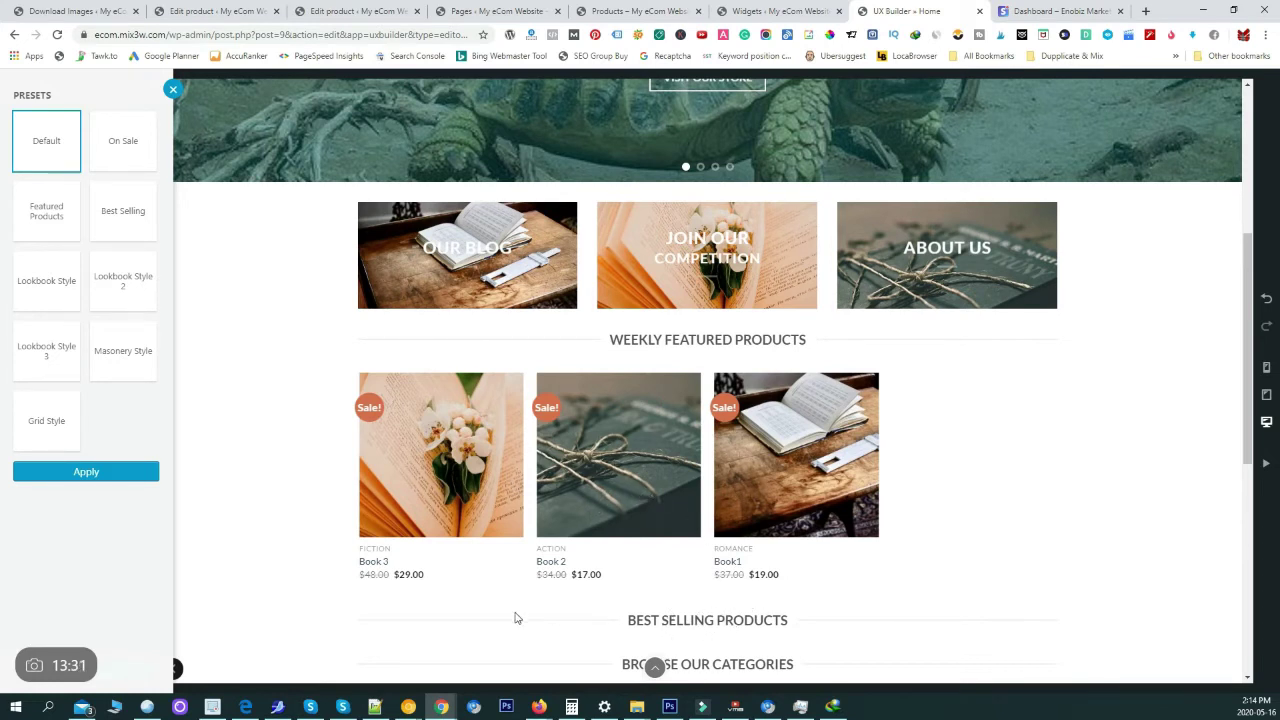
pyautogui.click(108, 475)
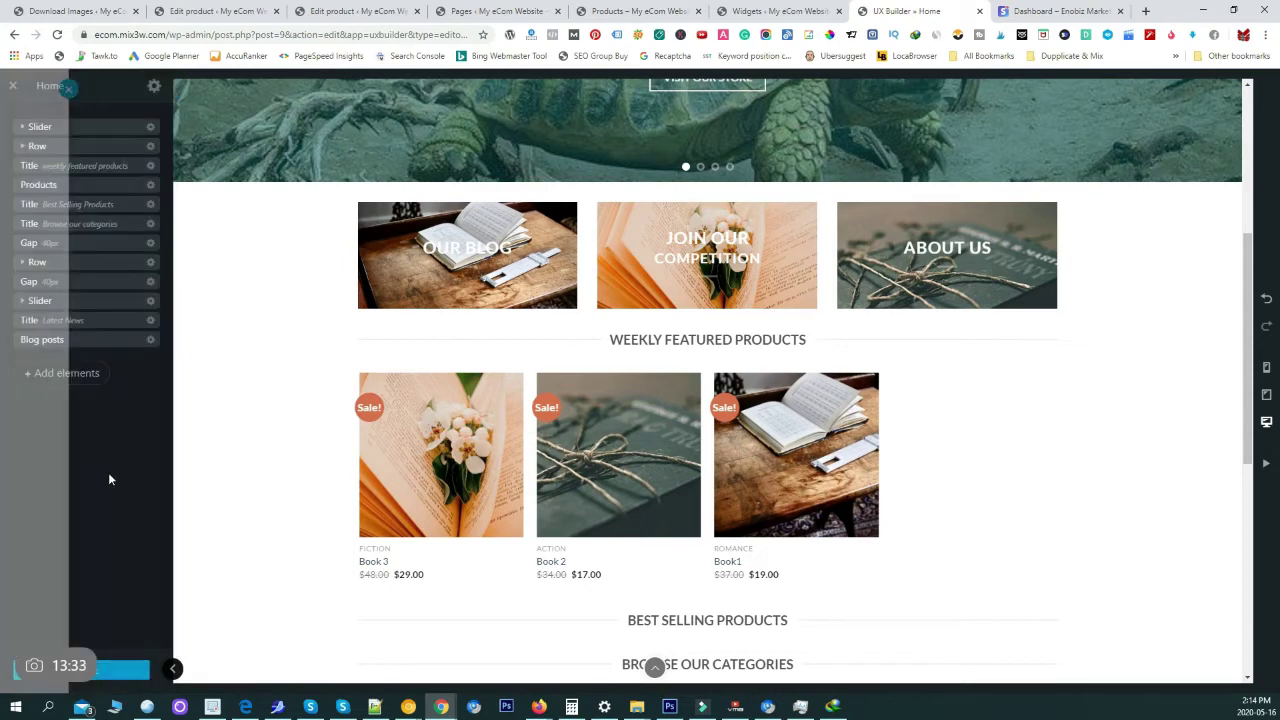
pyautogui.click(18, 121)
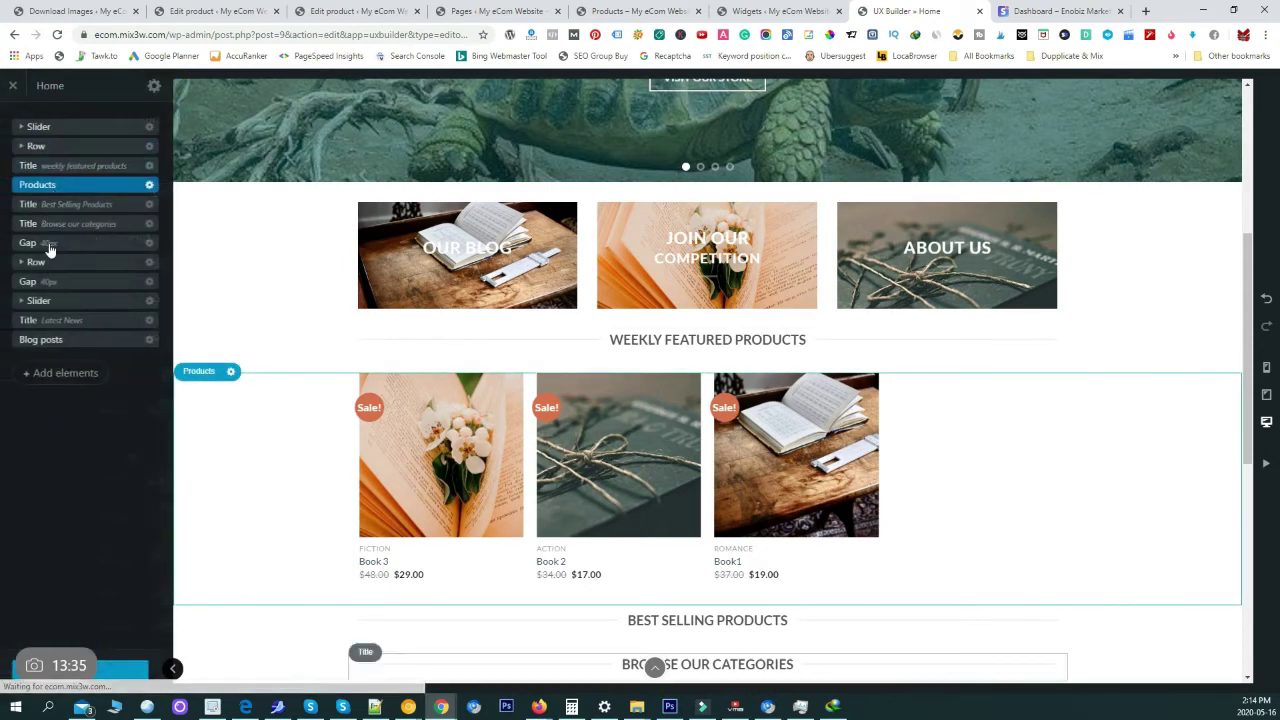
# Insert a Products element with the Default preset below the Best Selling Products title
pyautogui.click(91, 205)
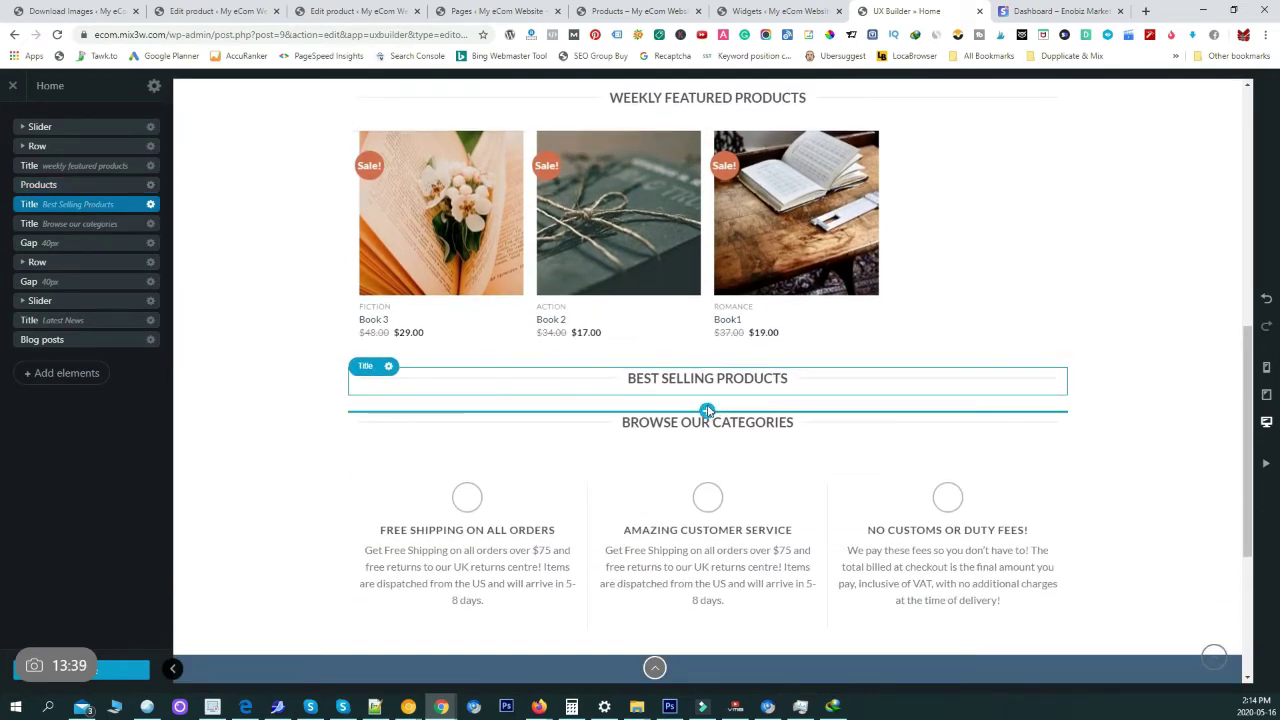
pyautogui.click(707, 411)
pyautogui.scroll(-2, 53, 500)
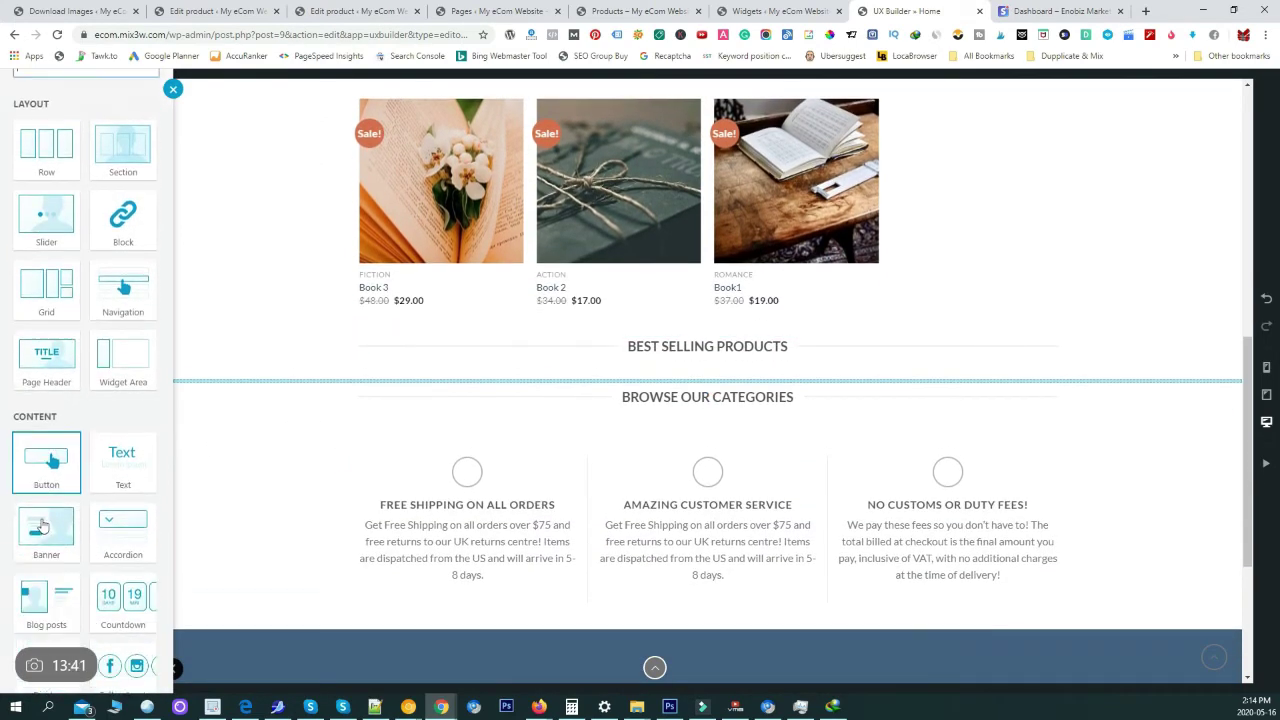
pyautogui.scroll(-7, 45, 516)
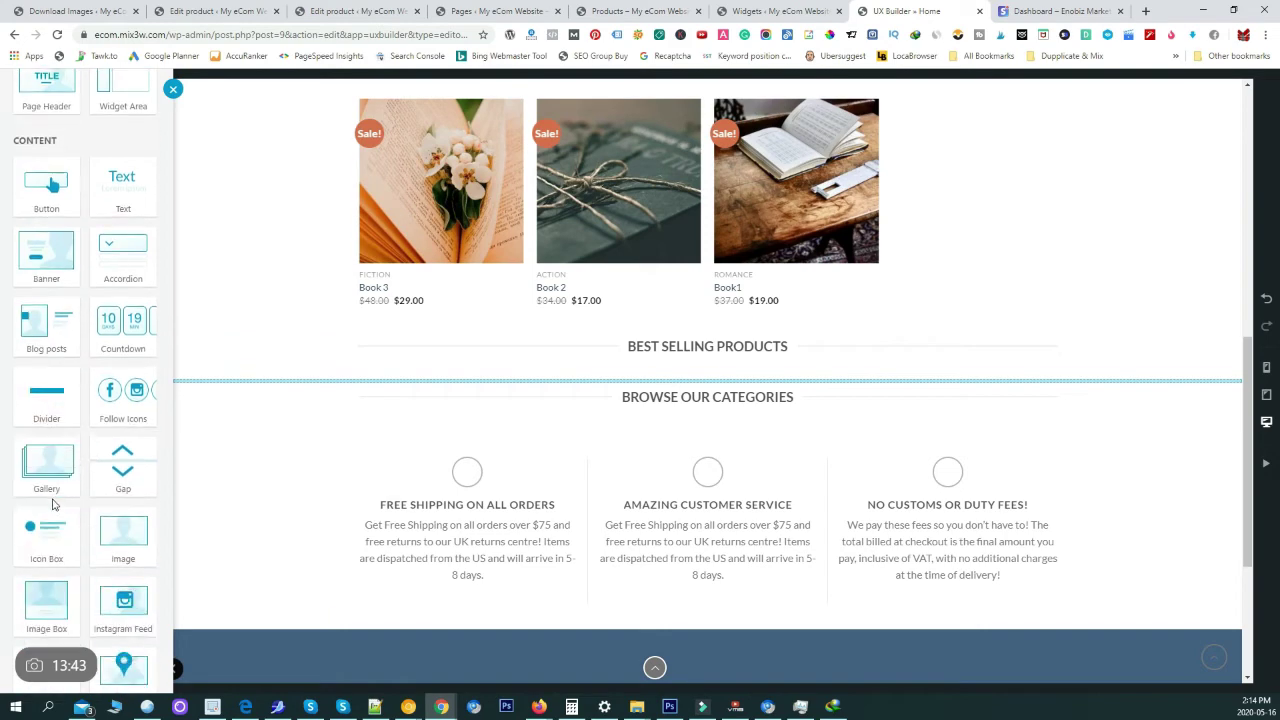
pyautogui.scroll(-3, 46, 510)
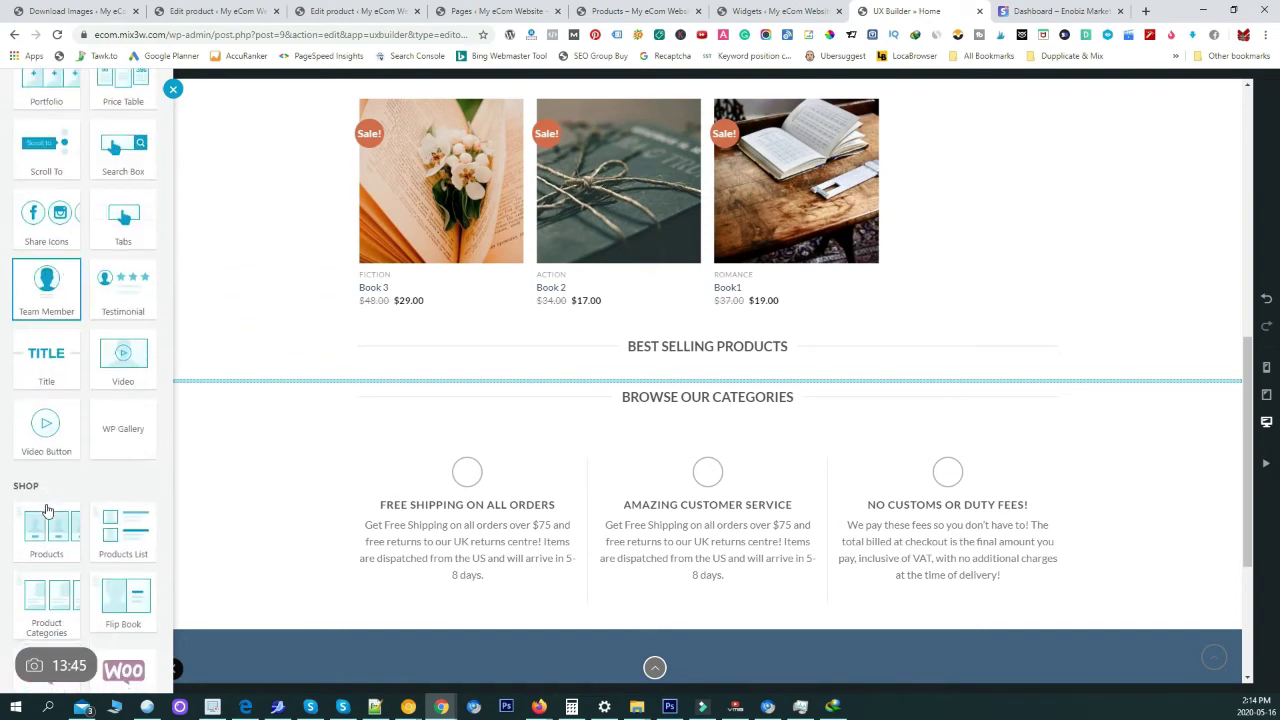
pyautogui.click(58, 390)
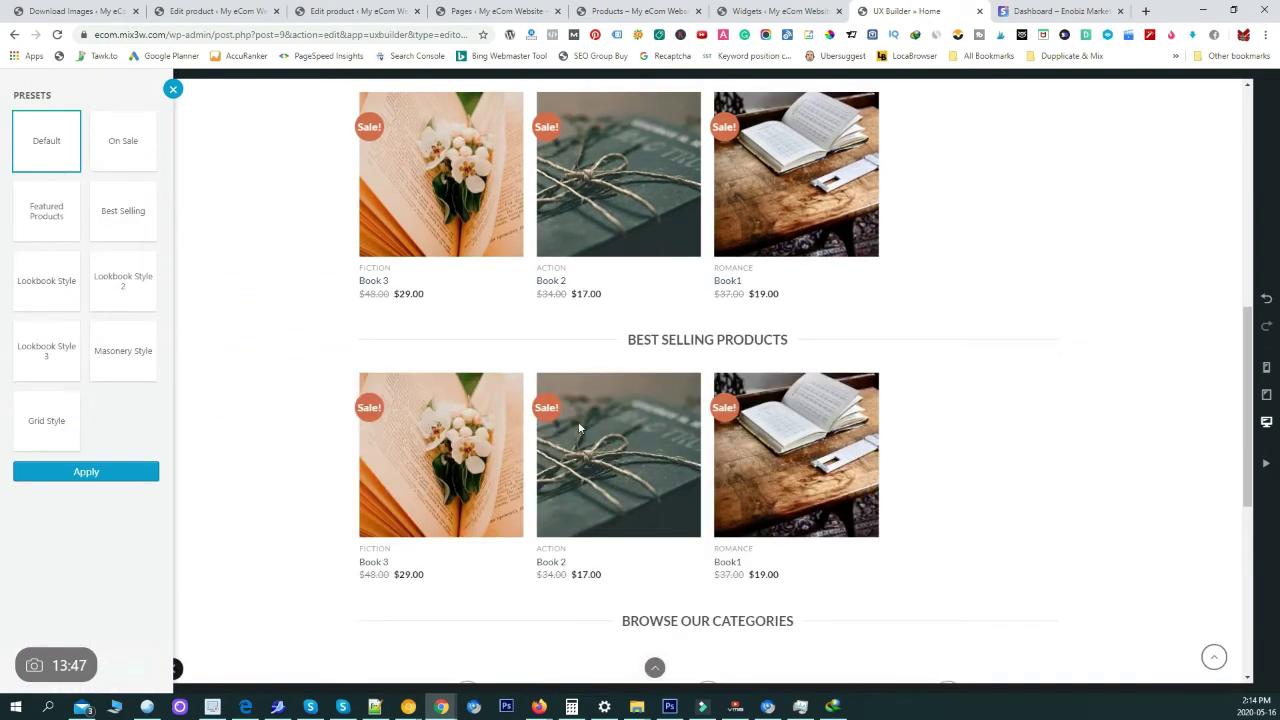
pyautogui.click(173, 89)
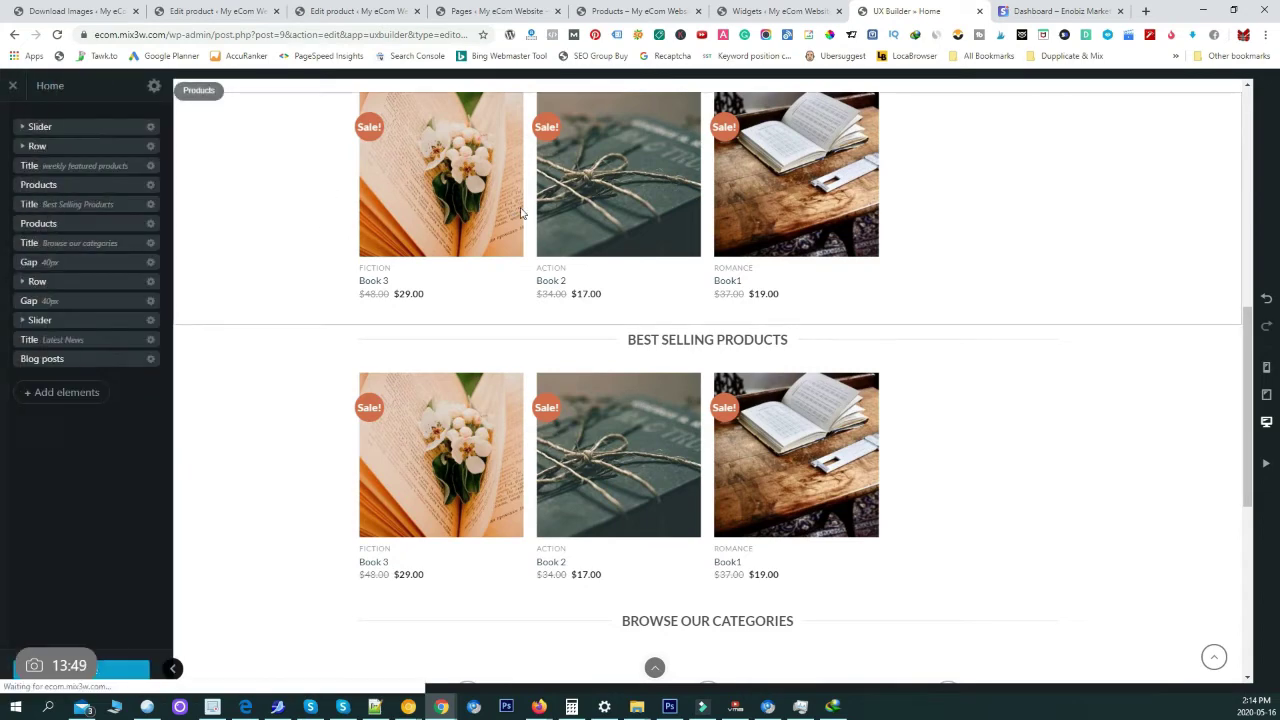
pyautogui.scroll(3, 620, 405)
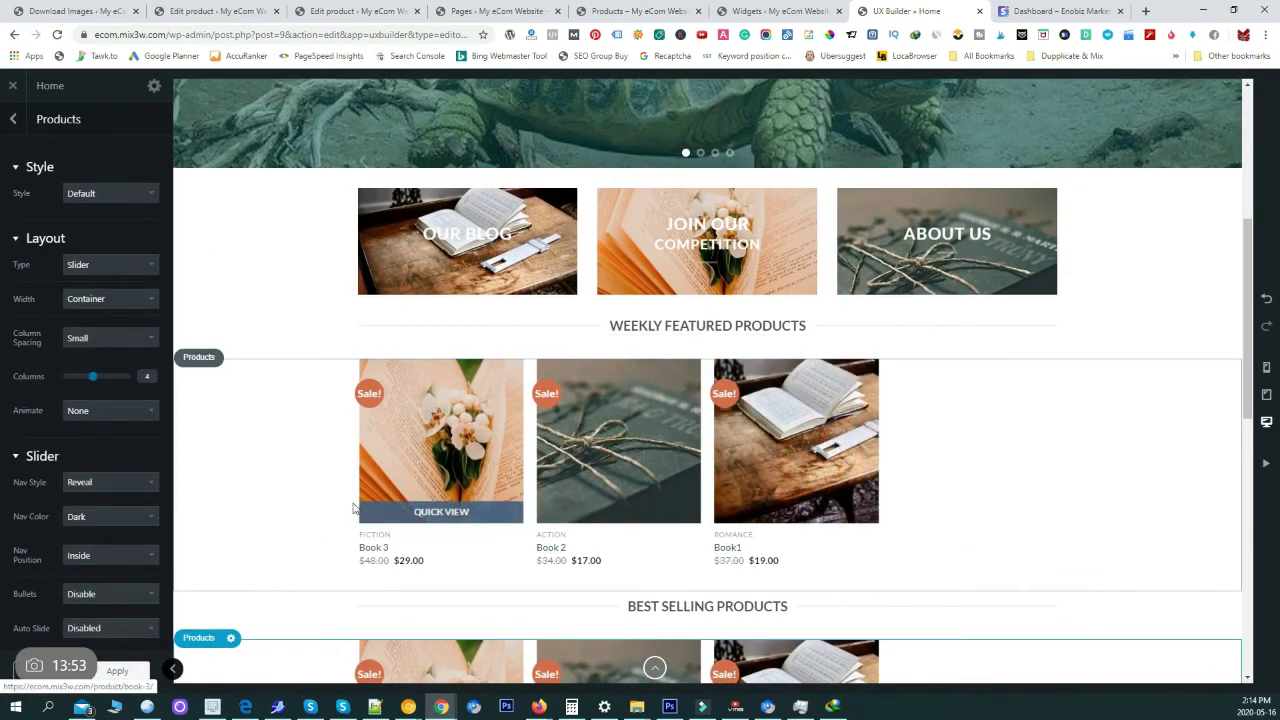
pyautogui.scroll(-5, 400, 500)
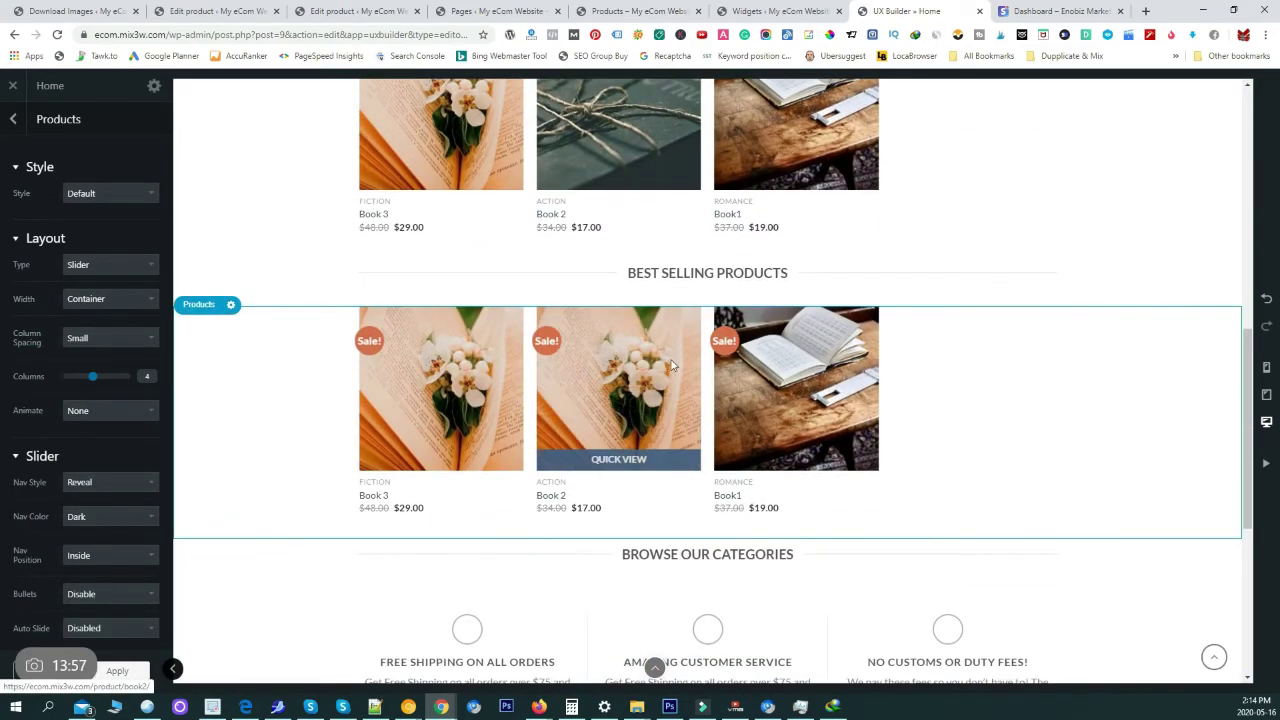
# Examine the post, filter and advanced options of the Products element below the Best Selling Products title, including Order By and Show
pyautogui.scroll(-4, 46, 376)
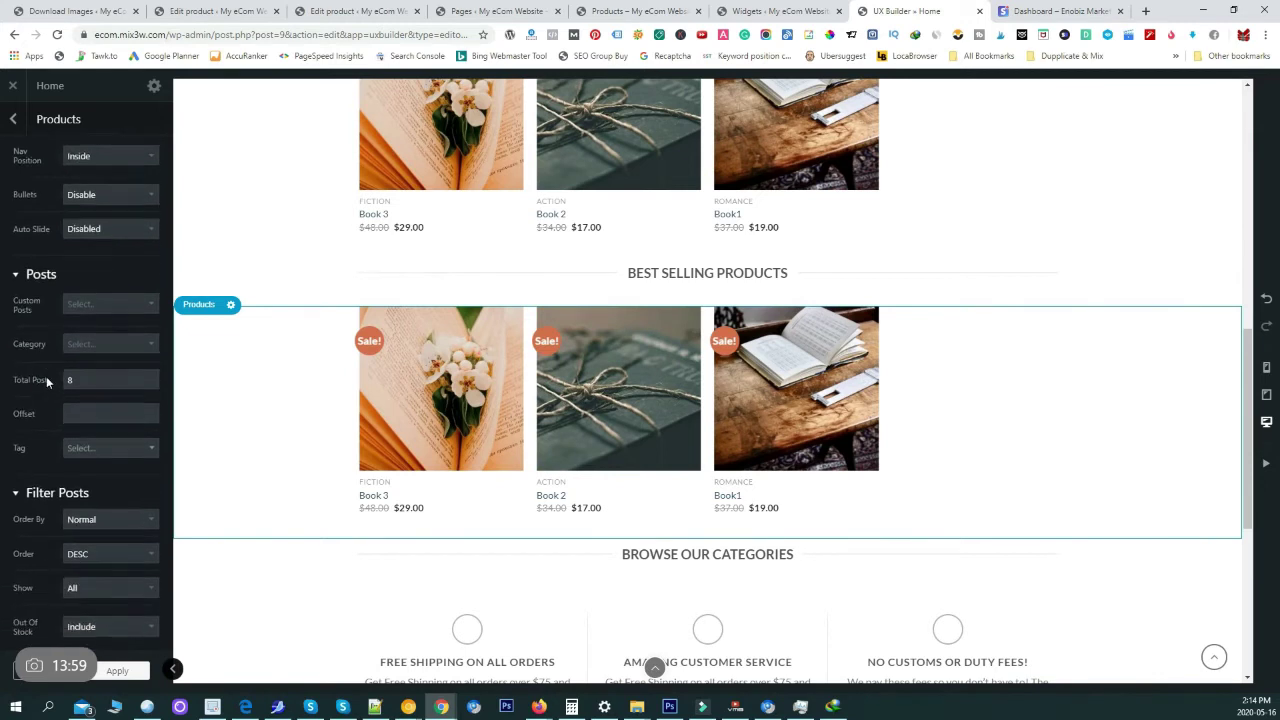
pyautogui.scroll(-2, 66, 495)
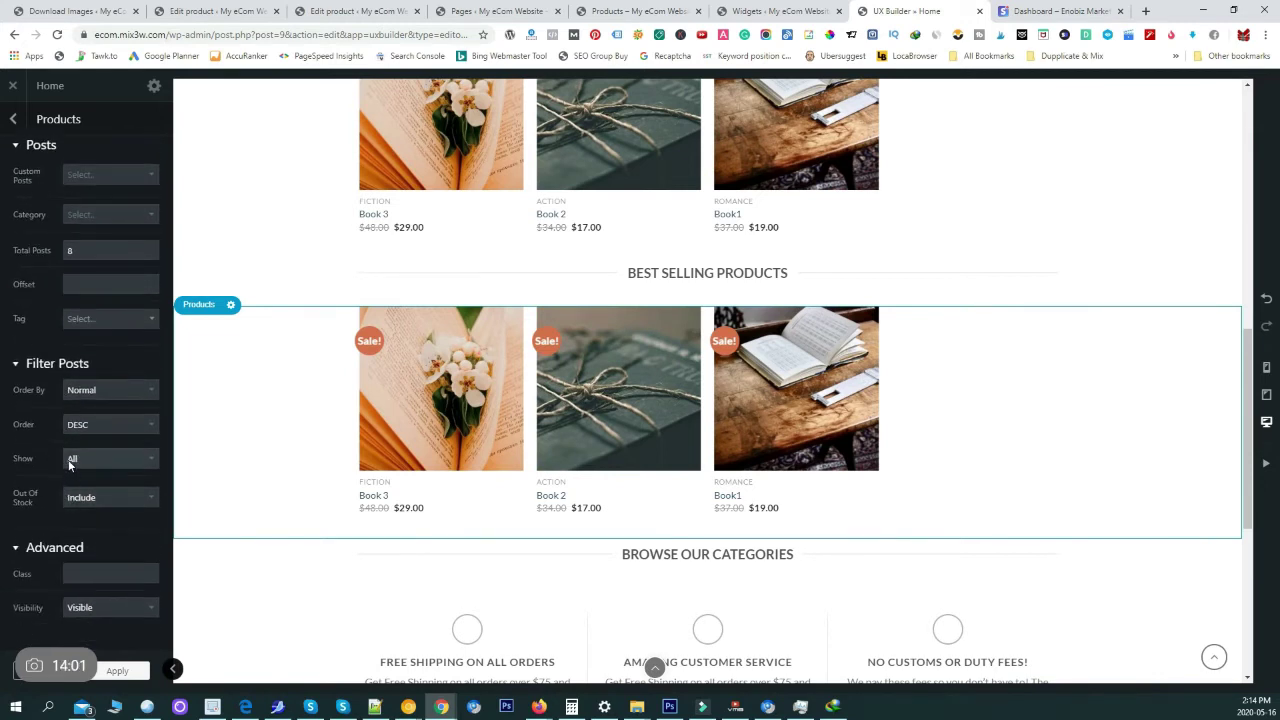
pyautogui.click(124, 388)
pyautogui.click(120, 388)
pyautogui.click(79, 459)
pyautogui.click(38, 444)
pyautogui.scroll(3, 47, 394)
pyautogui.scroll(-5, 49, 376)
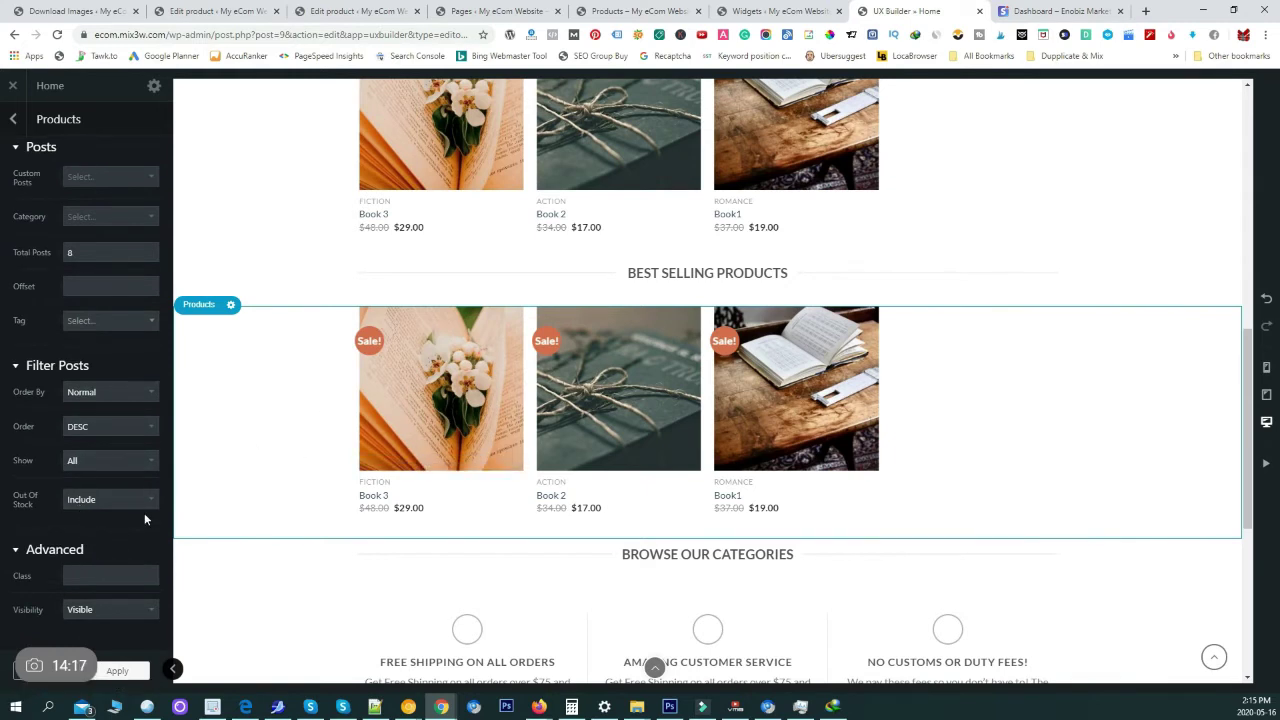
# Change the text of the Best Selling Products title to FICTION
pyautogui.click(686, 278)
pyautogui.tripleClick(93, 205)
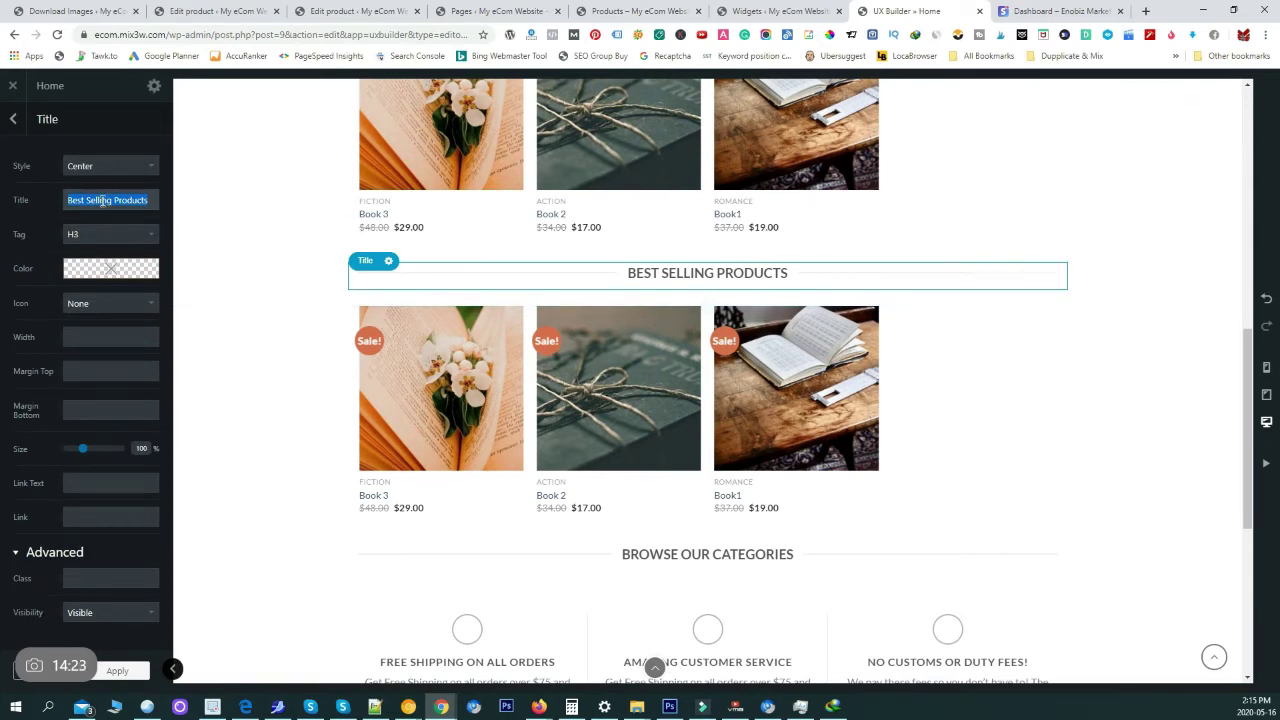
pyautogui.write('FlCTION')
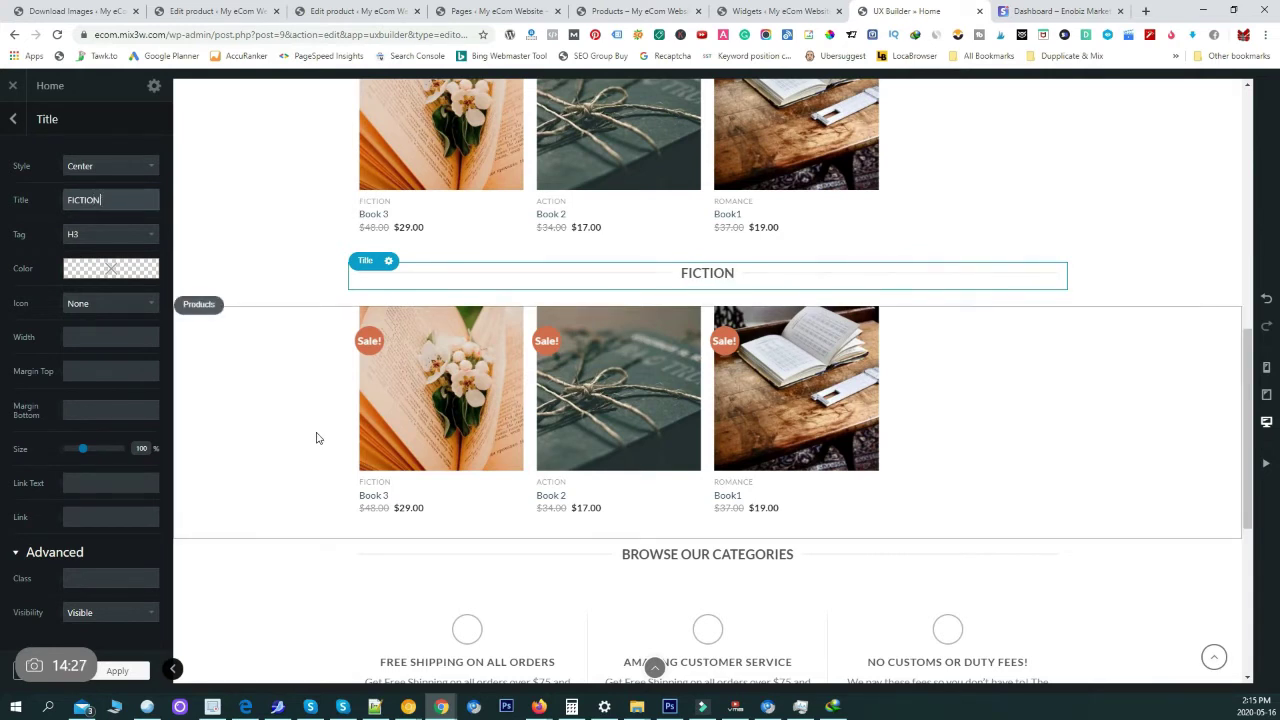
# Limit the Products element below the FICTION title to the Fiction category and apply the change
pyautogui.click(440, 440)
pyautogui.scroll(-3, 68, 481)
pyautogui.scroll(-1, 68, 481)
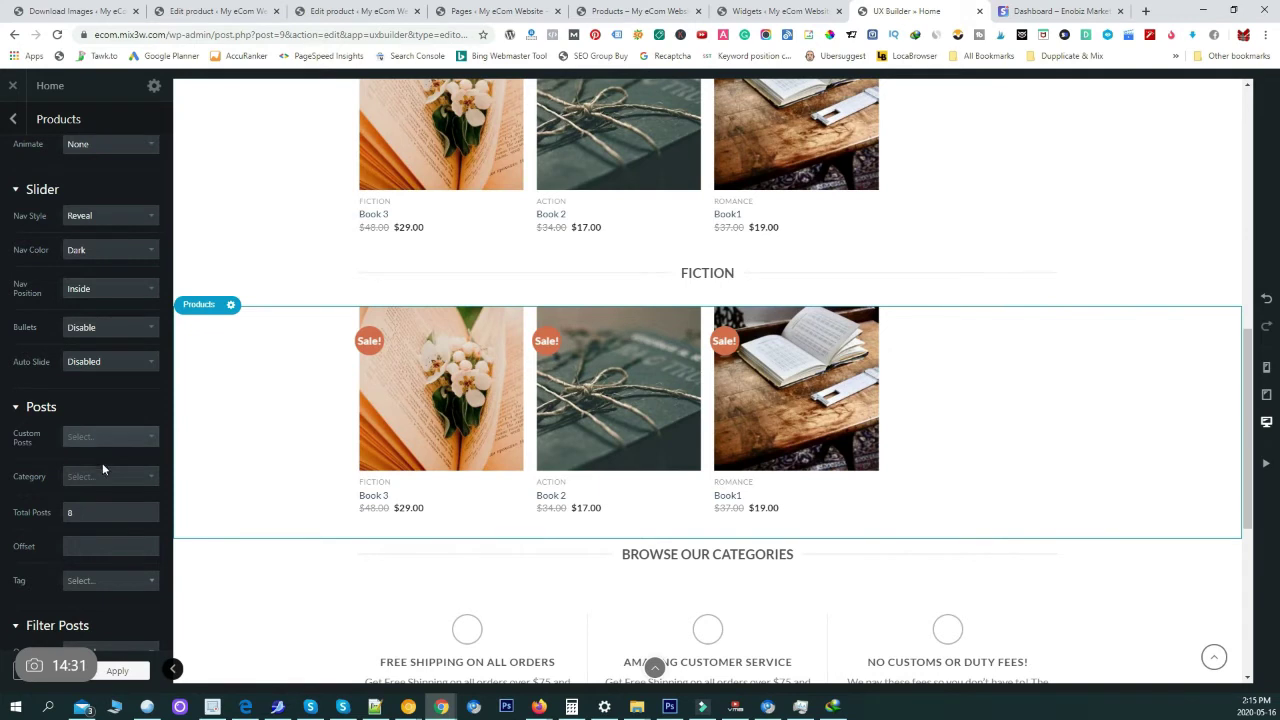
pyautogui.click(103, 474)
pyautogui.click(89, 540)
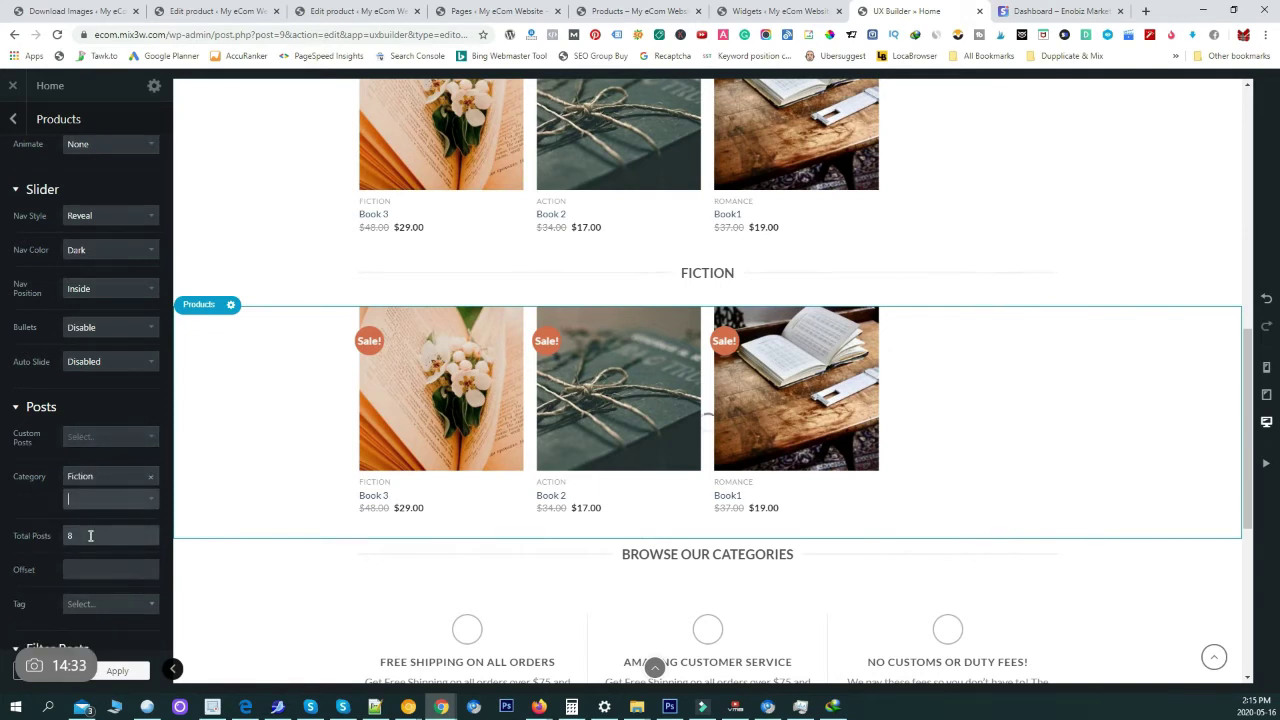
pyautogui.scroll(-4, 112, 558)
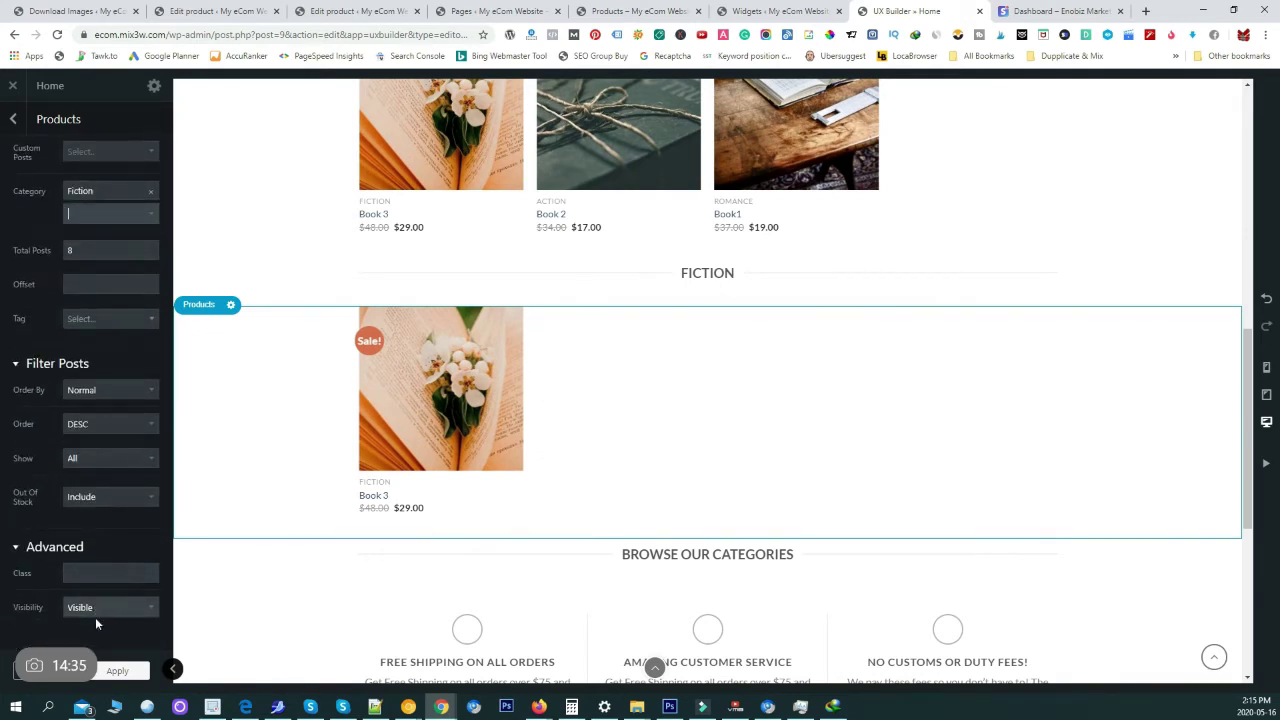
pyautogui.click(115, 670)
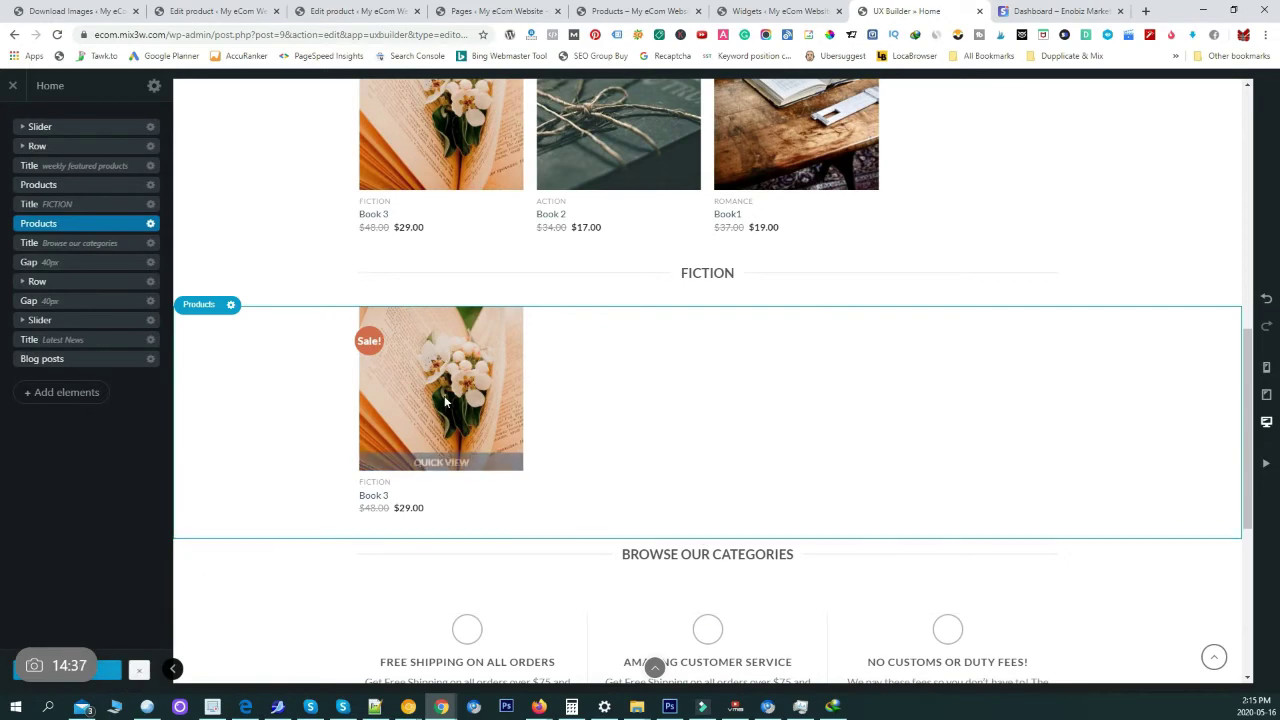
# Insert a Product Categories element with the Default preset below the Browse Our Categories title and apply it
pyautogui.scroll(-1, 671, 423)
pyautogui.scroll(-3, 671, 423)
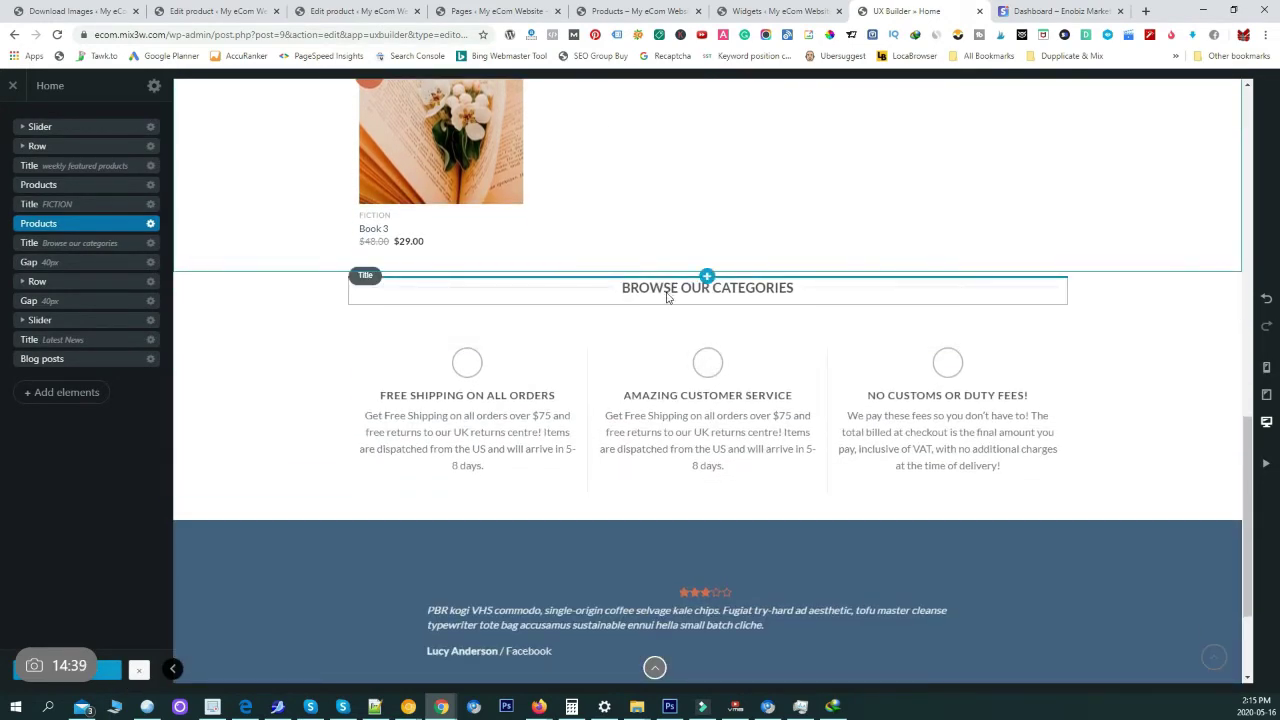
pyautogui.click(707, 321)
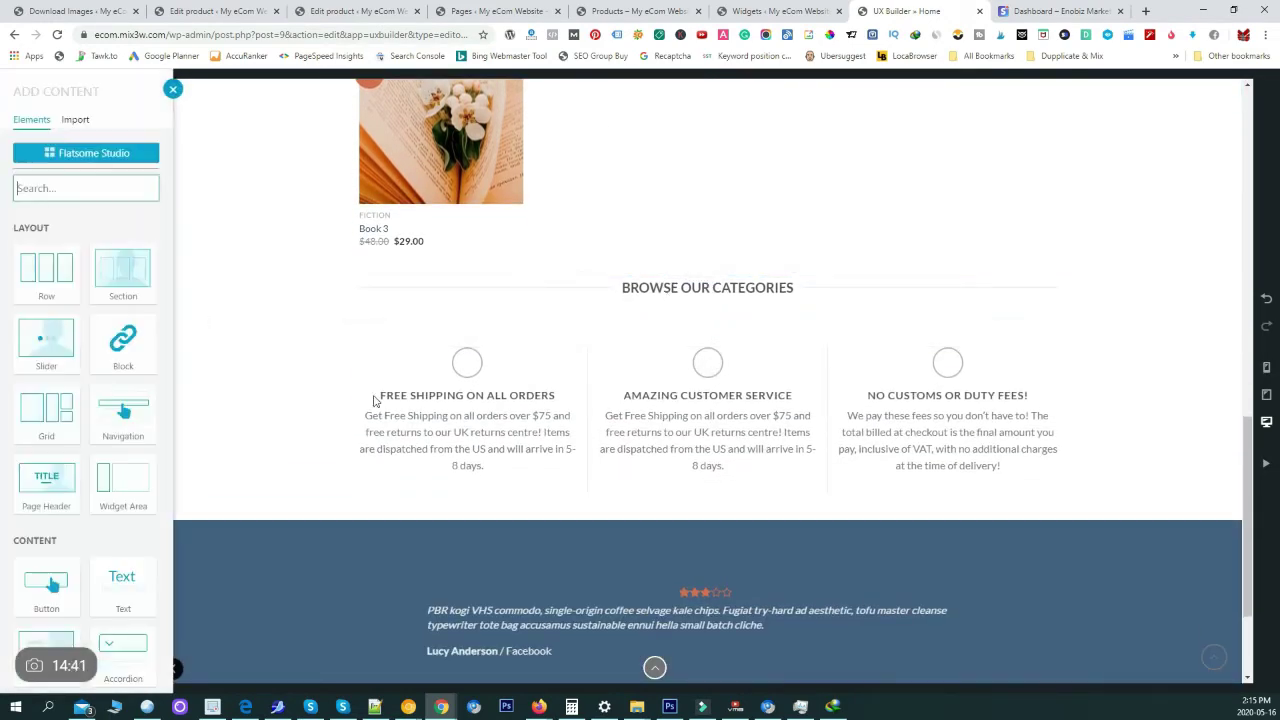
pyautogui.scroll(-6, 71, 486)
pyautogui.scroll(-6, 58, 535)
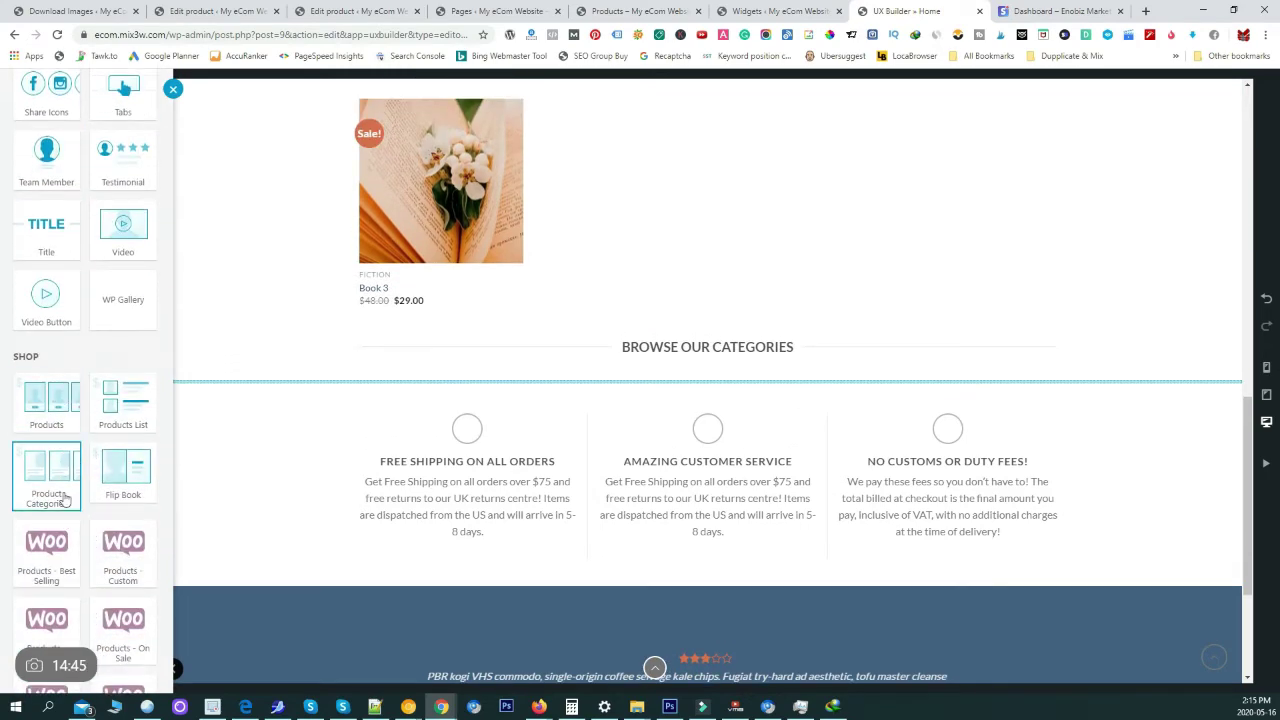
pyautogui.moveTo(72, 480); pyautogui.dragTo(46, 486)
pyautogui.click(46, 486)
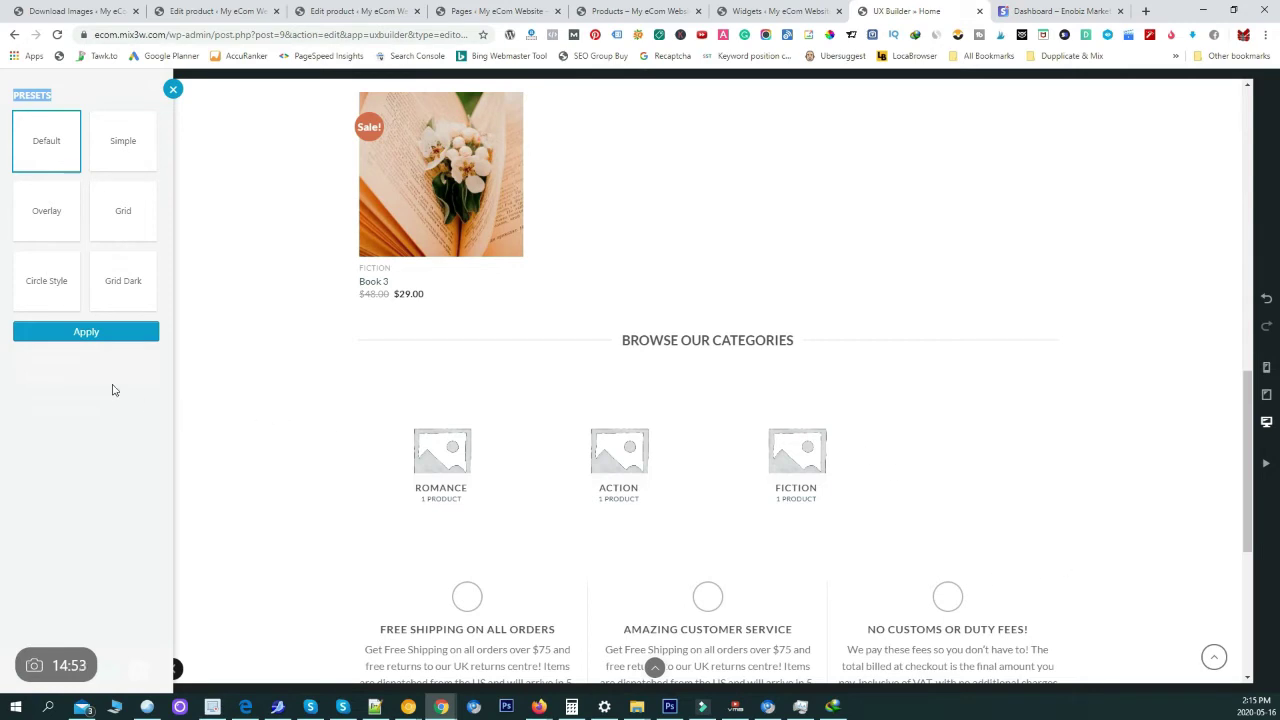
pyautogui.click(117, 334)
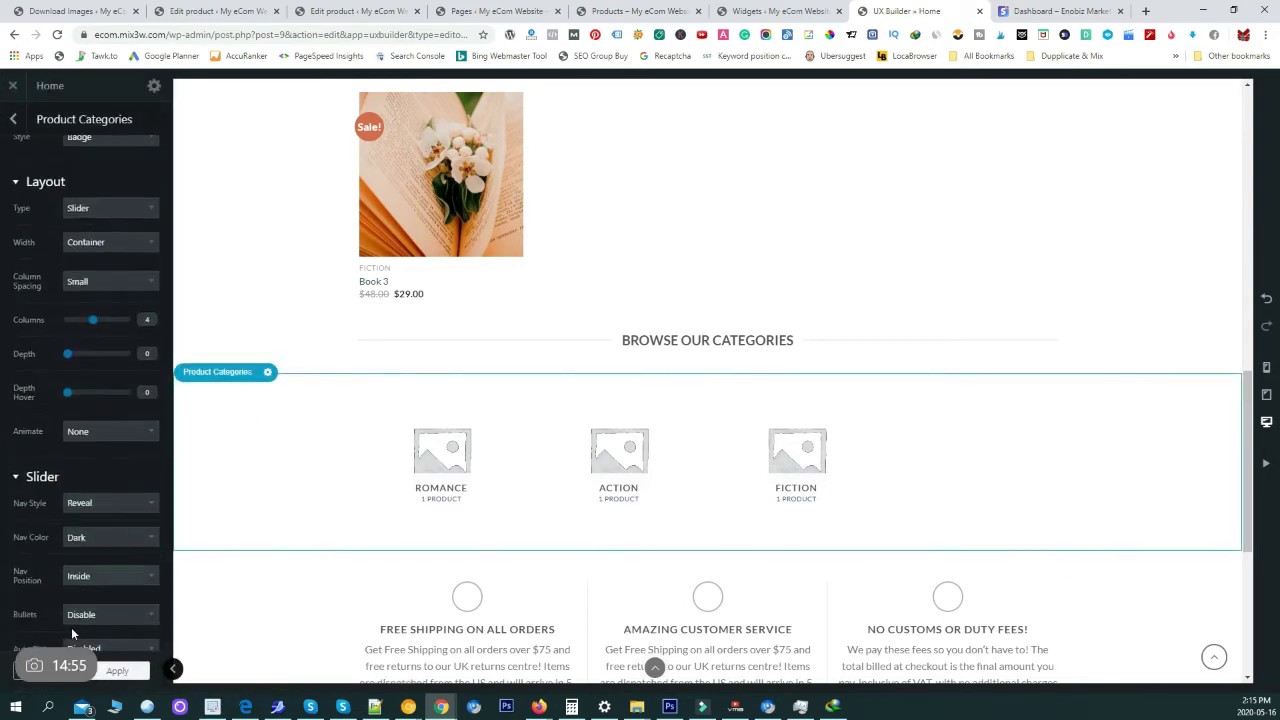
pyautogui.scroll(-3, 72, 632)
pyautogui.click(118, 673)
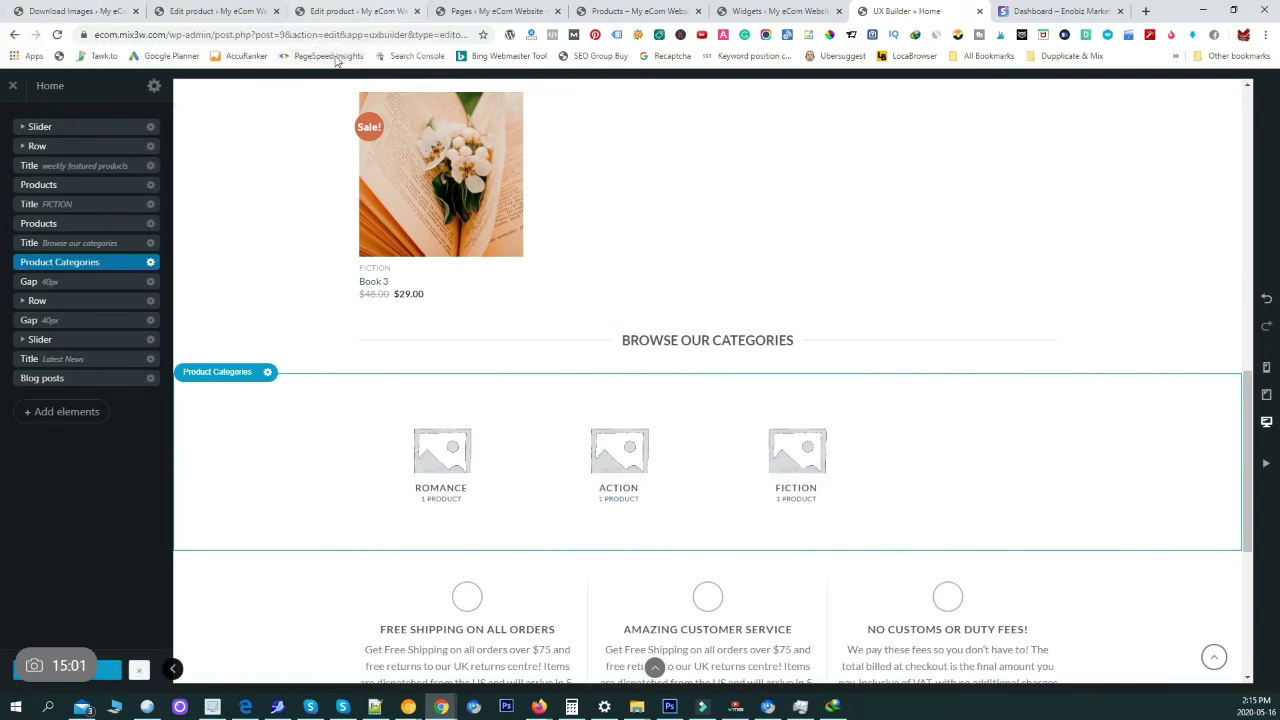
# In the store's product categories, set slide-ruler-logarithm-5173874.jpg from the media library as the Romance category's thumbnail and update the category
pyautogui.click(381, 11)
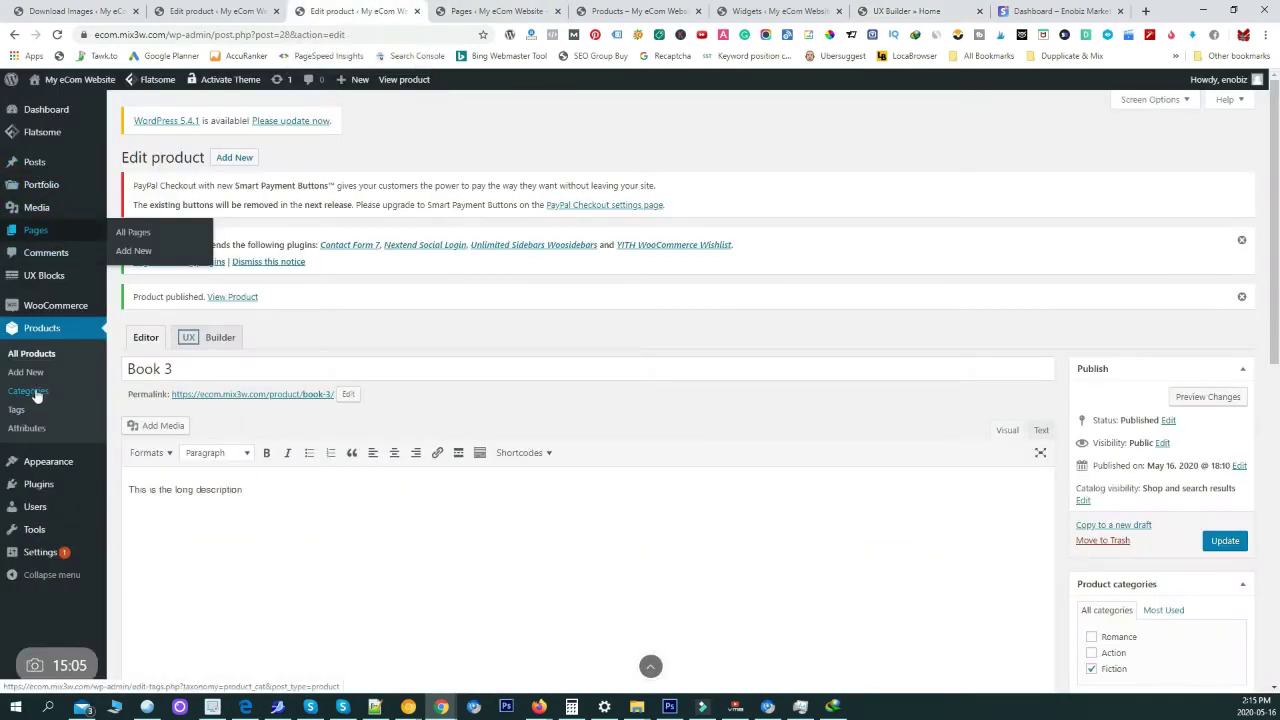
pyautogui.moveTo(40, 310)
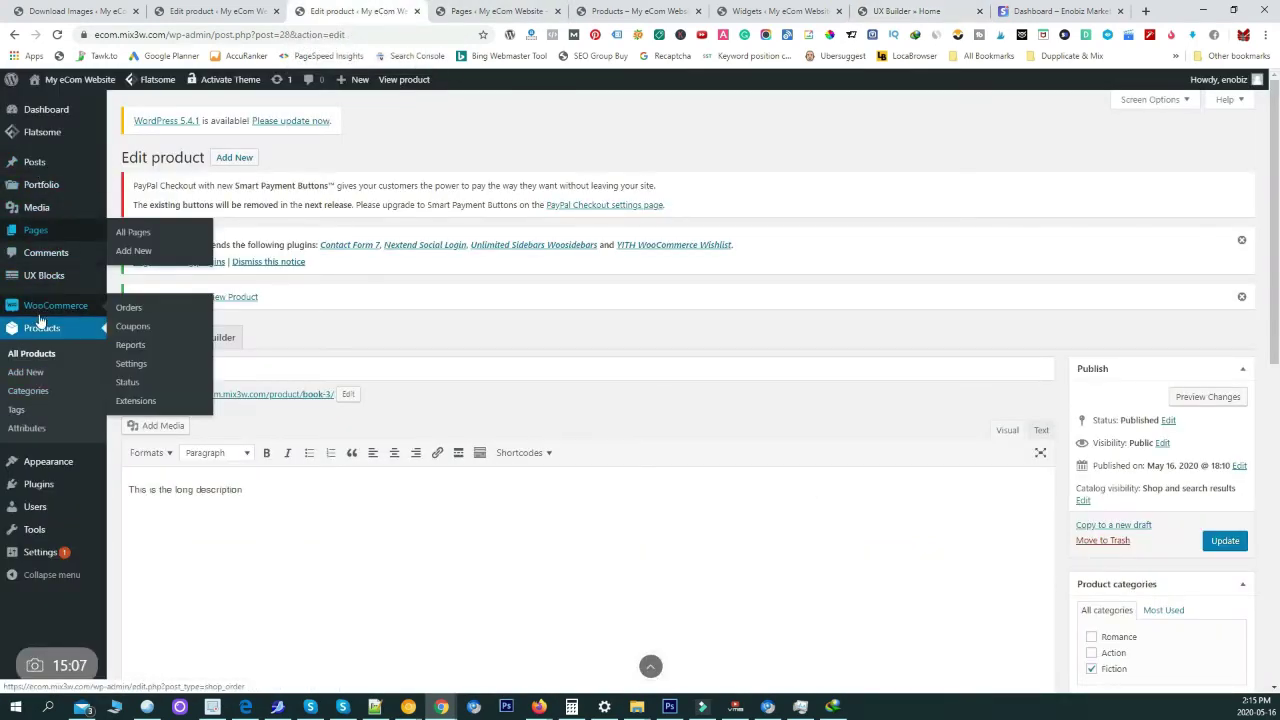
pyautogui.click(29, 393)
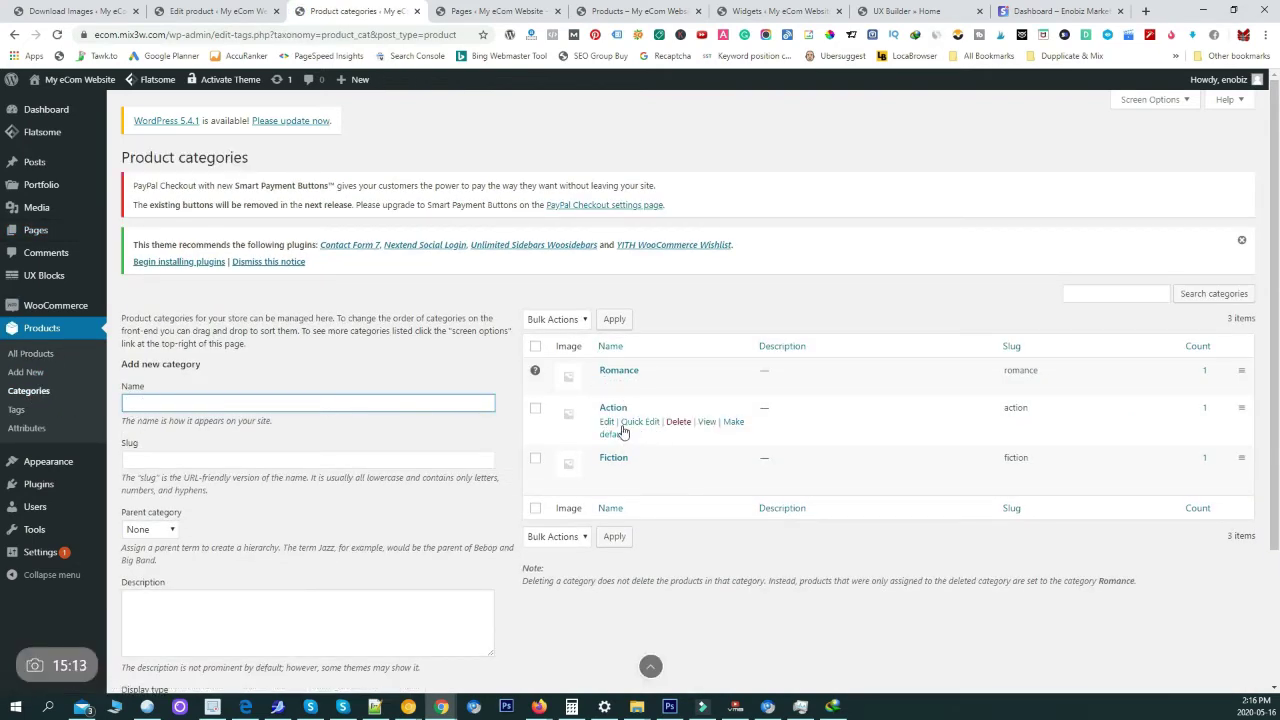
pyautogui.click(608, 386)
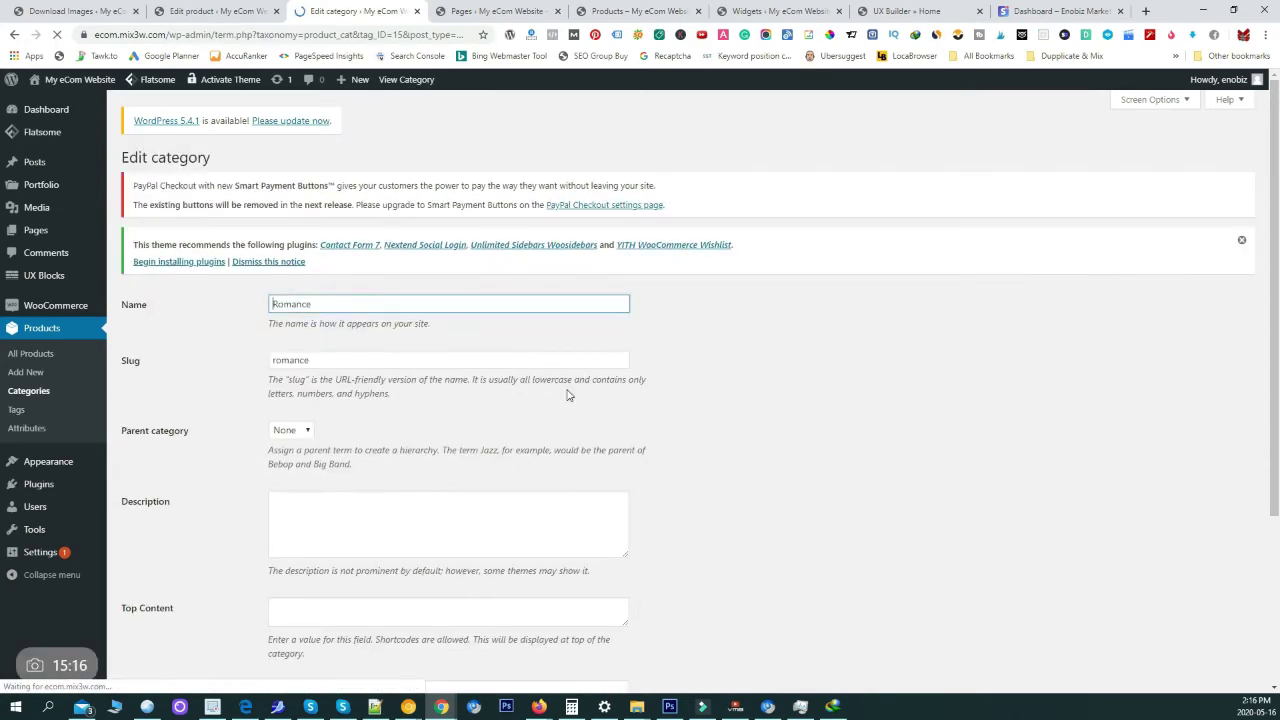
pyautogui.scroll(-3, 617, 451)
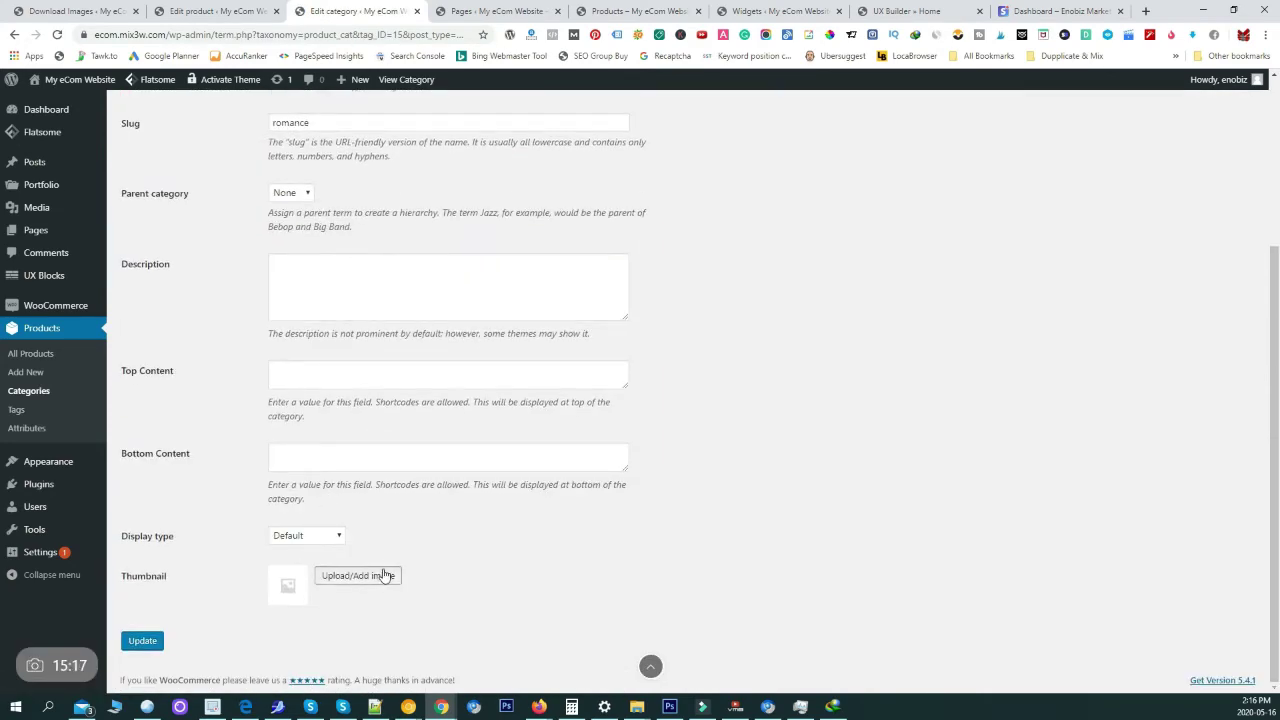
pyautogui.click(386, 574)
pyautogui.click(303, 247)
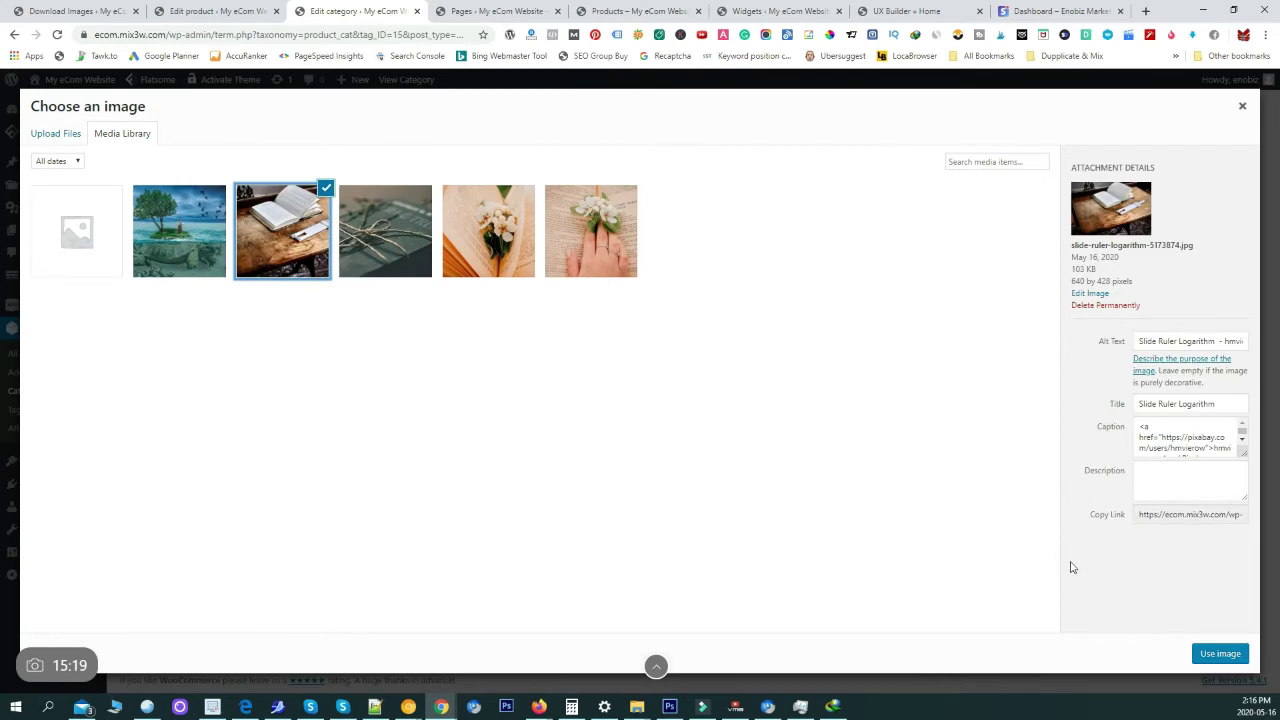
pyautogui.click(1219, 654)
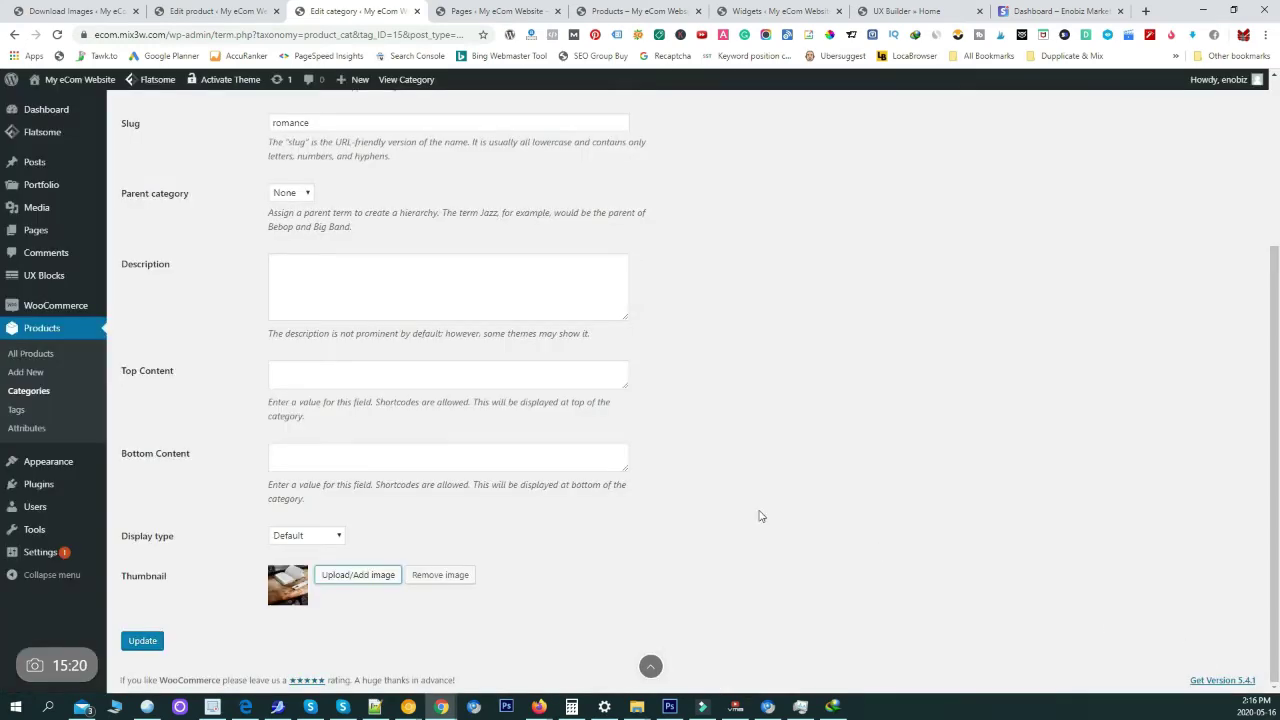
pyautogui.click(143, 641)
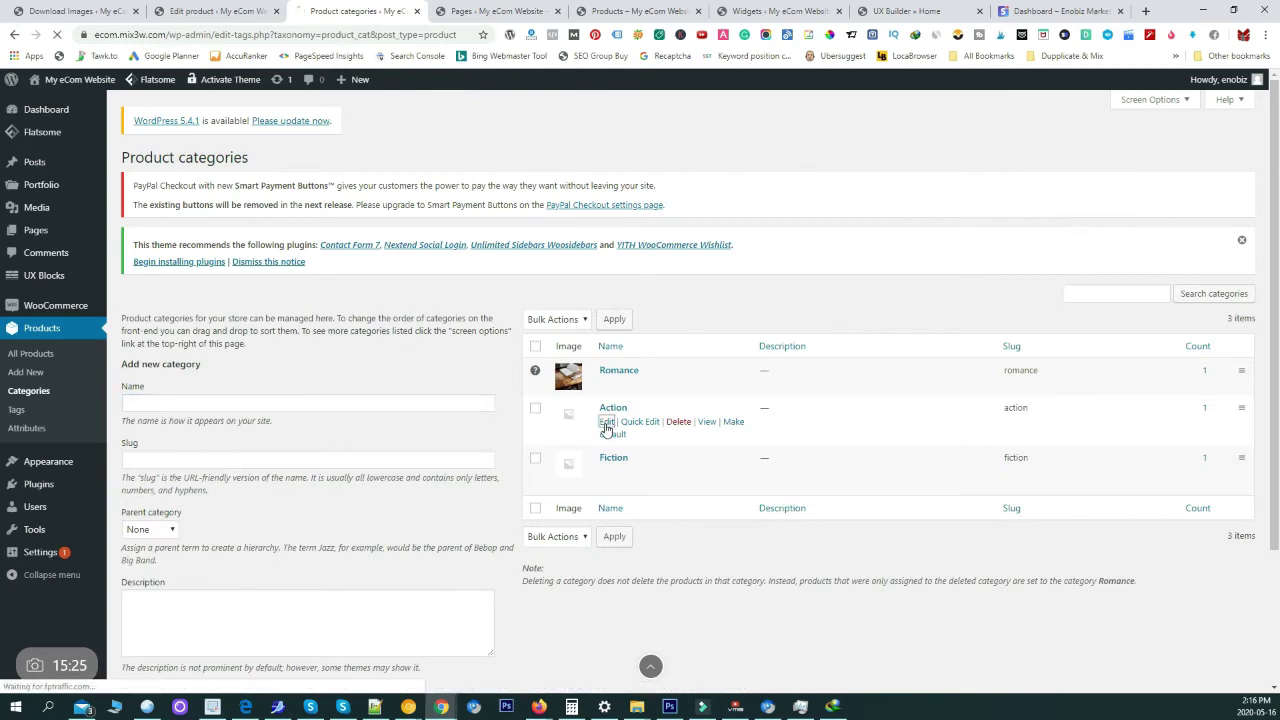
# Set book-flower-read-old-wisdom-bloom-5173247.jpg from the media library as the Action category's thumbnail and update the category
pyautogui.click(604, 424)
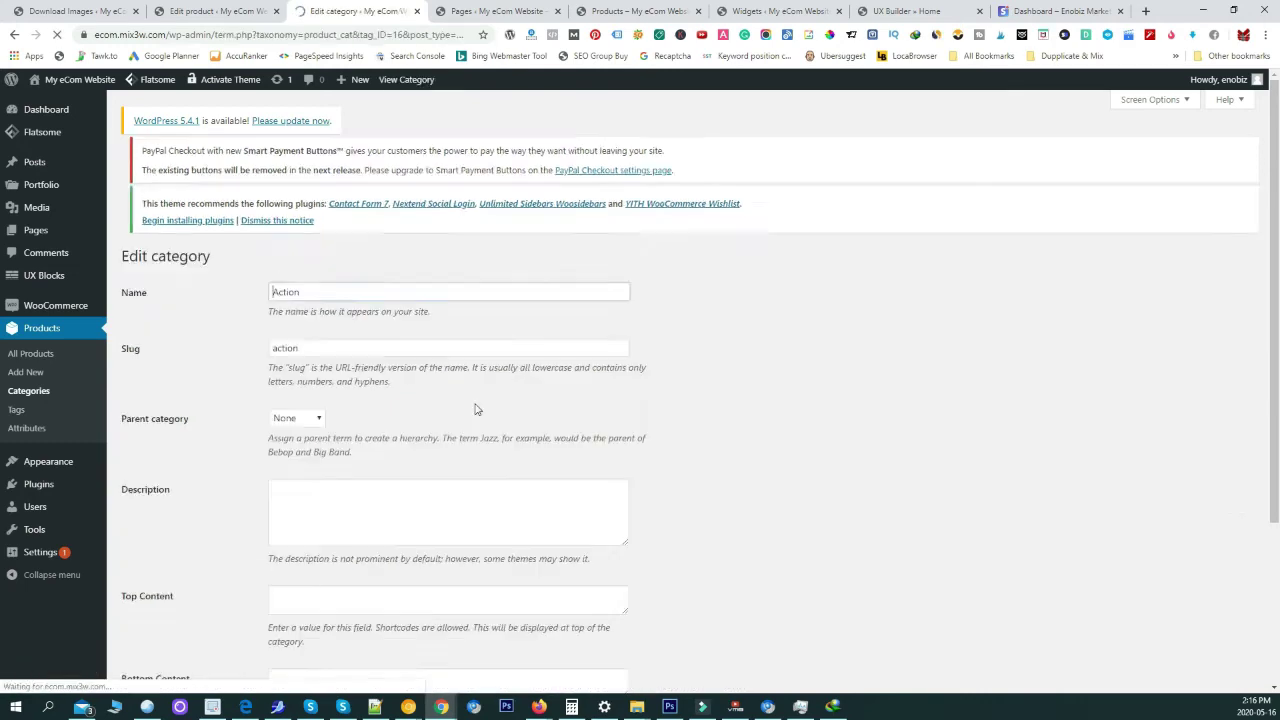
pyautogui.scroll(-3, 363, 527)
pyautogui.click(340, 578)
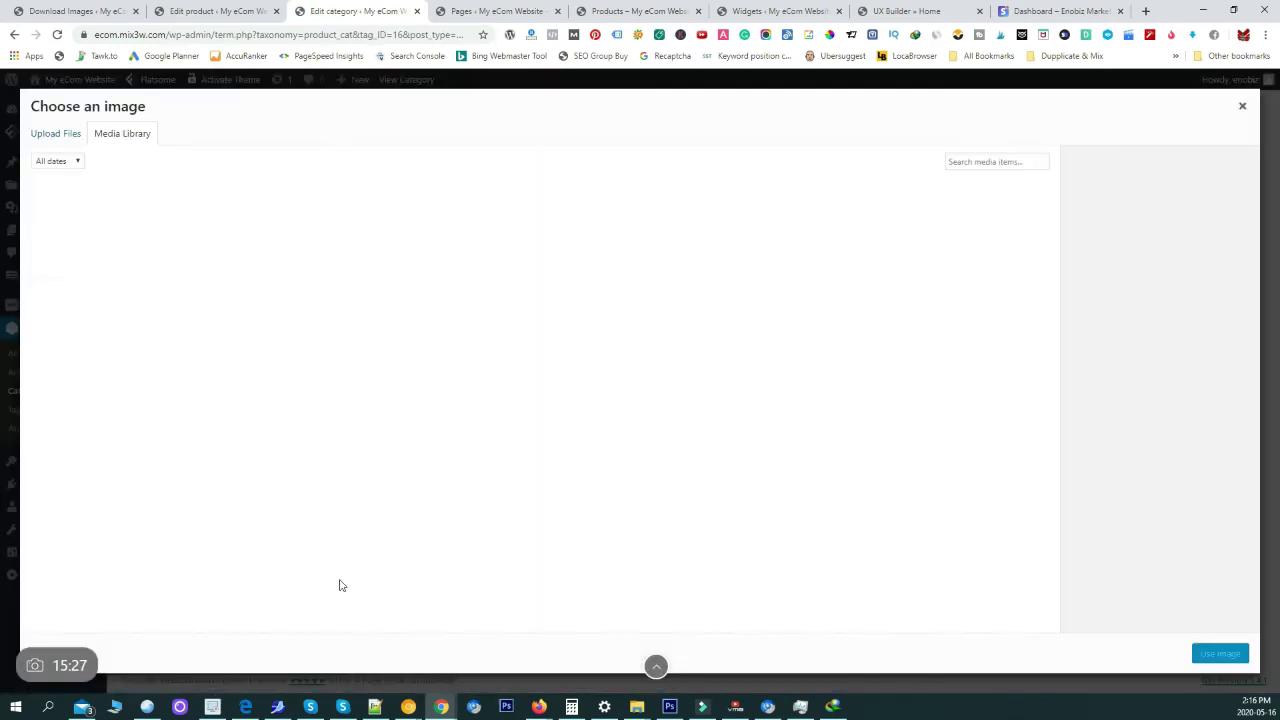
pyautogui.click(411, 254)
pyautogui.click(513, 248)
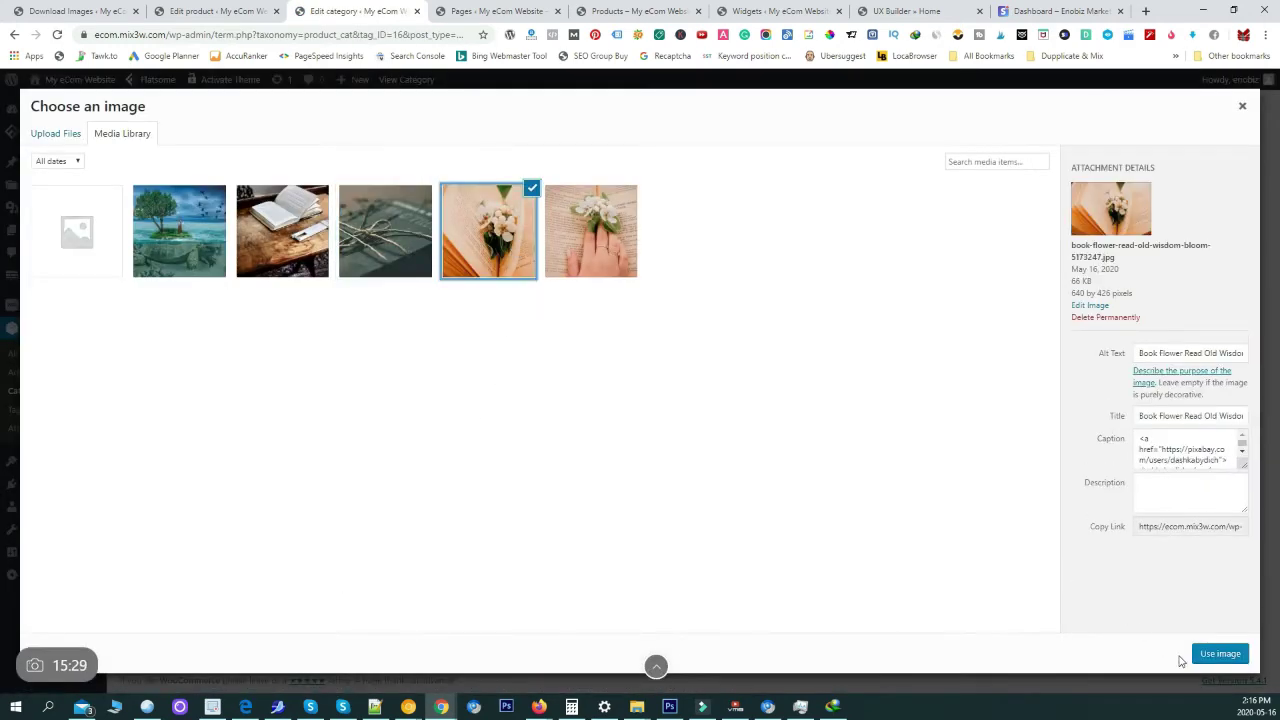
pyautogui.click(1217, 655)
pyautogui.click(145, 641)
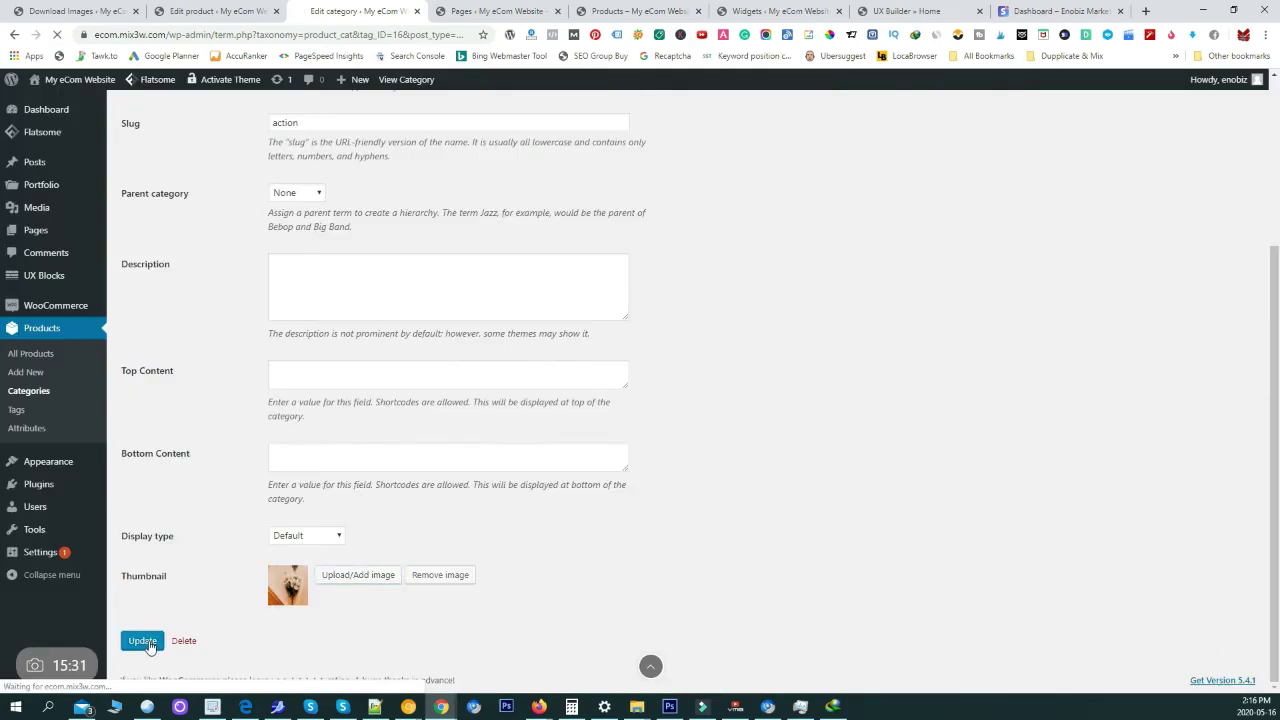
pyautogui.scroll(-5, 565, 601)
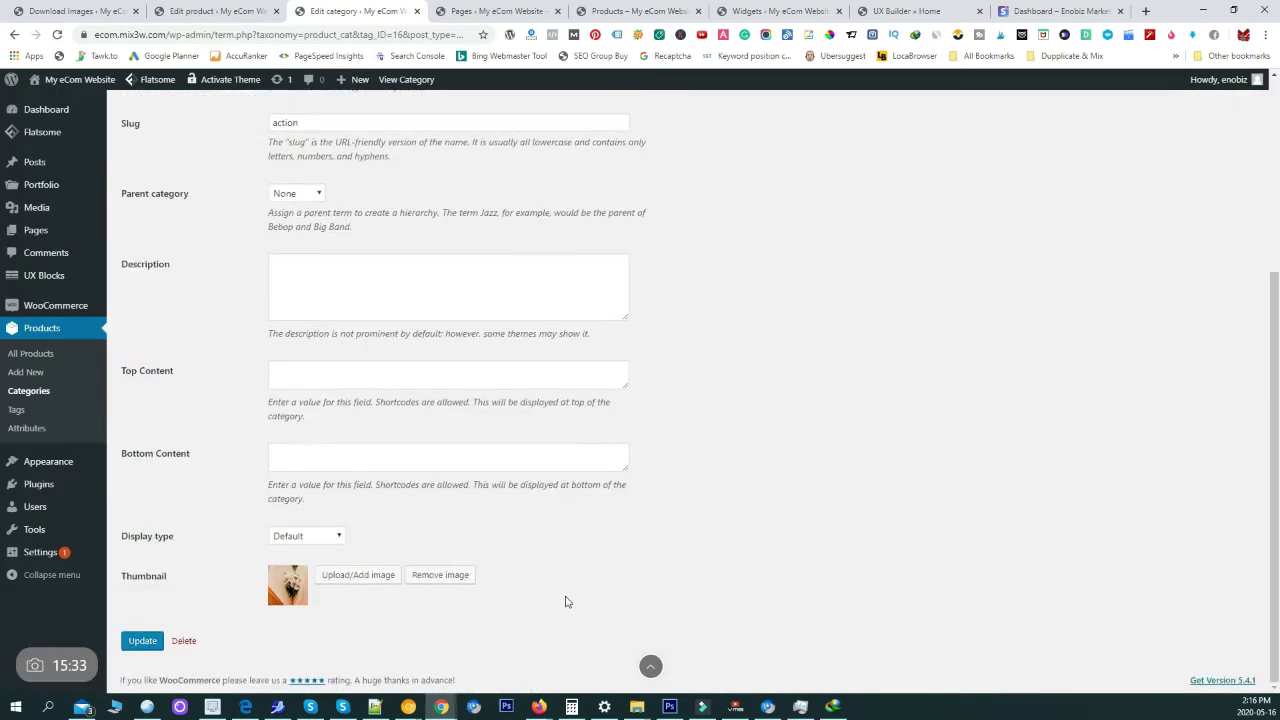
pyautogui.moveTo(657, 676)
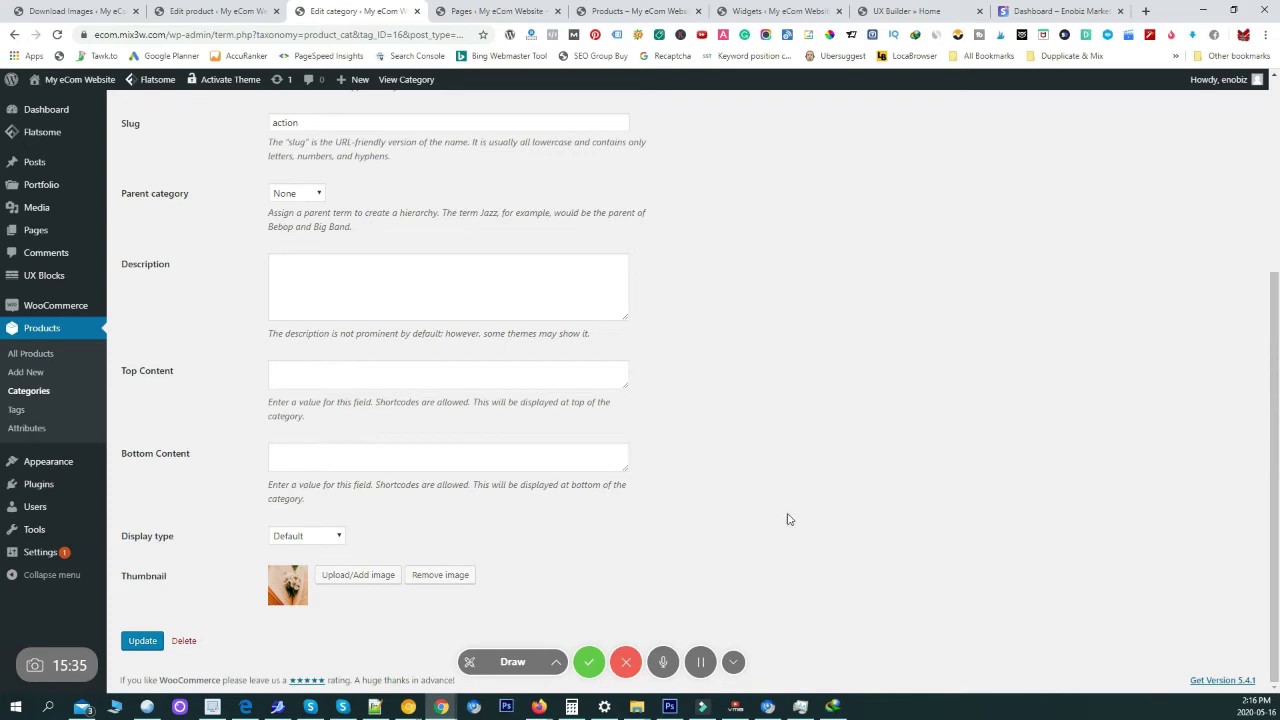
pyautogui.click(732, 662)
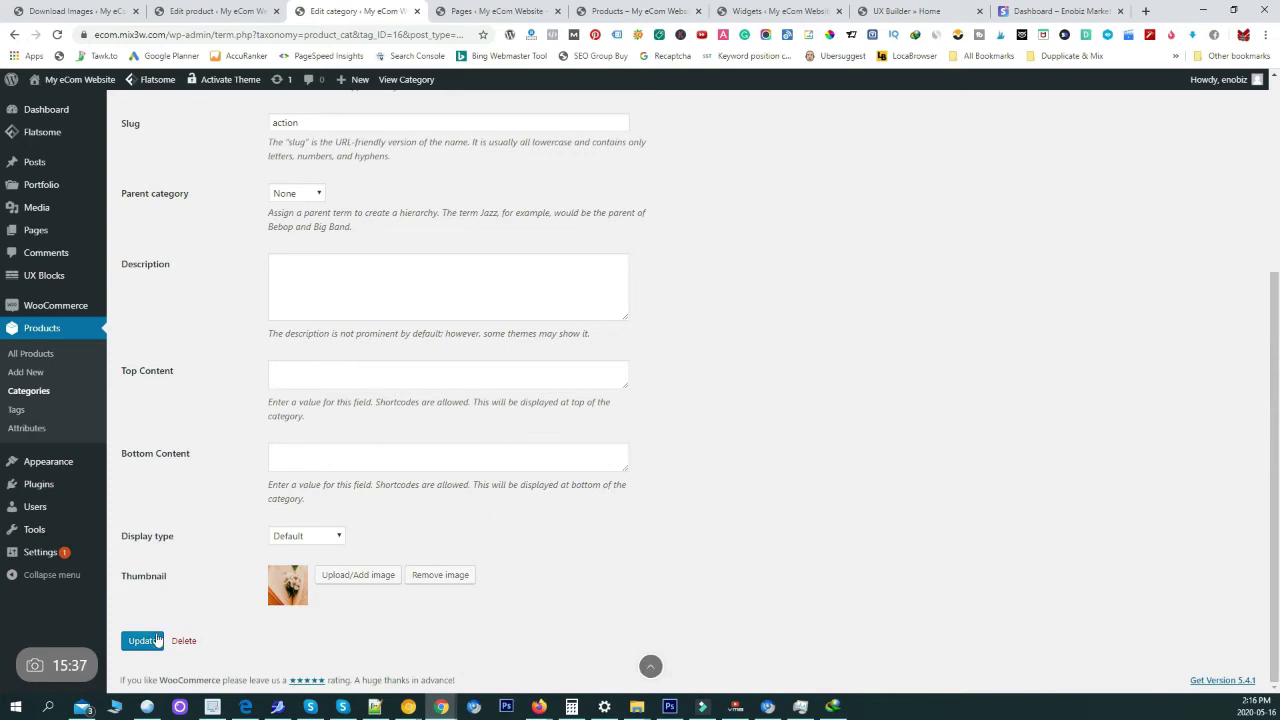
# Set book-flower-read-old-wisdom-bloom-5173246.jpg from the media library as the Fiction category's thumbnail and update the category
pyautogui.click(30, 390)
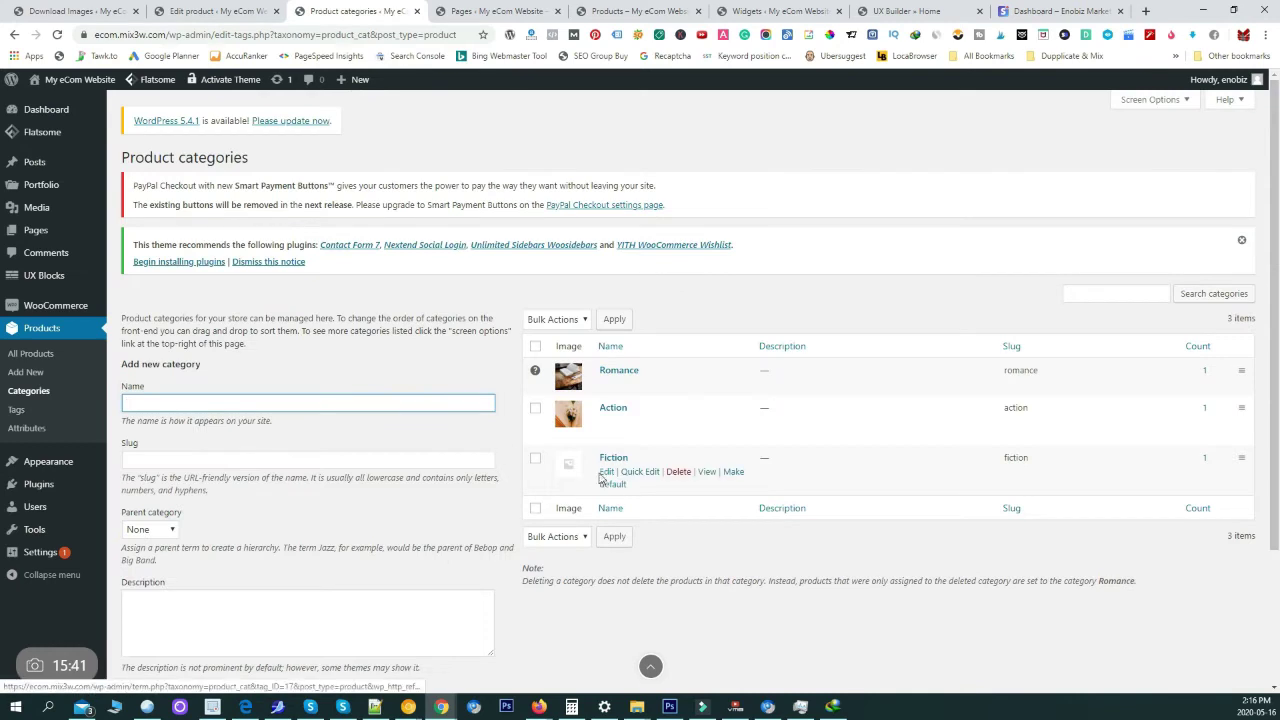
pyautogui.click(605, 472)
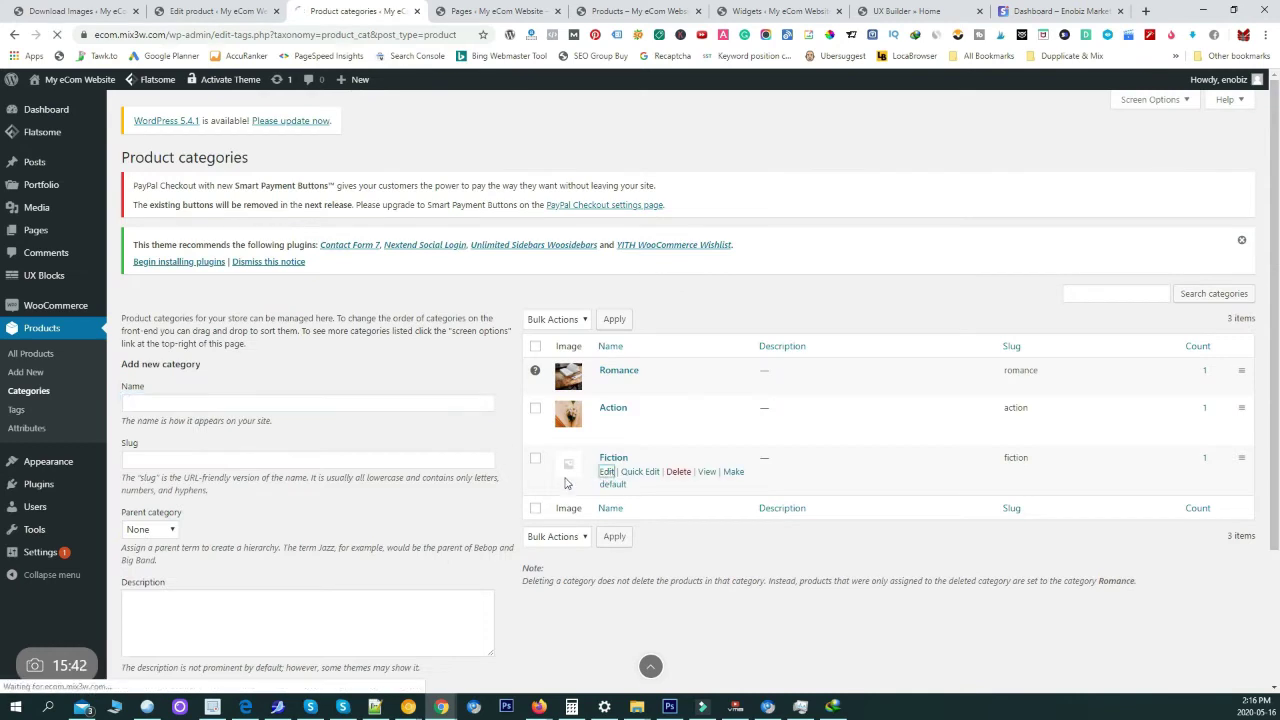
pyautogui.scroll(-3, 300, 493)
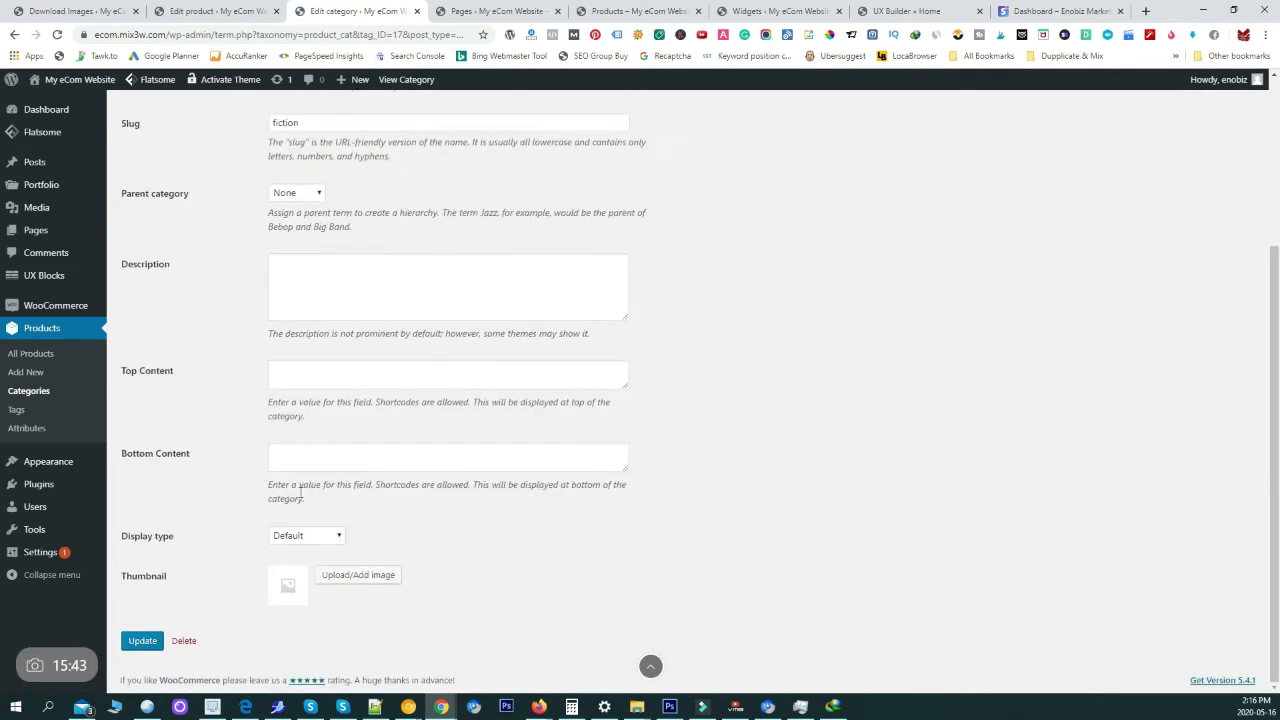
pyautogui.click(335, 575)
pyautogui.click(593, 257)
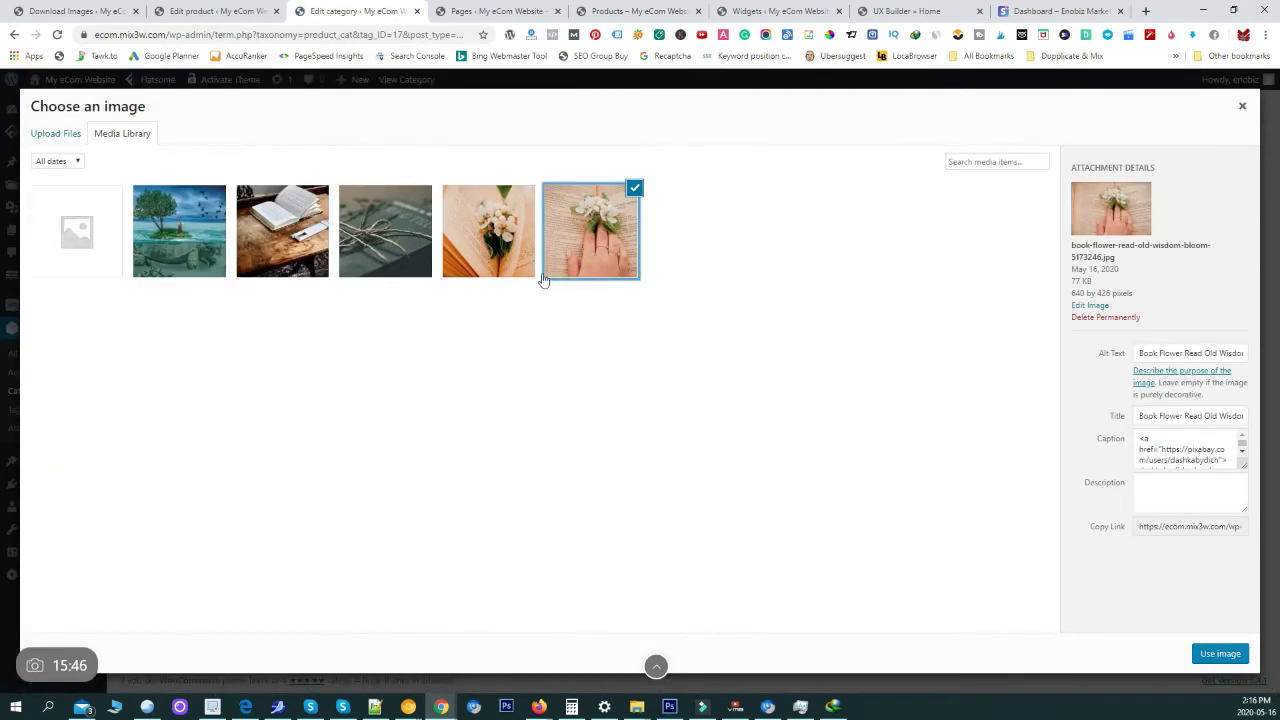
pyautogui.click(1218, 652)
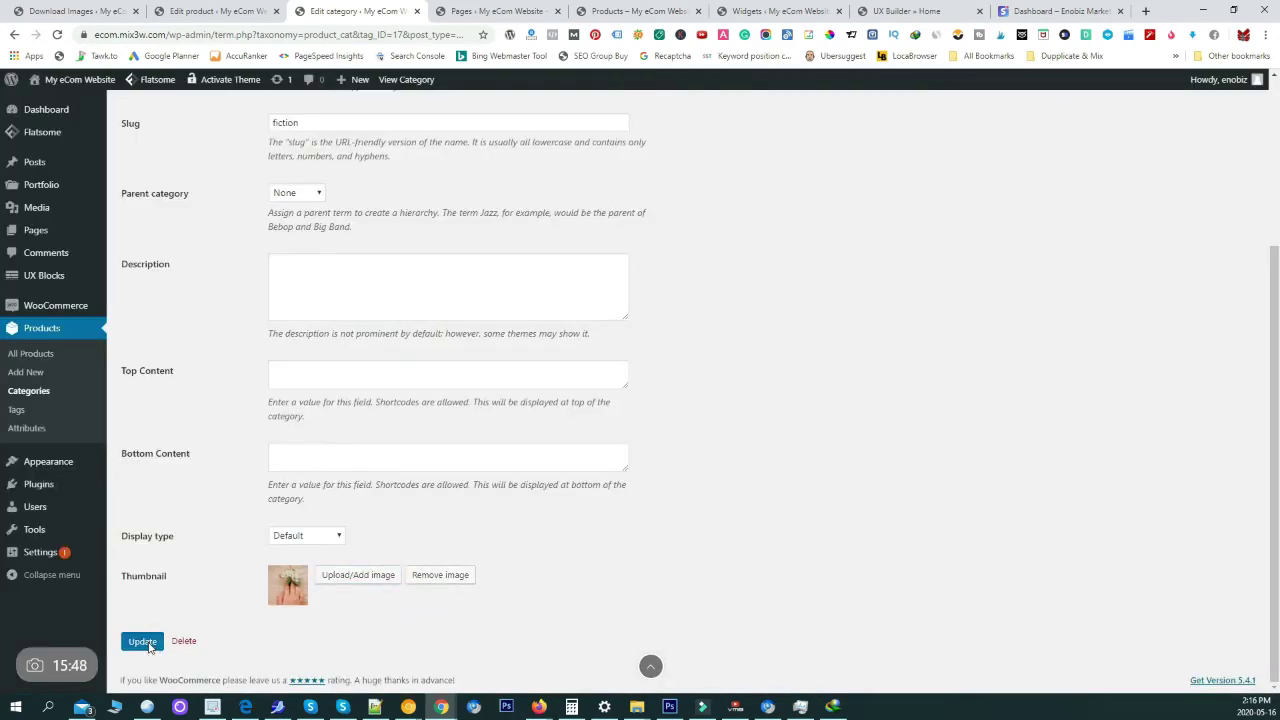
pyautogui.click(136, 640)
pyautogui.scroll(-2, 240, 420)
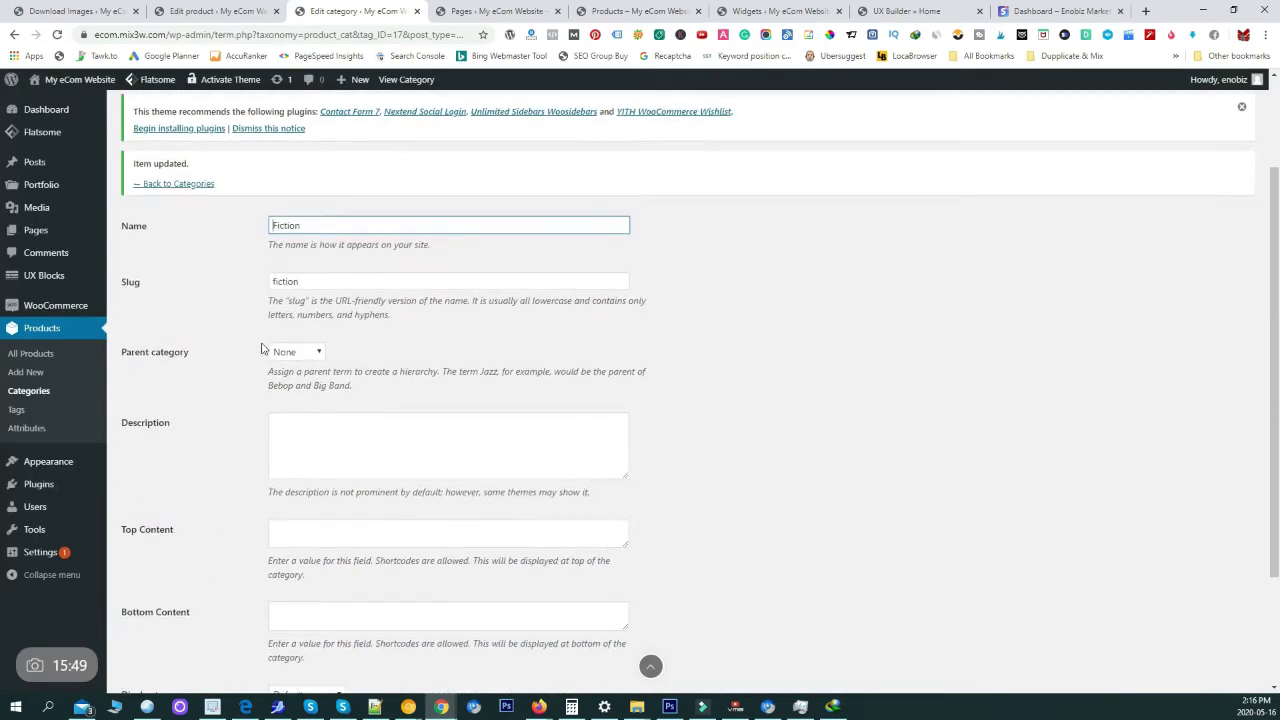
# Reload the Home page in UX Builder and check the Browse Our Categories section and the content below it
pyautogui.click(524, 8)
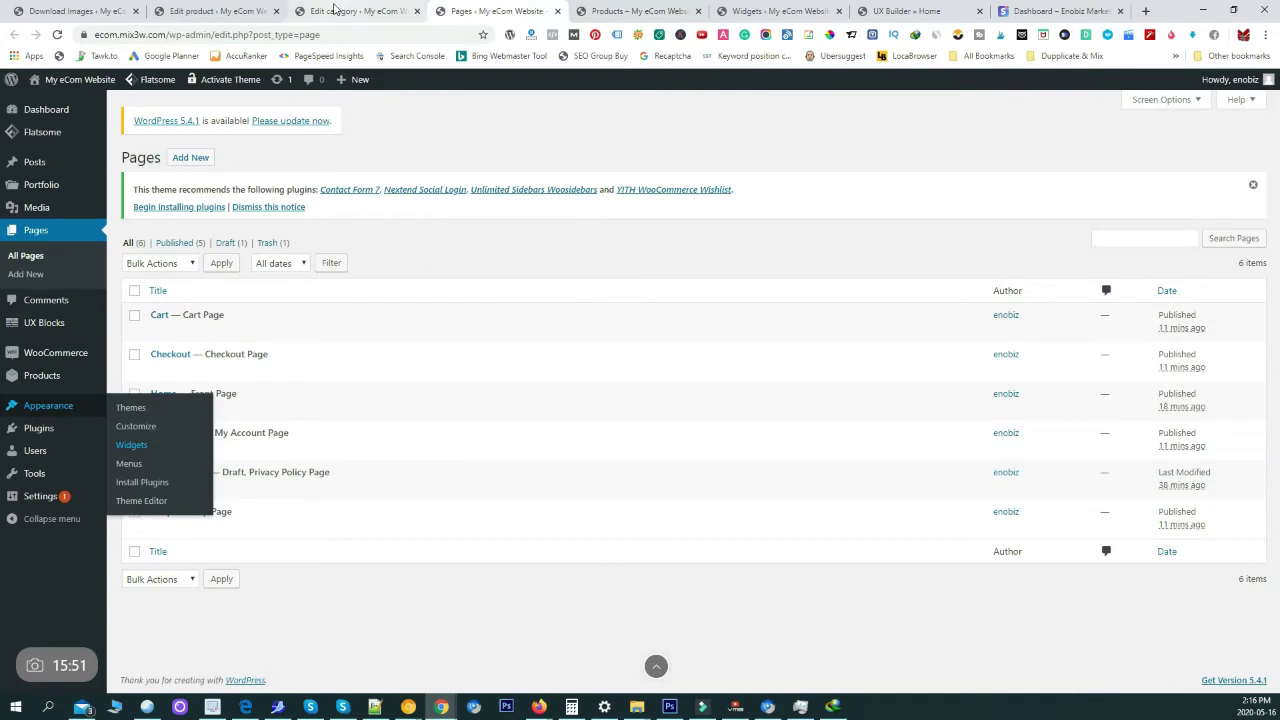
pyautogui.click(921, 9)
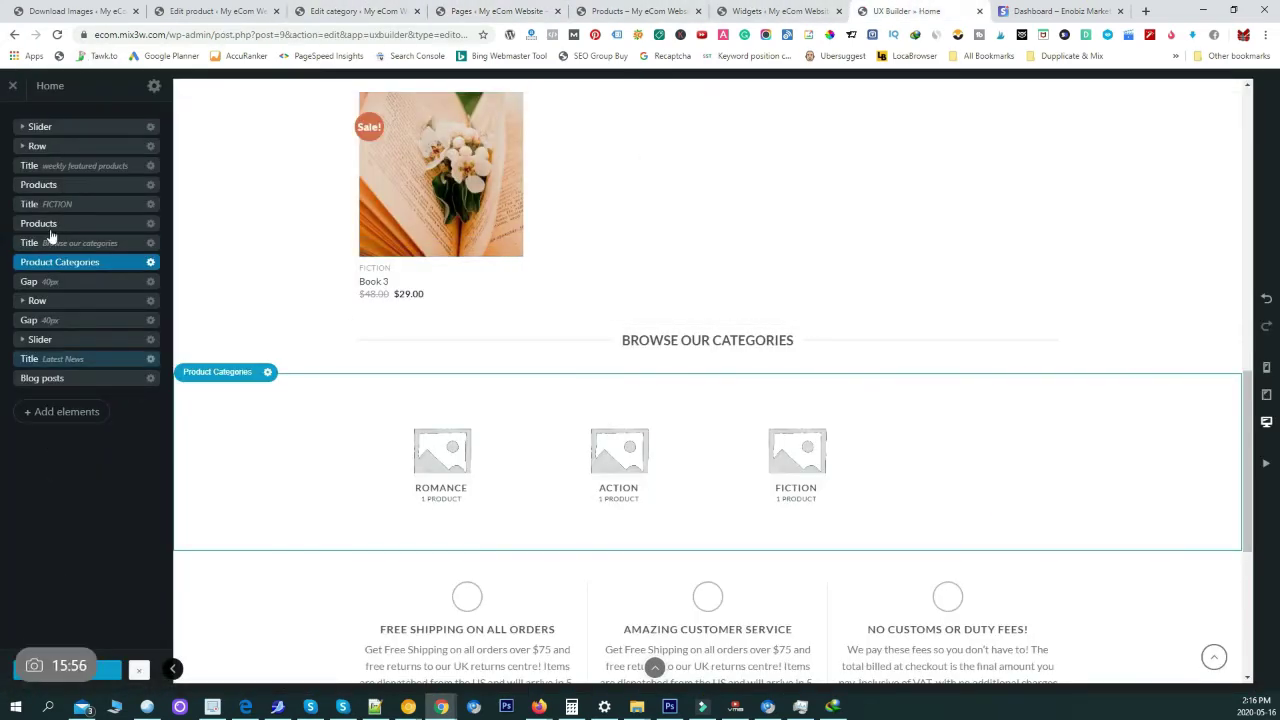
pyautogui.click(57, 34)
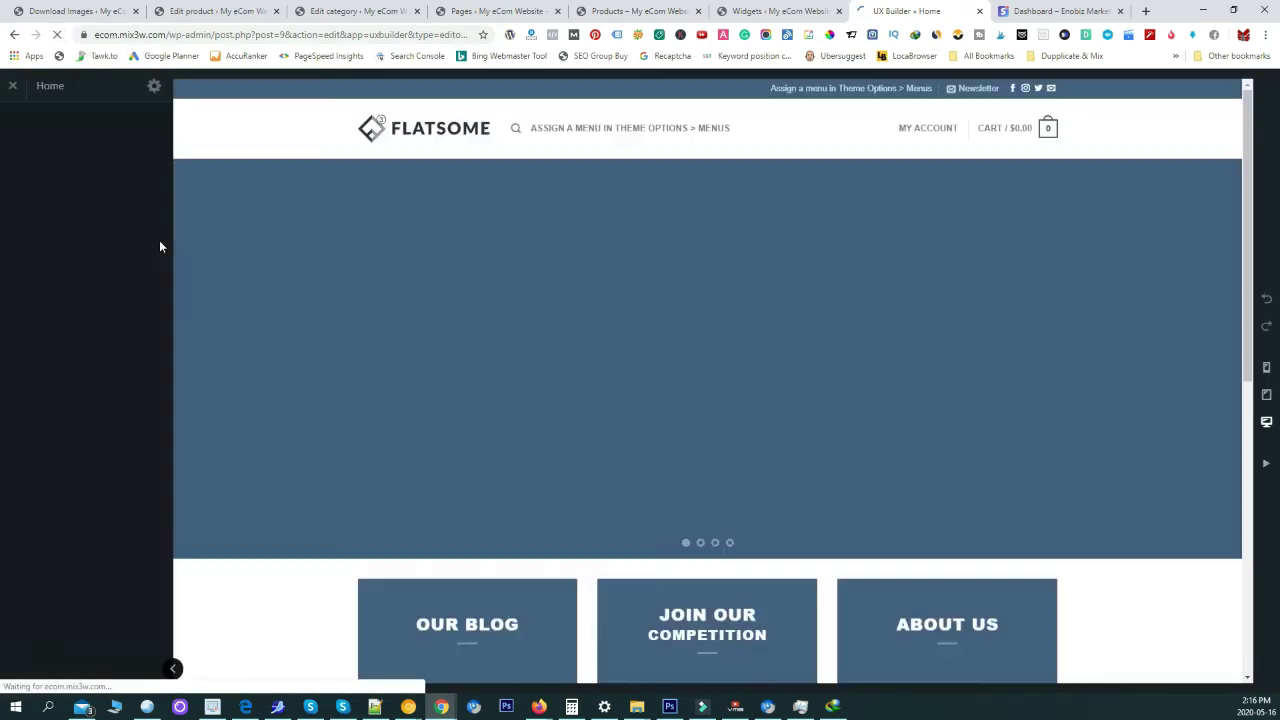
pyautogui.scroll(-12, 257, 364)
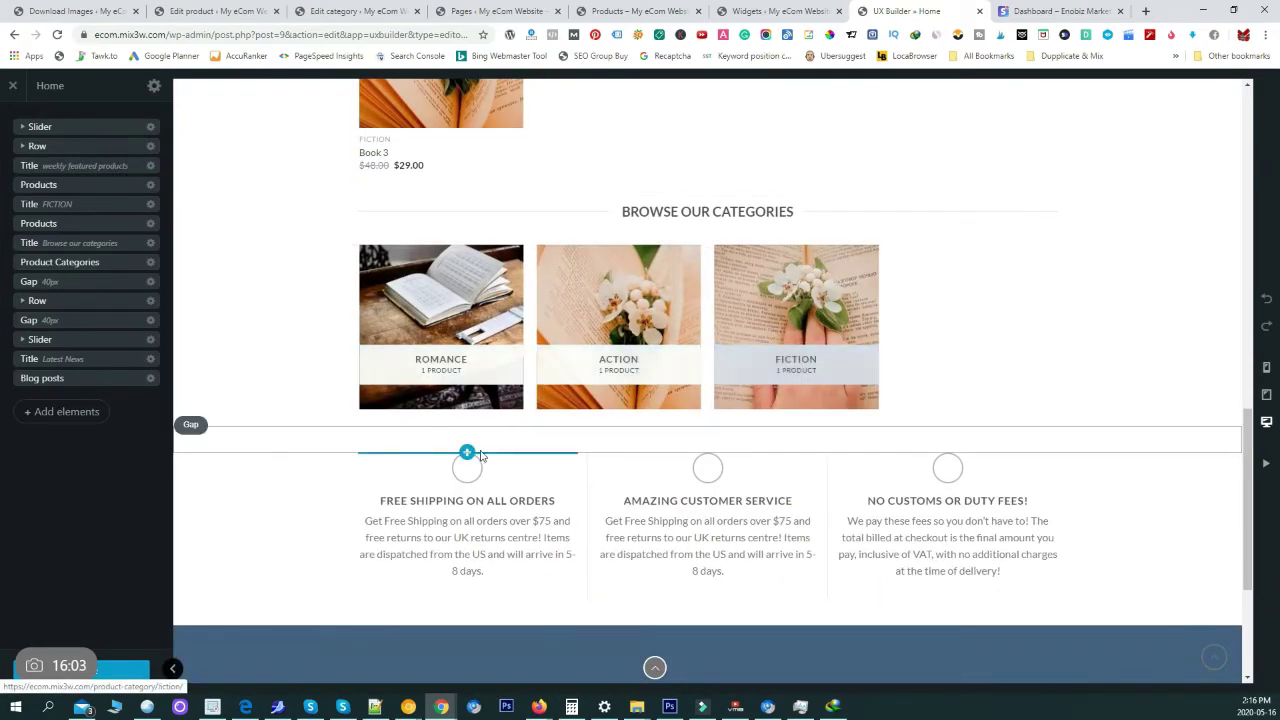
pyautogui.scroll(-2, 447, 342)
pyautogui.scroll(1, 444, 360)
pyautogui.scroll(-2, 442, 364)
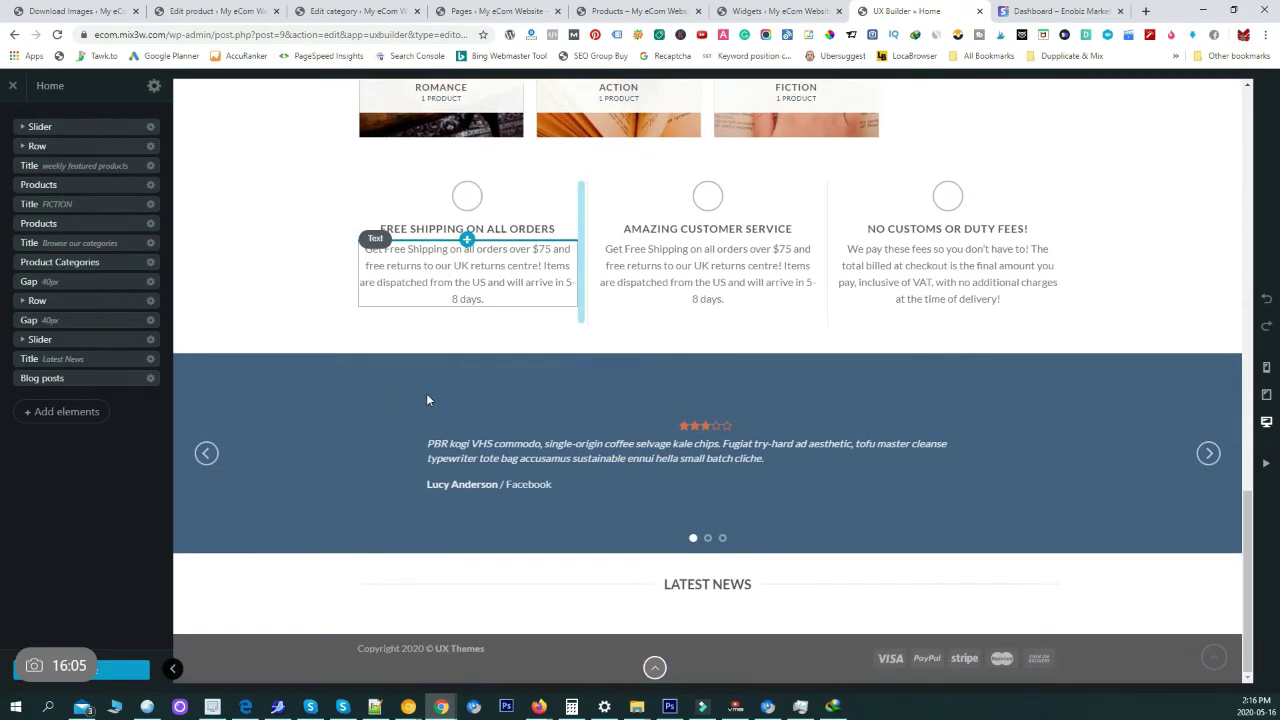
pyautogui.scroll(4, 409, 494)
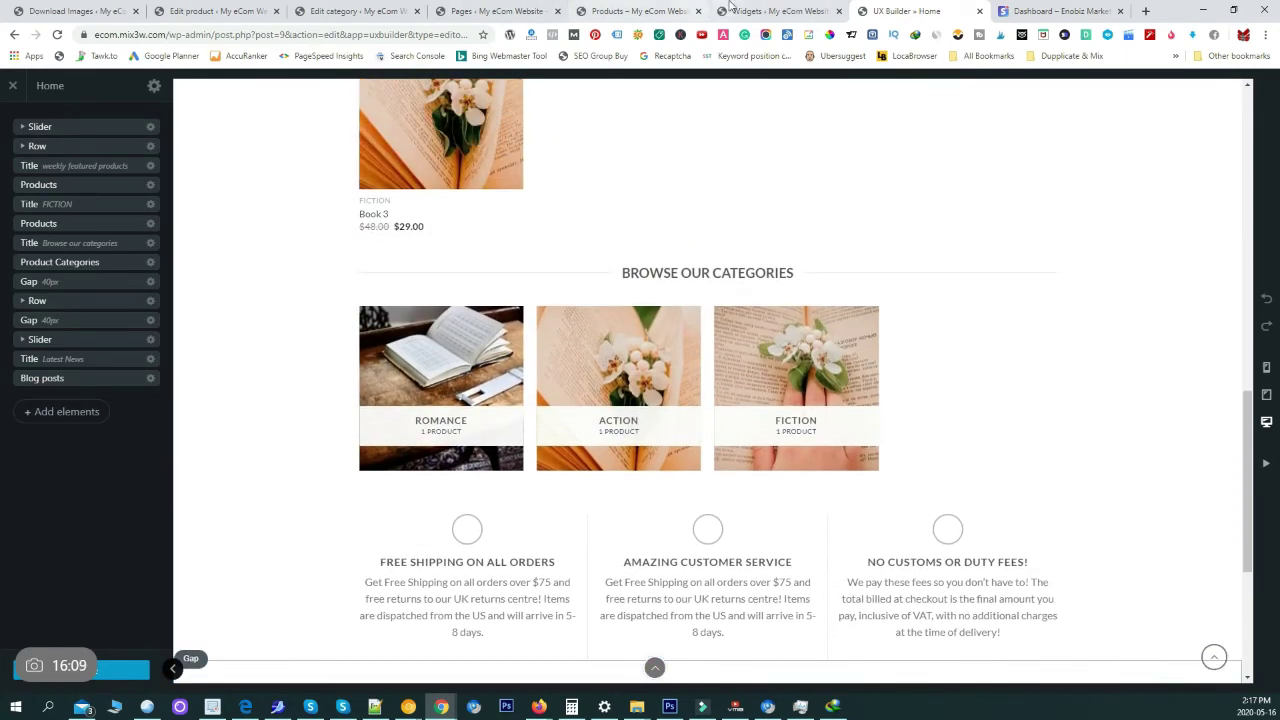
# Add a new page titled Blog in the WordPress admin and publish it
pyautogui.click(730, 6)
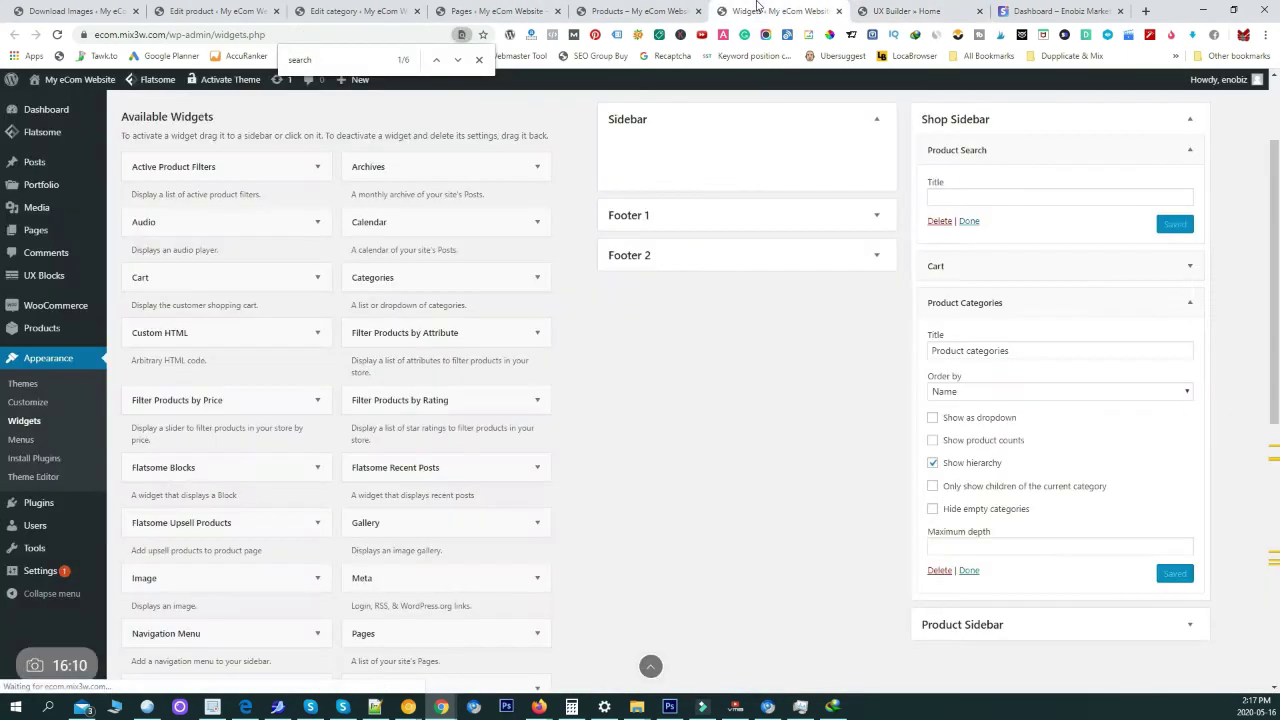
pyautogui.moveTo(60, 303)
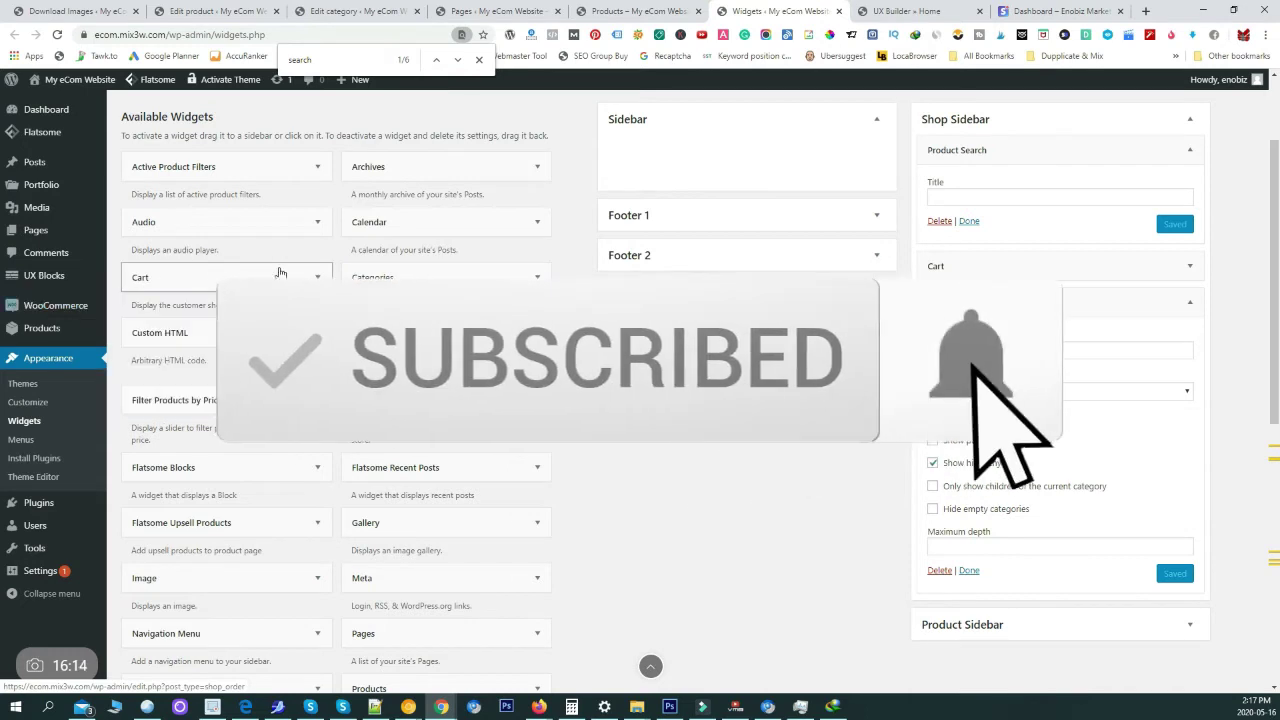
pyautogui.moveTo(33, 227)
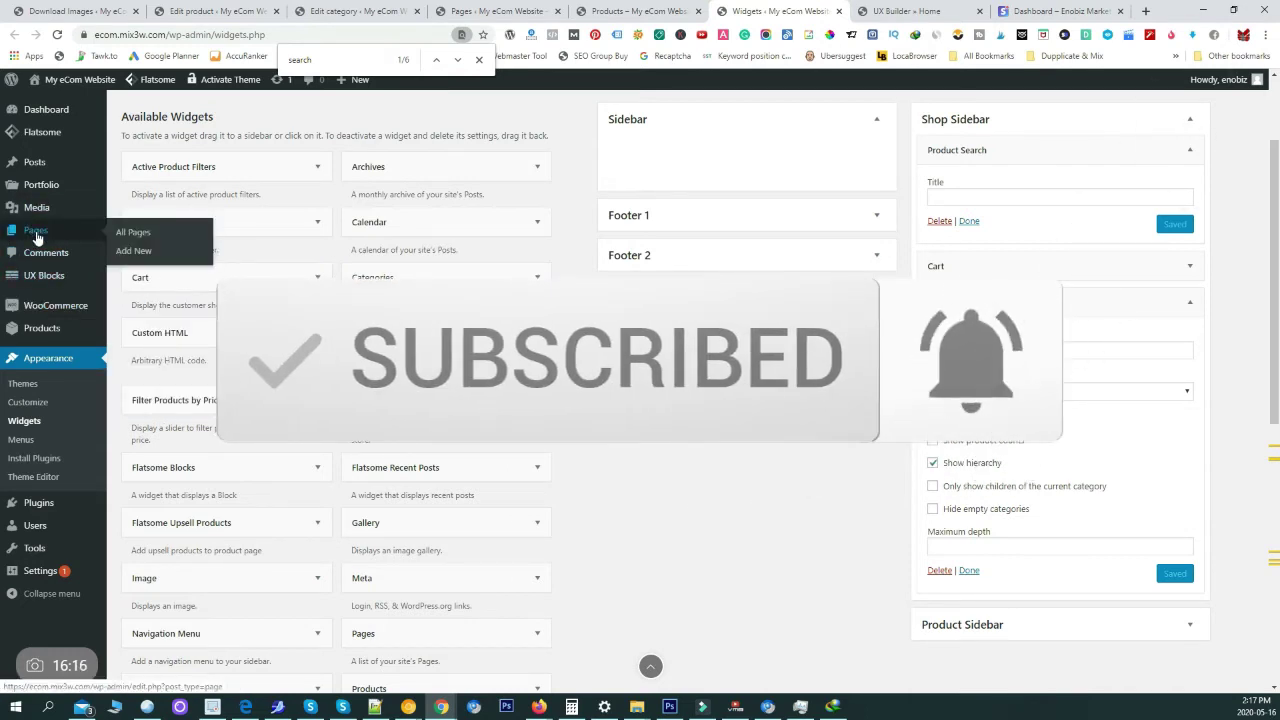
pyautogui.click(36, 235)
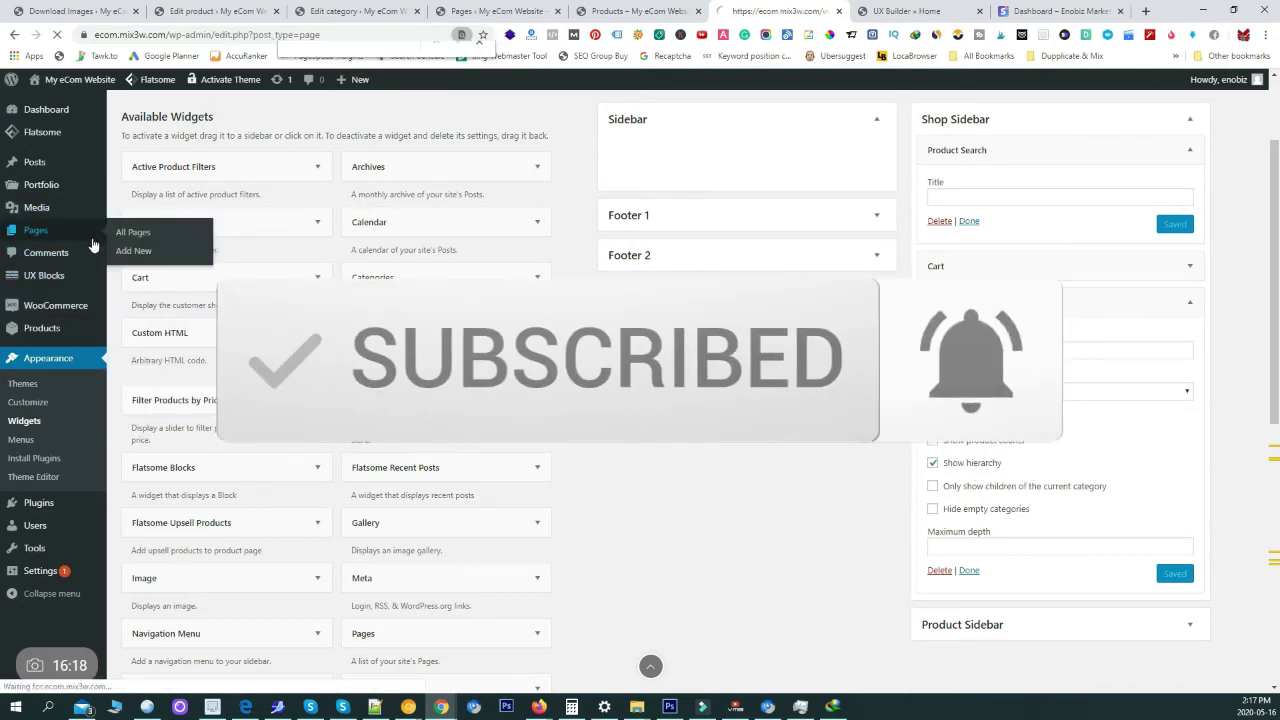
pyautogui.click(33, 276)
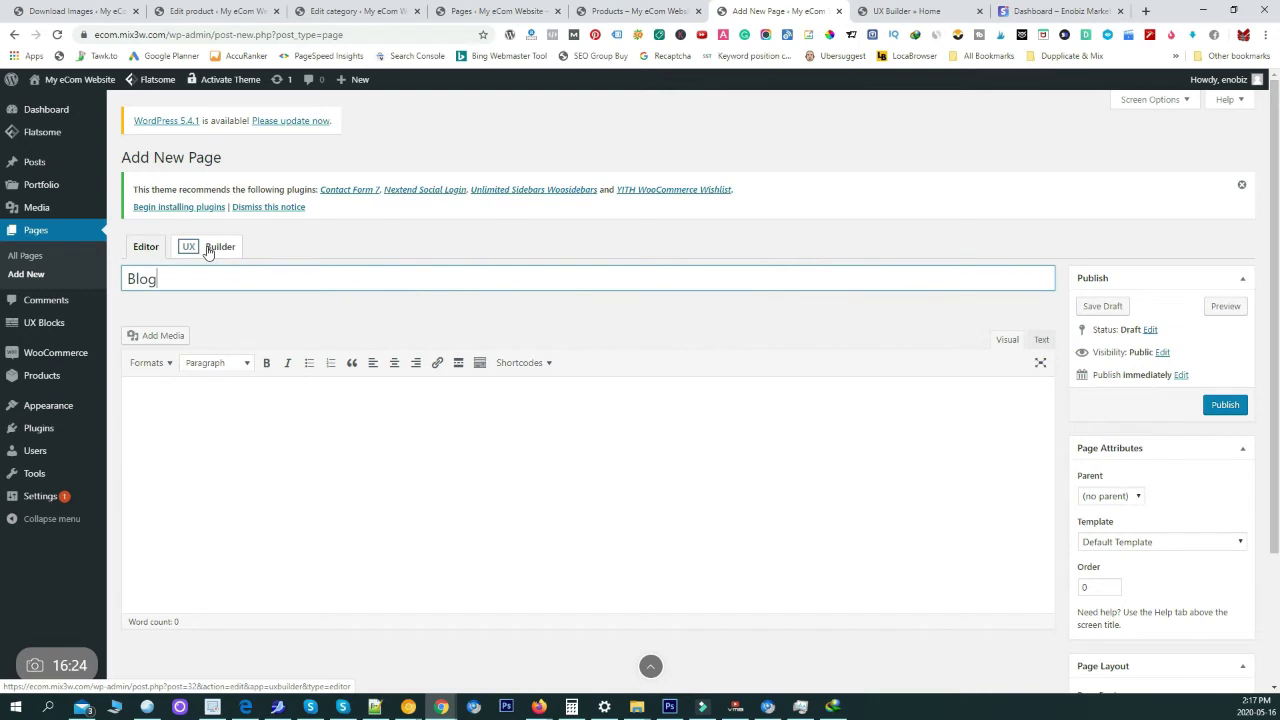
pyautogui.write('Blog')
pyautogui.click(1224, 405)
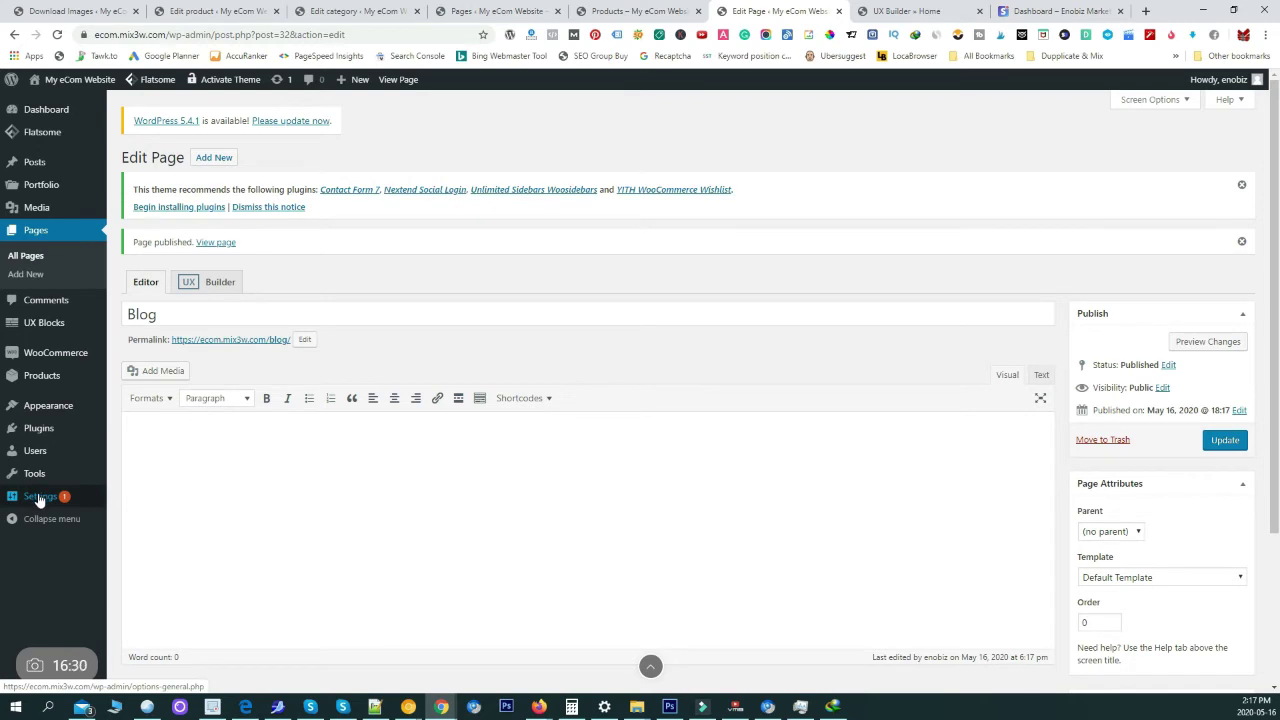
# Assign Blog as the posts page in the site's reading settings and save the changes
pyautogui.moveTo(40, 498)
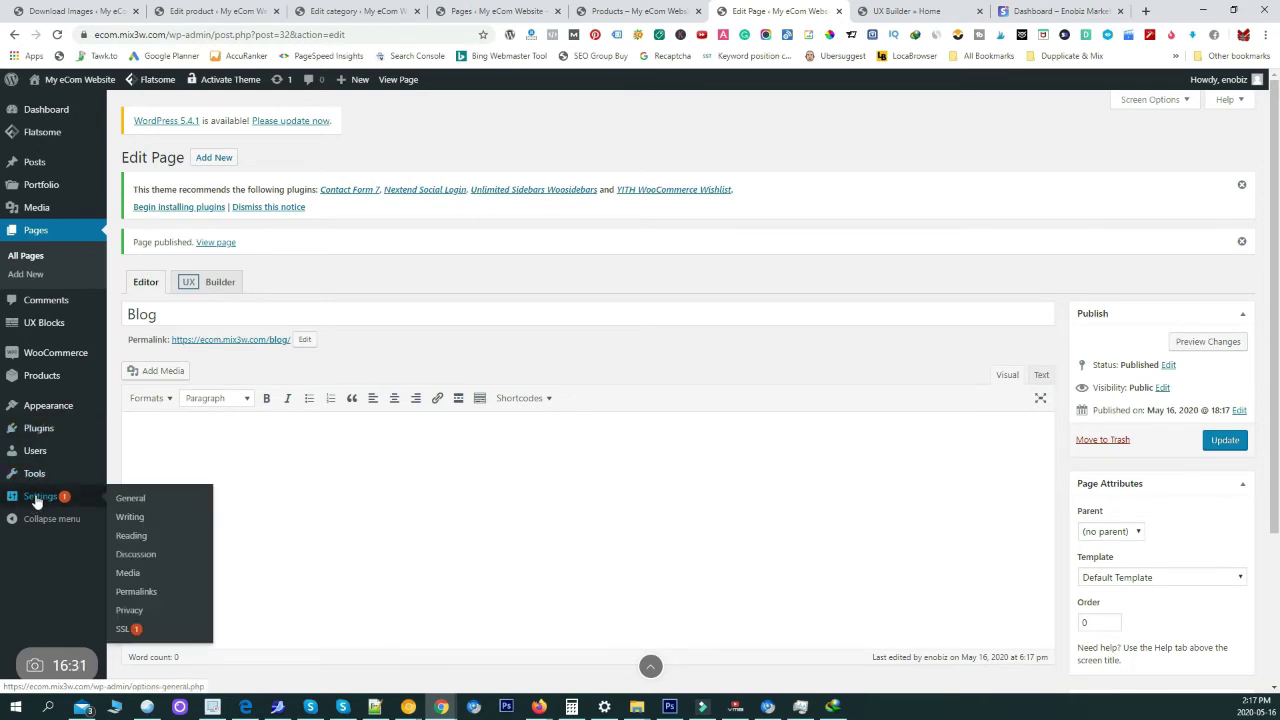
pyautogui.click(130, 537)
pyautogui.click(389, 336)
pyautogui.click(352, 367)
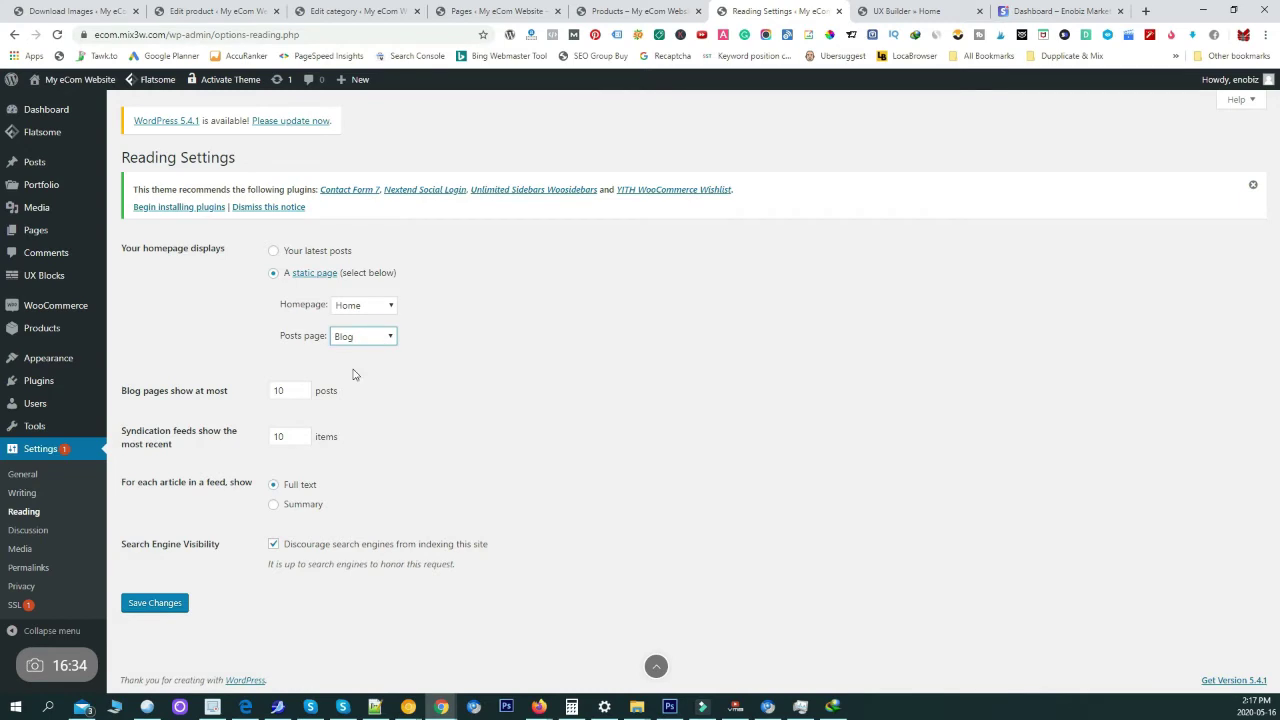
pyautogui.click(163, 606)
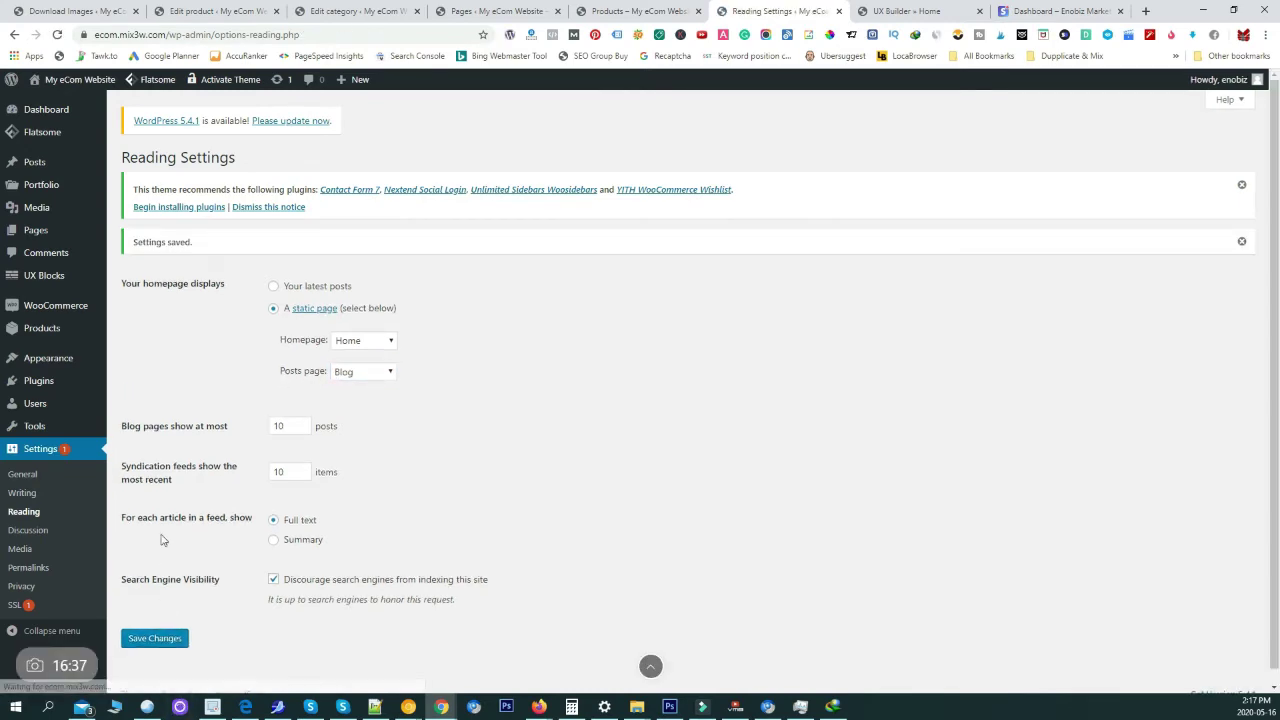
# Create a new post titled Blog post 1 and save it as a draft
pyautogui.click(36, 164)
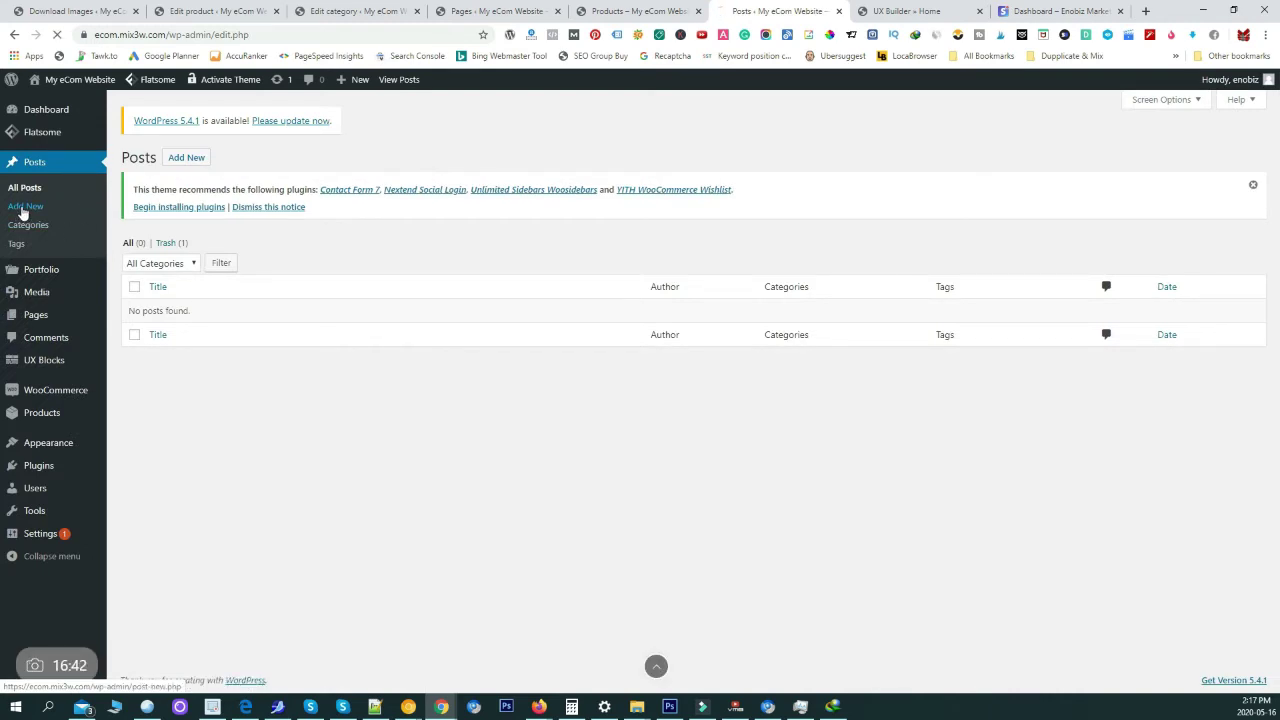
pyautogui.click(22, 210)
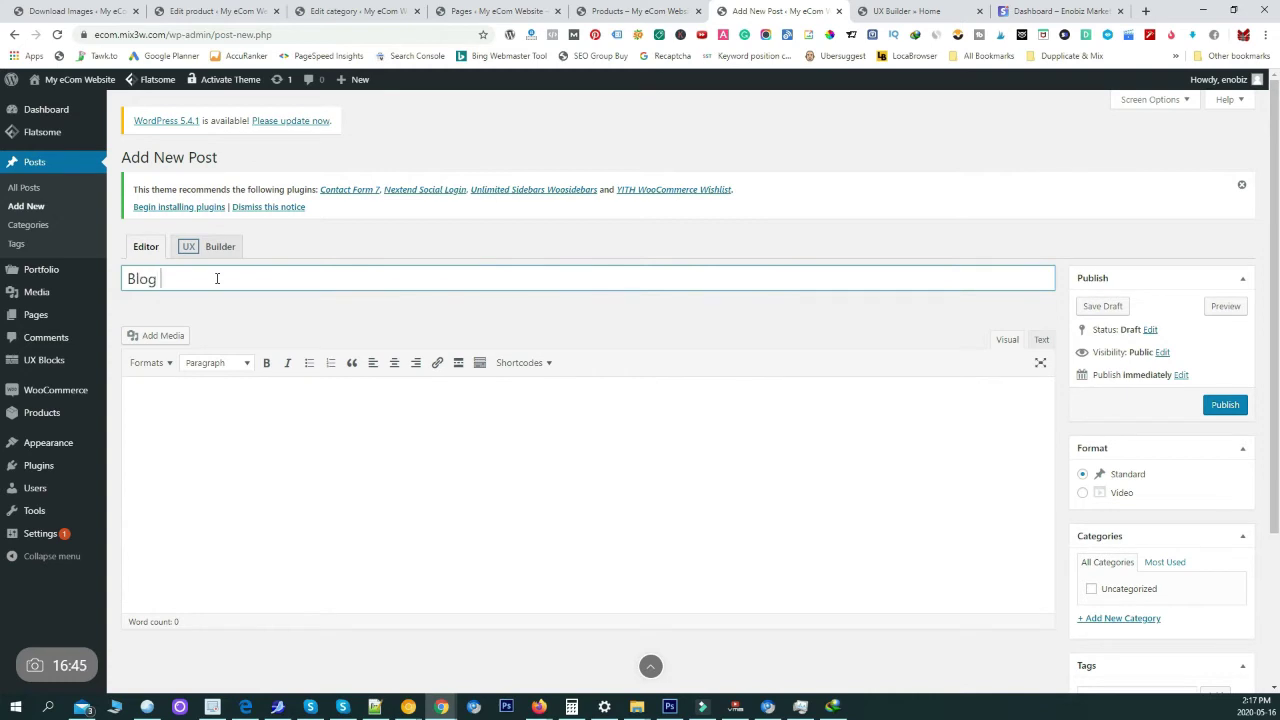
pyautogui.press('Return')
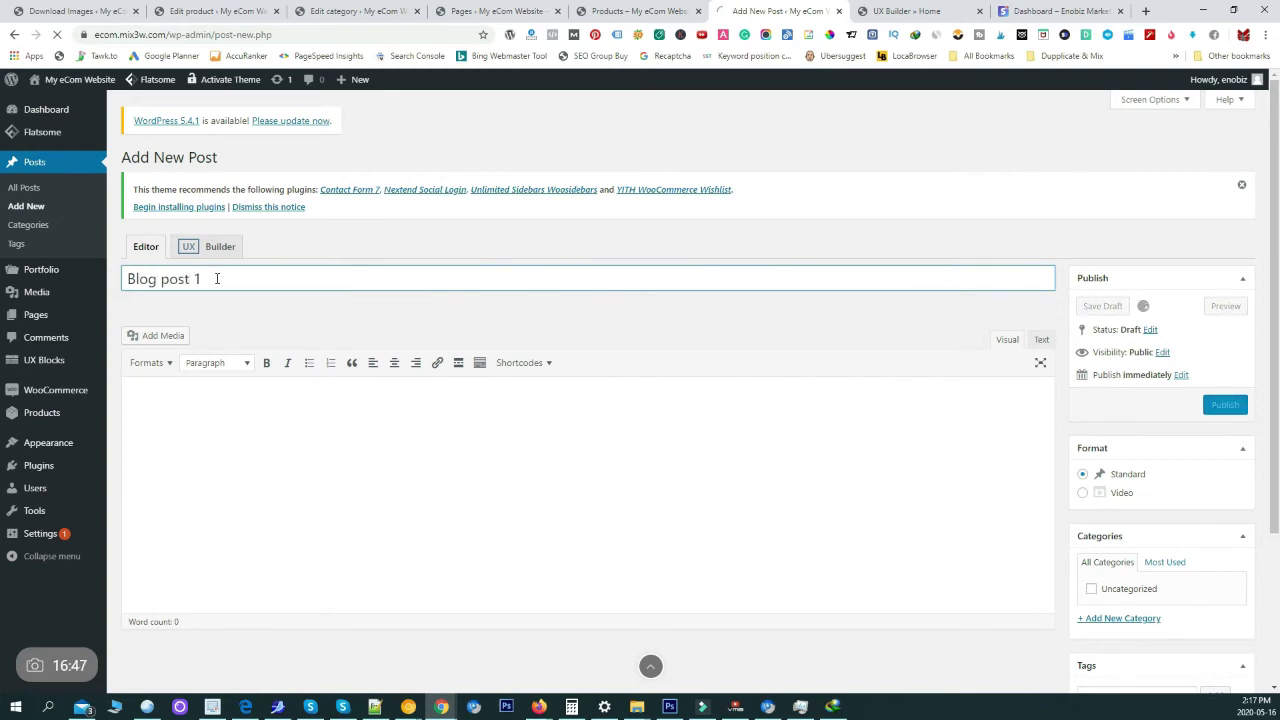
pyautogui.scroll(-1, 1147, 561)
pyautogui.scroll(-1, 1147, 561)
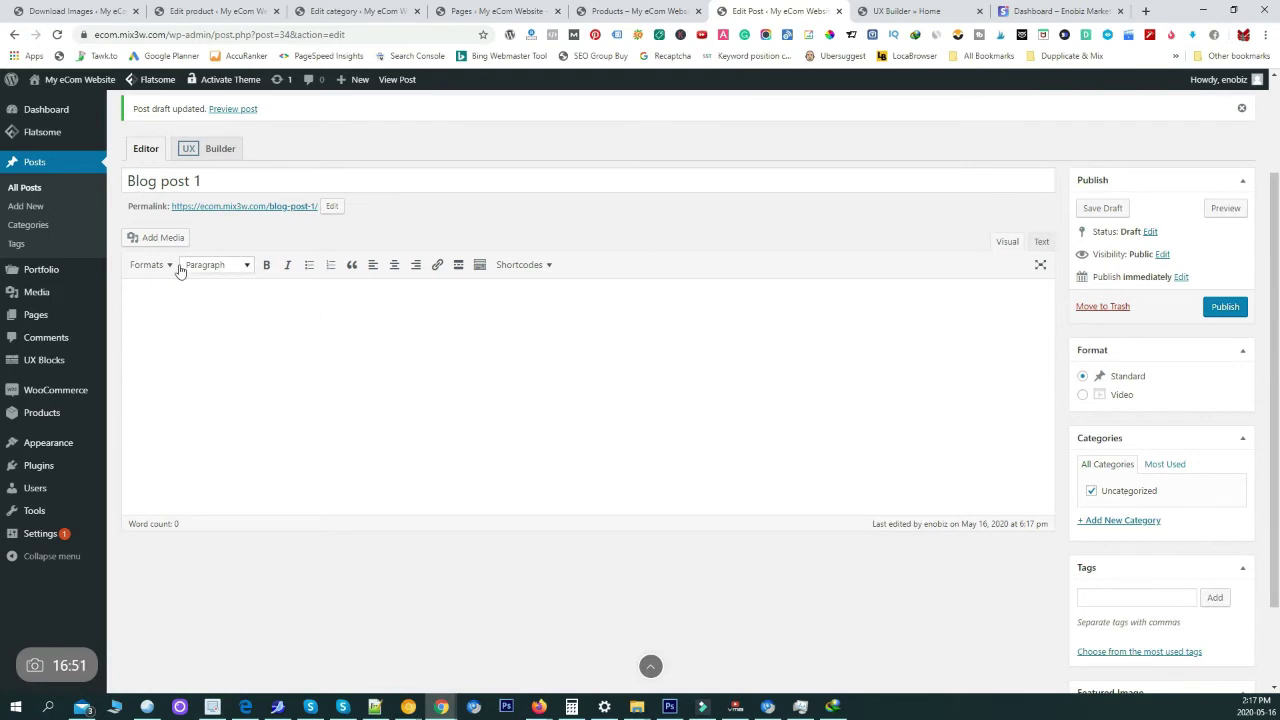
# Rename the Uncategorized post category to Blog cat 1 with the slug blog-cat-1 and update it
pyautogui.click(28, 224)
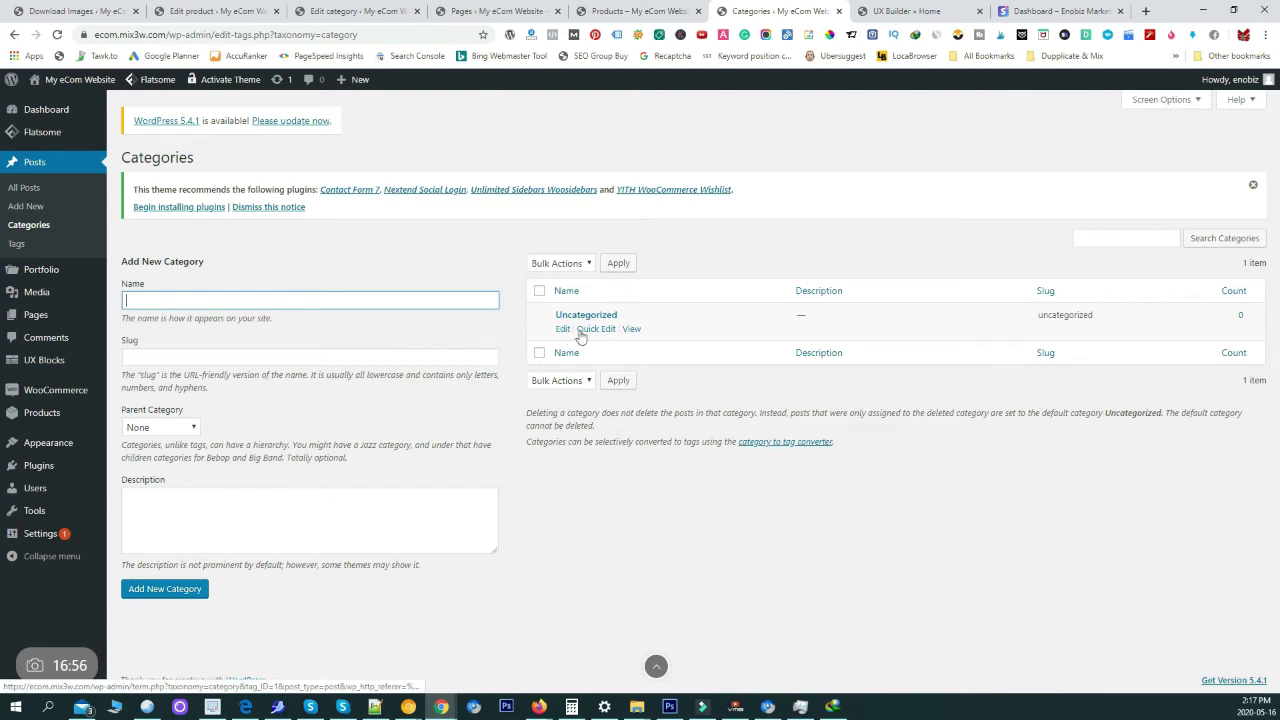
pyautogui.click(594, 329)
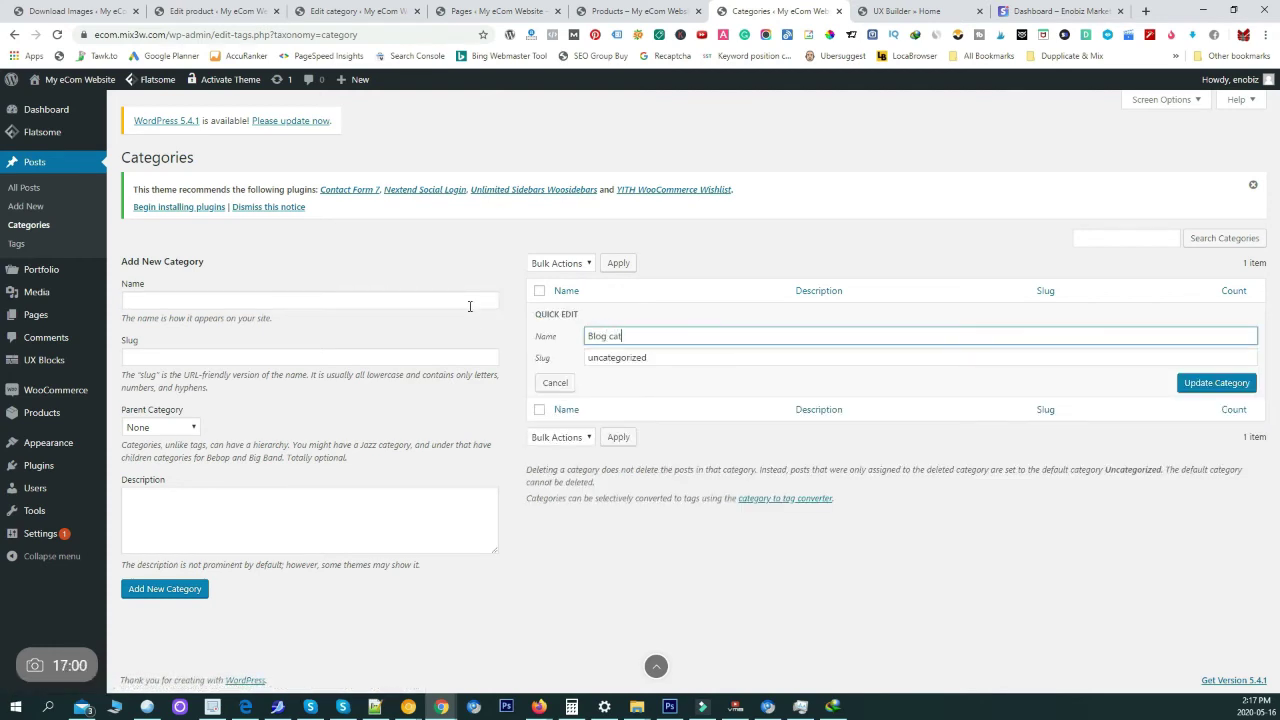
pyautogui.doubleClick(650, 356)
pyautogui.write('Blog cat 1')
pyautogui.click(1217, 383)
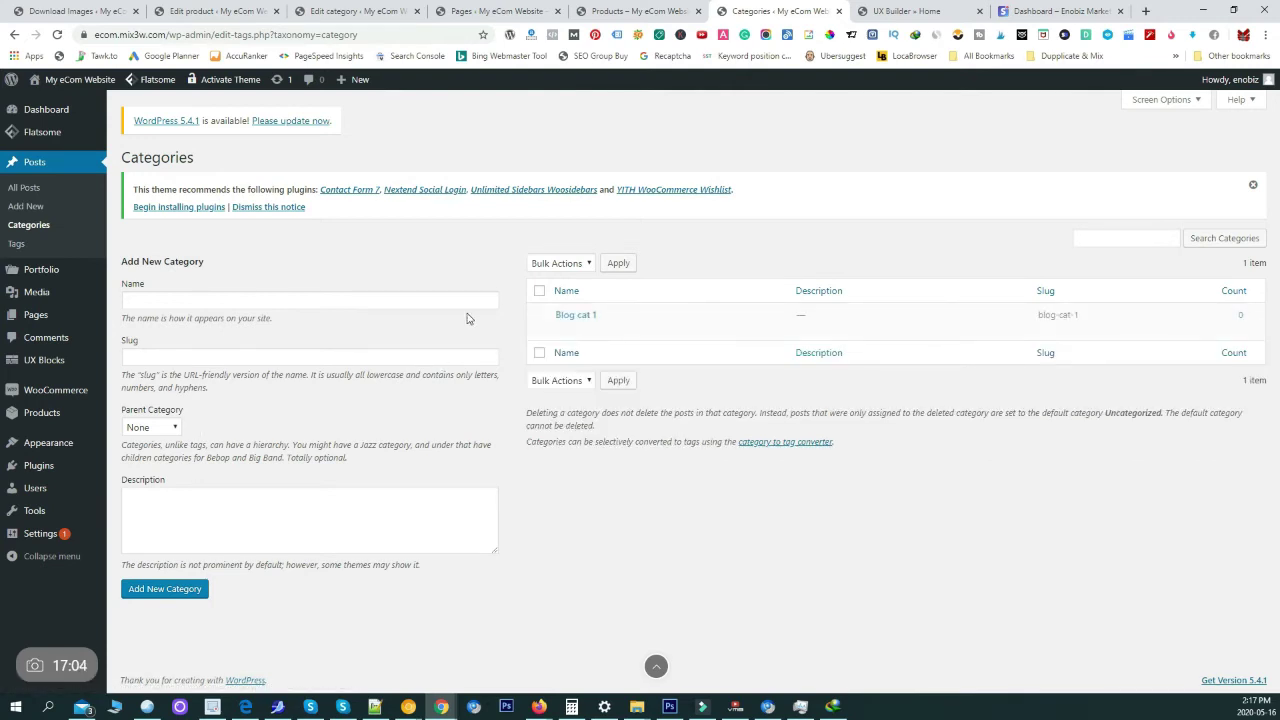
pyautogui.click(625, 12)
pyautogui.click(797, 10)
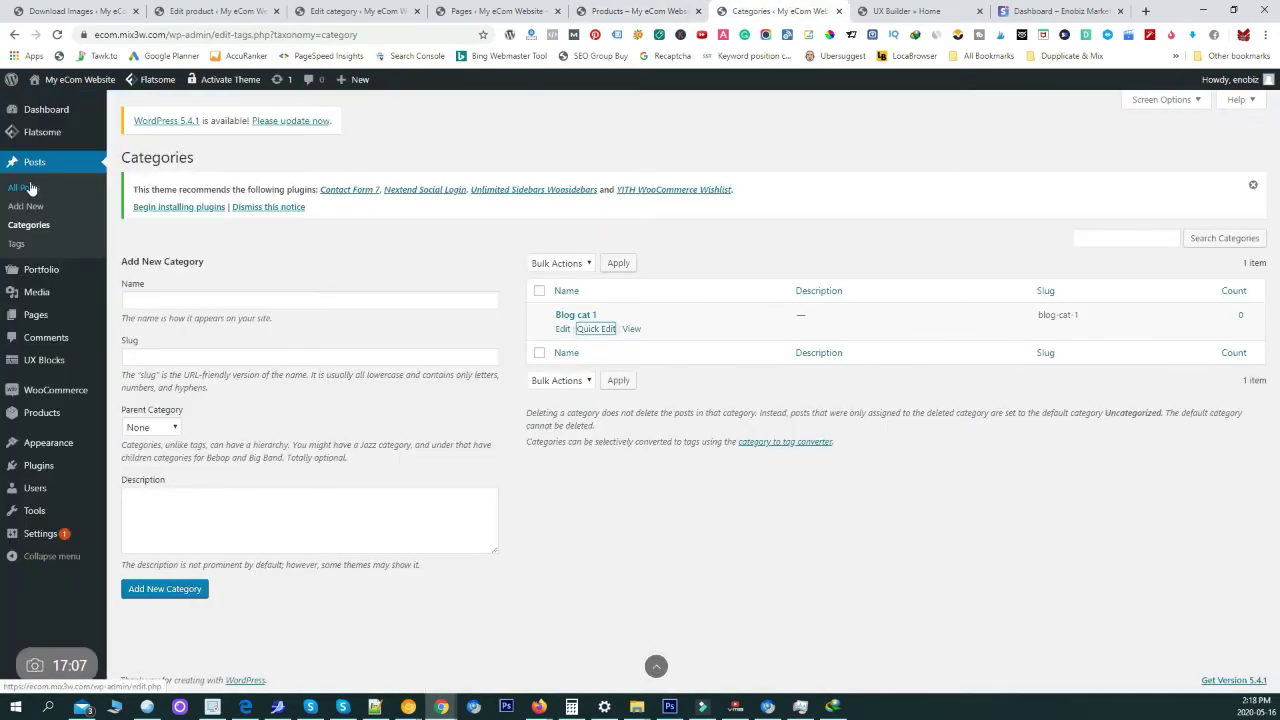
# Set turtle-tree-nature-trees-landscape-5161296.jpg as the featured image of Blog post 1 and write "Welcome to our store" as its content
pyautogui.click(30, 190)
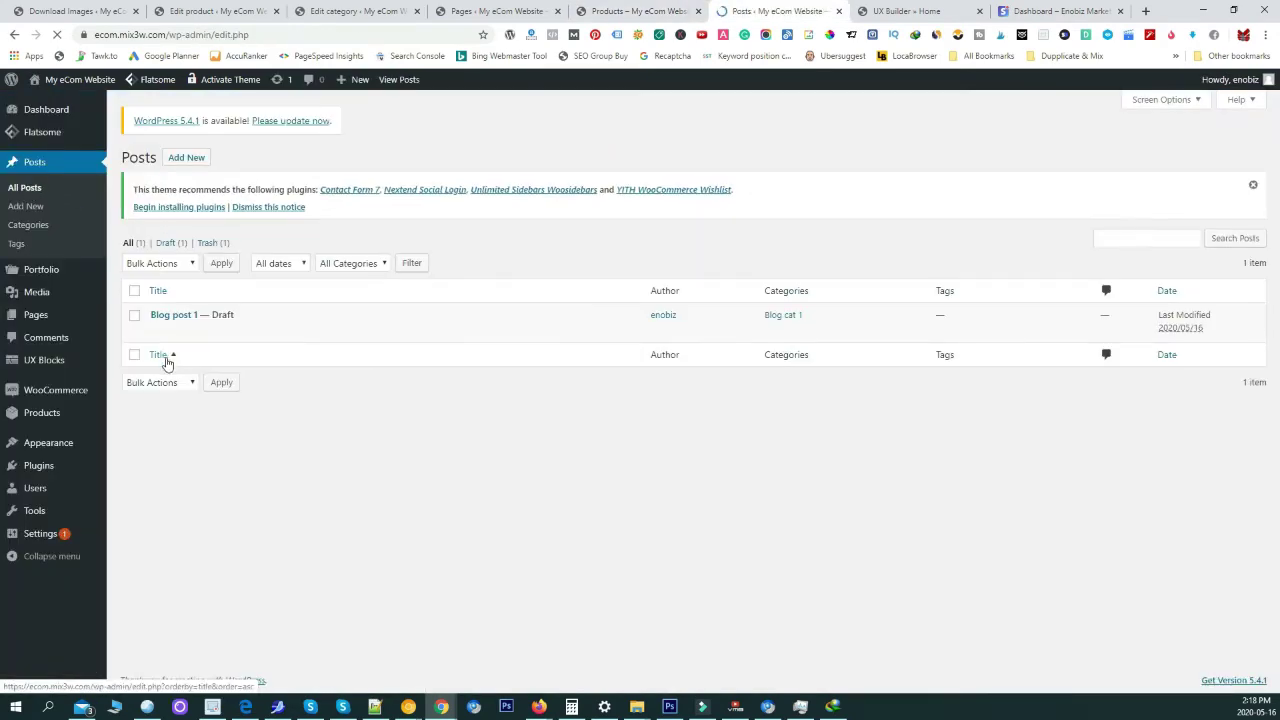
pyautogui.click(158, 331)
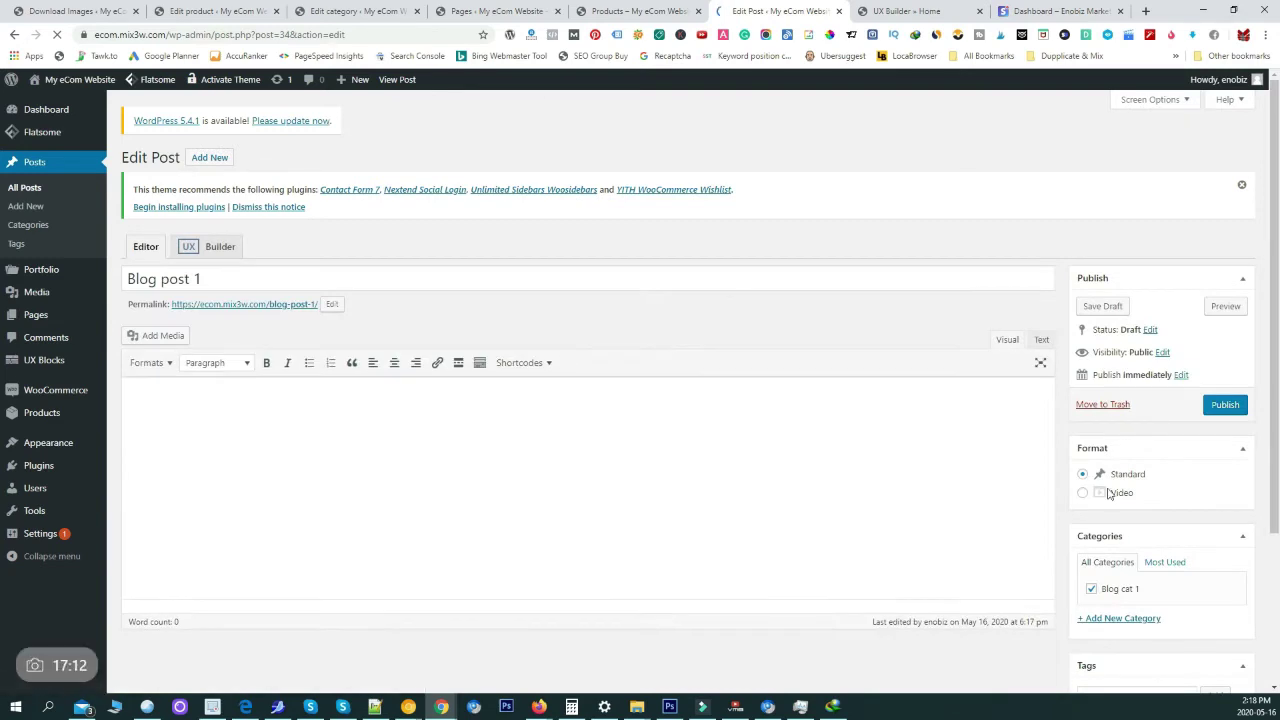
pyautogui.scroll(-2, 1090, 520)
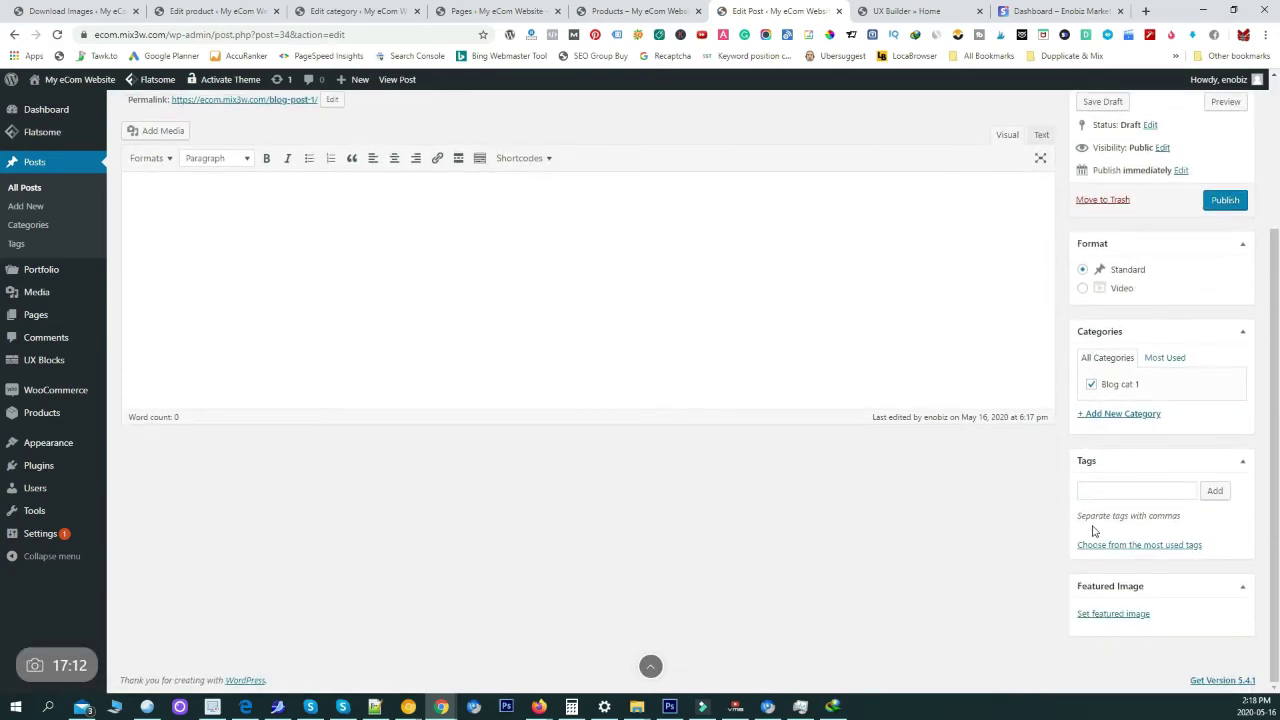
pyautogui.click(1094, 615)
pyautogui.click(210, 253)
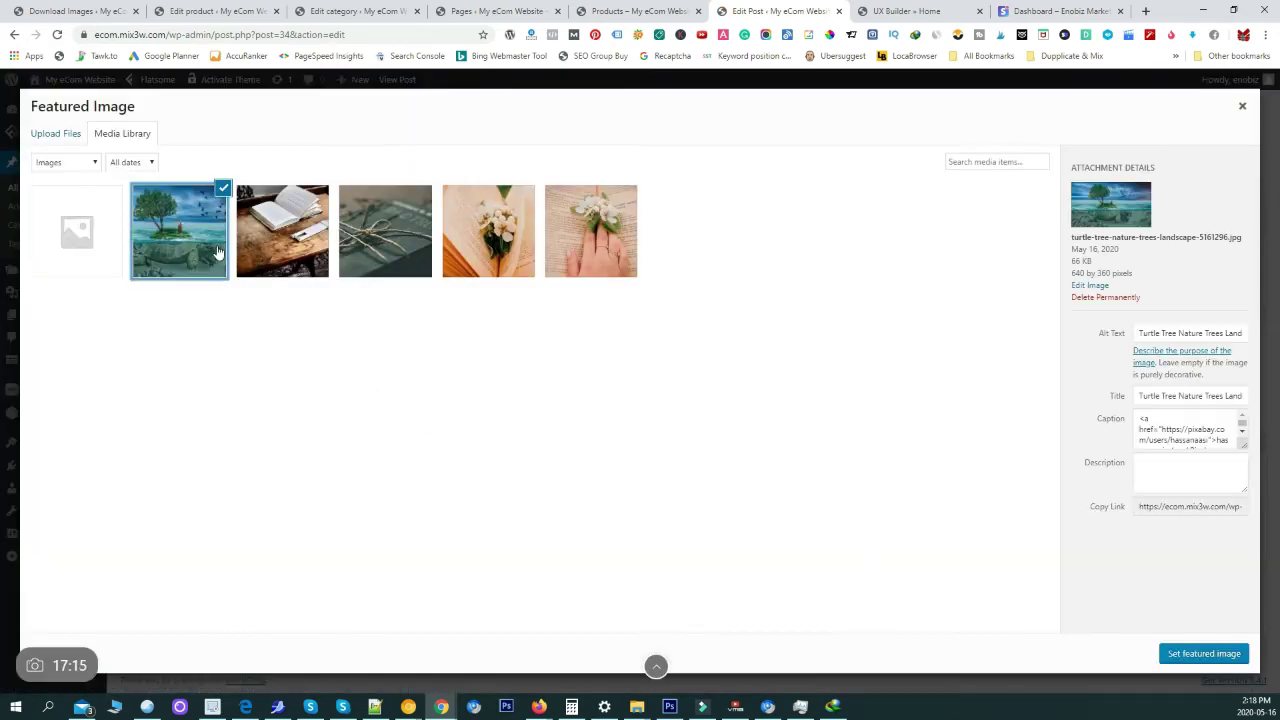
pyautogui.click(1200, 653)
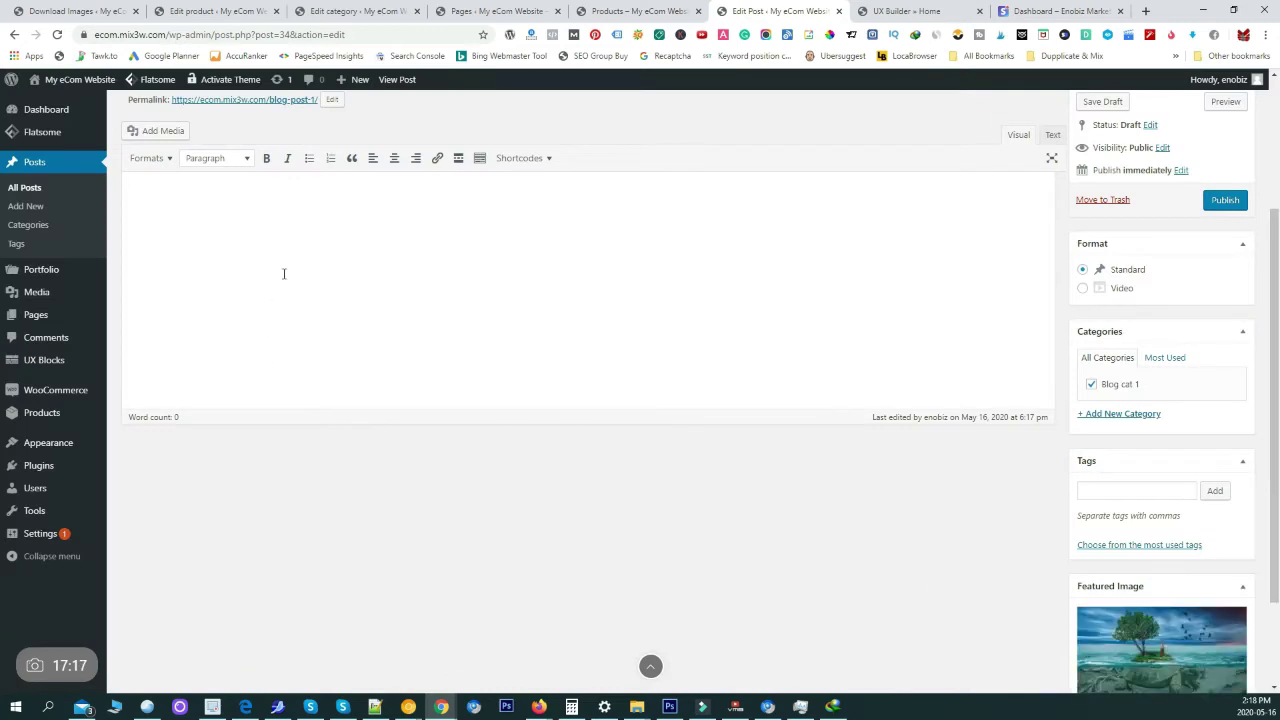
pyautogui.scroll(2, 283, 273)
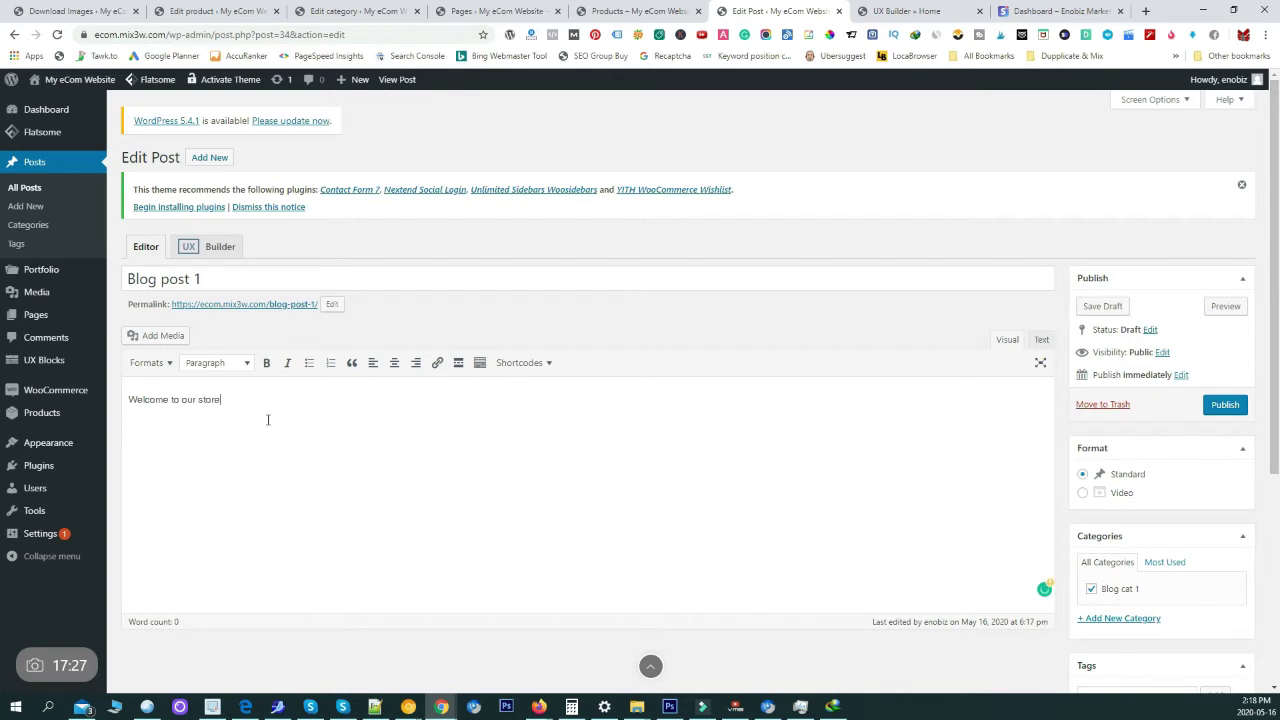
# Change the post's title to "Welcome to our store" and set its permalink to welcome-to-our-store
pyautogui.moveTo(228, 402); pyautogui.dragTo(91, 398)
pyautogui.hotkey('ctrl', 'c')
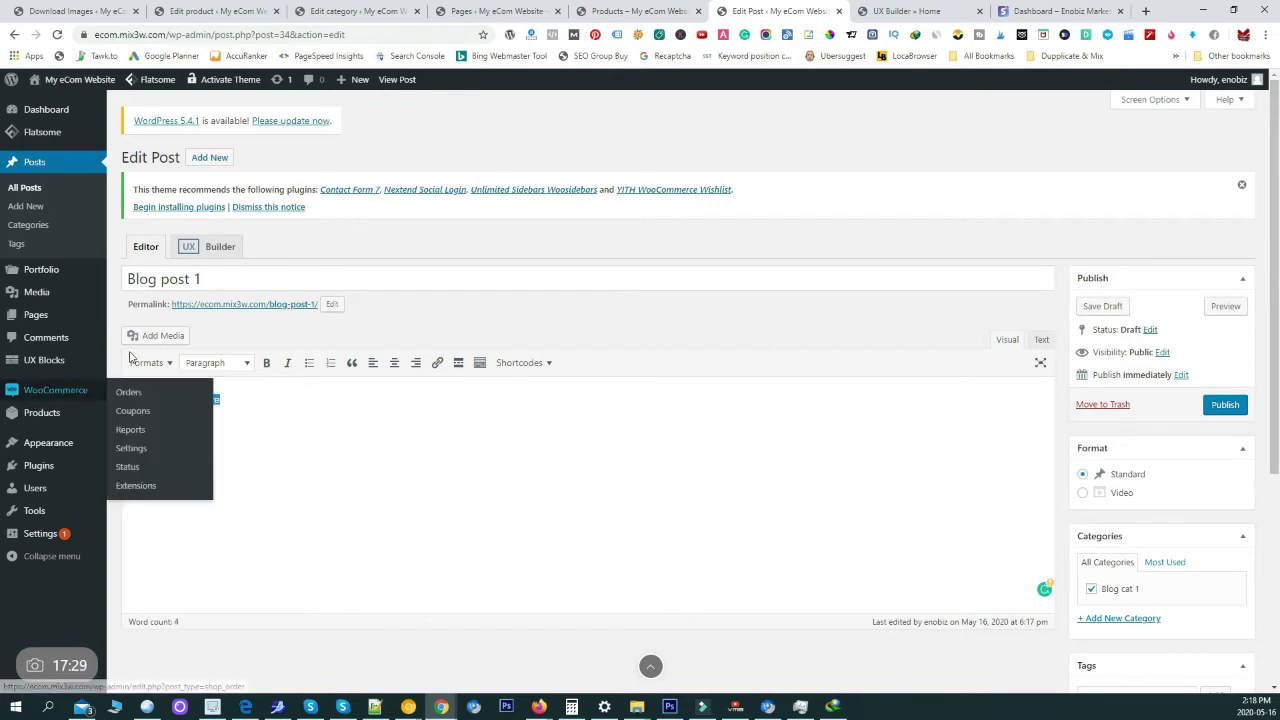
pyautogui.moveTo(210, 265); pyautogui.dragTo(89, 294)
pyautogui.hotkey('ctrl', 'v')
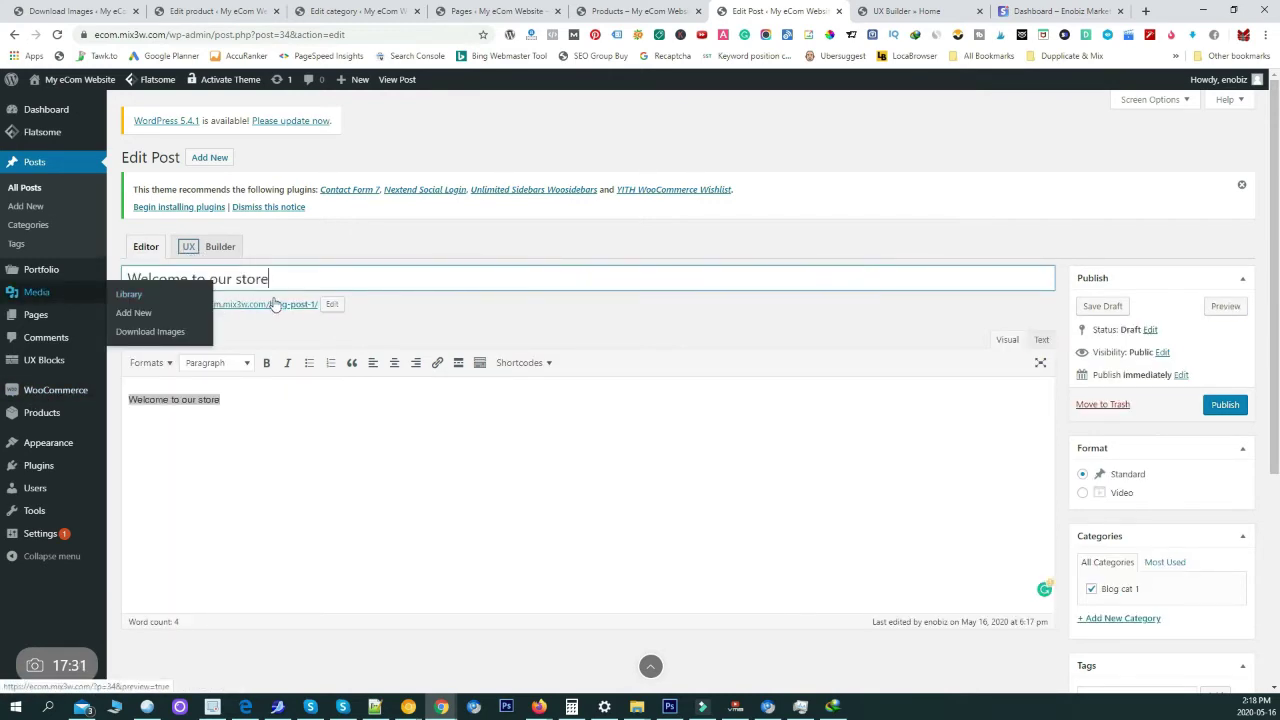
pyautogui.click(331, 304)
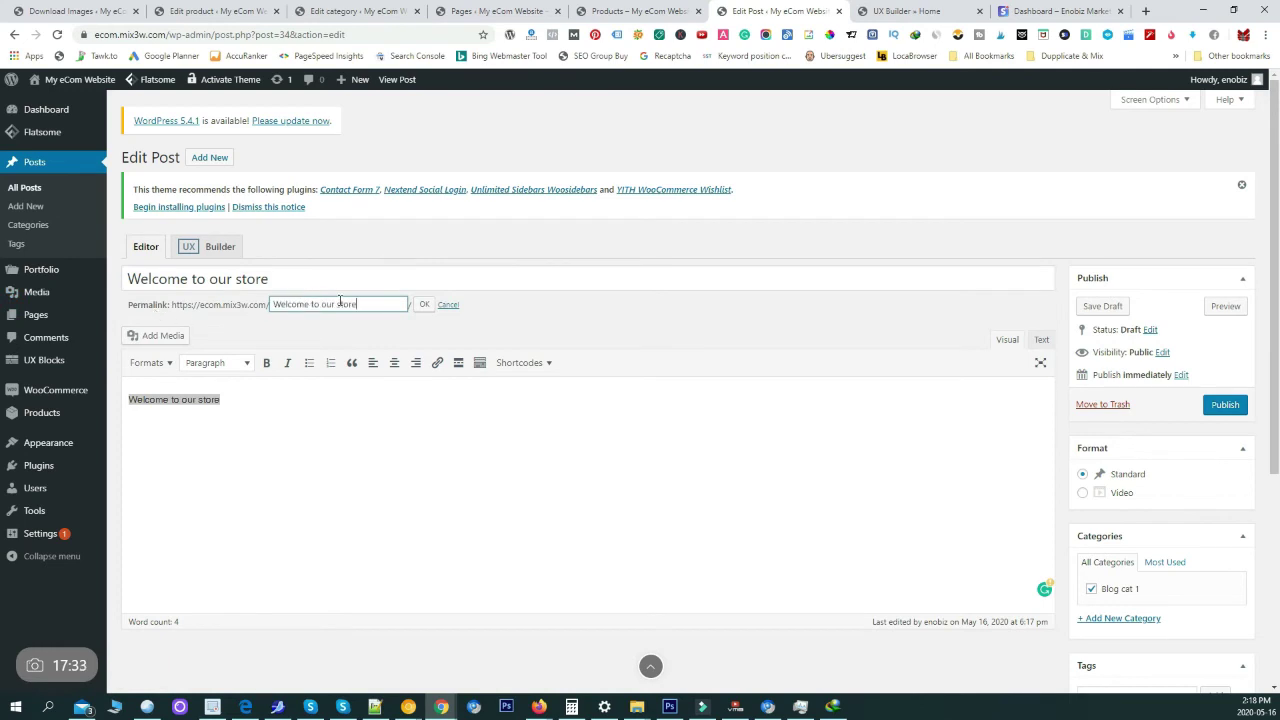
pyautogui.click(430, 307)
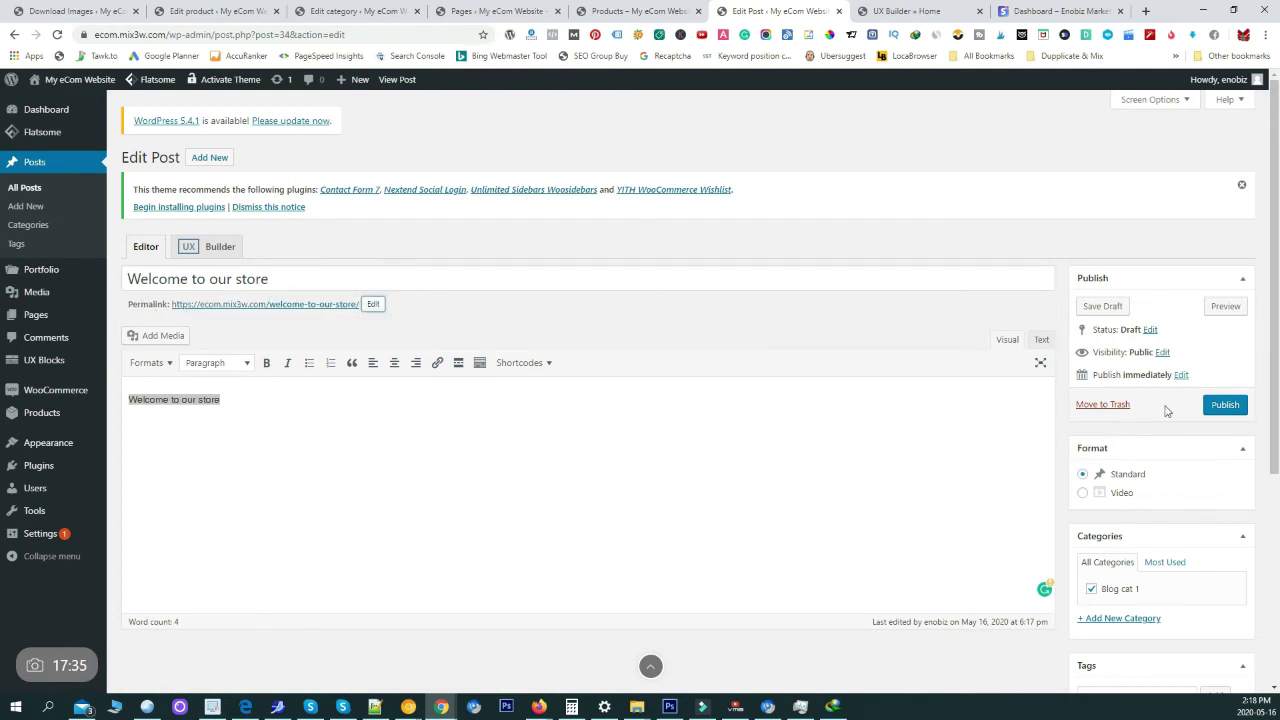
# Publish the post, check its live page, and return to the post editor
pyautogui.click(1223, 406)
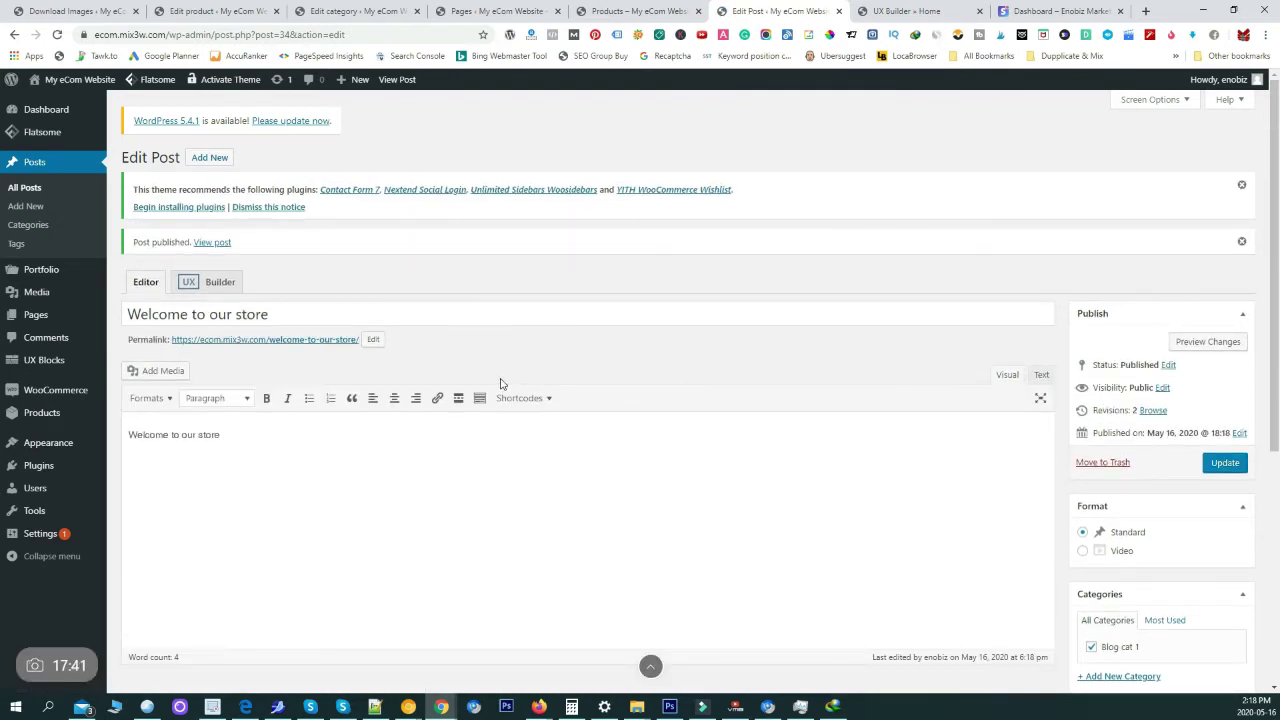
pyautogui.click(330, 340)
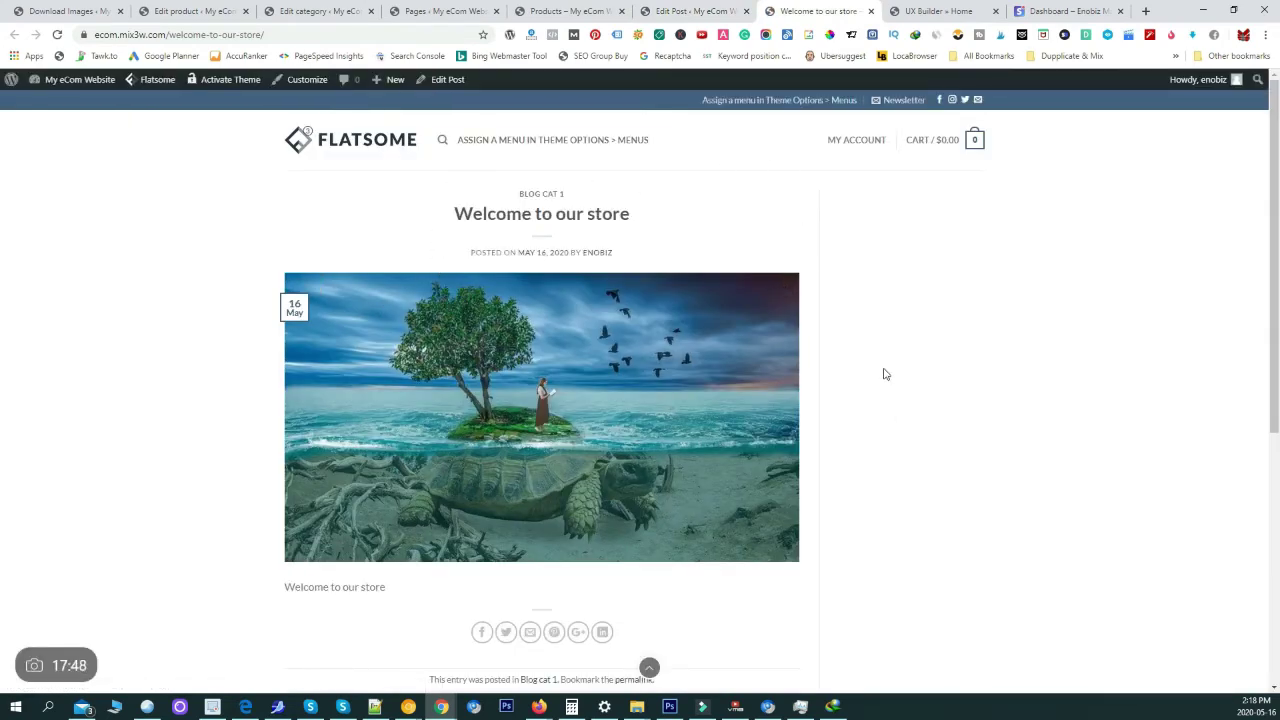
pyautogui.middleClick(796, 17)
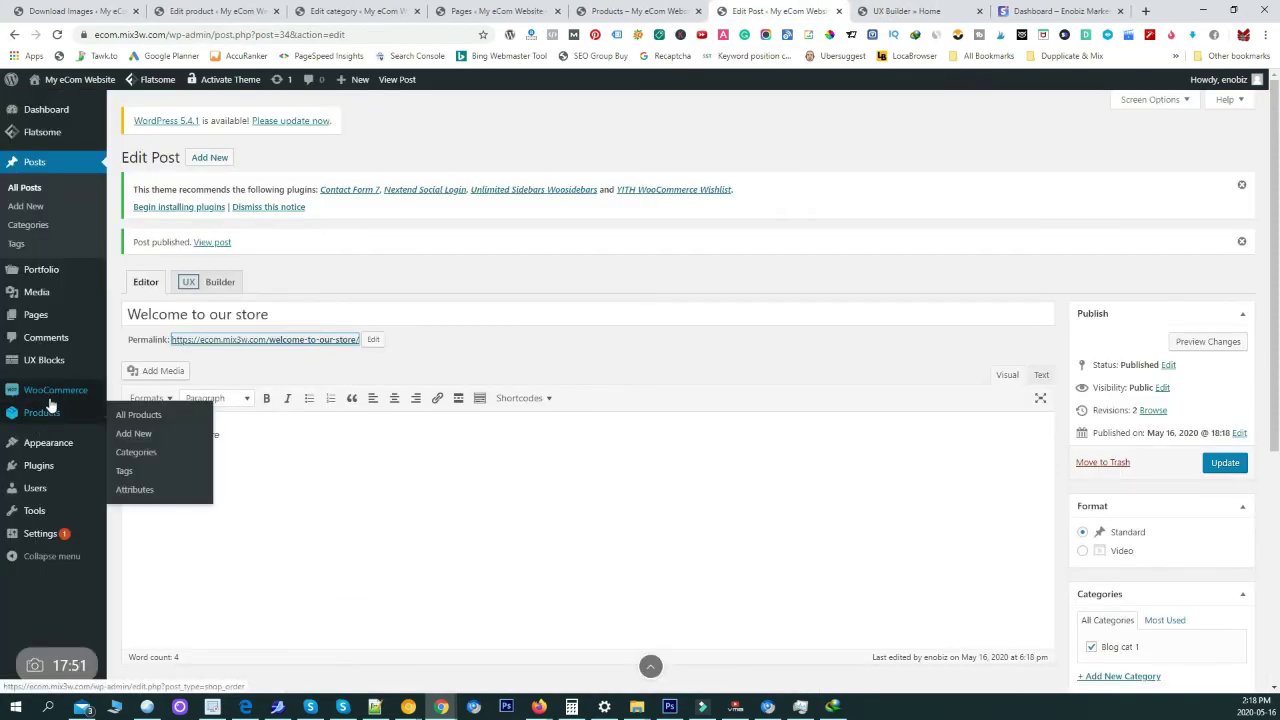
# Open the site's widget settings and add the Categories widget to the Sidebar area
pyautogui.moveTo(38, 455)
pyautogui.click(130, 483)
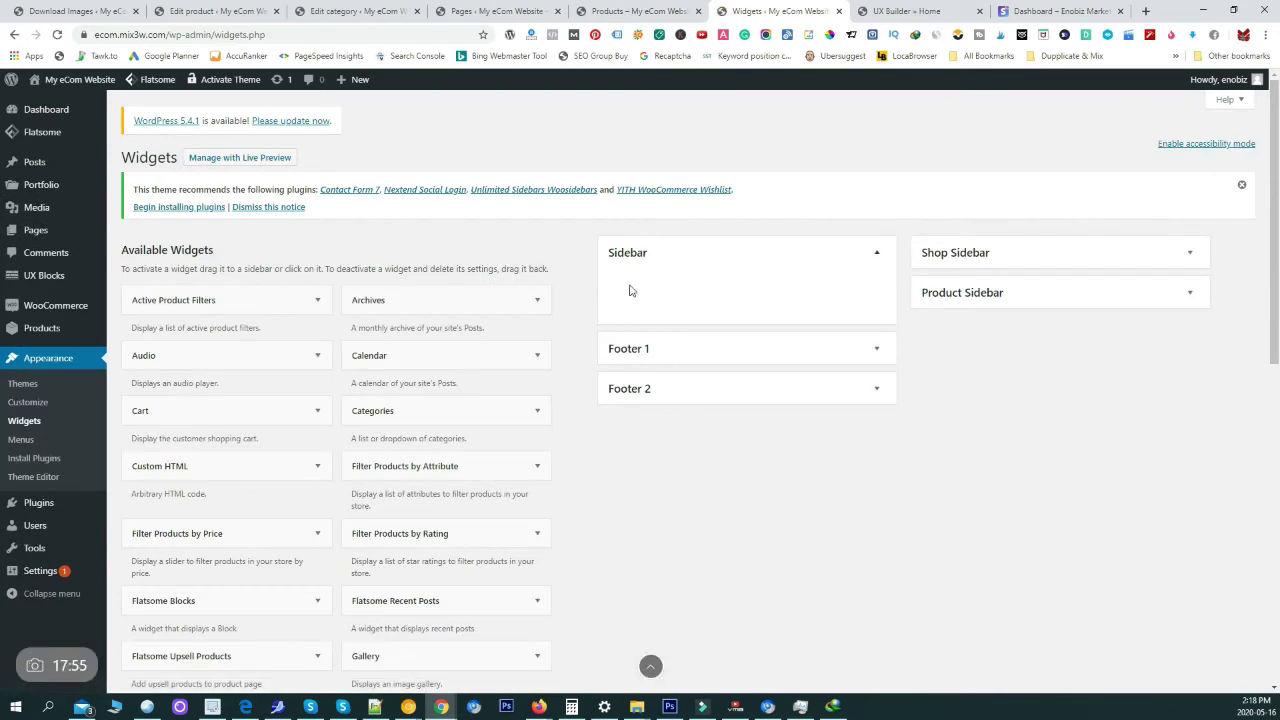
pyautogui.moveTo(363, 417); pyautogui.dragTo(667, 289)
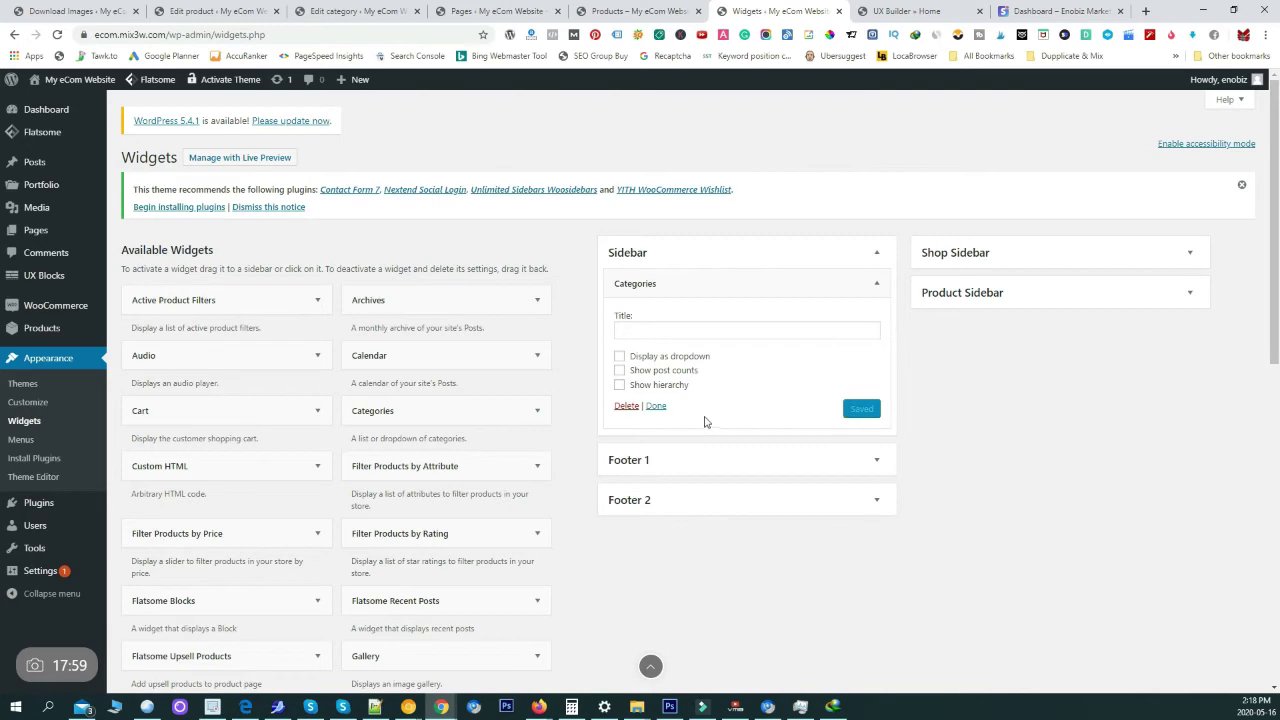
# Add the Flatsome Recent Posts widget below Categories in the Sidebar and enable Show thumbnail
pyautogui.scroll(-3, 409, 430)
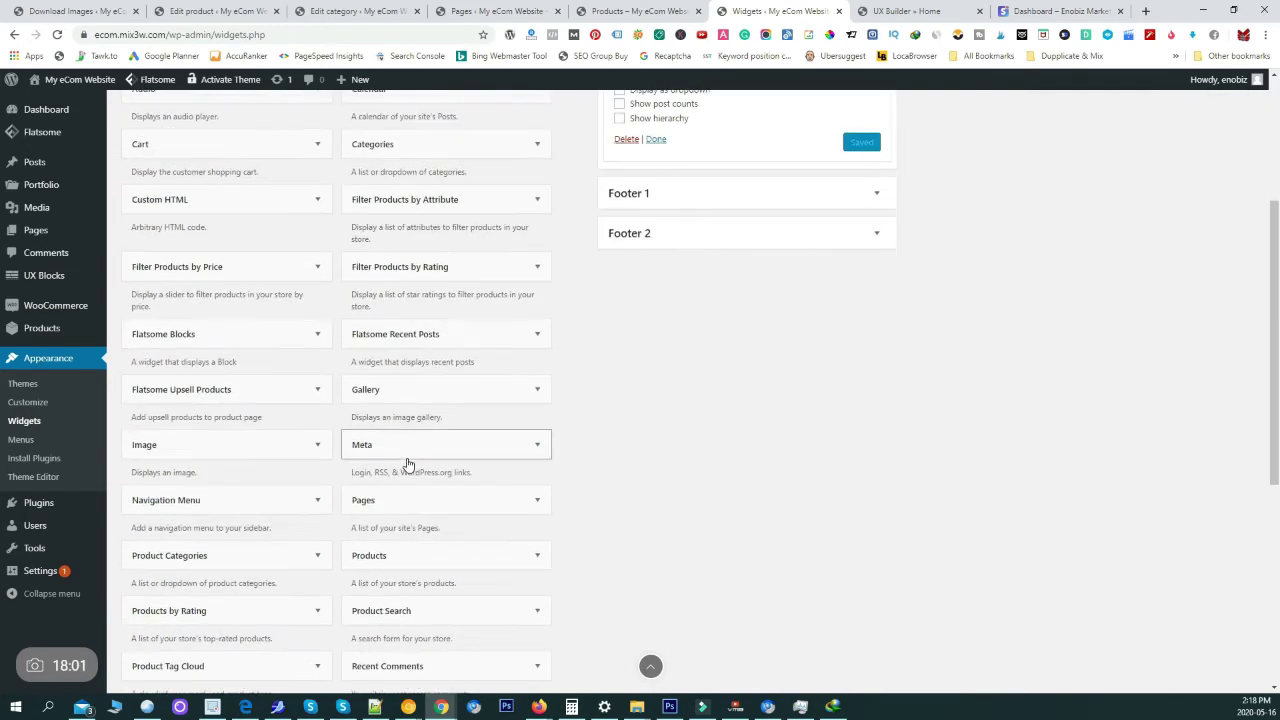
pyautogui.scroll(3, 407, 463)
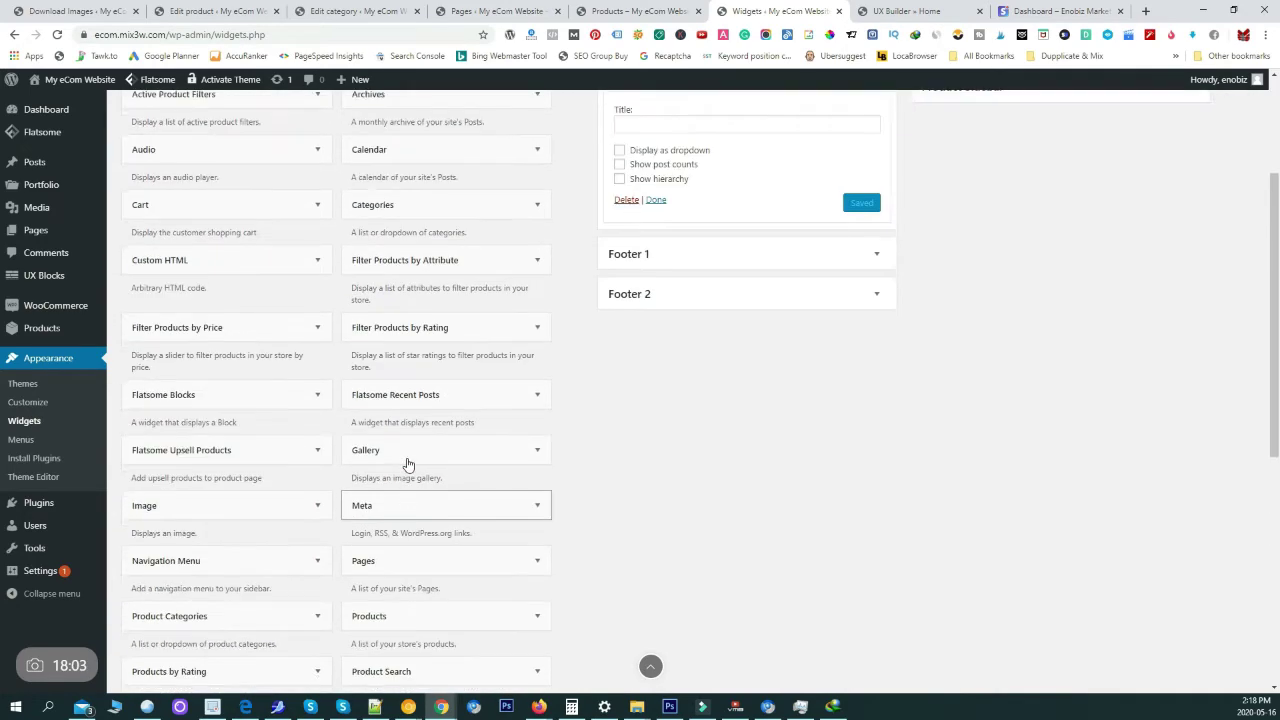
pyautogui.scroll(-3, 407, 463)
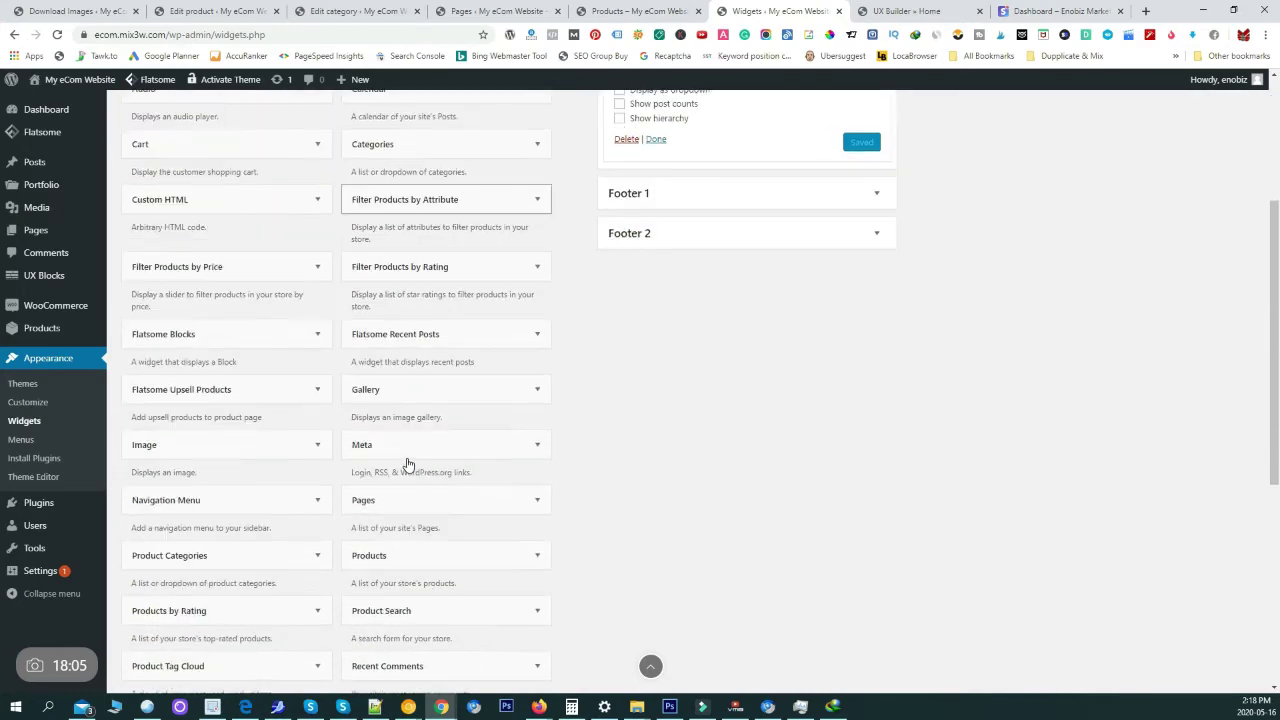
pyautogui.scroll(1, 285, 436)
pyautogui.scroll(2, 285, 436)
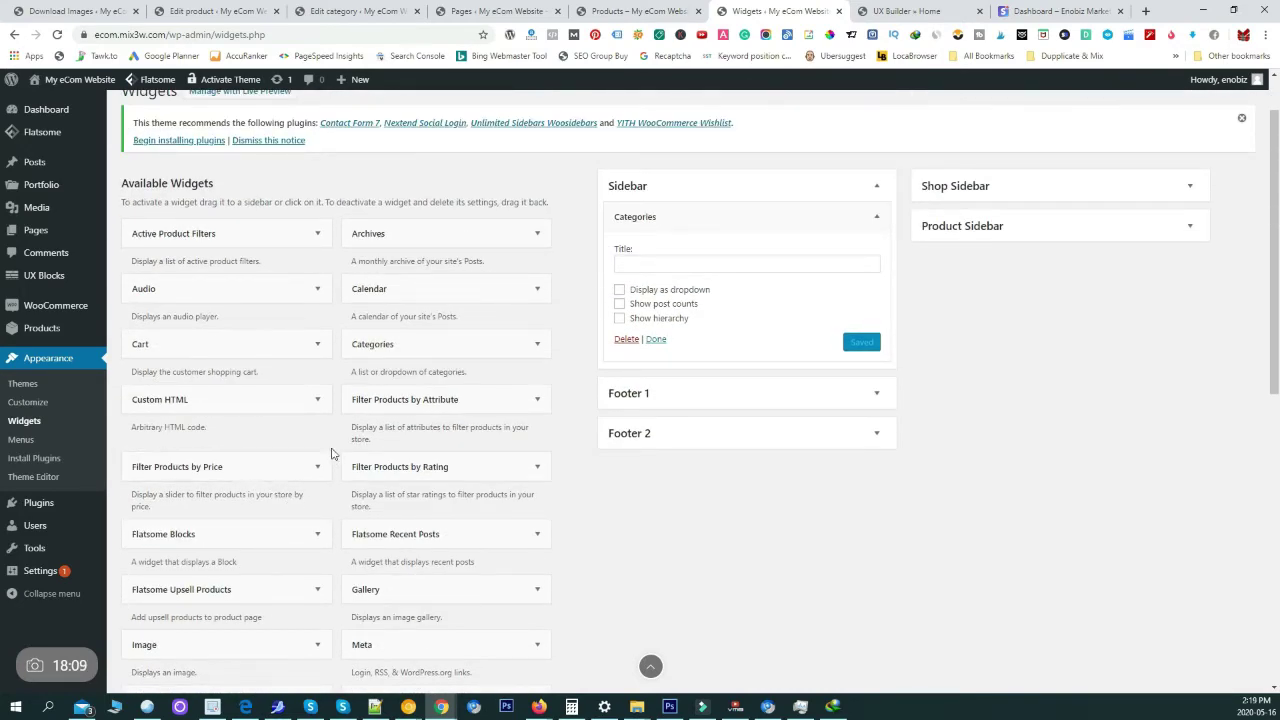
pyautogui.moveTo(451, 512); pyautogui.dragTo(717, 376)
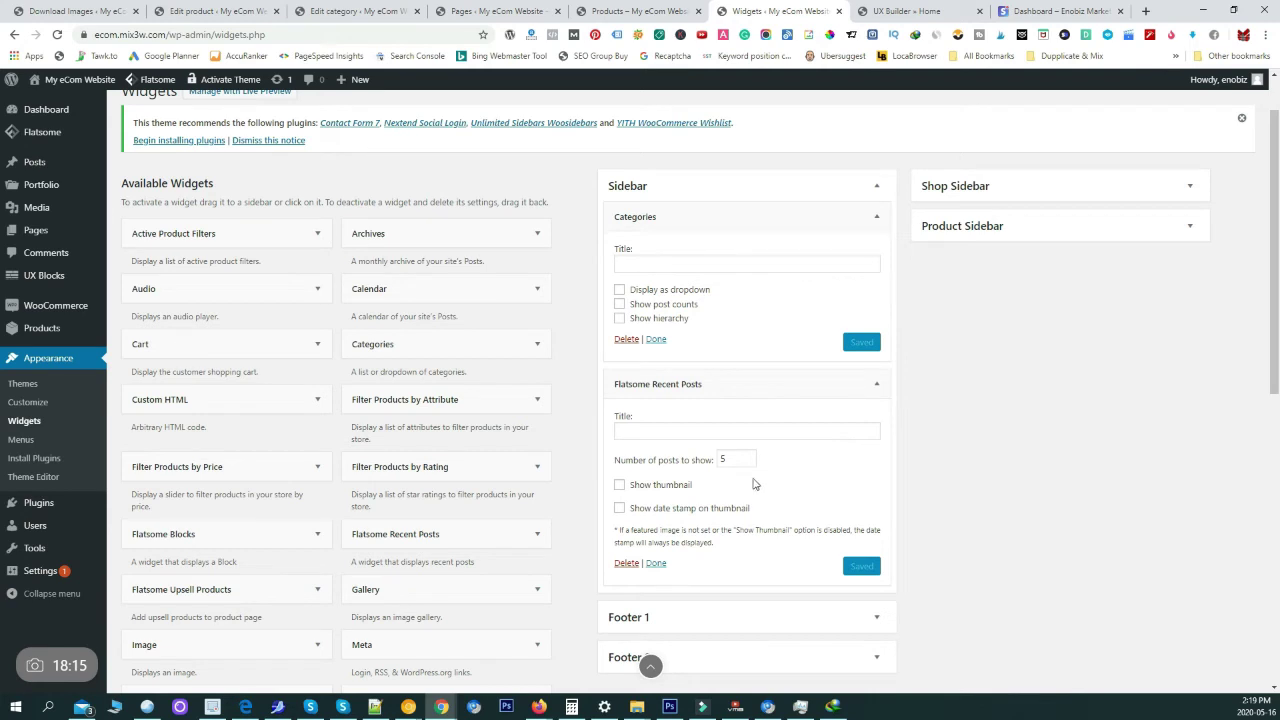
pyautogui.click(620, 486)
pyautogui.scroll(2, 334, 172)
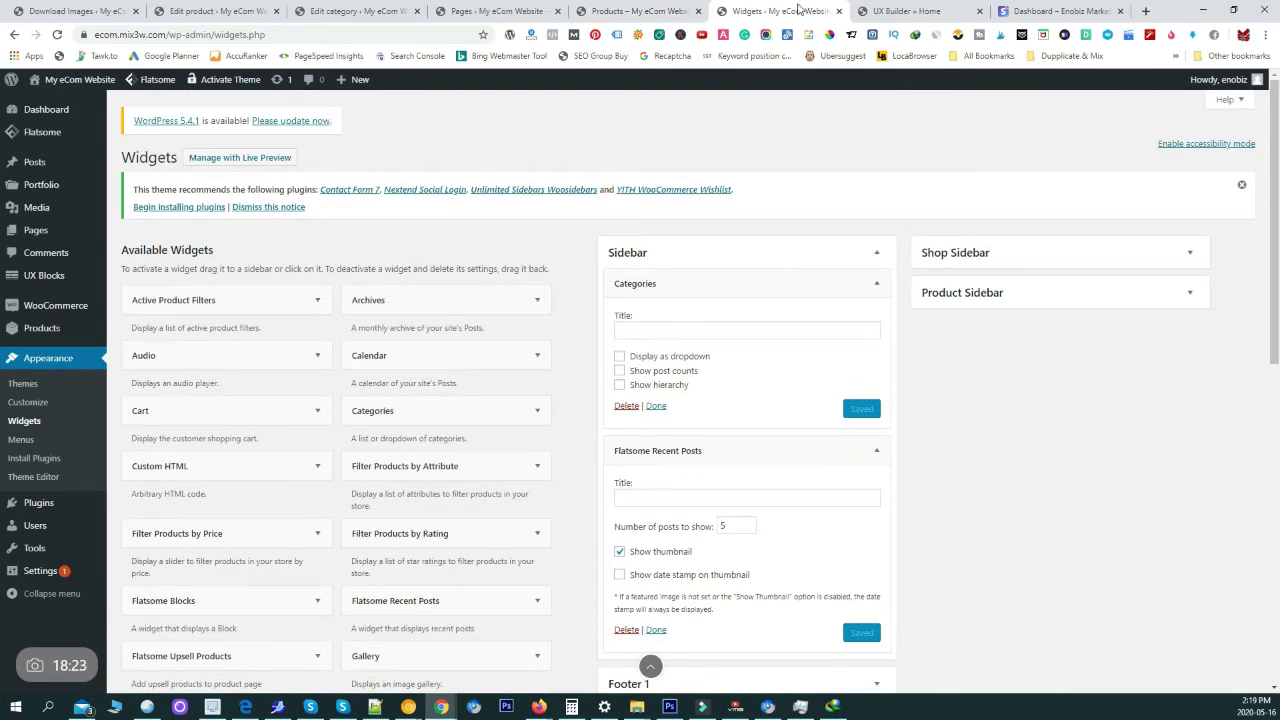
# Open the live site in a separate tab and review the Home page's products, categories, testimonials and Latest News section
pyautogui.click(838, 11)
pyautogui.click(505, 10)
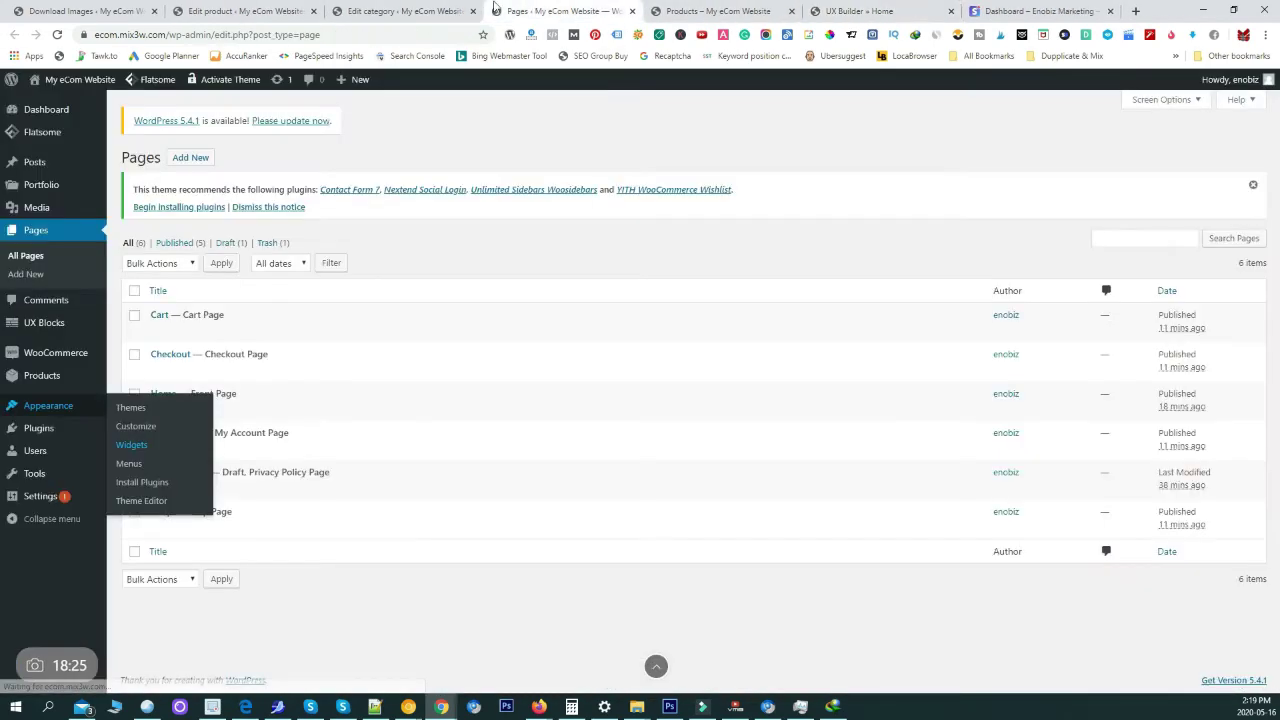
pyautogui.moveTo(55, 82)
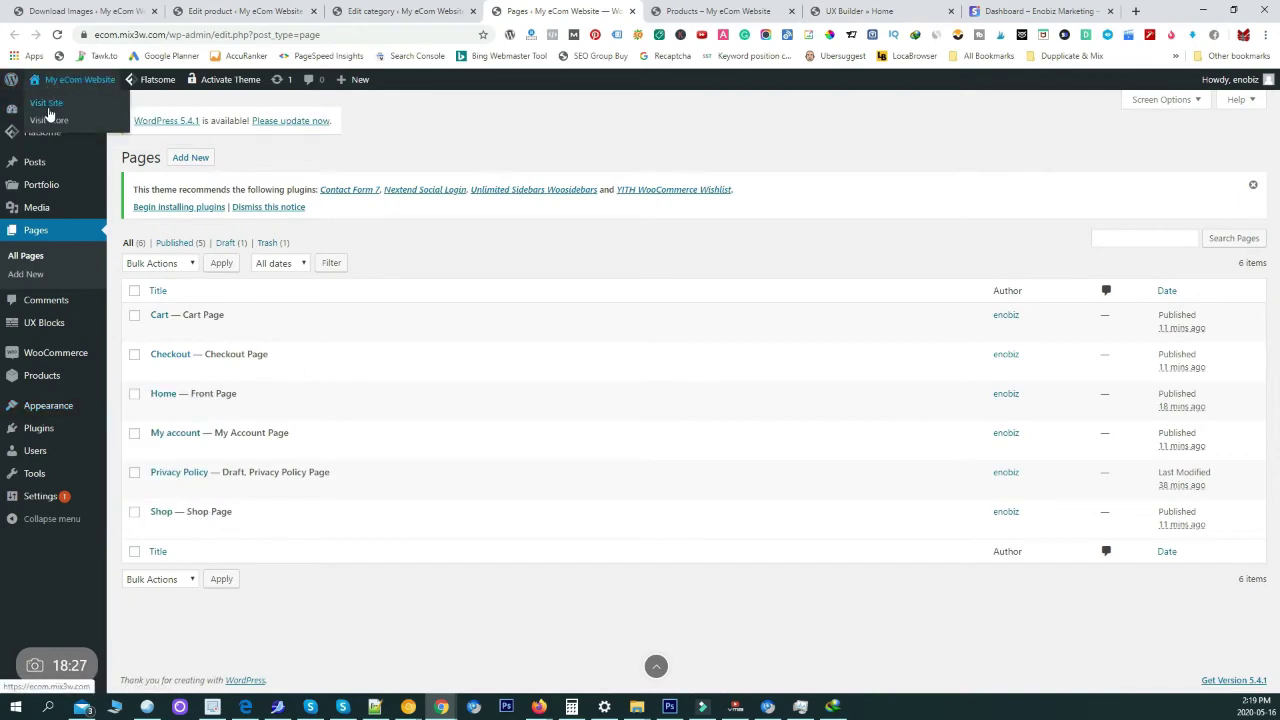
pyautogui.middleClick(48, 107)
pyautogui.click(598, 12)
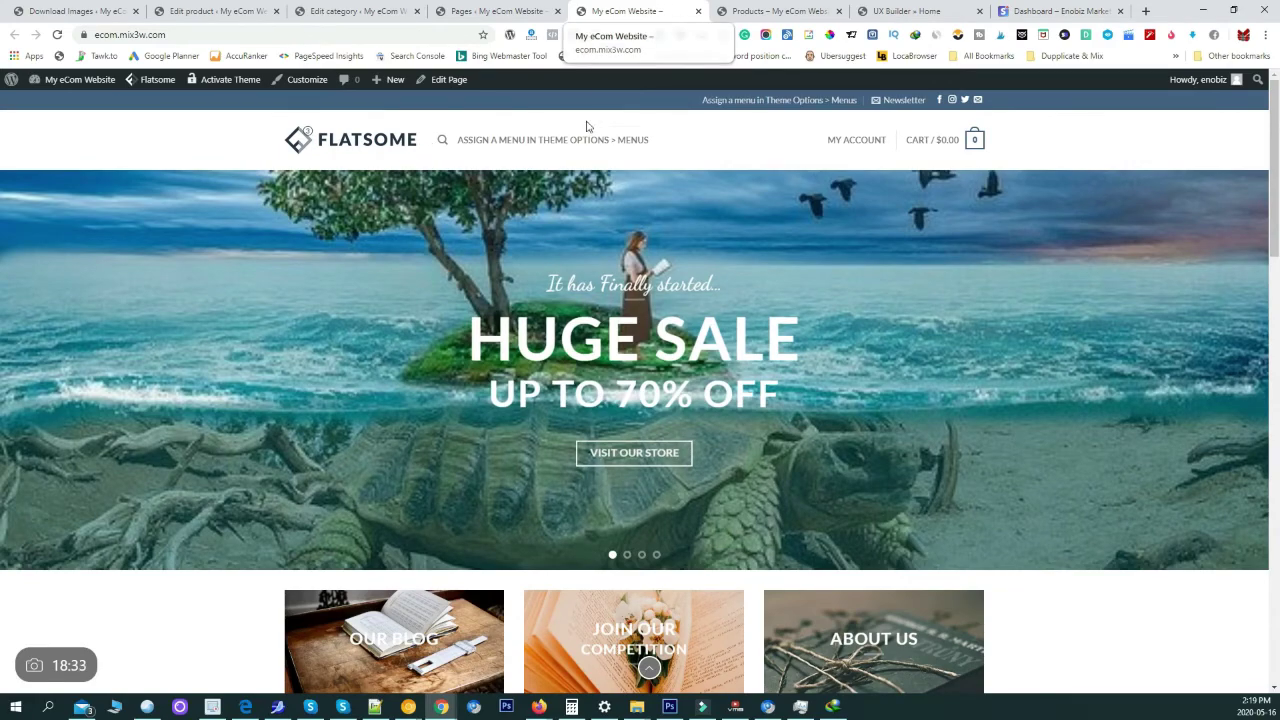
pyautogui.scroll(-15, 630, 375)
pyautogui.scroll(3, 627, 381)
pyautogui.scroll(-3, 628, 384)
pyautogui.scroll(1, 628, 381)
pyautogui.scroll(-1, 542, 408)
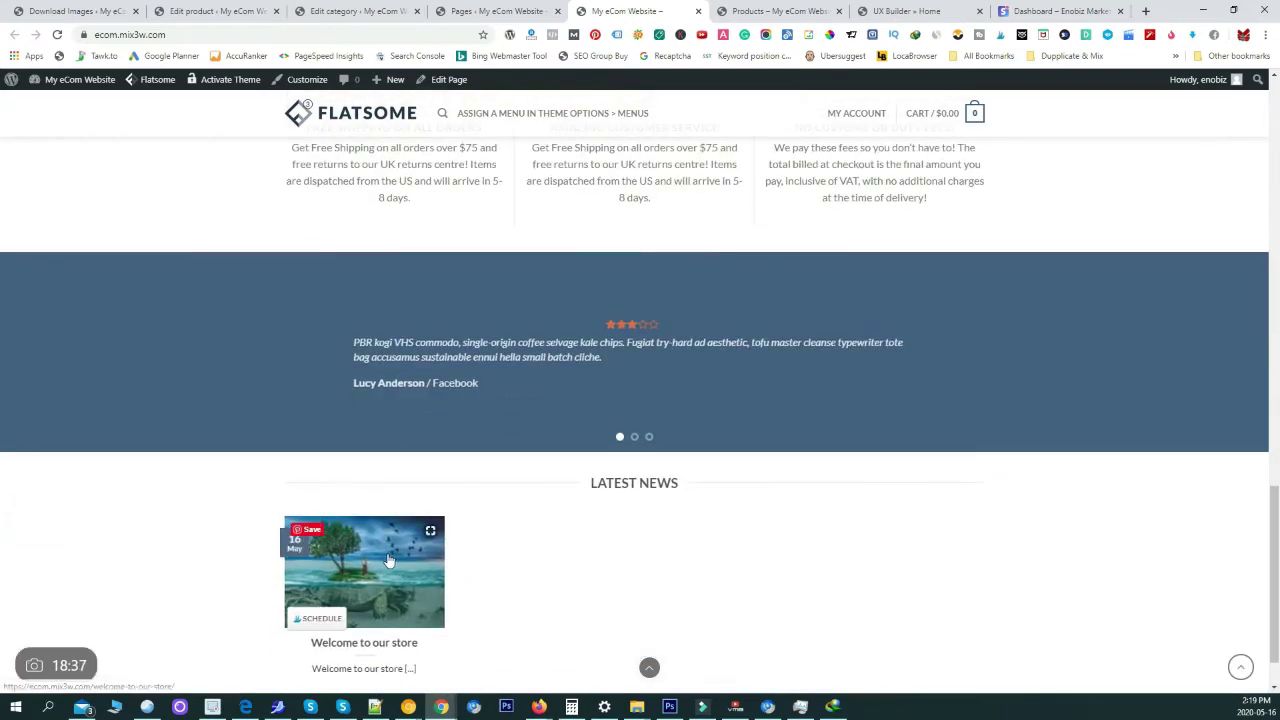
pyautogui.scroll(-1, 375, 575)
pyautogui.scroll(4, 684, 432)
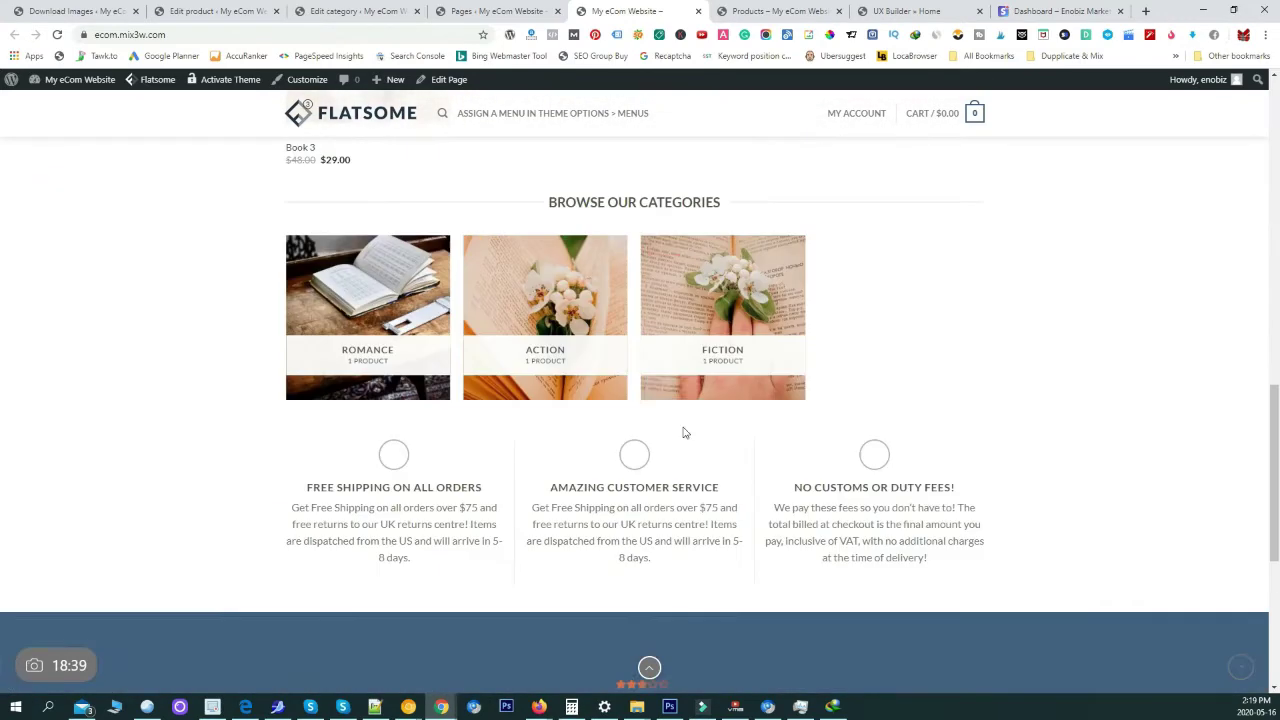
pyautogui.scroll(-3, 684, 432)
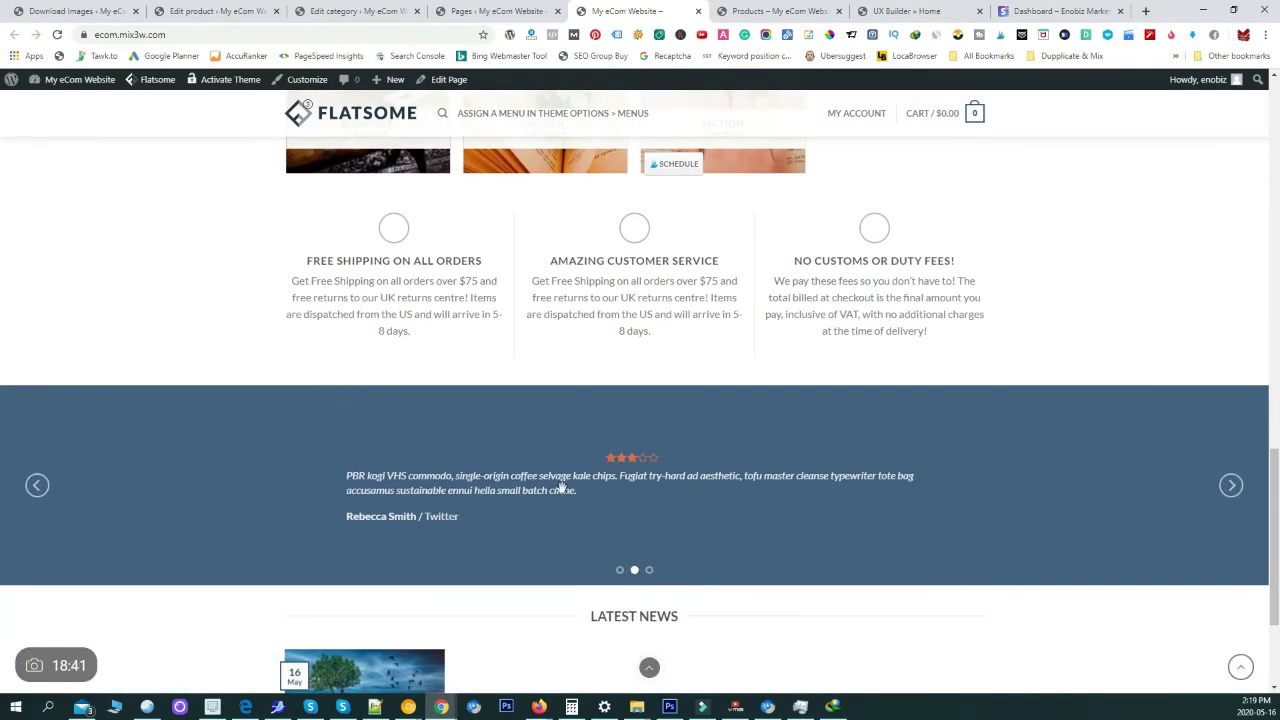
pyautogui.scroll(6, 792, 446)
pyautogui.scroll(-4, 686, 437)
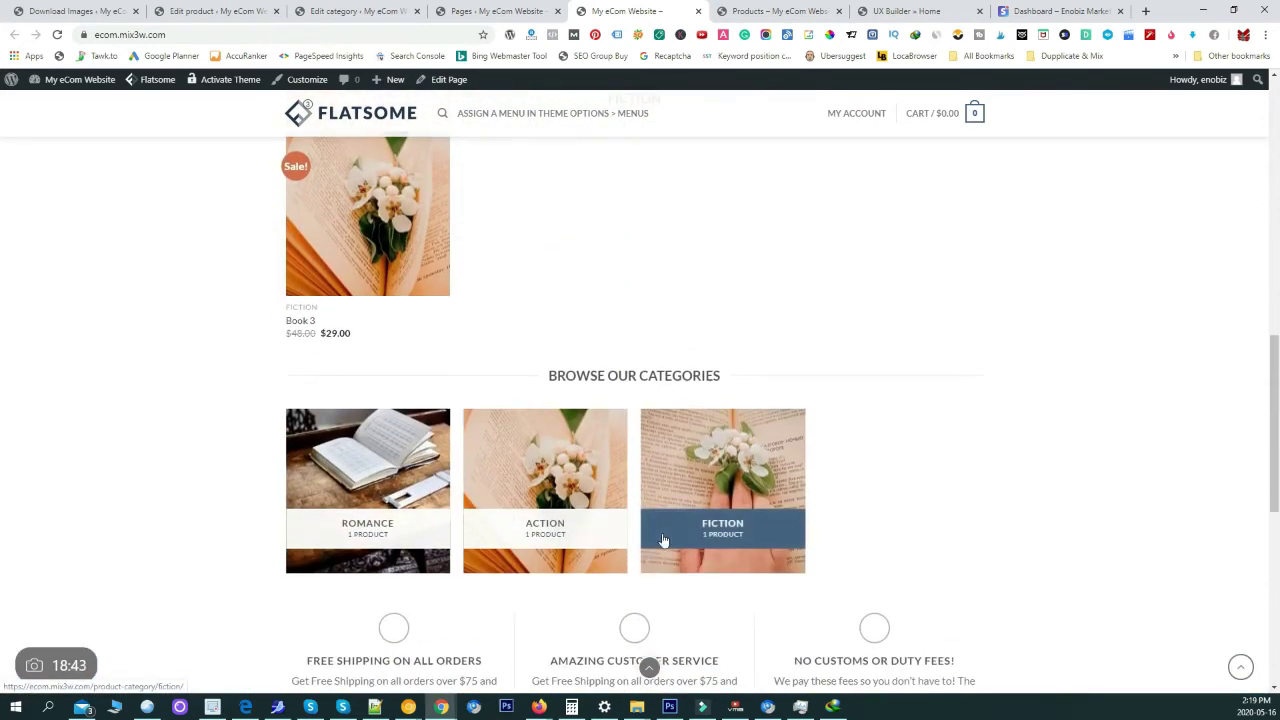
pyautogui.scroll(-3, 659, 561)
# Switch to the Home page's UX Builder and open the first testimonial's text for viewing, then cancel without editing
pyautogui.click(900, 11)
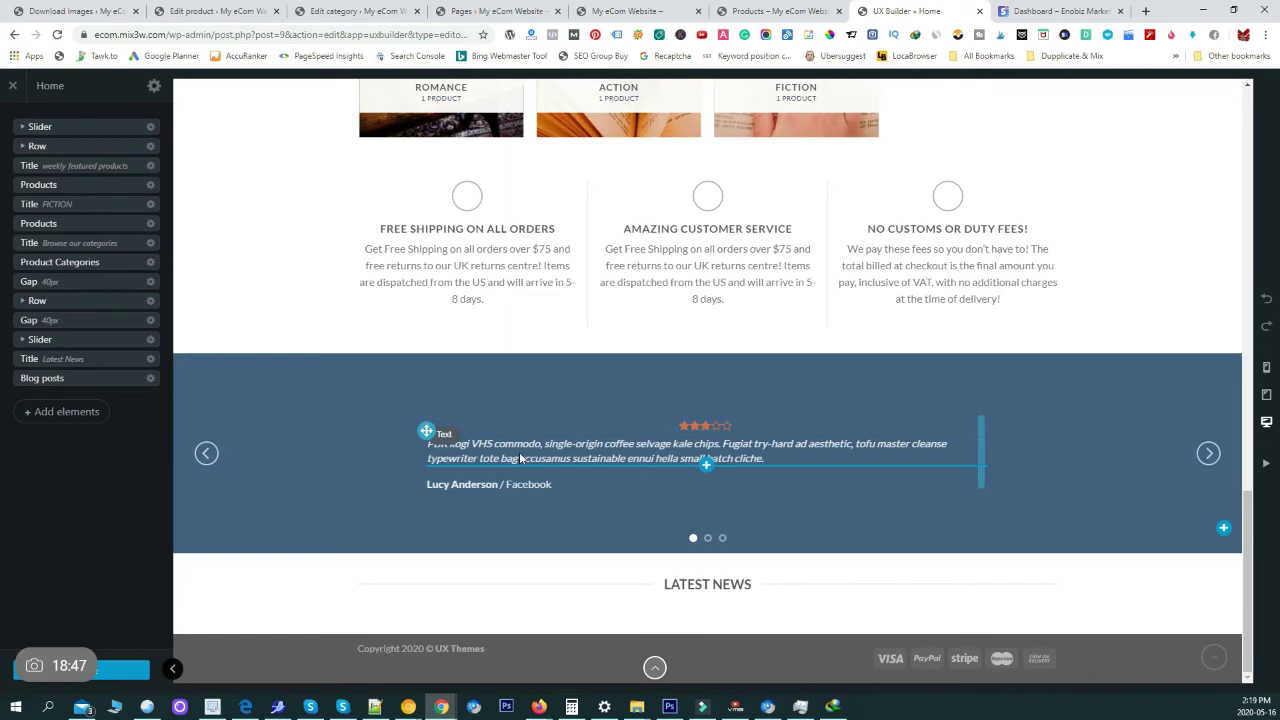
pyautogui.click(519, 457)
pyautogui.moveTo(357, 400); pyautogui.dragTo(12, 176)
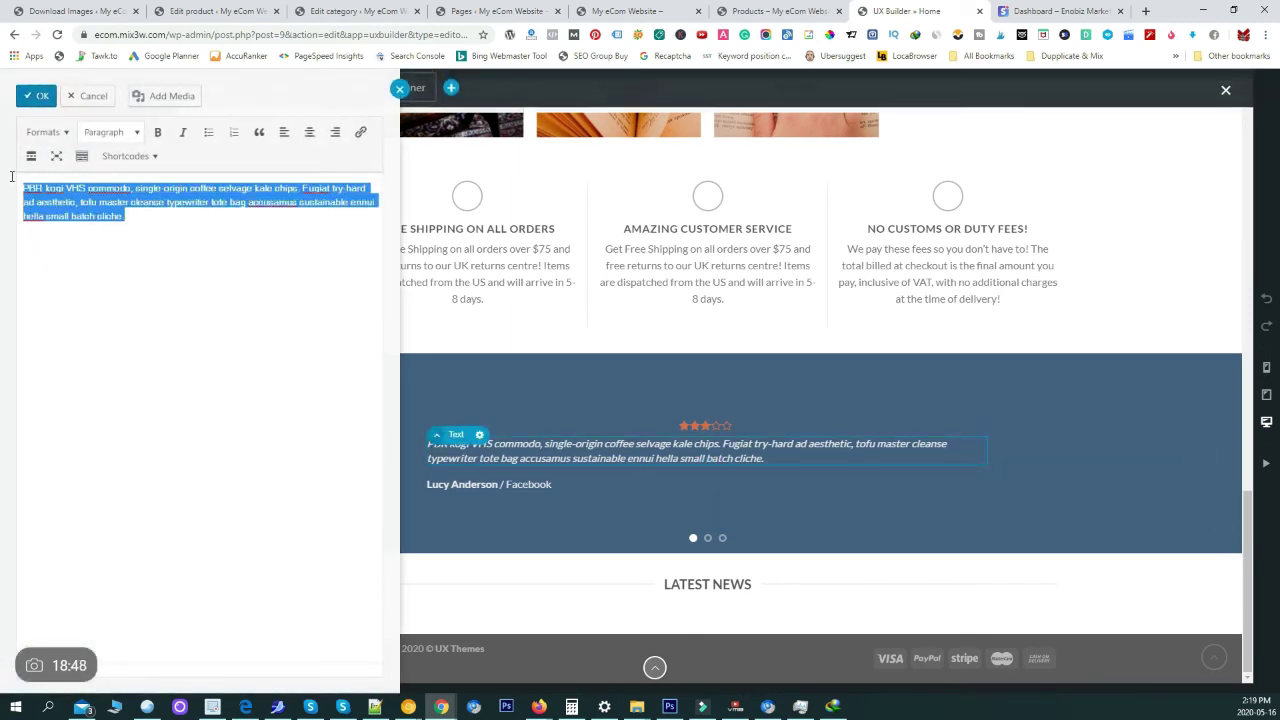
pyautogui.click(93, 96)
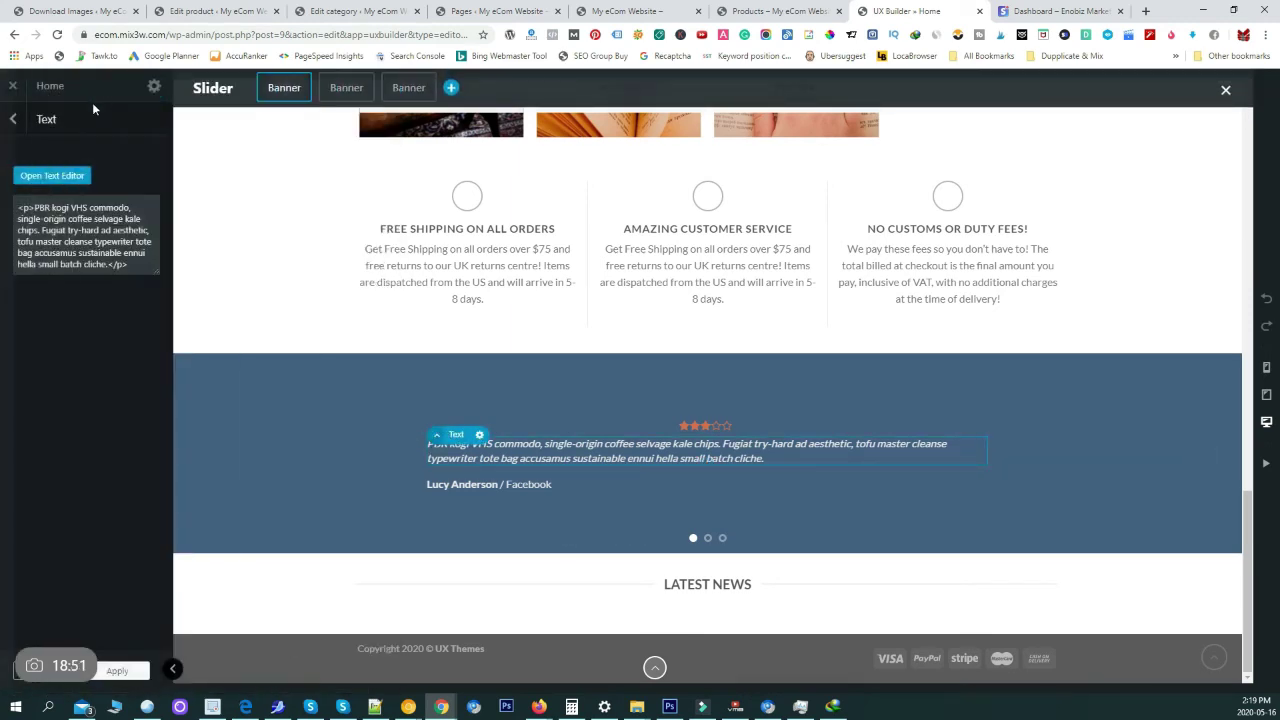
pyautogui.click(15, 124)
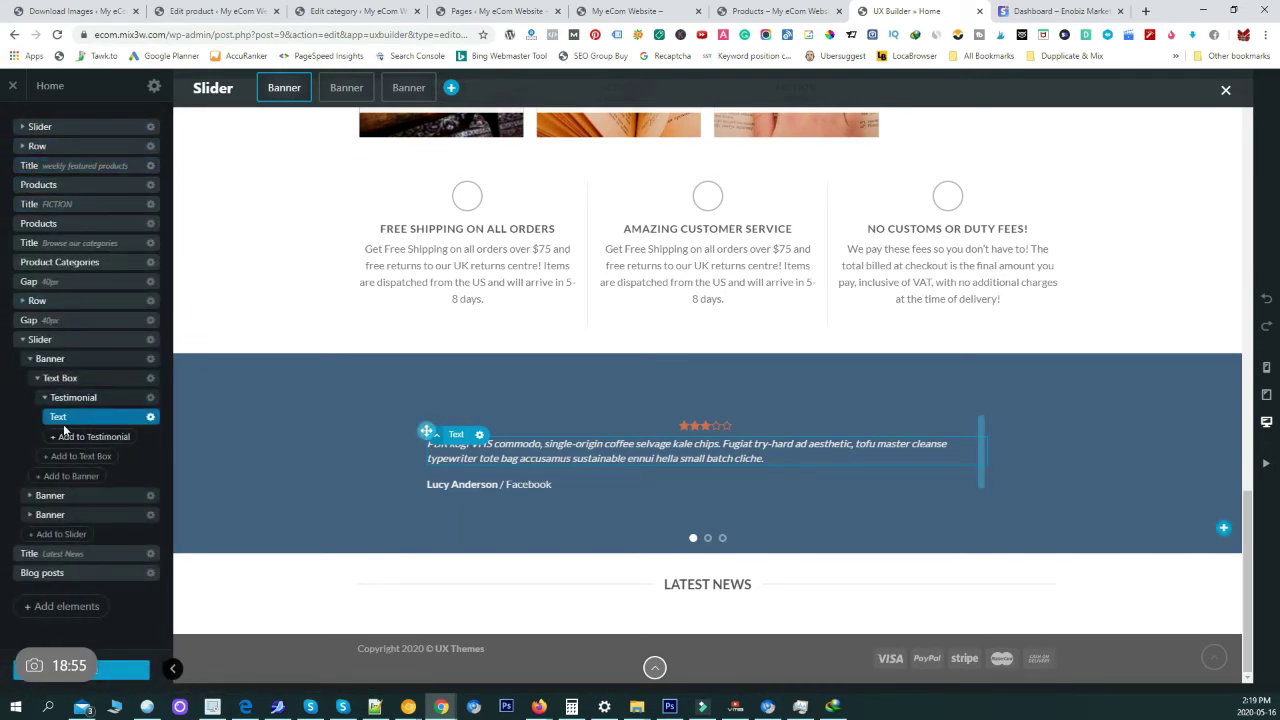
# Duplicate the text element in the first testimonial banner and delete the extra one
pyautogui.click(151, 418)
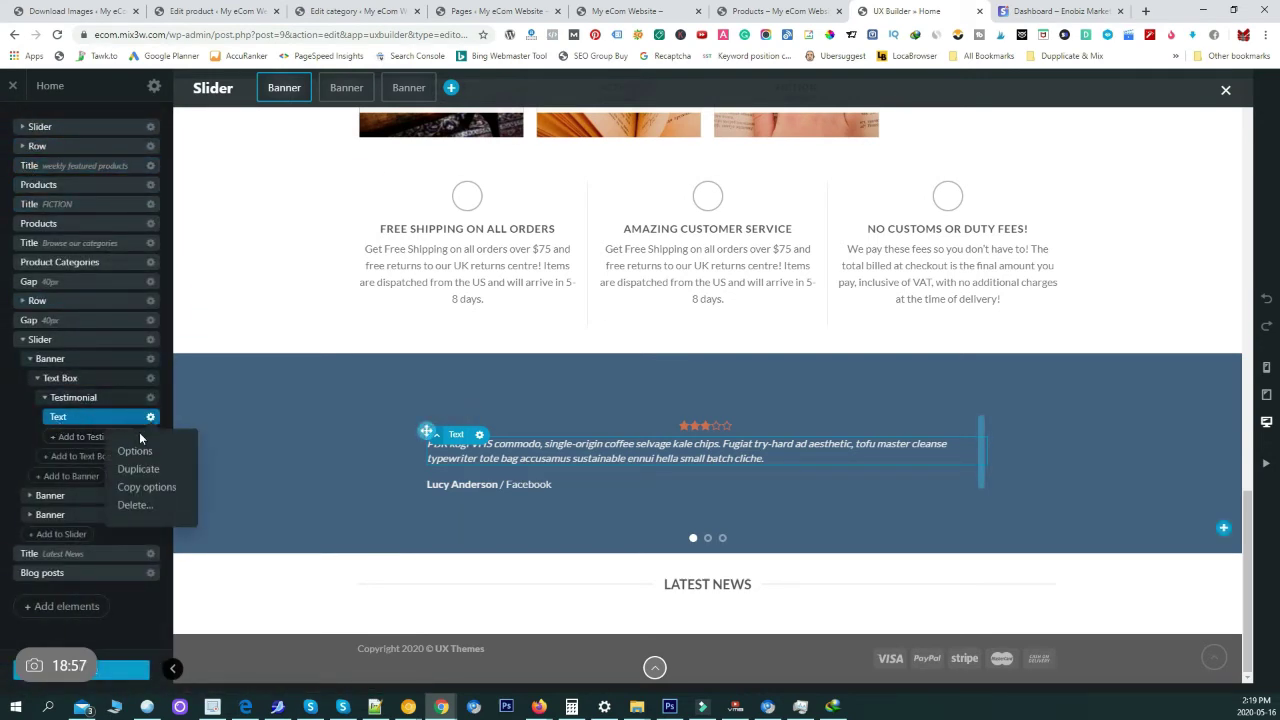
pyautogui.click(138, 469)
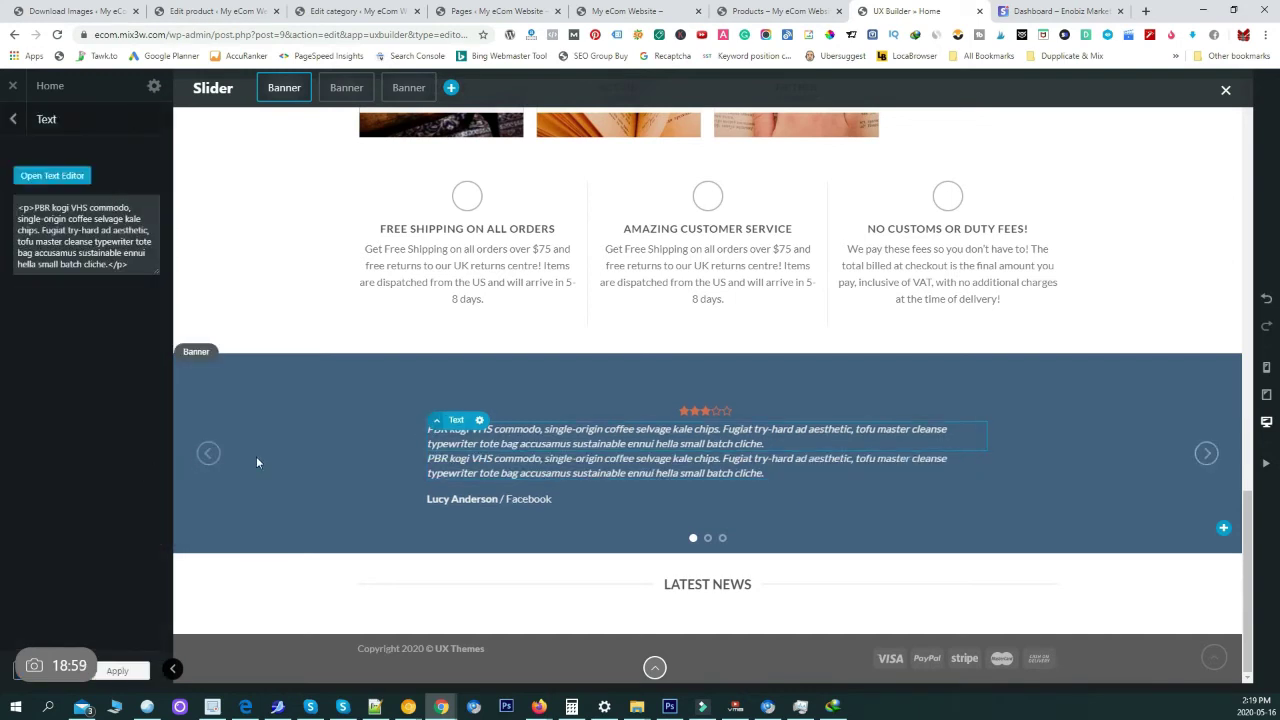
pyautogui.click(11, 120)
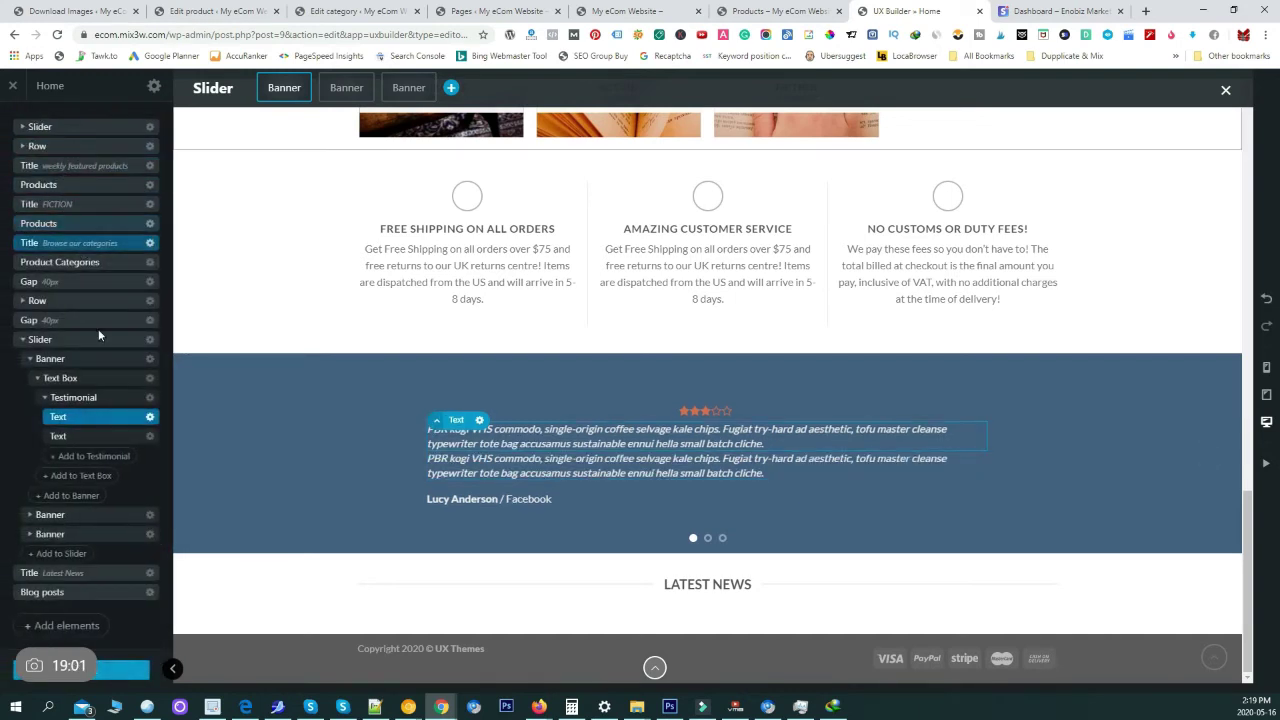
pyautogui.click(151, 418)
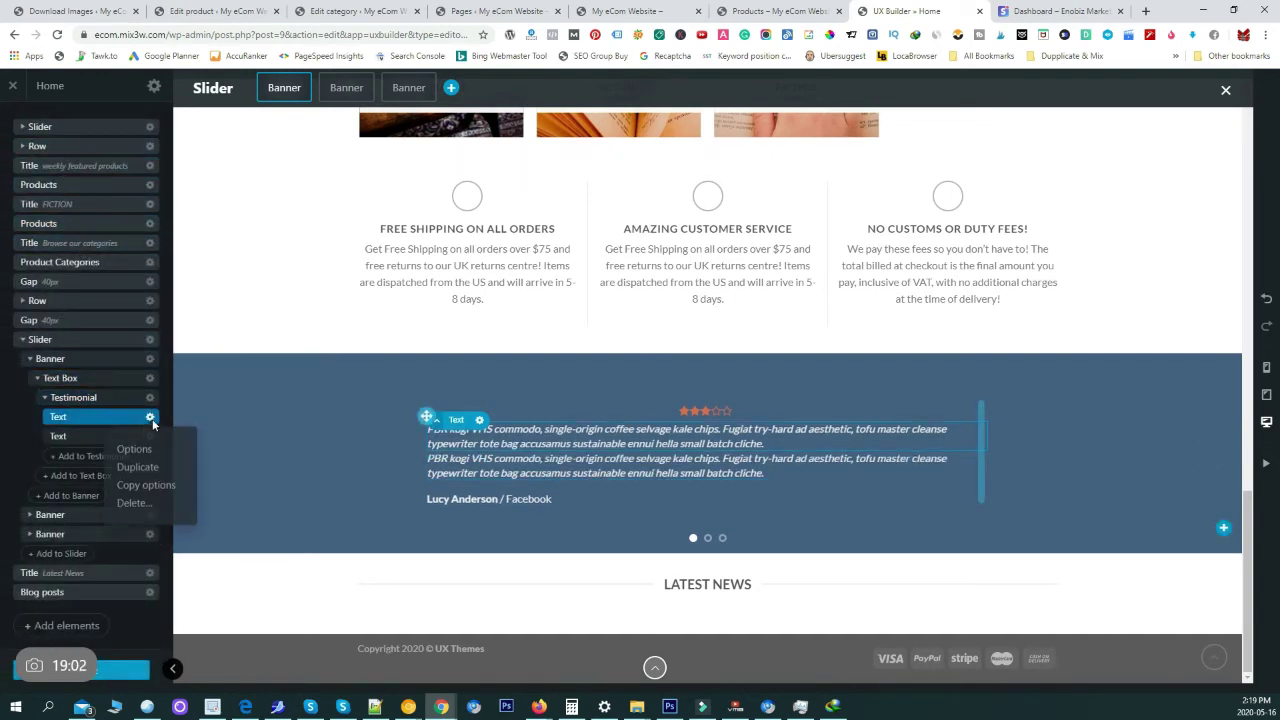
pyautogui.click(133, 504)
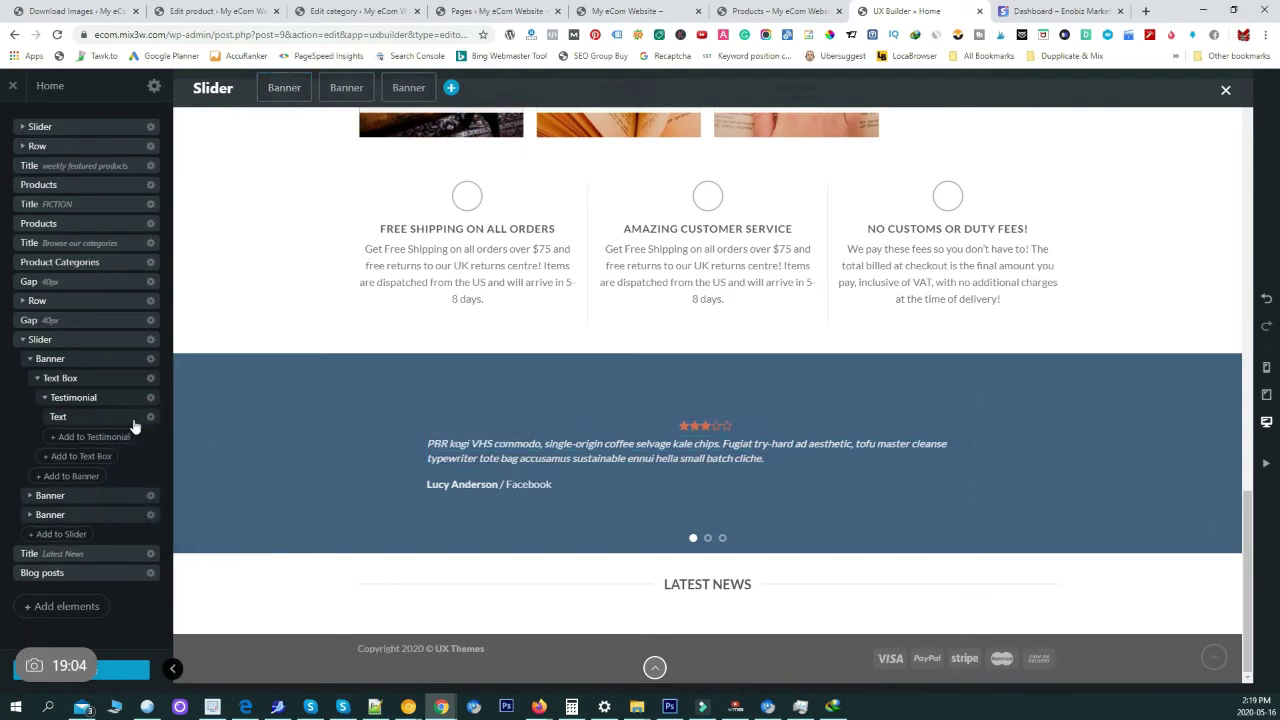
# Browse the testimonial slider's banners and delete the third one
pyautogui.click(30, 358)
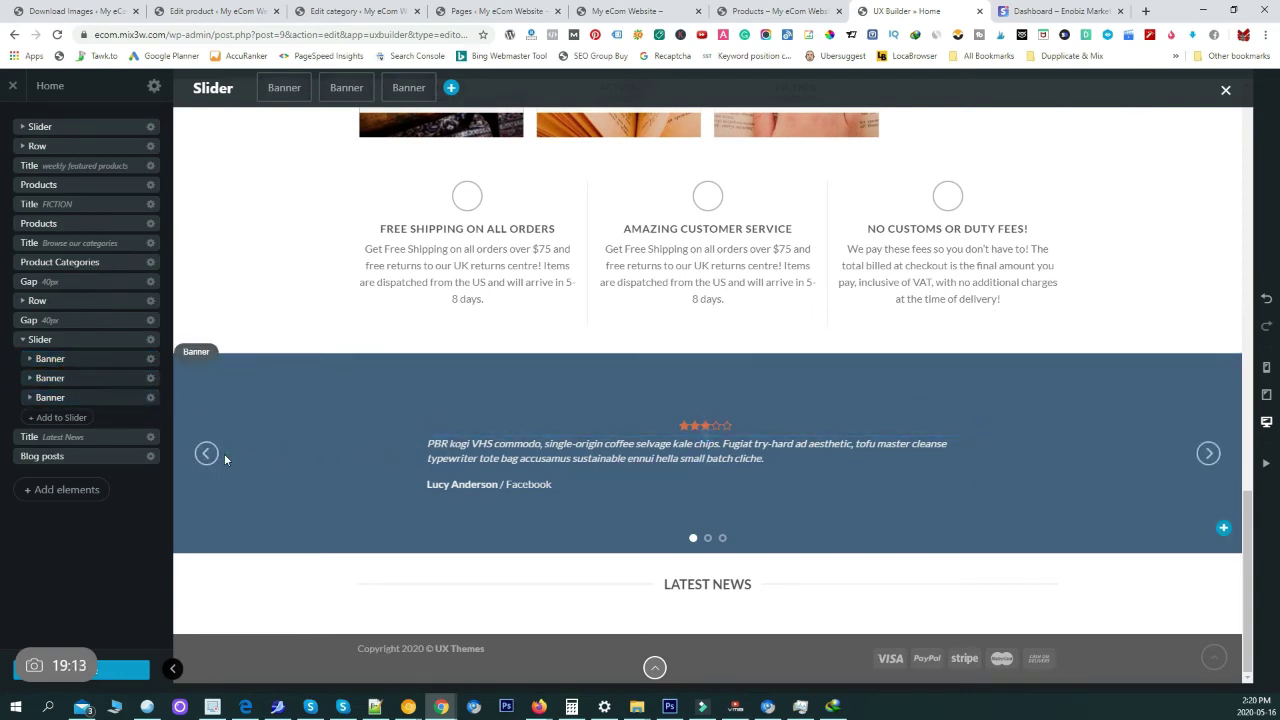
pyautogui.click(206, 452)
pyautogui.click(206, 452)
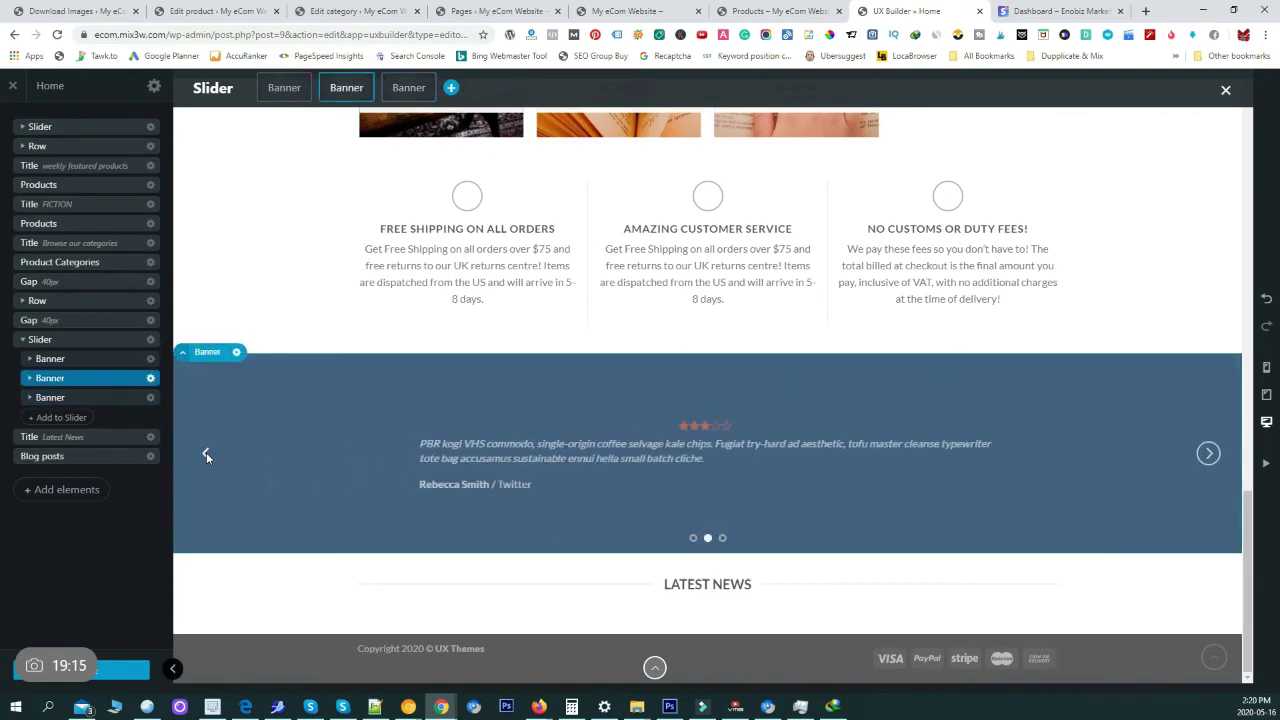
pyautogui.click(150, 398)
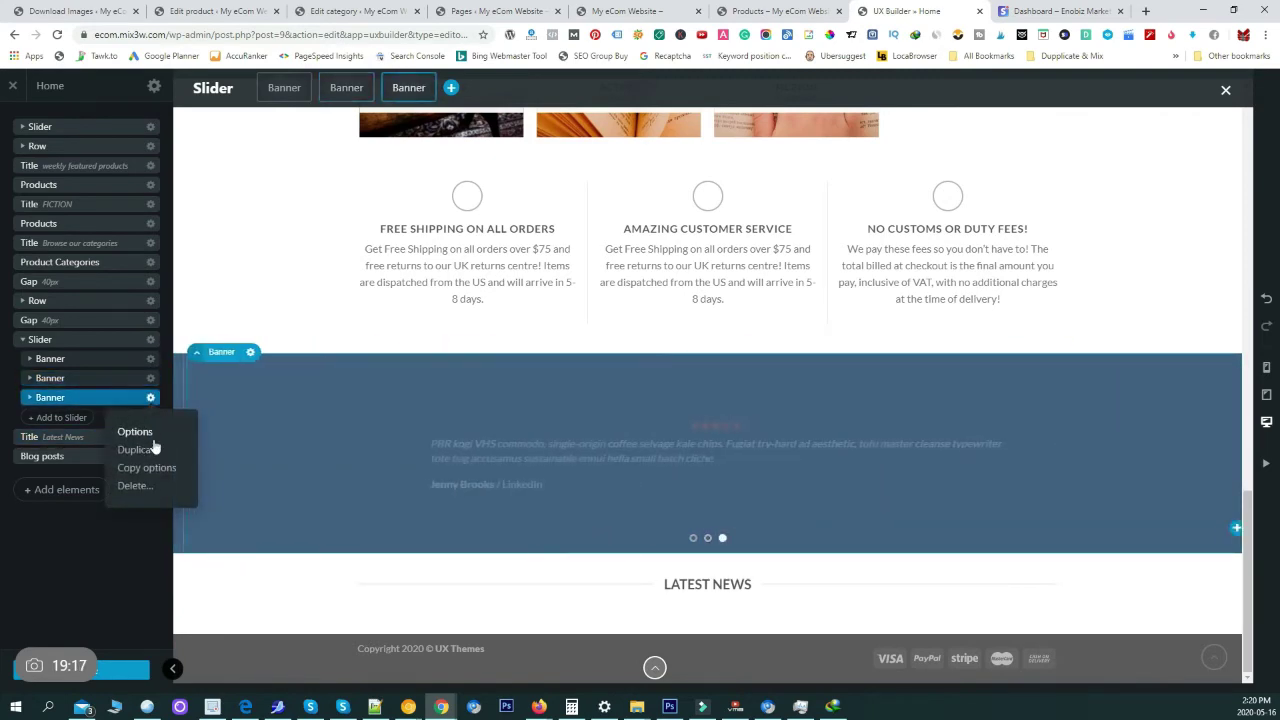
pyautogui.click(129, 486)
pyautogui.scroll(-2, 231, 459)
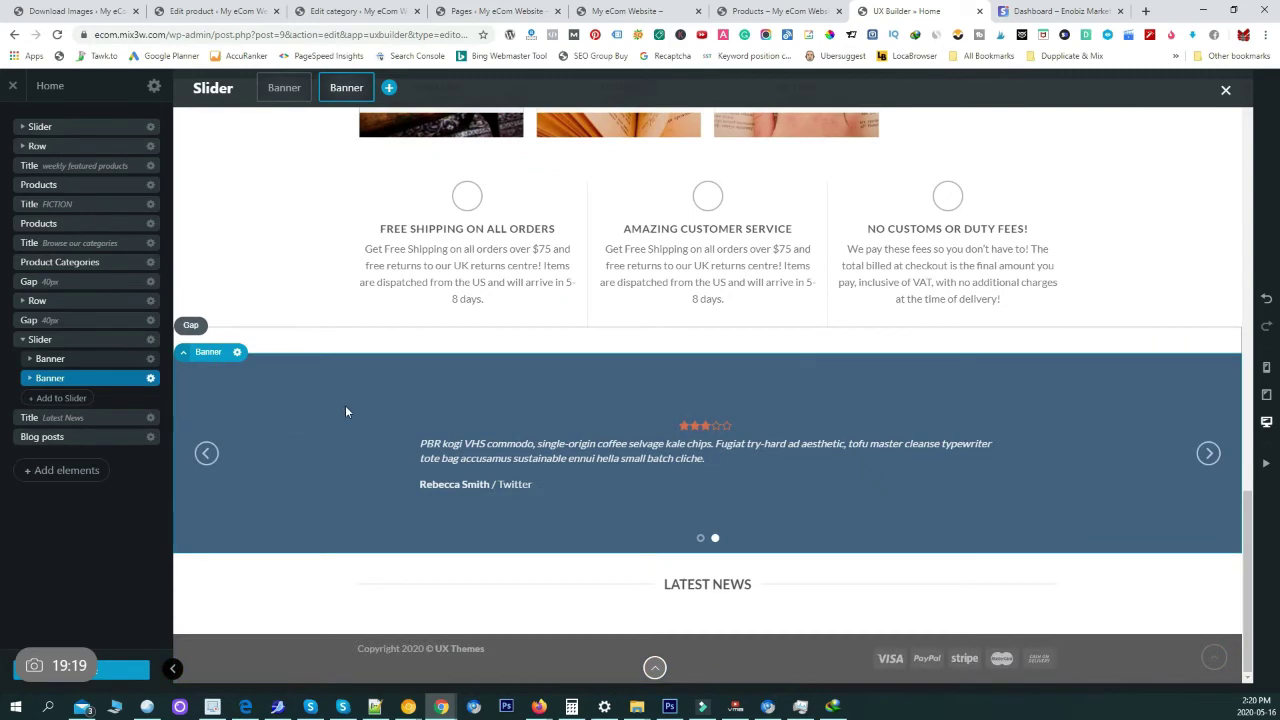
# Duplicate the second testimonial banner and view the banner's background settings, then reload the UX Builder to discard the unsaved slider changes
pyautogui.click(203, 455)
pyautogui.click(200, 455)
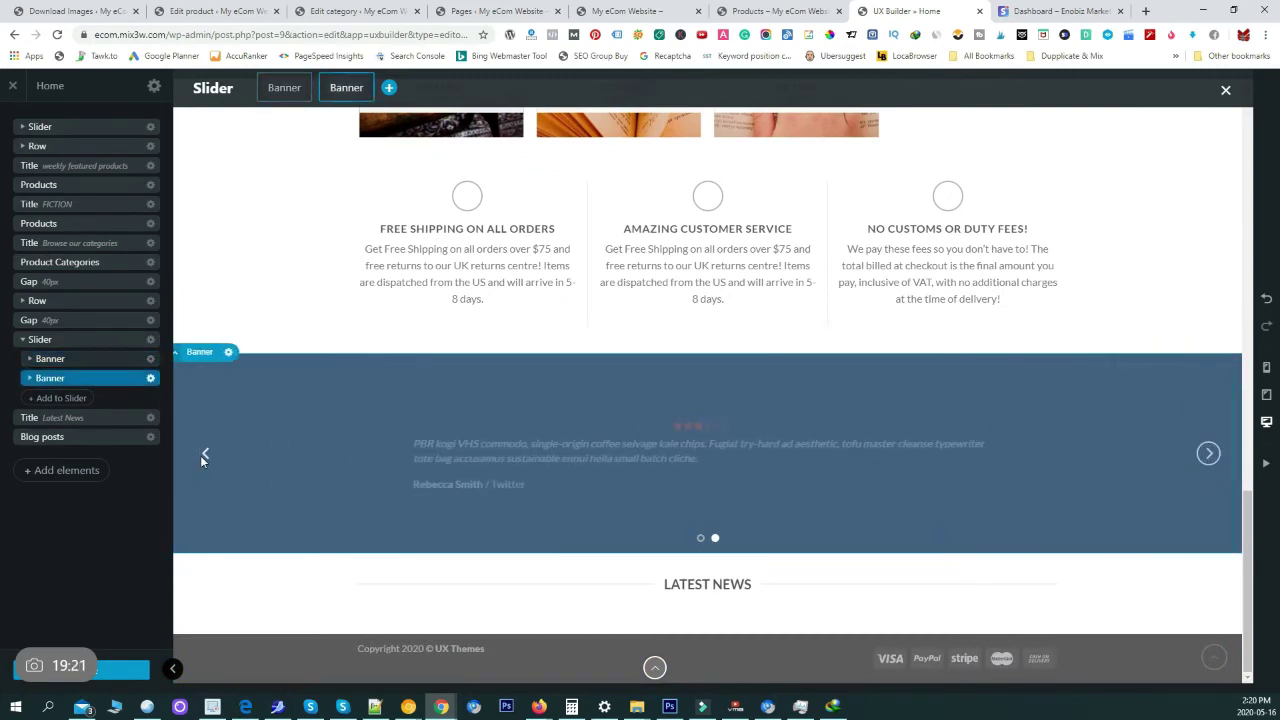
pyautogui.click(150, 380)
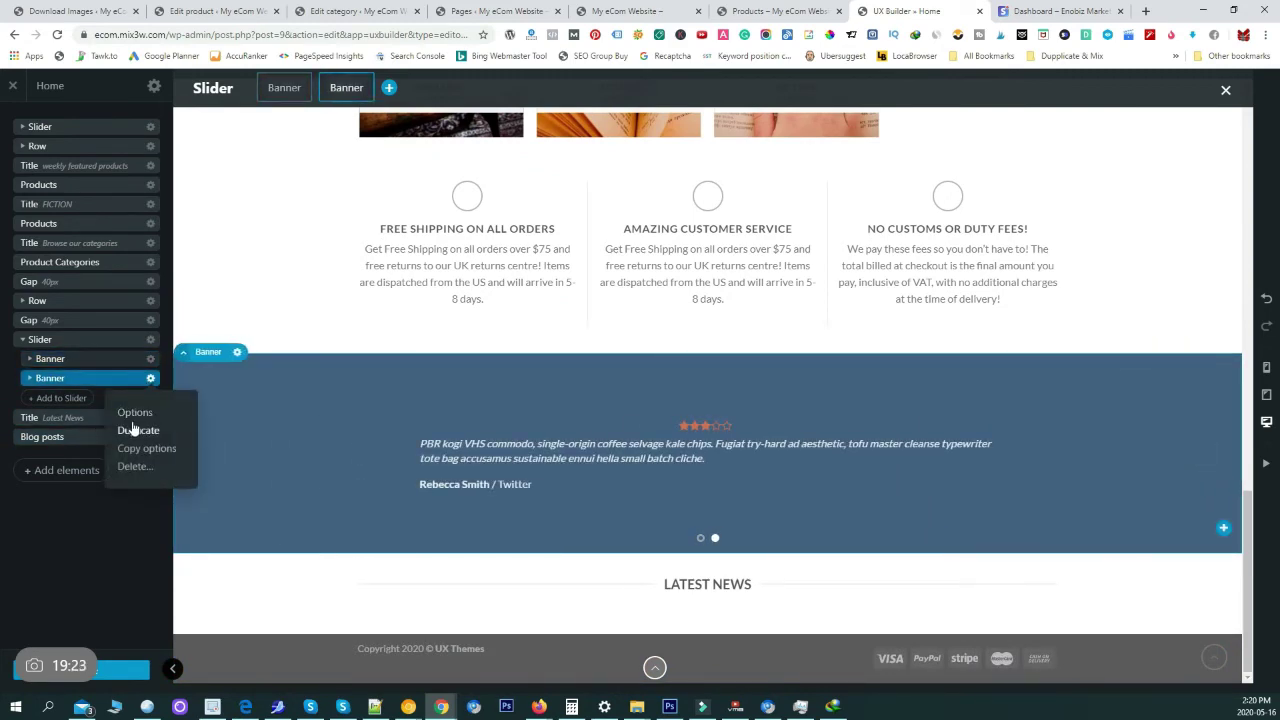
pyautogui.click(135, 431)
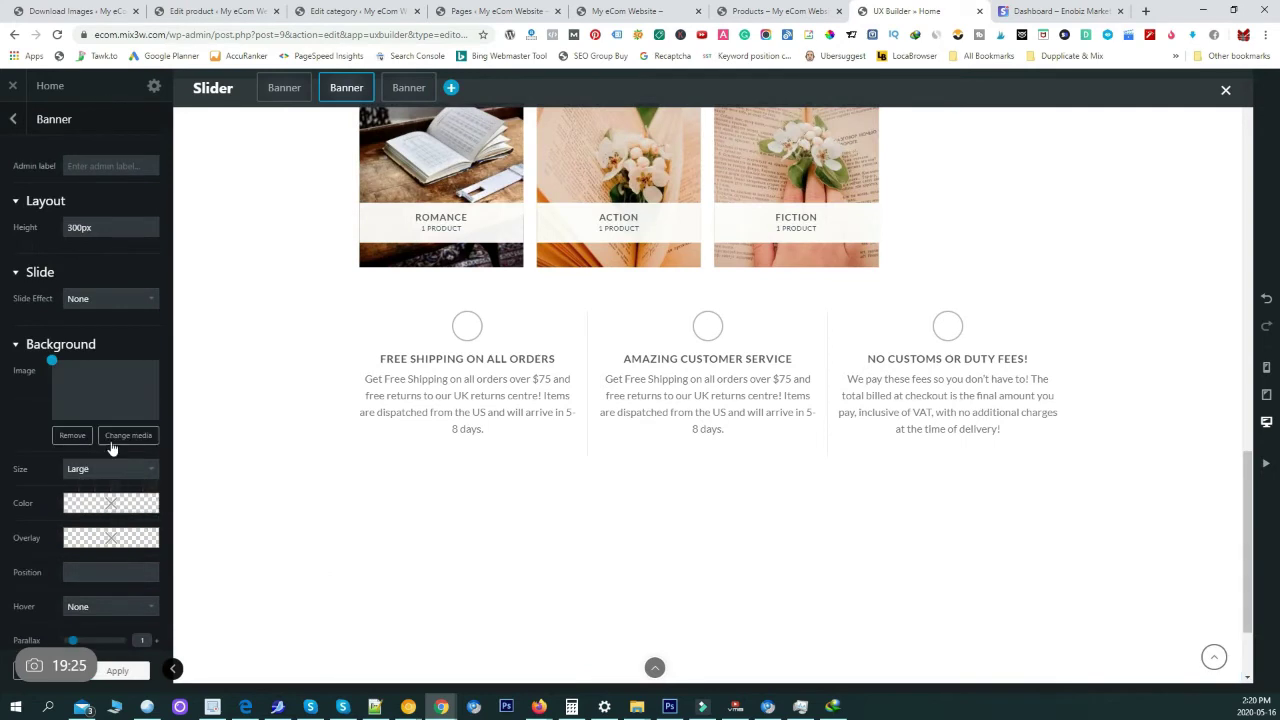
pyautogui.scroll(-2, 90, 400)
pyautogui.scroll(-3, 90, 400)
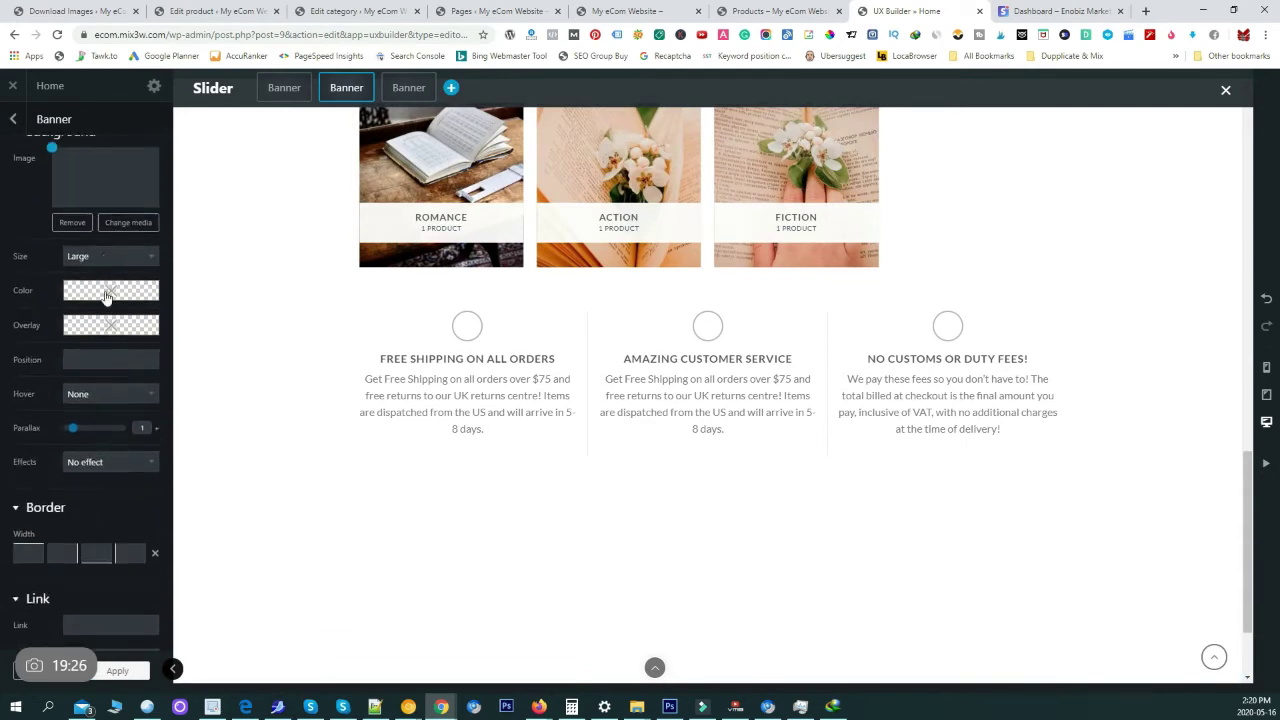
pyautogui.click(15, 121)
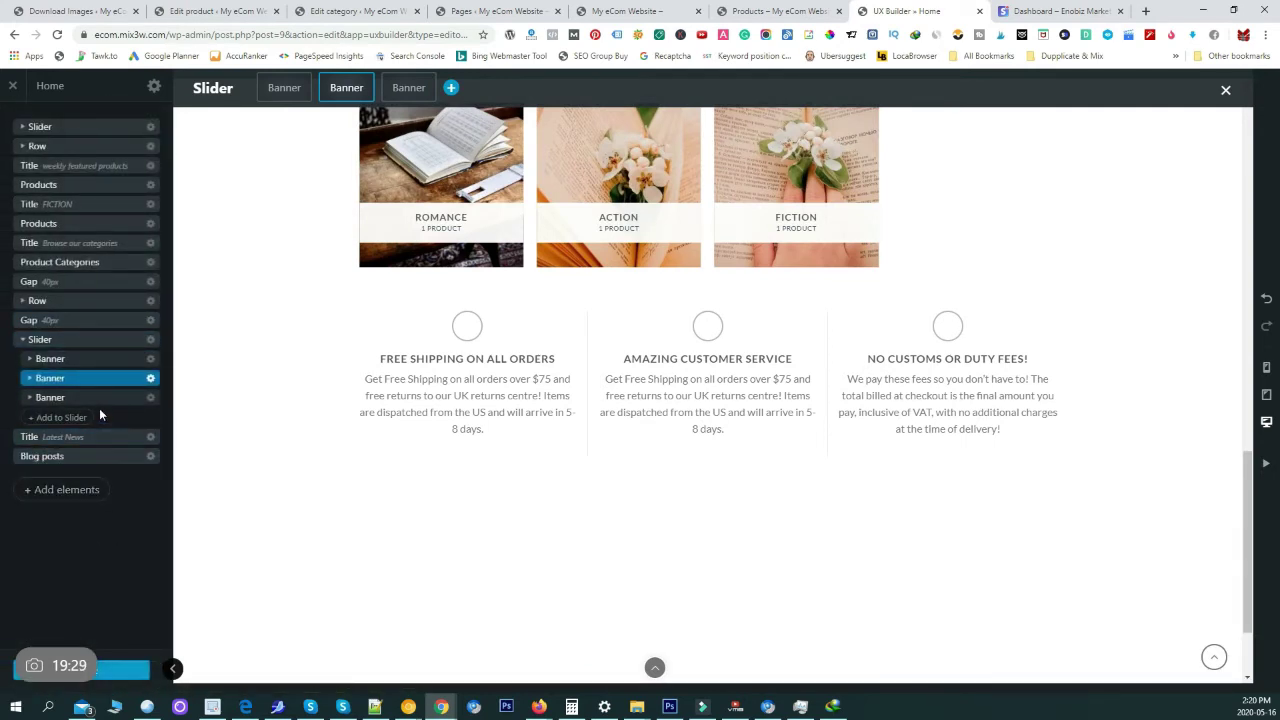
pyautogui.scroll(-2, 274, 569)
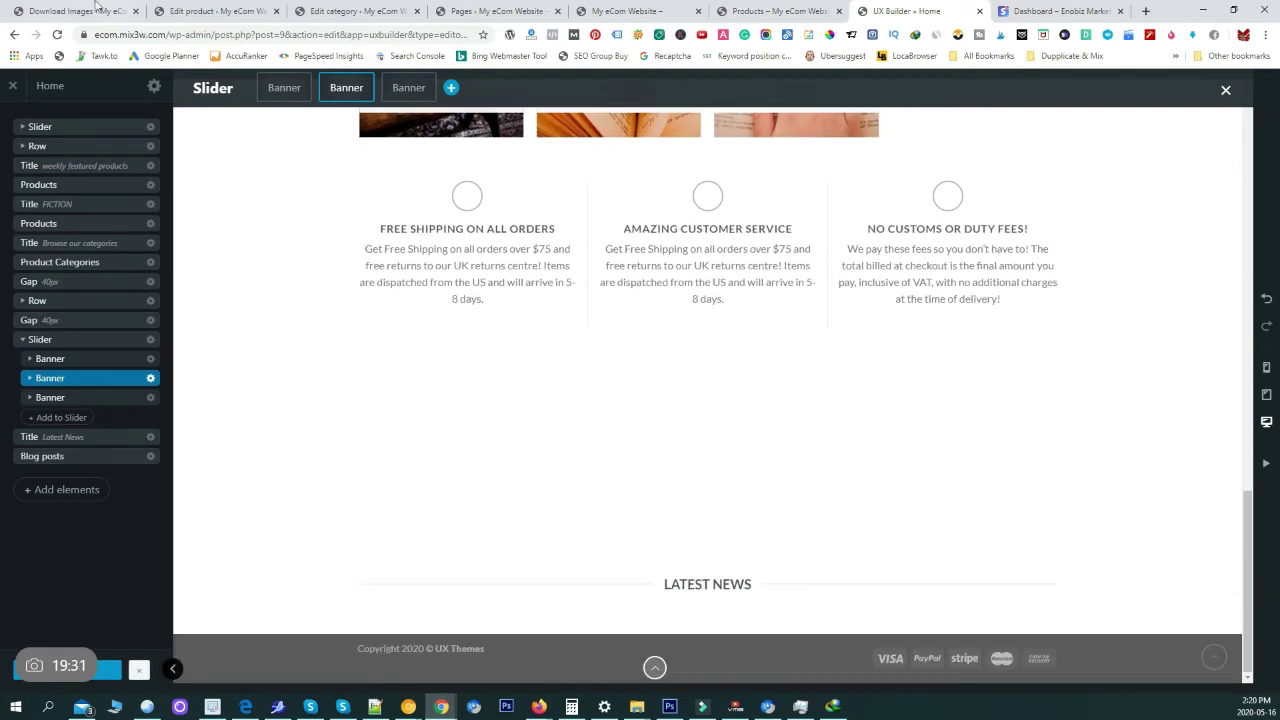
pyautogui.click(57, 35)
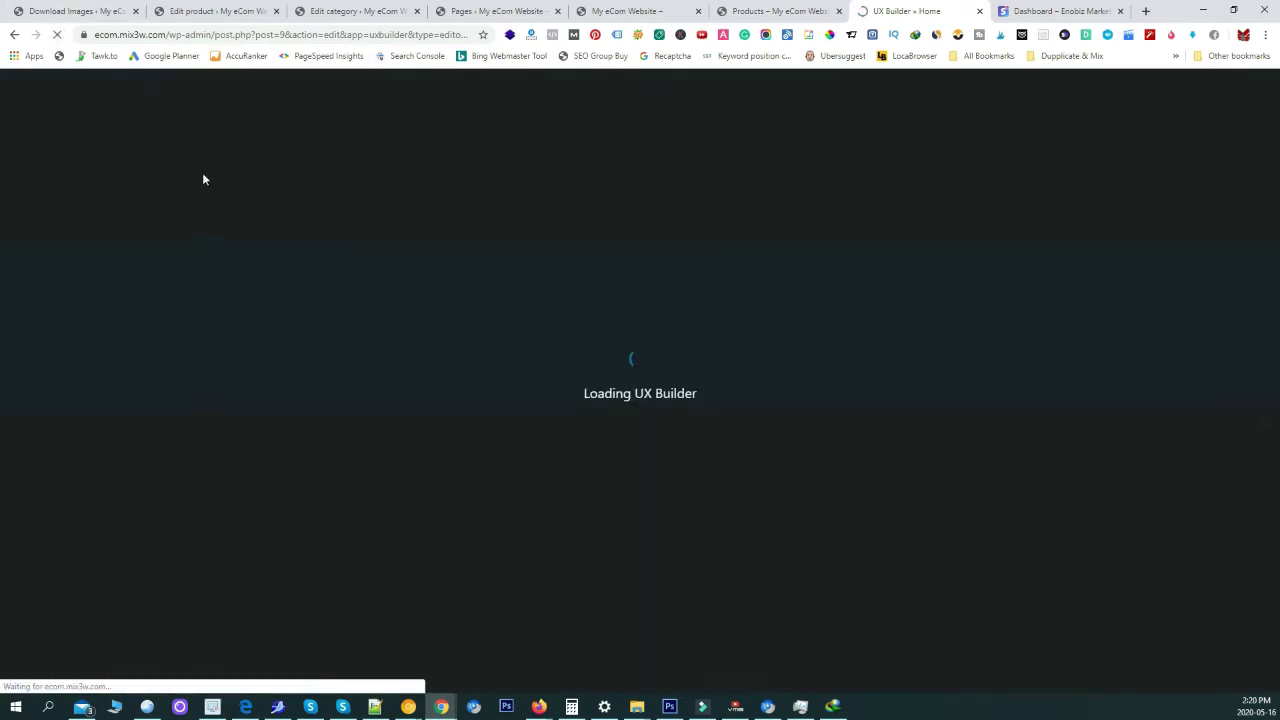
# Review the reloaded Home page's products, categories and testimonials, ending at the menu placeholder in the header
pyautogui.scroll(-9, 352, 423)
pyautogui.scroll(-6, 354, 438)
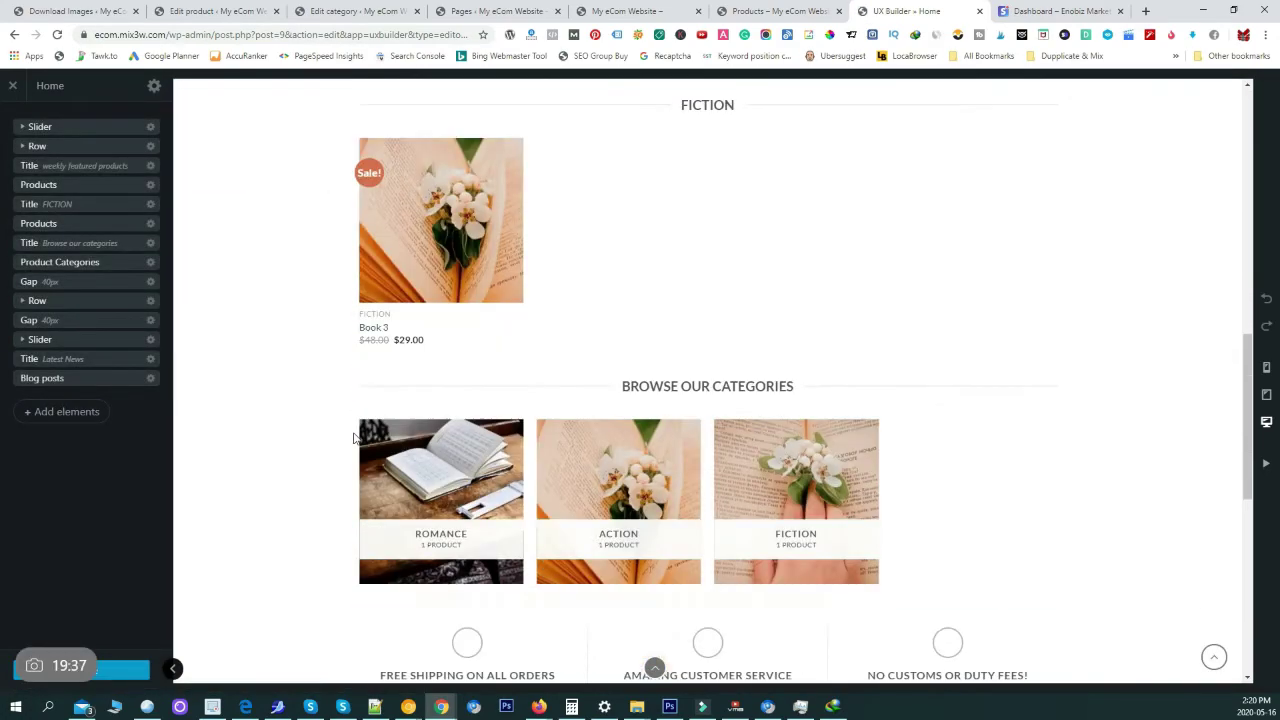
pyautogui.scroll(13, 551, 176)
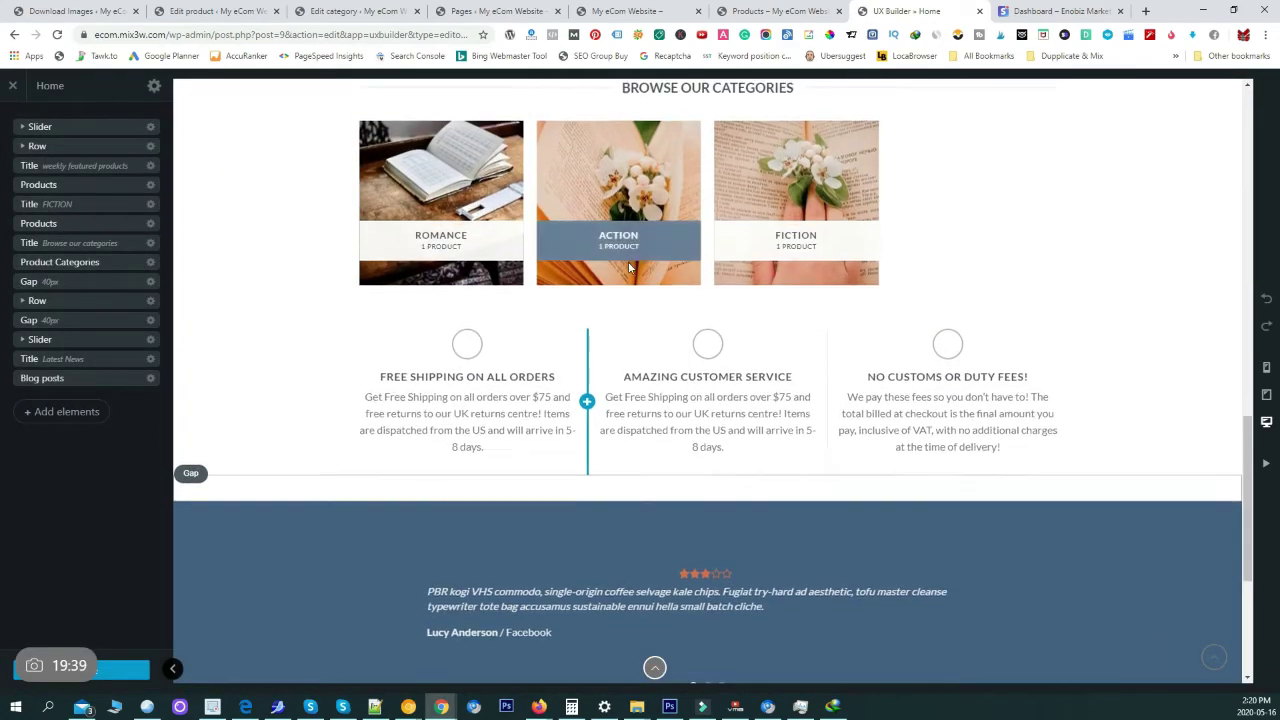
pyautogui.scroll(4, 631, 272)
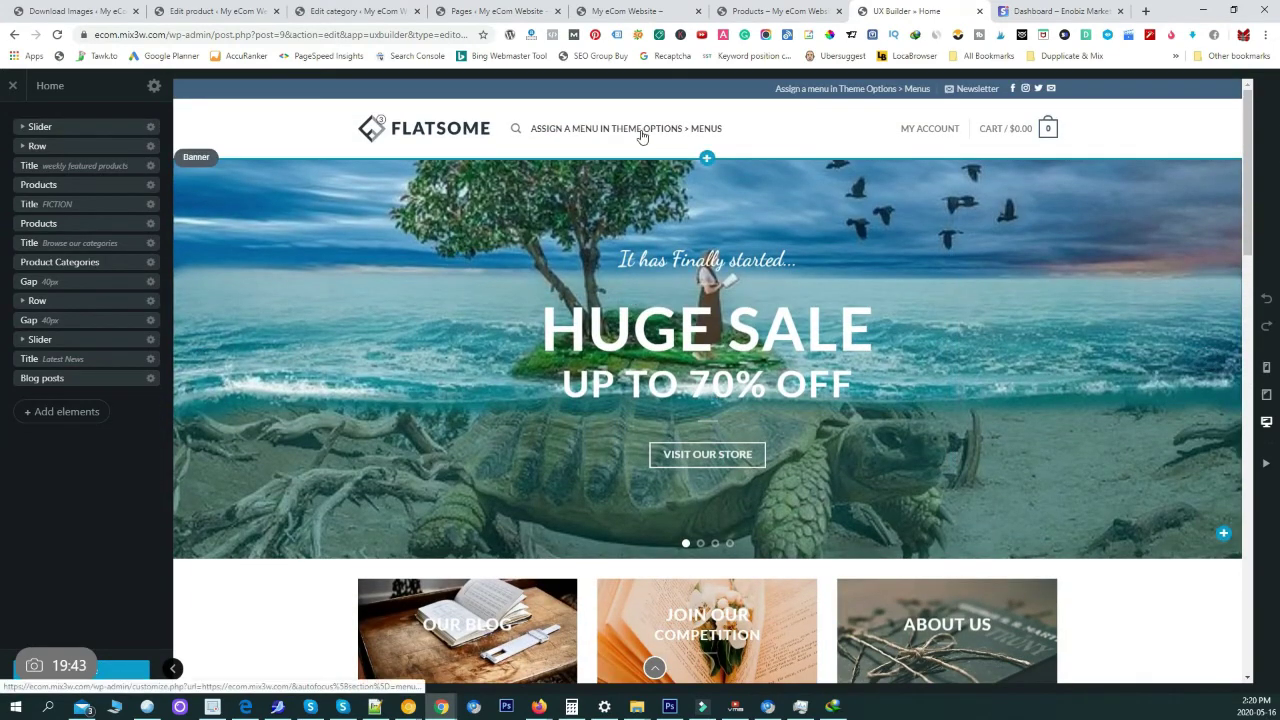
# Switch to the WordPress admin's Menus page and create a navigation menu named main
pyautogui.click(625, 11)
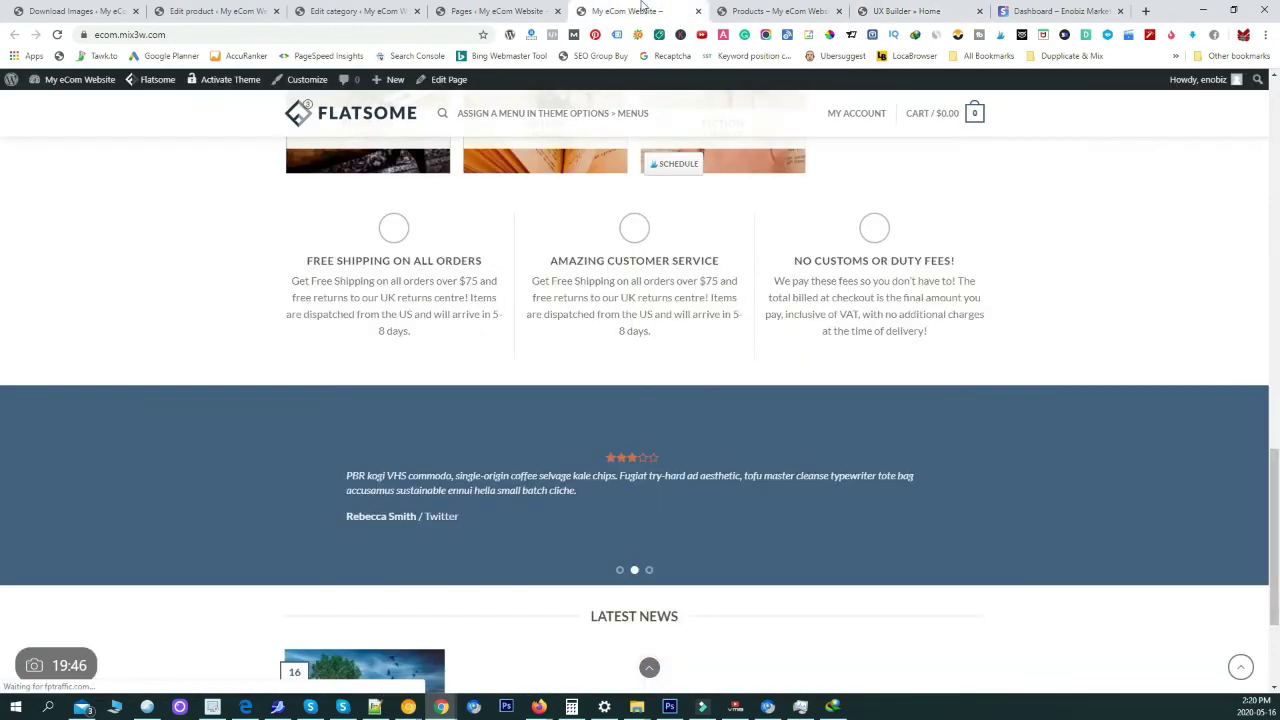
pyautogui.click(785, 11)
pyautogui.click(497, 11)
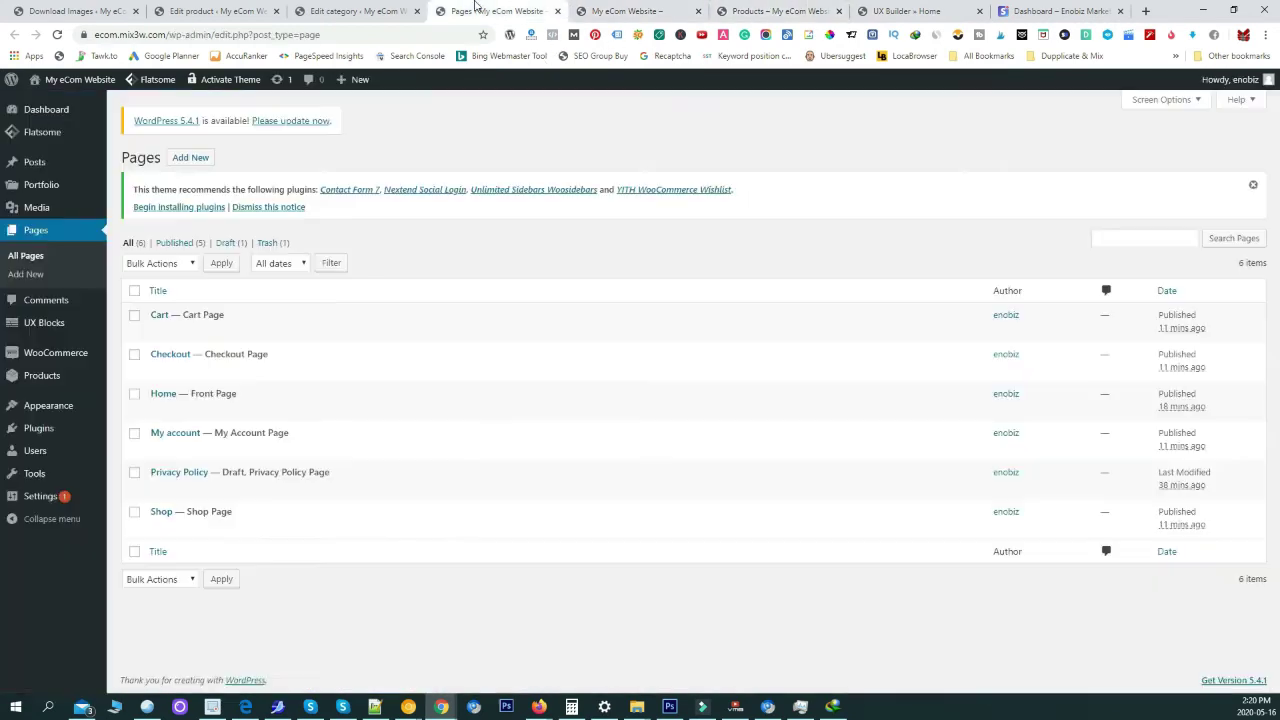
pyautogui.moveTo(48, 405)
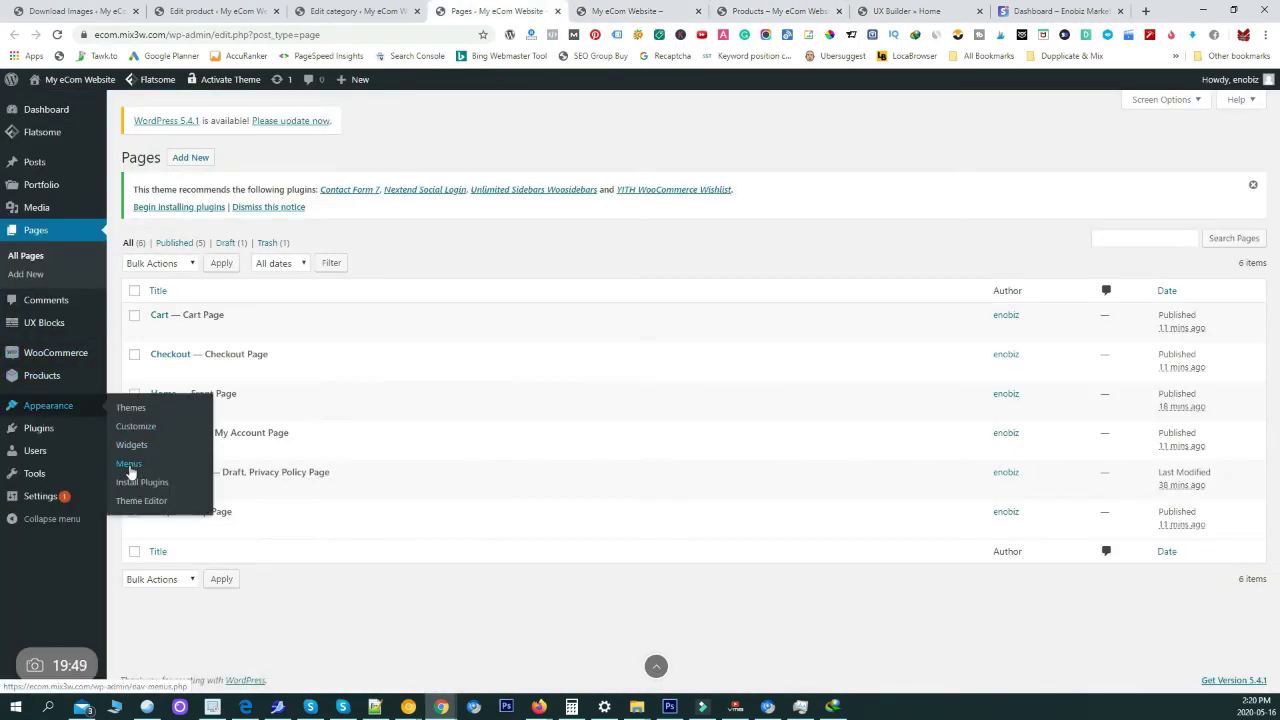
pyautogui.click(130, 470)
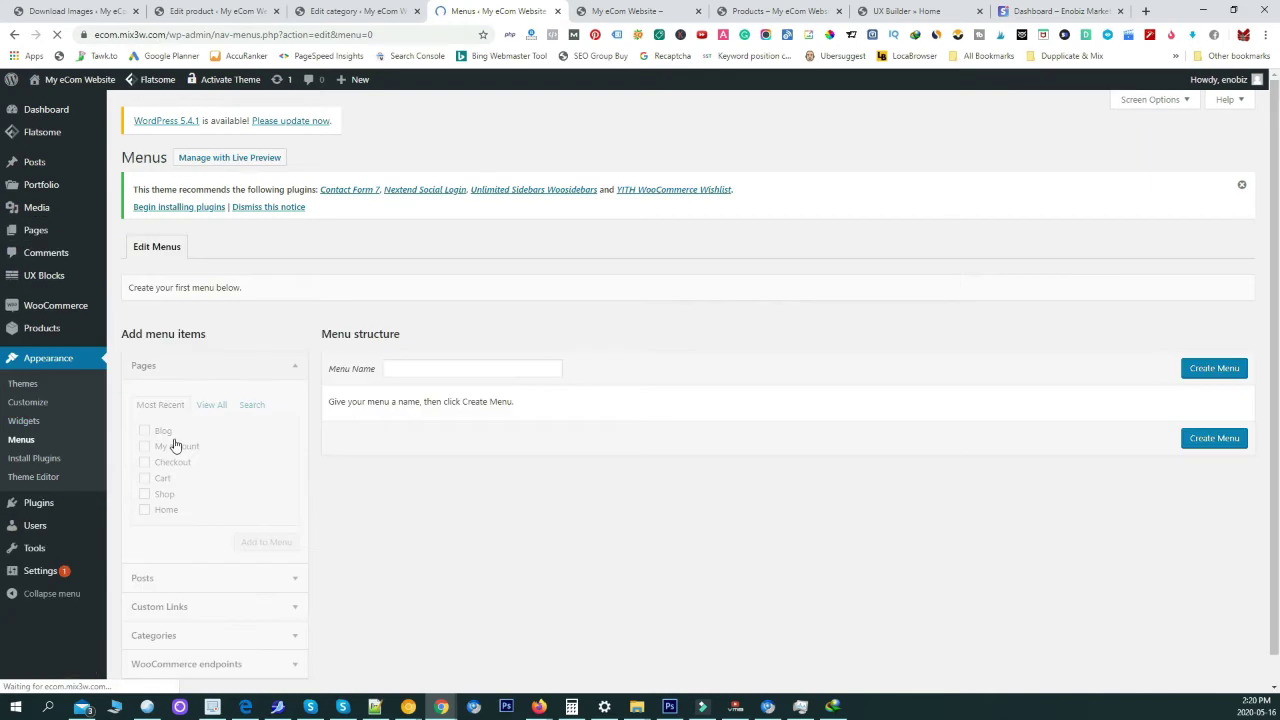
pyautogui.click(392, 368)
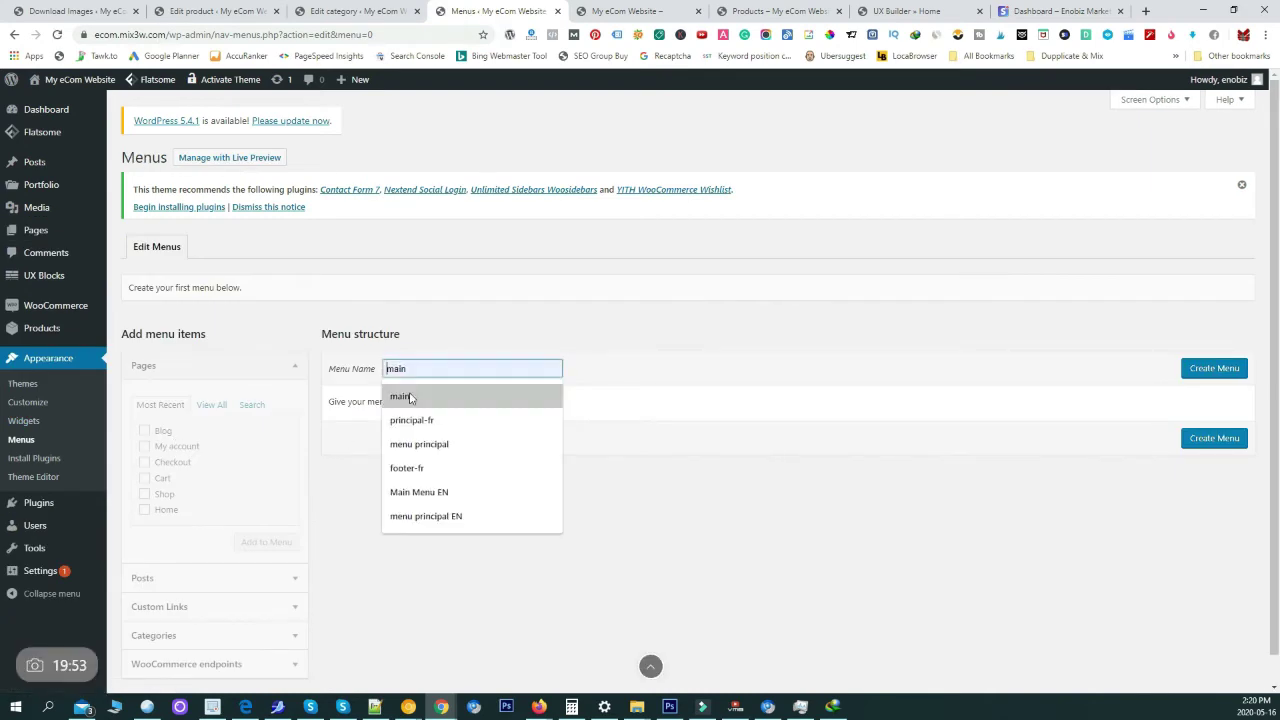
pyautogui.click(395, 394)
pyautogui.click(1210, 369)
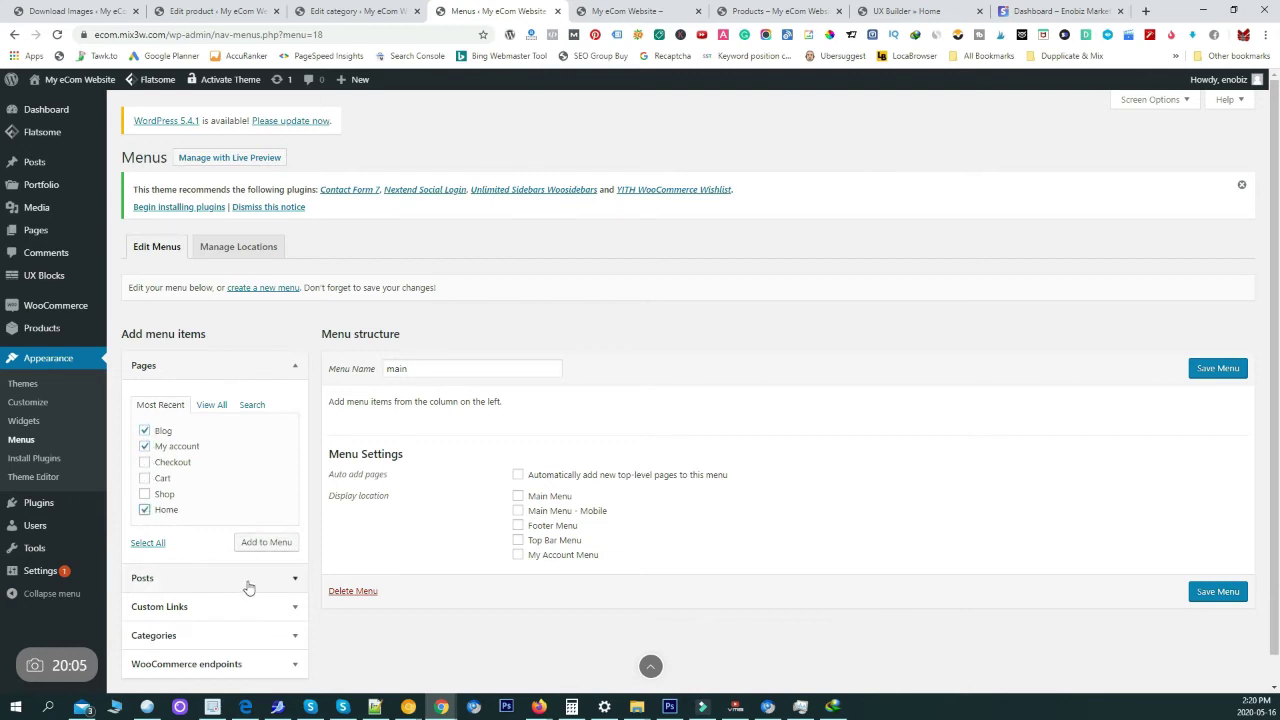
# Check all entries in the menu editor's Categories box, then open the Screen Options
pyautogui.scroll(-1, 249, 586)
pyautogui.click(285, 611)
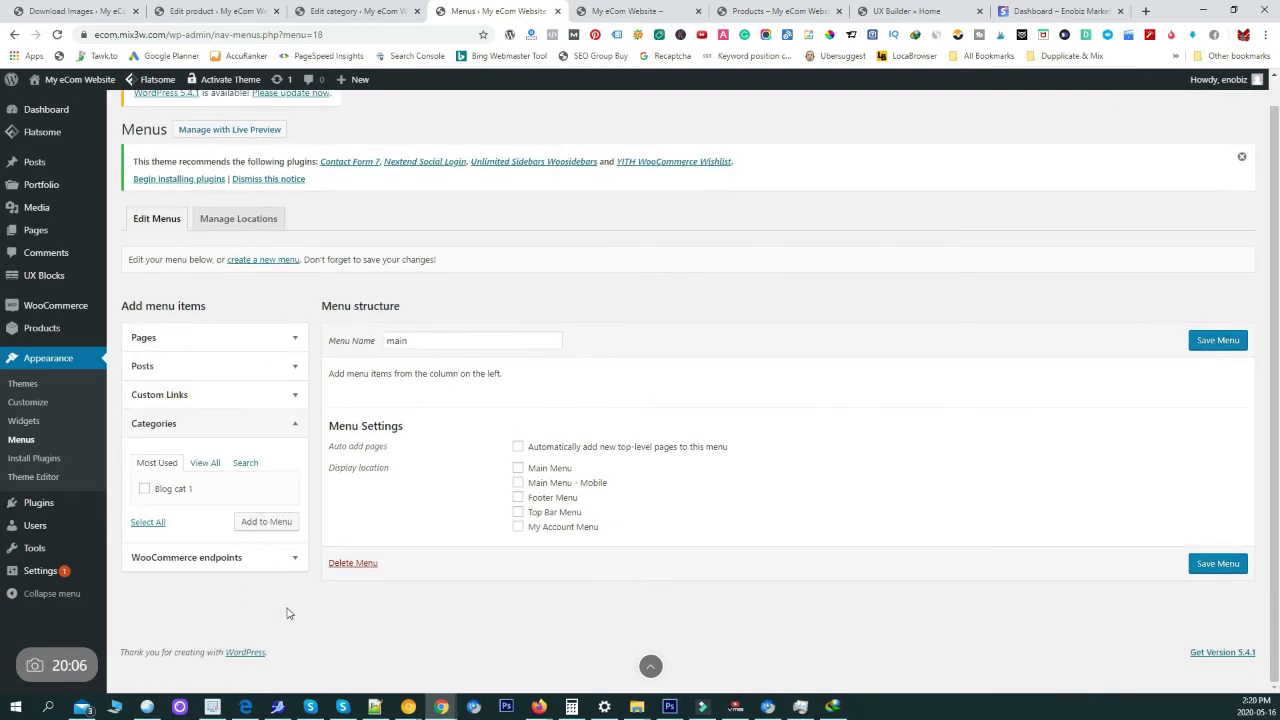
pyautogui.click(205, 465)
pyautogui.click(296, 426)
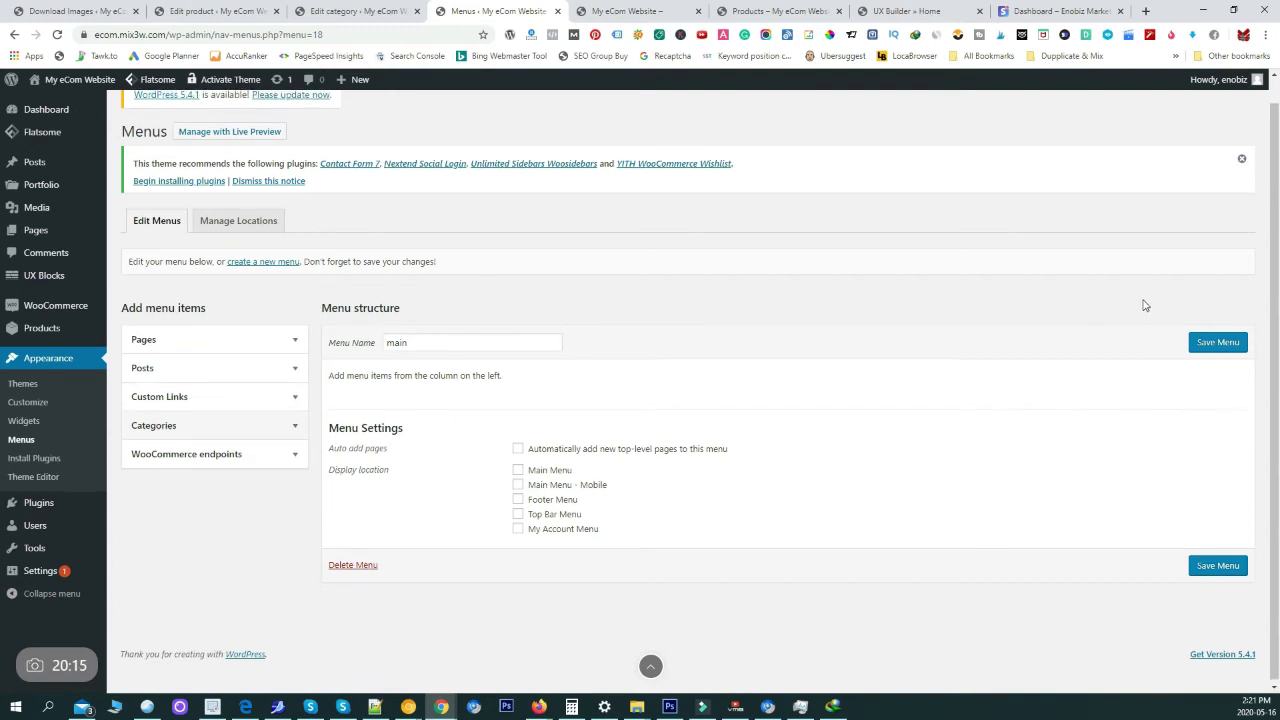
pyautogui.scroll(1, 1150, 260)
pyautogui.click(1181, 102)
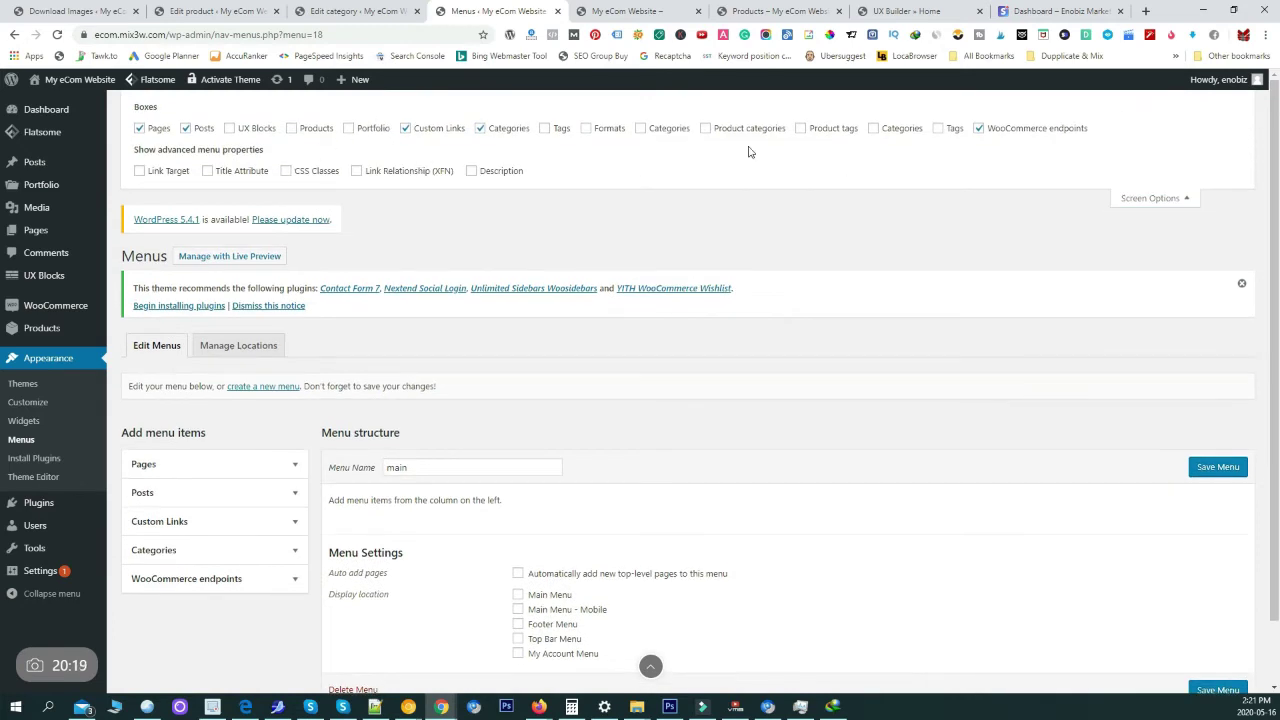
# Try enabling the Categories box beside Product tags, check both category lists for items, and hide that box again
pyautogui.click(874, 128)
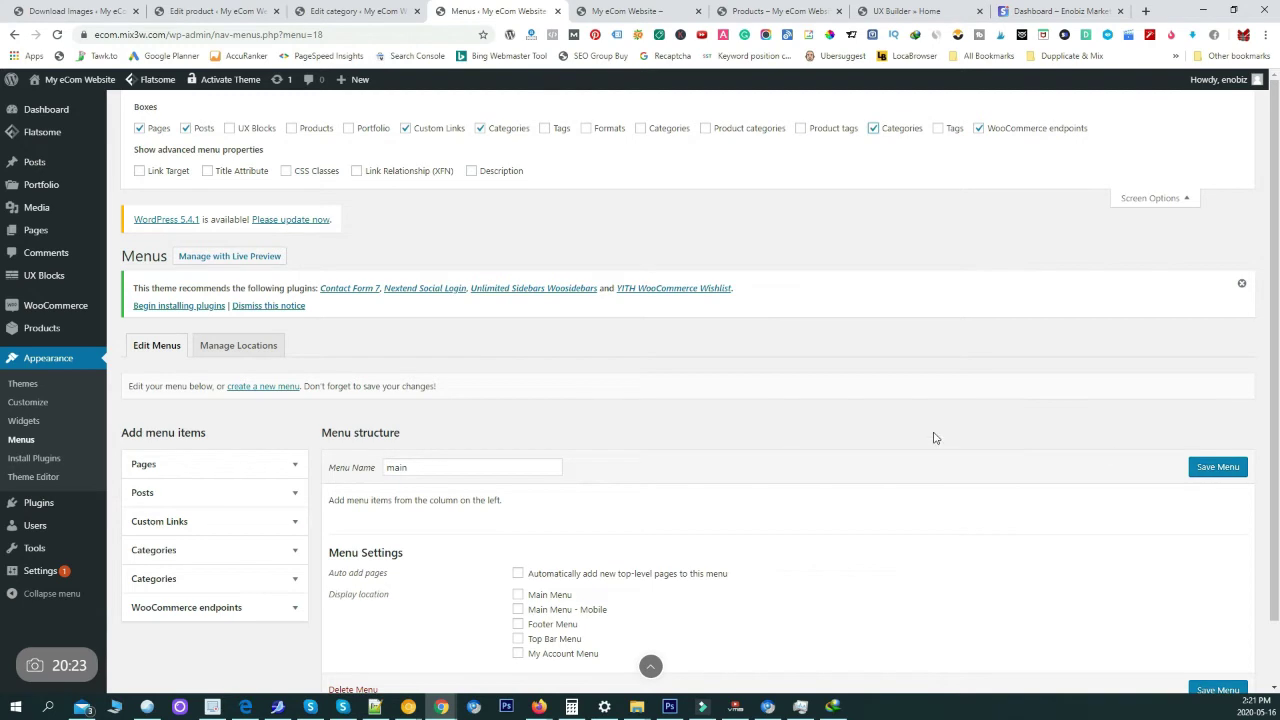
pyautogui.scroll(-1, 935, 438)
pyautogui.click(285, 512)
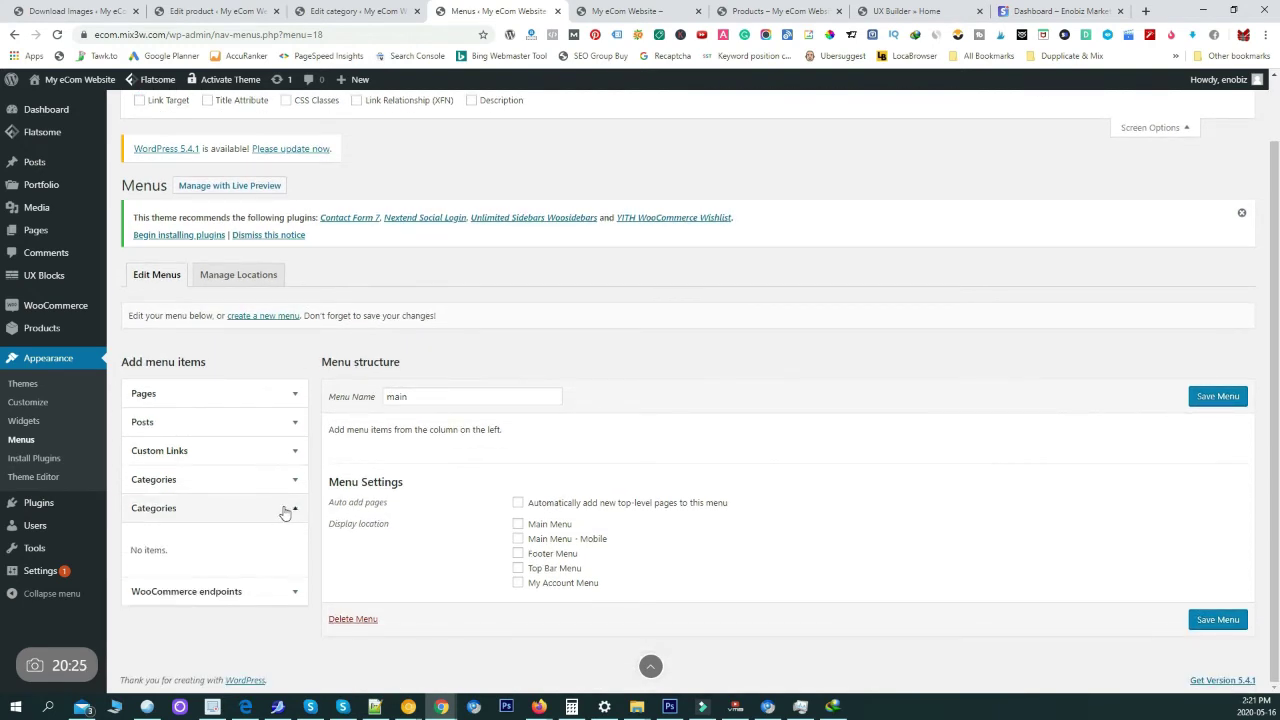
pyautogui.click(285, 481)
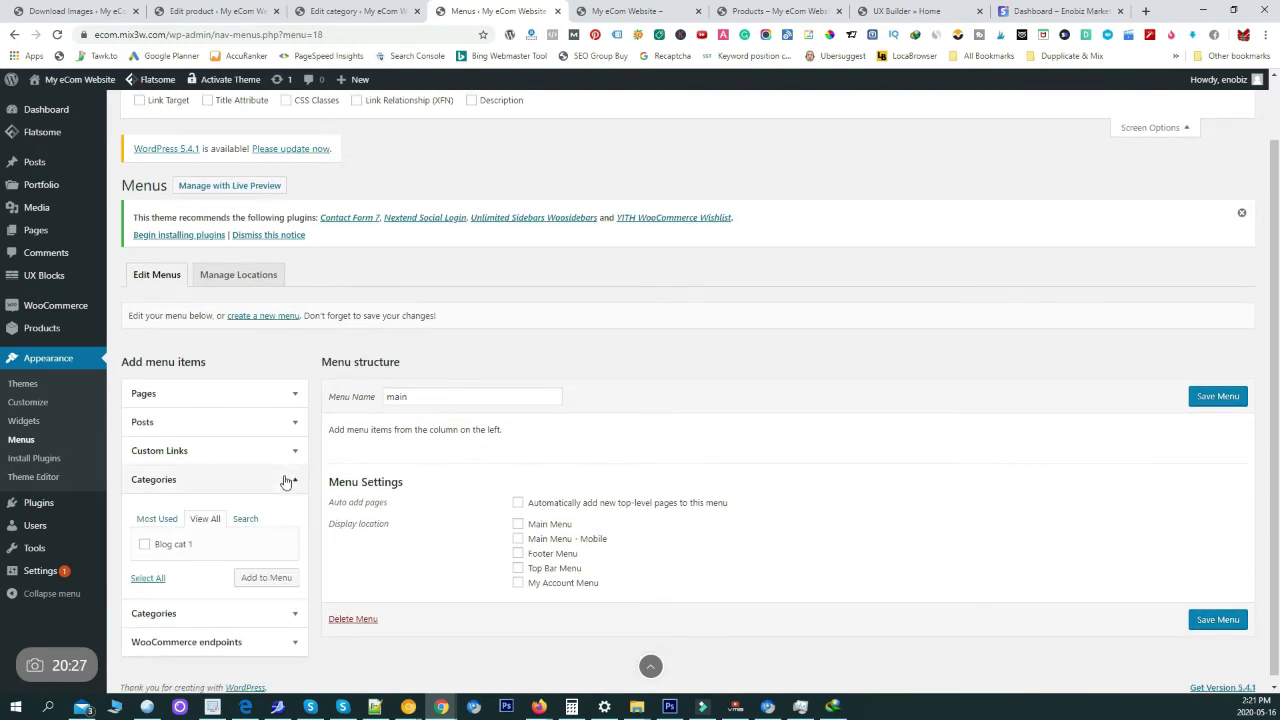
pyautogui.click(285, 481)
pyautogui.scroll(1, 763, 237)
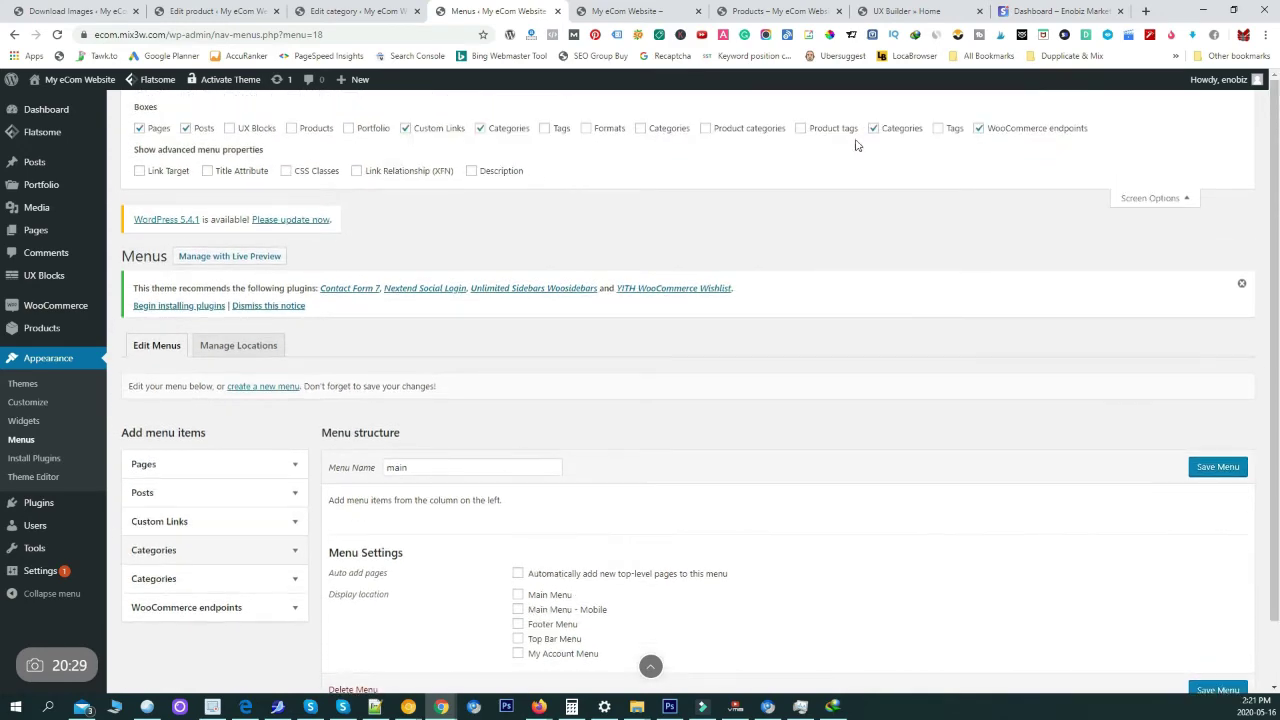
pyautogui.click(873, 129)
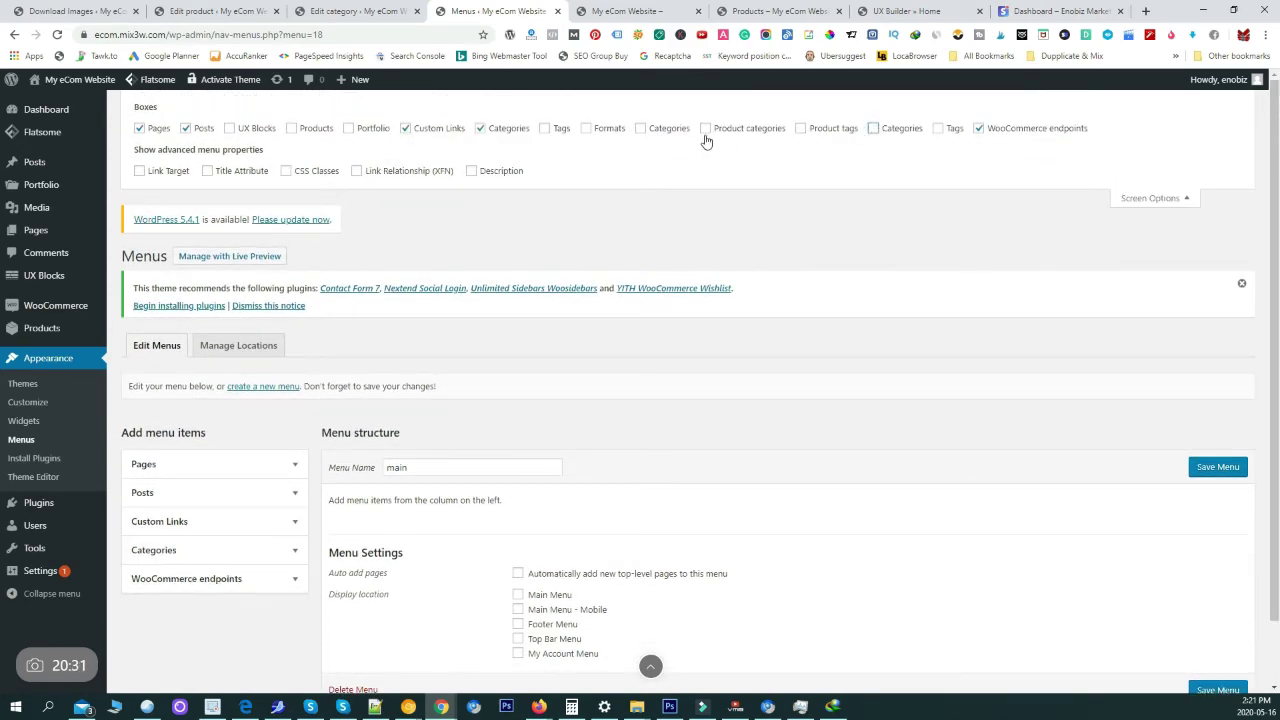
# Enable the Categories and Product categories boxes and add the Romance, Action and Fiction product categories to the menu
pyautogui.click(688, 129)
pyautogui.click(704, 129)
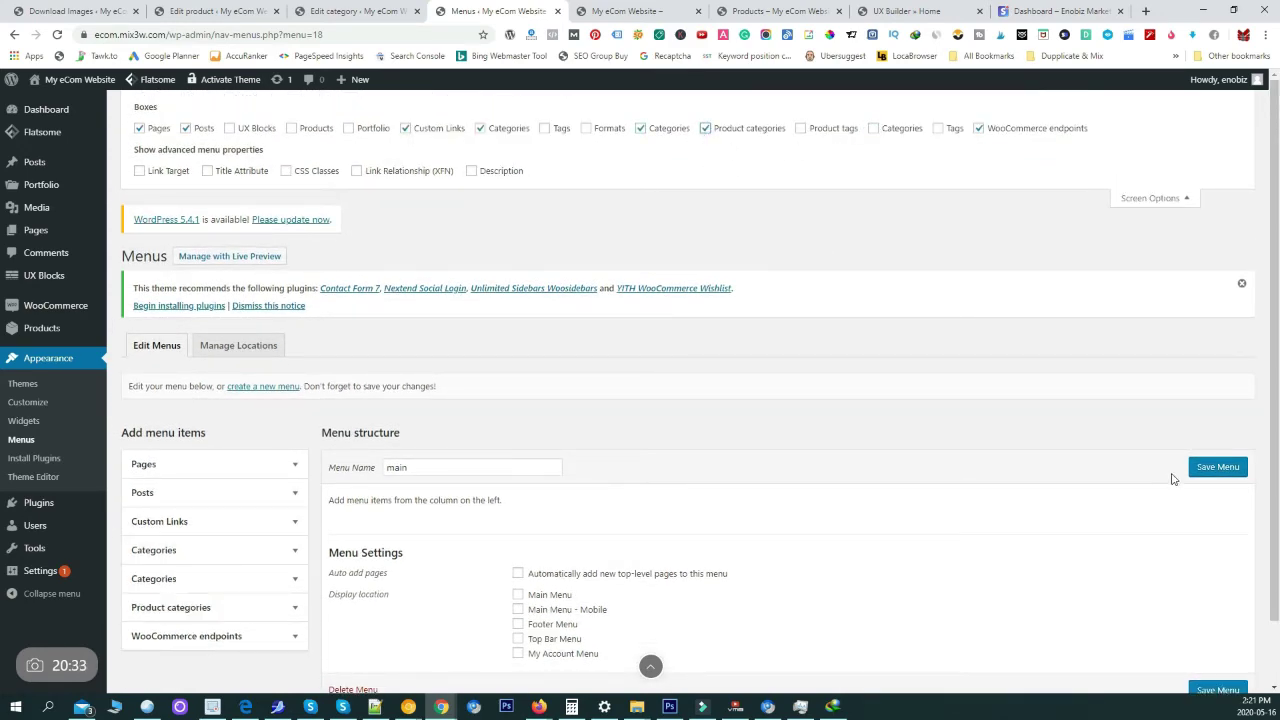
pyautogui.scroll(-1, 1173, 479)
pyautogui.click(285, 537)
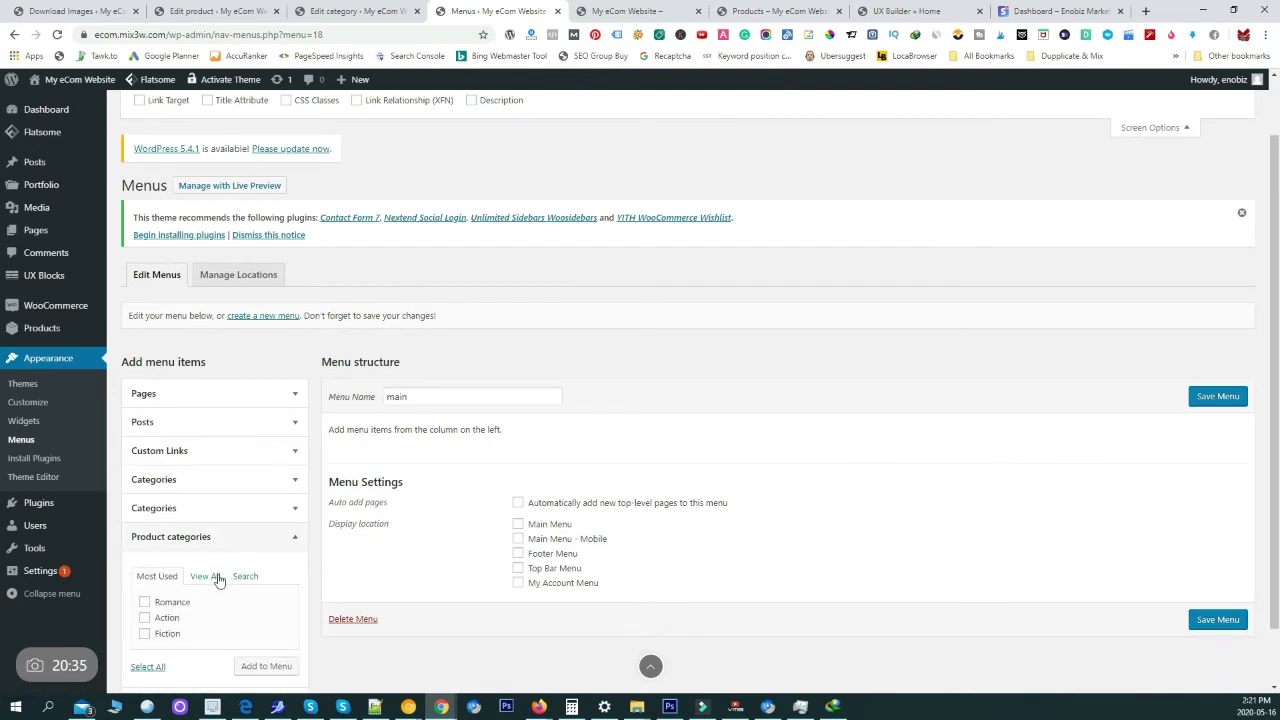
pyautogui.click(144, 603)
pyautogui.click(268, 667)
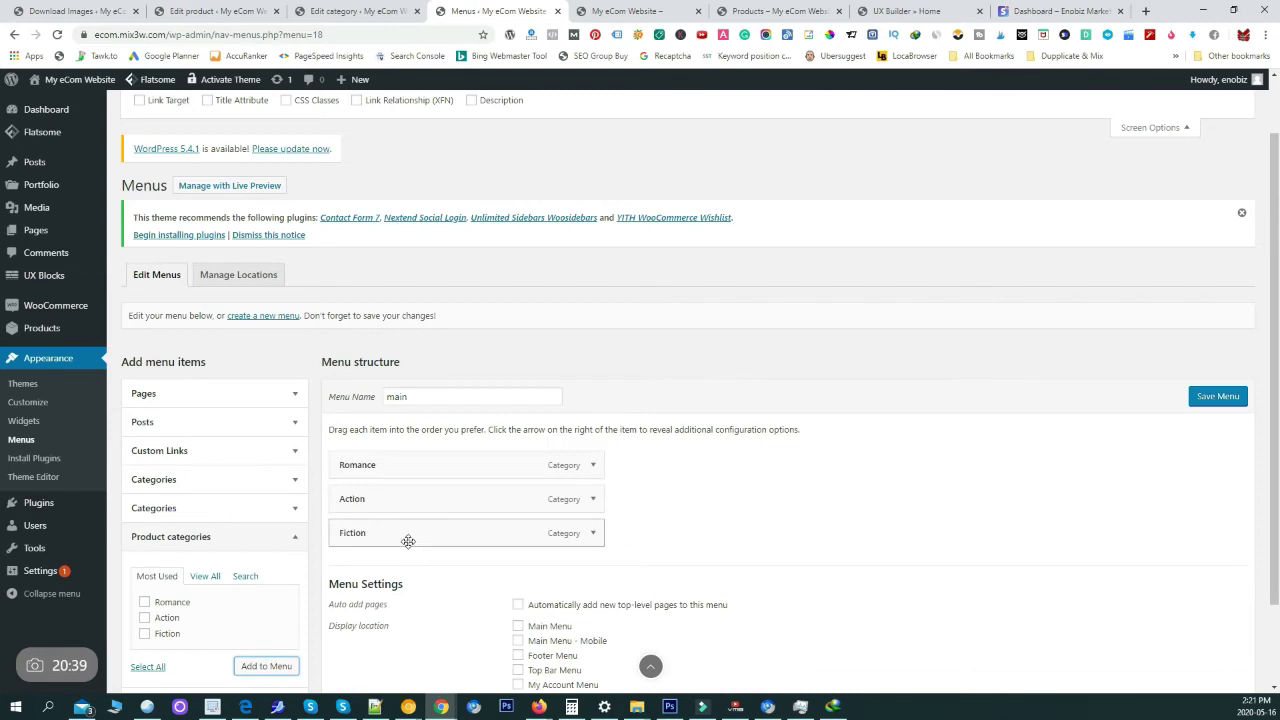
# Add the Blog, My account, Home and Shop pages to the menu, placing Home first and Shop second
pyautogui.click(226, 397)
pyautogui.click(270, 572)
pyautogui.scroll(-2, 370, 555)
pyautogui.moveTo(380, 505); pyautogui.dragTo(405, 328)
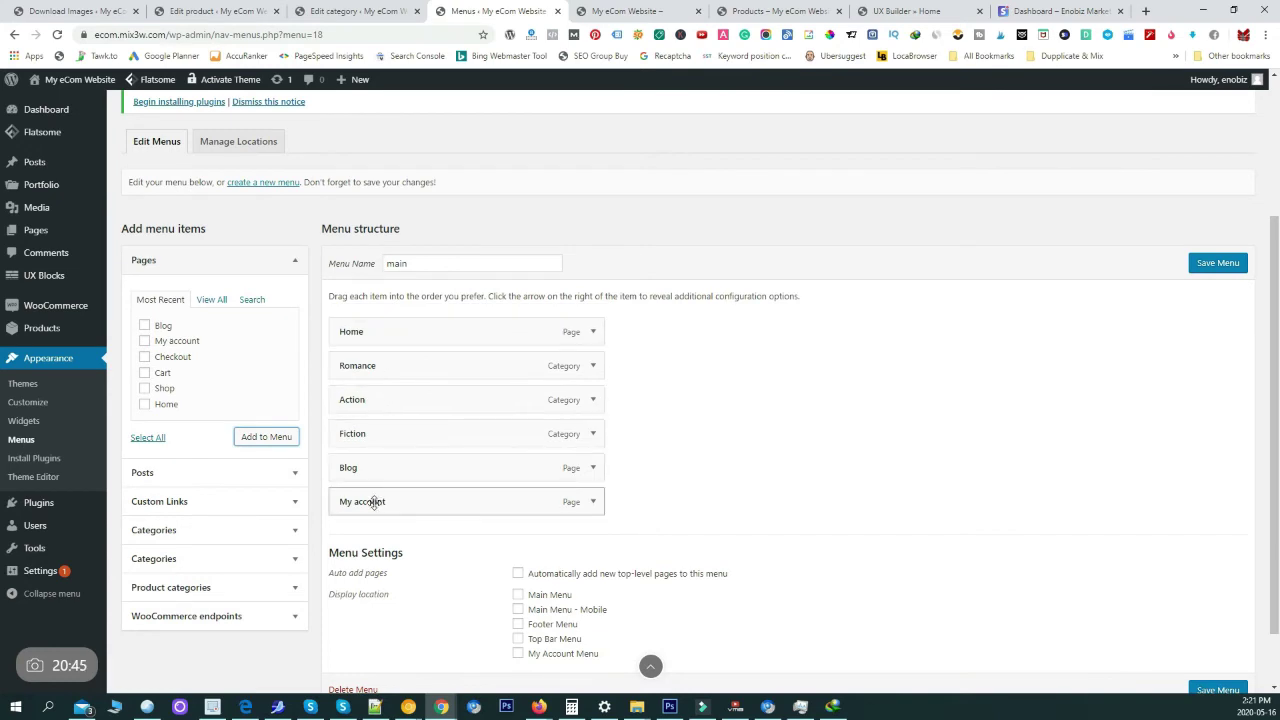
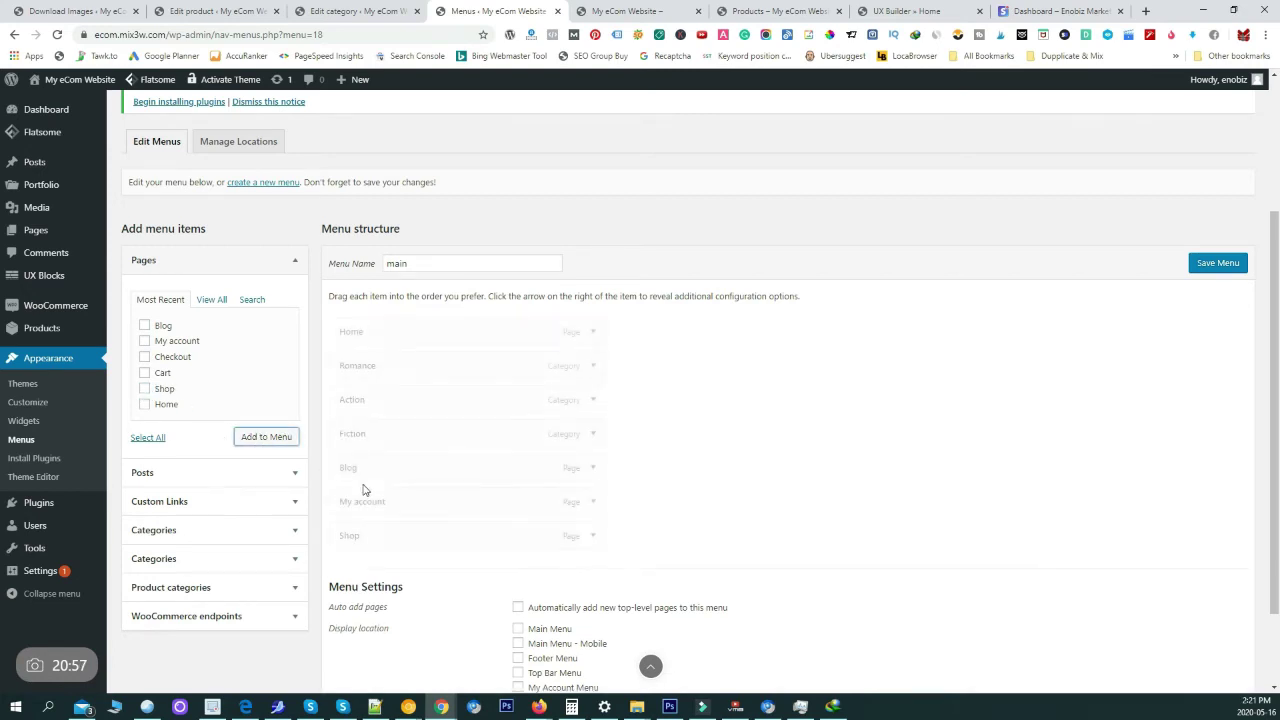
pyautogui.moveTo(362, 545); pyautogui.dragTo(358, 380)
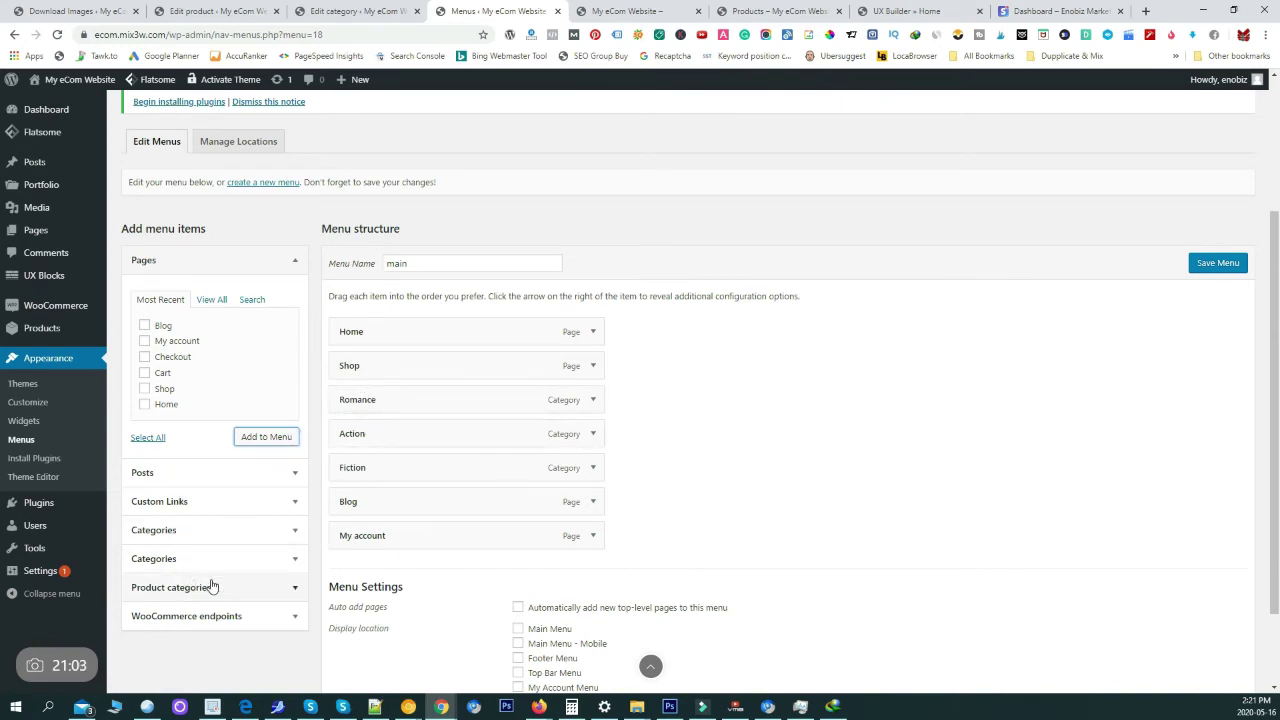
# Add a custom link with the URL Categories and the link text # to the menu, placing it directly below Shop
pyautogui.click(207, 501)
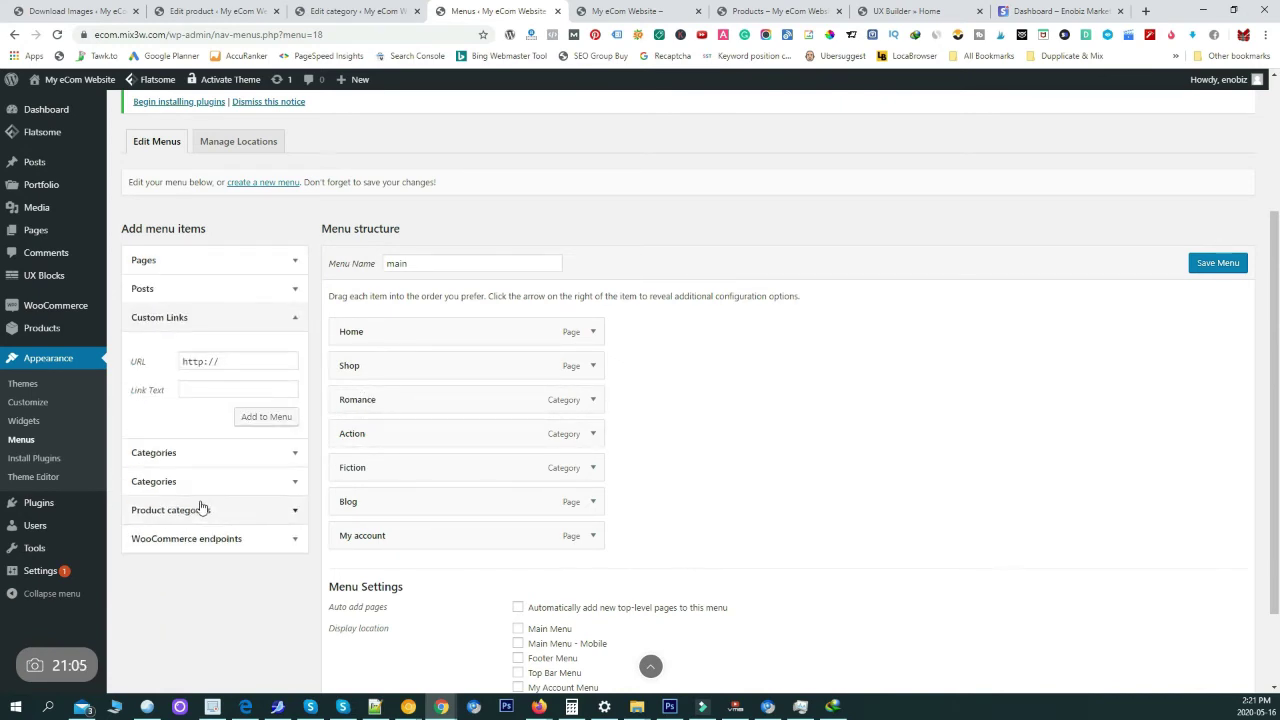
pyautogui.click(254, 360)
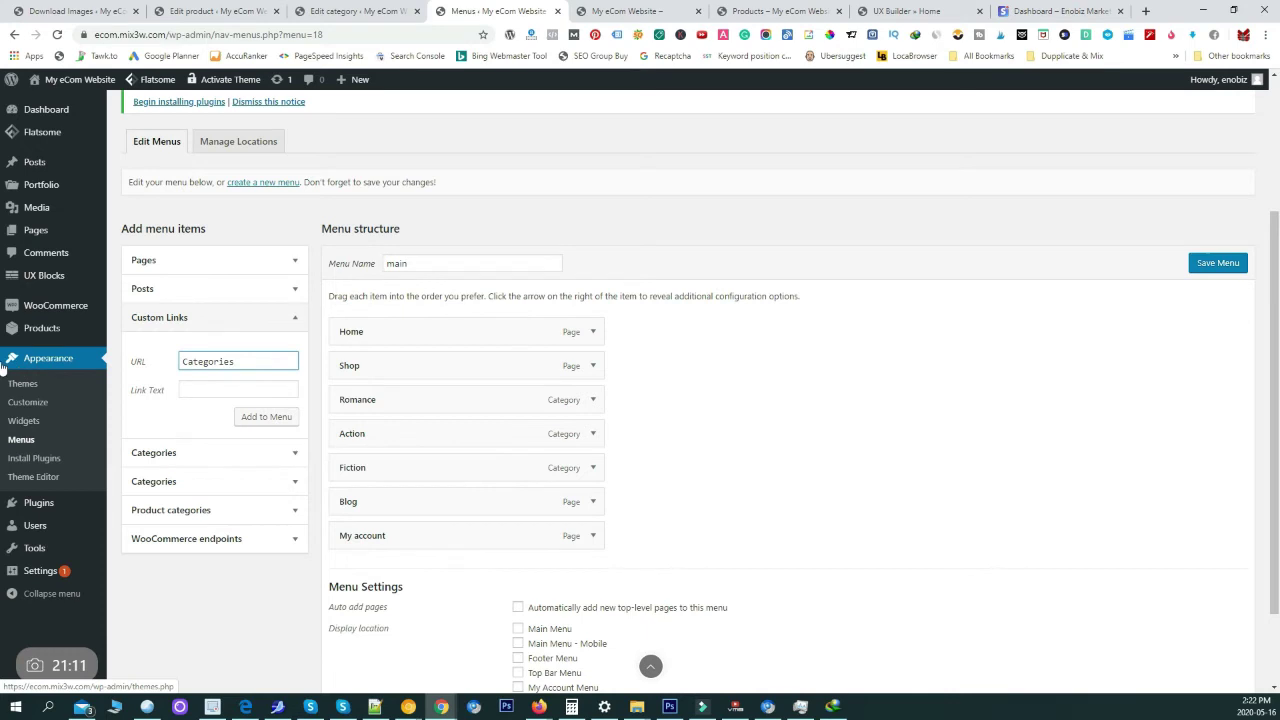
pyautogui.click(195, 386)
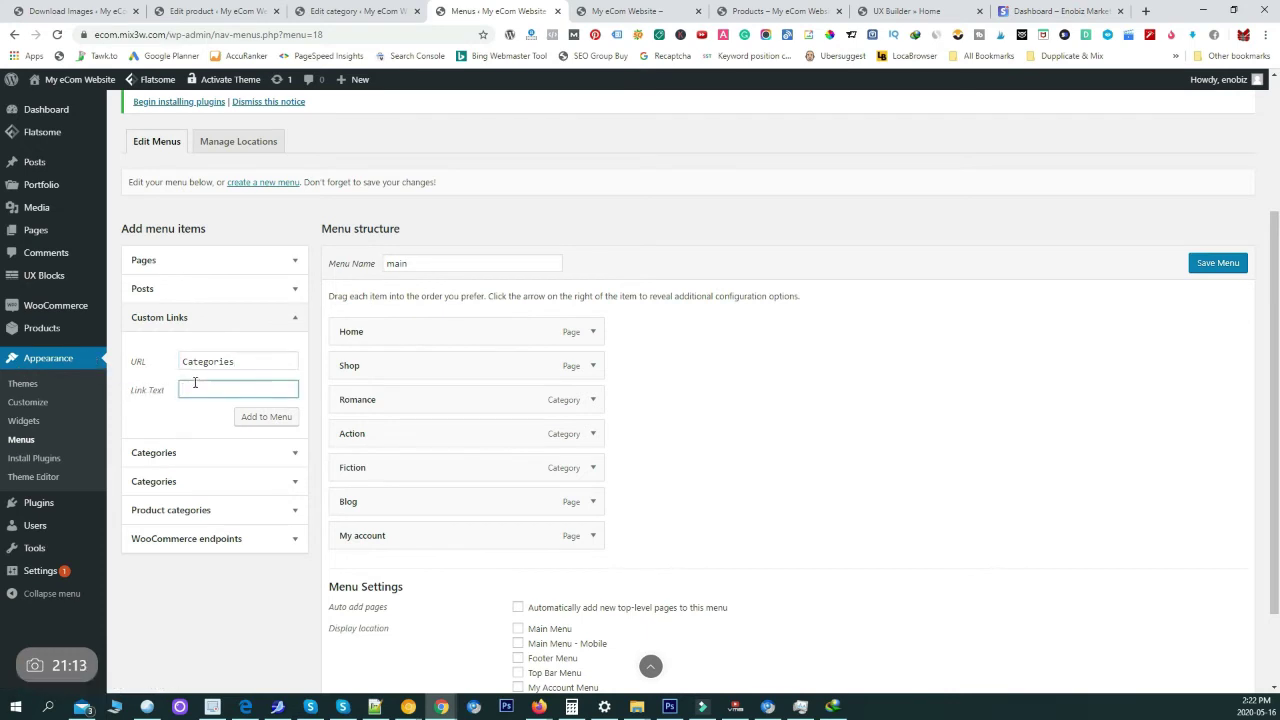
pyautogui.click(271, 410)
pyautogui.moveTo(393, 558); pyautogui.dragTo(386, 401)
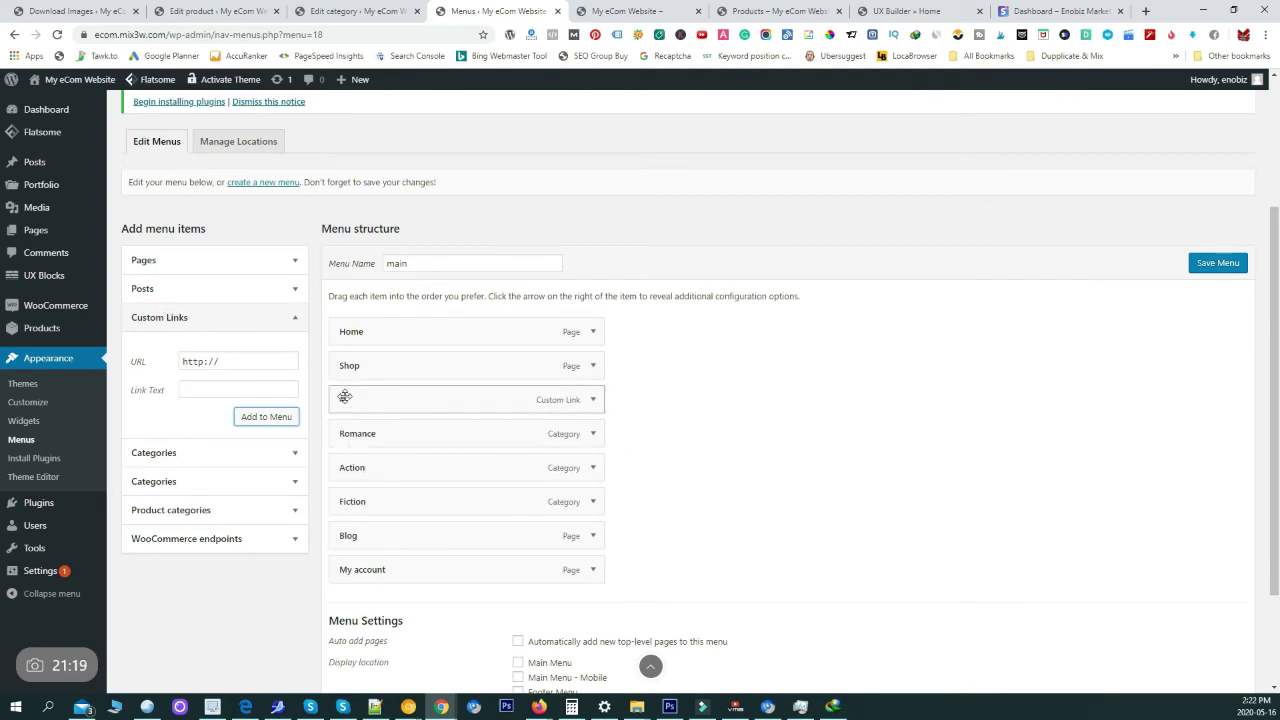
# Correct the custom link below Shop by setting its navigation label to Categories and its URL to #
pyautogui.click(593, 399)
pyautogui.moveTo(428, 446); pyautogui.dragTo(379, 441)
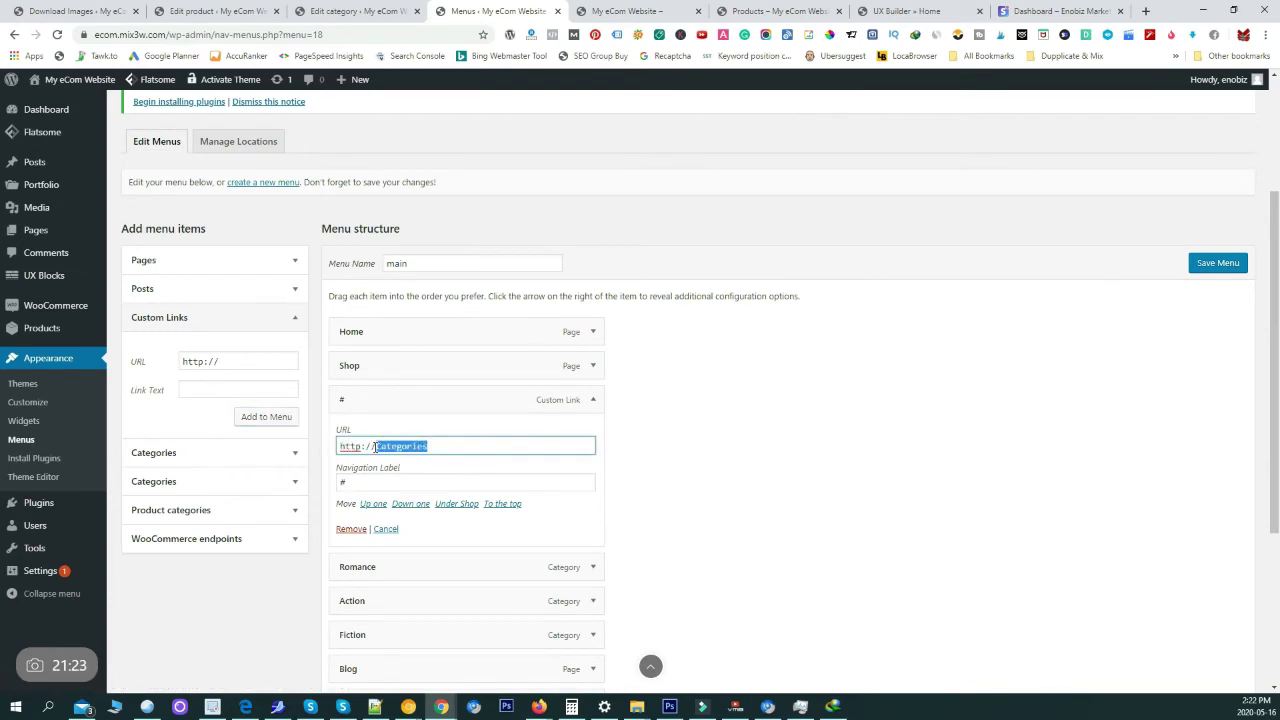
pyautogui.hotkey('ctrl', 'c')
pyautogui.click(378, 480)
pyautogui.hotkey('ctrl', 'a')
pyautogui.hotkey('ctrl', 'v')
pyautogui.hotkey('shift', 'Tab')
pyautogui.write('#')
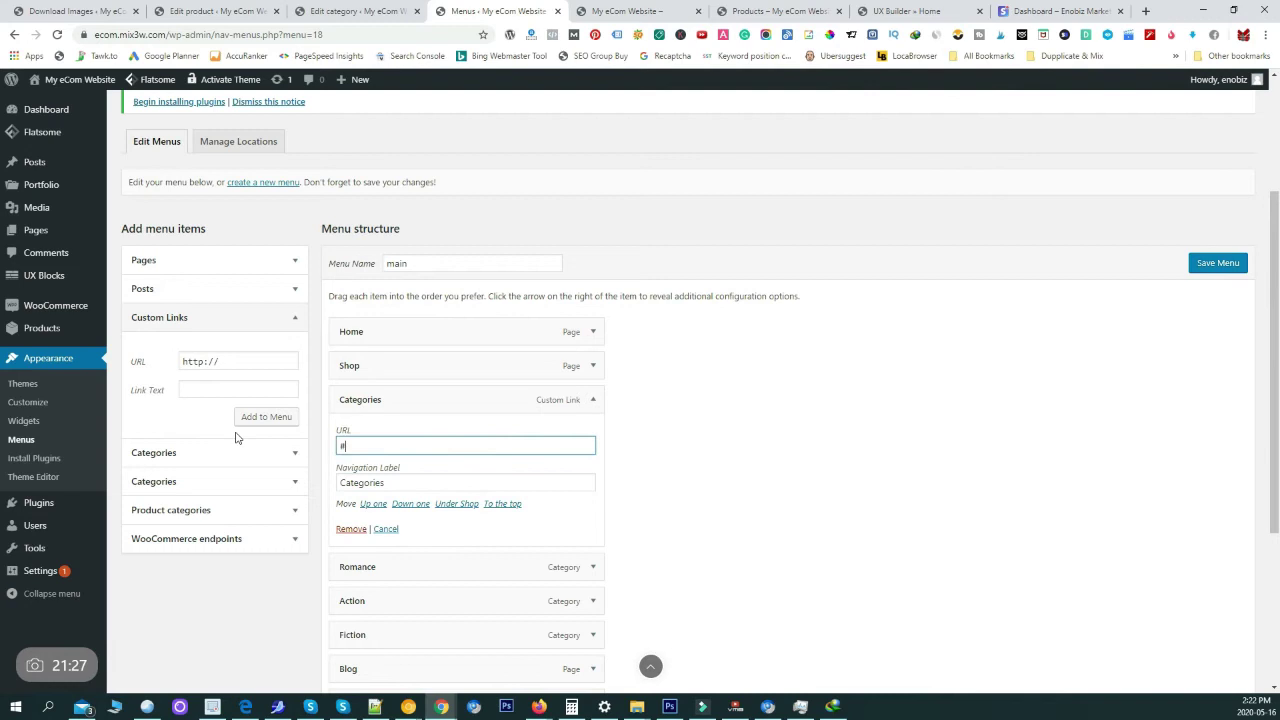
pyautogui.click(591, 401)
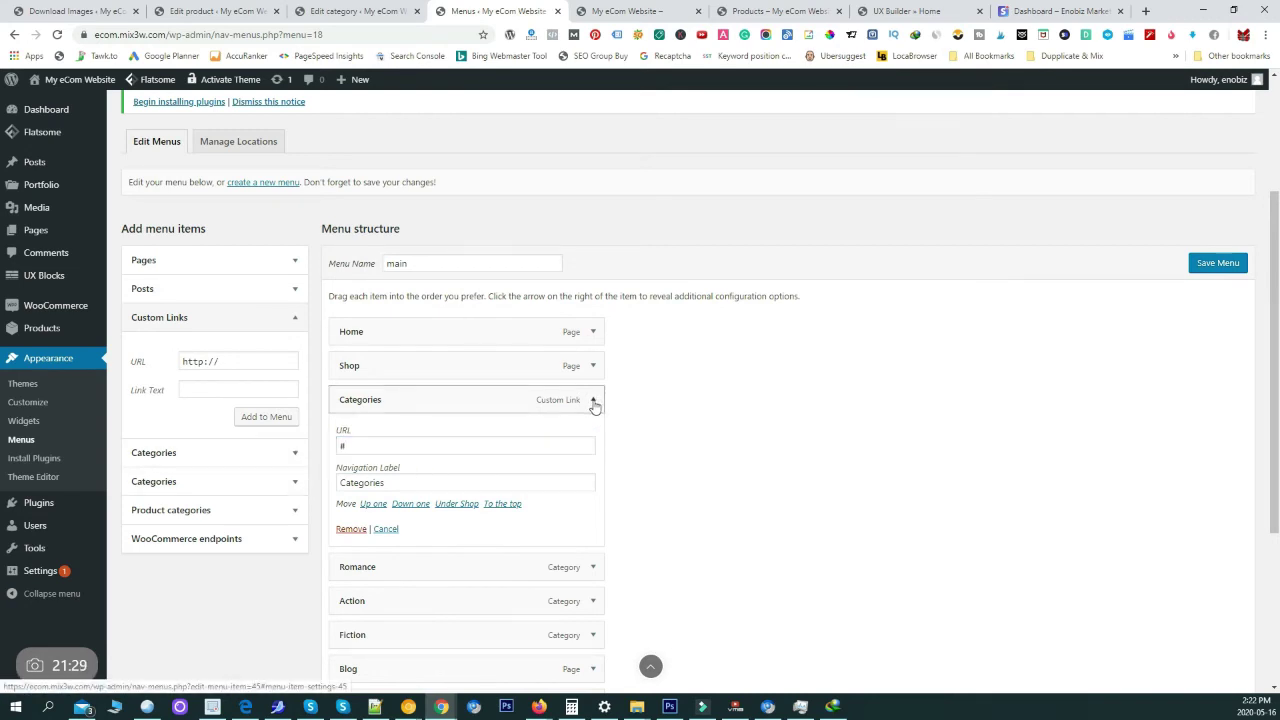
pyautogui.click(593, 401)
# Nest Romance, Action and Fiction under Categories, assign the menu to Main Menu and Main Menu - Mobile, and save it
pyautogui.moveTo(435, 436); pyautogui.dragTo(435, 494)
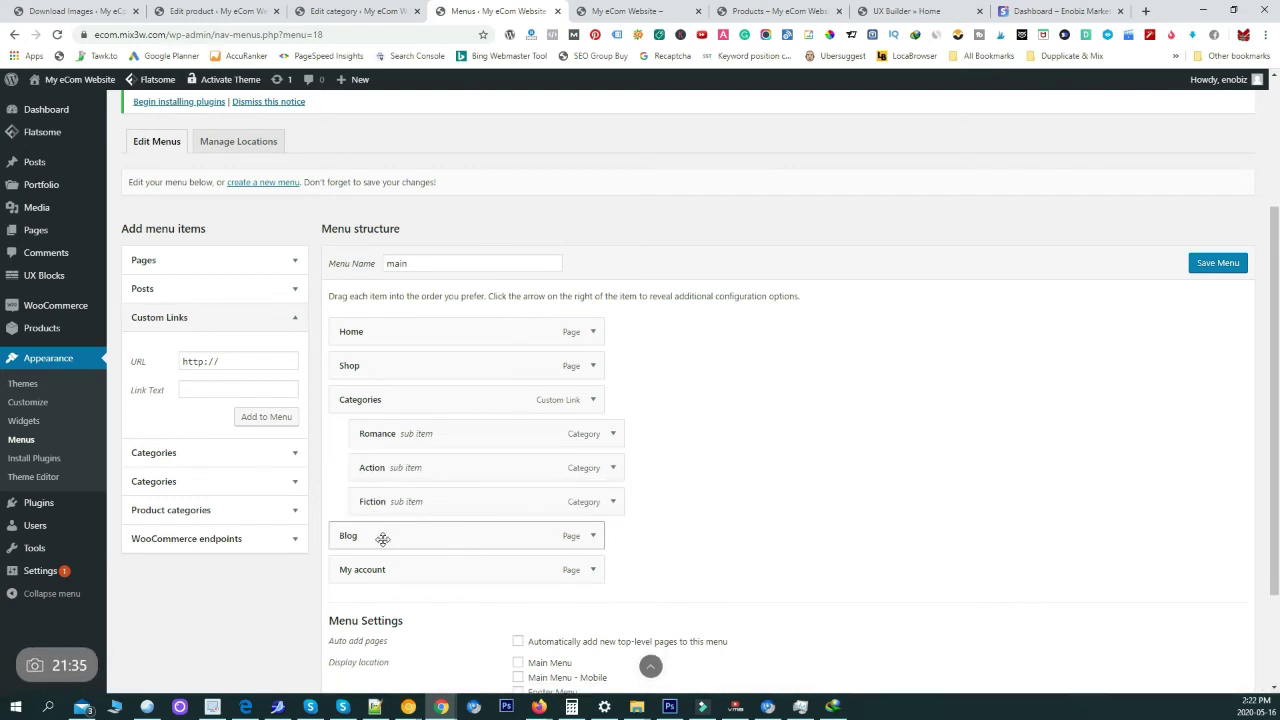
pyautogui.click(1224, 263)
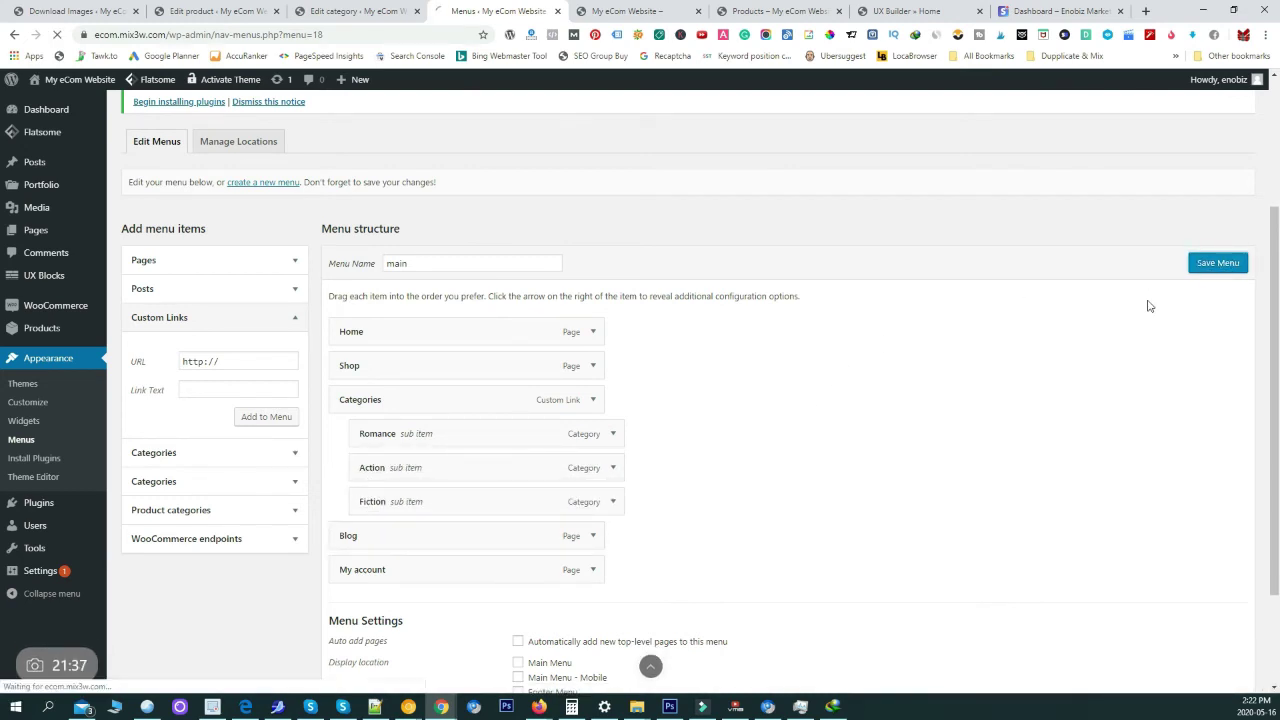
pyautogui.scroll(-3, 710, 400)
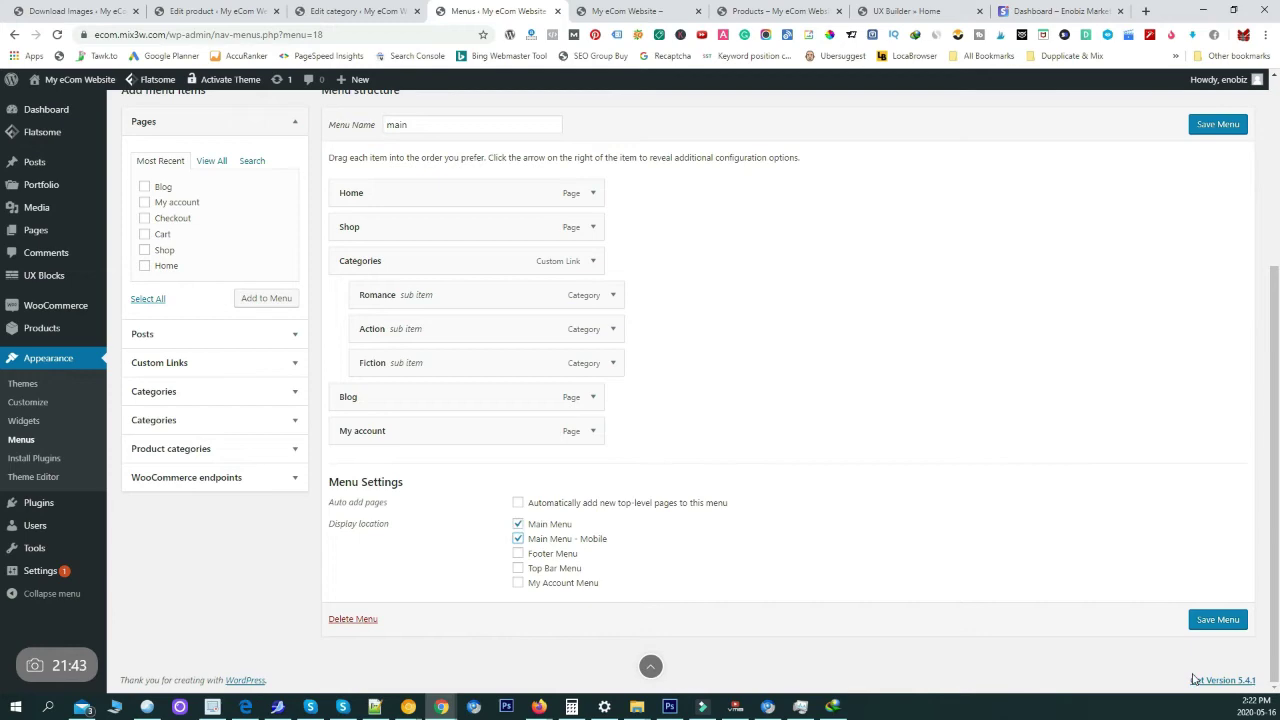
pyautogui.click(1218, 620)
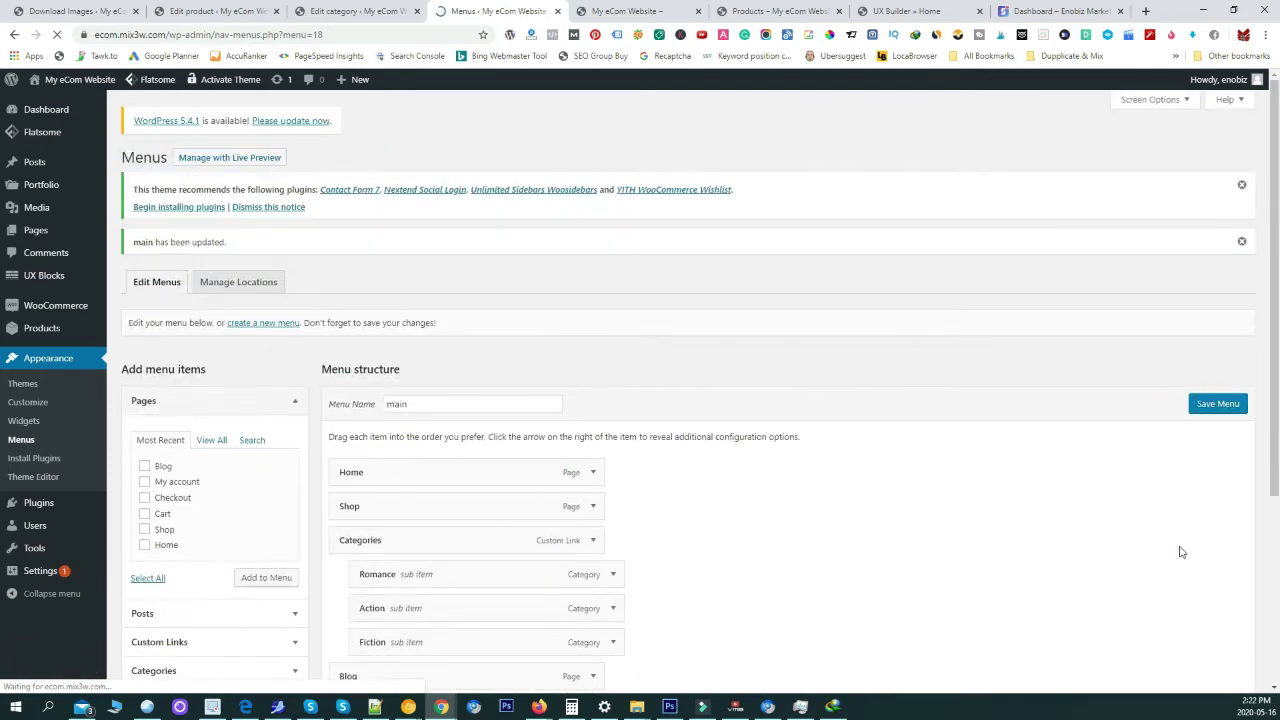
# Reload the store's home page, check its header navigation, and open the My account page from it
pyautogui.click(625, 11)
pyautogui.scroll(5, 294, 249)
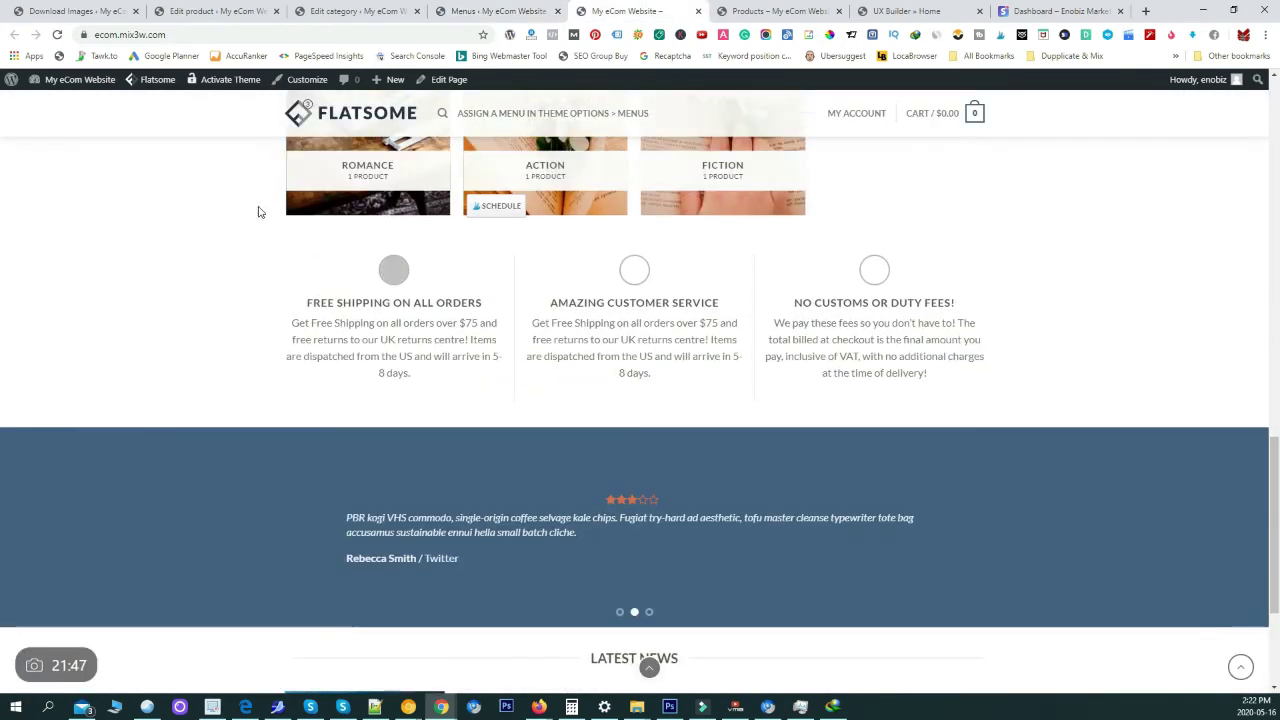
pyautogui.click(57, 35)
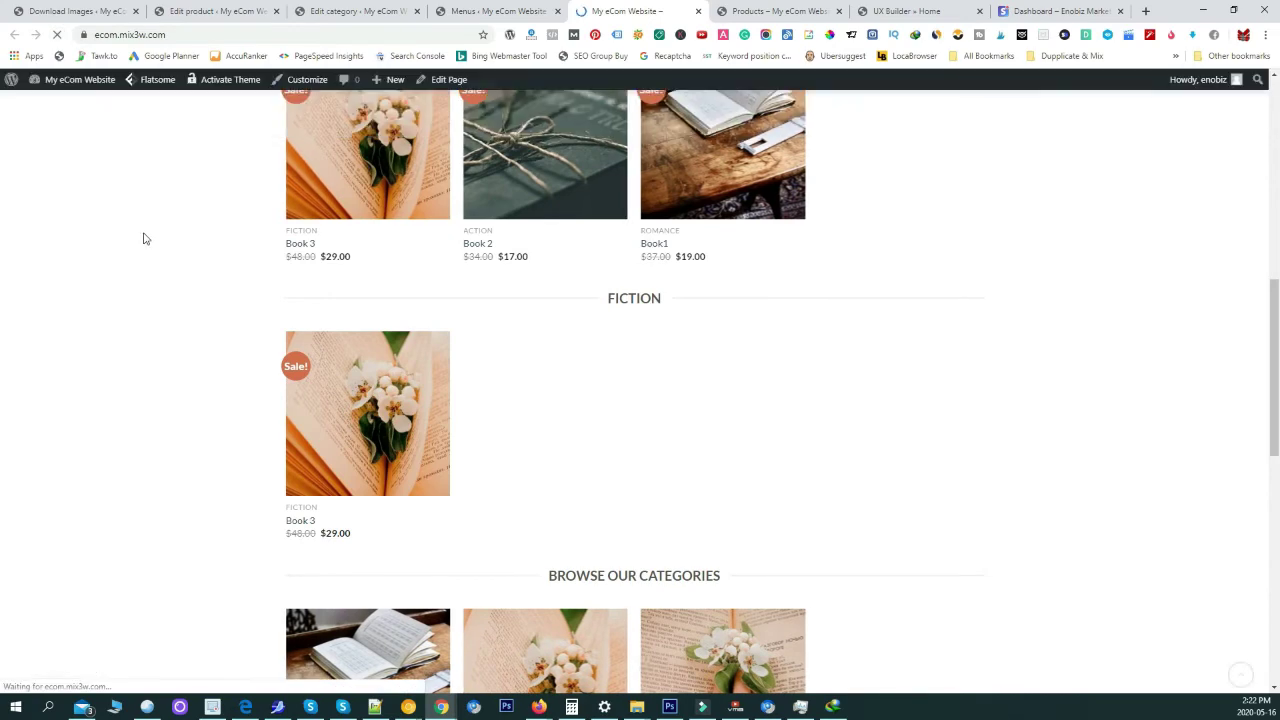
pyautogui.scroll(6, 163, 240)
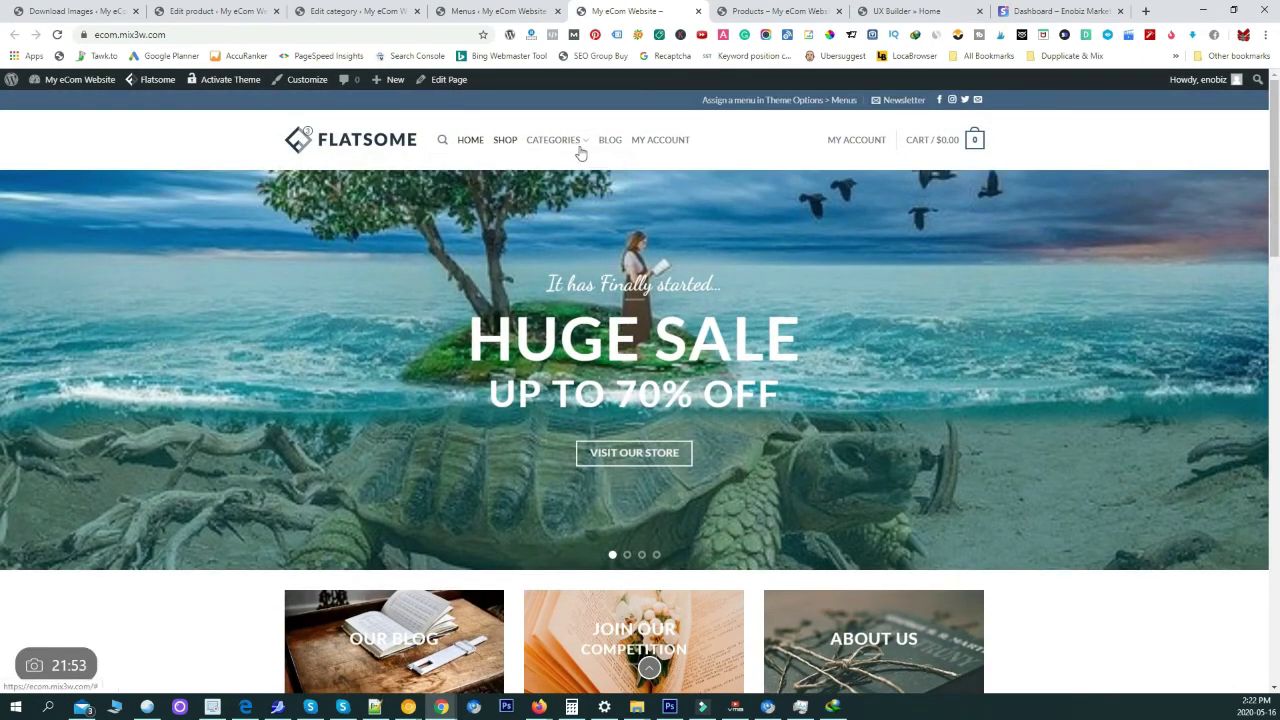
pyautogui.moveTo(560, 143)
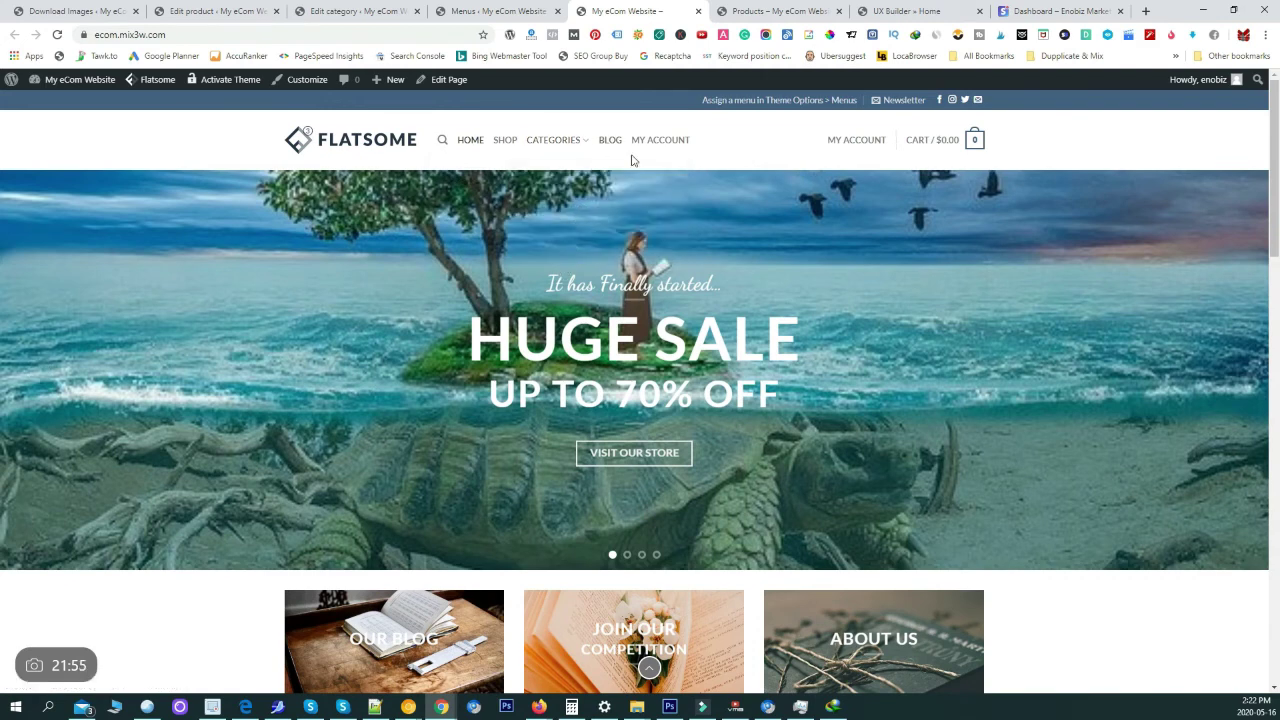
pyautogui.click(659, 143)
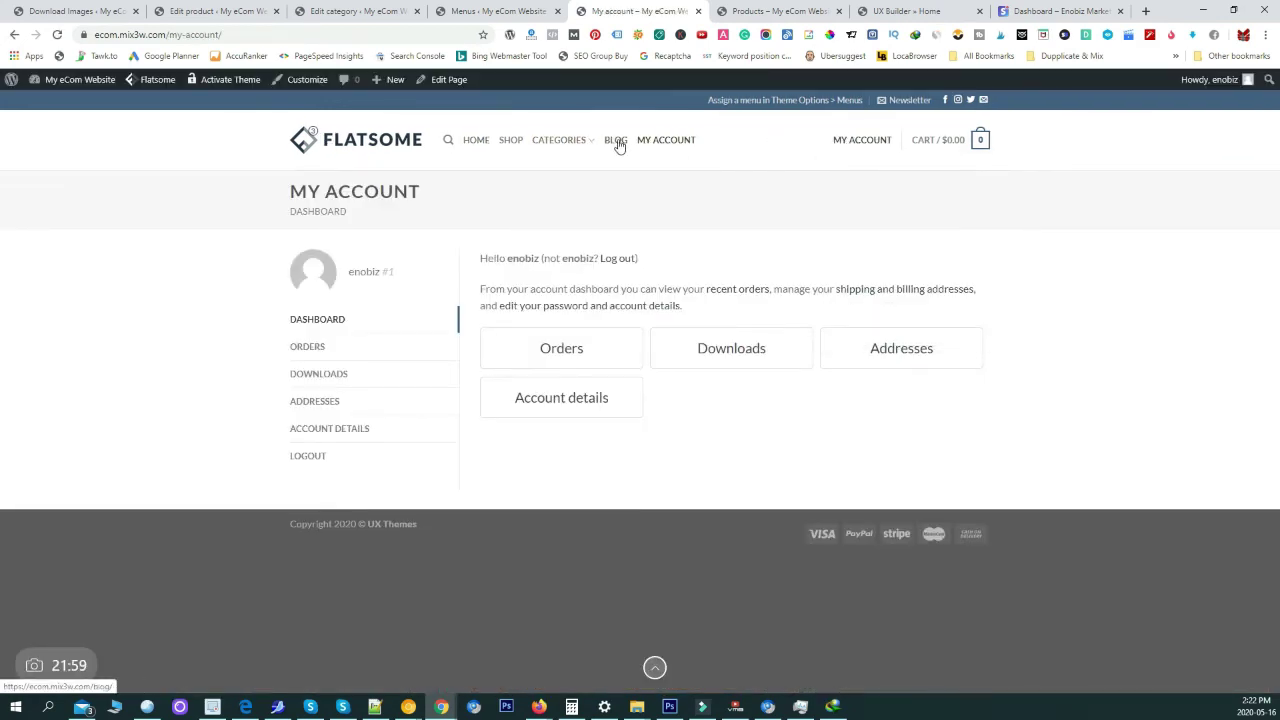
# Return to the menu editor and permanently delete the main menu
pyautogui.click(480, 11)
pyautogui.scroll(-2, 432, 380)
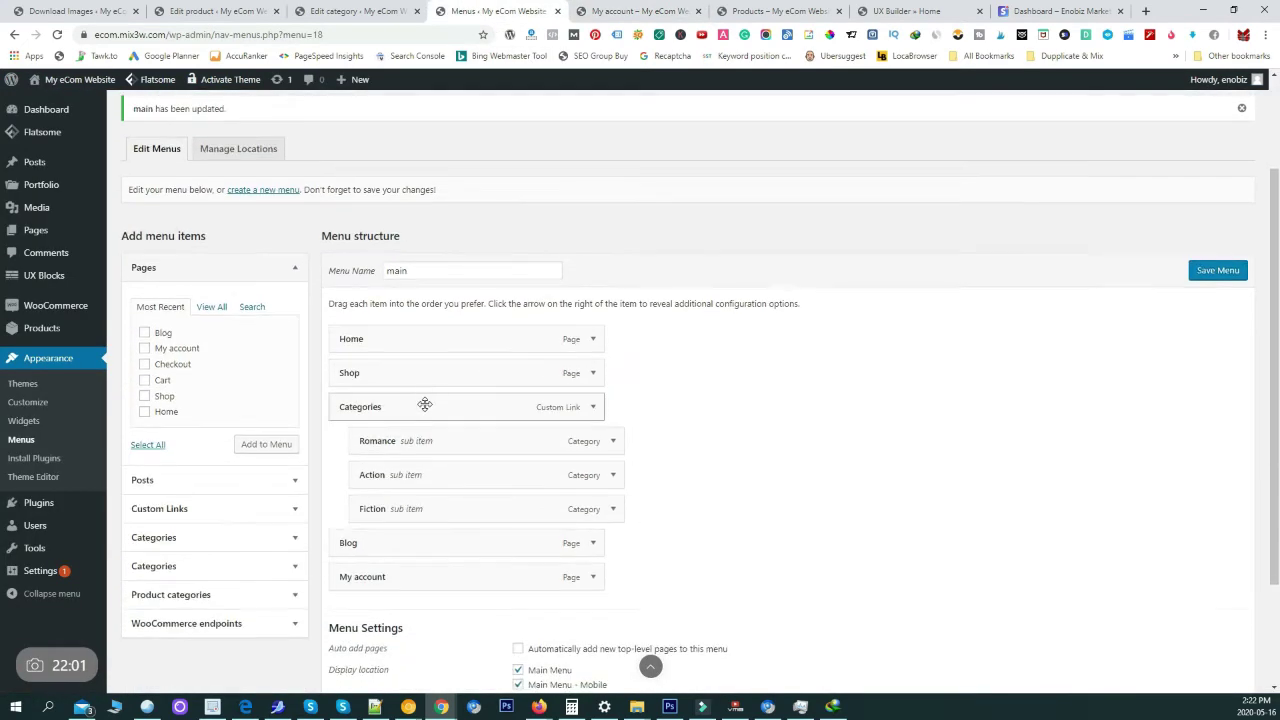
pyautogui.click(593, 579)
pyautogui.scroll(-3, 470, 550)
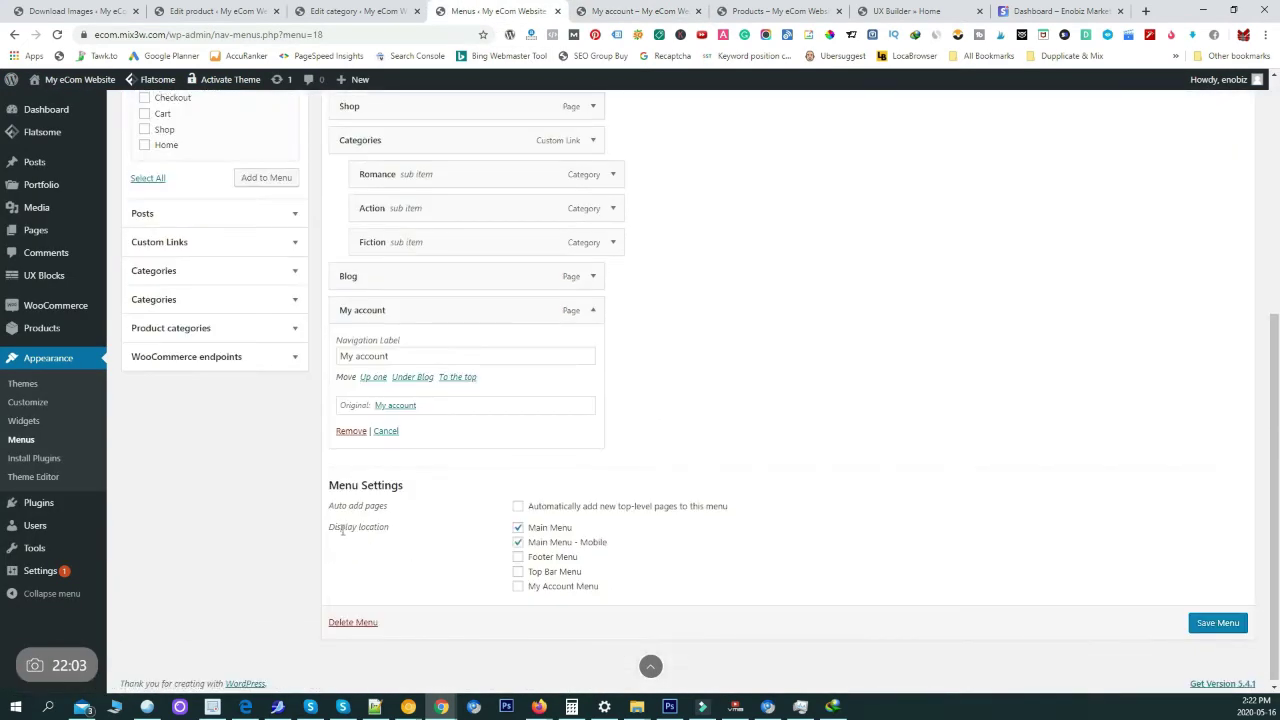
pyautogui.click(351, 620)
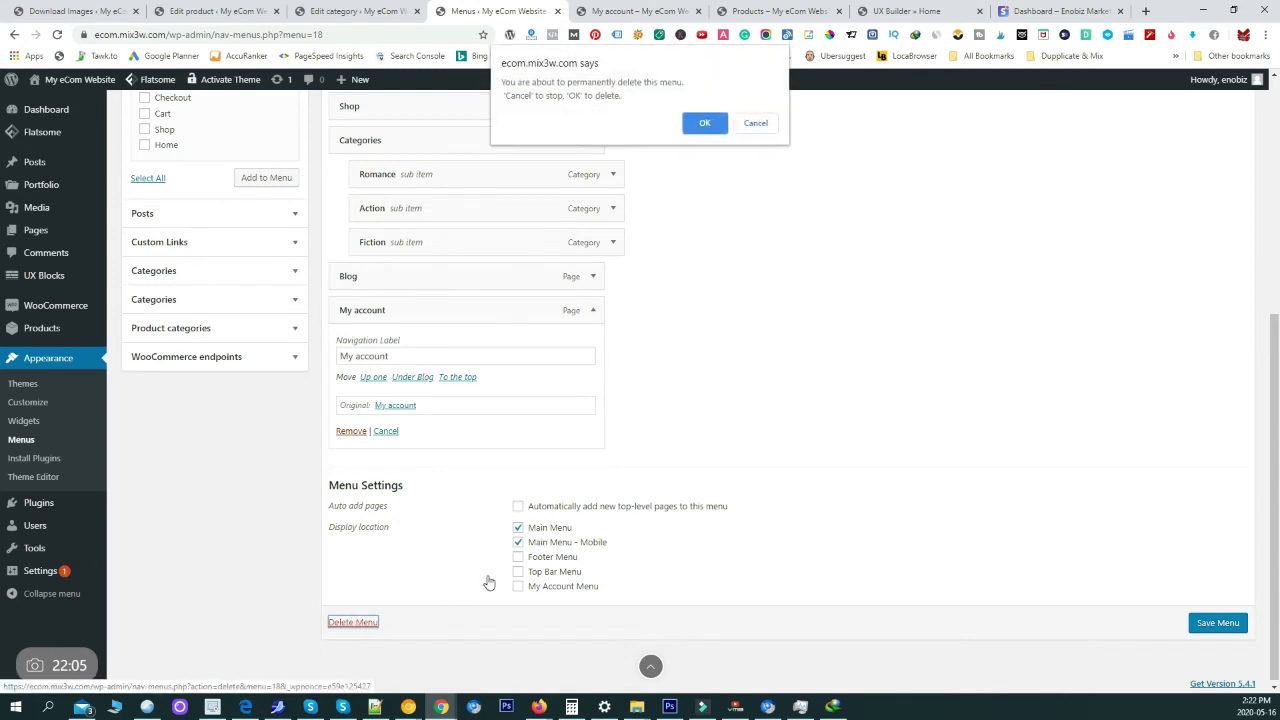
pyautogui.click(722, 121)
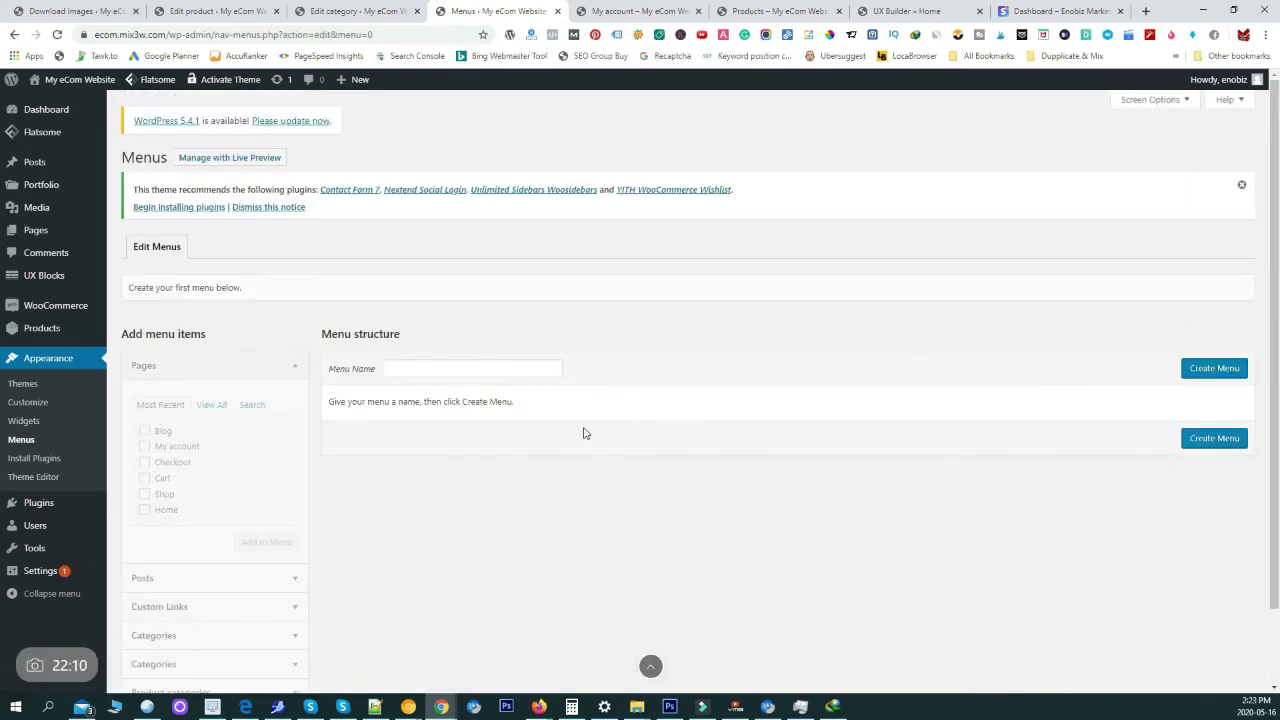
# Create a new menu named main, assign it to Main Menu and Main Menu - Mobile, and save it
pyautogui.scroll(-2, 585, 433)
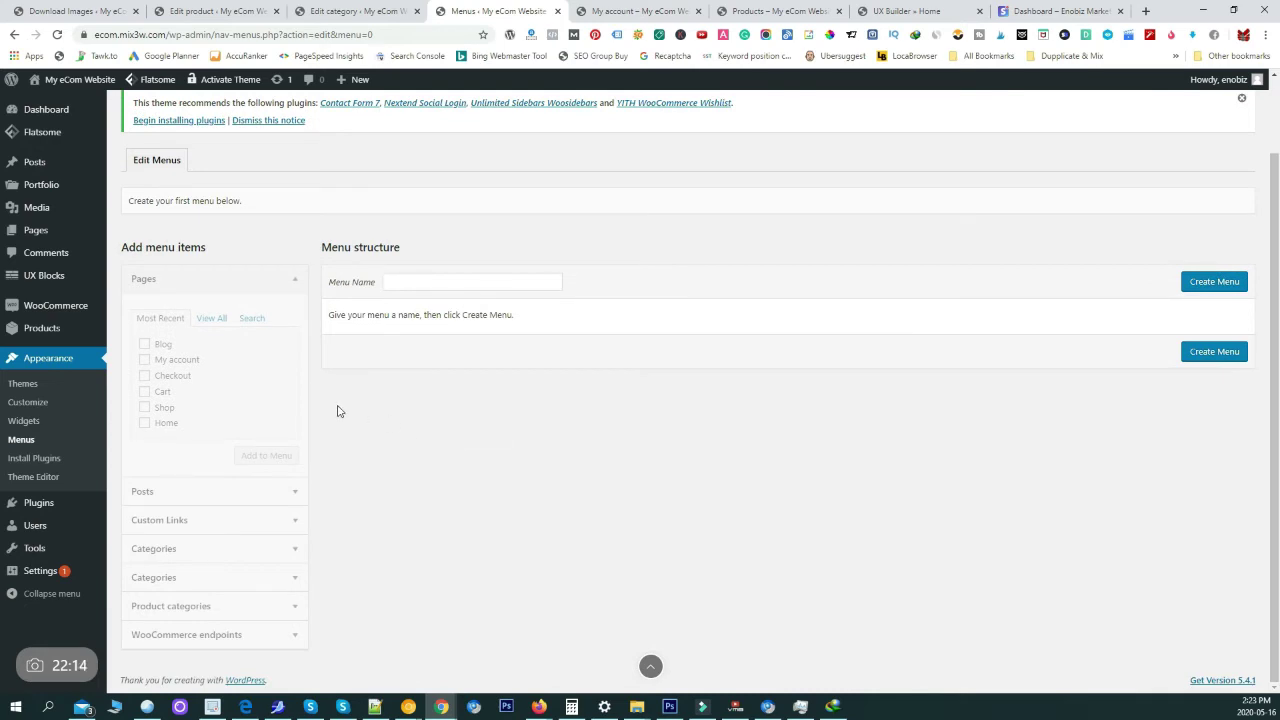
pyautogui.click(404, 282)
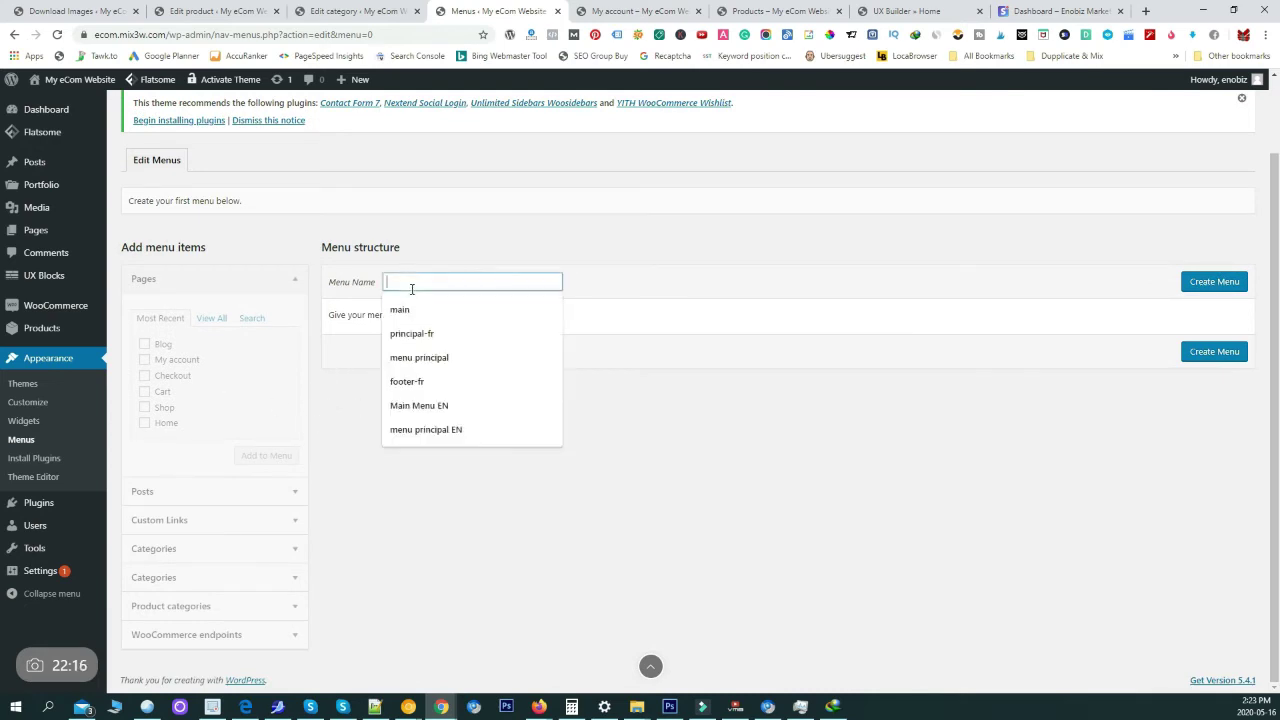
pyautogui.click(408, 307)
pyautogui.click(1230, 283)
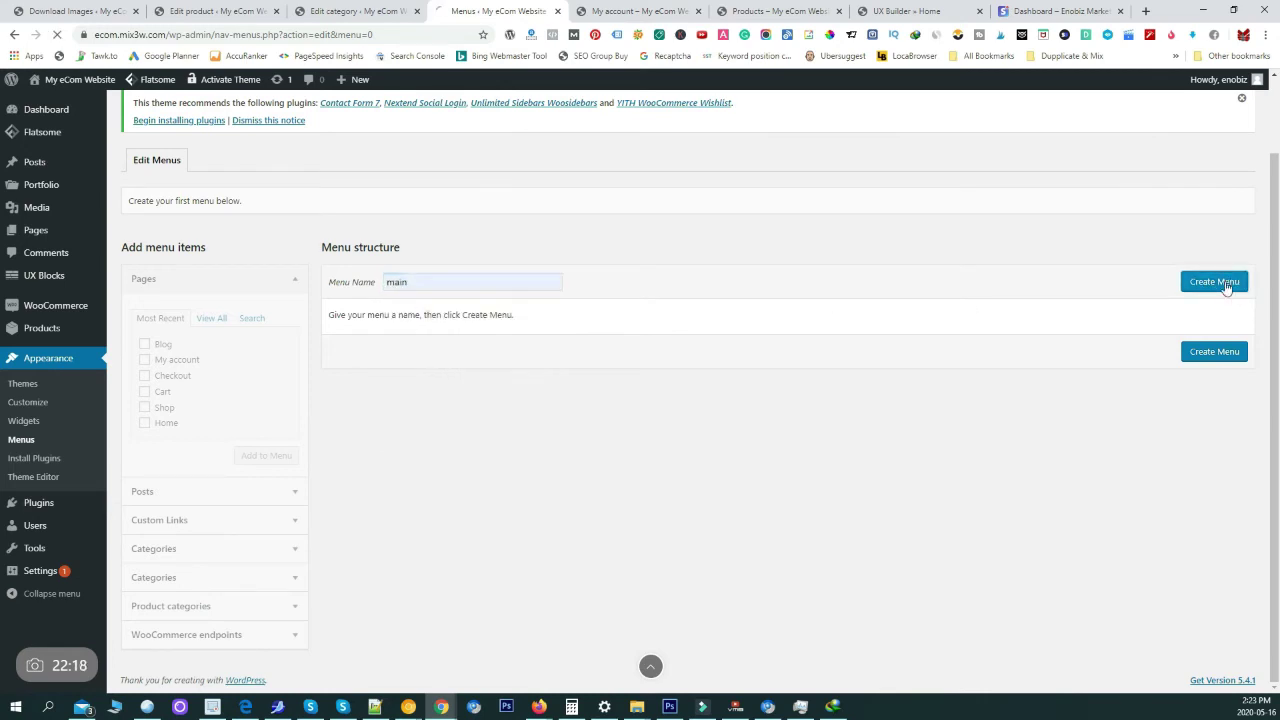
pyautogui.scroll(-1, 519, 433)
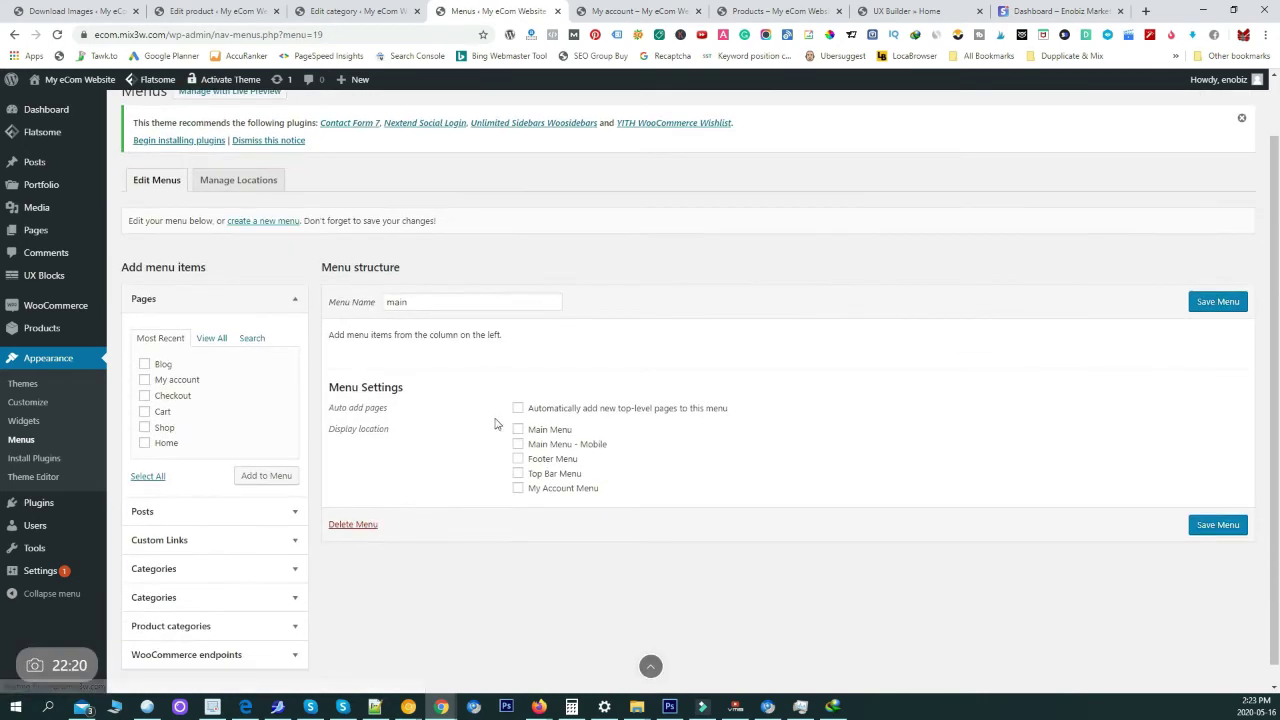
pyautogui.click(1207, 527)
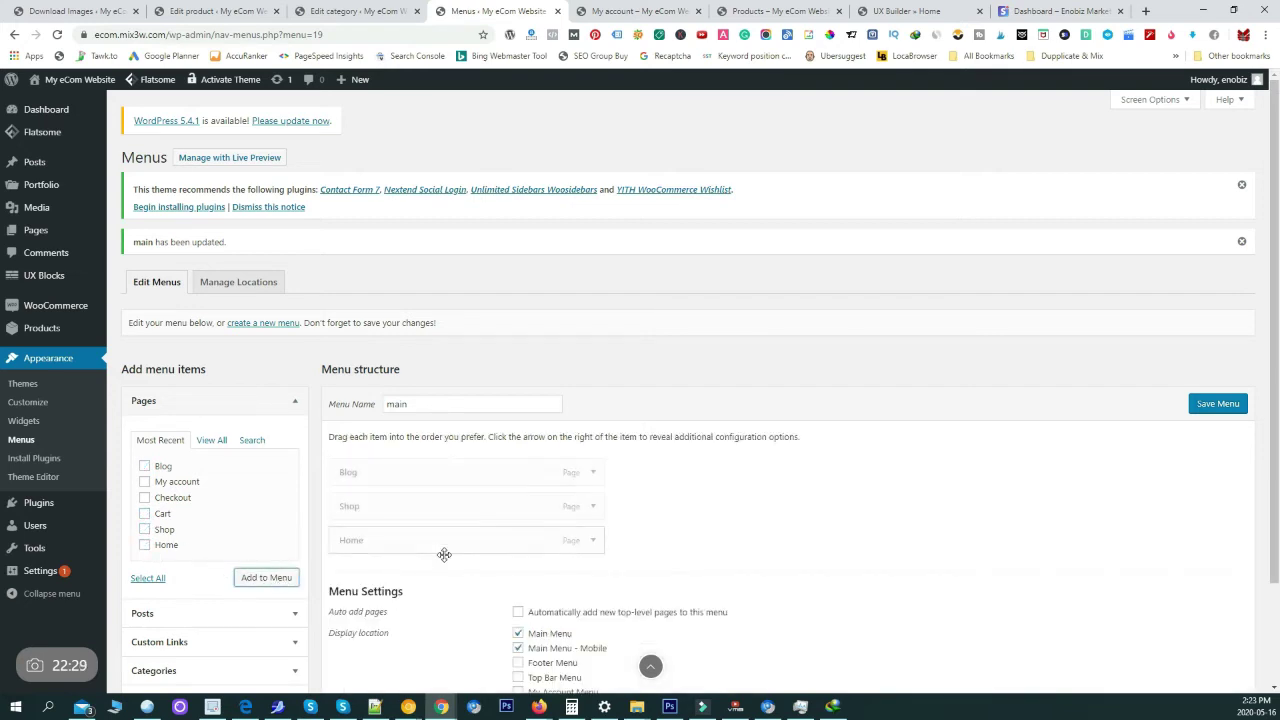
# Add the Home, Shop and Blog pages in that order, followed by the Romance, Action and Fiction product categories
pyautogui.moveTo(443, 538); pyautogui.dragTo(438, 472)
pyautogui.moveTo(420, 540); pyautogui.dragTo(489, 514)
pyautogui.scroll(-2, 489, 514)
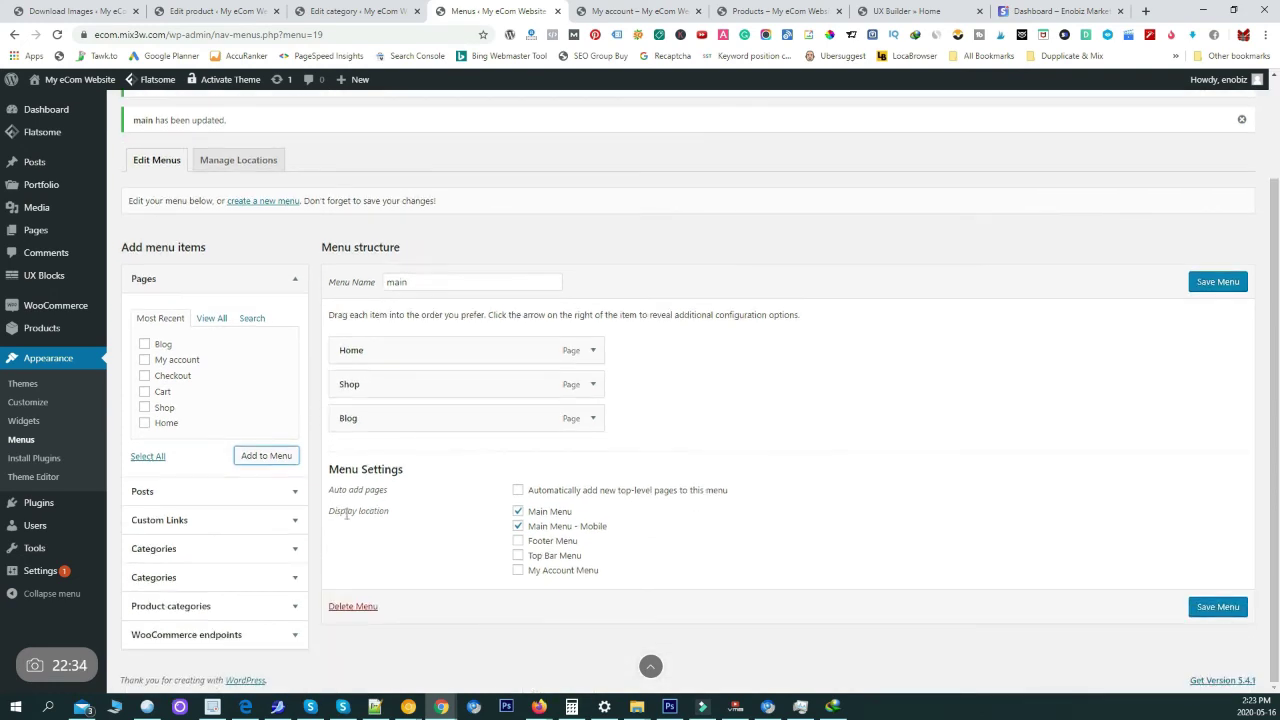
pyautogui.click(246, 607)
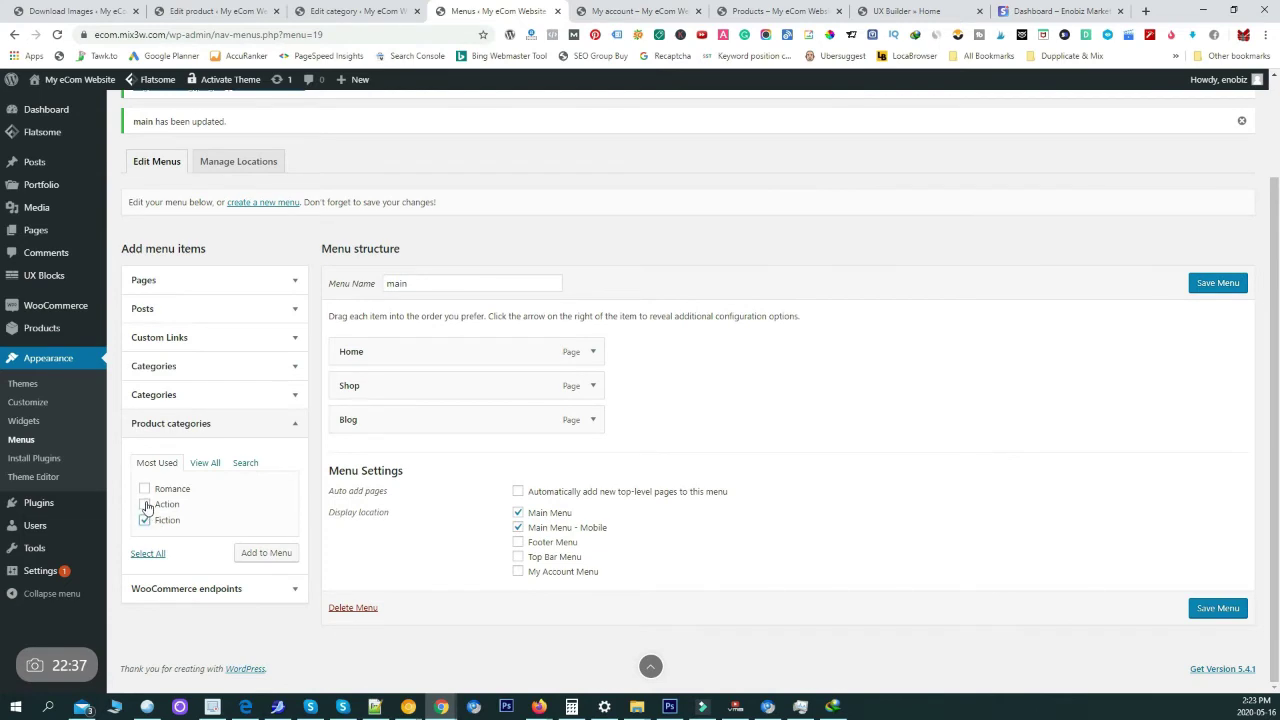
pyautogui.click(266, 553)
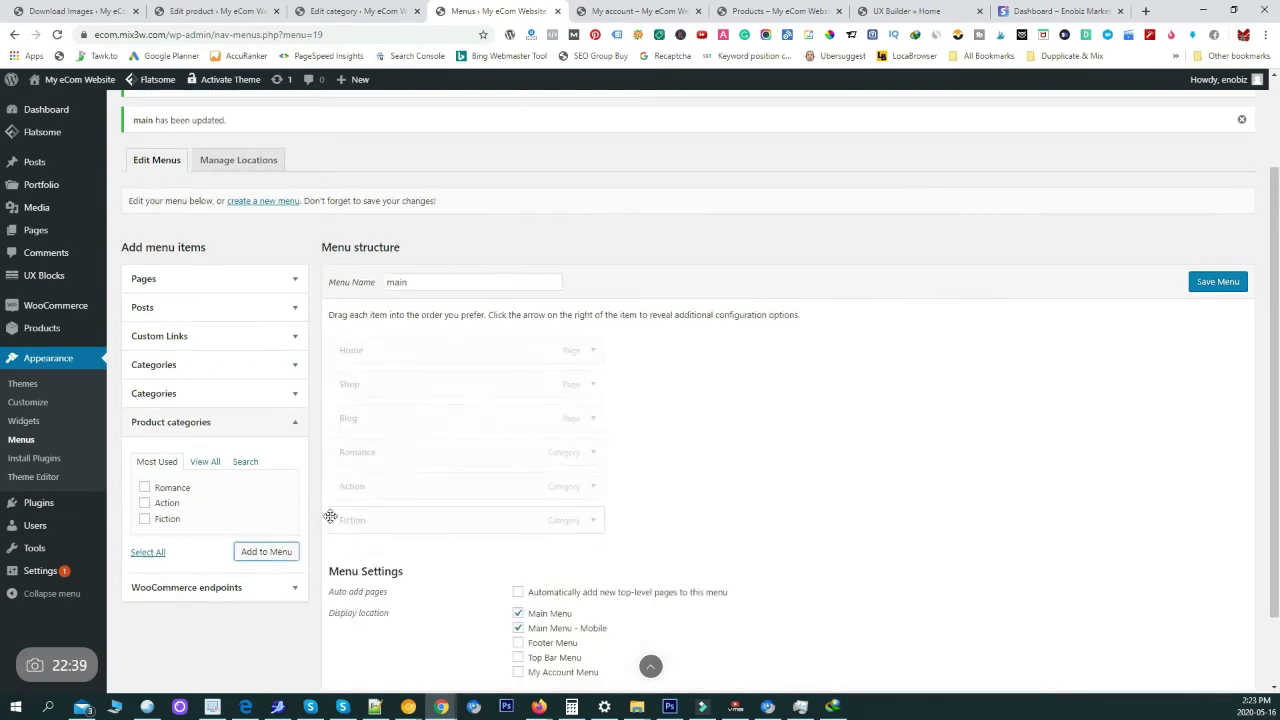
# Add a custom link with the URL # and the link text Book Categories, placing it directly below Shop
pyautogui.click(231, 340)
pyautogui.moveTo(231, 379); pyautogui.dragTo(114, 374)
pyautogui.write('#')
pyautogui.click(190, 408)
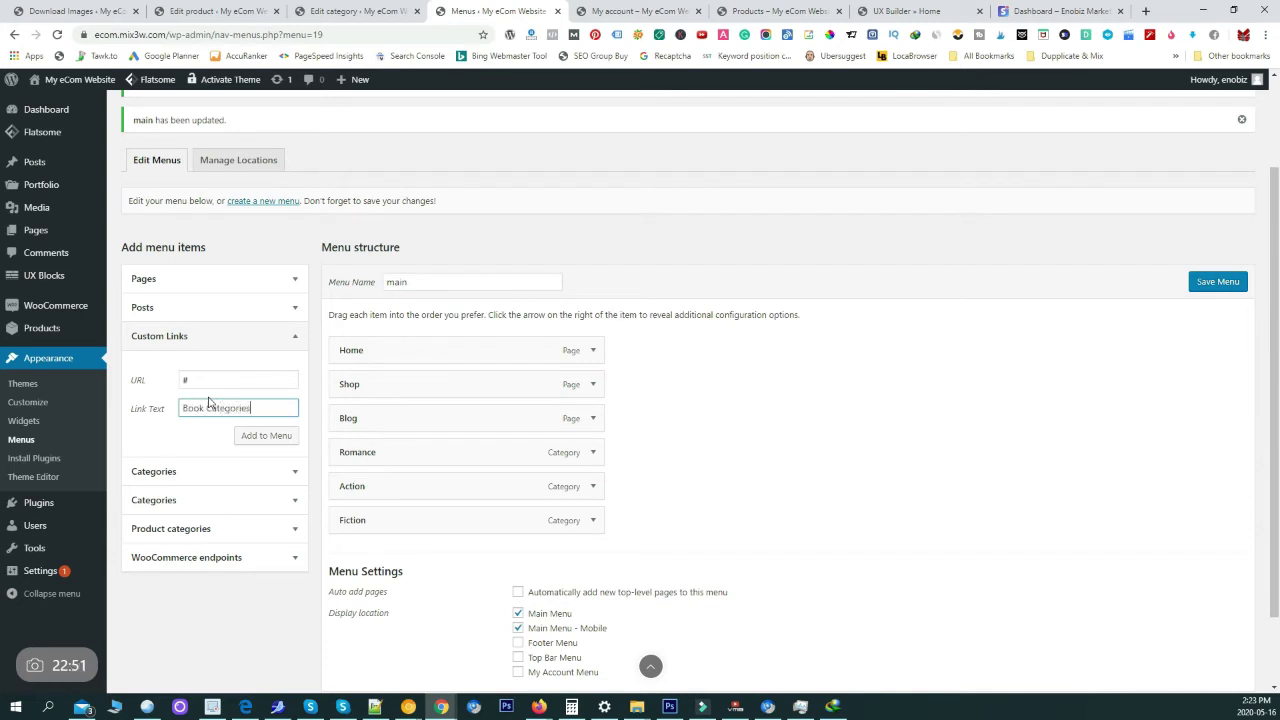
pyautogui.click(287, 441)
pyautogui.moveTo(446, 563); pyautogui.dragTo(431, 420)
# Nest Romance, Action and Fiction as sub items under Book Categories, keep Blog last, and save the menu
pyautogui.moveTo(400, 487); pyautogui.dragTo(433, 450)
pyautogui.moveTo(398, 521); pyautogui.dragTo(406, 487)
pyautogui.moveTo(404, 545); pyautogui.dragTo(414, 506)
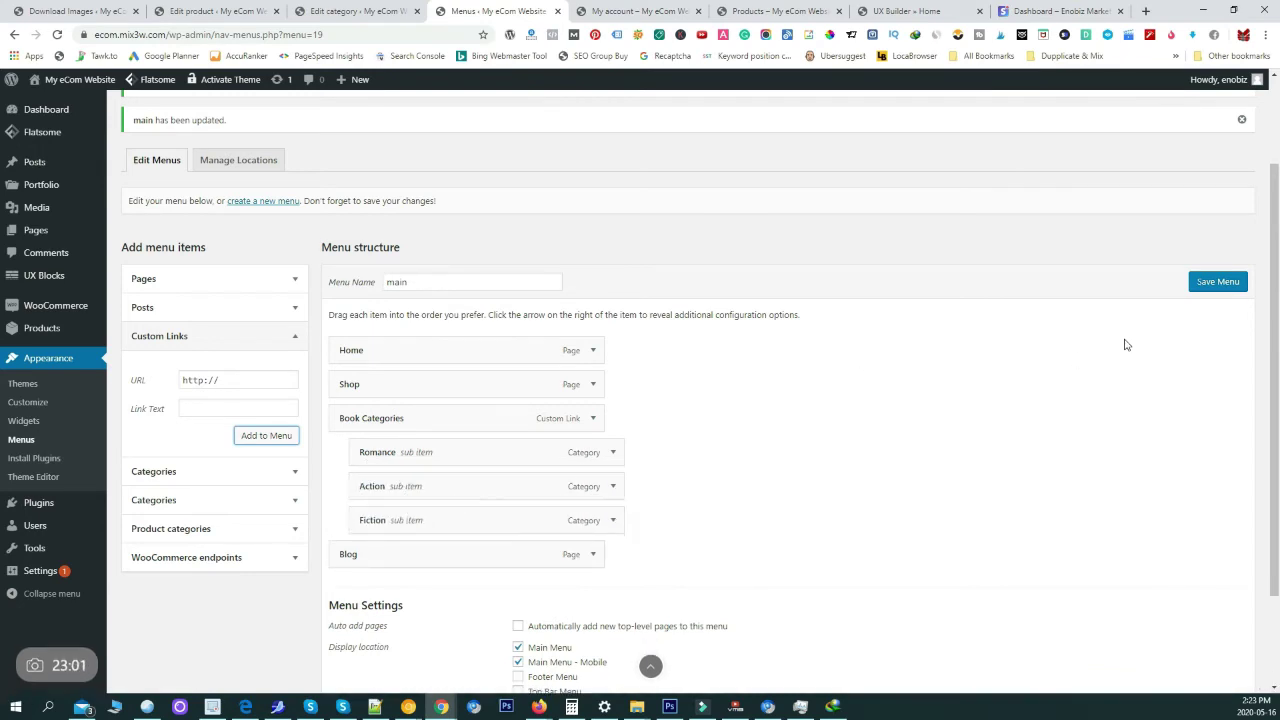
pyautogui.click(1217, 283)
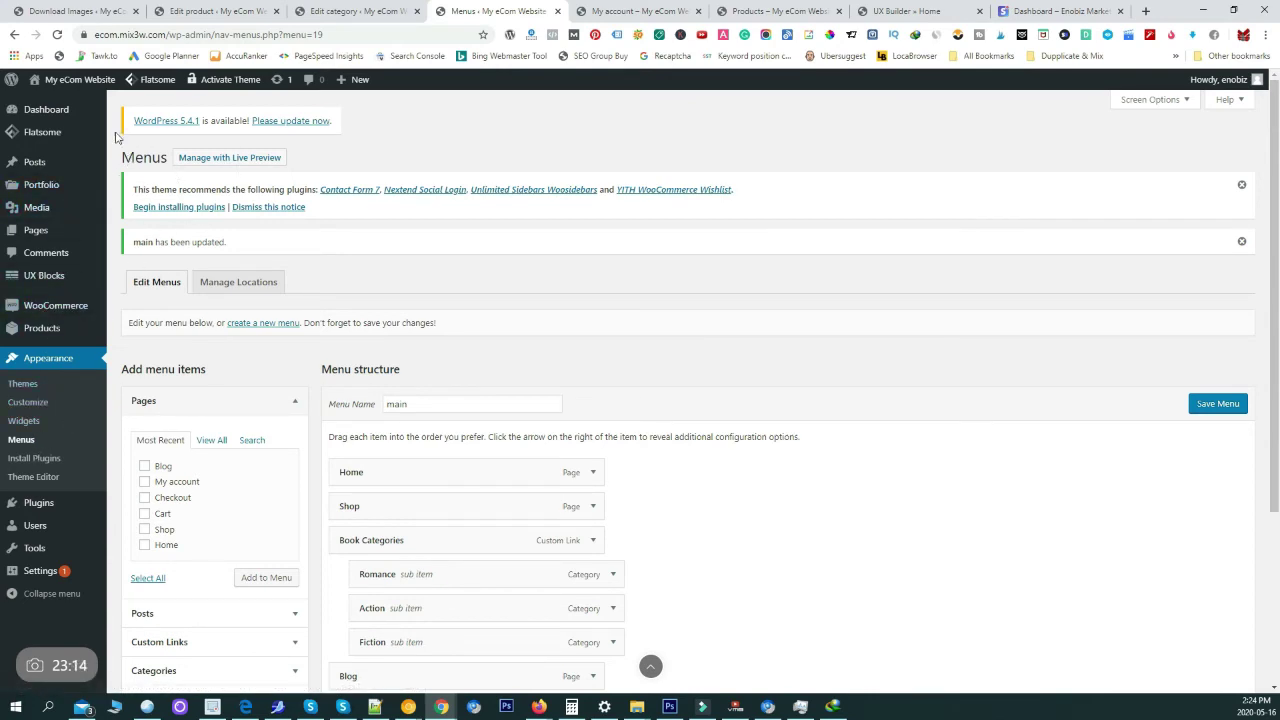
# Open the Header section of the Flatsome theme options to view the header builder layout
pyautogui.moveTo(152, 82)
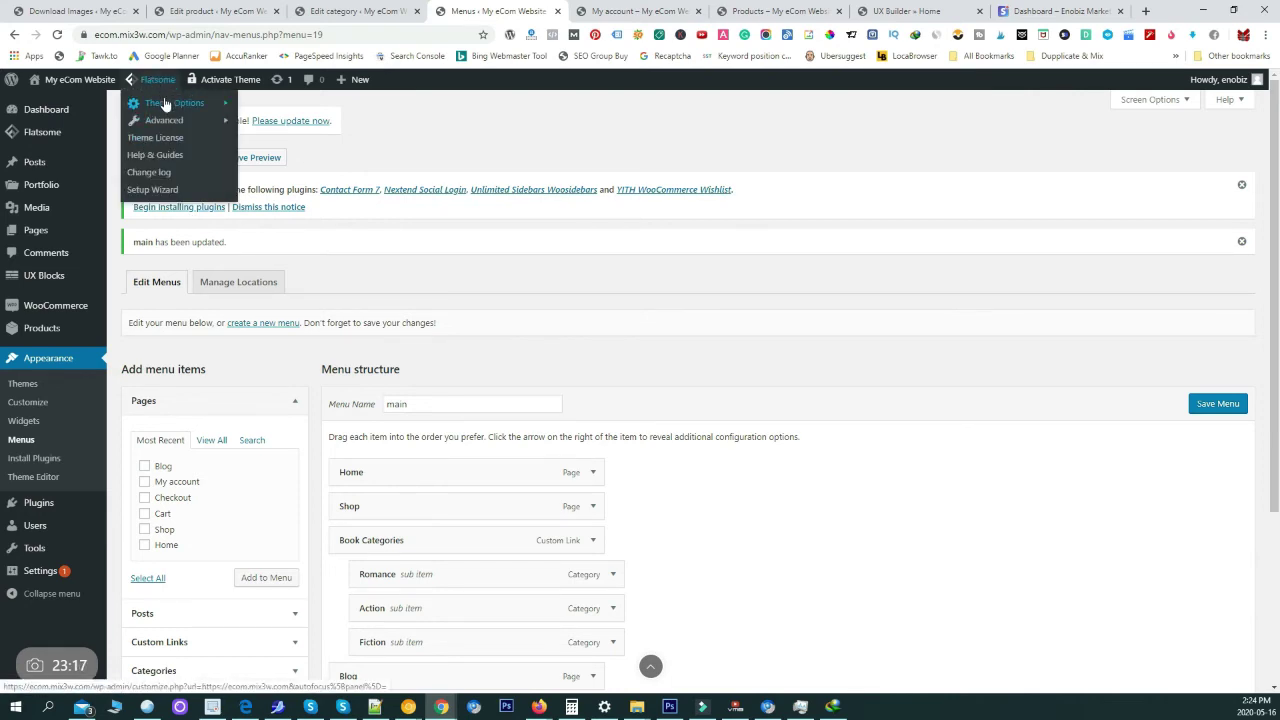
pyautogui.moveTo(165, 124)
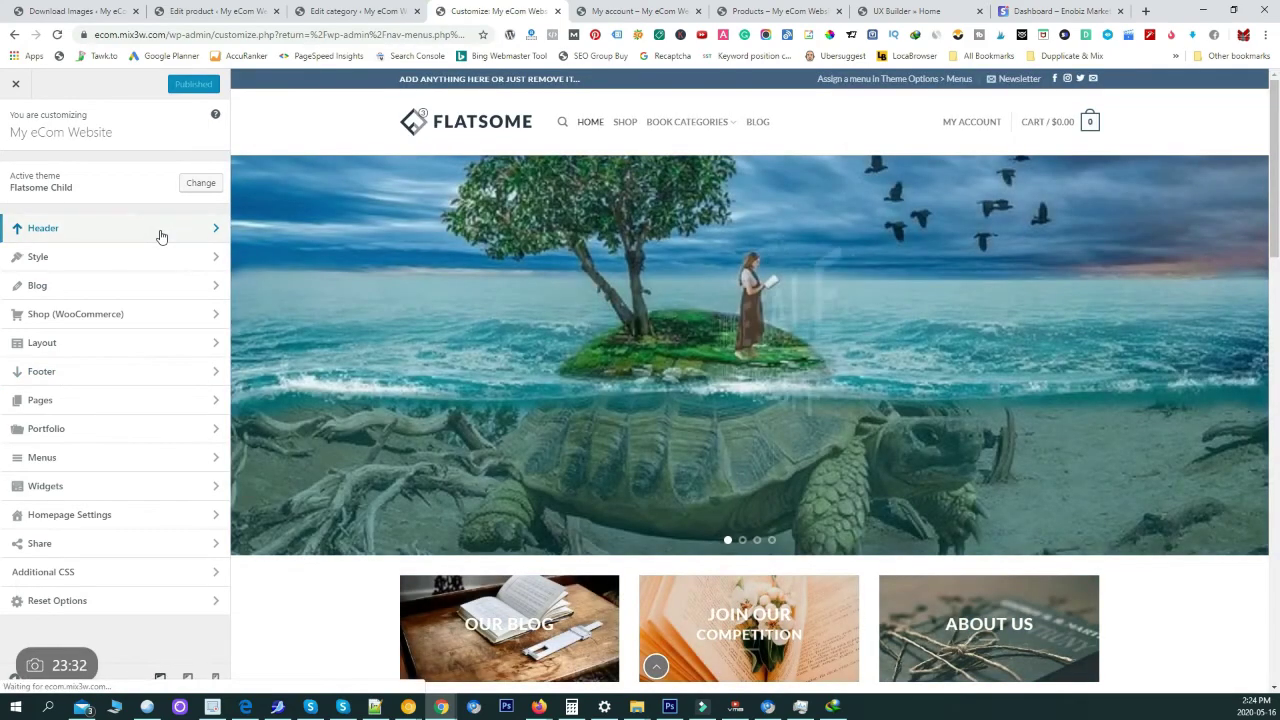
pyautogui.click(161, 236)
pyautogui.scroll(-5, 368, 329)
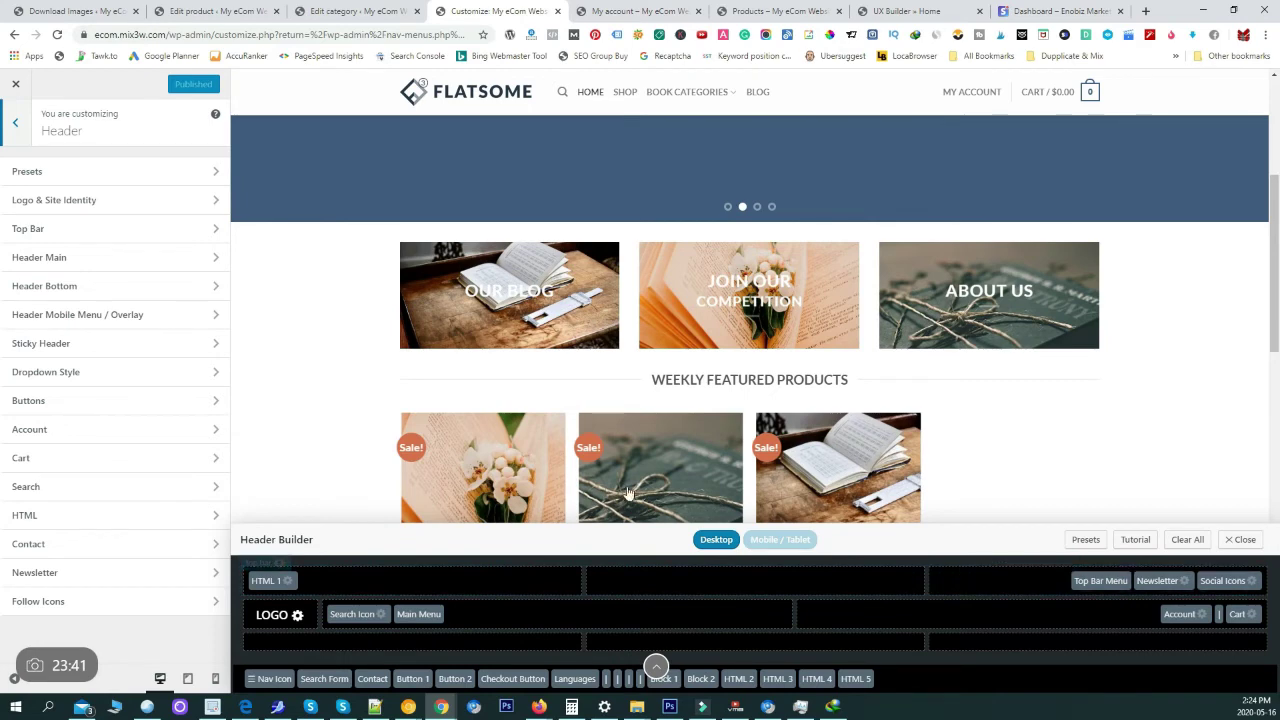
# Open the store's front end in a separate browser tab and check the header and top bar
pyautogui.hotkey('ctrl', 'shift', 'Tab')
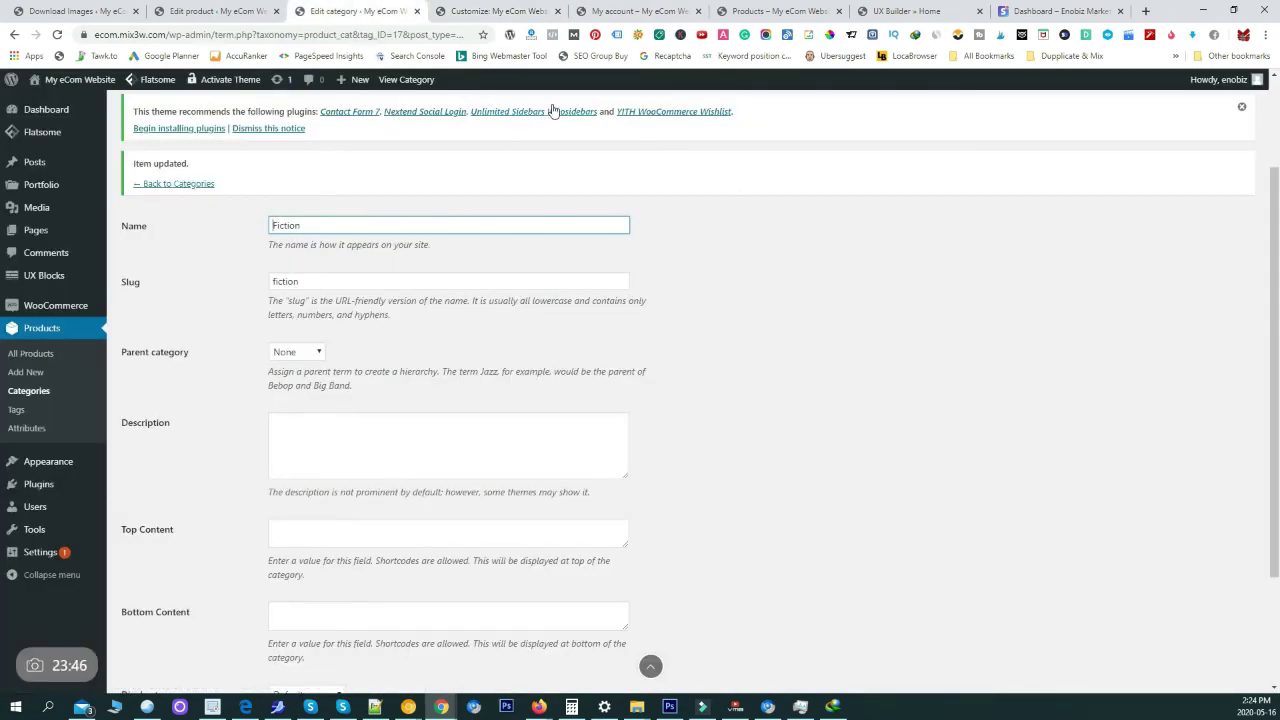
pyautogui.click(48, 104)
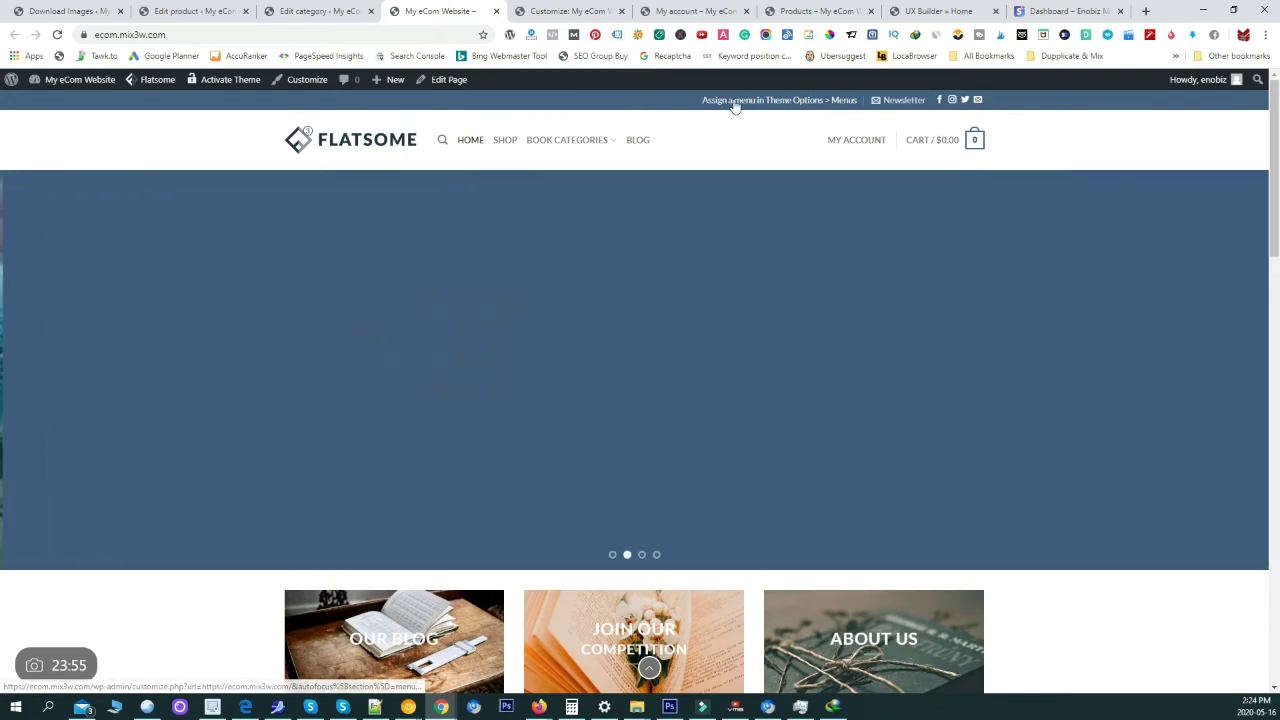
pyautogui.click(540, 11)
# Open the menu editor in the browser tab that holds the Fiction category's edit page
pyautogui.click(318, 11)
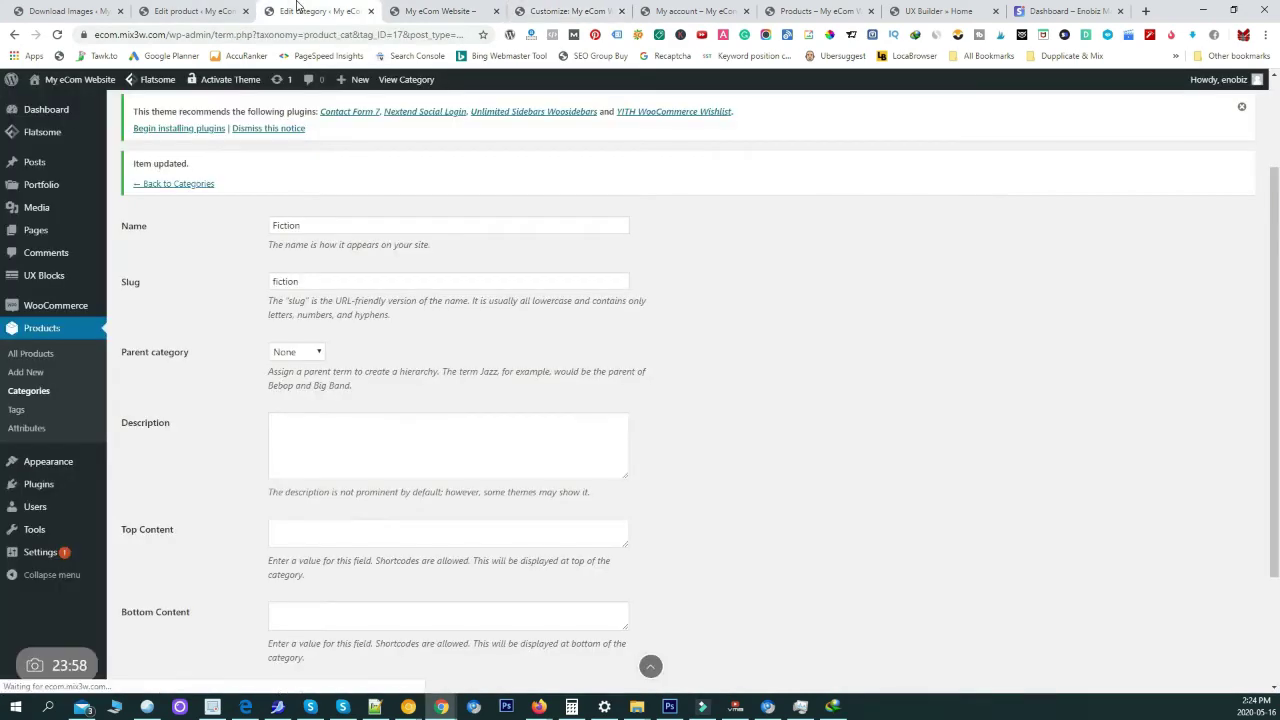
pyautogui.moveTo(32, 461)
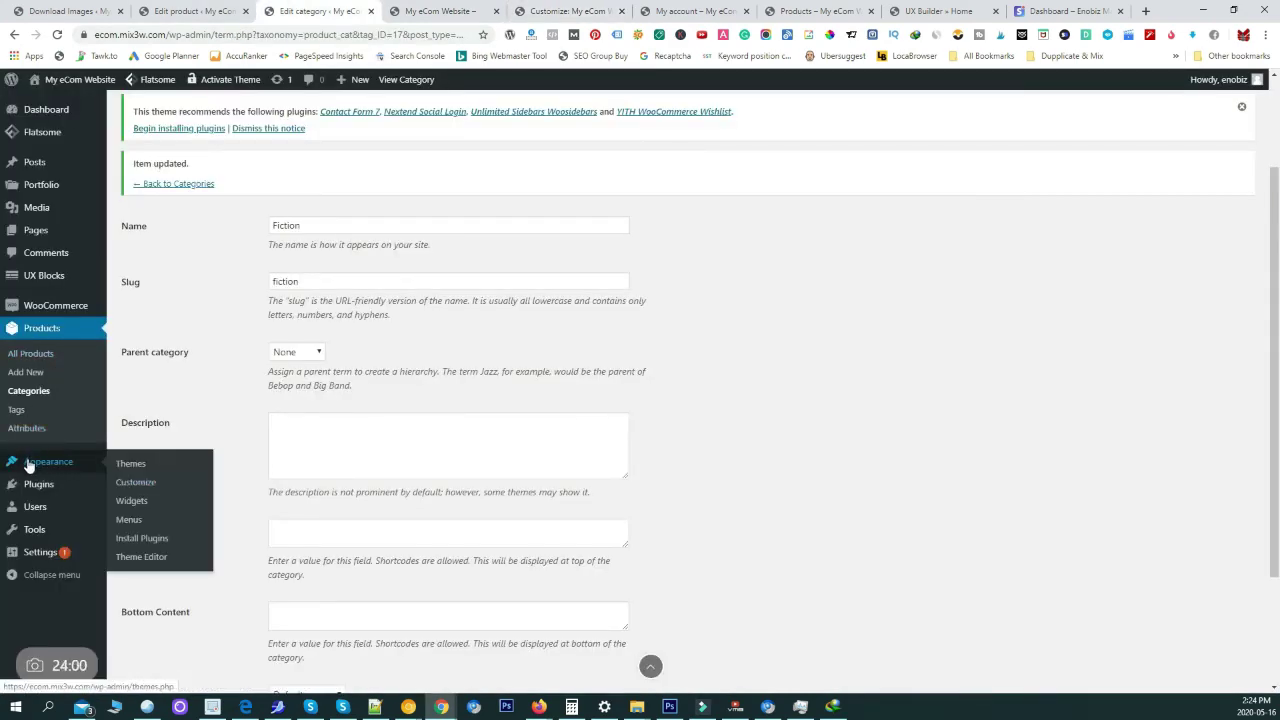
pyautogui.click(131, 520)
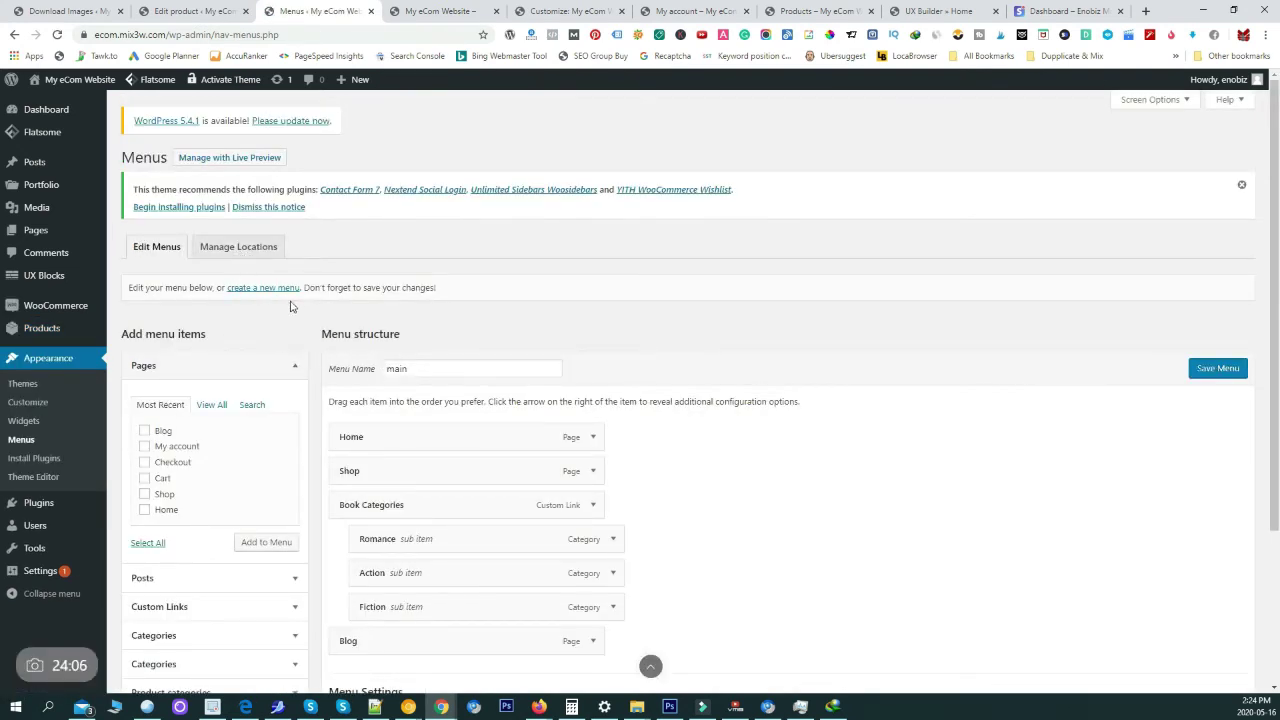
# Create a new navigation menu named top
pyautogui.click(296, 289)
pyautogui.click(420, 370)
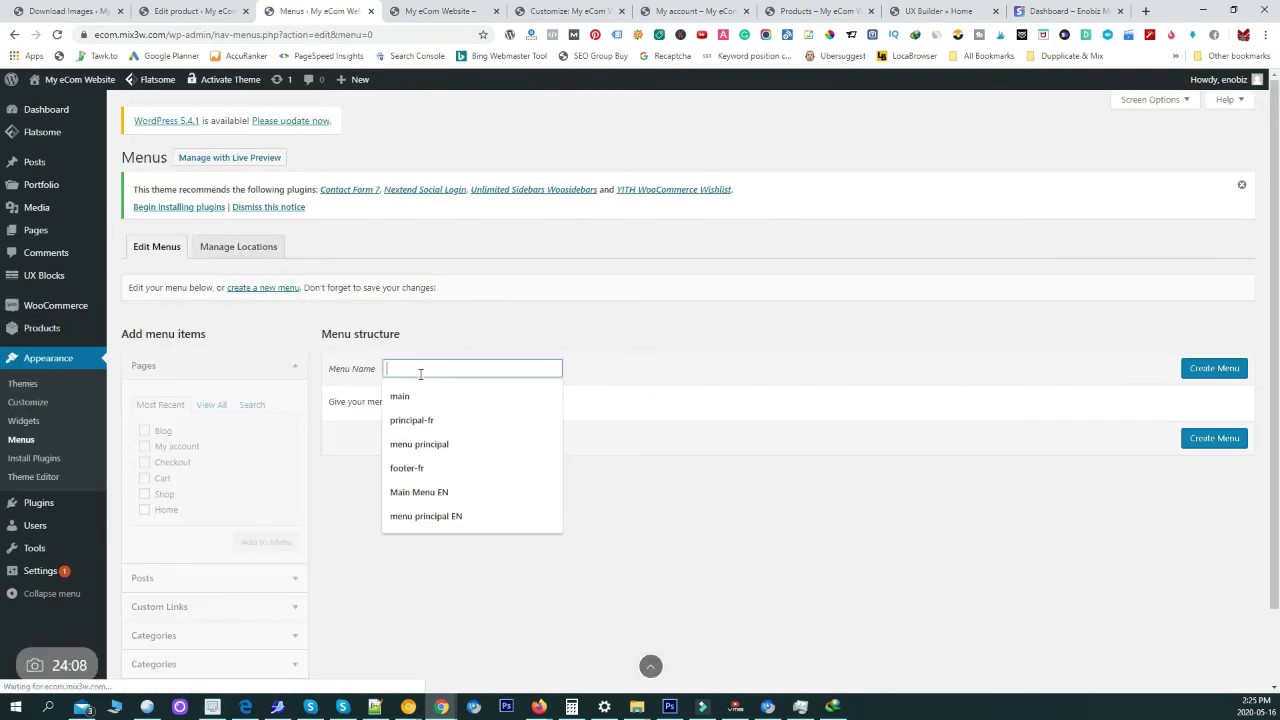
pyautogui.write('top')
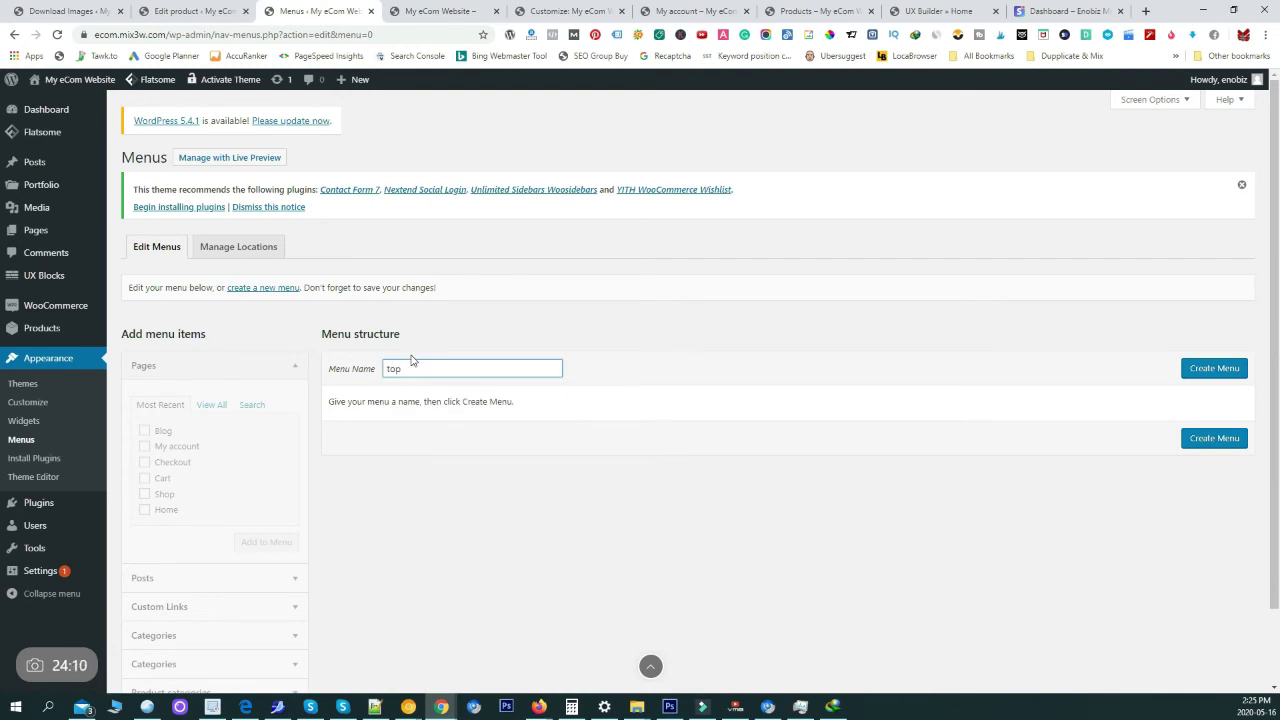
pyautogui.click(1195, 372)
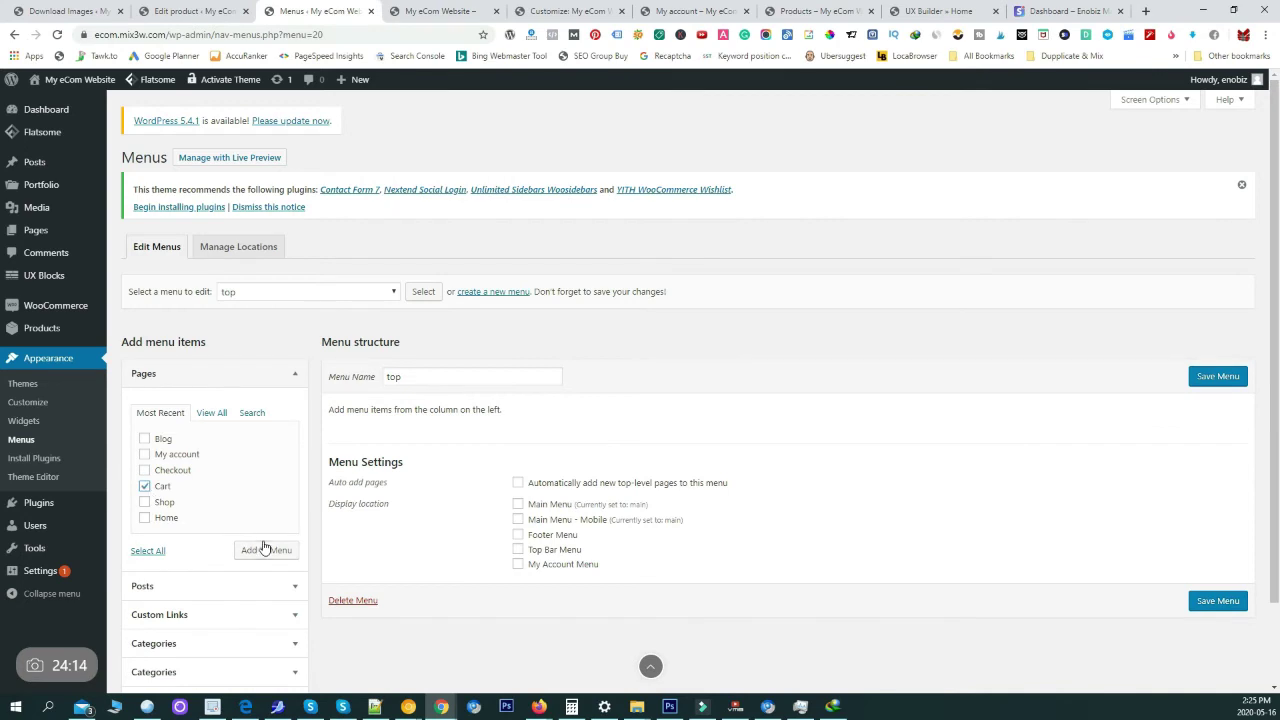
# Add the Cart page to the top menu and save the menu
pyautogui.click(265, 550)
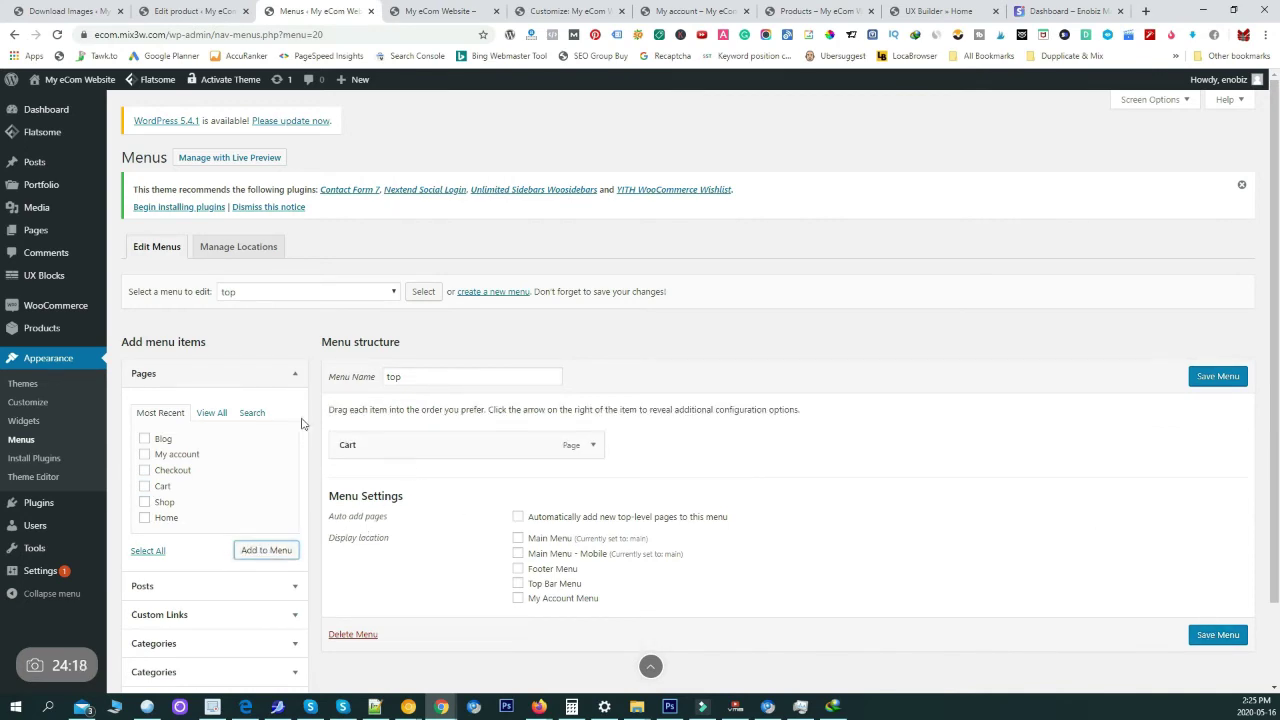
pyautogui.click(1216, 636)
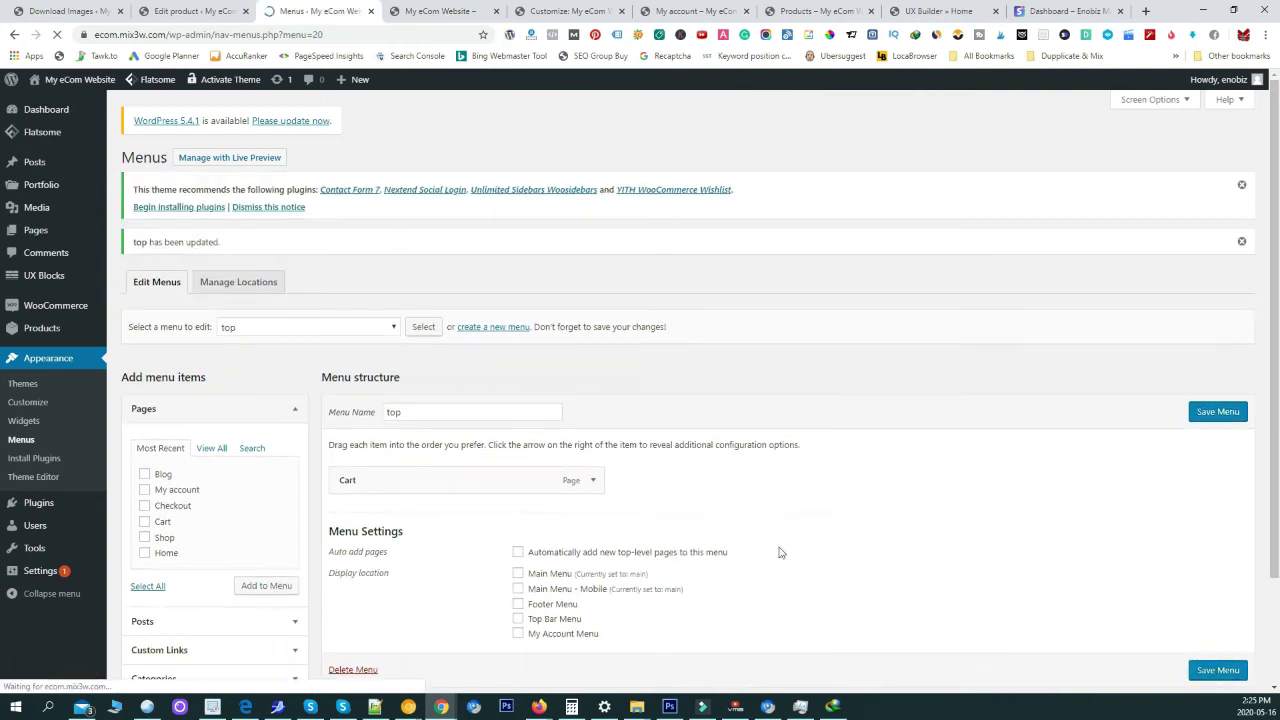
pyautogui.scroll(-2, 348, 497)
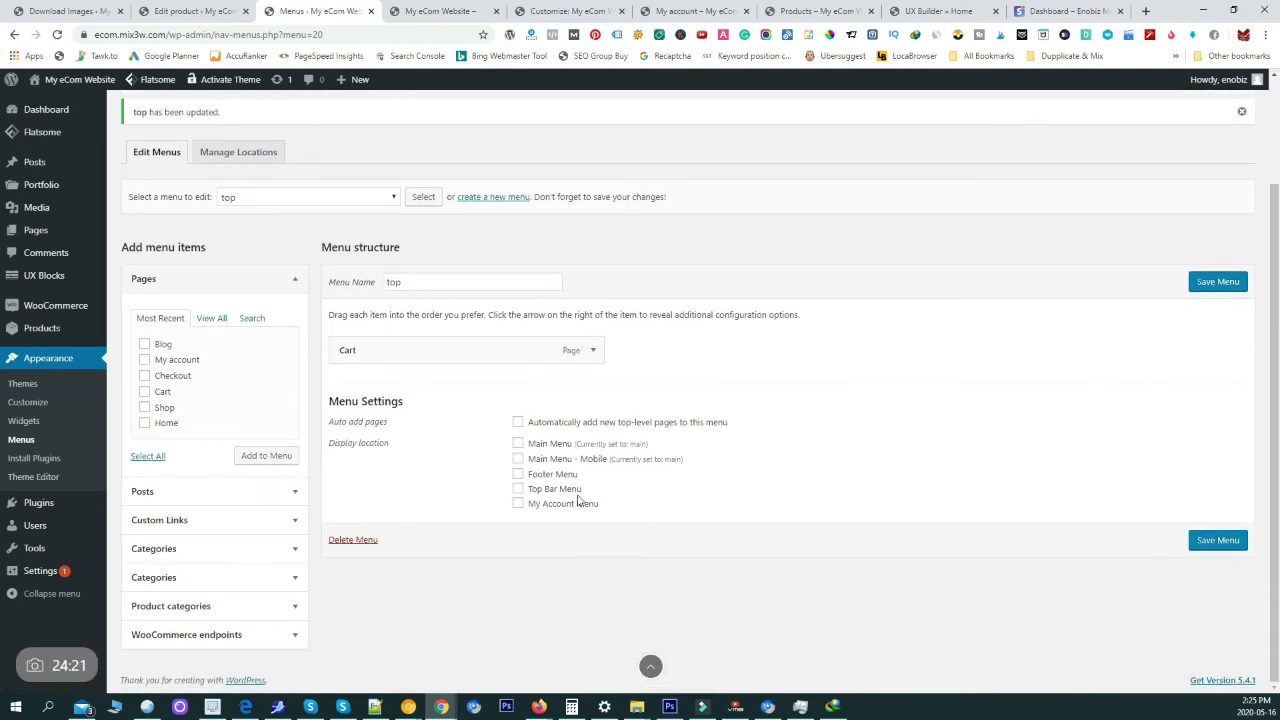
pyautogui.scroll(2, 622, 445)
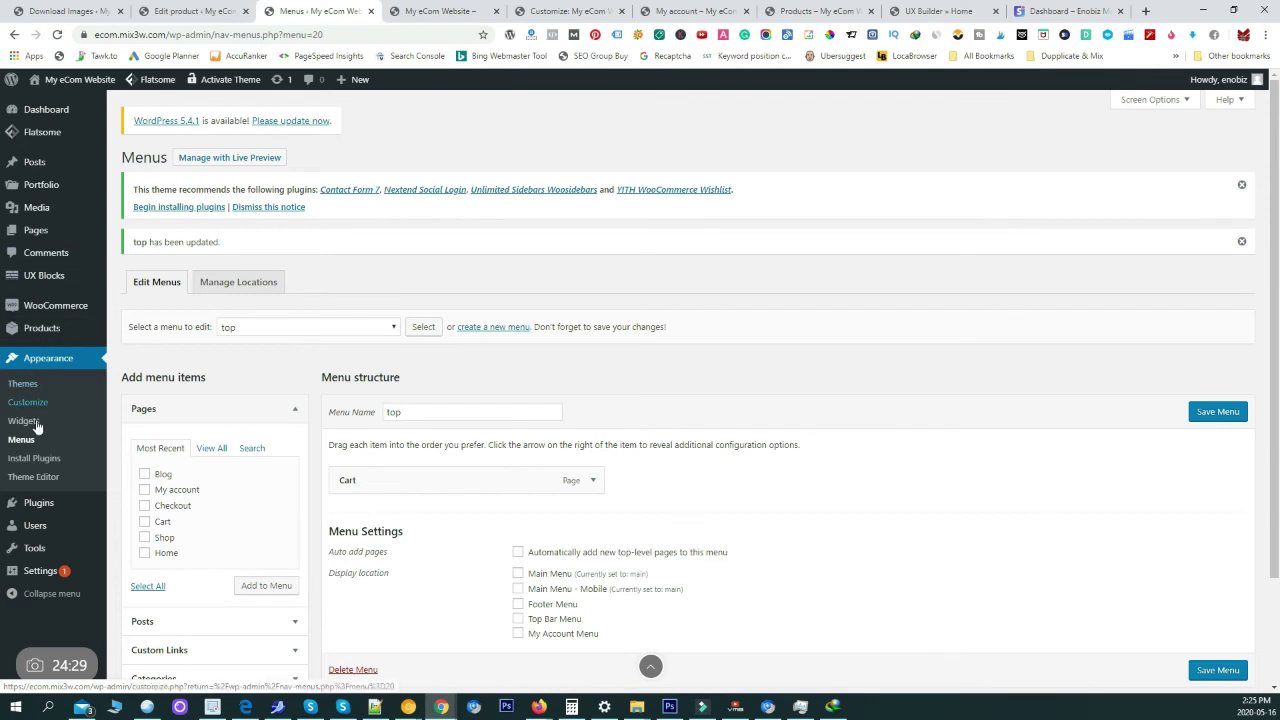
# Search for the Contact Form 7 plugin in a separate browser tab, then install and activate it
pyautogui.moveTo(50, 503)
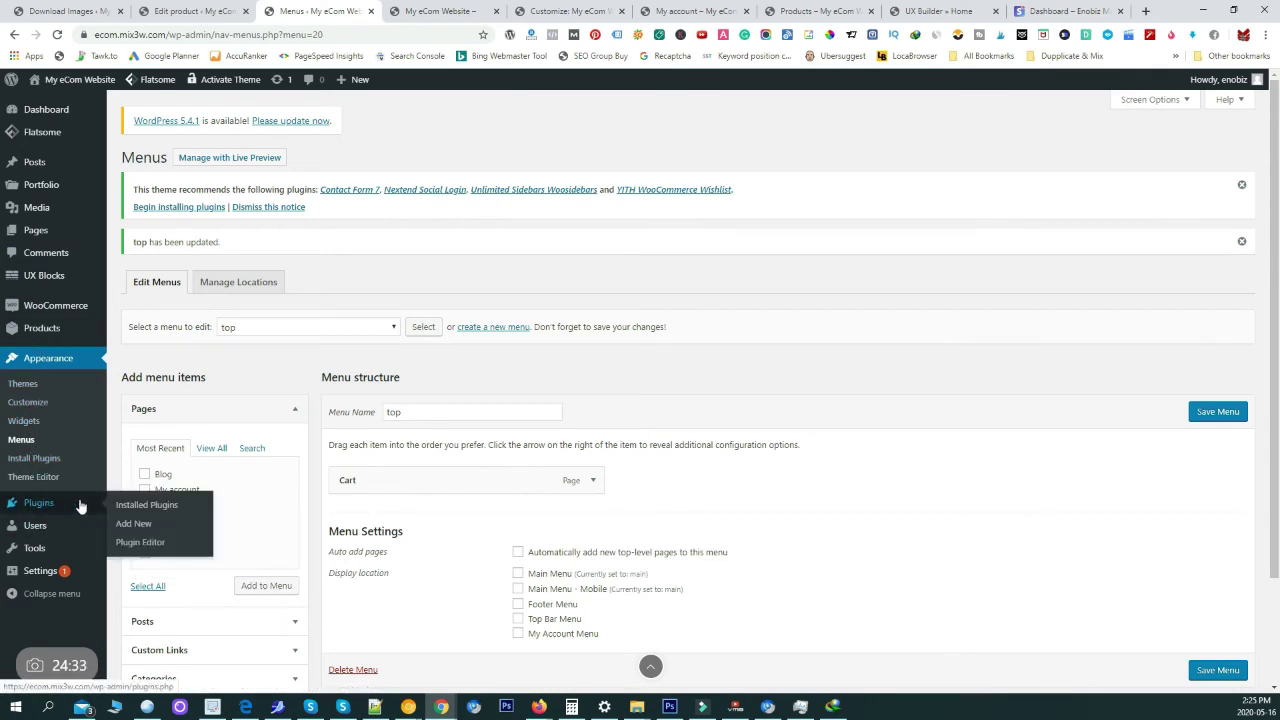
pyautogui.middleClick(133, 523)
pyautogui.click(388, 8)
pyautogui.click(1068, 256)
pyautogui.write('cont')
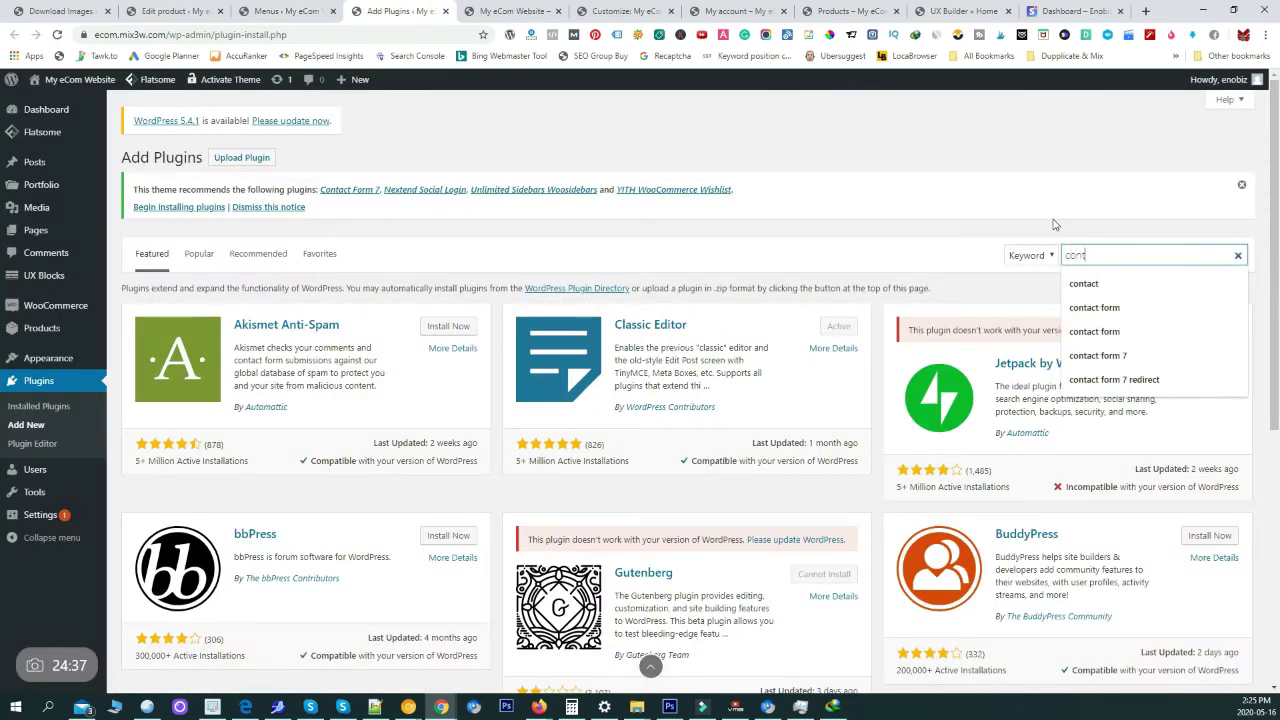
pyautogui.write('act form 7')
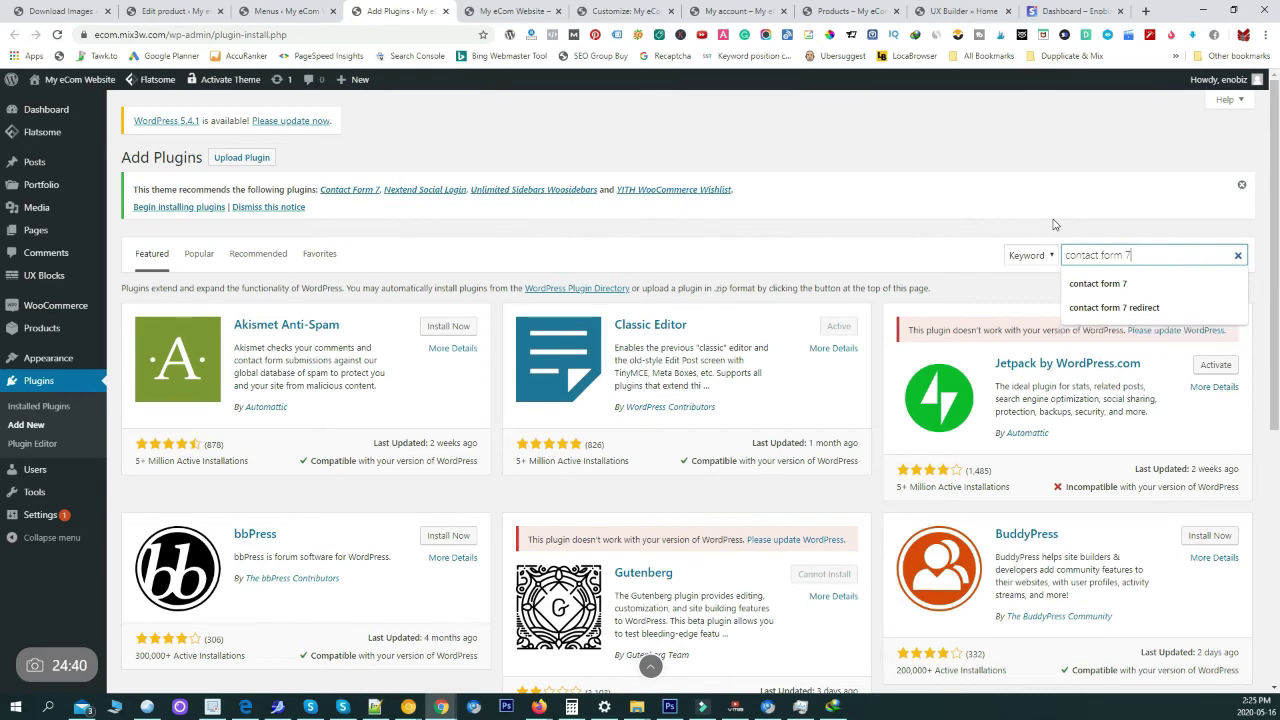
pyautogui.press('Return')
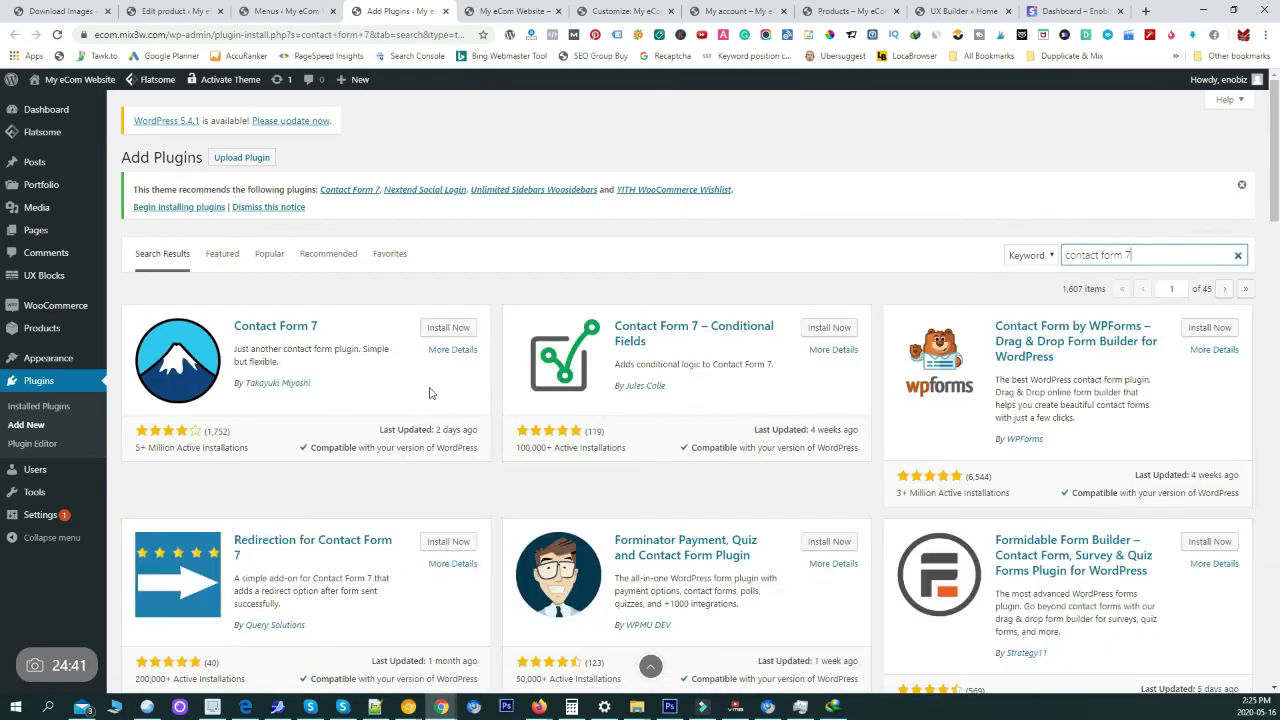
pyautogui.click(440, 330)
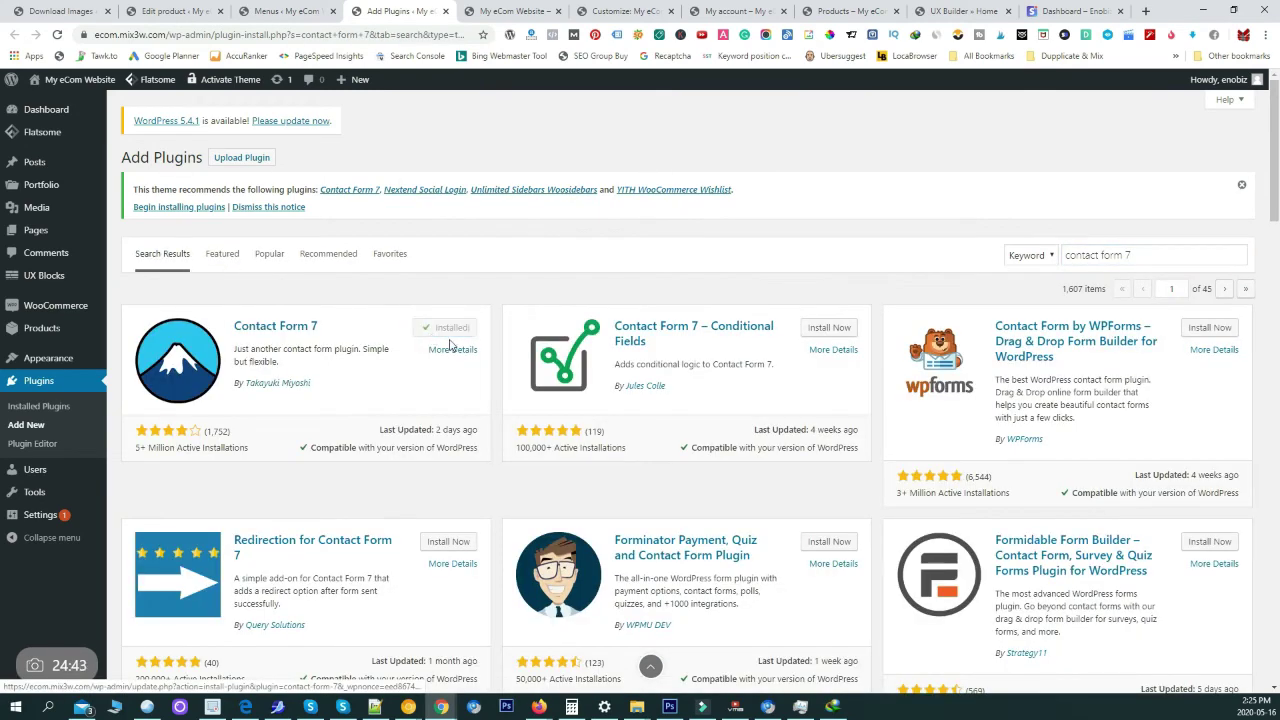
pyautogui.click(449, 328)
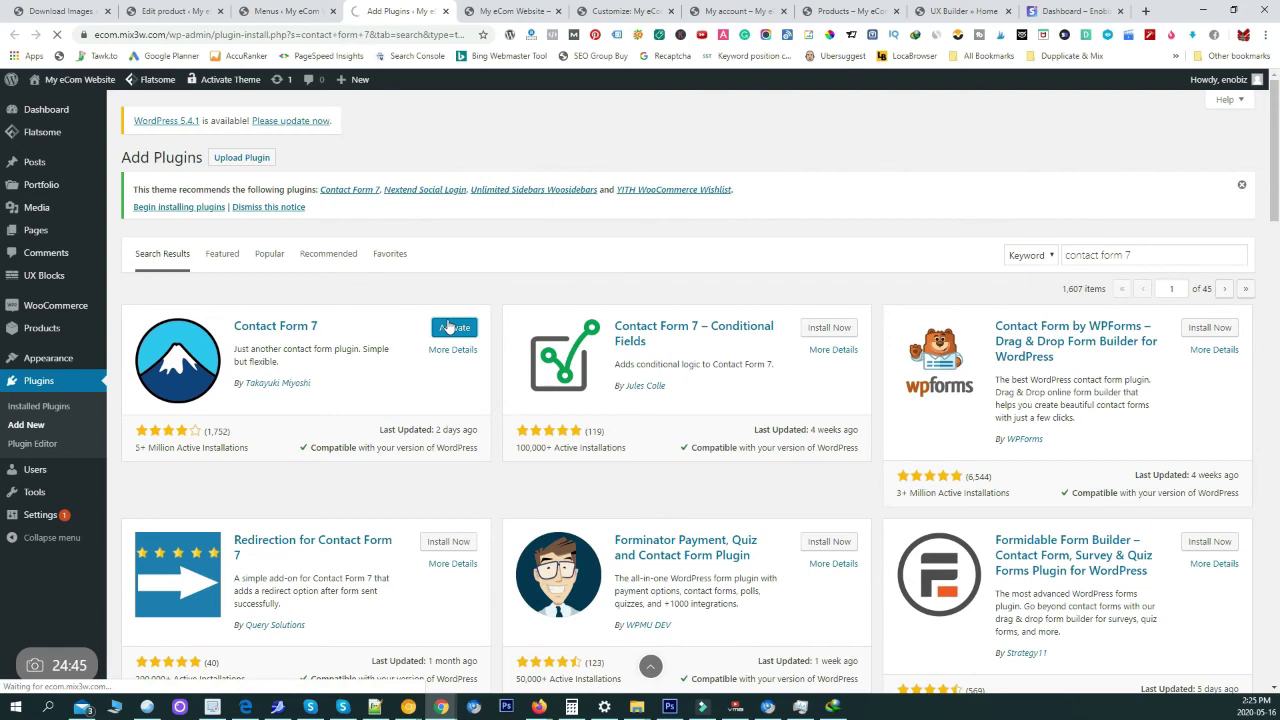
# Create a new page titled Contact and publish it
pyautogui.click(41, 238)
pyautogui.click(37, 274)
pyautogui.write('Contact')
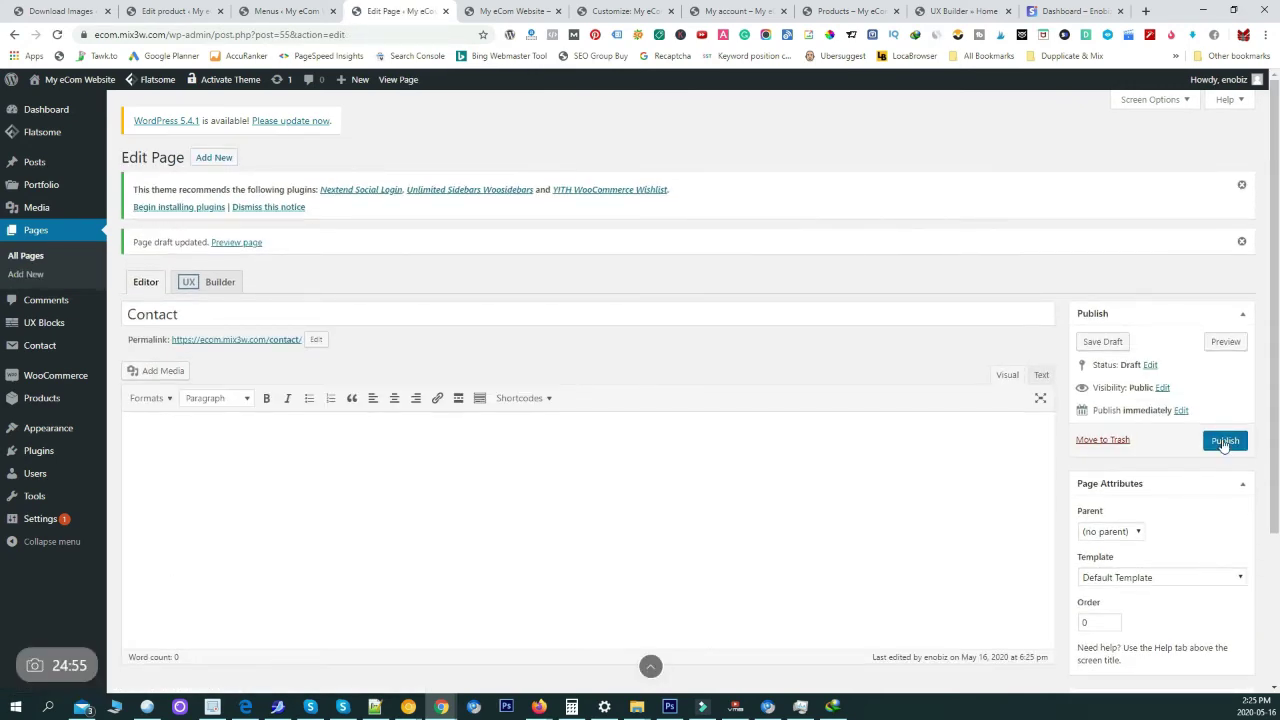
pyautogui.click(1224, 441)
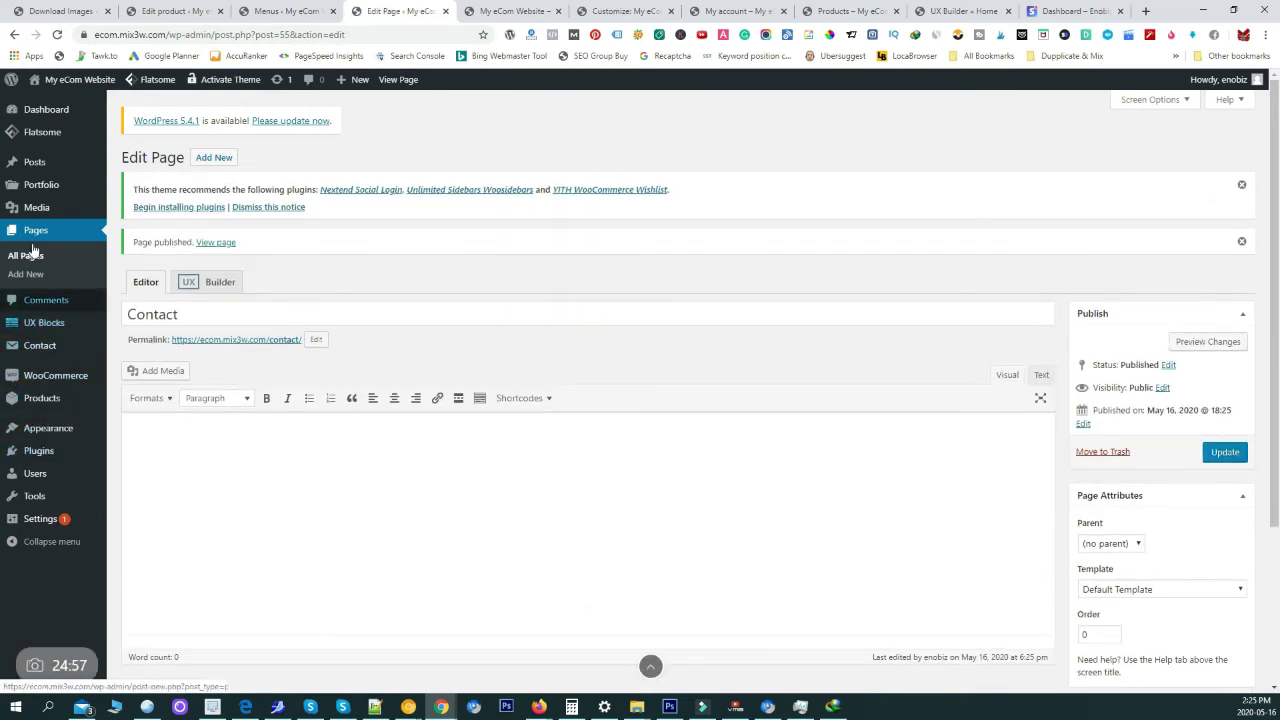
# Open the contact forms list in a separate browser tab and copy the shortcode of Contact form 1
pyautogui.moveTo(33, 347)
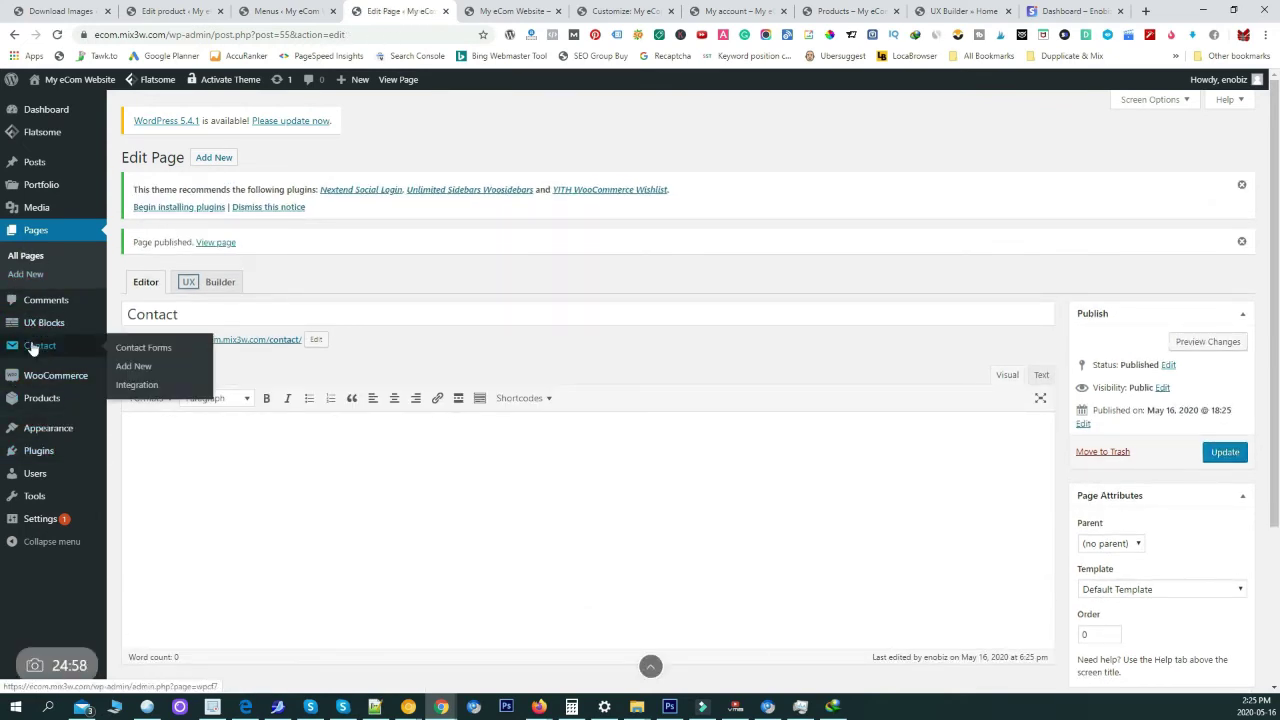
pyautogui.click(142, 348)
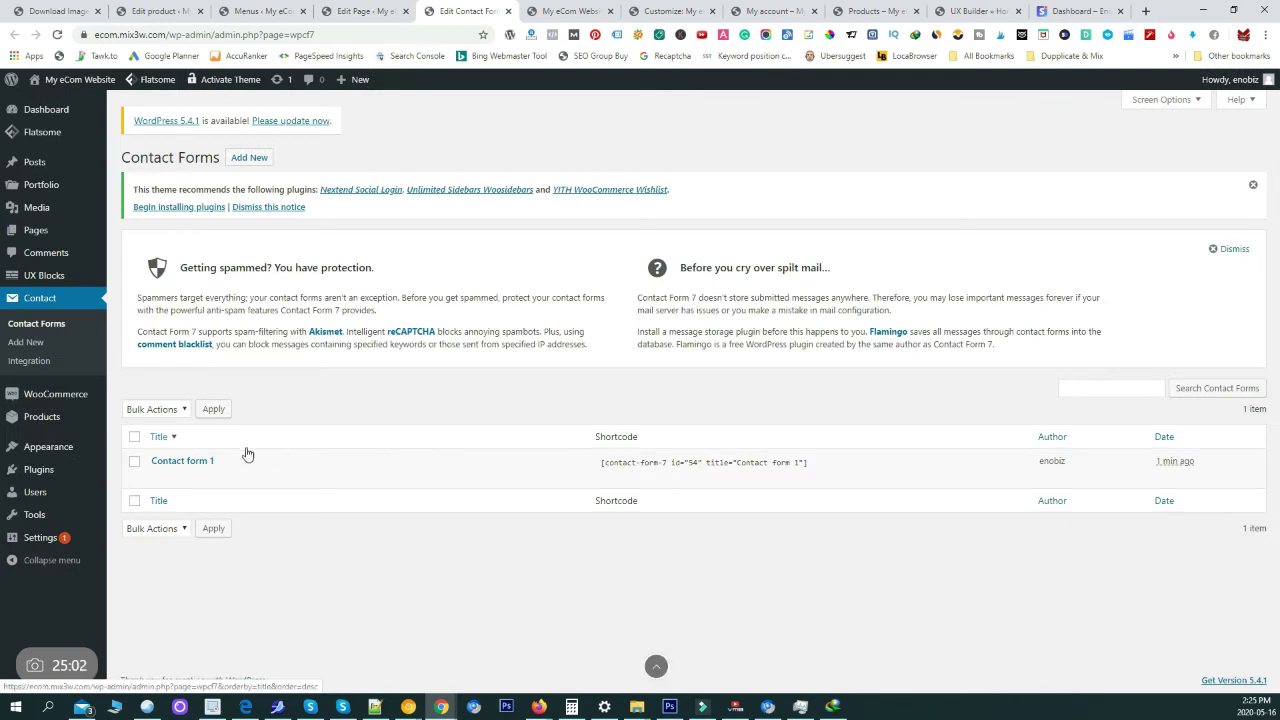
pyautogui.moveTo(164, 480)
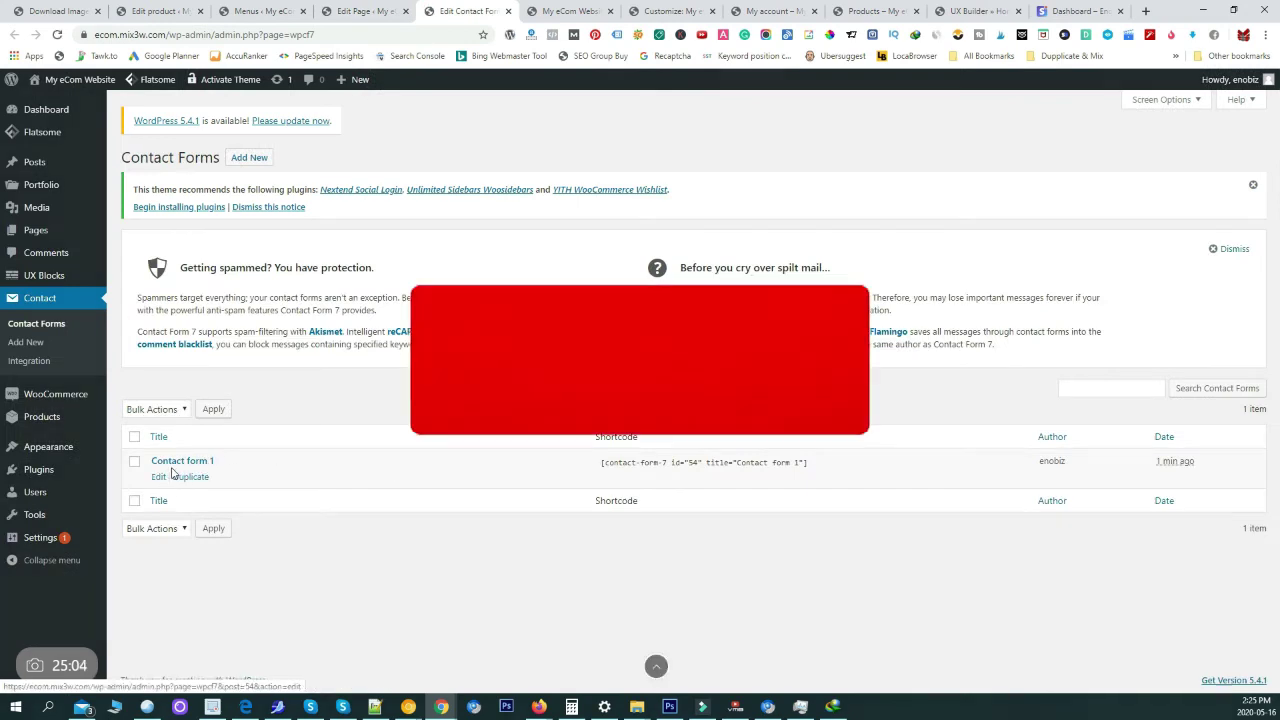
pyautogui.click(660, 463)
pyautogui.hotkey('ctrl', 'c')
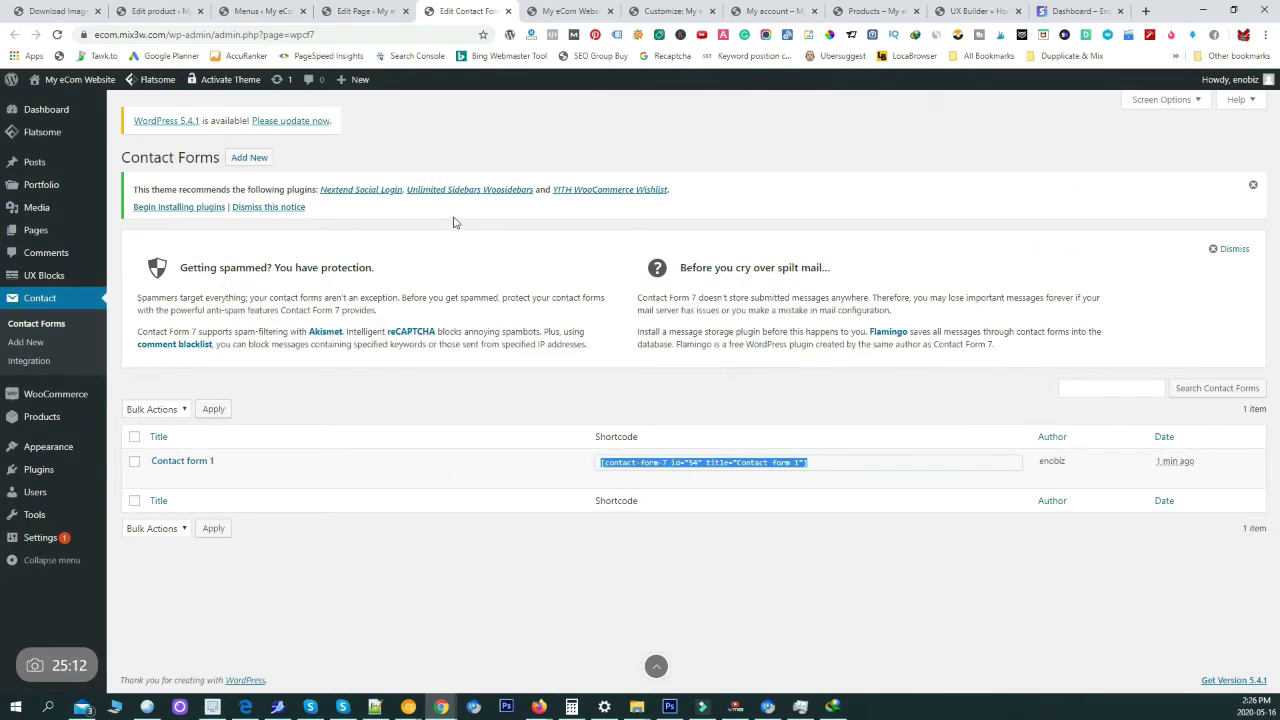
# Add the text "Please send us an email" and the copied form shortcode to the Contact page, and update it
pyautogui.click(349, 16)
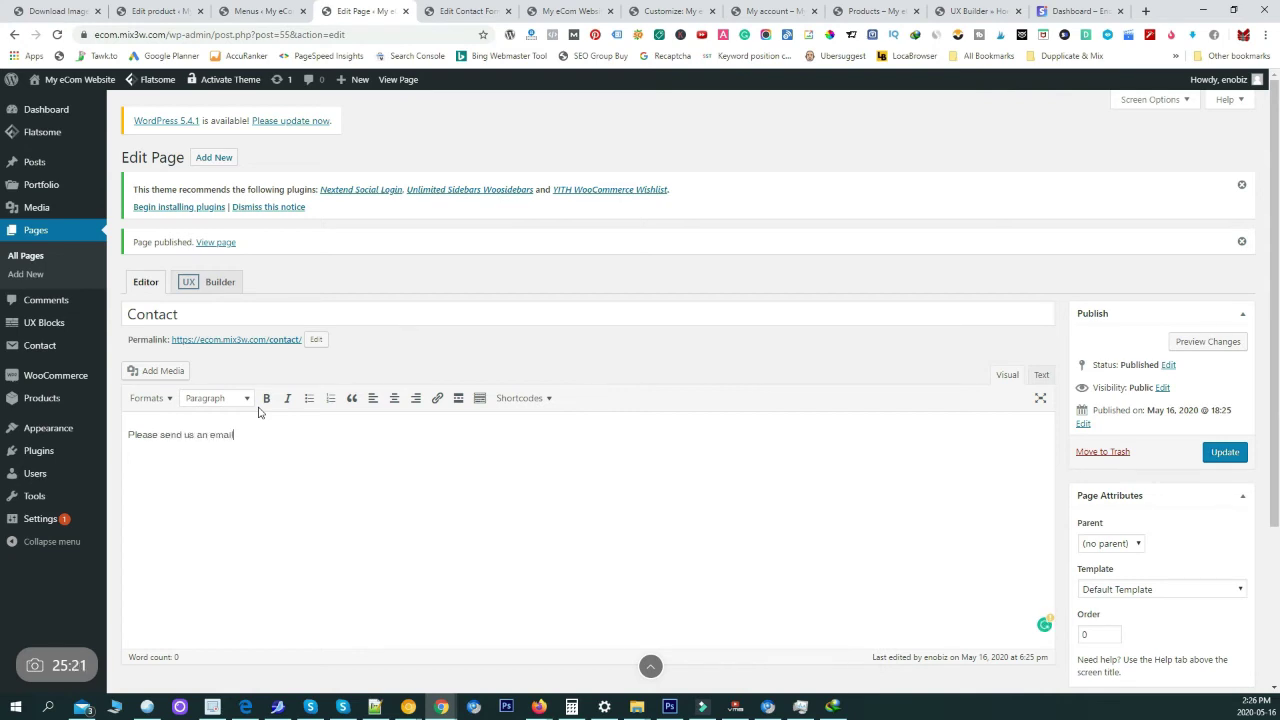
pyautogui.hotkey('ctrl', 'v')
pyautogui.click(1223, 452)
# View the published Contact page, then close its tab, the contact forms tab and the page editor tab
pyautogui.middleClick(242, 340)
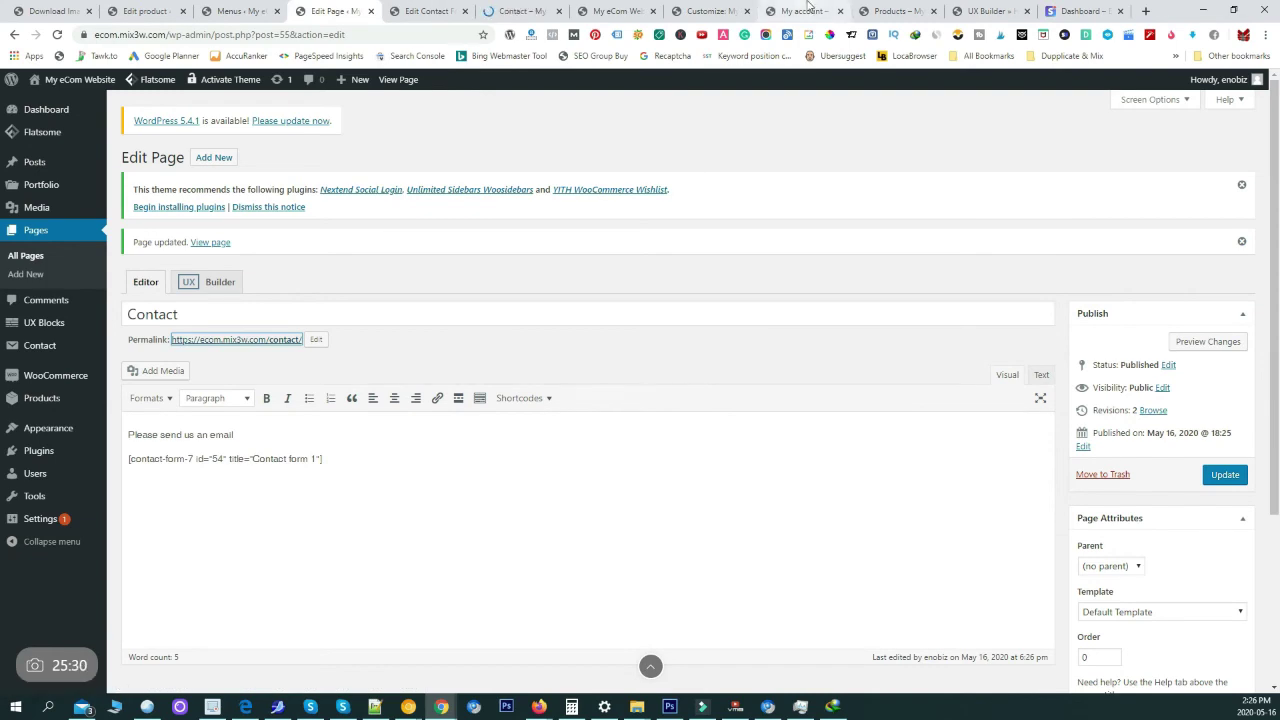
pyautogui.click(526, 8)
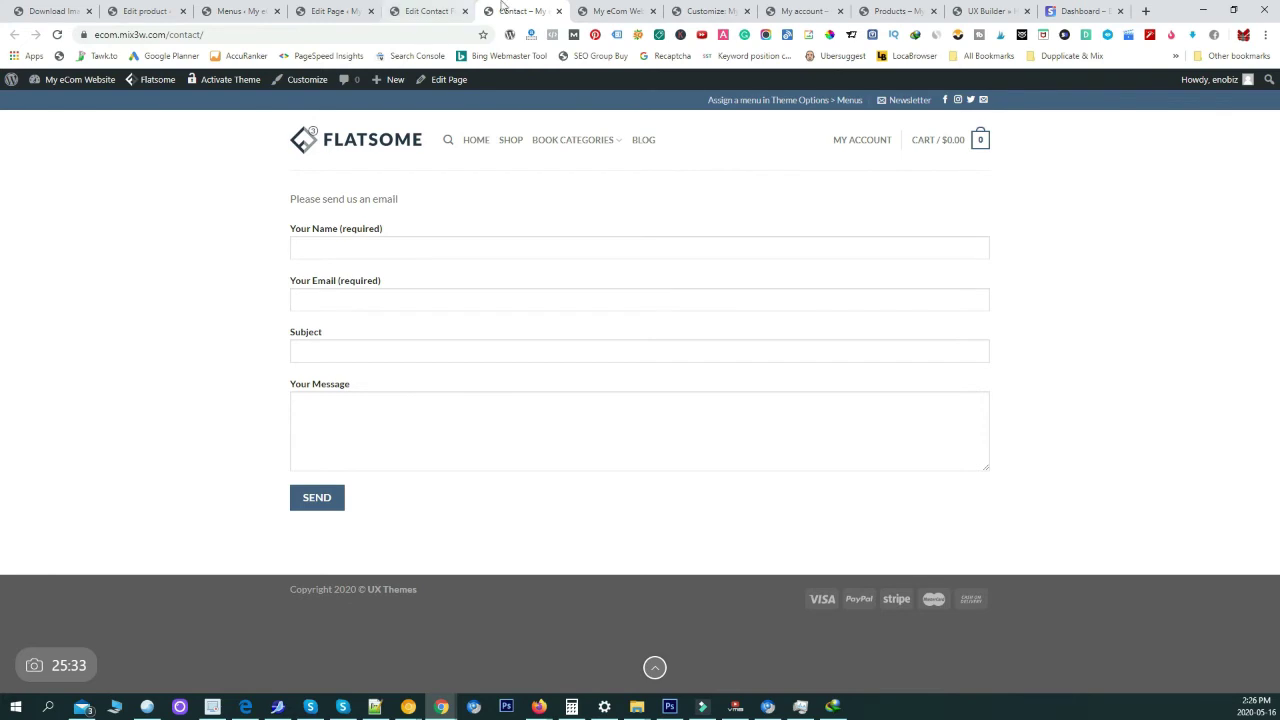
pyautogui.hotkey('ctrl', 'w')
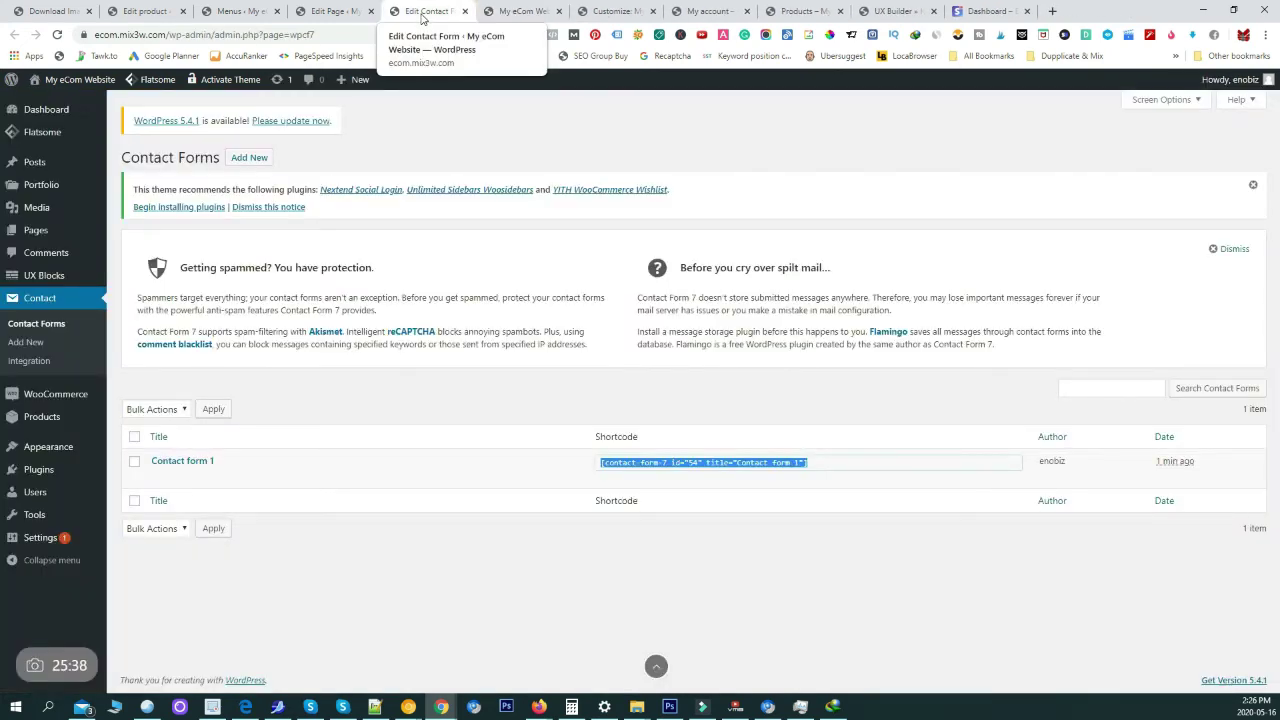
pyautogui.hotkey('ctrl', 'w')
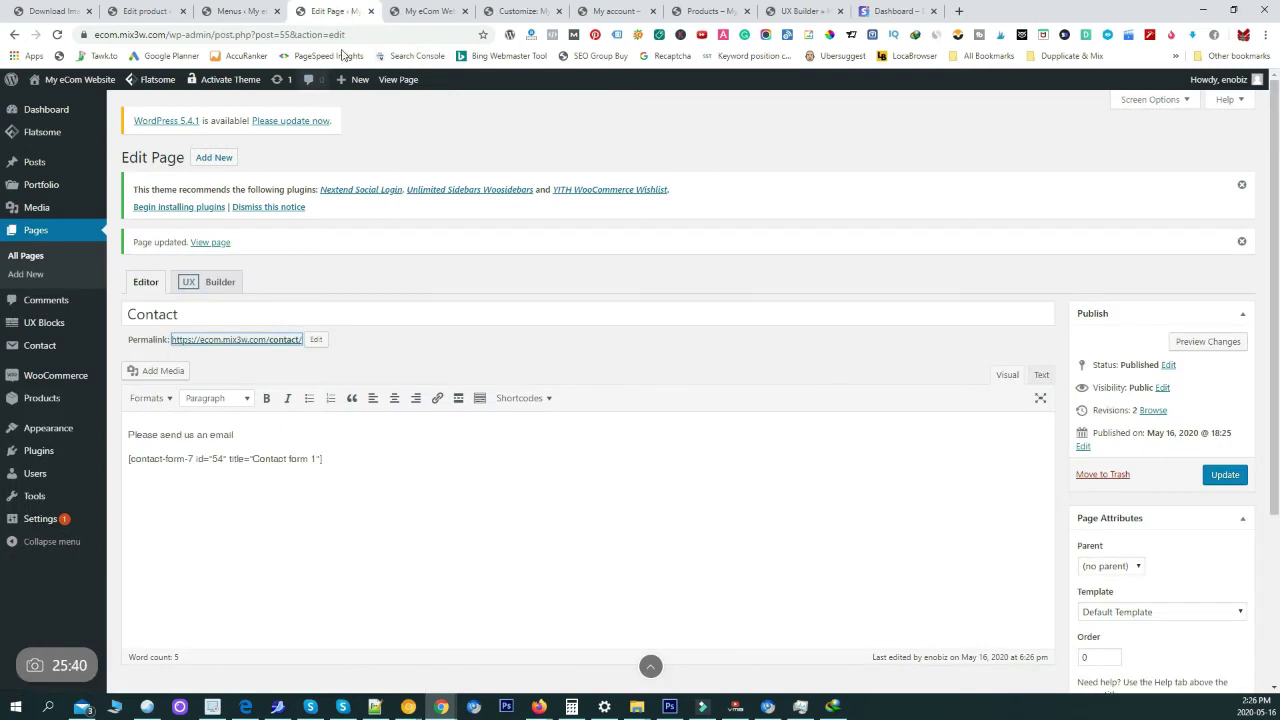
pyautogui.hotkey('ctrl', 'w')
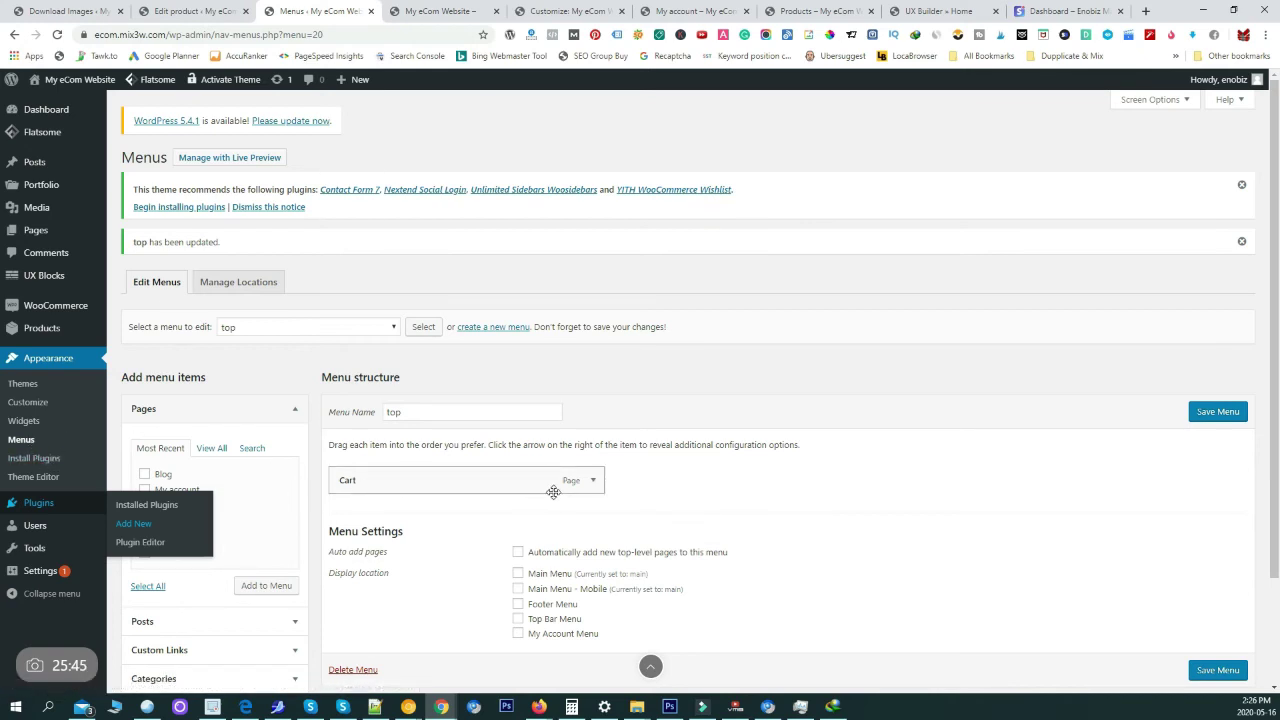
# Remove the Cart item from the top menu and save the menu
pyautogui.click(592, 480)
pyautogui.click(351, 583)
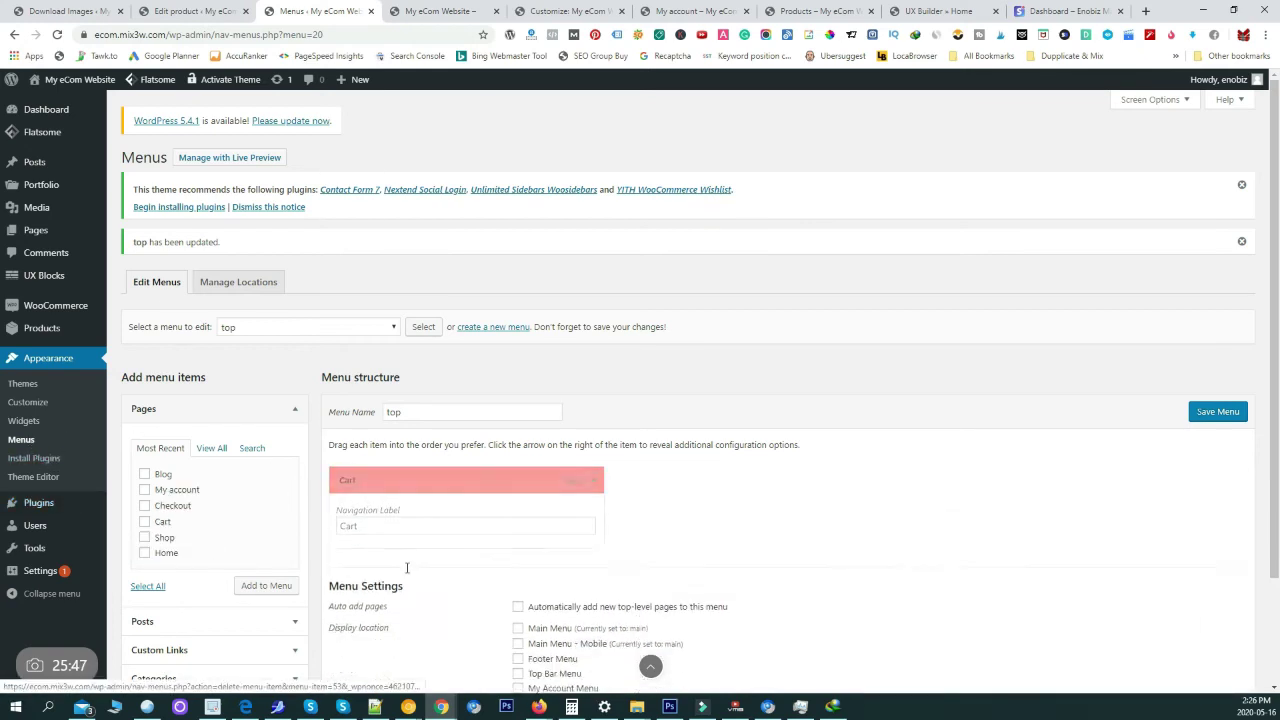
pyautogui.click(1196, 412)
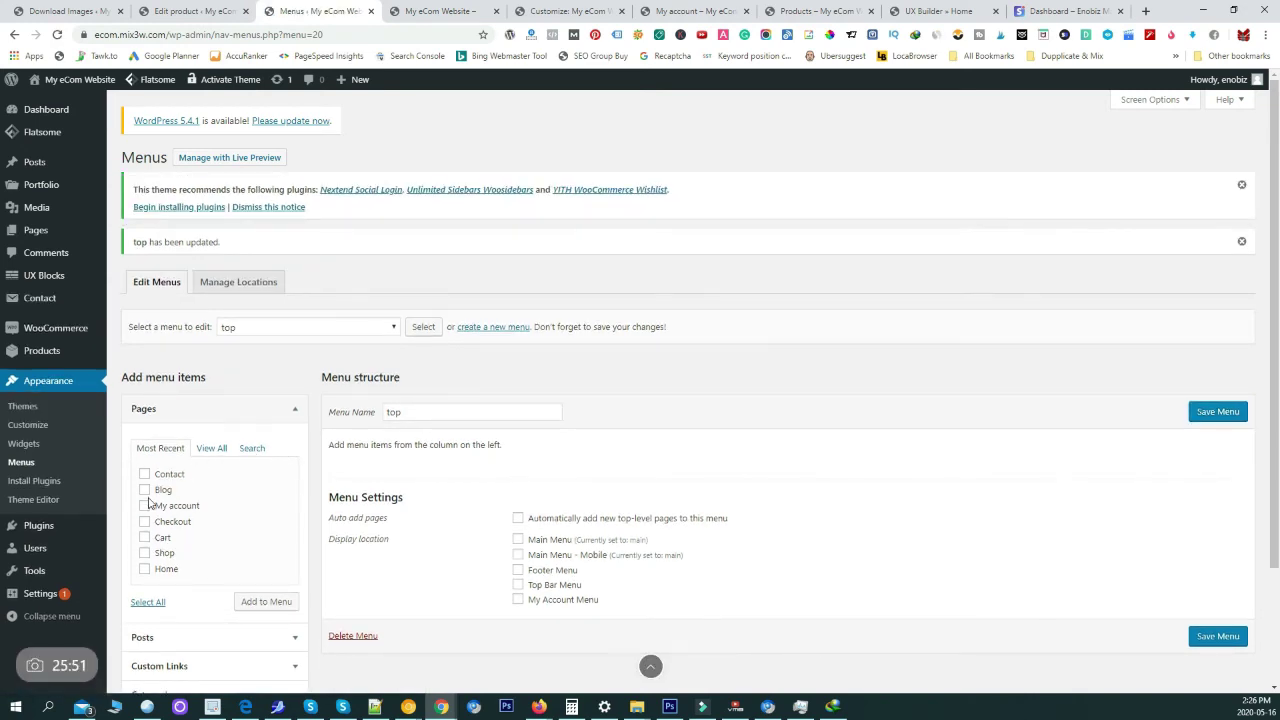
# Add the Contact page to the top menu, assign the menu to the Top Bar Menu location and save it
pyautogui.click(266, 601)
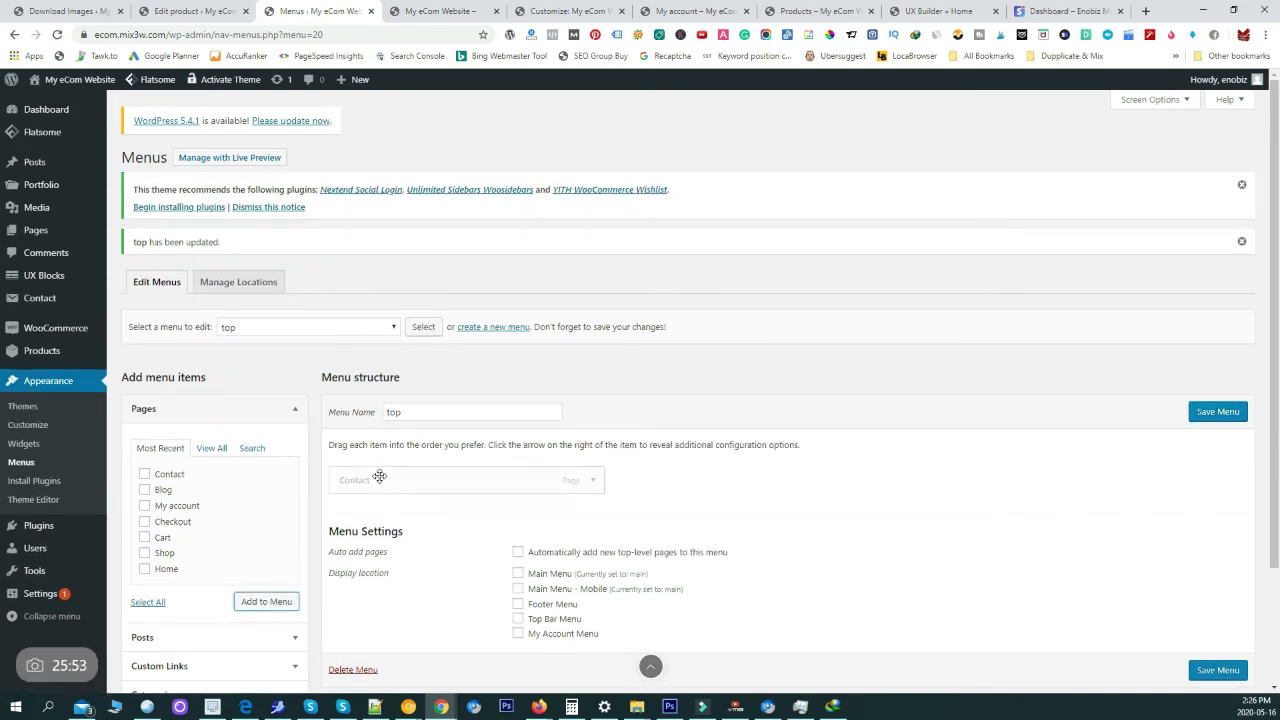
pyautogui.click(518, 619)
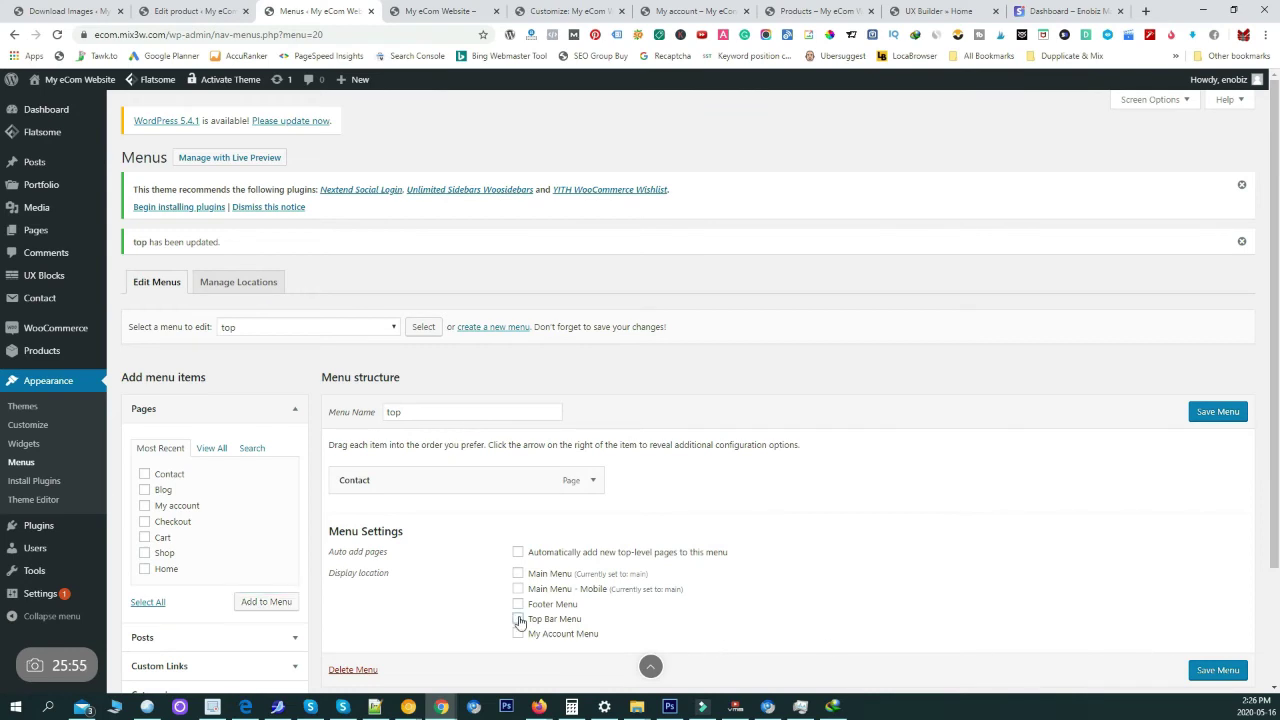
pyautogui.click(1222, 670)
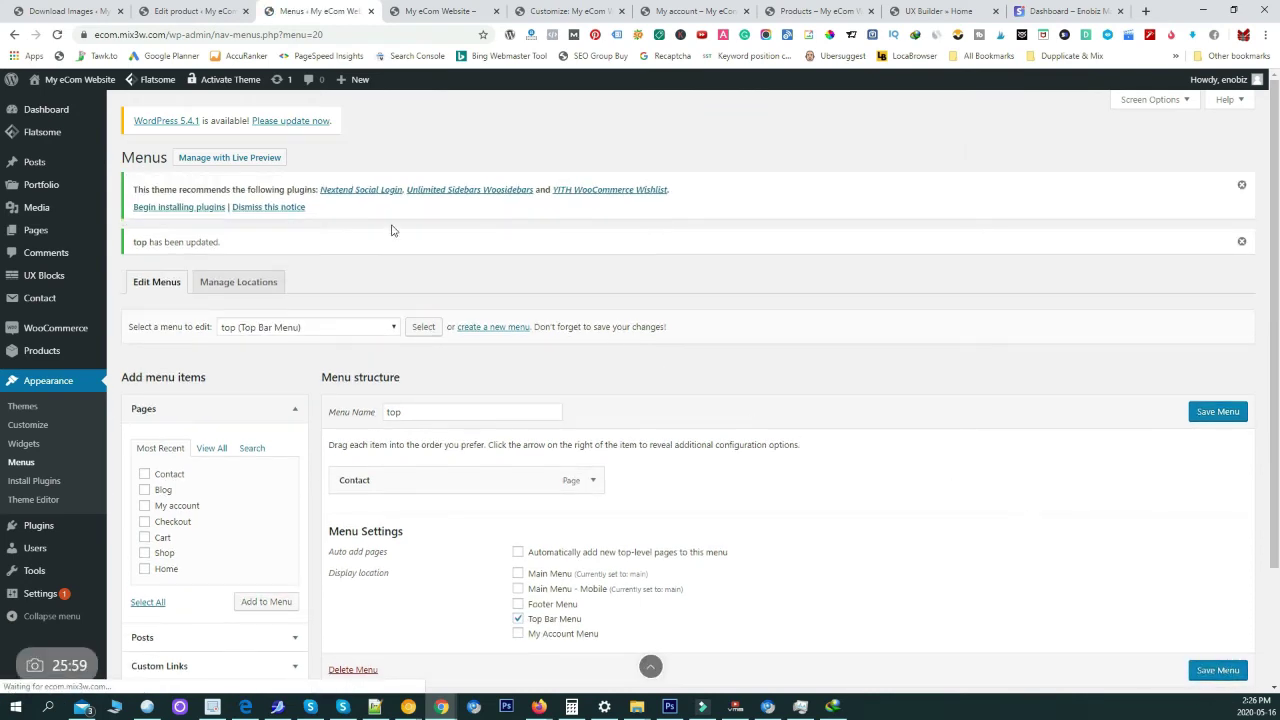
# Open the store's front end and check the top bar and the home page sections
pyautogui.click(74, 104)
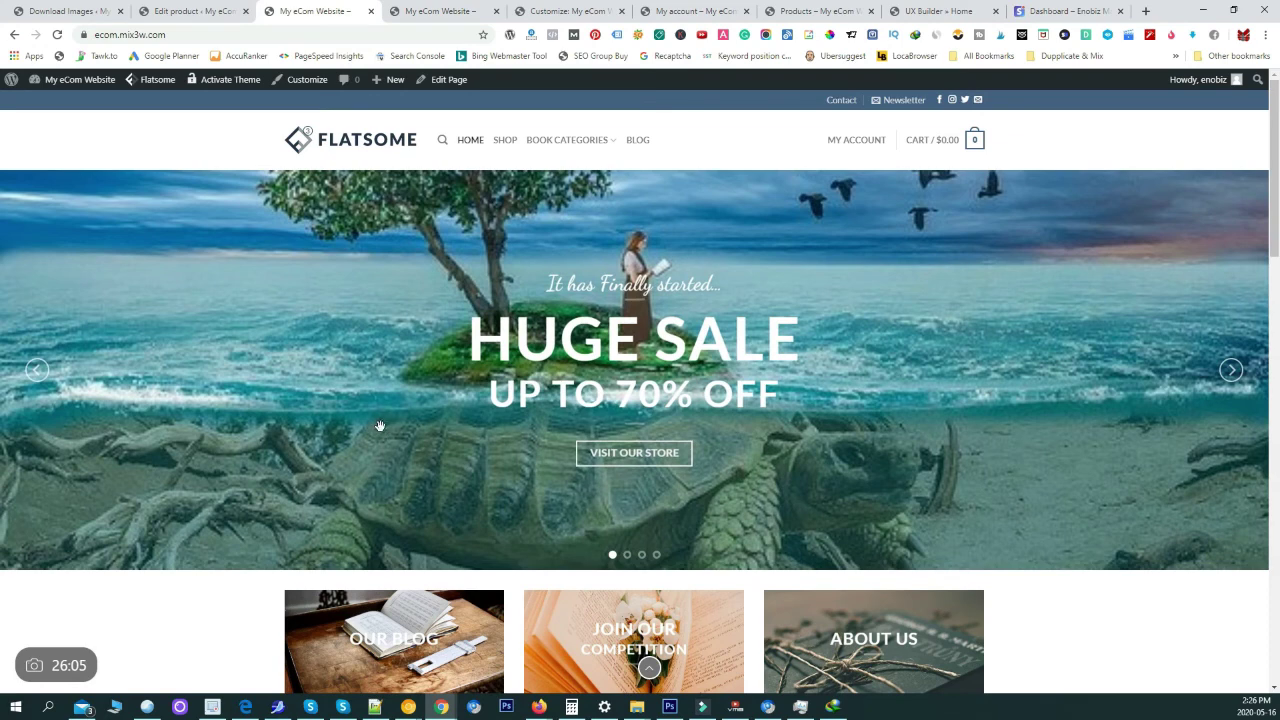
pyautogui.scroll(-2, 471, 340)
pyautogui.scroll(2, 470, 341)
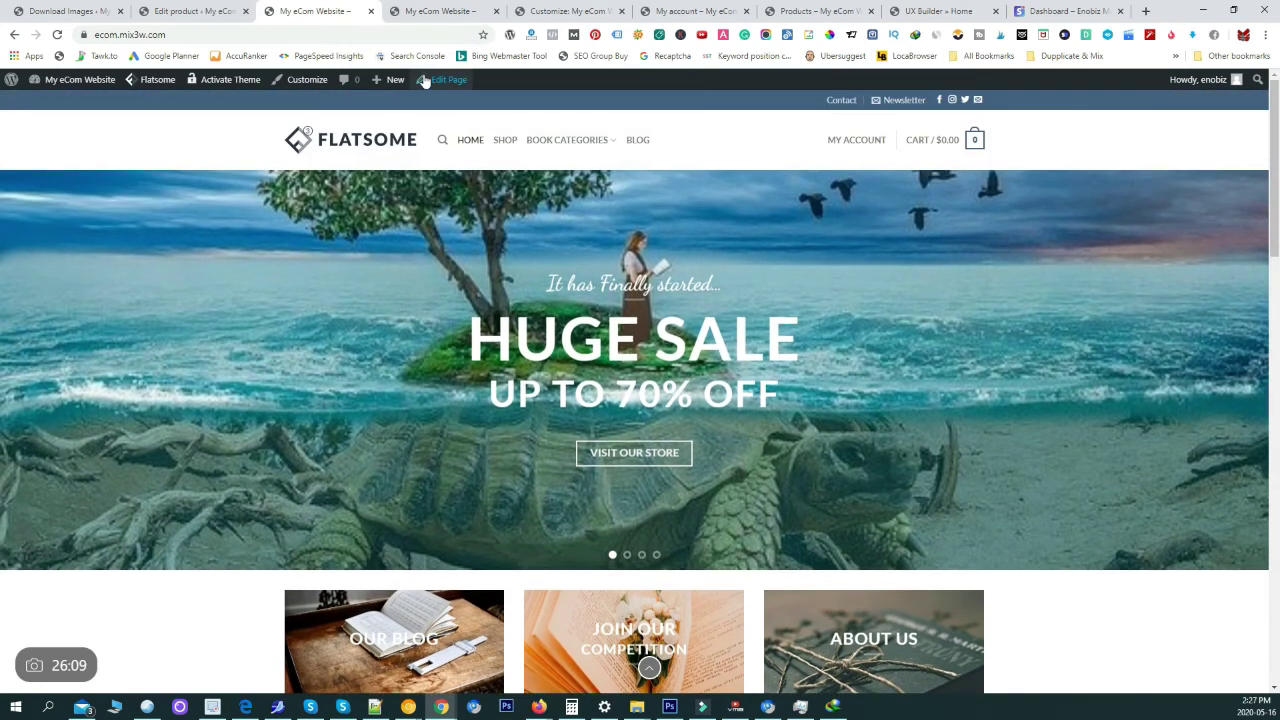
pyautogui.scroll(-5, 437, 486)
pyautogui.scroll(2, 437, 486)
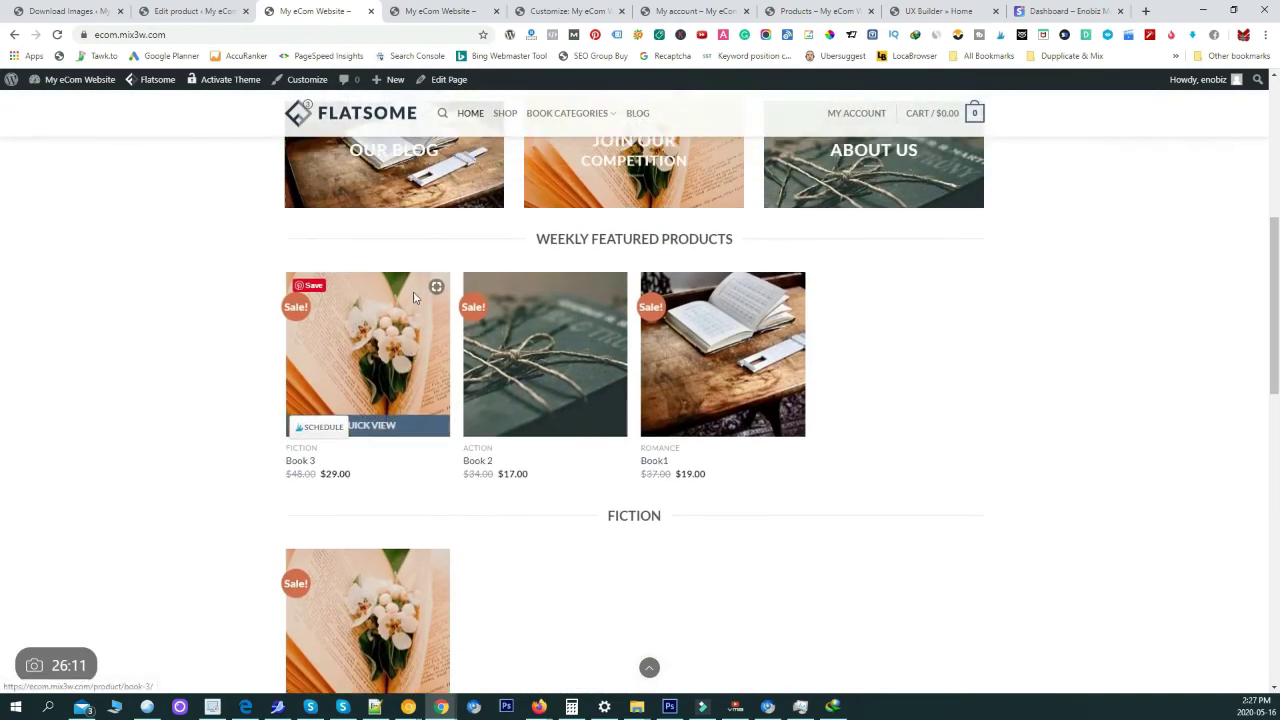
# Follow the Our Blog banner on the home page, look over the blog page and return to the home page
pyautogui.click(453, 327)
pyautogui.scroll(-2, 417, 486)
pyautogui.scroll(2, 424, 335)
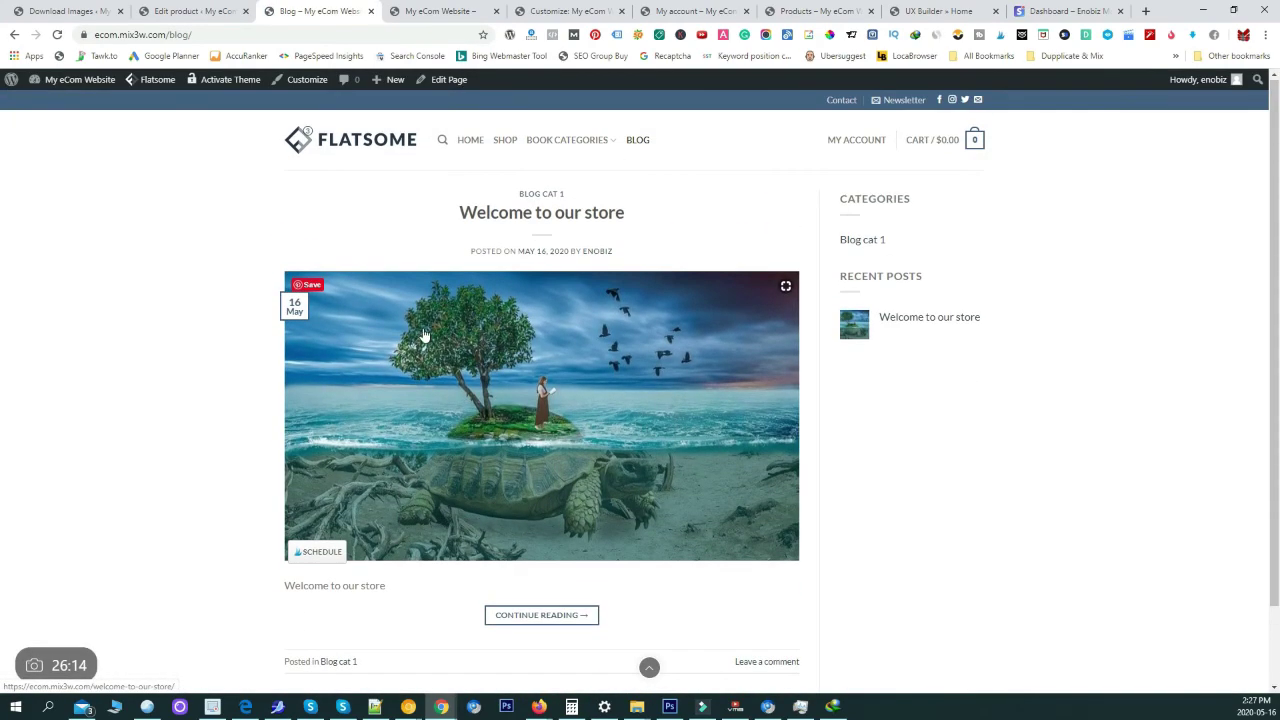
pyautogui.click(15, 35)
pyautogui.scroll(3, 242, 342)
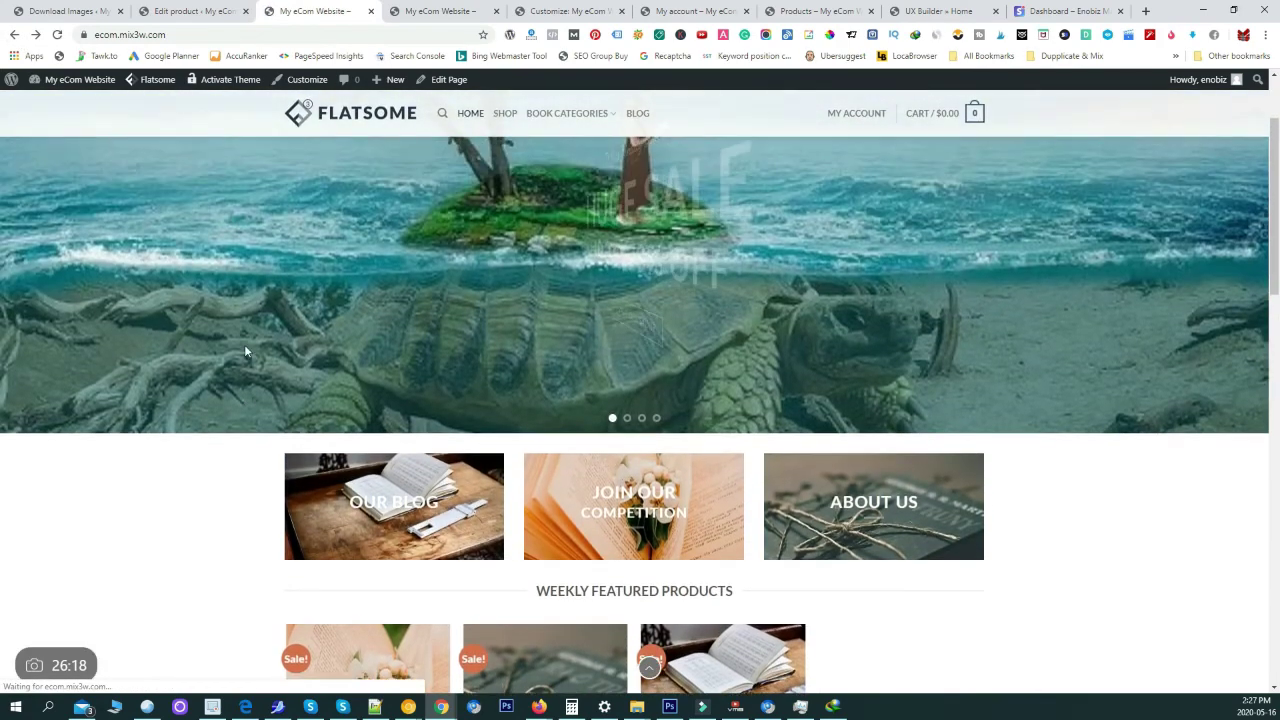
# Open Book 3 from the home page's Weekly Featured Products, add one copy to the cart and proceed to checkout
pyautogui.scroll(-3, 469, 520)
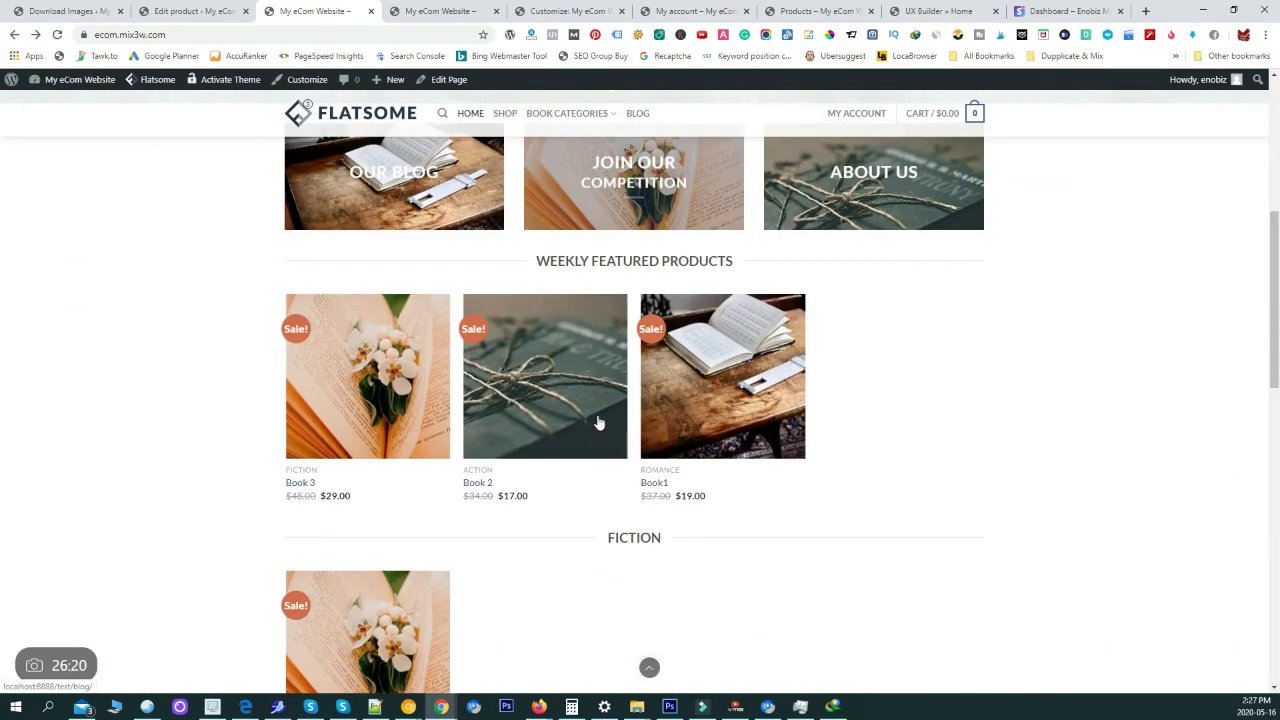
pyautogui.click(403, 403)
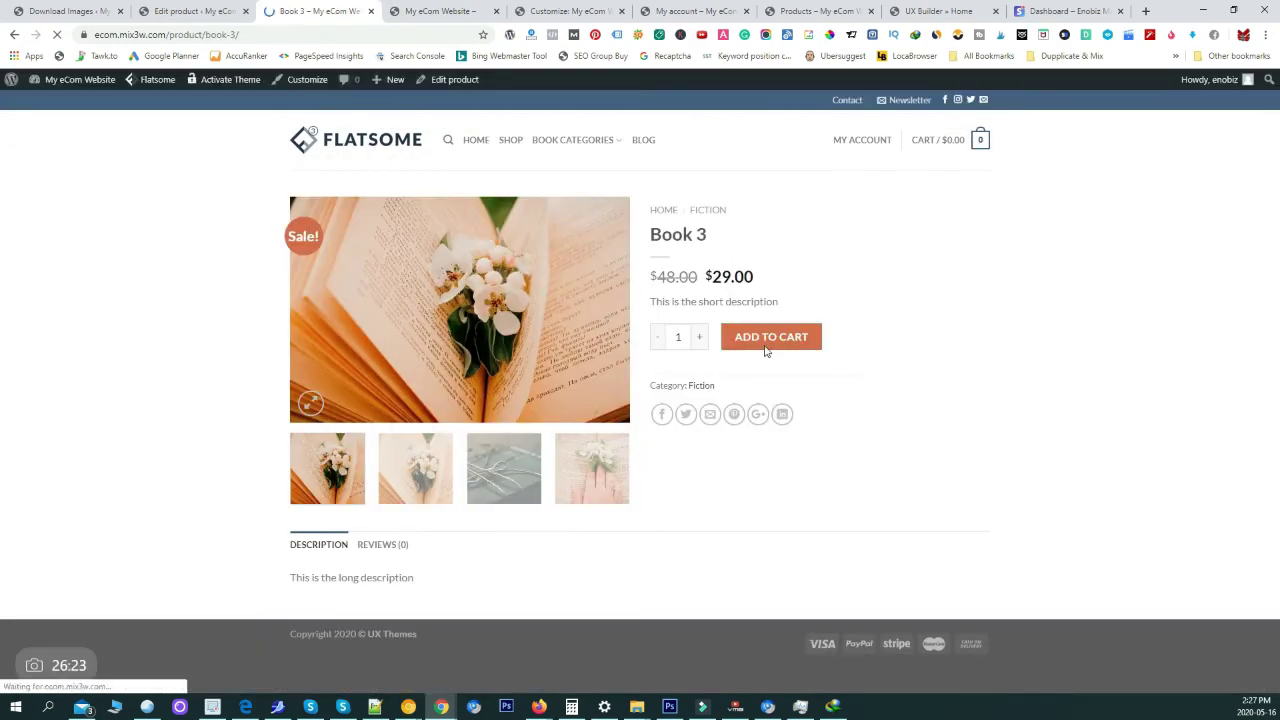
pyautogui.click(766, 349)
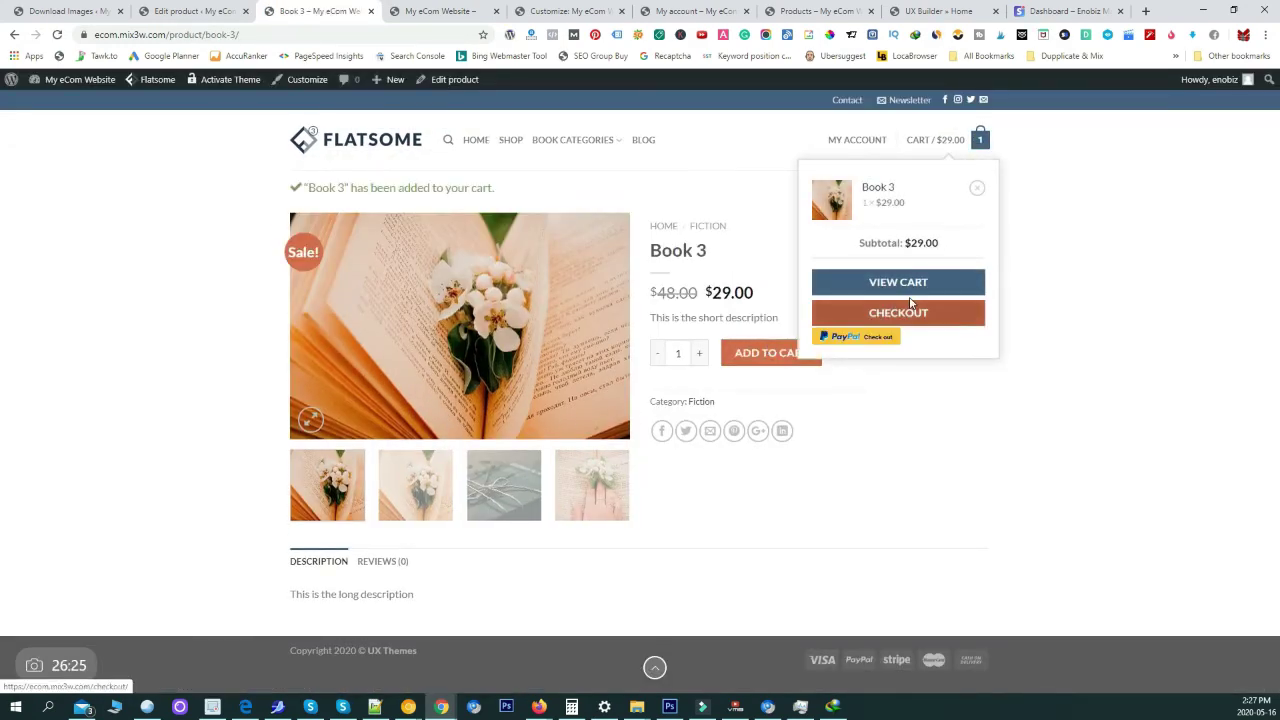
pyautogui.click(896, 315)
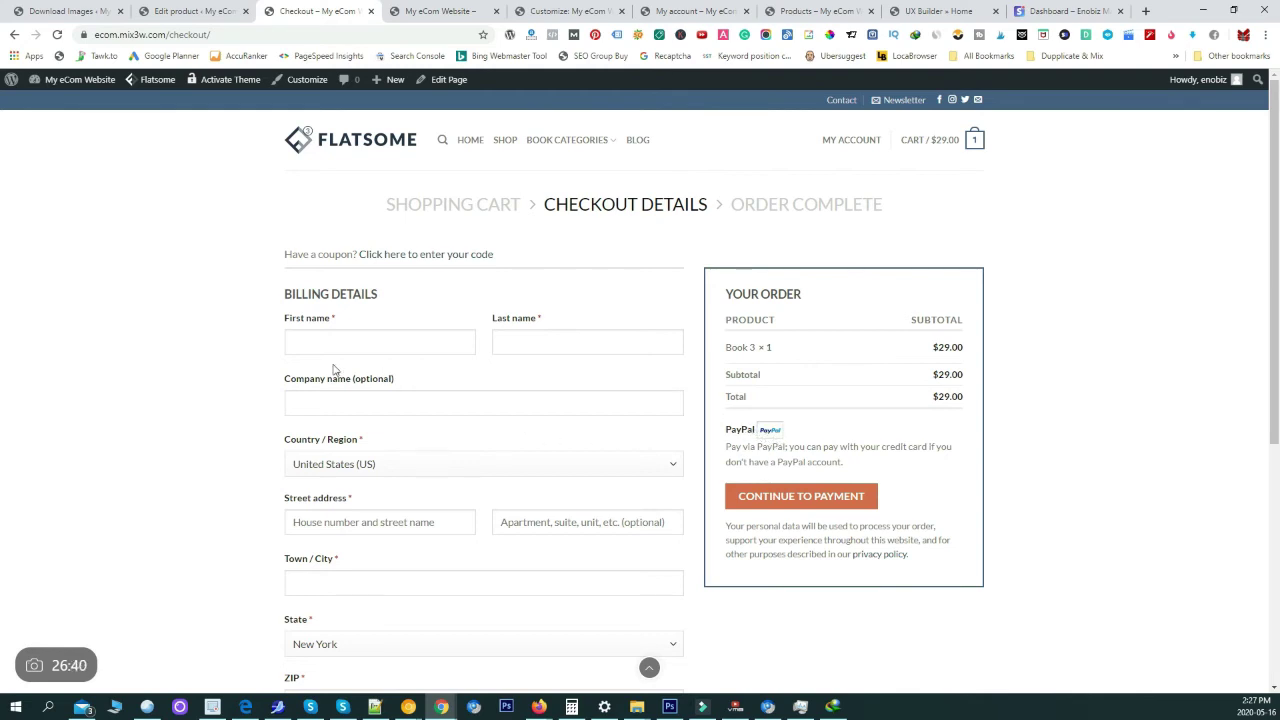
# Examine the checkout page's billing fields, order summary and payment option
pyautogui.scroll(-4, 340, 378)
pyautogui.scroll(4, 342, 378)
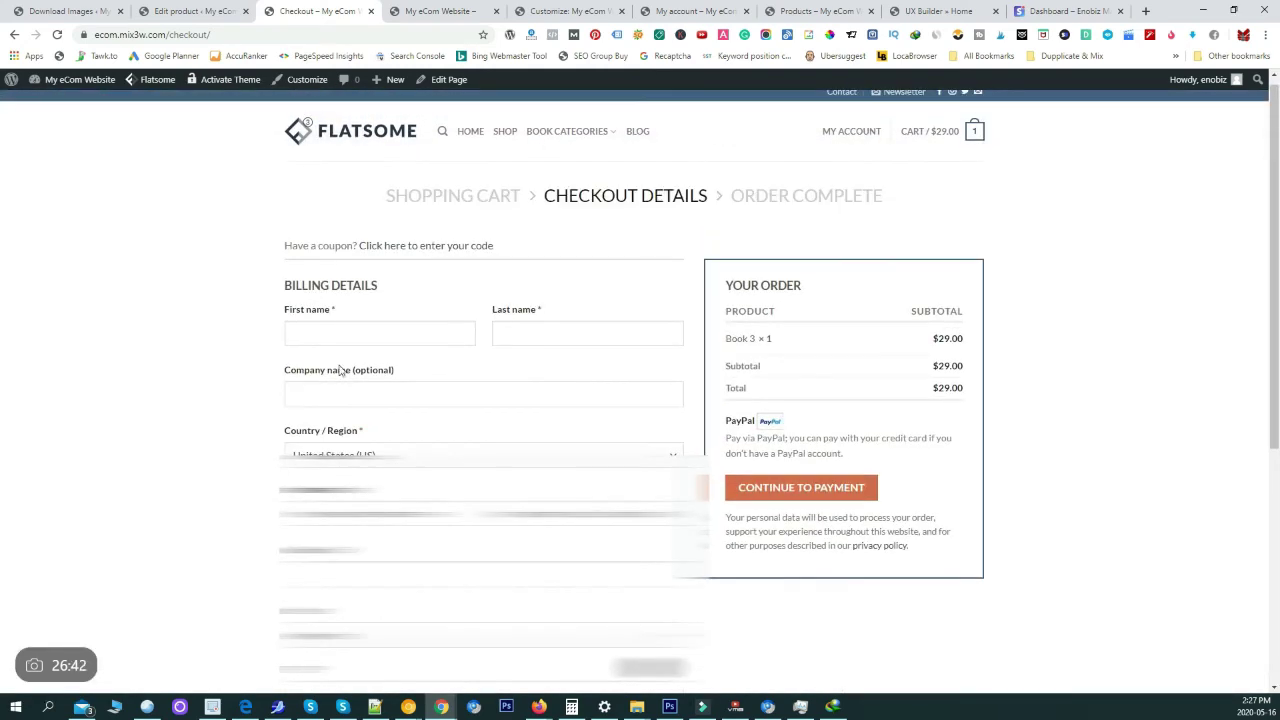
pyautogui.scroll(-3, 520, 374)
pyautogui.scroll(3, 457, 417)
pyautogui.scroll(-3, 451, 434)
pyautogui.scroll(3, 451, 434)
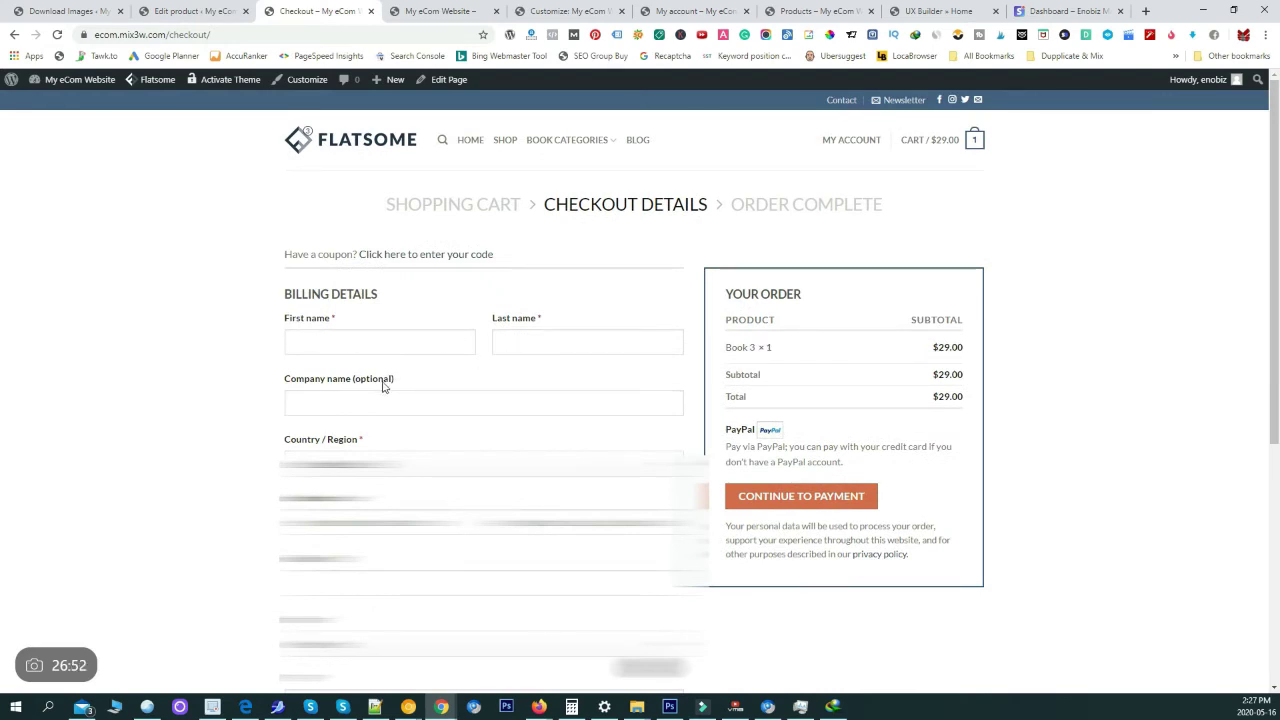
pyautogui.scroll(-5, 331, 417)
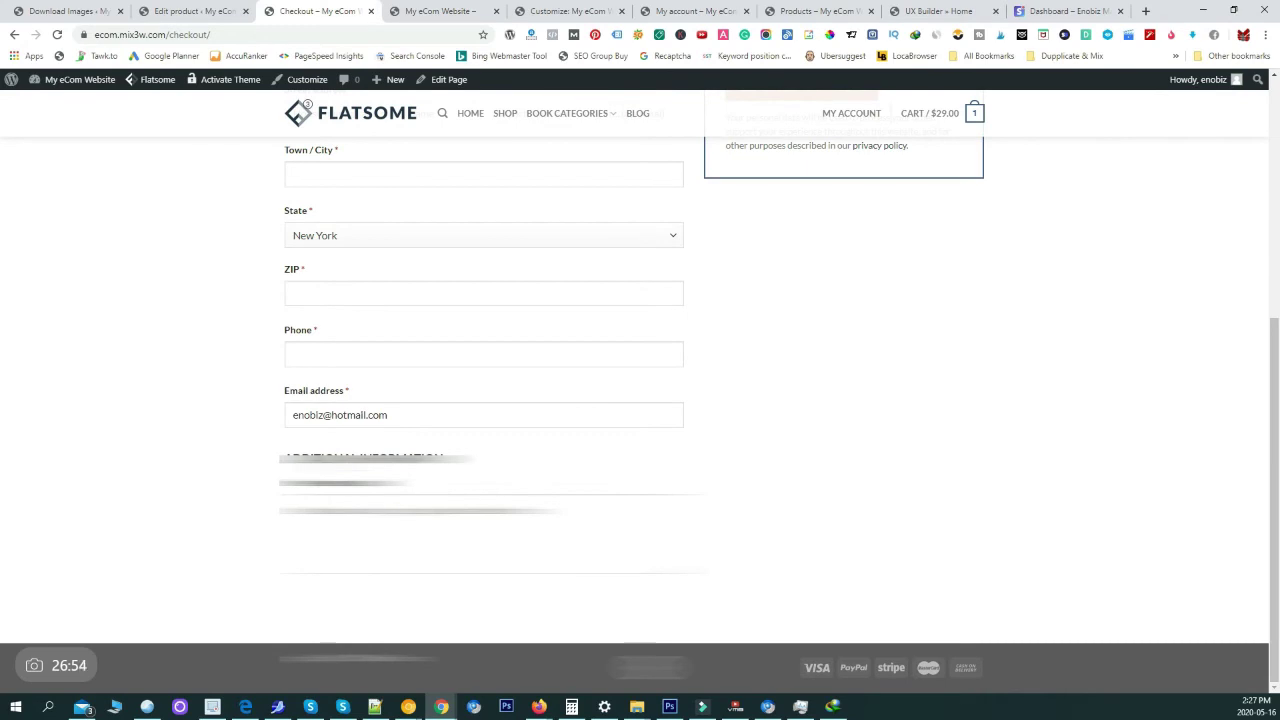
pyautogui.scroll(2, 484, 400)
pyautogui.scroll(1, 326, 366)
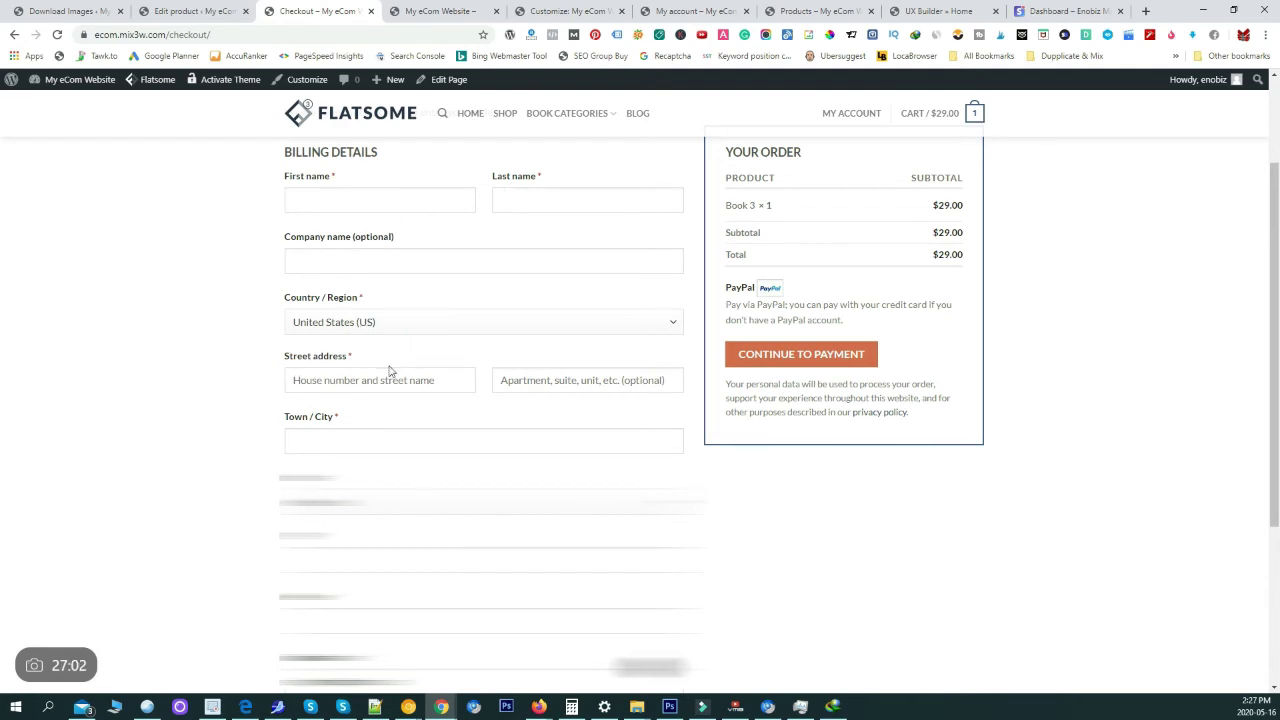
pyautogui.scroll(2, 431, 353)
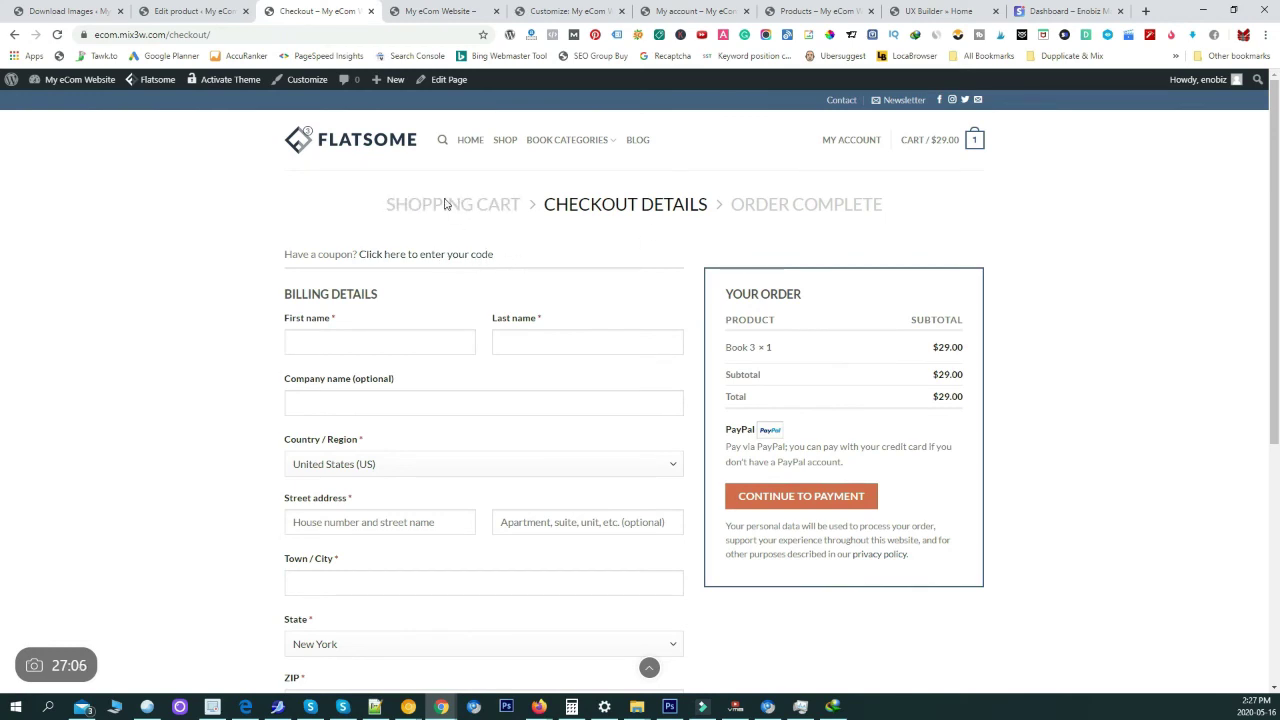
# Close the duplicate home page, My account, Checkout and UX Builder browser tabs
pyautogui.click(567, 10)
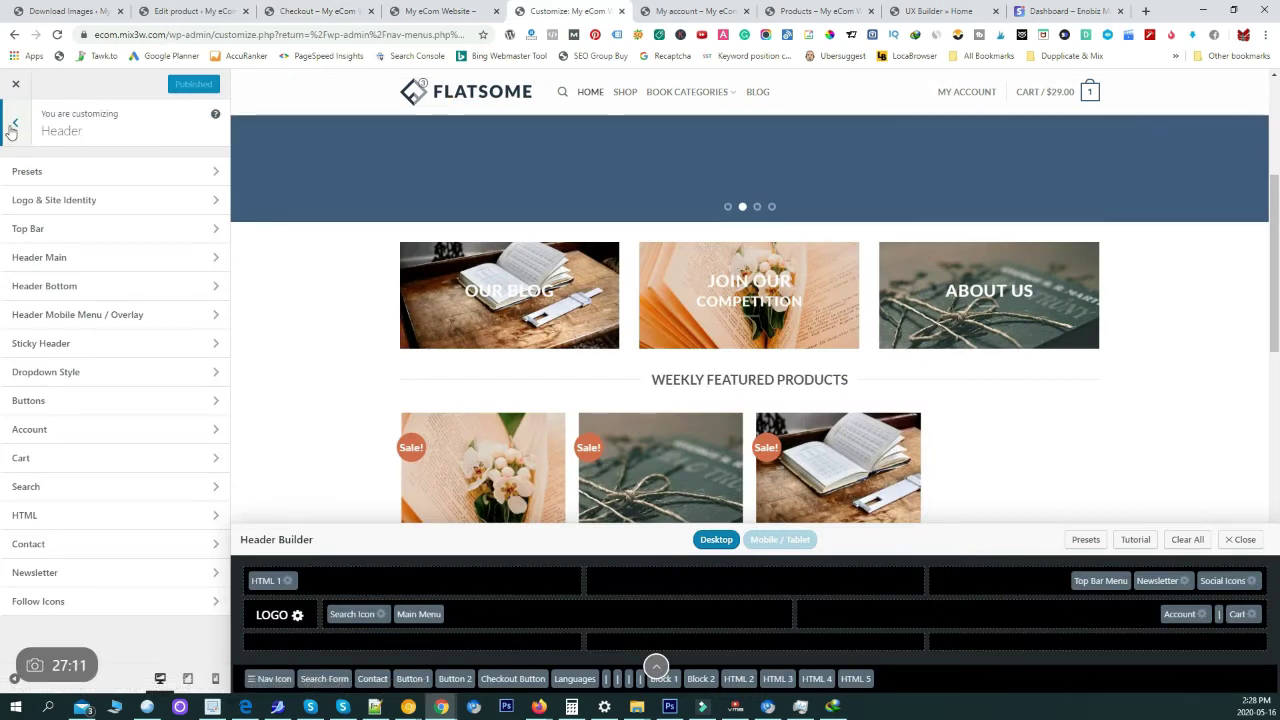
pyautogui.click(463, 10)
pyautogui.click(496, 11)
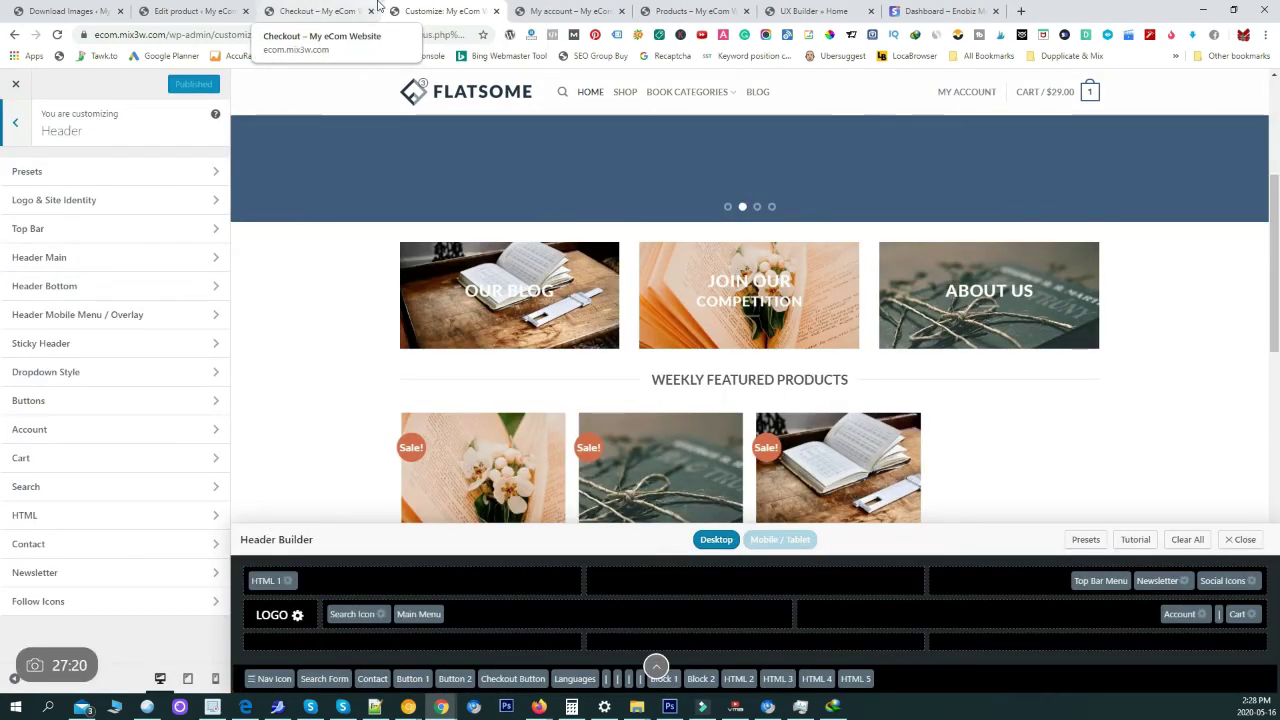
pyautogui.click(579, 9)
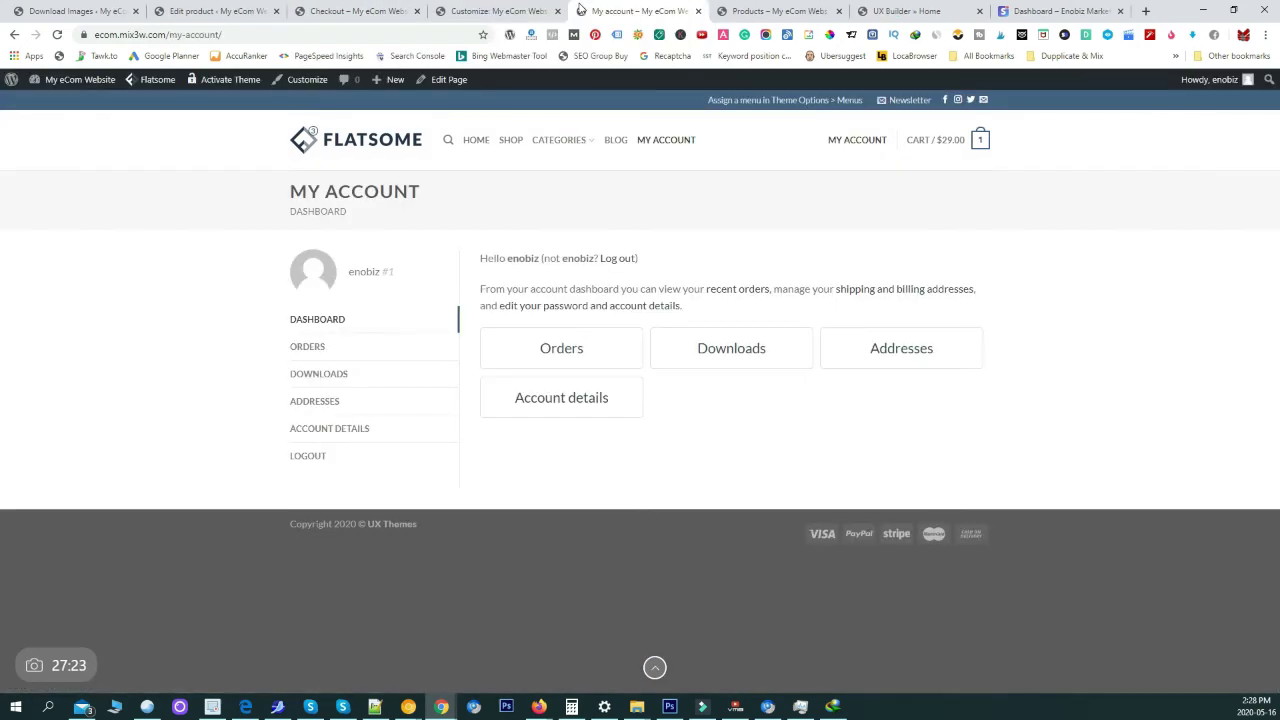
pyautogui.hotkey('ctrl', 'w')
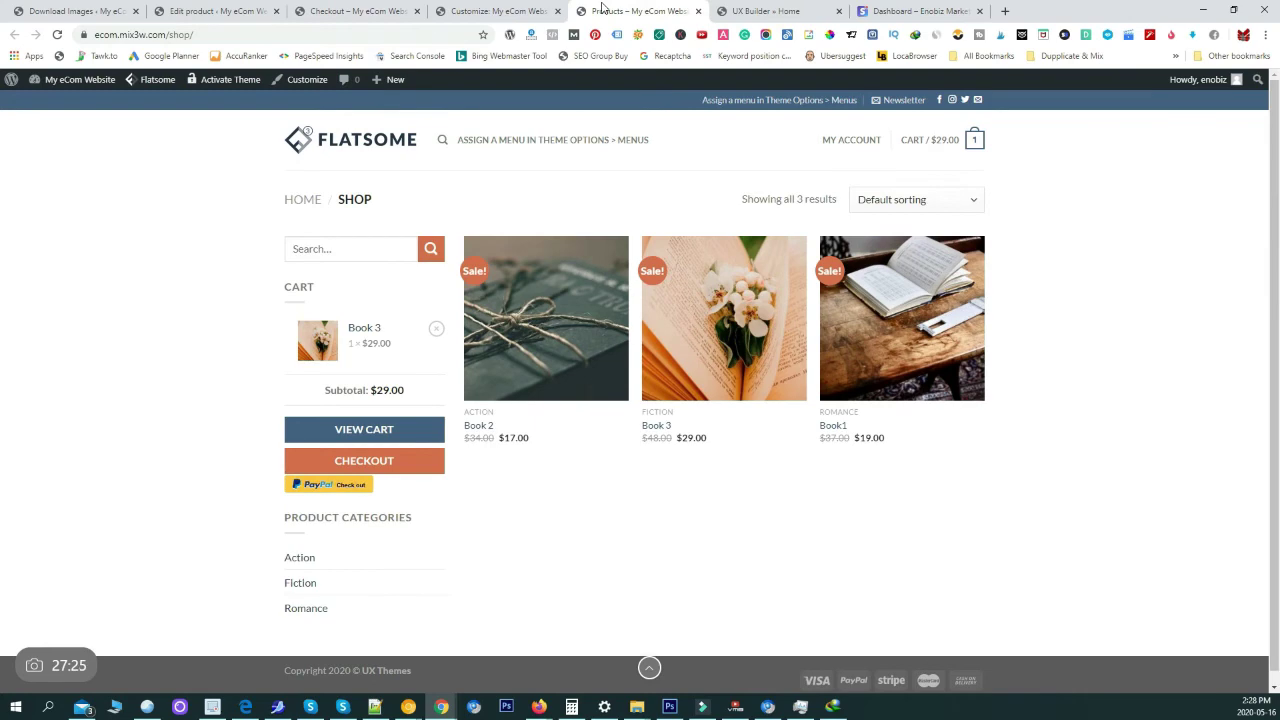
pyautogui.click(416, 11)
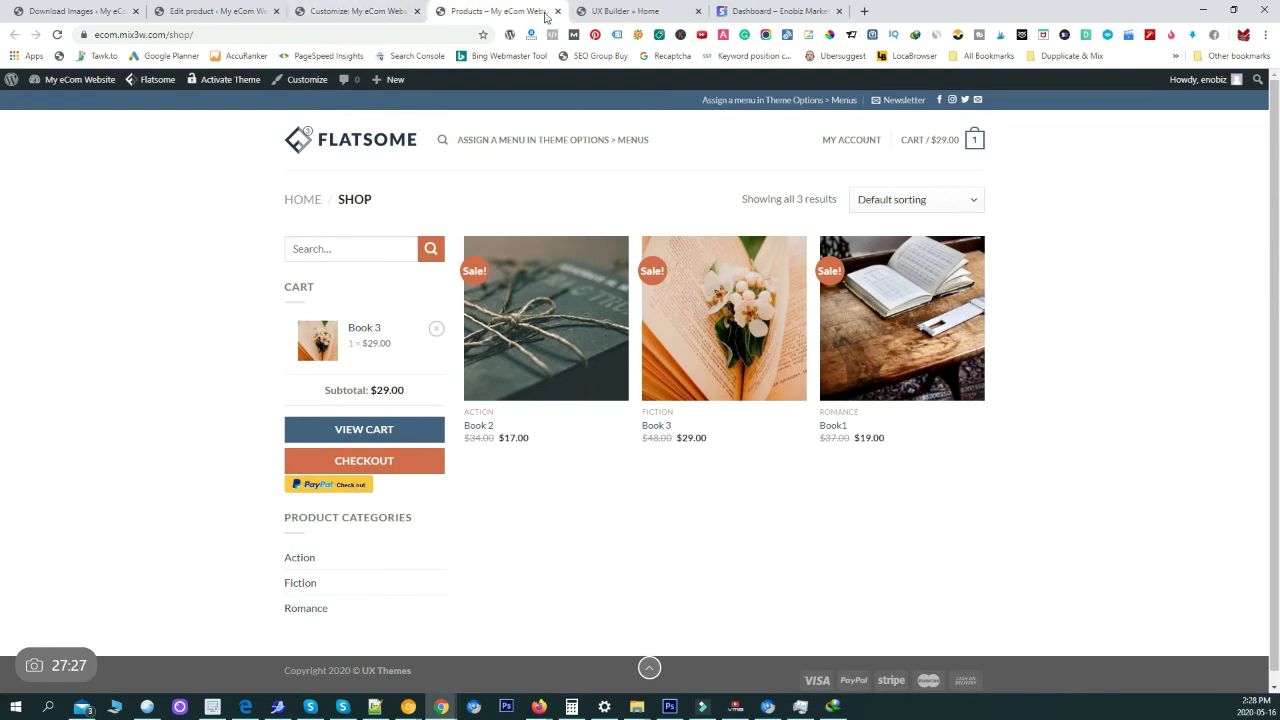
pyautogui.click(622, 11)
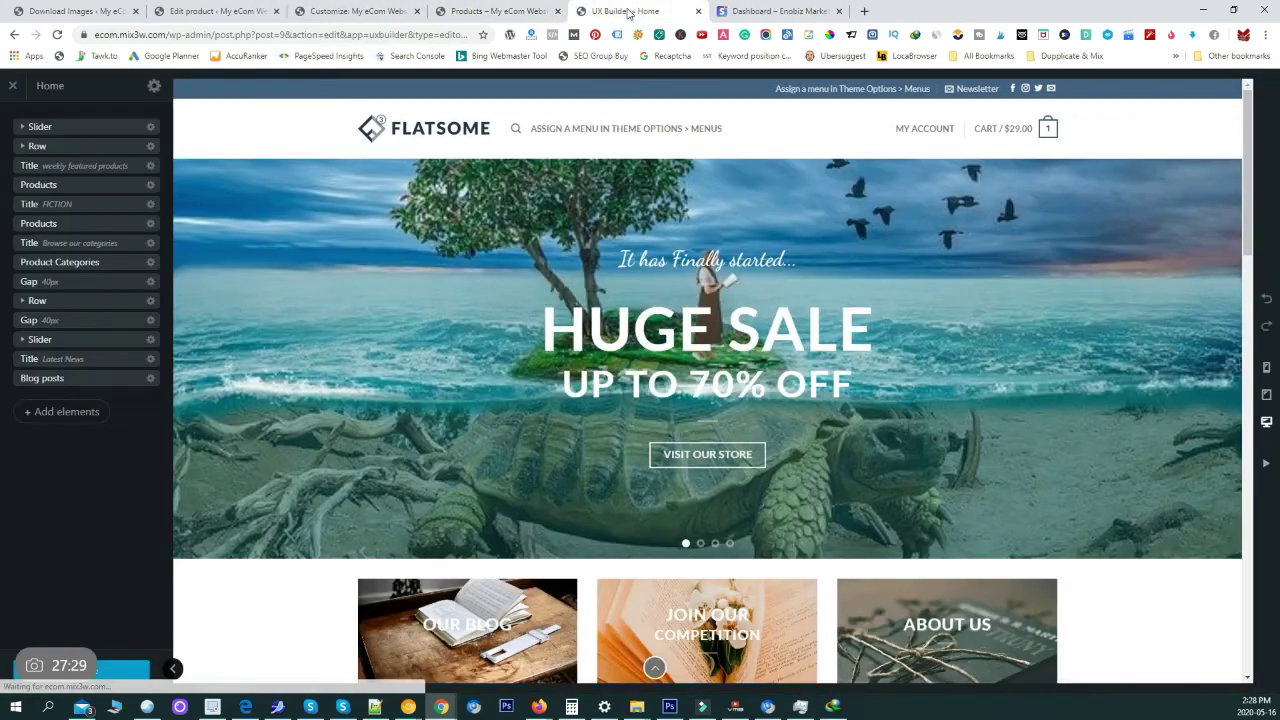
pyautogui.click(698, 11)
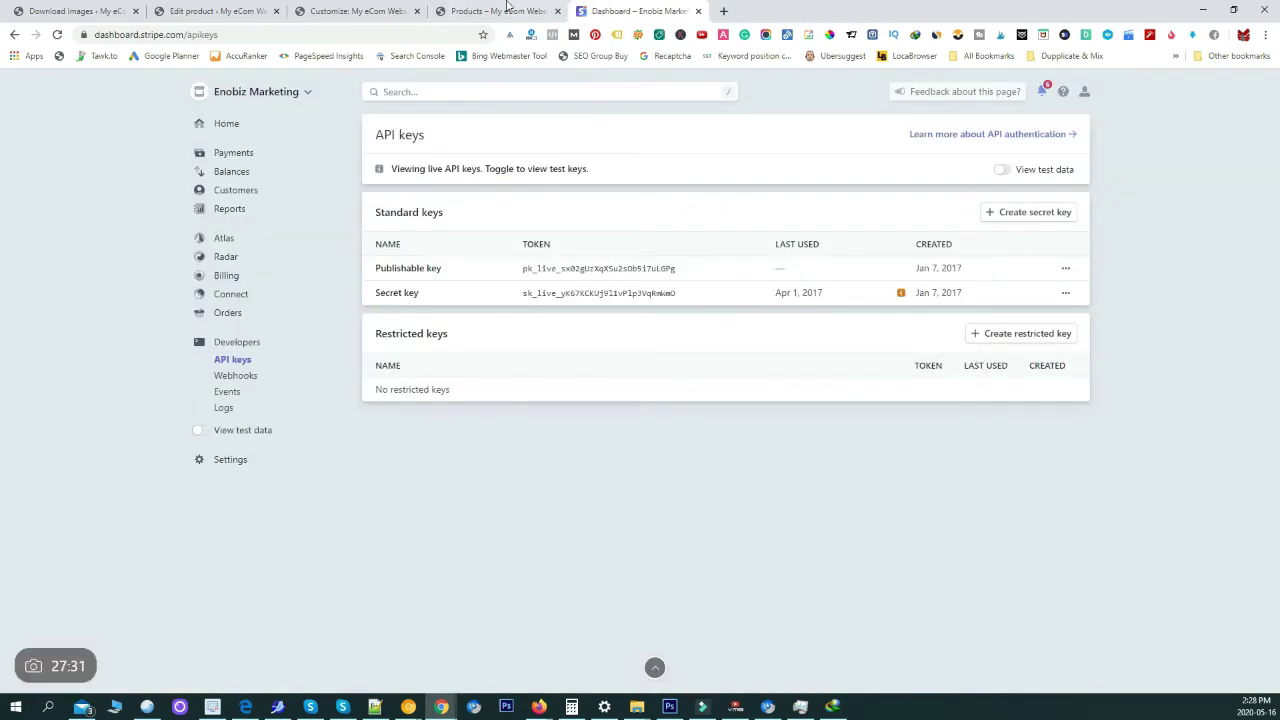
# Return to the store's admin and open the page for adding new plugins
pyautogui.click(215, 11)
pyautogui.scroll(5, 140, 360)
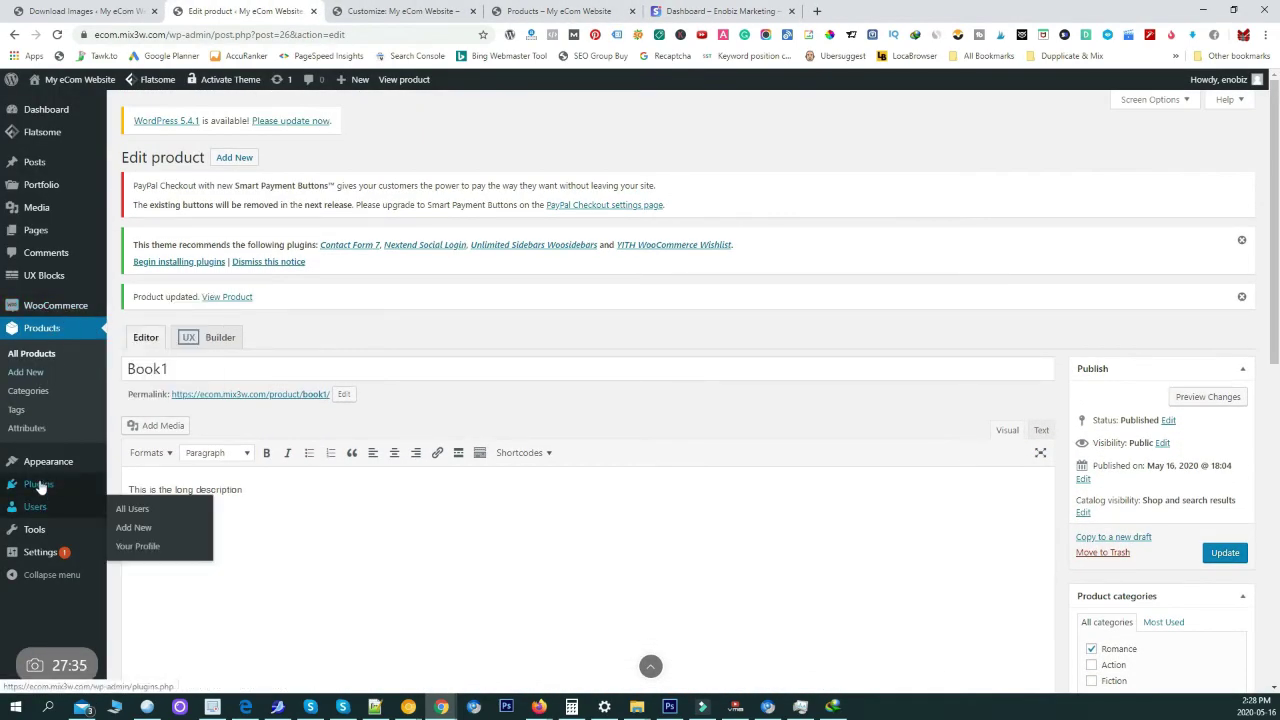
pyautogui.moveTo(40, 484)
pyautogui.click(140, 508)
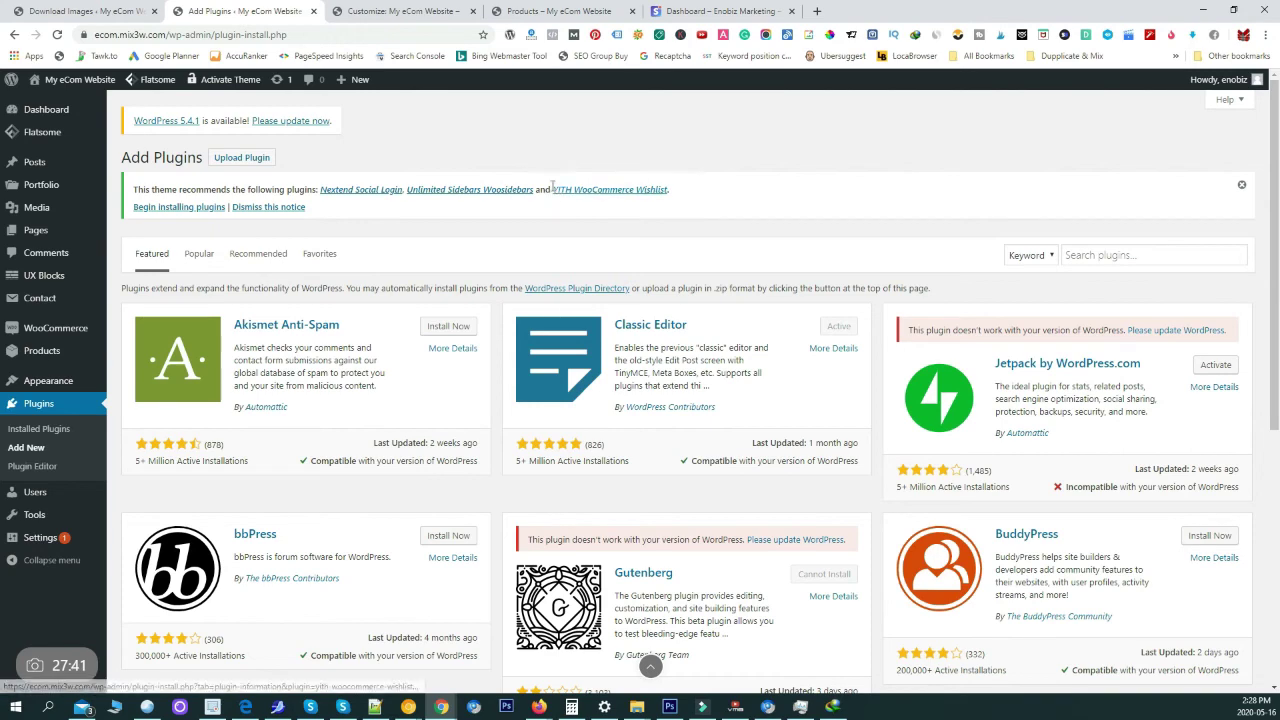
# Reopen the store's checkout page, review its billing details form and return to the Add Plugins page
pyautogui.click(405, 8)
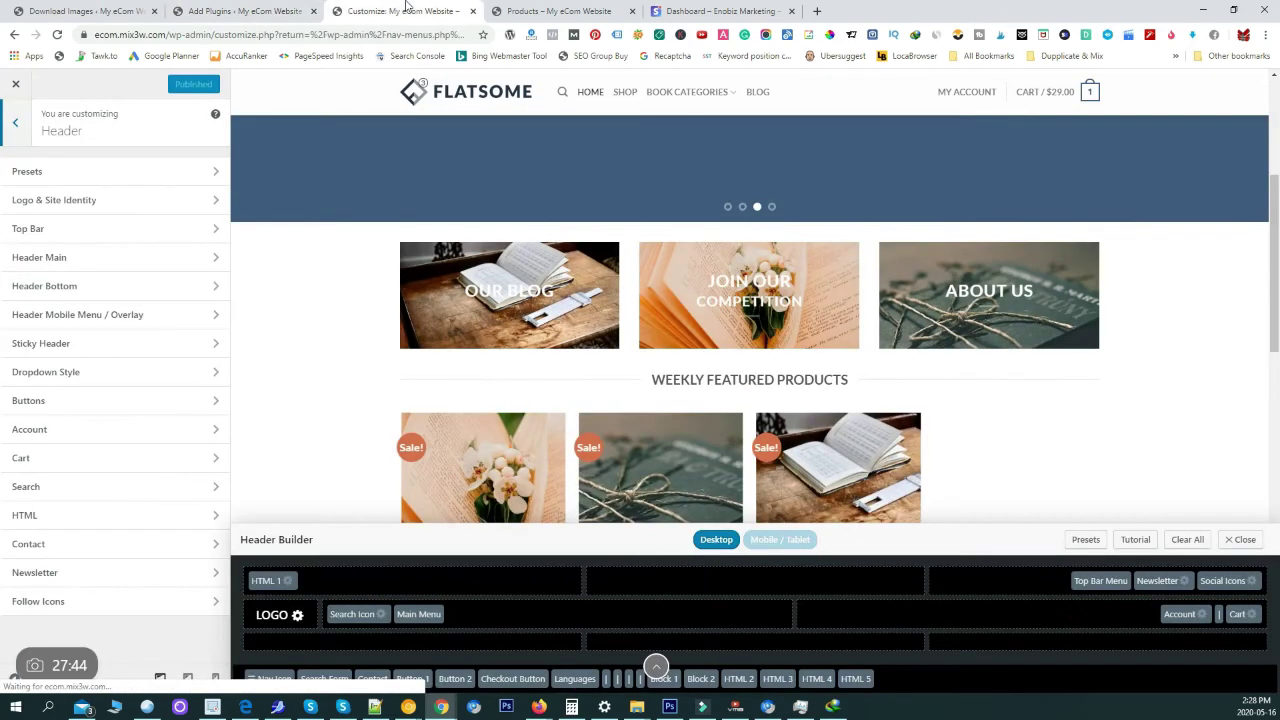
pyautogui.click(583, 8)
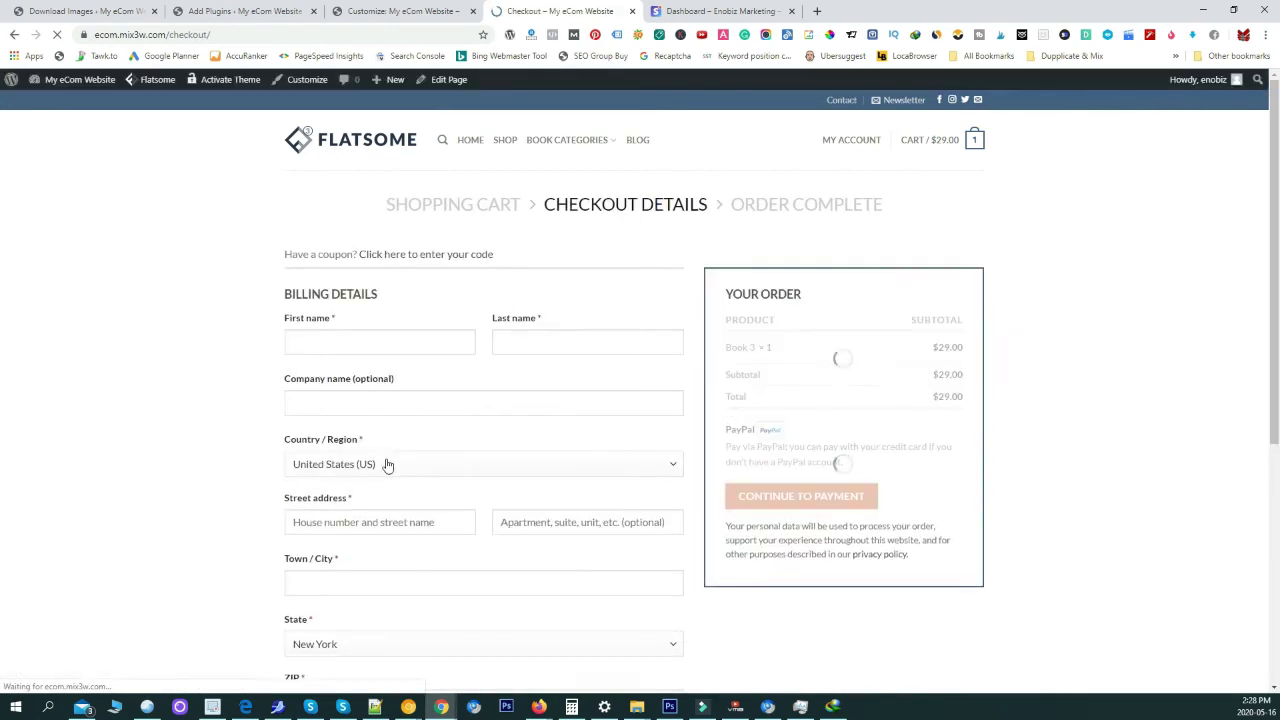
pyautogui.scroll(-1, 514, 363)
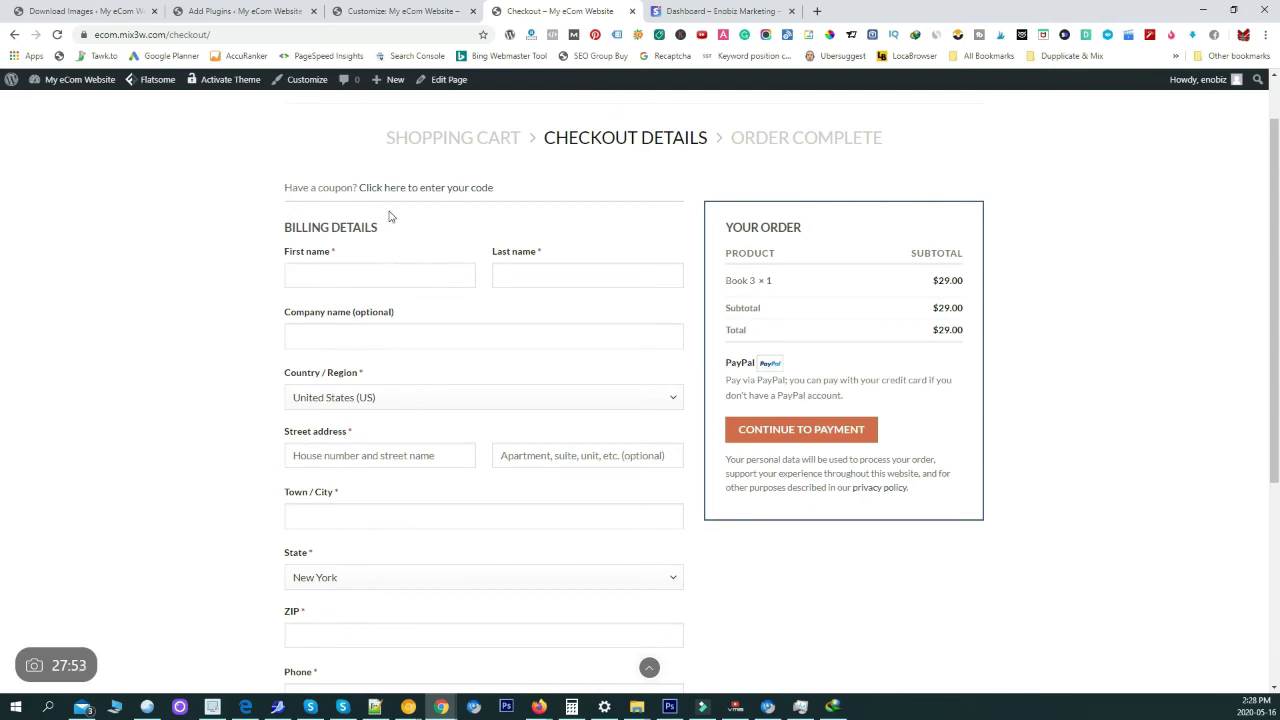
pyautogui.click(432, 11)
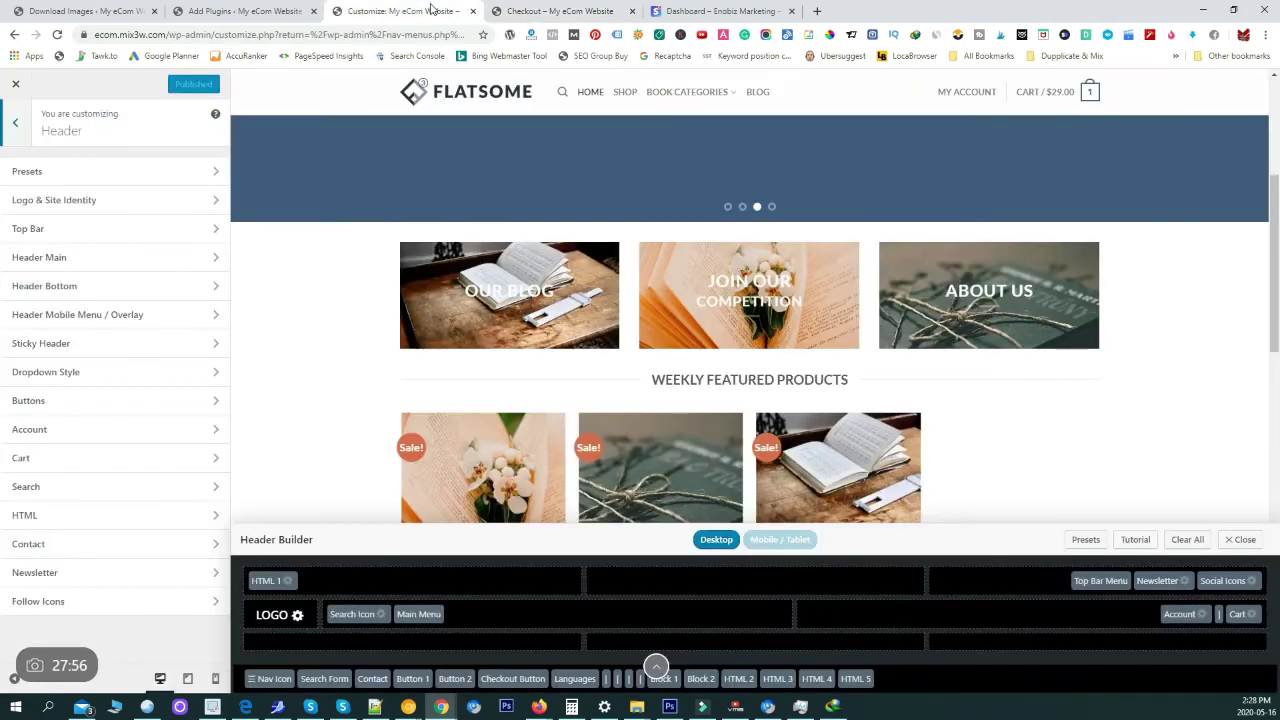
pyautogui.click(560, 11)
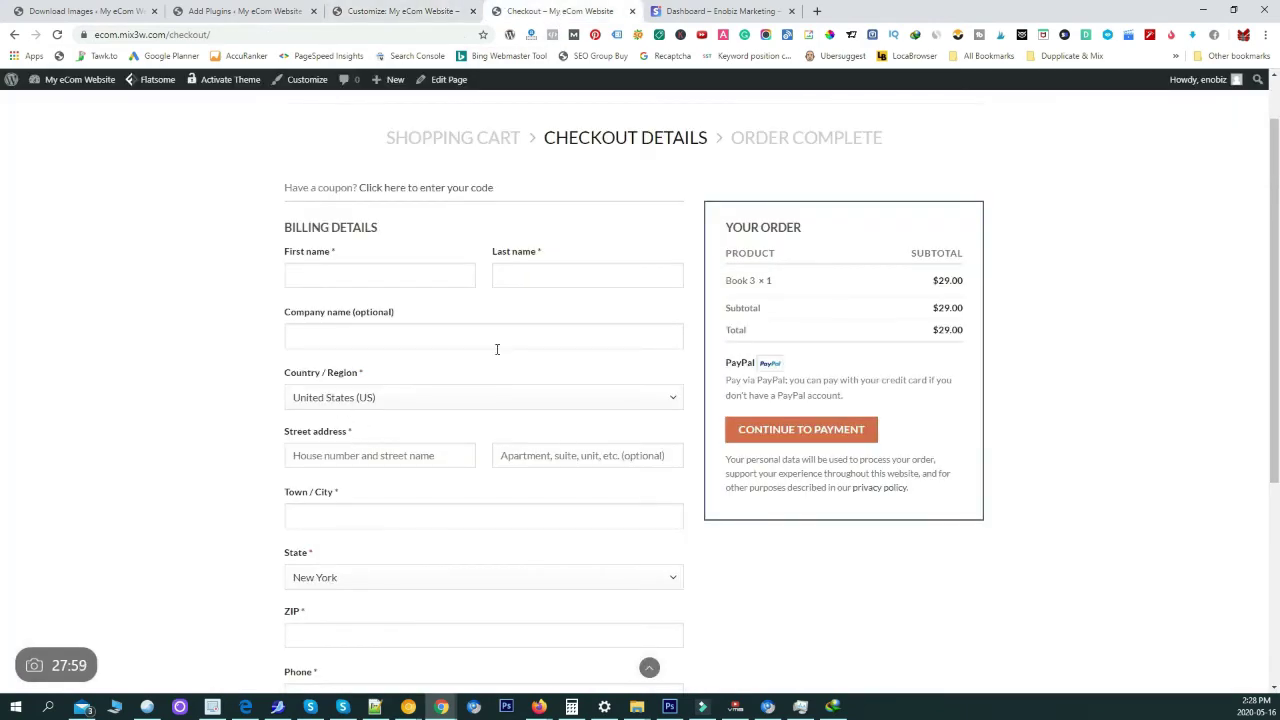
pyautogui.click(375, 8)
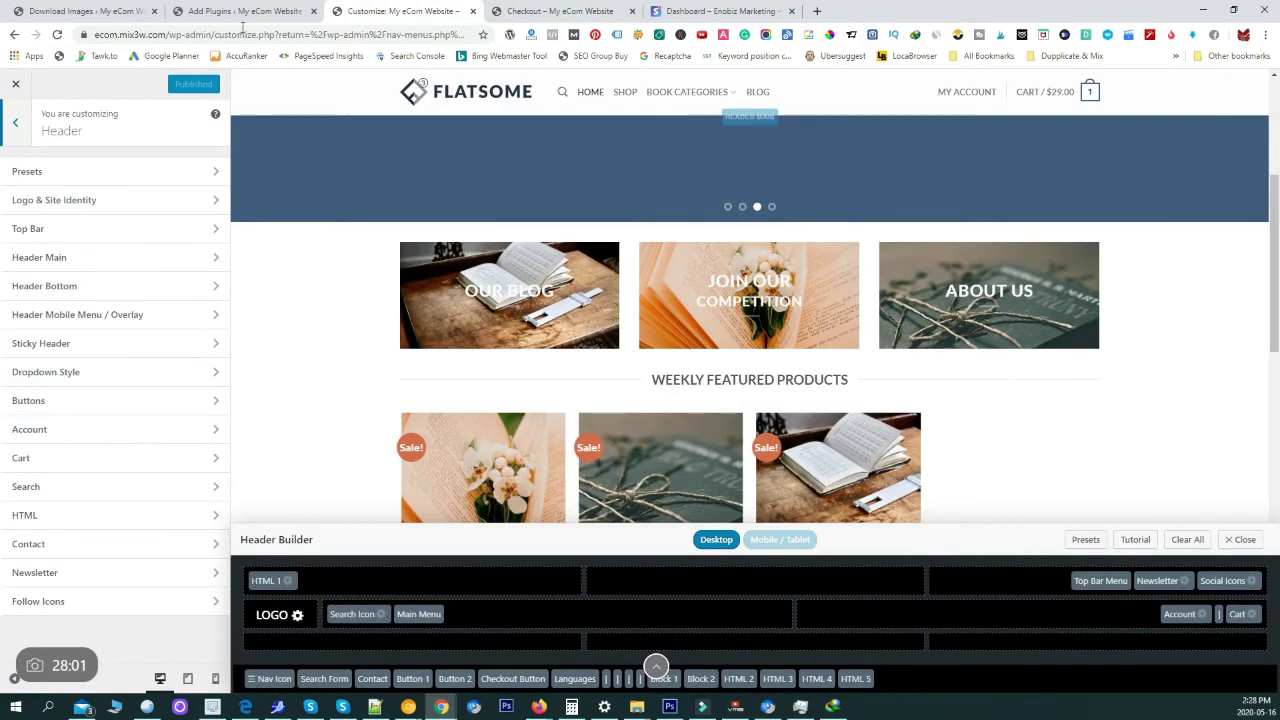
pyautogui.click(253, 8)
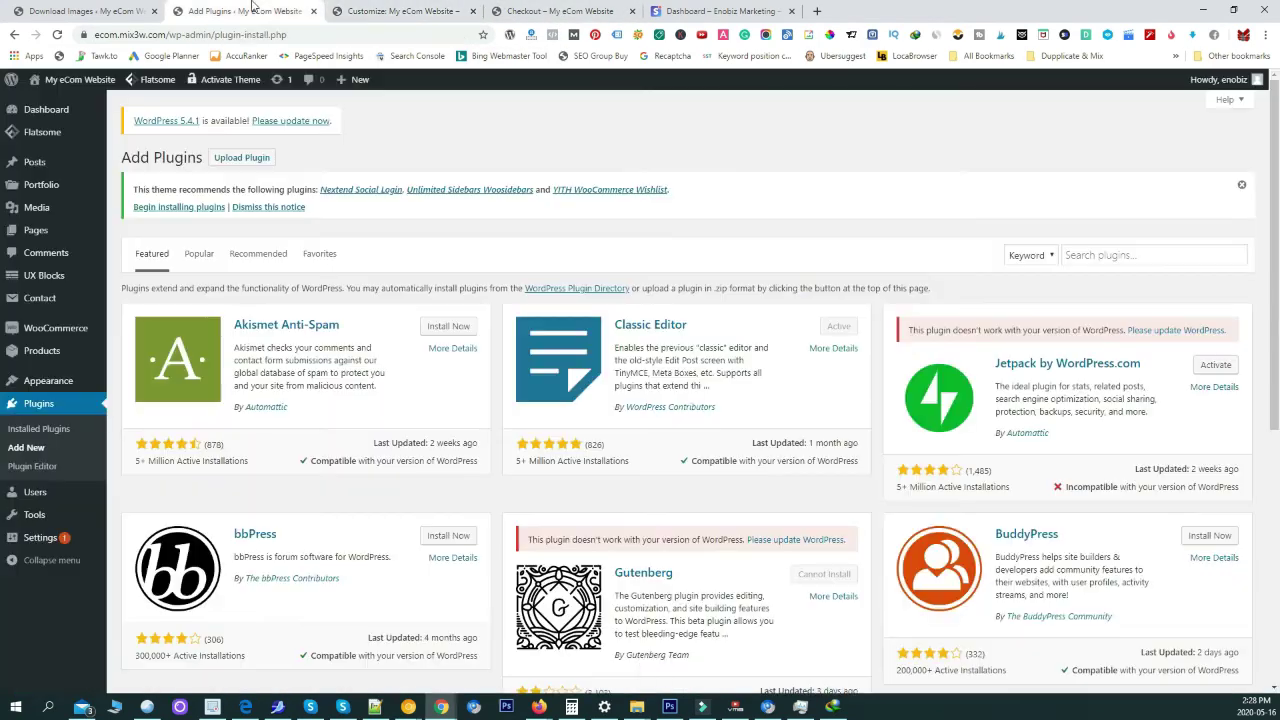
# Search the plugins for "checkout fileds", then install and activate Checkout Field Editor (Checkout Manager) for WooCommerce
pyautogui.click(1079, 255)
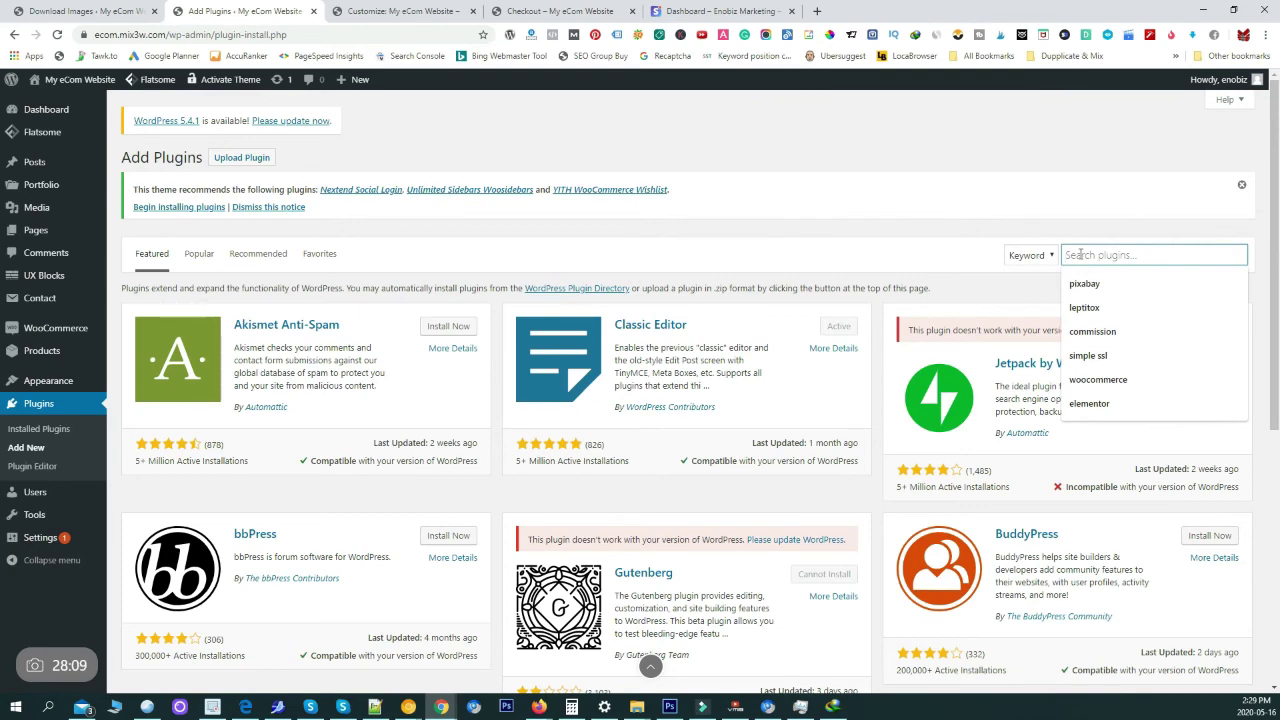
pyautogui.write('checko')
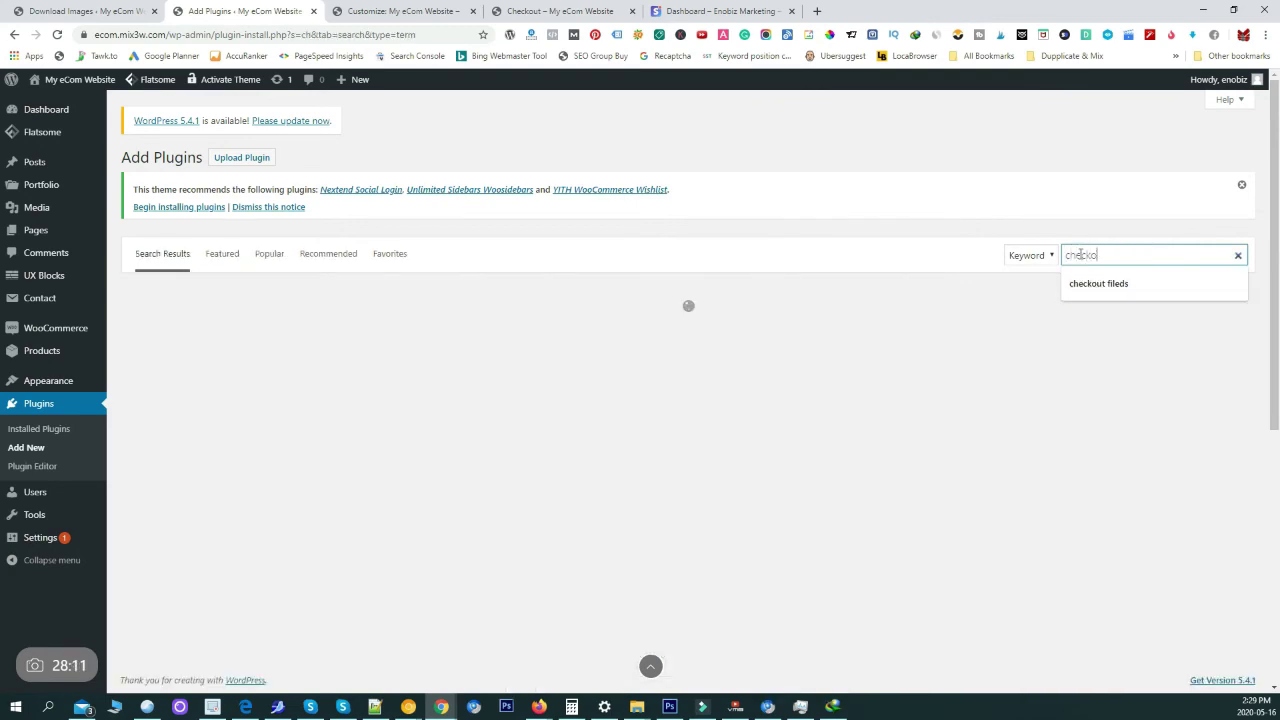
pyautogui.write('ut fileds')
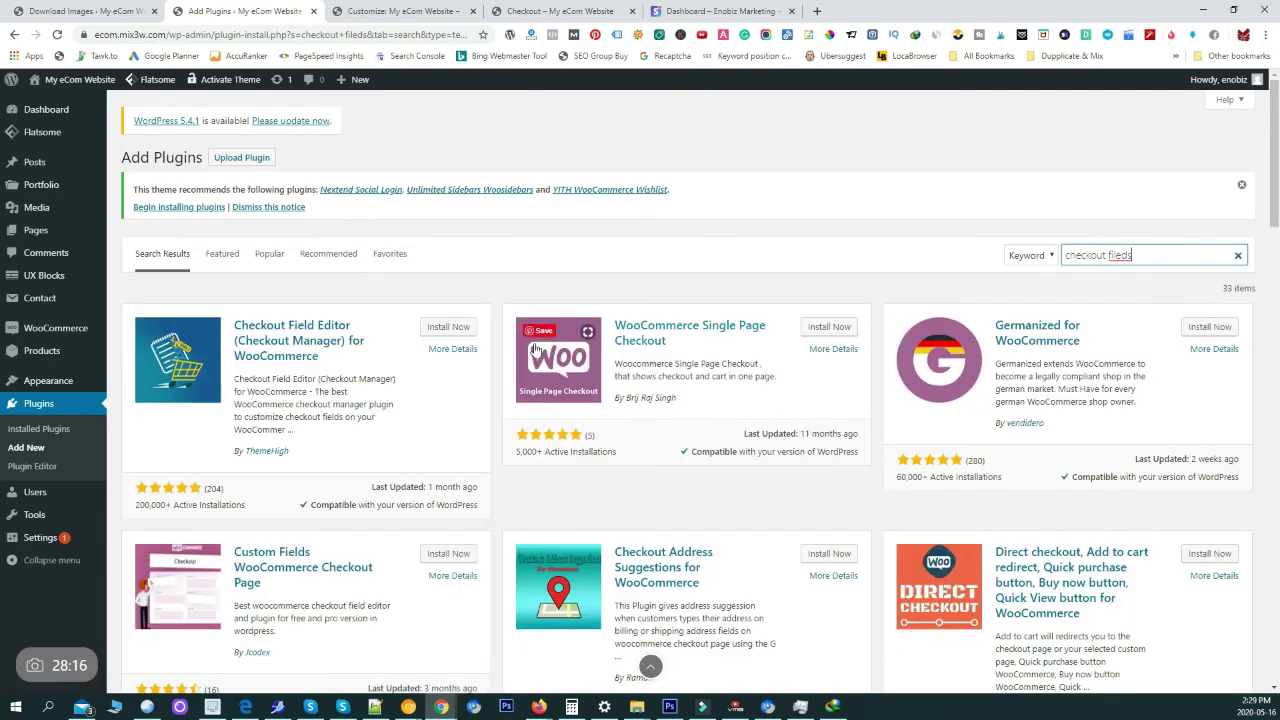
pyautogui.click(452, 328)
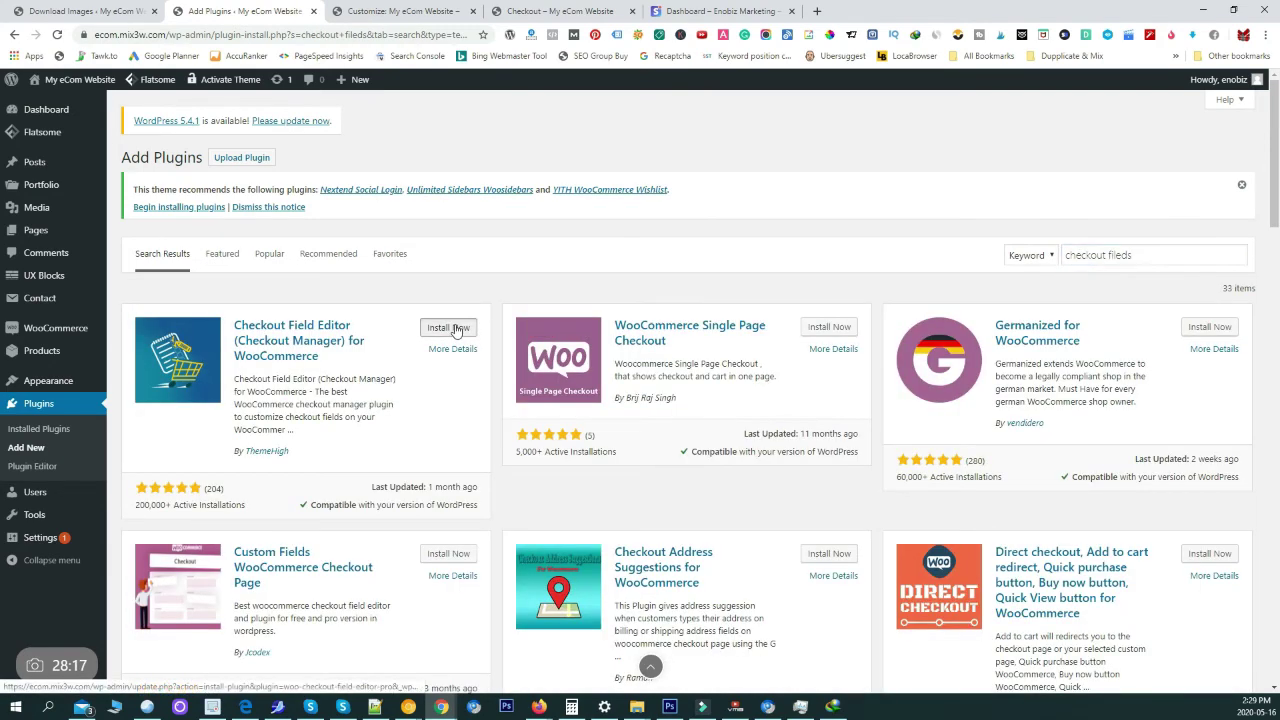
pyautogui.click(456, 328)
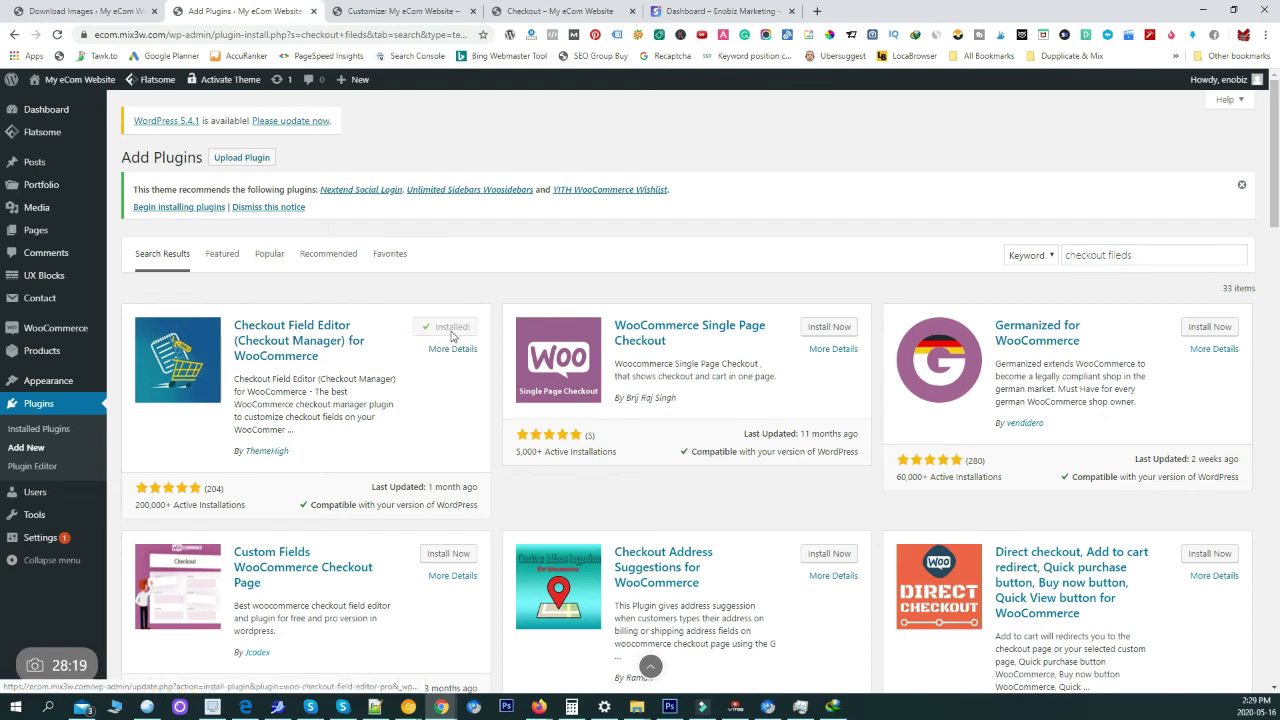
pyautogui.click(455, 328)
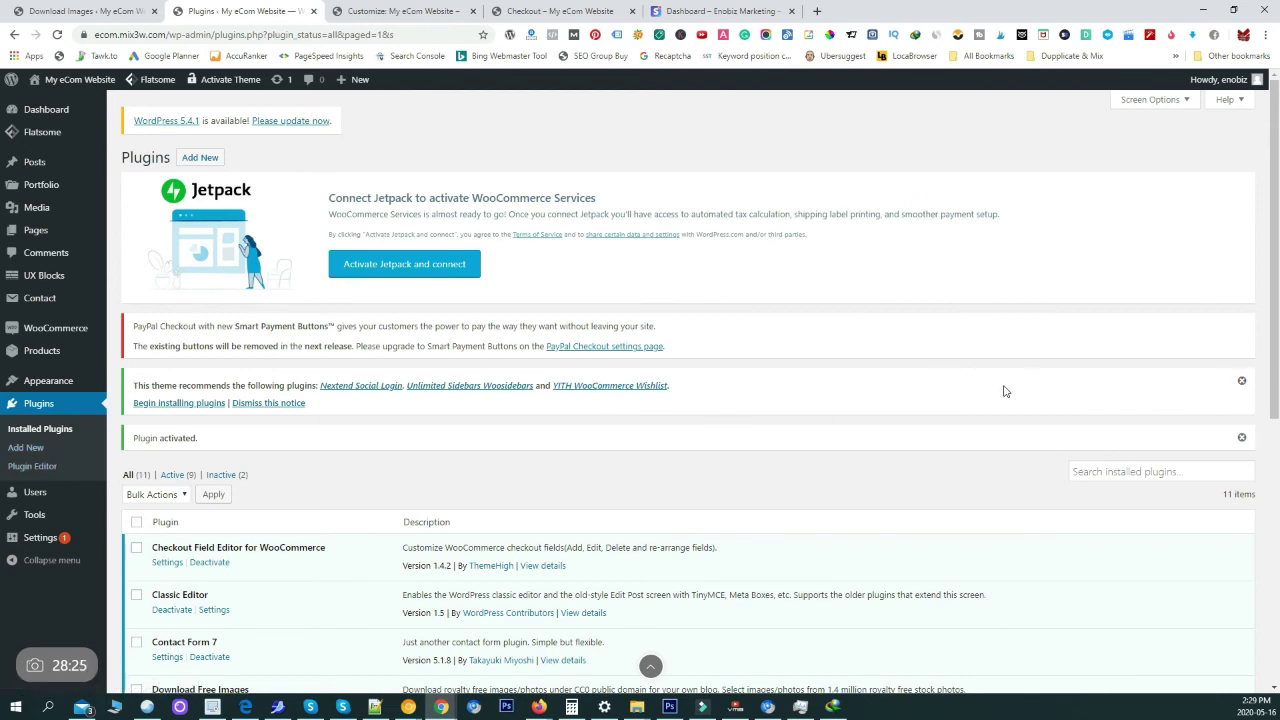
# Dismiss the theme's recommended plugins notice and open the Checkout Field Editor settings at the list of billing fields
pyautogui.click(295, 404)
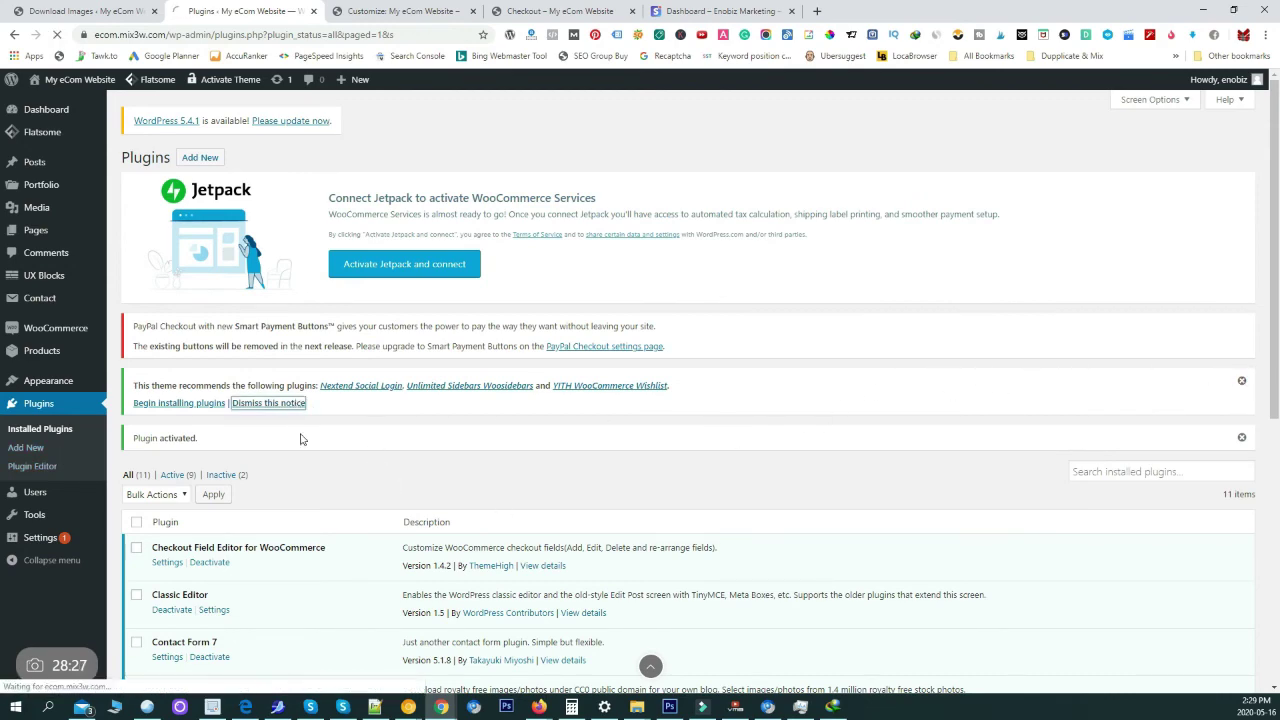
pyautogui.scroll(-1, 343, 514)
pyautogui.click(168, 405)
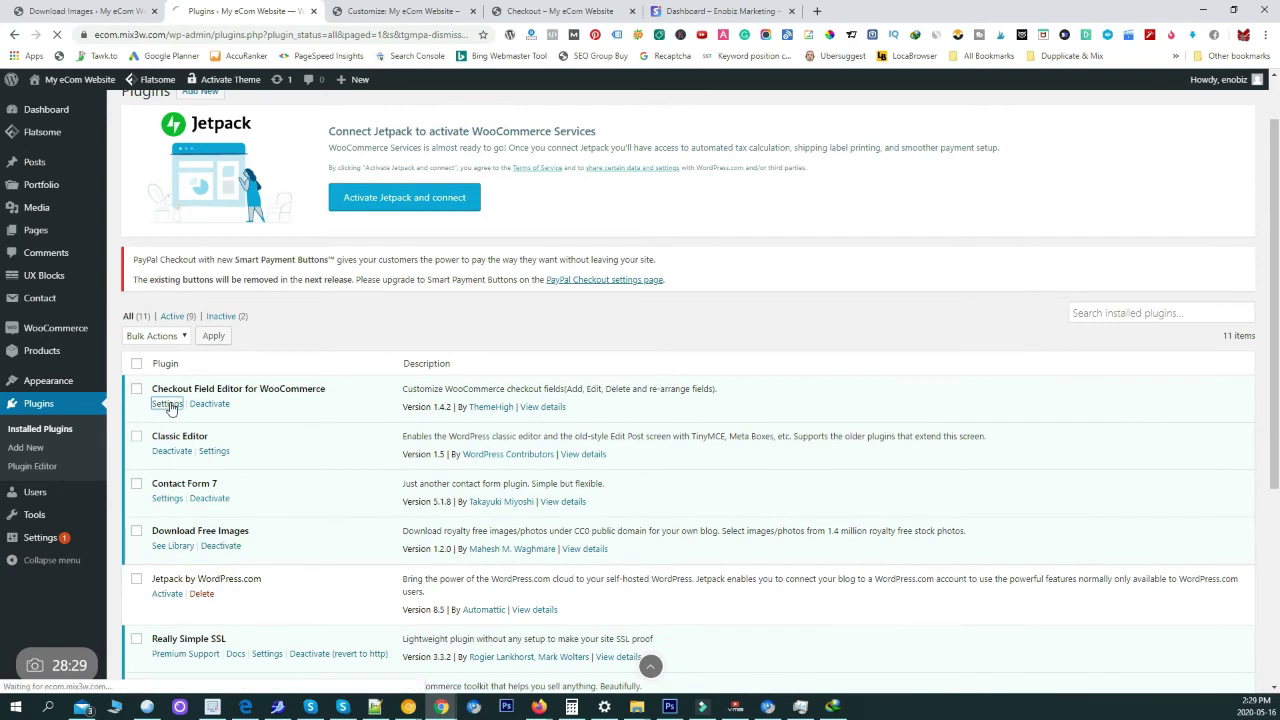
pyautogui.scroll(-1, 218, 378)
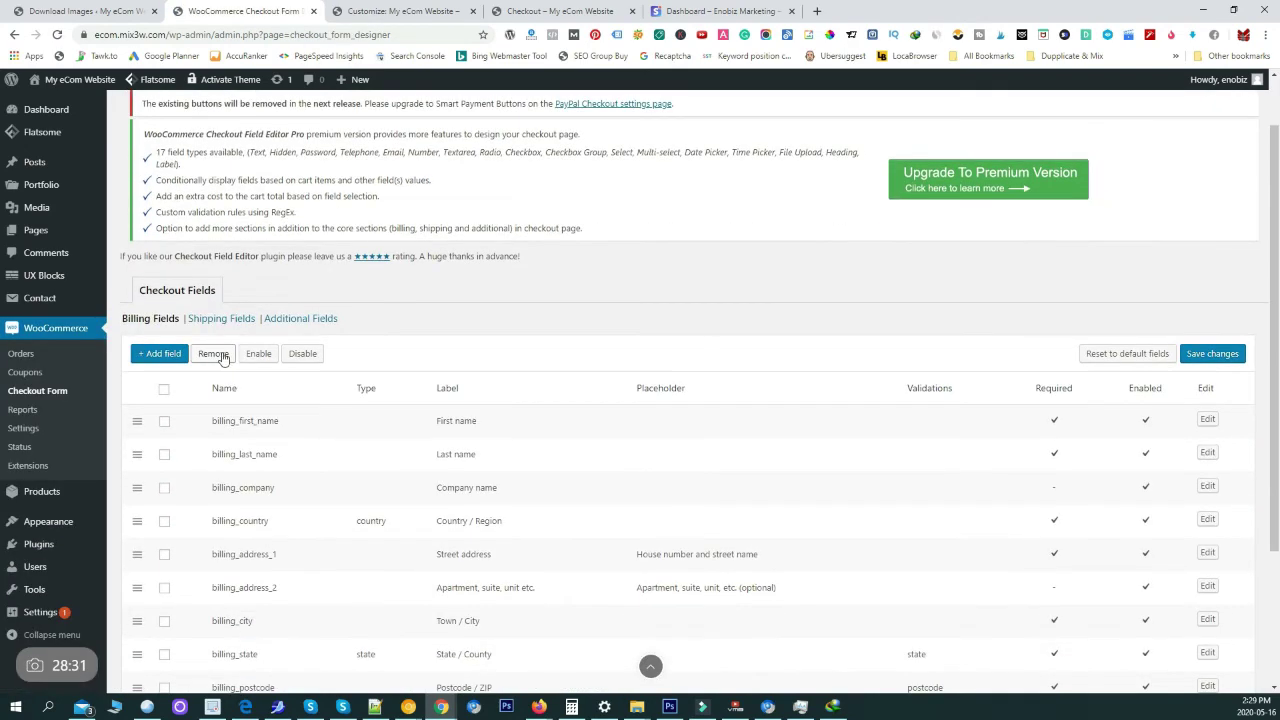
pyautogui.scroll(-5, 183, 394)
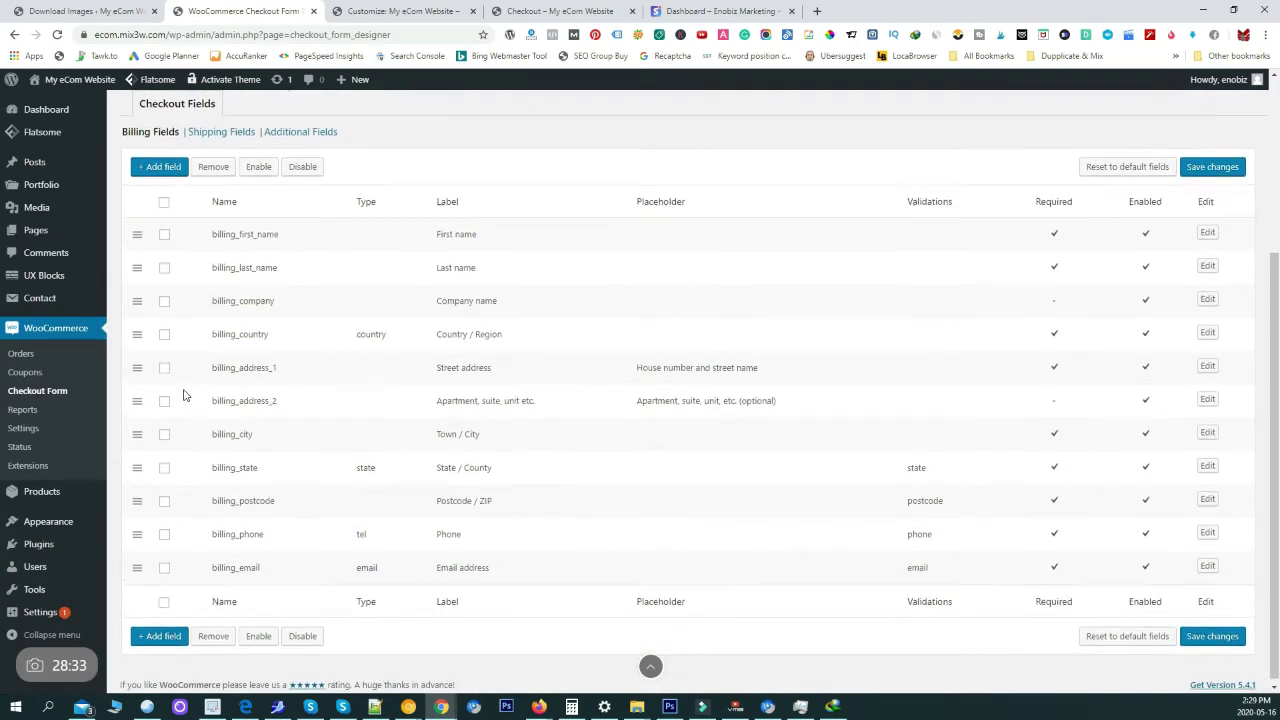
# Disable all billing fields except billing_email and save the changes
pyautogui.scroll(4, 183, 394)
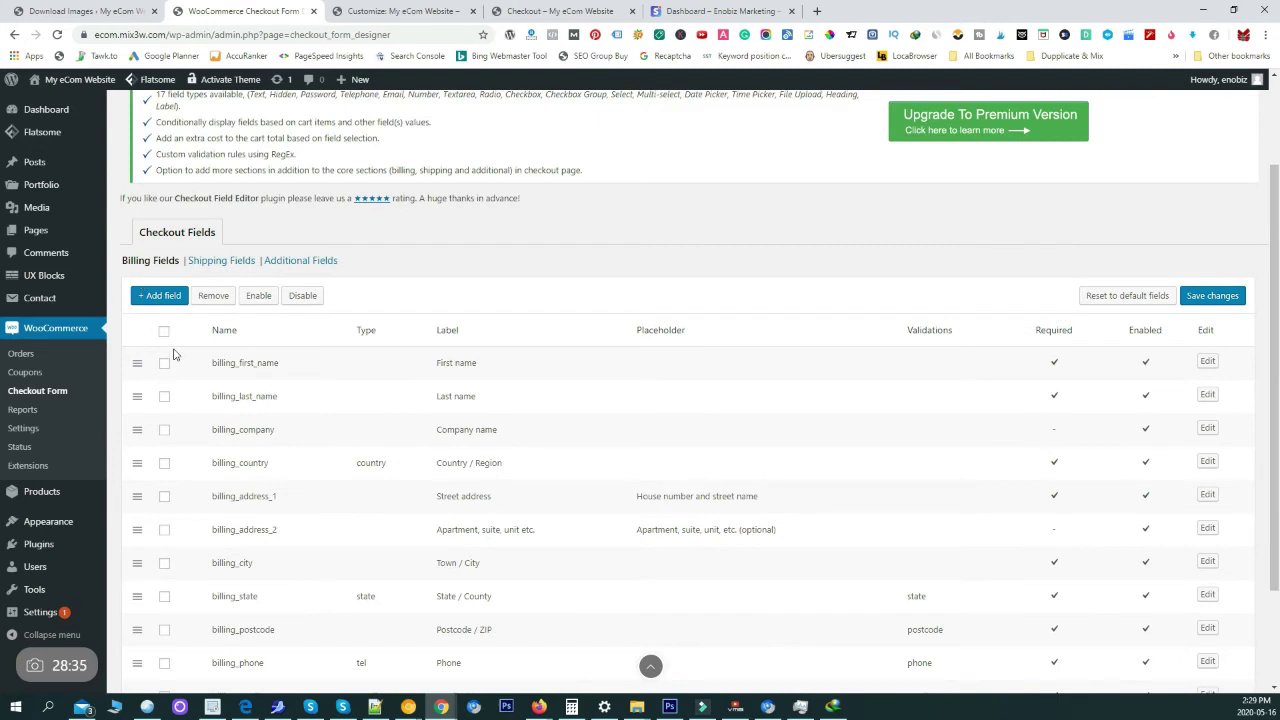
pyautogui.scroll(-2, 172, 390)
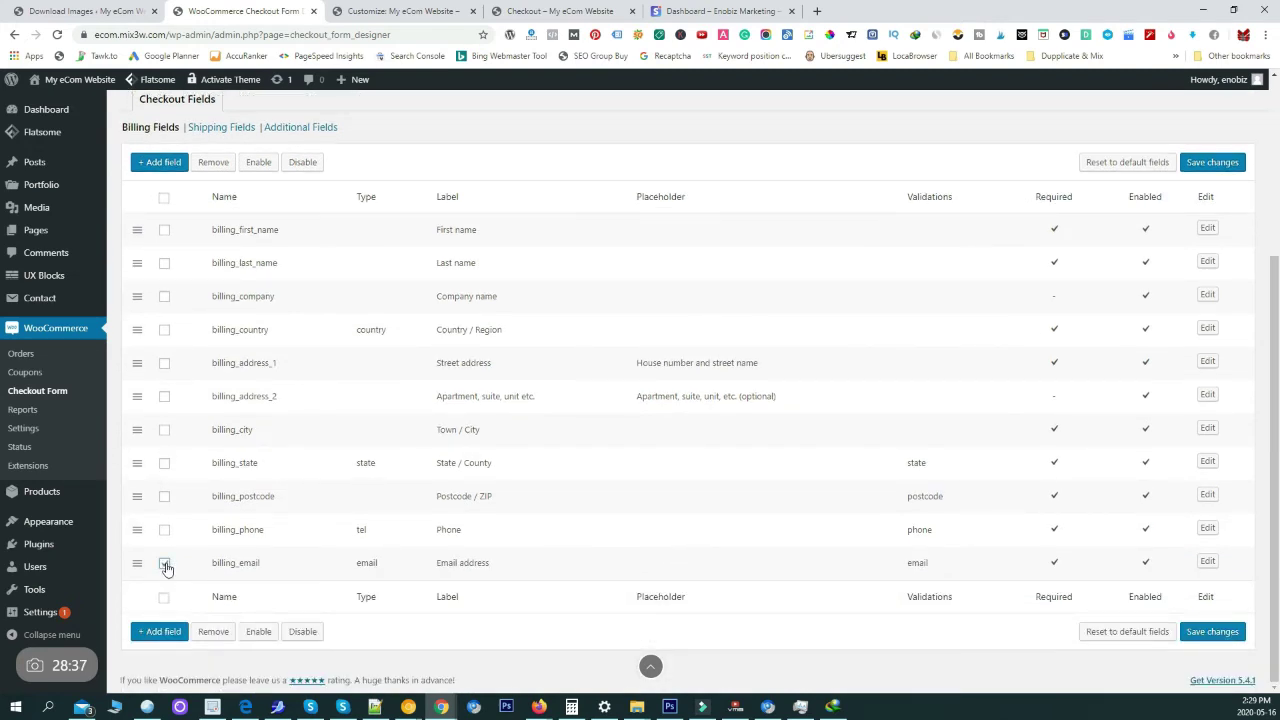
pyautogui.click(164, 198)
pyautogui.click(164, 564)
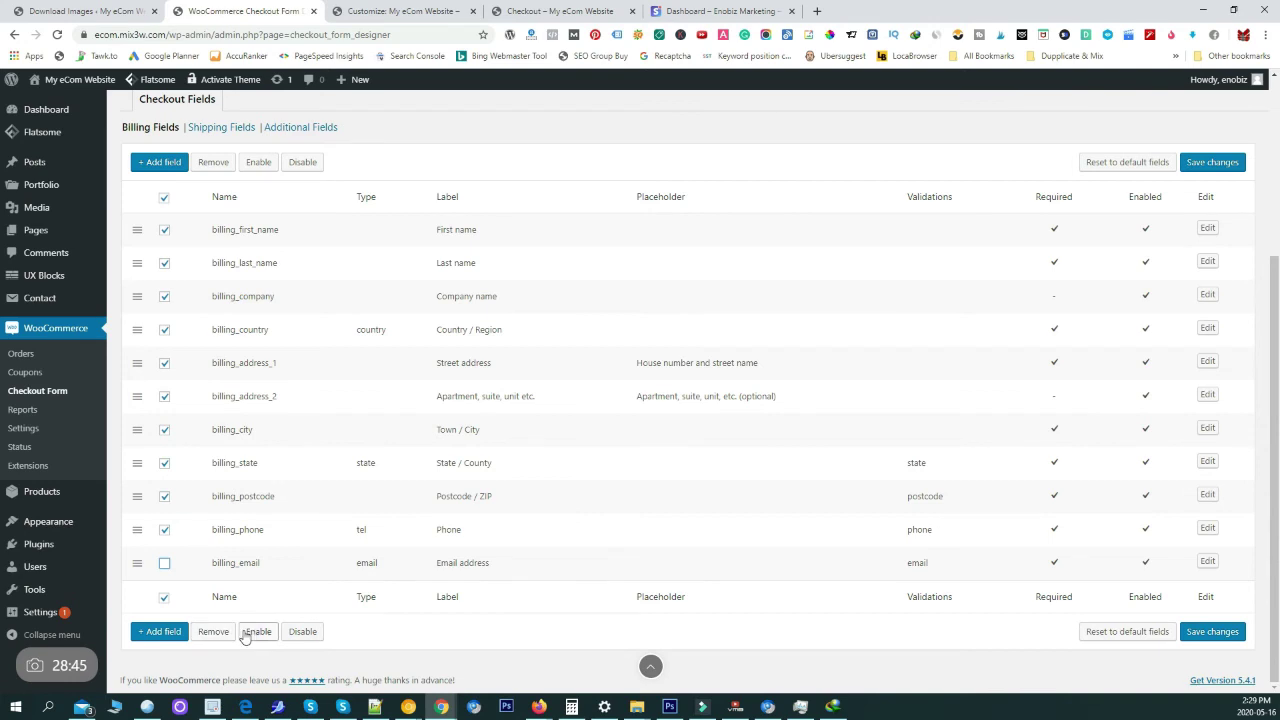
pyautogui.click(303, 632)
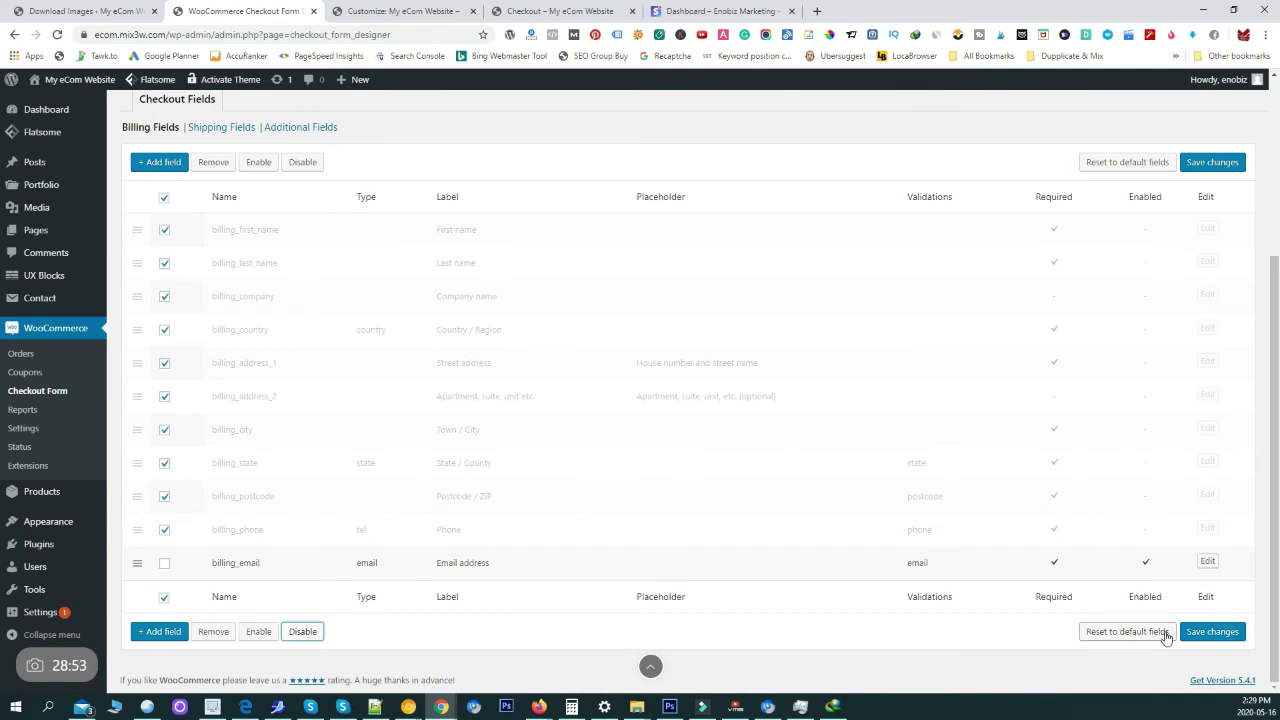
pyautogui.click(1197, 631)
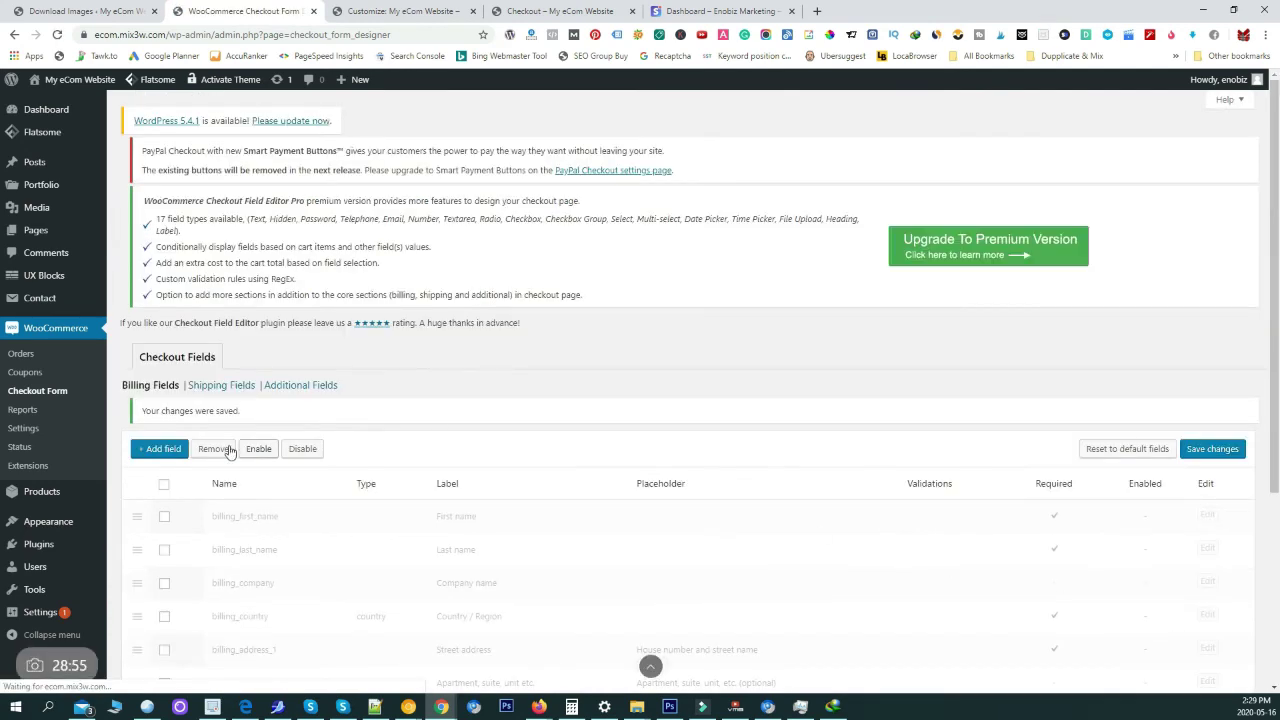
# Disable all of the shipping fields and save the changes
pyautogui.click(219, 394)
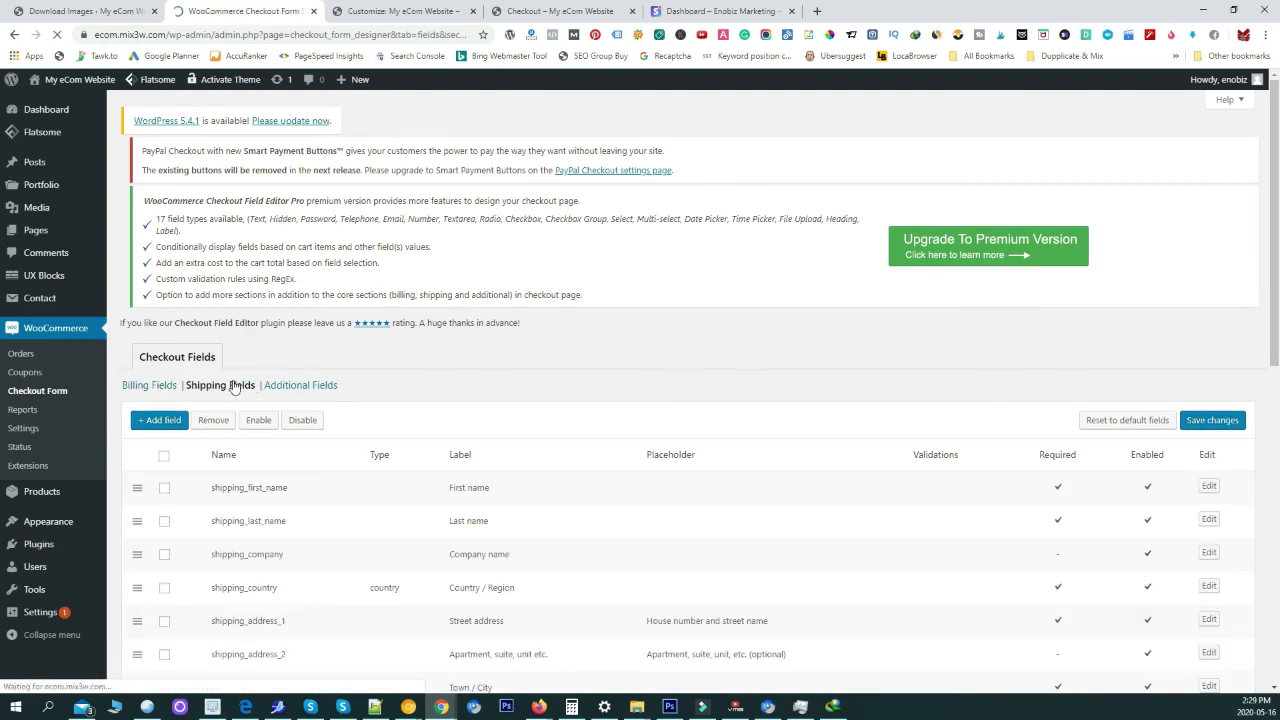
pyautogui.scroll(-2, 166, 334)
pyautogui.click(164, 266)
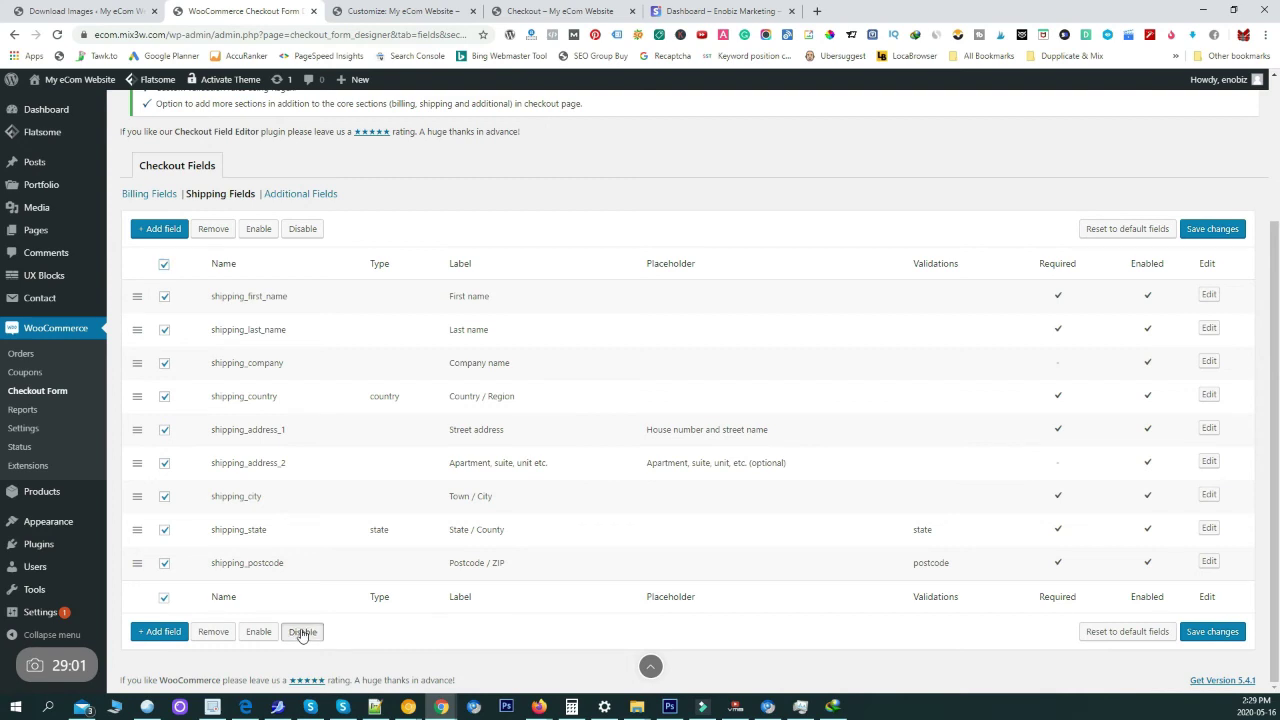
pyautogui.click(302, 632)
pyautogui.click(1211, 631)
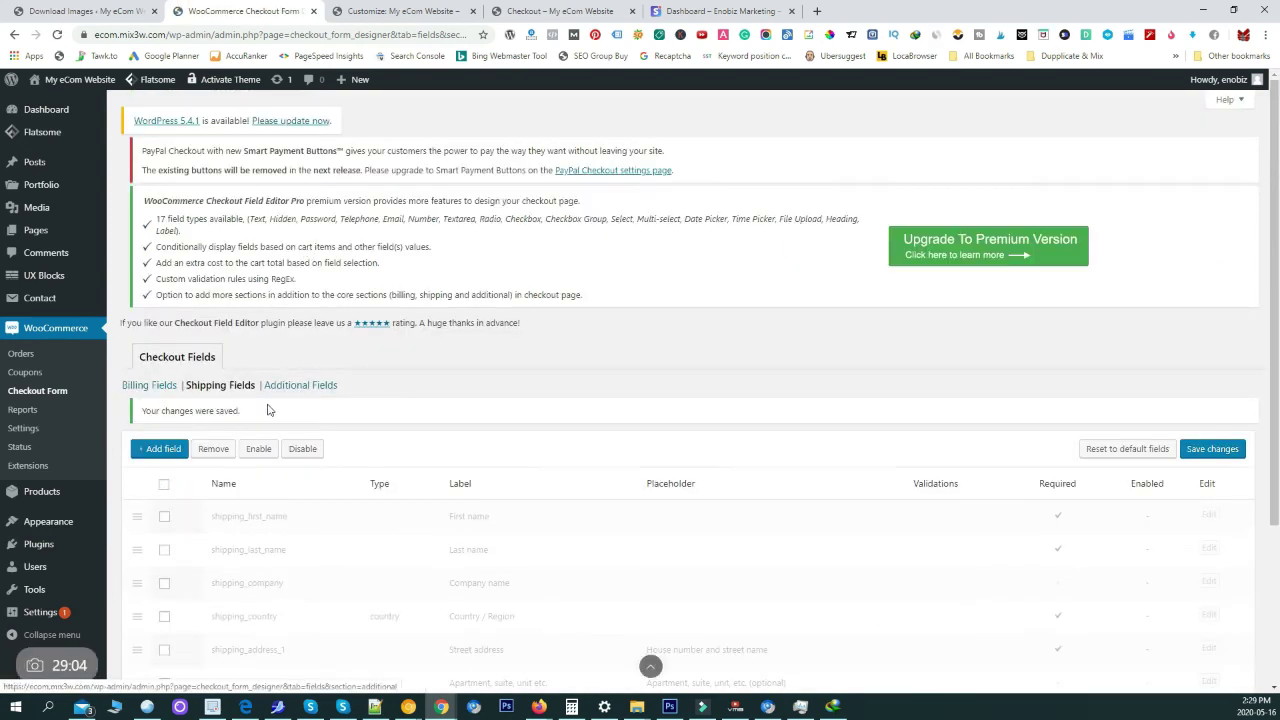
# Disable the order_comments field among the additional fields and save the changes
pyautogui.click(300, 385)
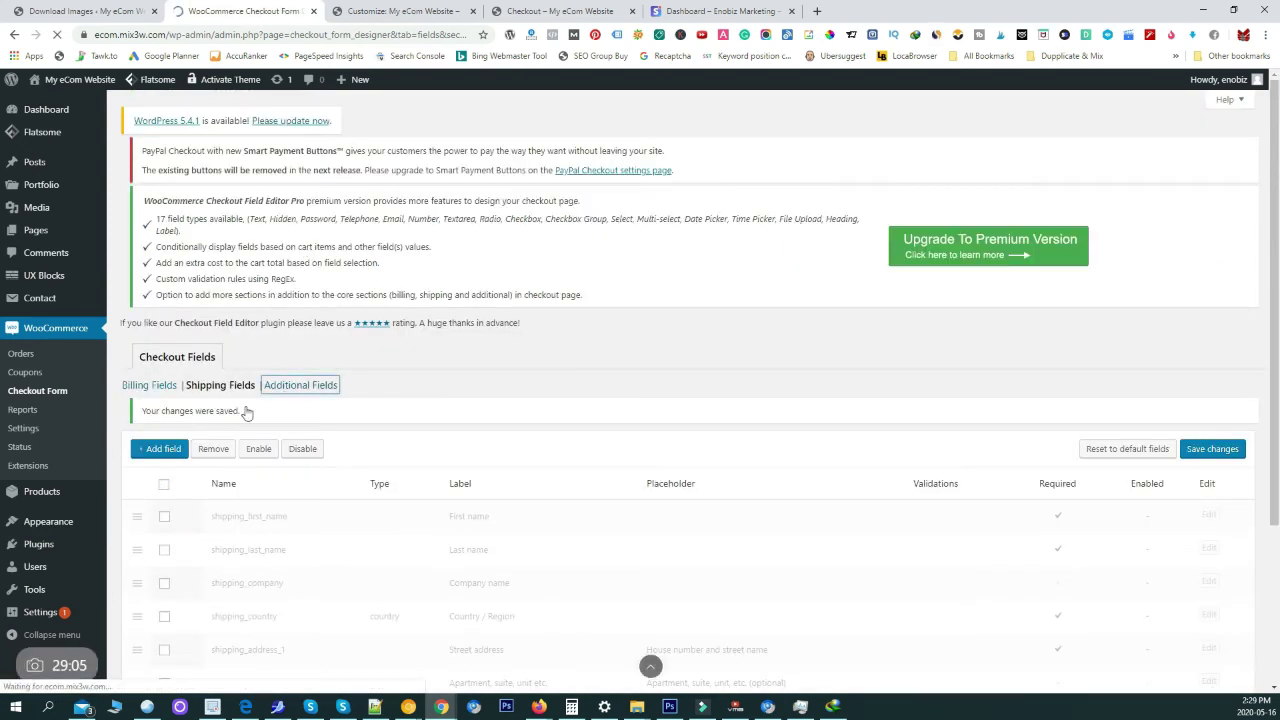
pyautogui.click(166, 490)
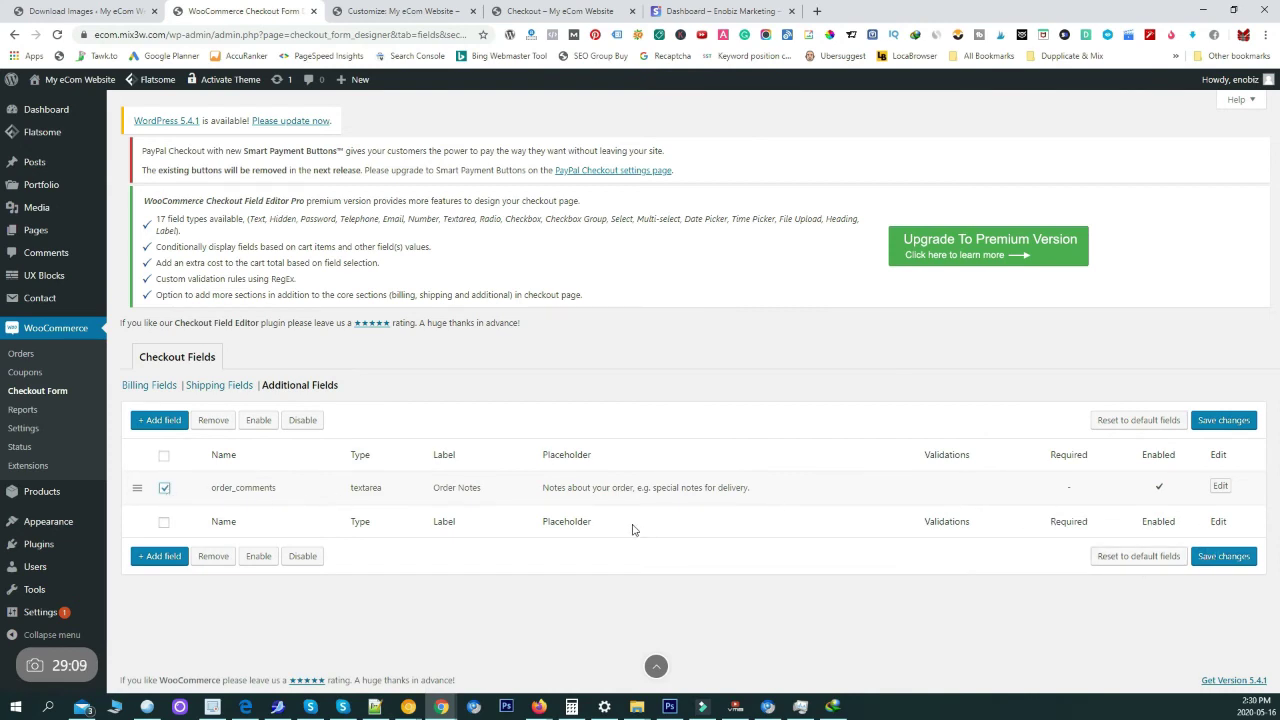
pyautogui.click(315, 562)
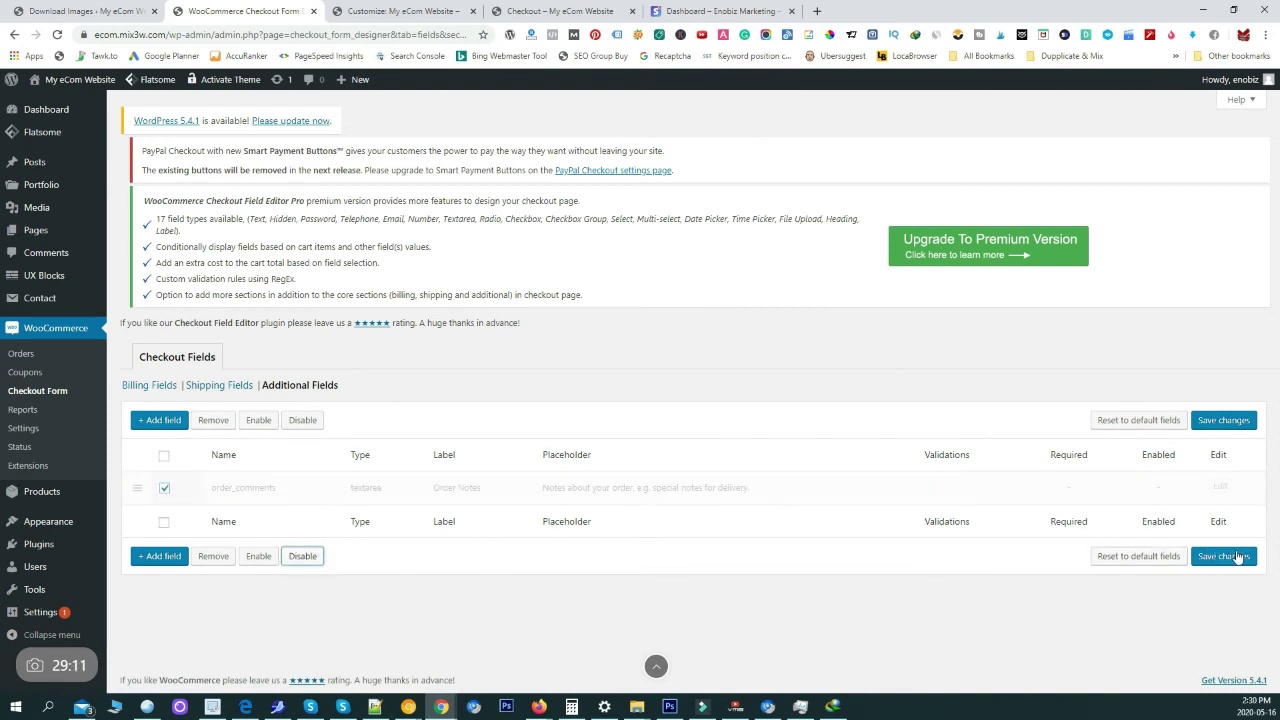
pyautogui.click(1230, 566)
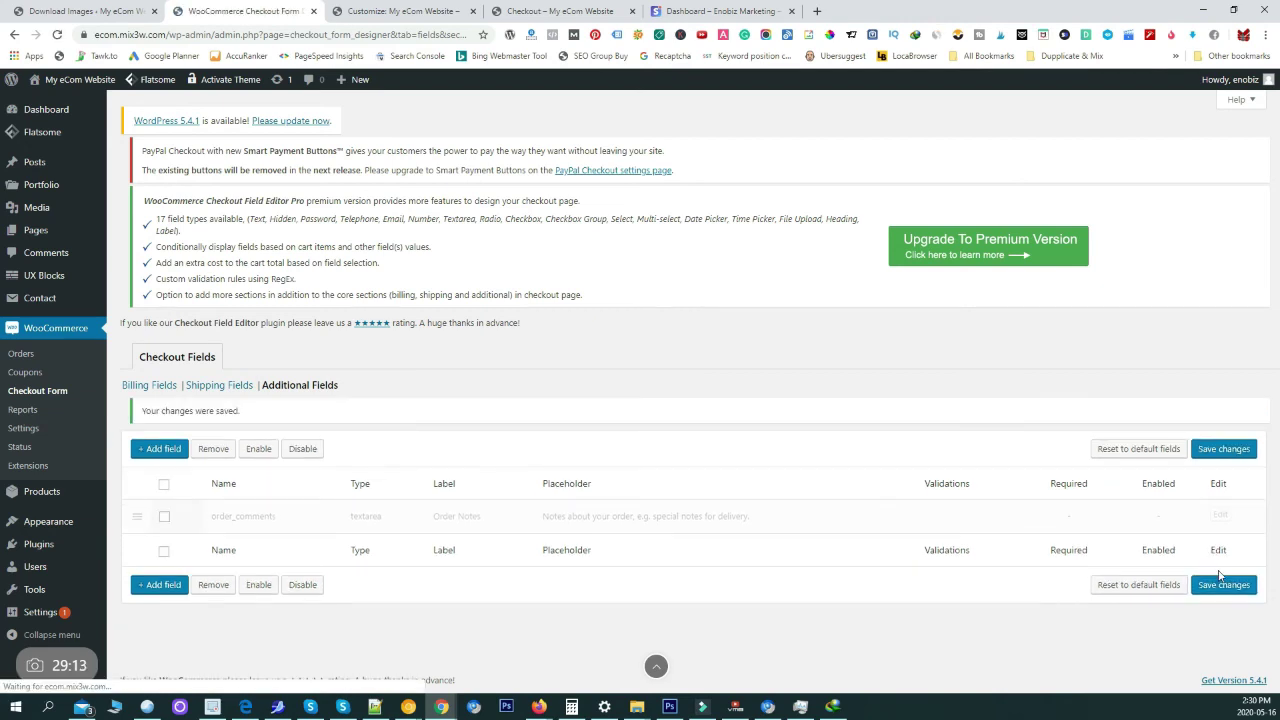
pyautogui.click(1224, 584)
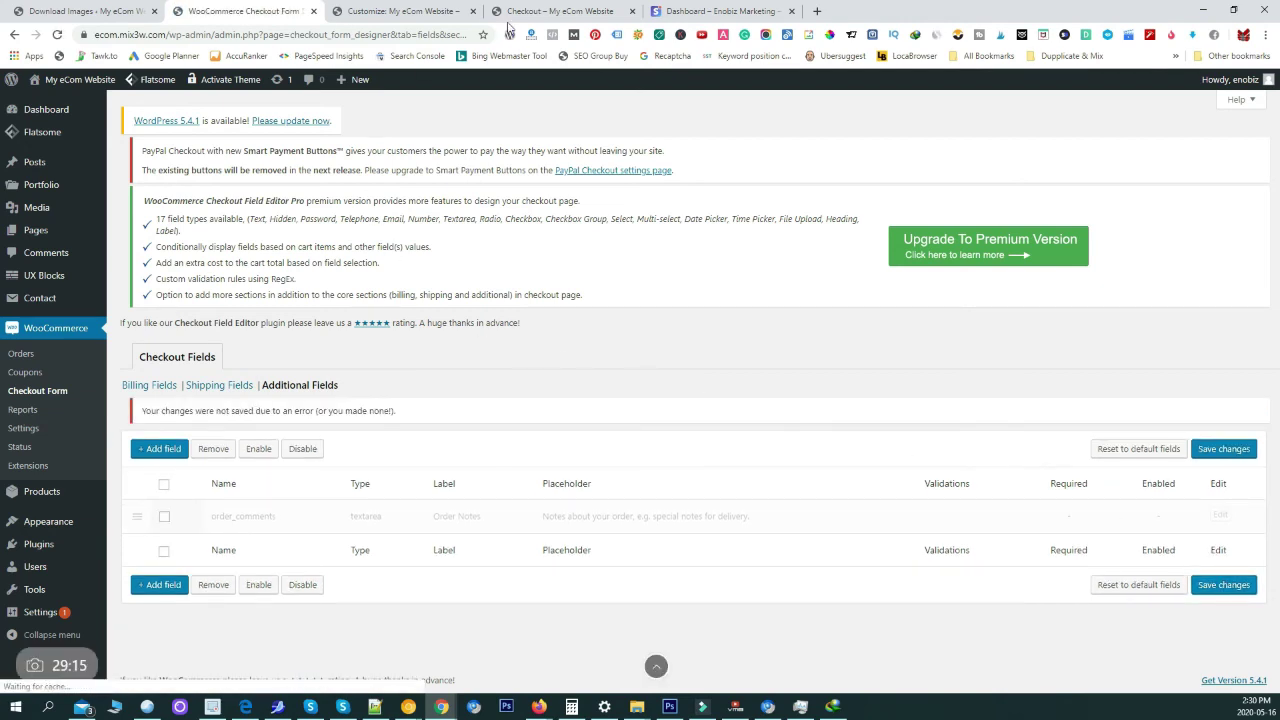
# Reload the store's checkout page and review the shortened billing details form
pyautogui.click(546, 10)
pyautogui.click(58, 34)
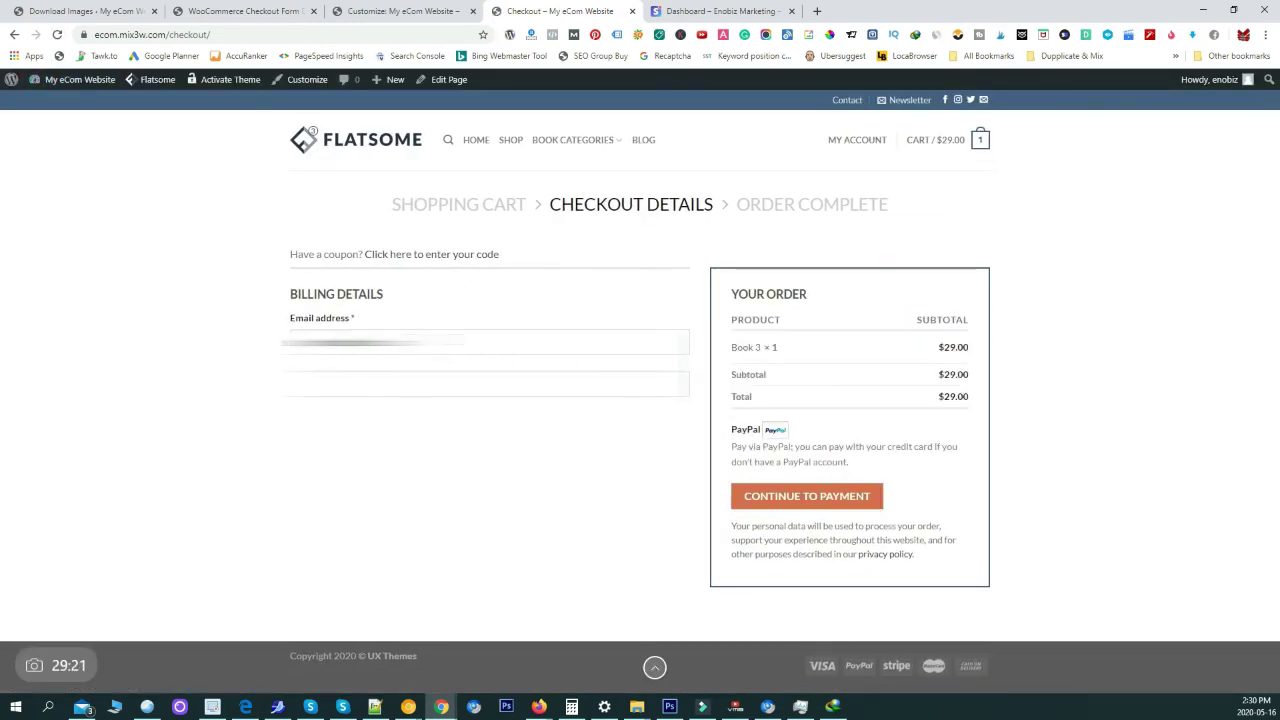
pyautogui.click(425, 9)
pyautogui.click(576, 8)
pyautogui.click(365, 9)
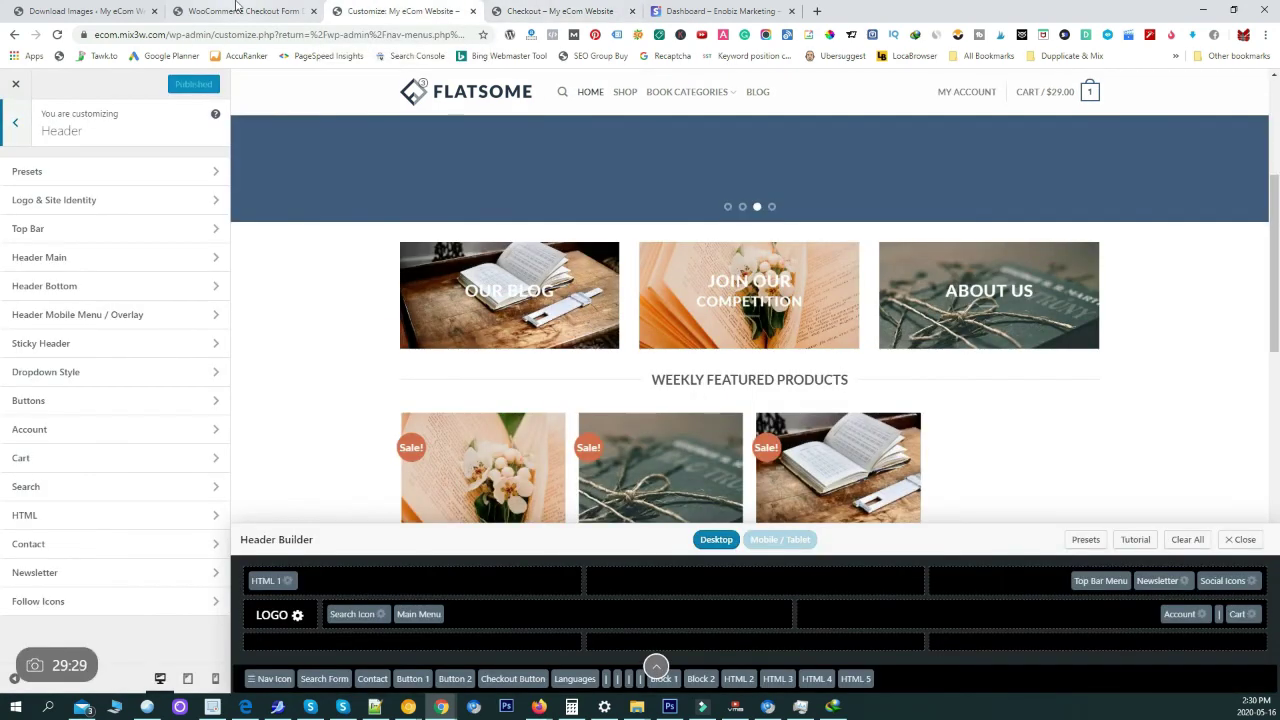
# Re-enable the billing_first_name and billing_last_name fields in the billing field list and save the changes
pyautogui.click(237, 9)
pyautogui.click(150, 388)
pyautogui.click(165, 488)
pyautogui.click(165, 521)
pyautogui.scroll(-3, 240, 495)
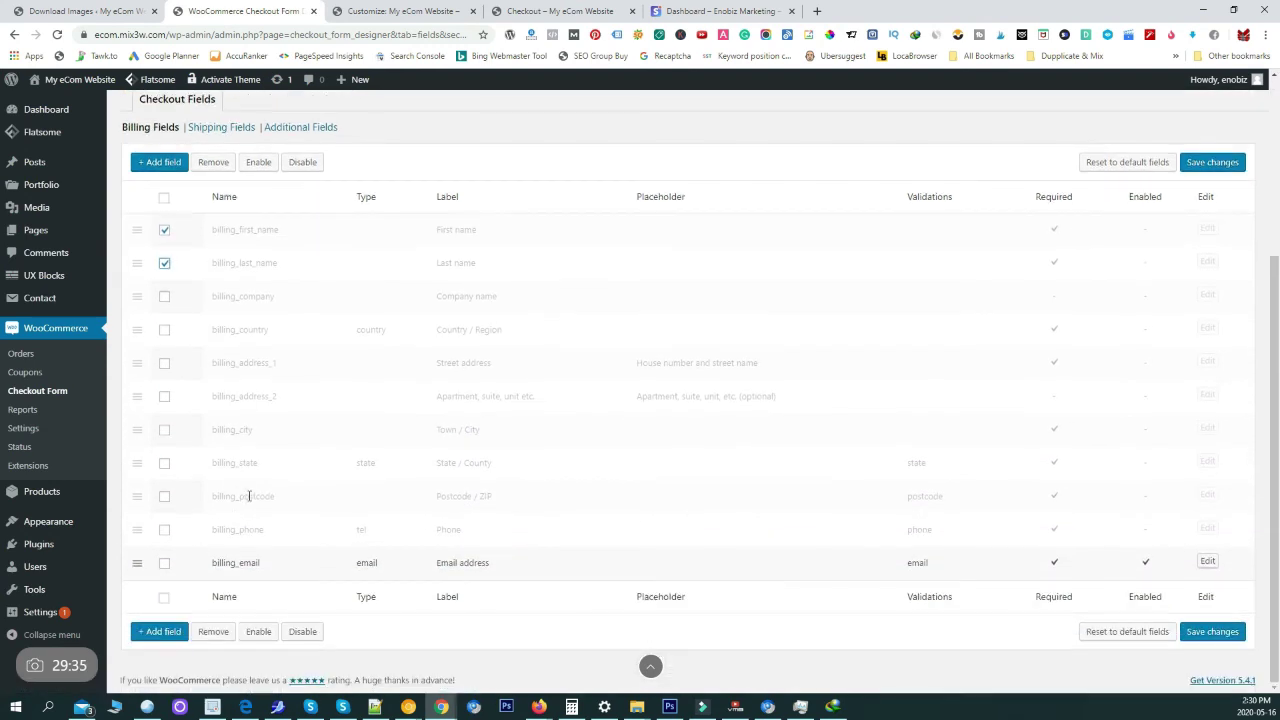
pyautogui.click(258, 631)
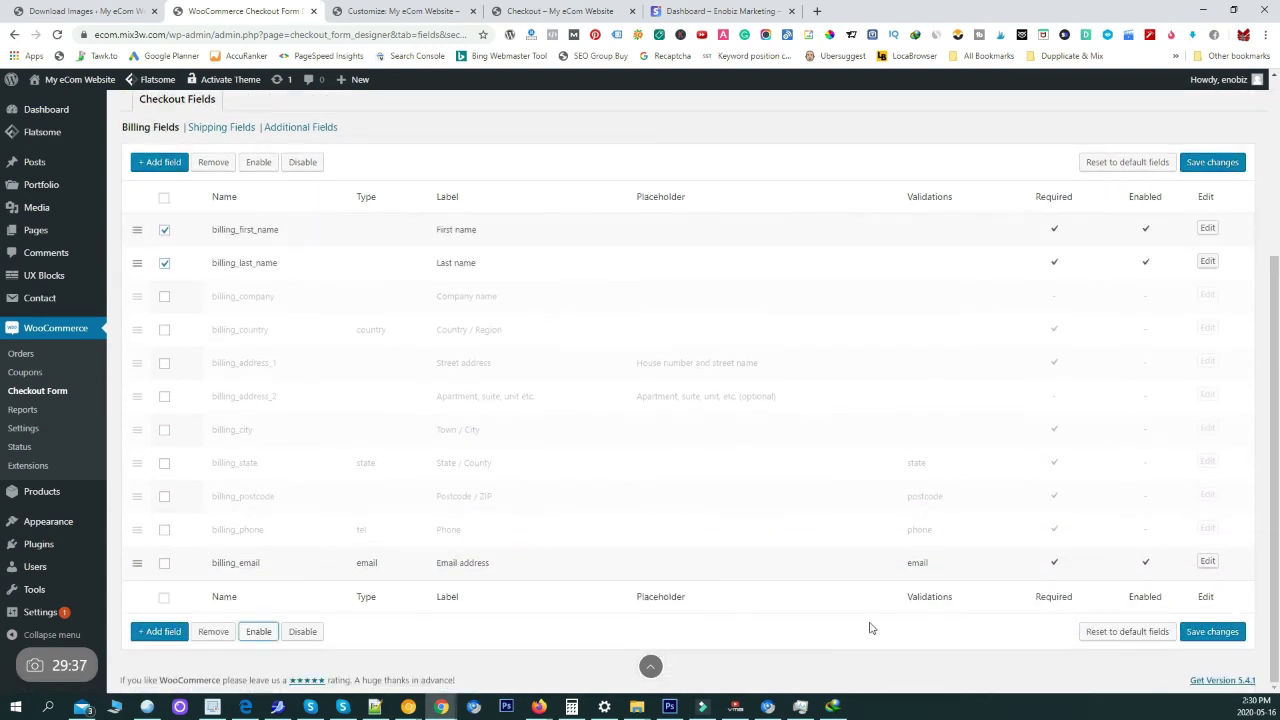
pyautogui.click(1200, 632)
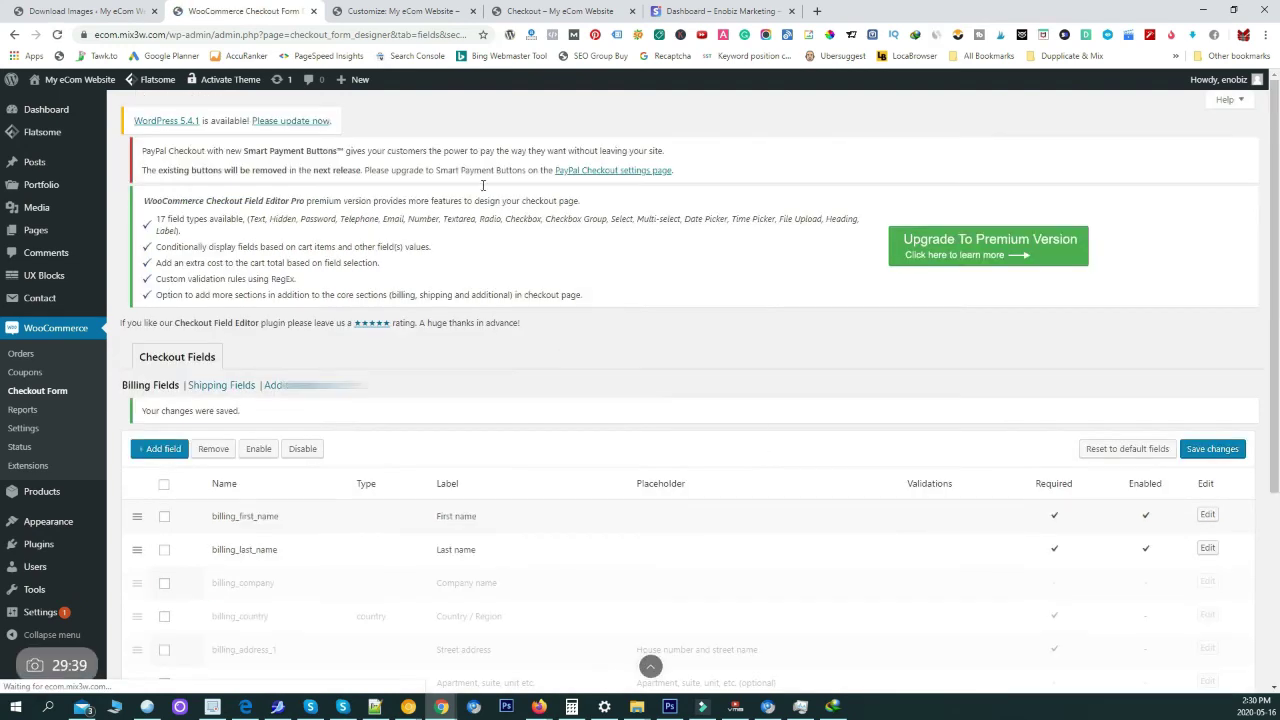
# Reload the checkout page, check its first and last name fields and return to the checkout form settings
pyautogui.click(560, 11)
pyautogui.click(57, 34)
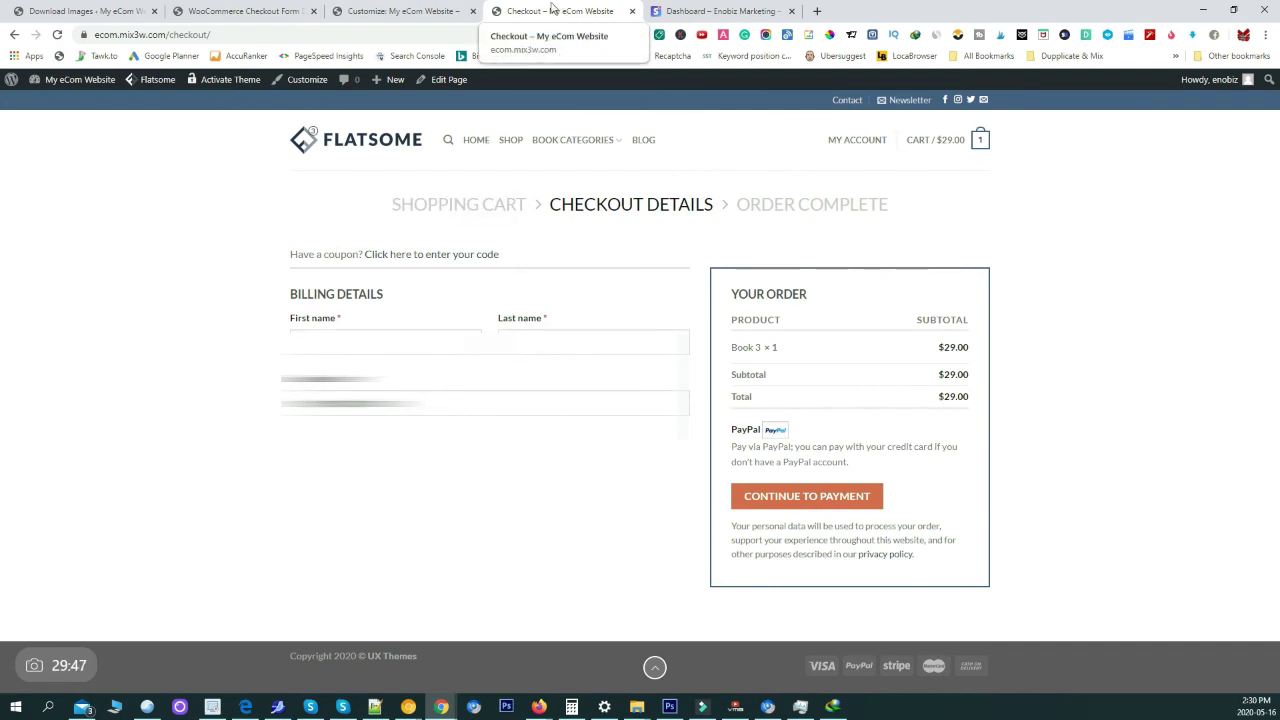
pyautogui.click(240, 10)
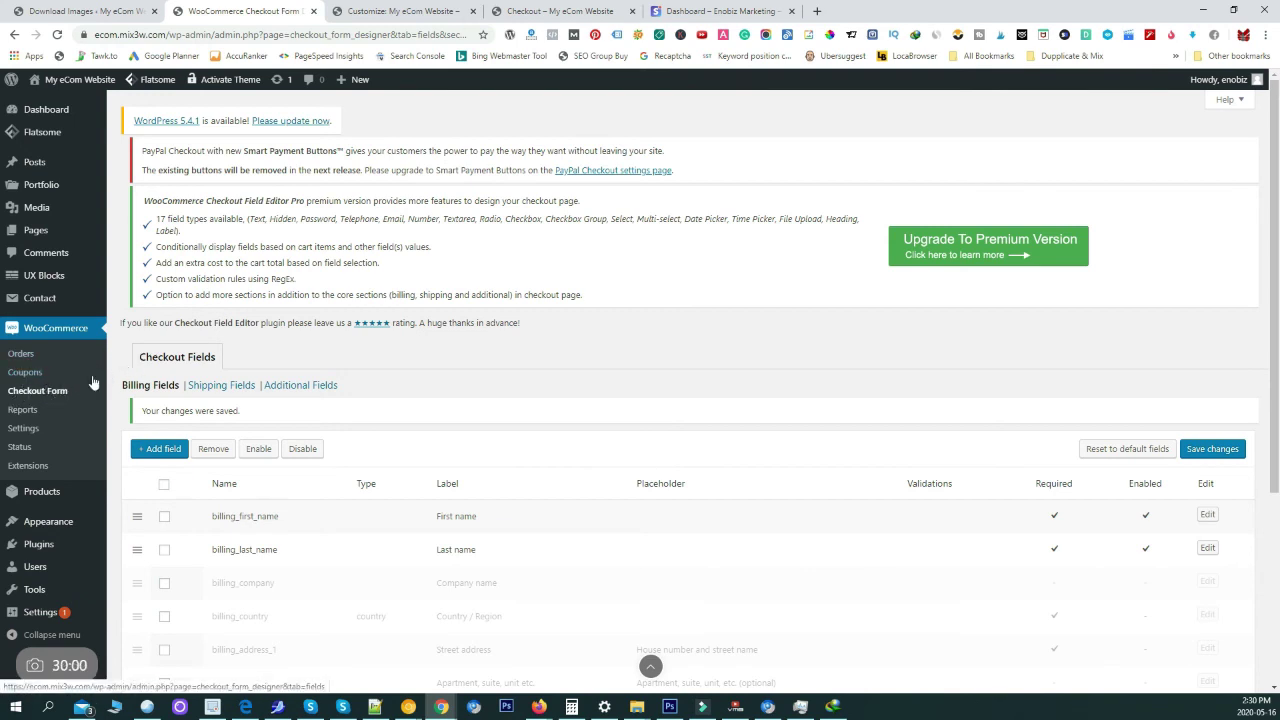
# View the API keys page in the Stripe dashboard and check the payment options on the checkout page
pyautogui.click(735, 11)
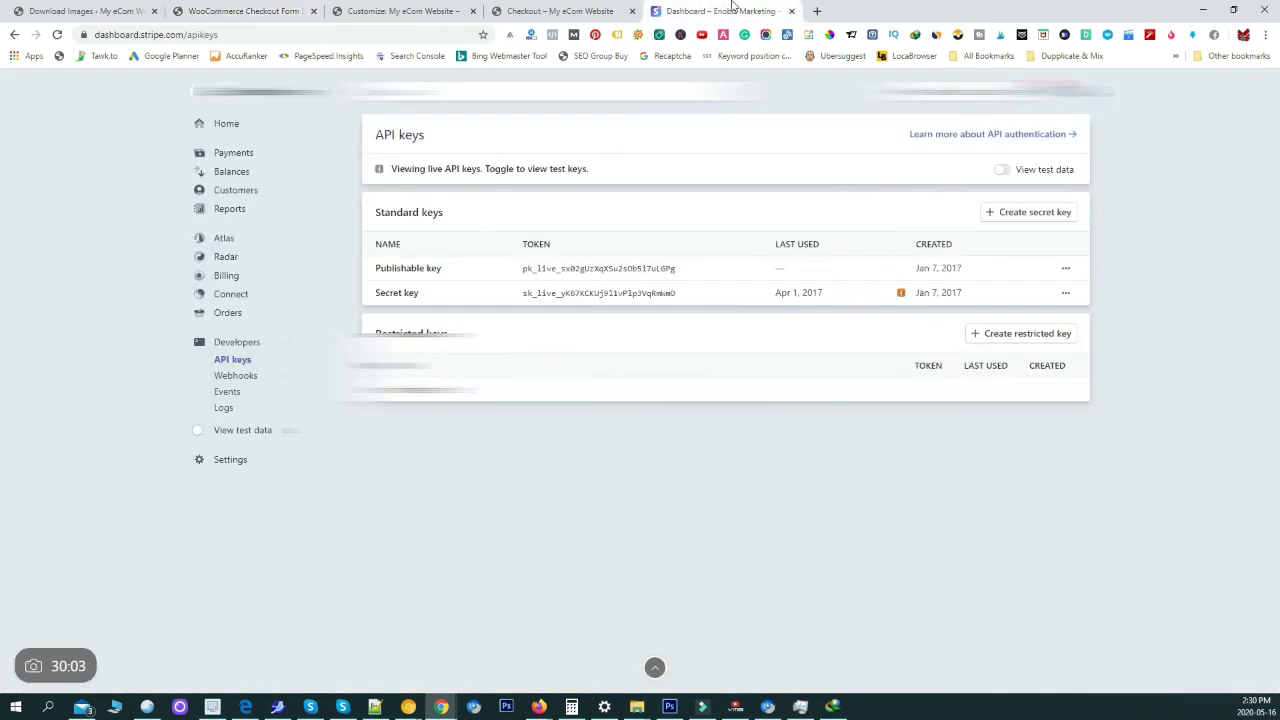
pyautogui.click(592, 8)
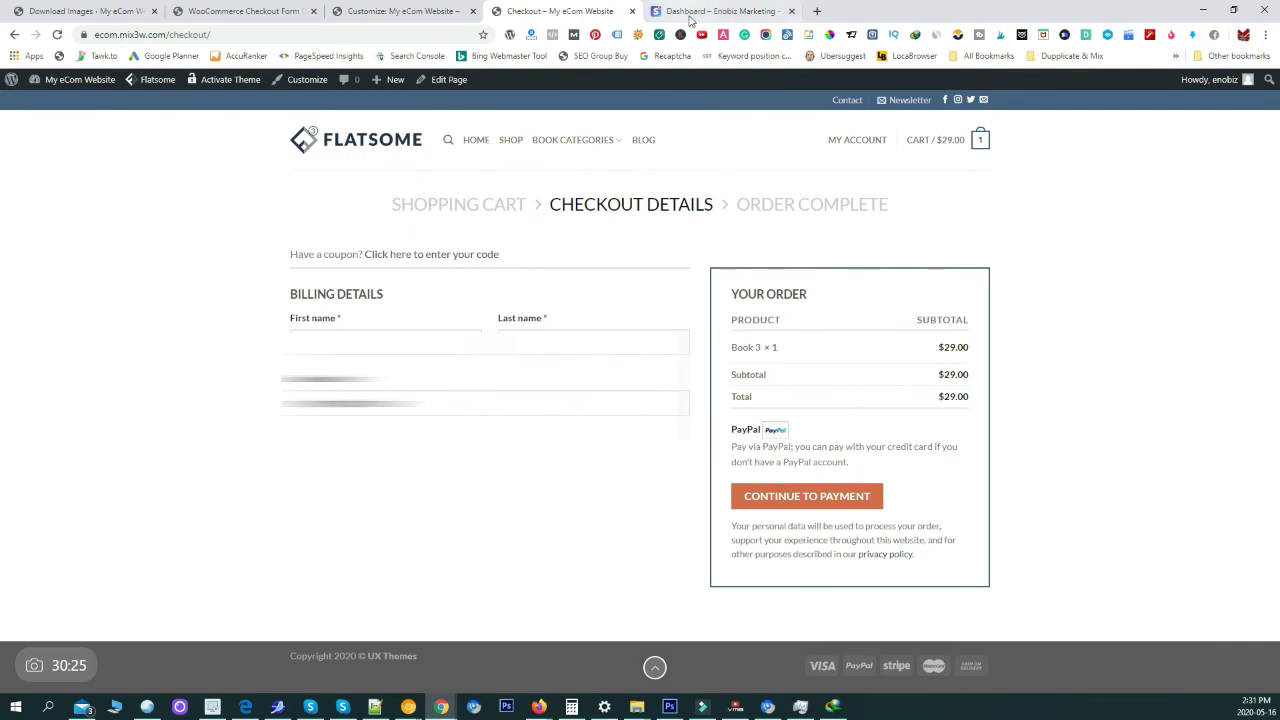
pyautogui.click(412, 11)
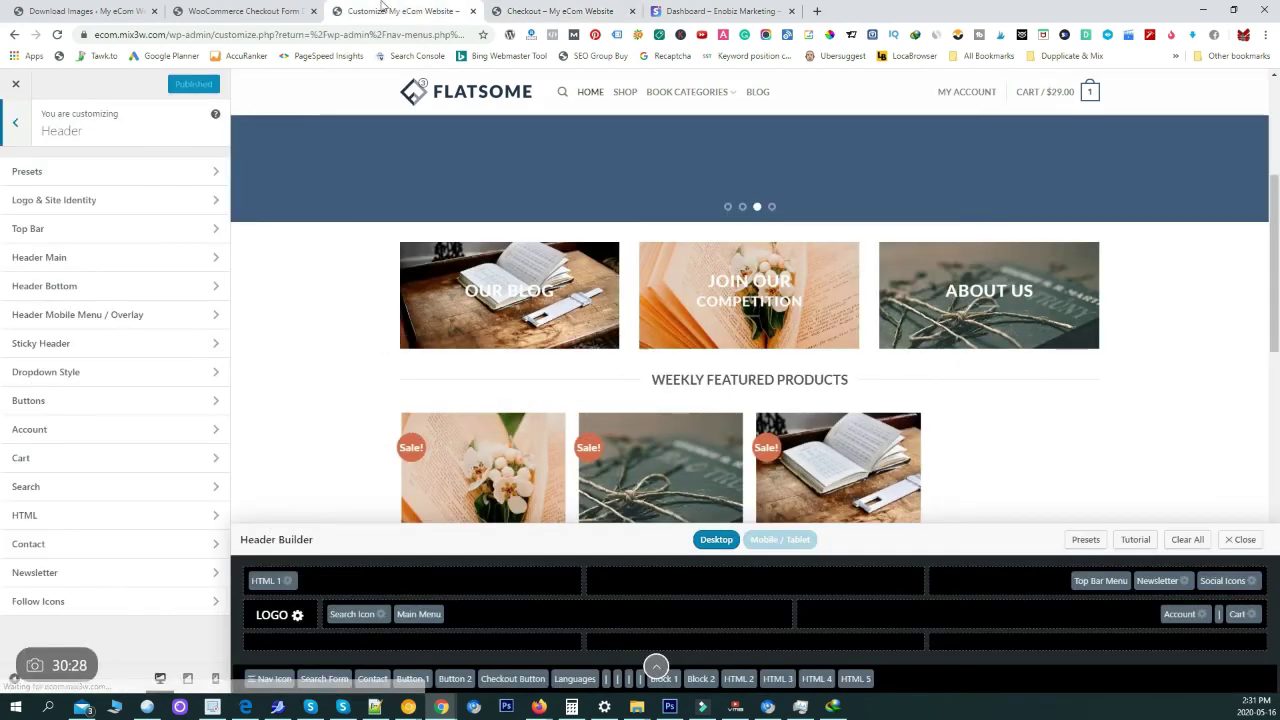
# Return to the store's admin and open the Stripe method's settings from the WooCommerce payment settings
pyautogui.click(232, 11)
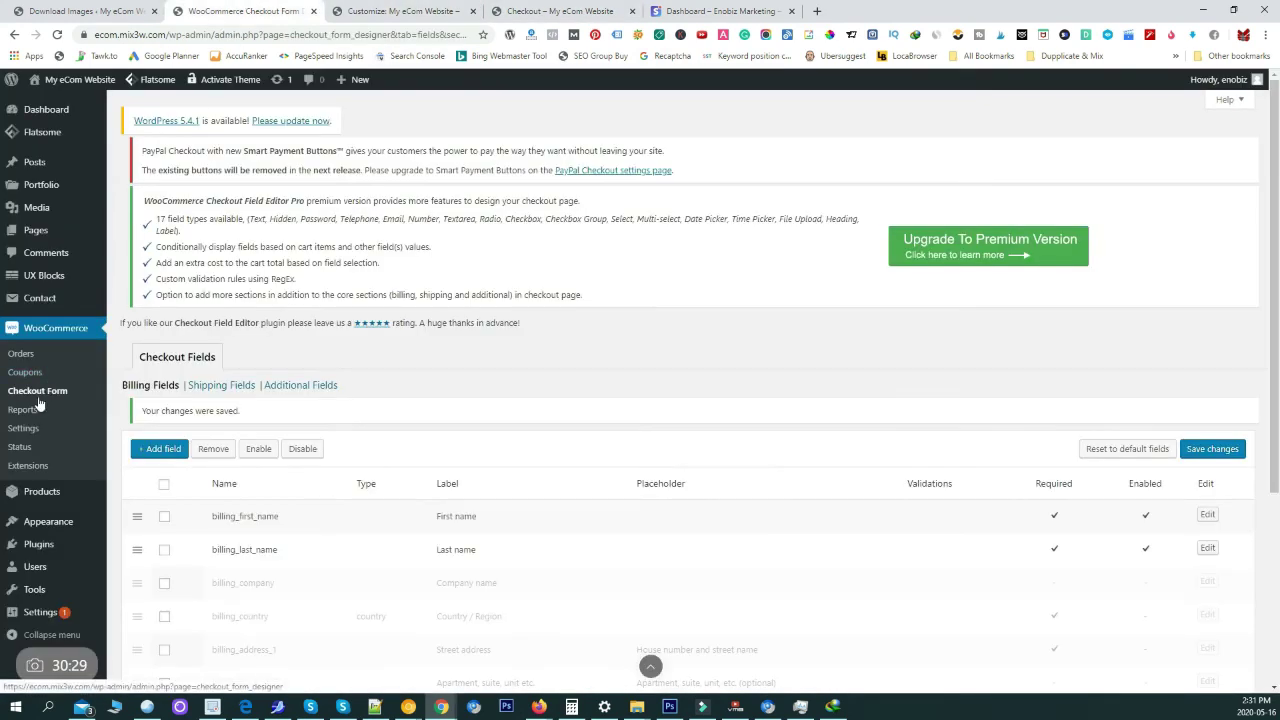
pyautogui.click(24, 428)
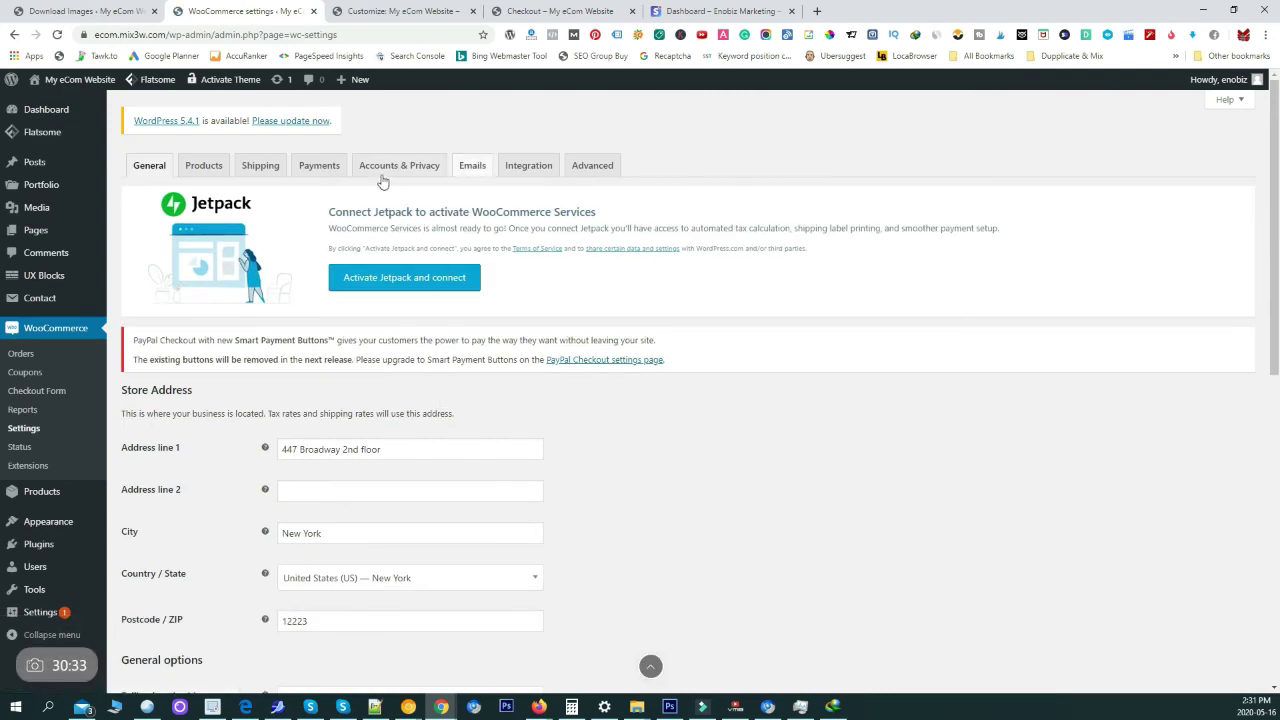
pyautogui.click(328, 166)
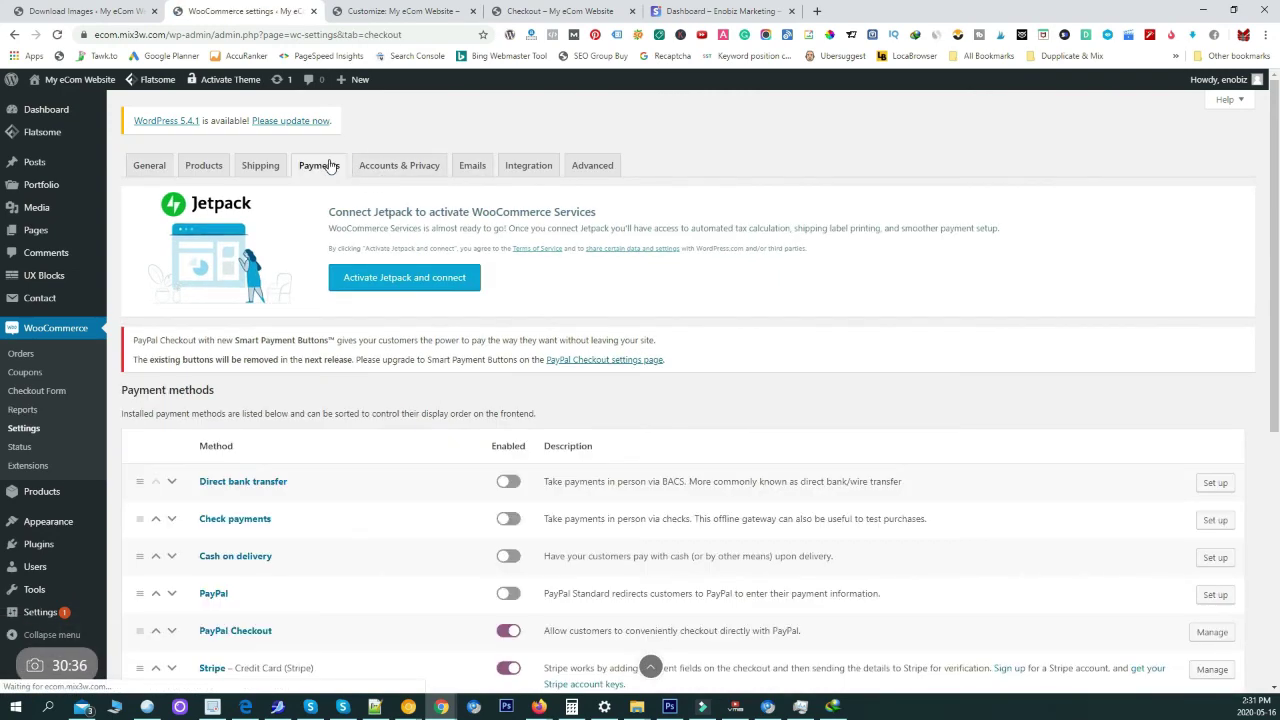
pyautogui.scroll(-2, 234, 469)
pyautogui.click(213, 470)
# Review the Stripe settings and turn off test mode for the live key fields
pyautogui.scroll(-4, 230, 472)
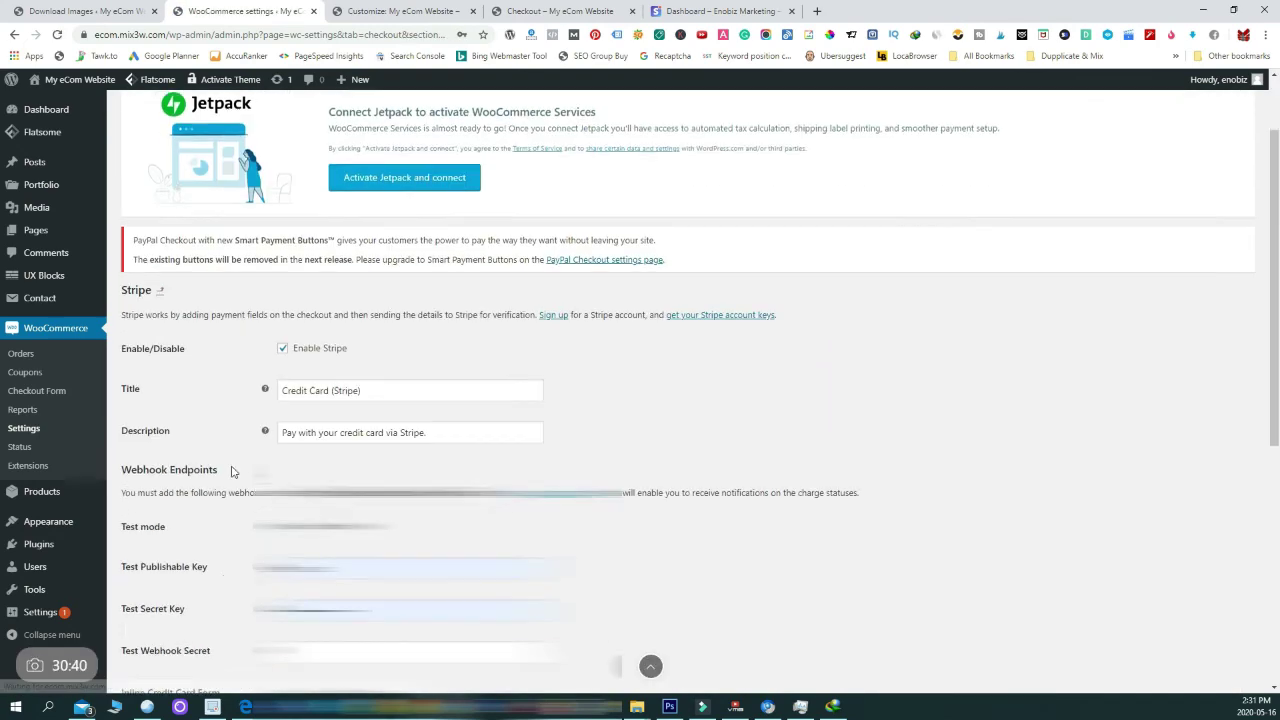
pyautogui.scroll(-1, 249, 457)
pyautogui.scroll(1, 249, 455)
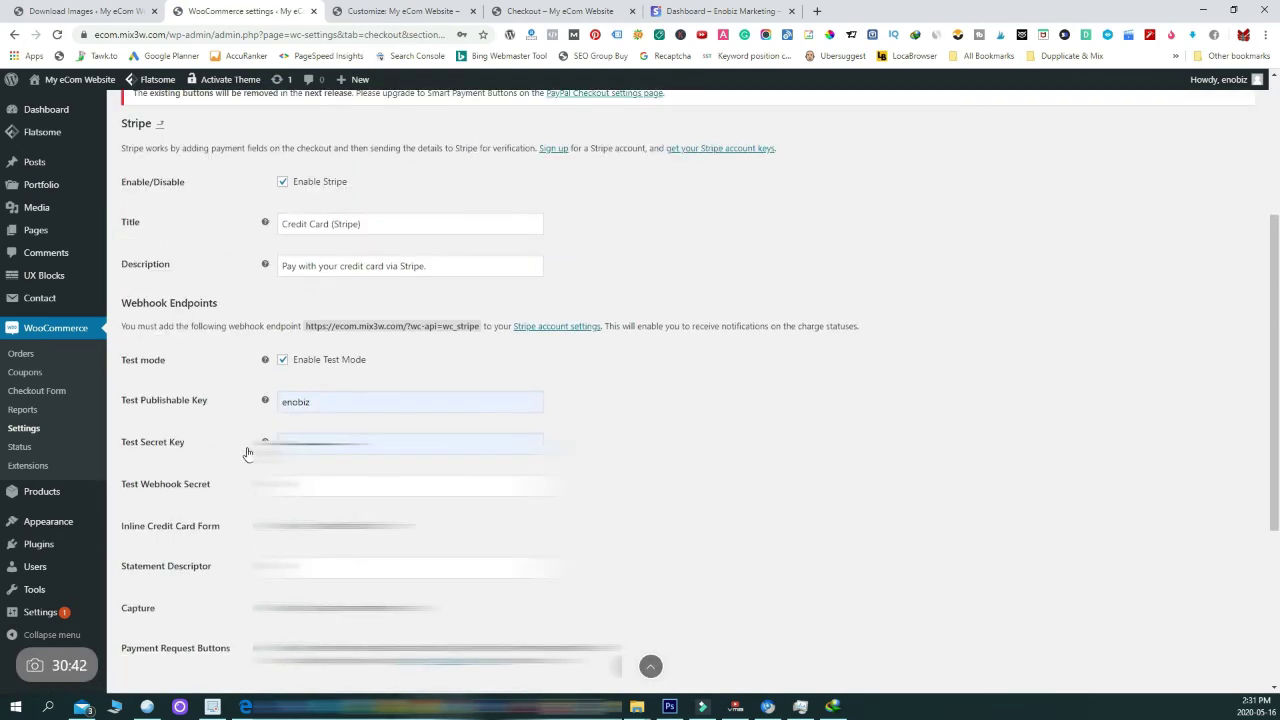
pyautogui.scroll(-1, 245, 454)
pyautogui.scroll(2, 243, 453)
pyautogui.scroll(-3, 242, 453)
pyautogui.scroll(3, 242, 453)
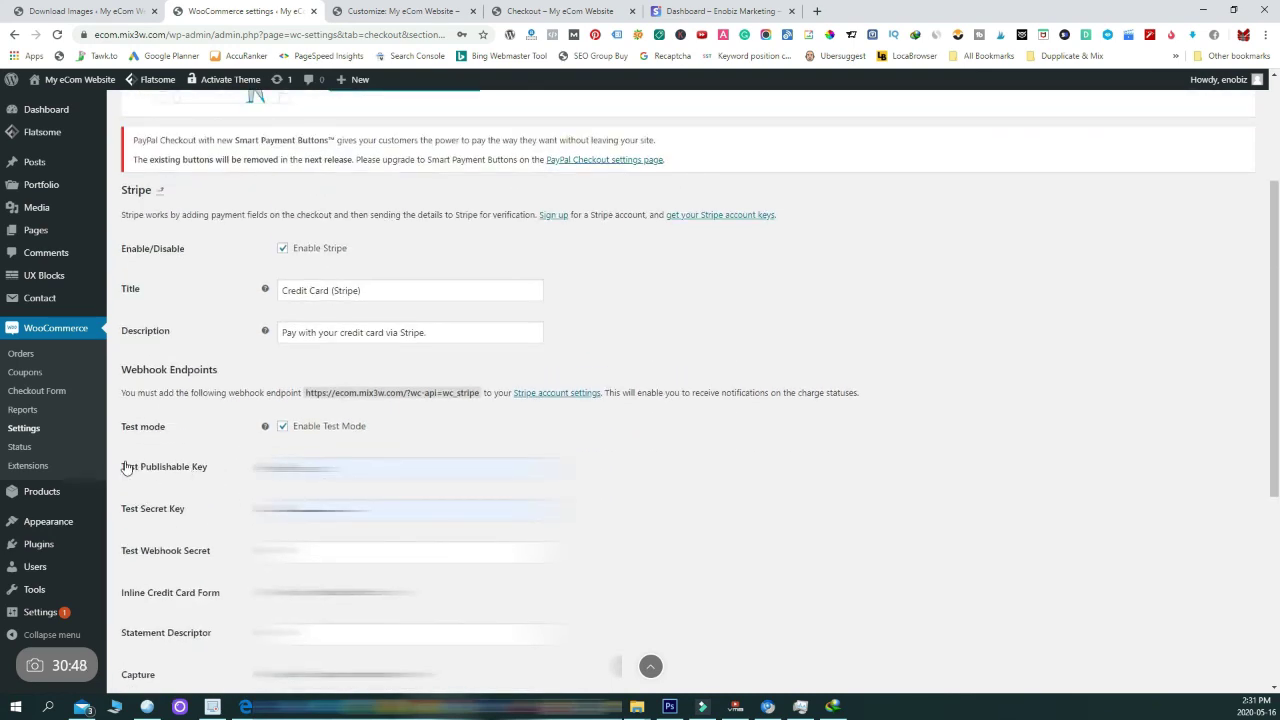
pyautogui.click(283, 427)
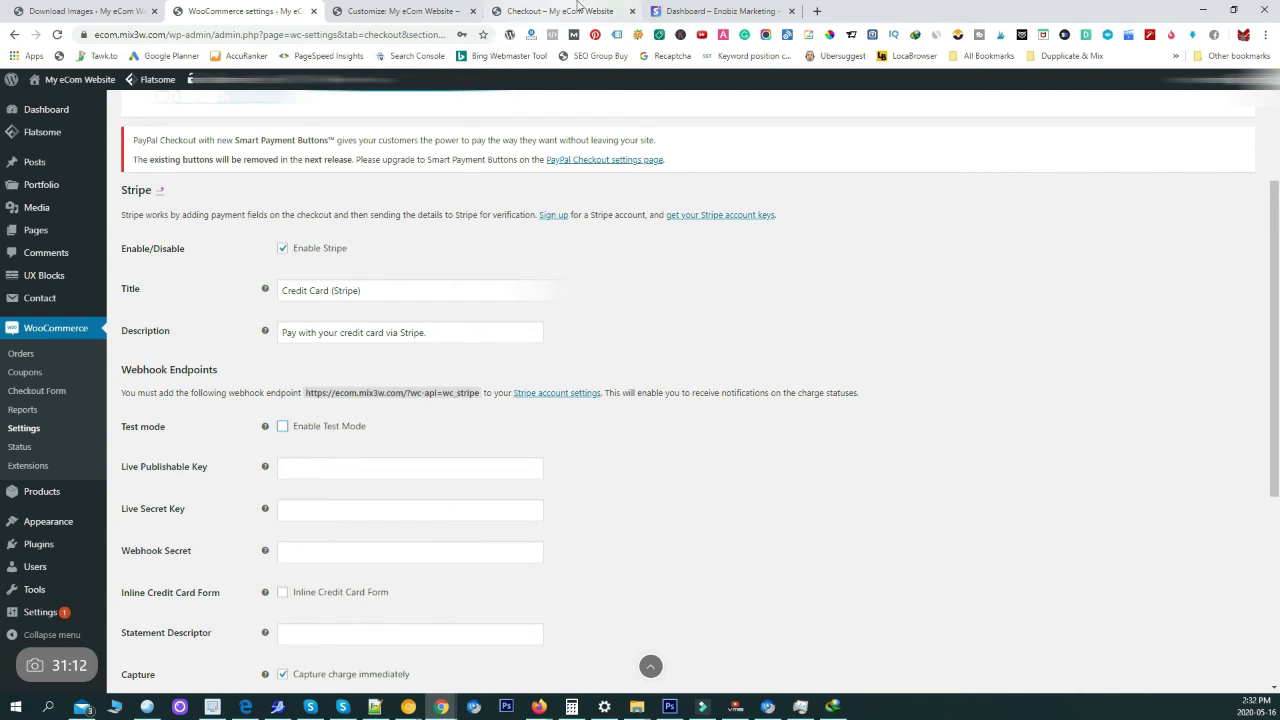
# Select the live publishable key on the Stripe dashboard's API keys page and close the Customizer tab
pyautogui.click(707, 8)
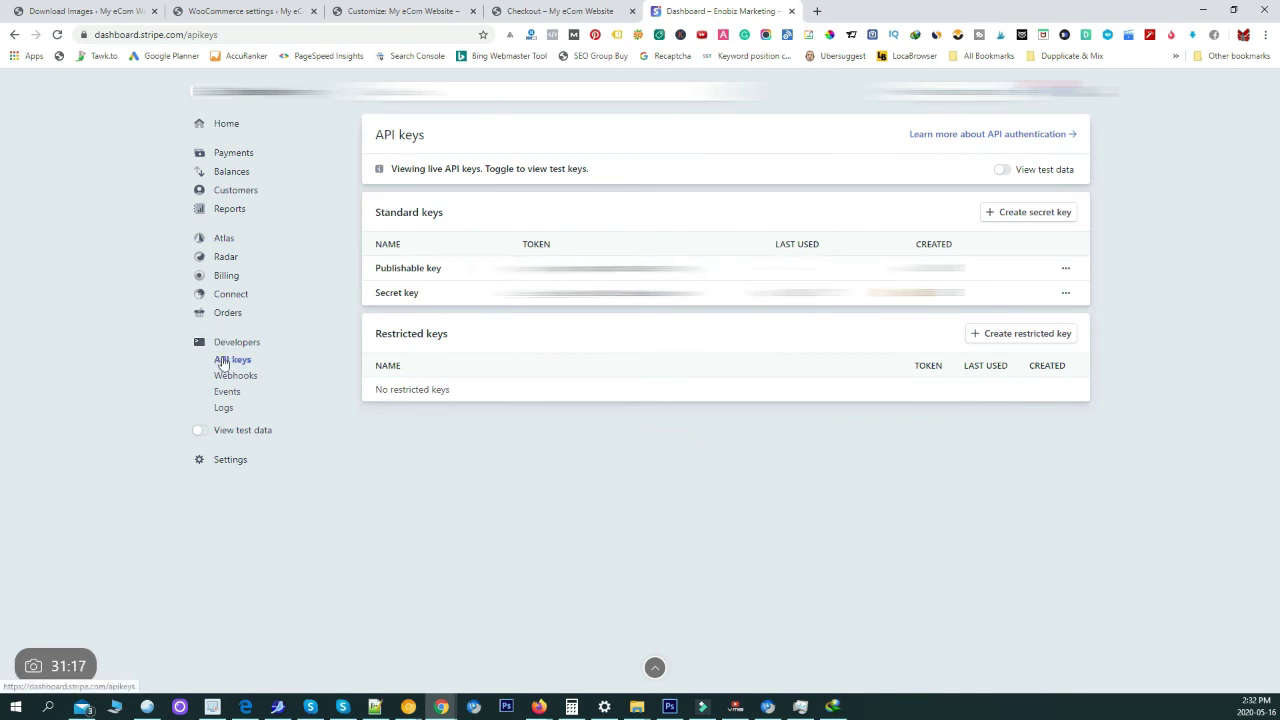
pyautogui.click(600, 268)
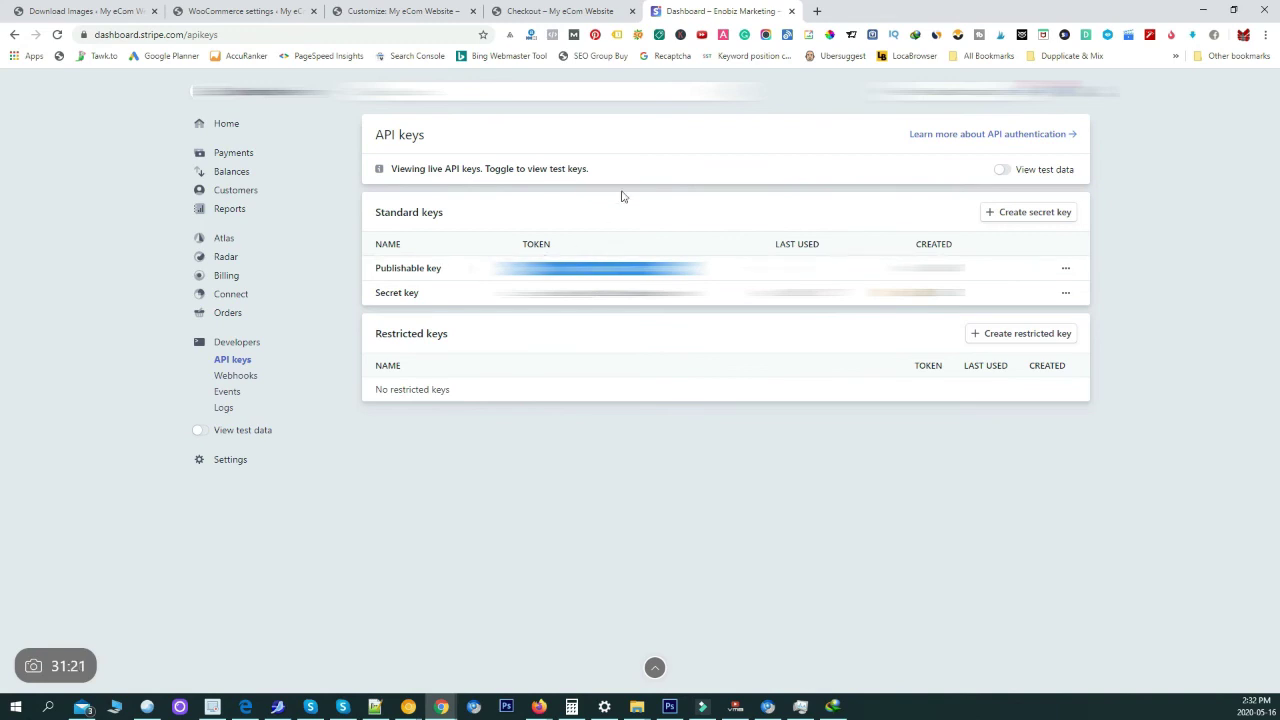
pyautogui.click(549, 9)
pyautogui.click(400, 10)
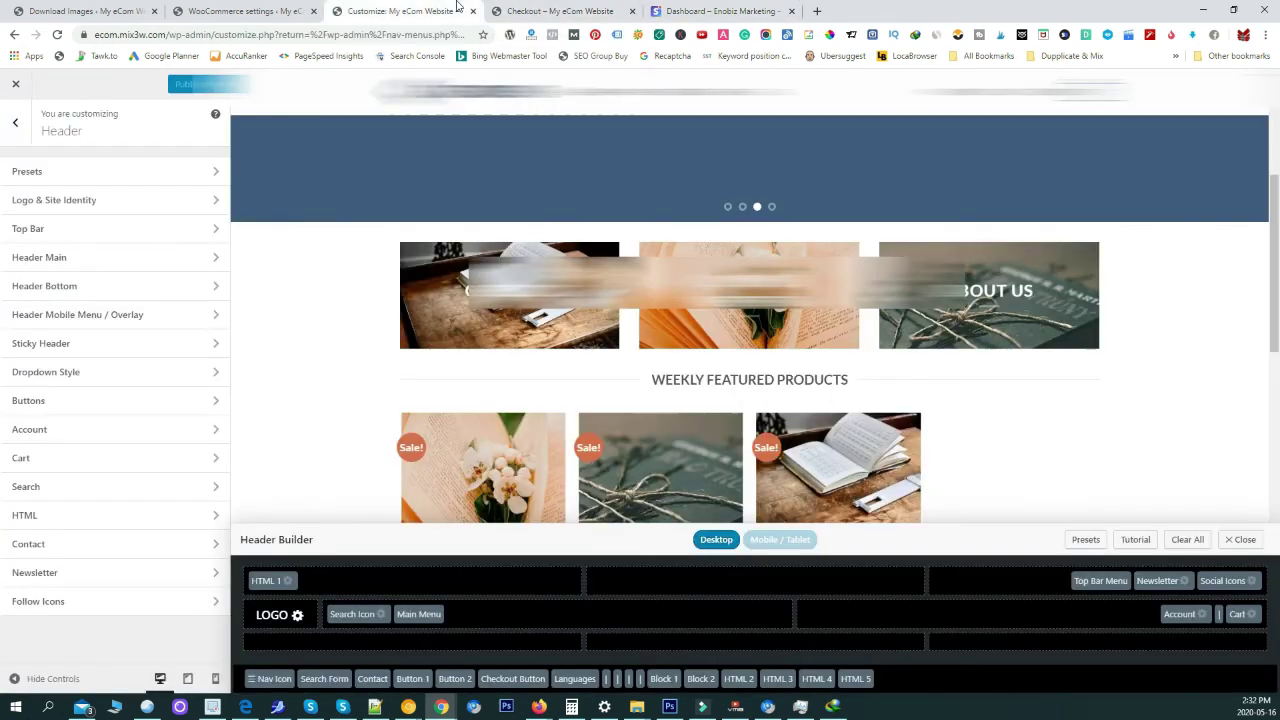
pyautogui.click(219, 8)
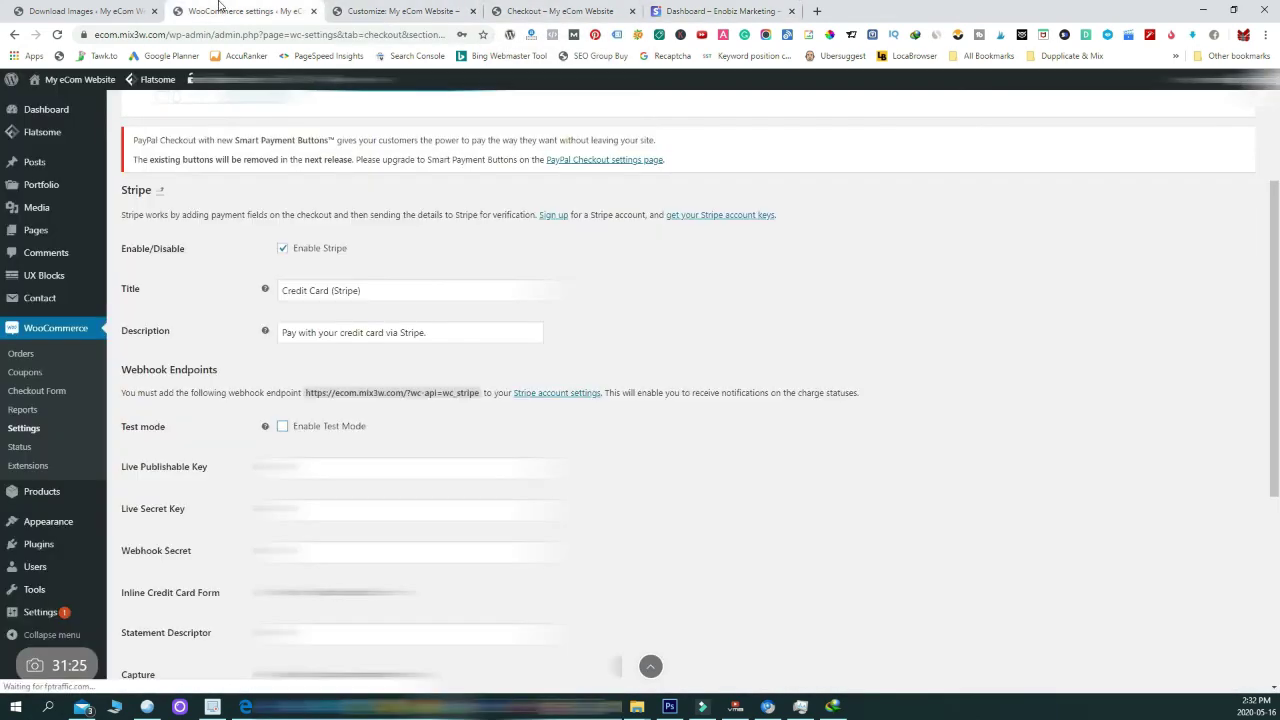
pyautogui.middleClick(372, 10)
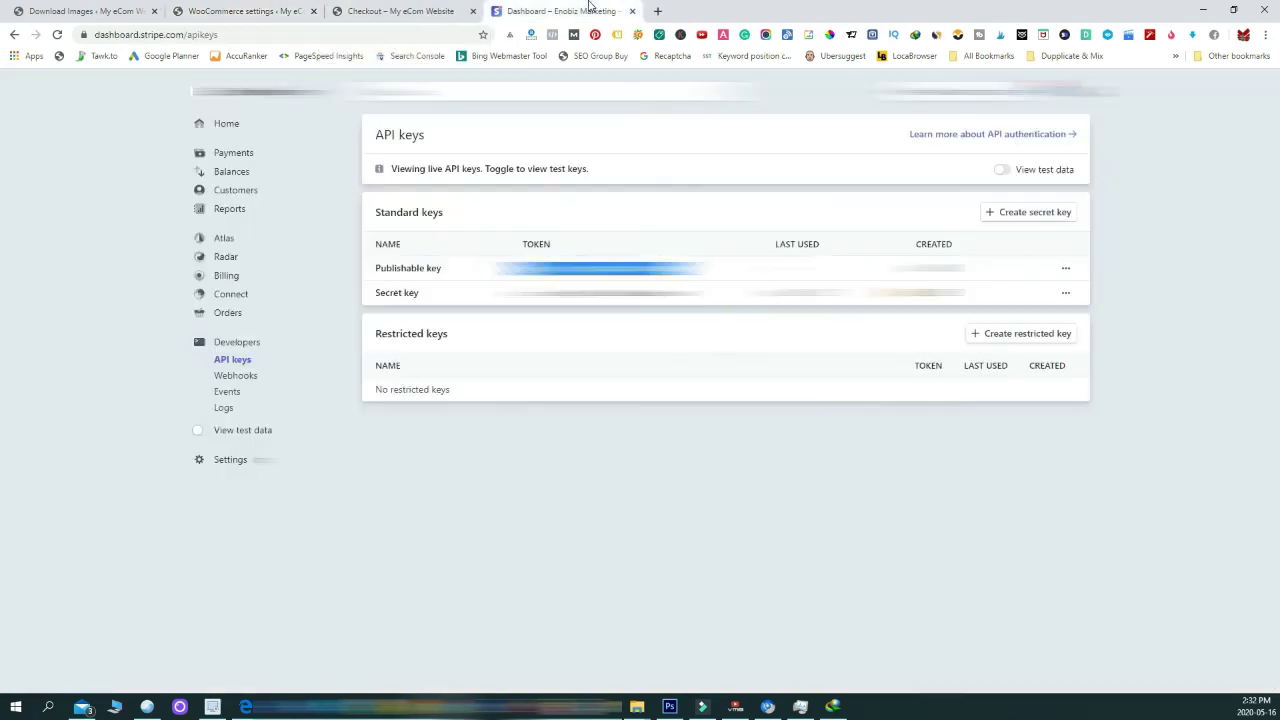
# Copy the live secret key from the Stripe dashboard into the Live Secret Key field of the WooCommerce Stripe settings and save the changes
pyautogui.click(560, 10)
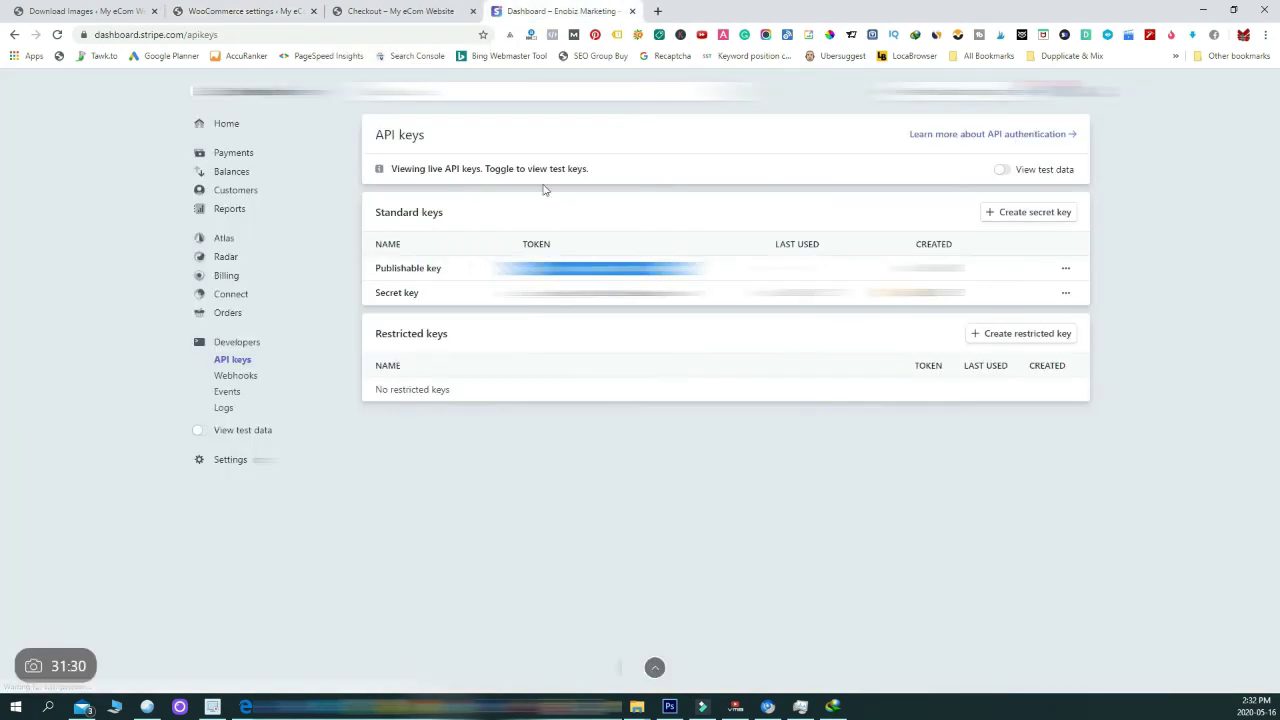
pyautogui.click(562, 293)
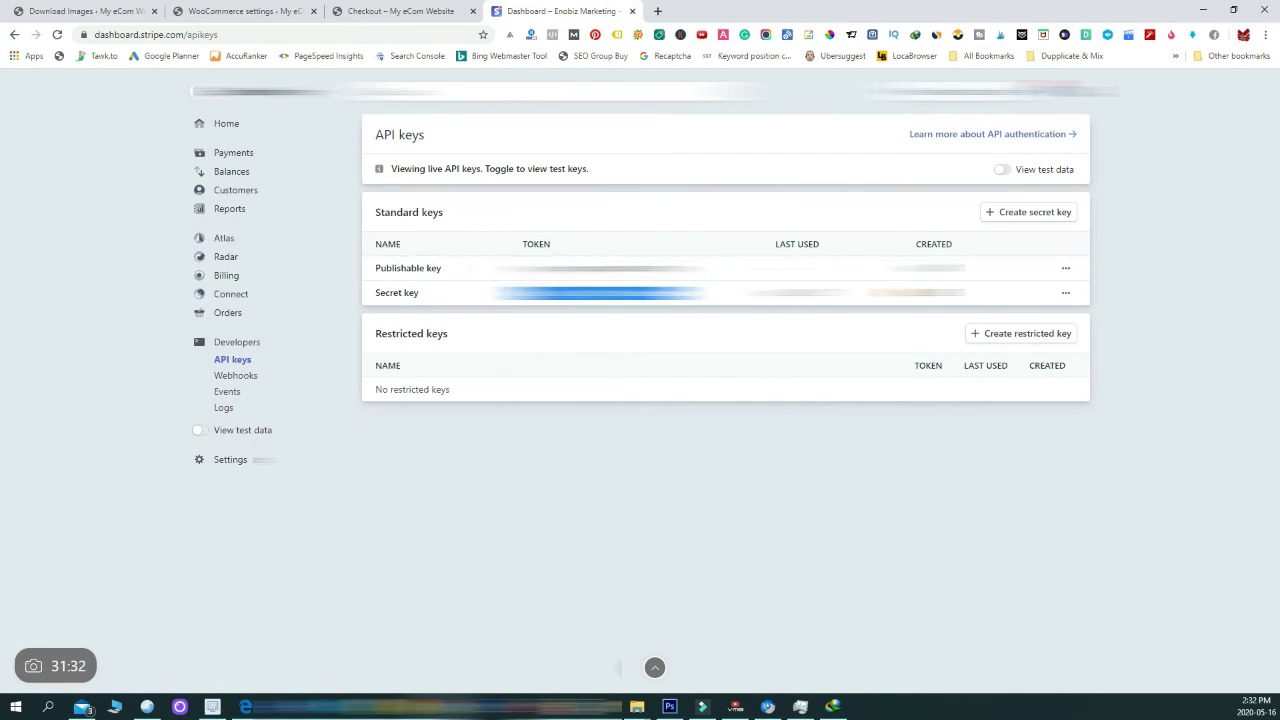
pyautogui.hotkey('ctrl', 'shift', 'Tab')
pyautogui.hotkey('ctrl', 'shift', 'Tab')
pyautogui.click(367, 509)
pyautogui.hotkey('ctrl', 'v')
pyautogui.scroll(-5, 228, 502)
pyautogui.click(154, 658)
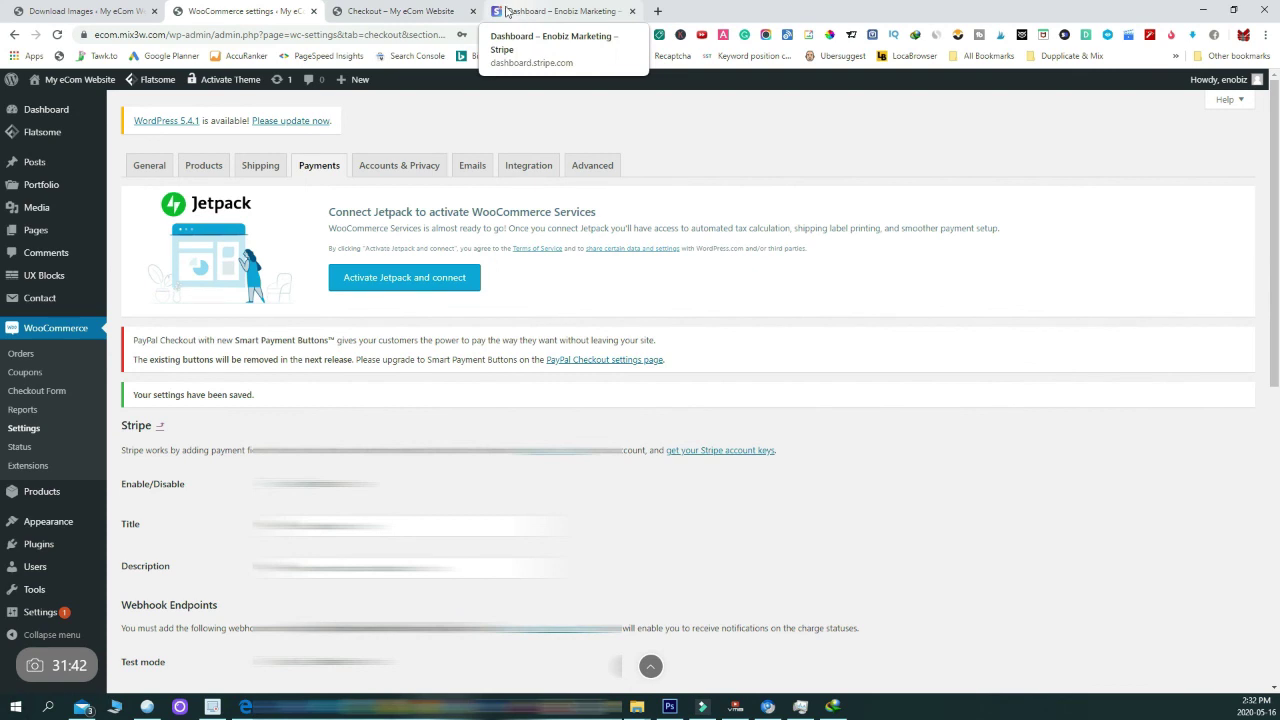
# Reload the store's checkout page and choose Credit Card (Stripe) to check its card entry fields
pyautogui.click(425, 10)
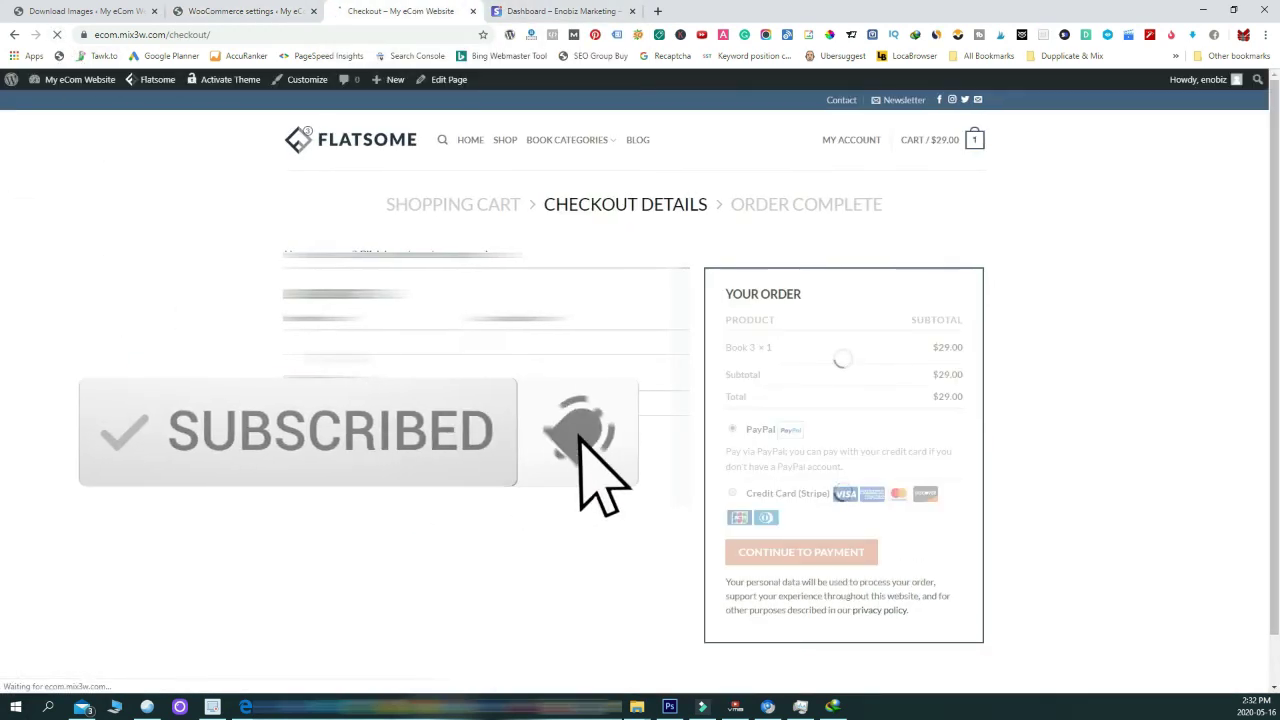
pyautogui.click(733, 493)
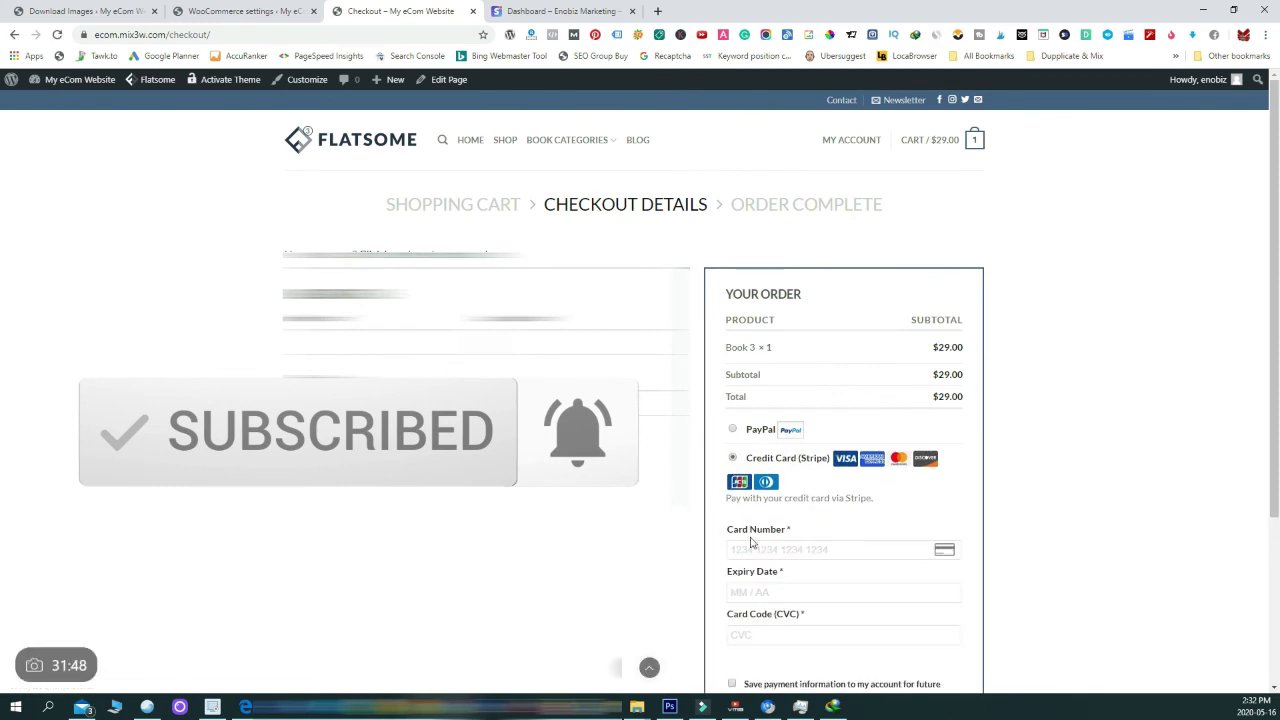
pyautogui.scroll(-1, 753, 541)
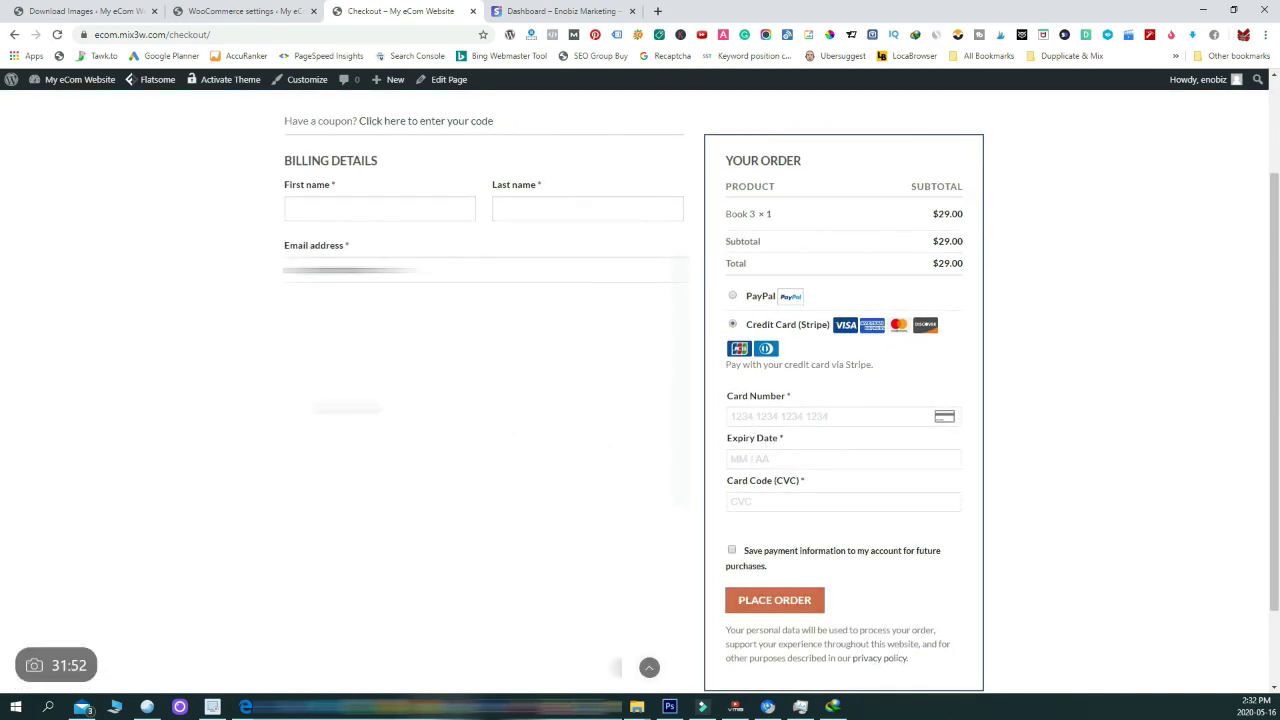
pyautogui.scroll(2, 348, 410)
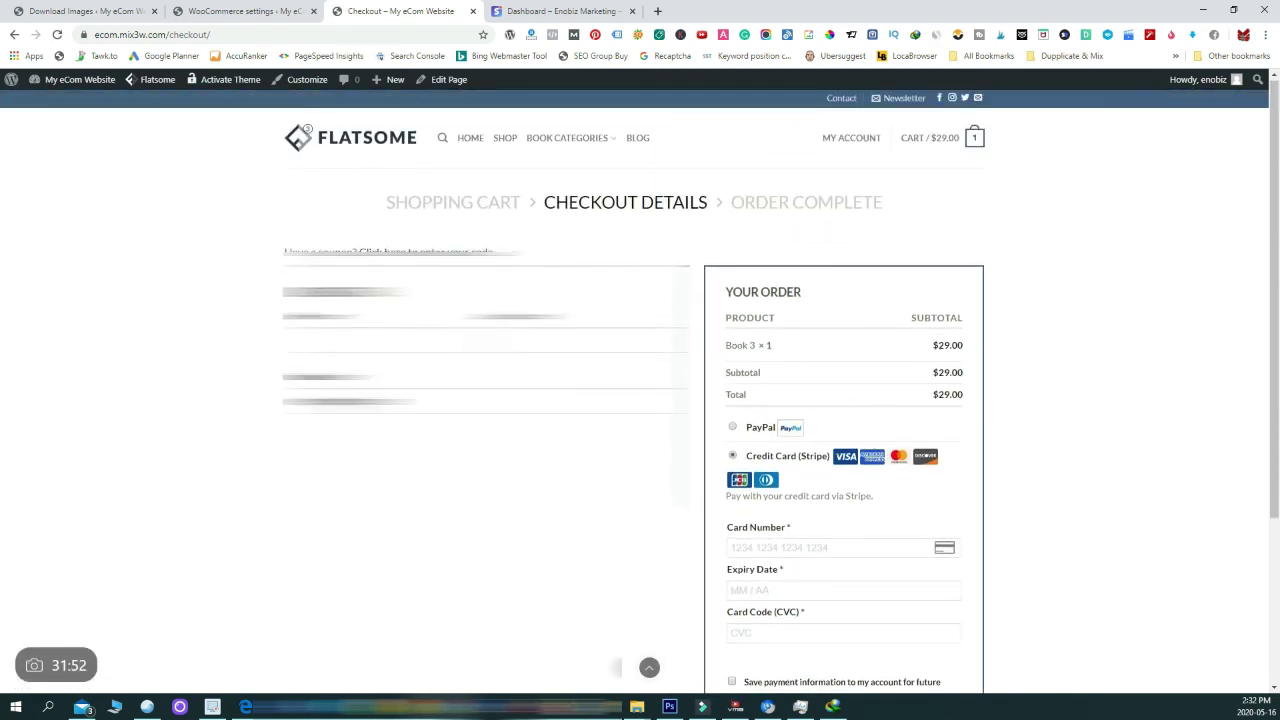
pyautogui.click(268, 8)
pyautogui.click(374, 10)
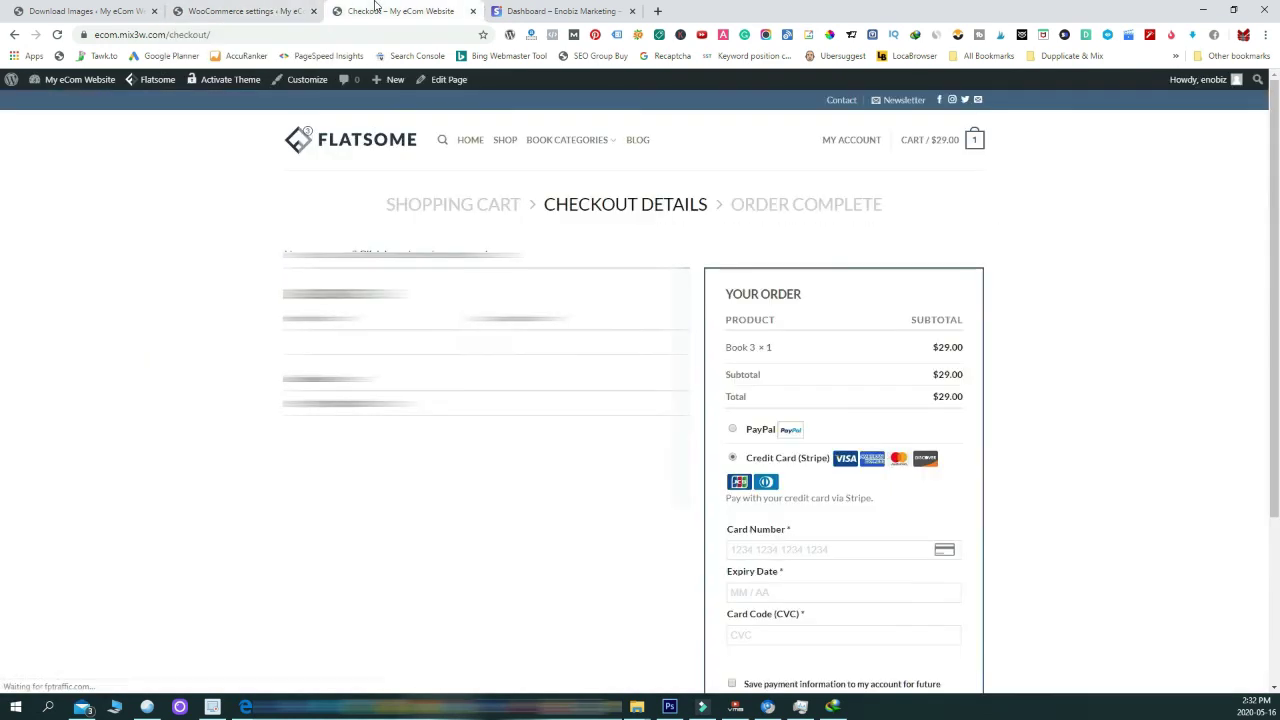
# Add Book 2 from the shop page to the cart and proceed to checkout
pyautogui.click(501, 145)
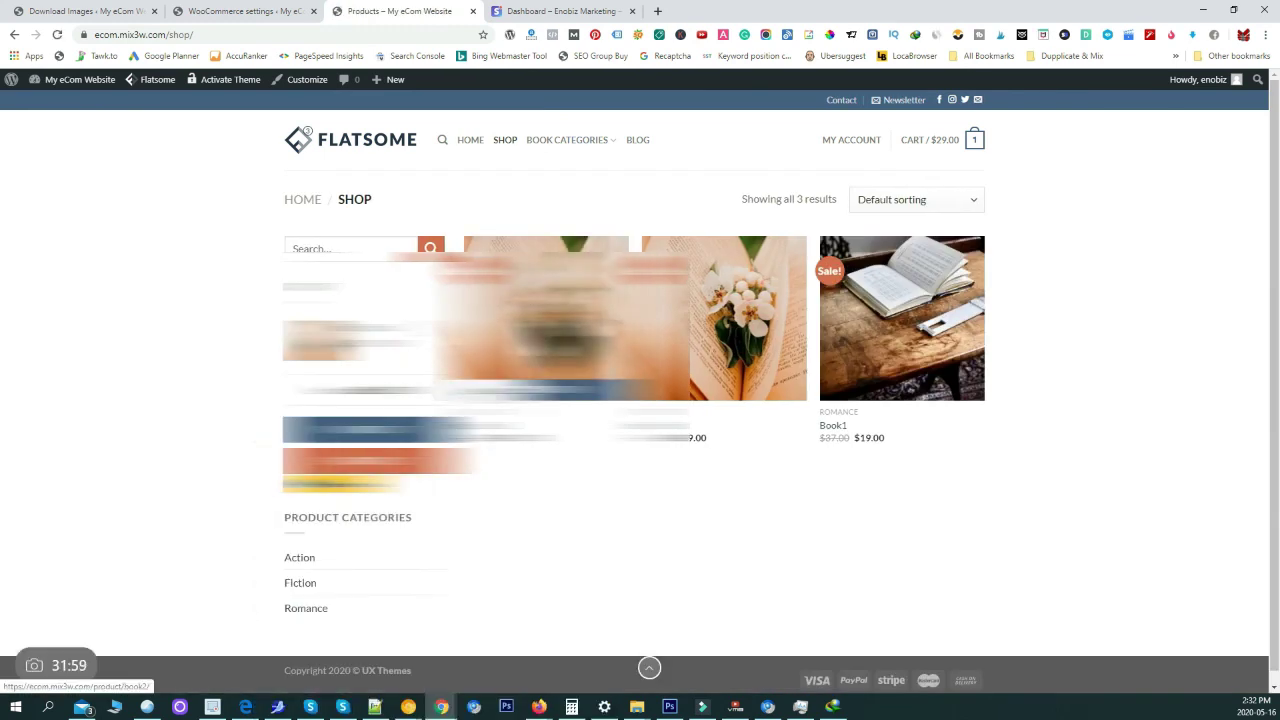
pyautogui.click(548, 348)
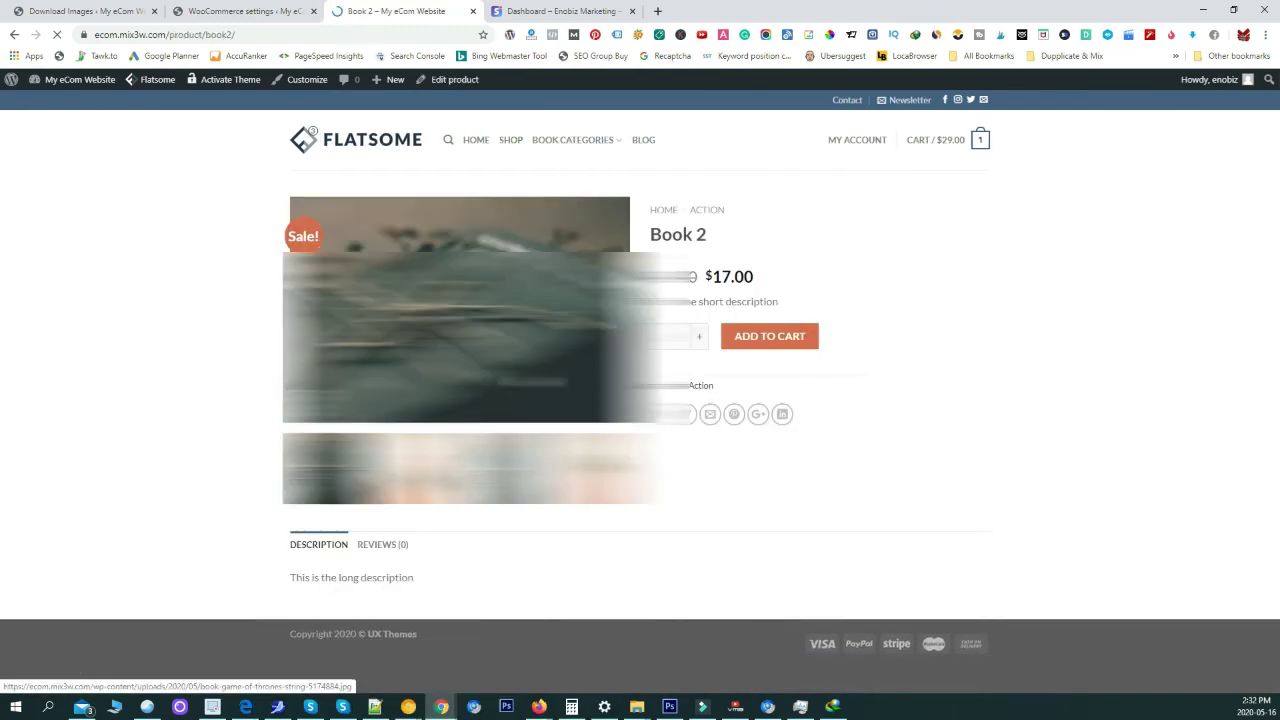
pyautogui.click(757, 337)
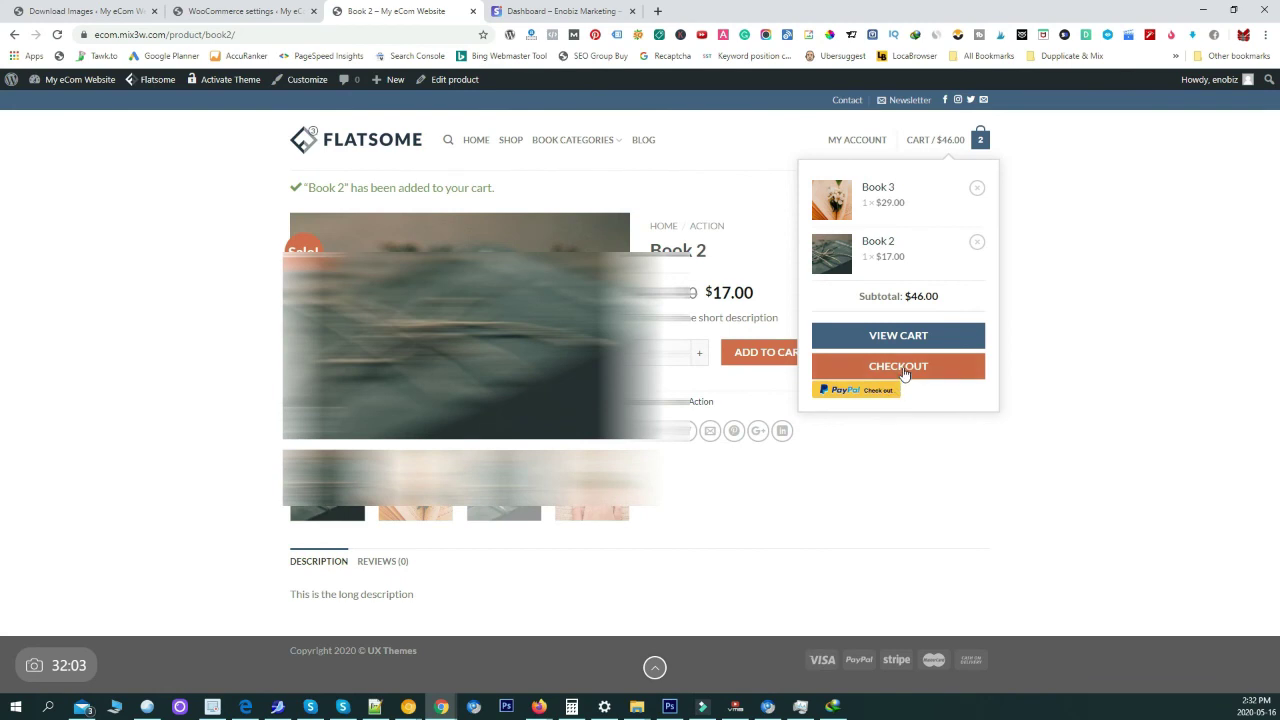
pyautogui.click(903, 368)
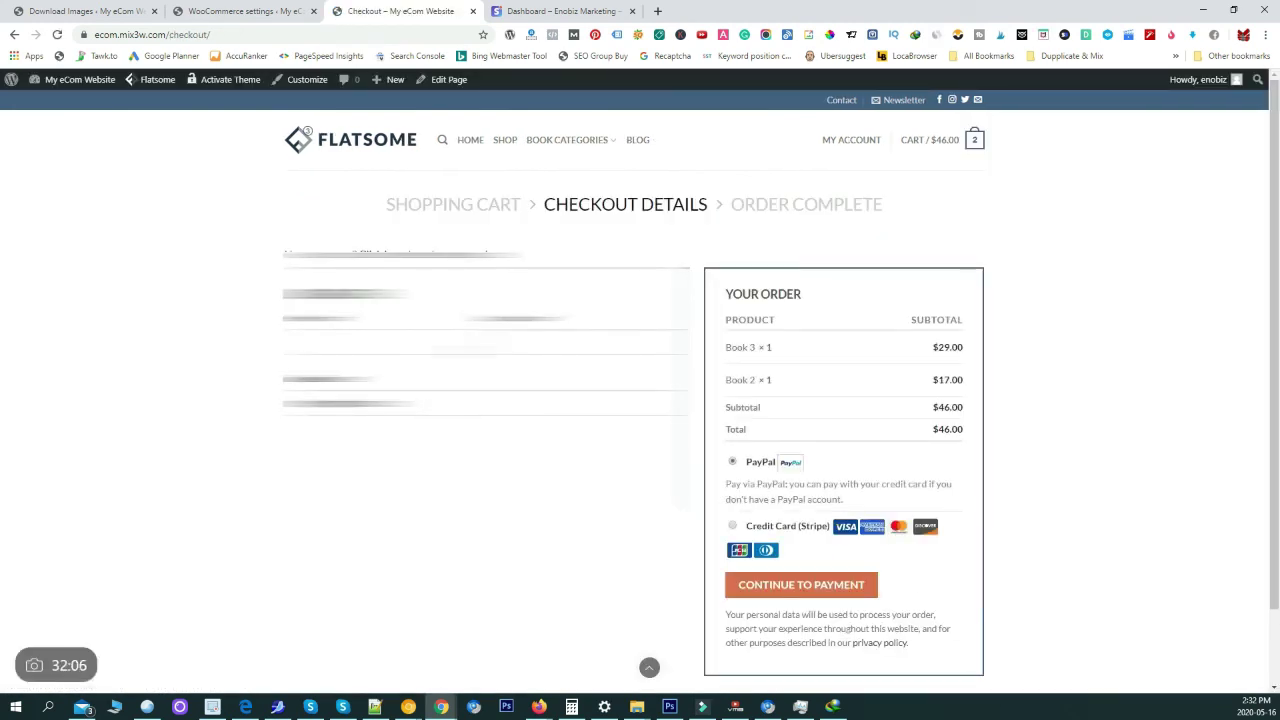
# Choose Credit Card (Stripe) for the two-book order and review the payment form and billing details
pyautogui.scroll(-2, 732, 488)
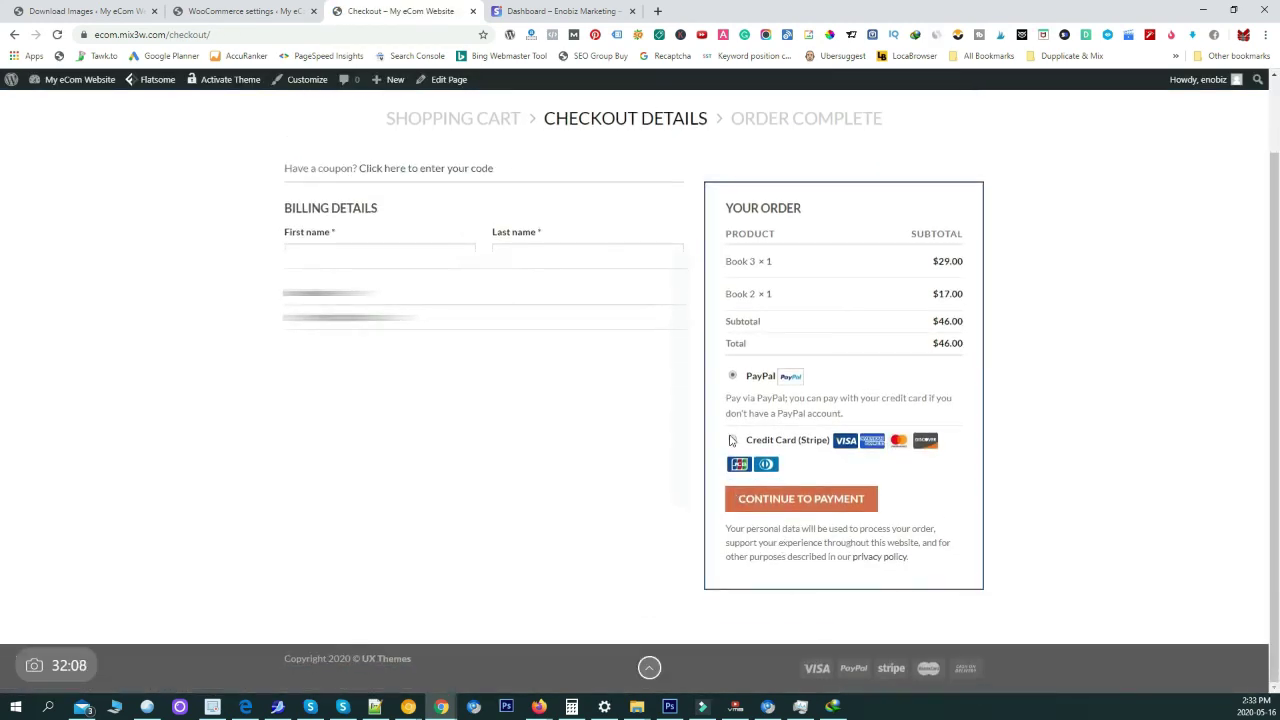
pyautogui.click(732, 439)
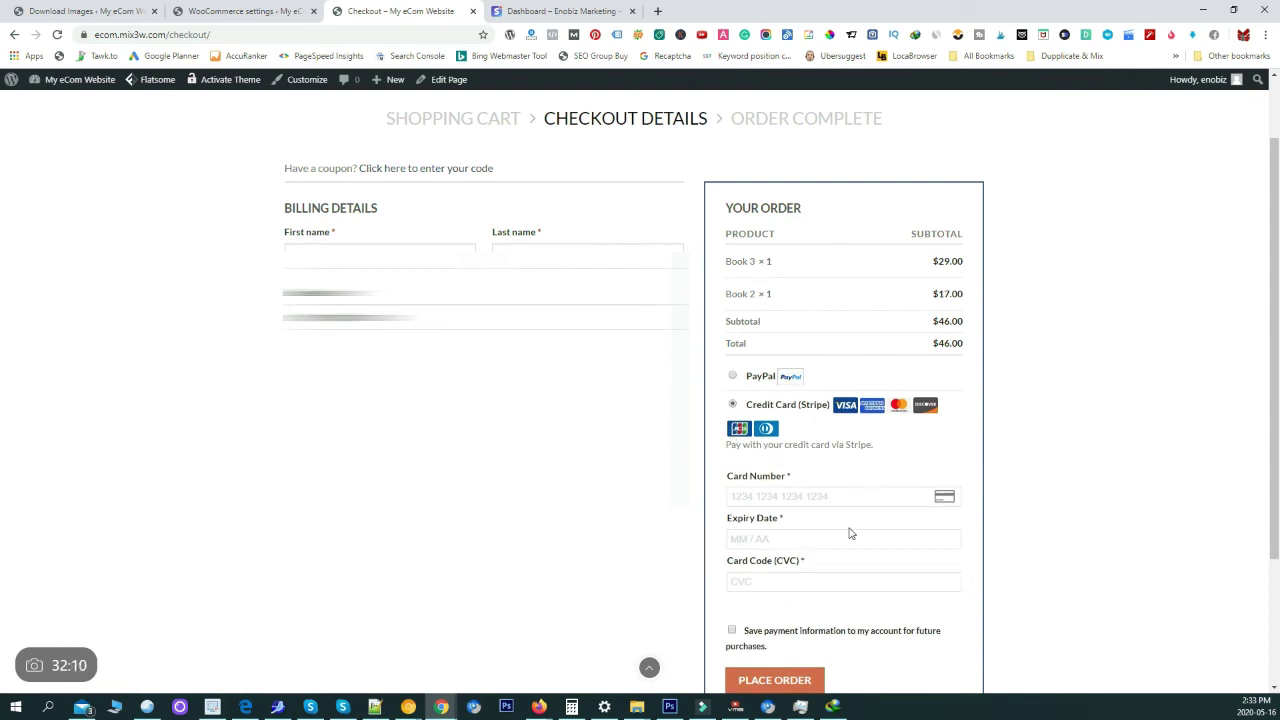
pyautogui.scroll(-2, 849, 531)
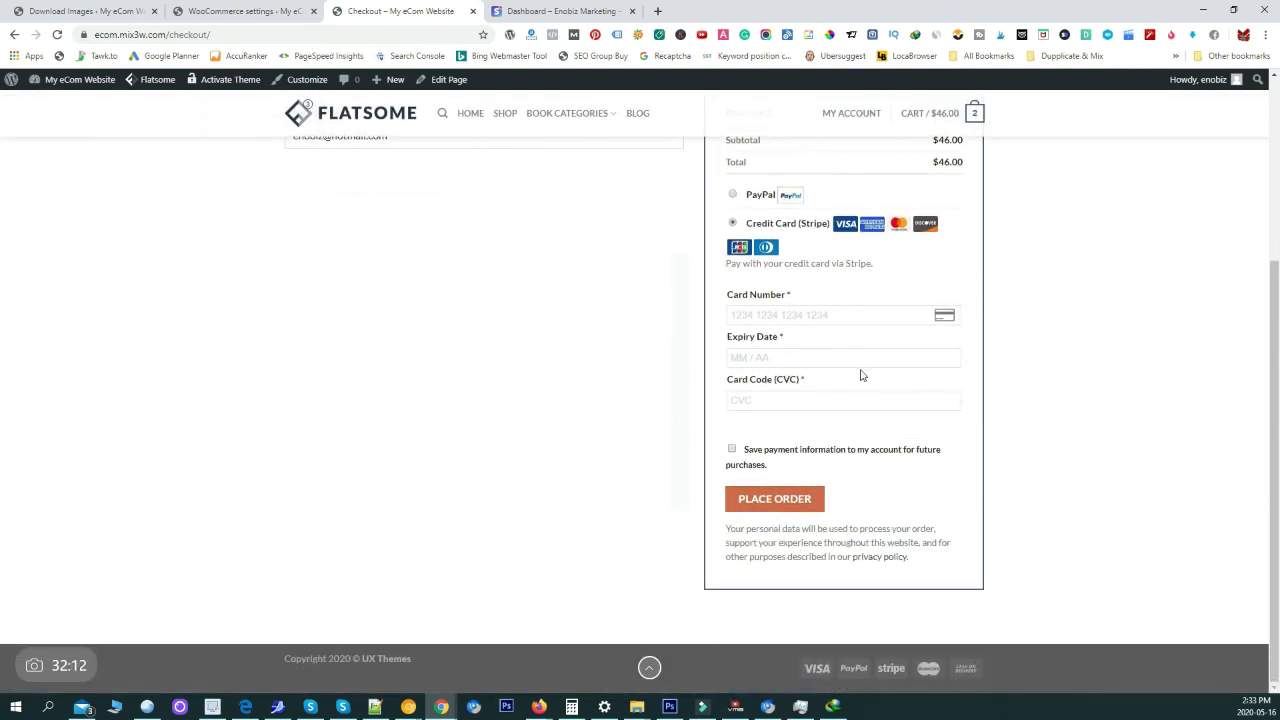
pyautogui.scroll(1, 838, 455)
pyautogui.scroll(1, 838, 455)
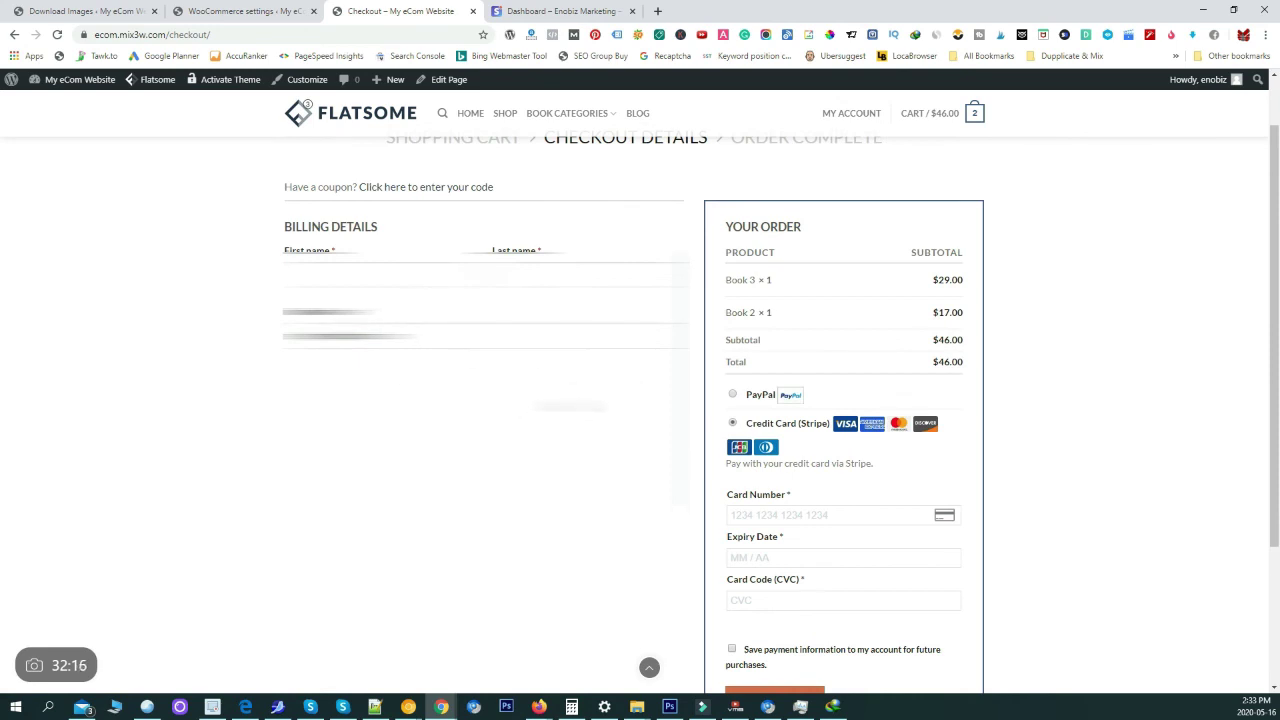
pyautogui.scroll(1, 632, 509)
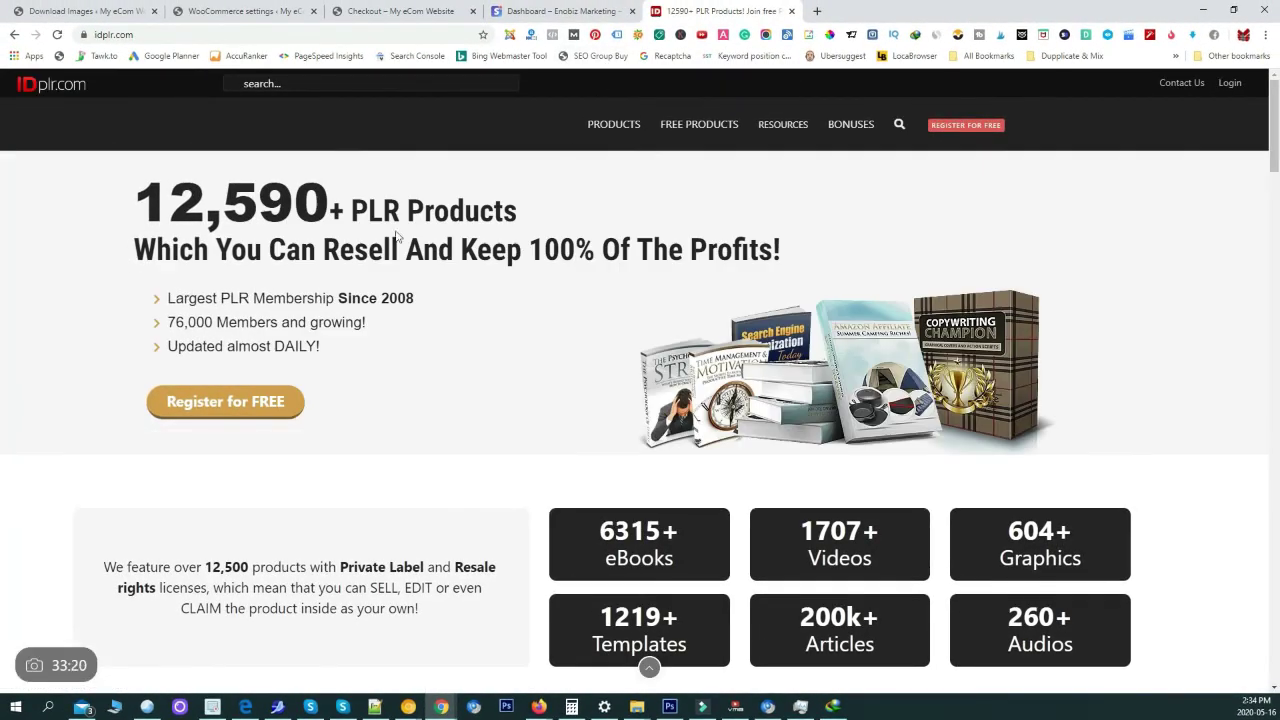
# Examine the idplr.com home page for its PLR product offer, the 200 free products and what the membership includes
pyautogui.scroll(-6, 432, 341)
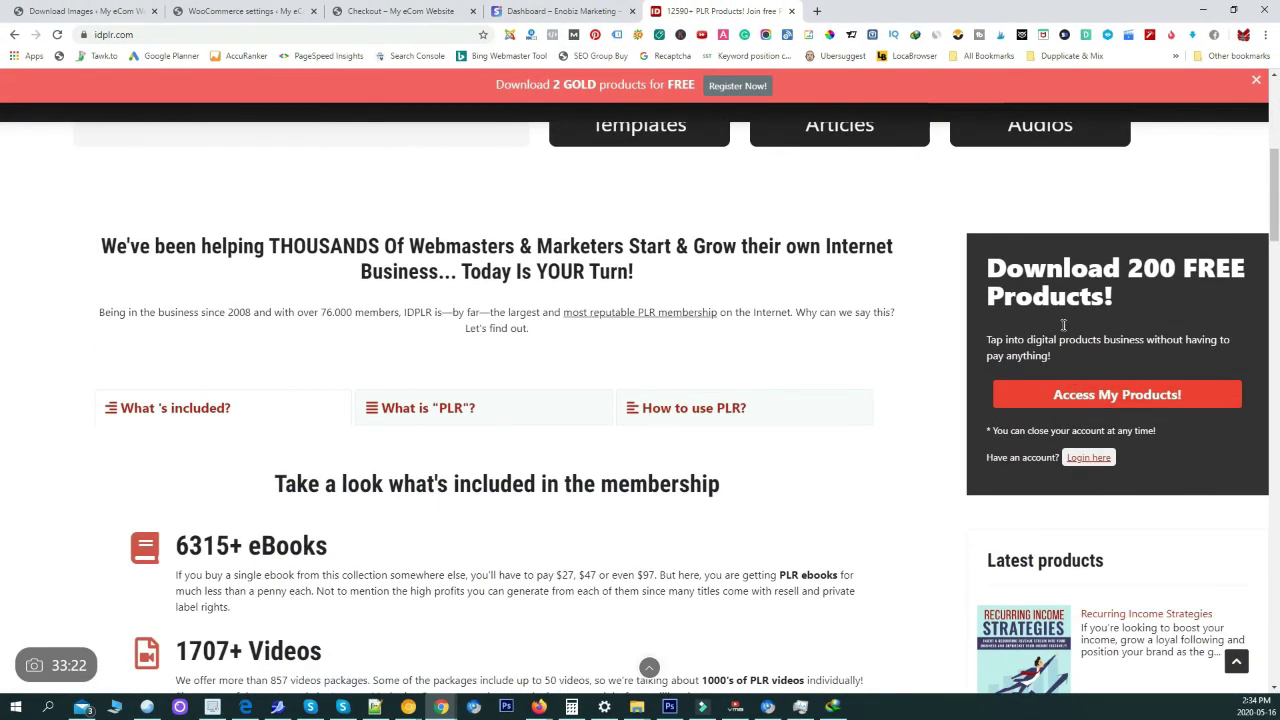
pyautogui.moveTo(1128, 266); pyautogui.dragTo(1235, 298)
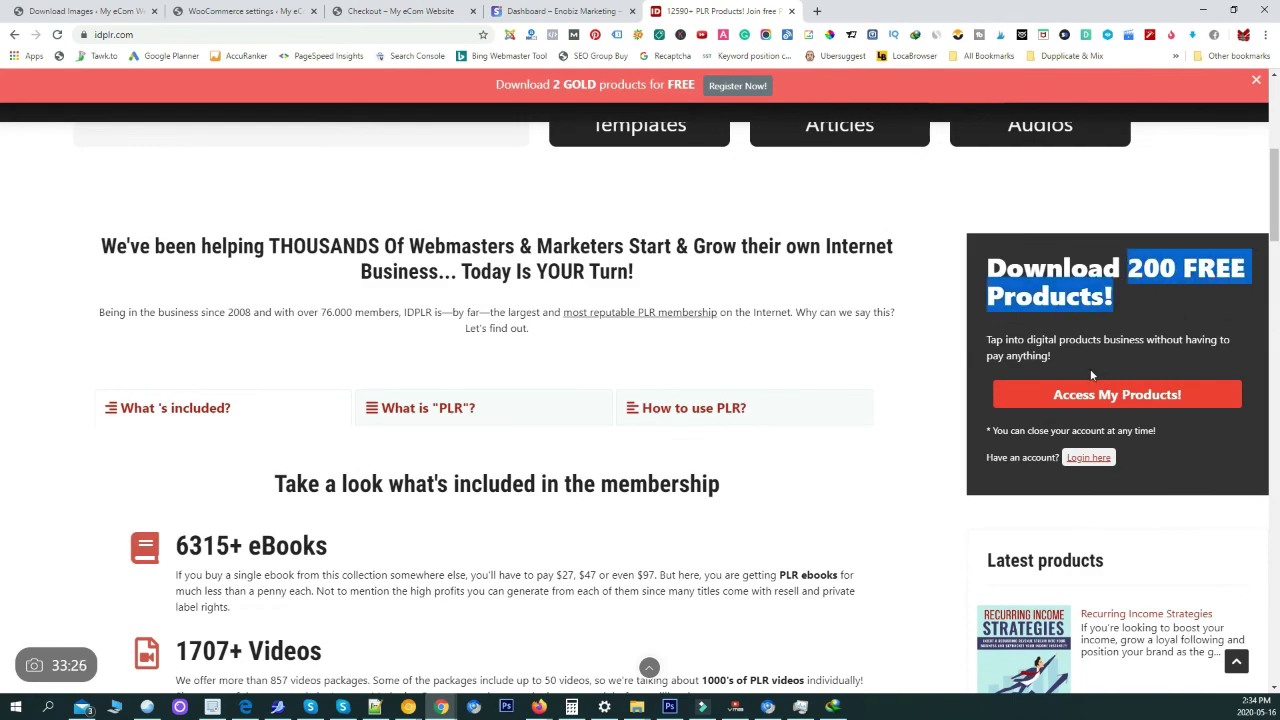
pyautogui.scroll(-2, 737, 363)
pyautogui.scroll(1, 566, 371)
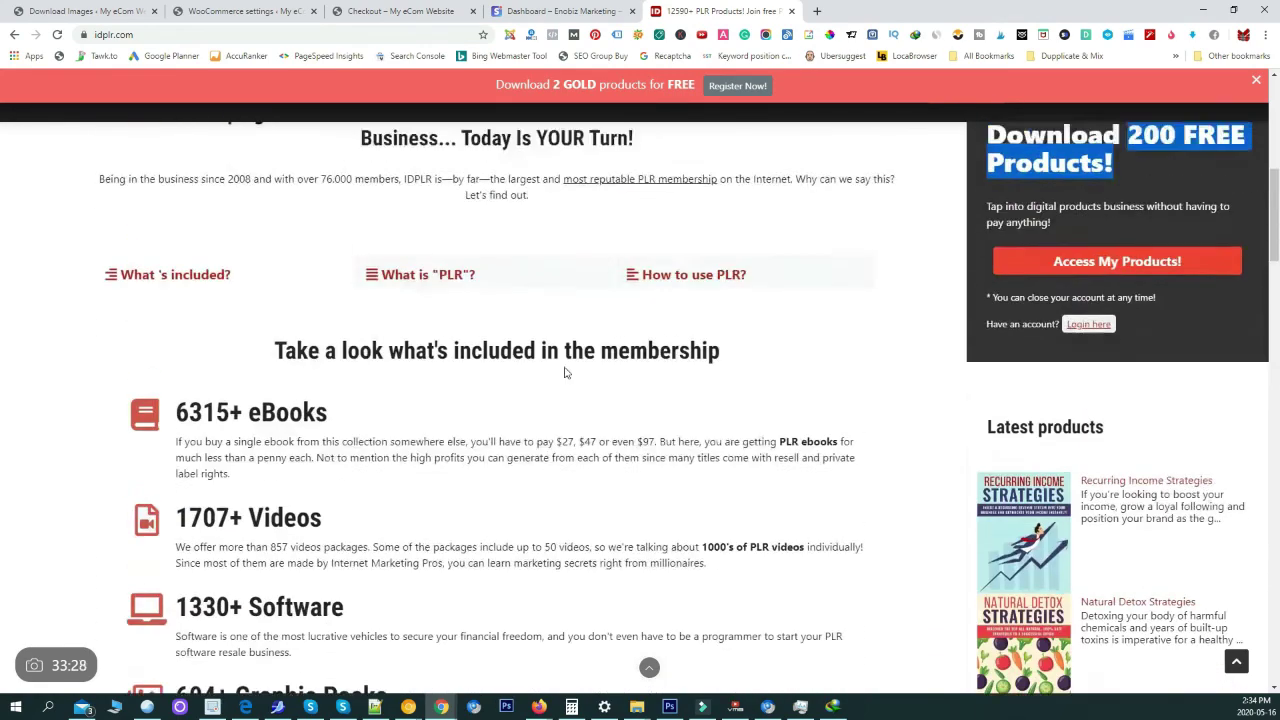
pyautogui.scroll(8, 565, 372)
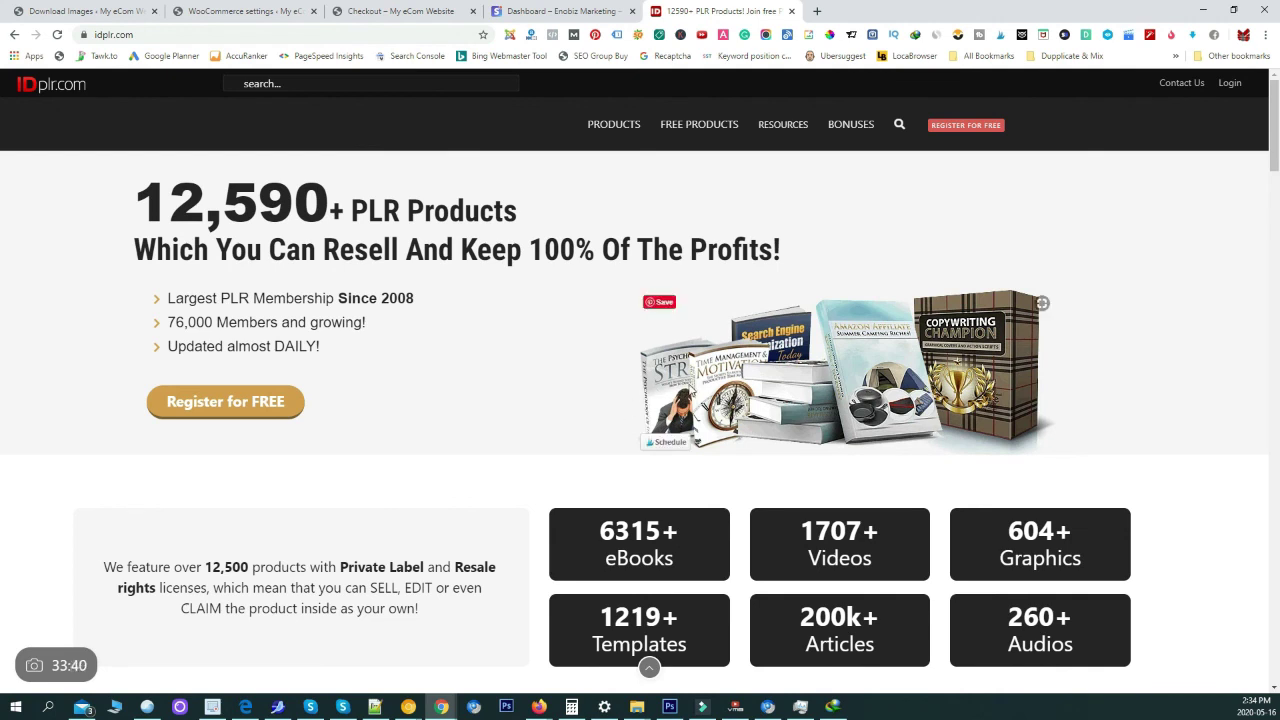
pyautogui.moveTo(652, 370)
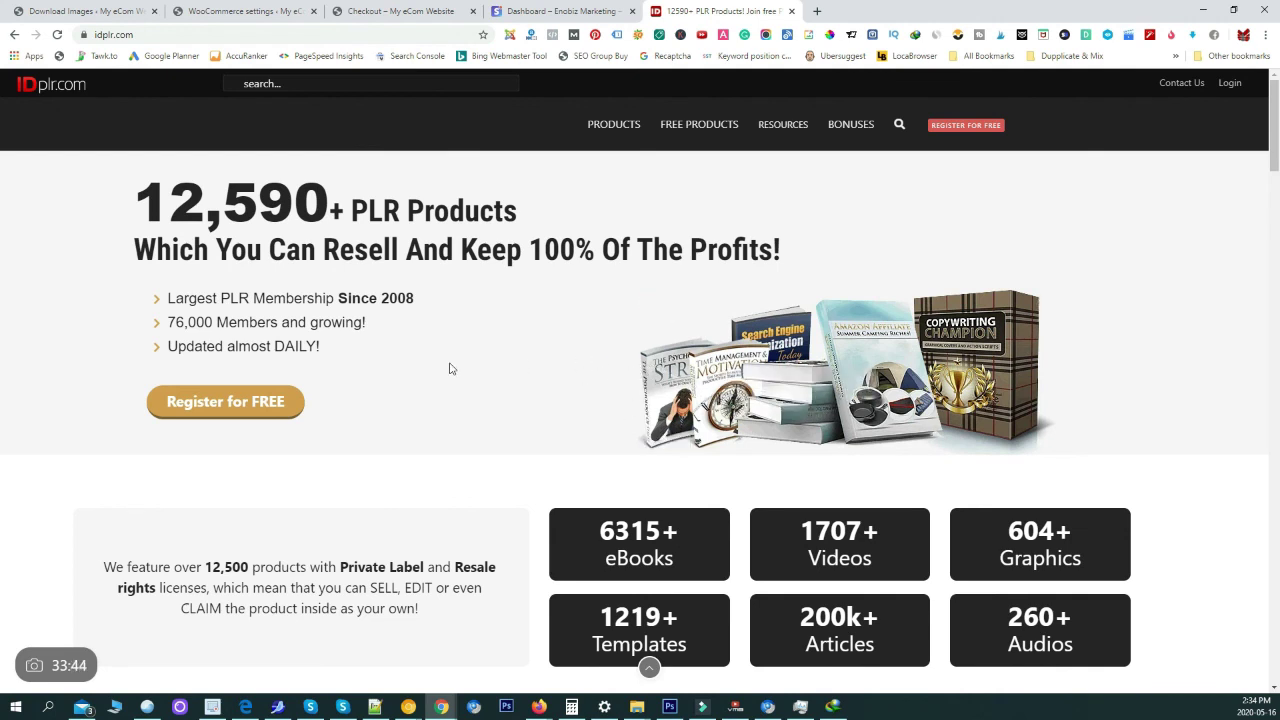